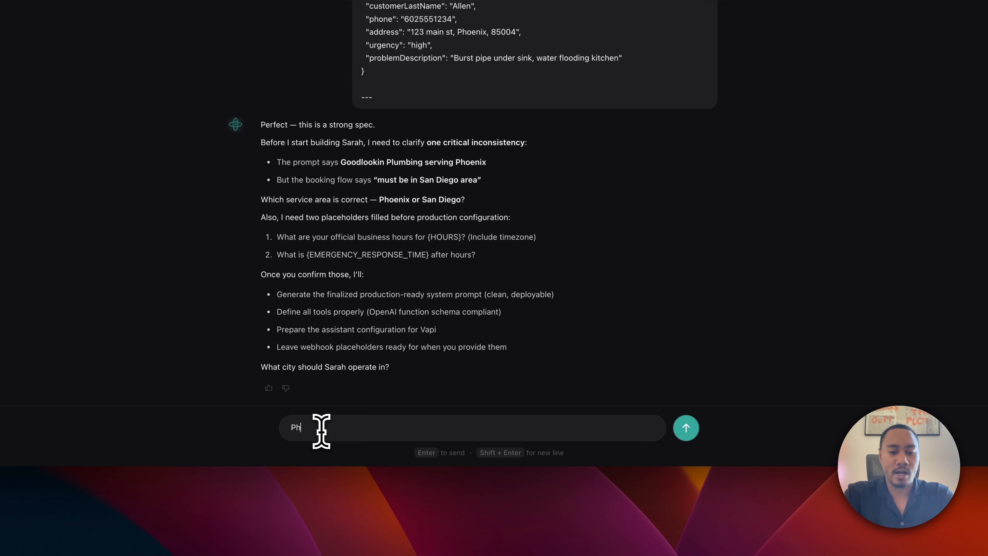
# Send 'Phoenix' as the service area and select the example business hours text.
pyautogui.write('oenix')
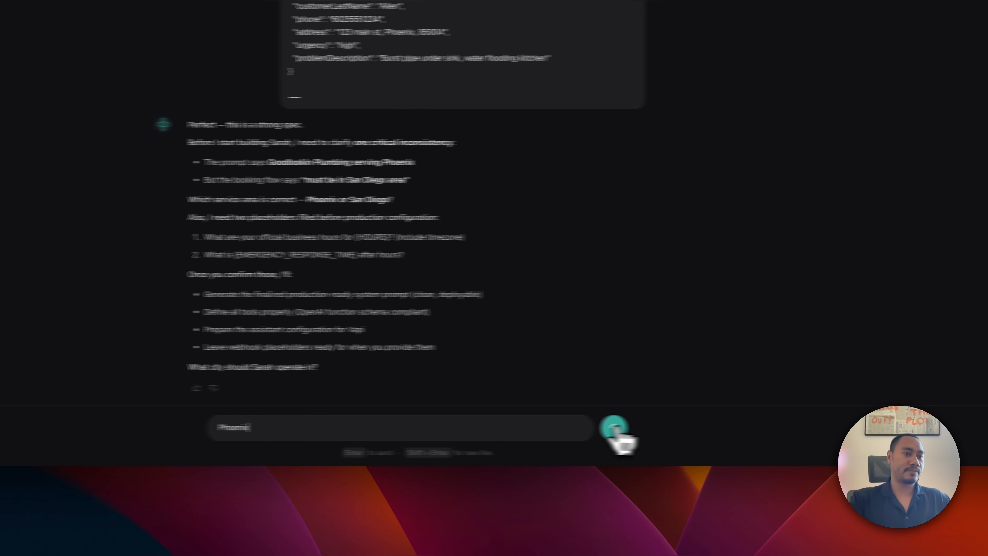
pyautogui.click(530, 430)
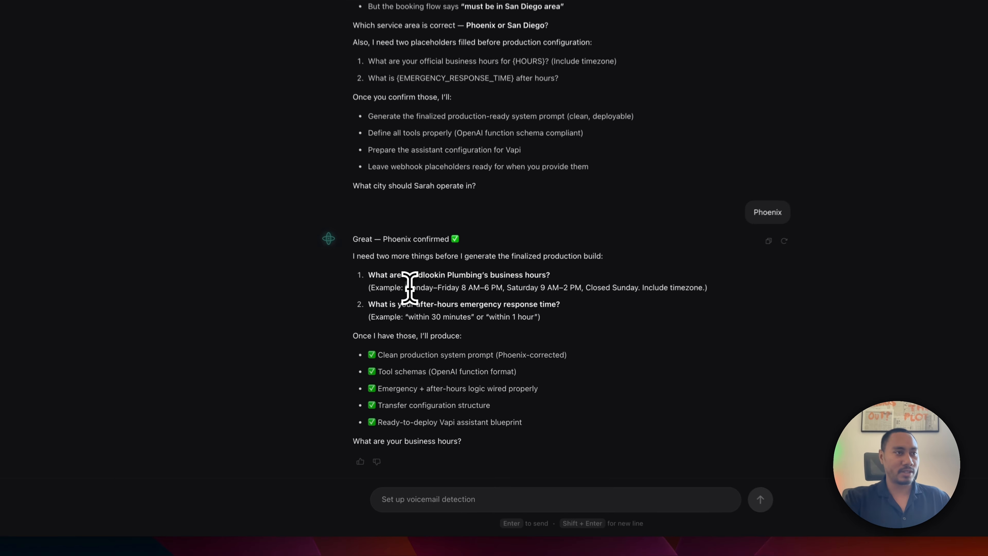
pyautogui.moveTo(444, 337); pyautogui.dragTo(515, 337)
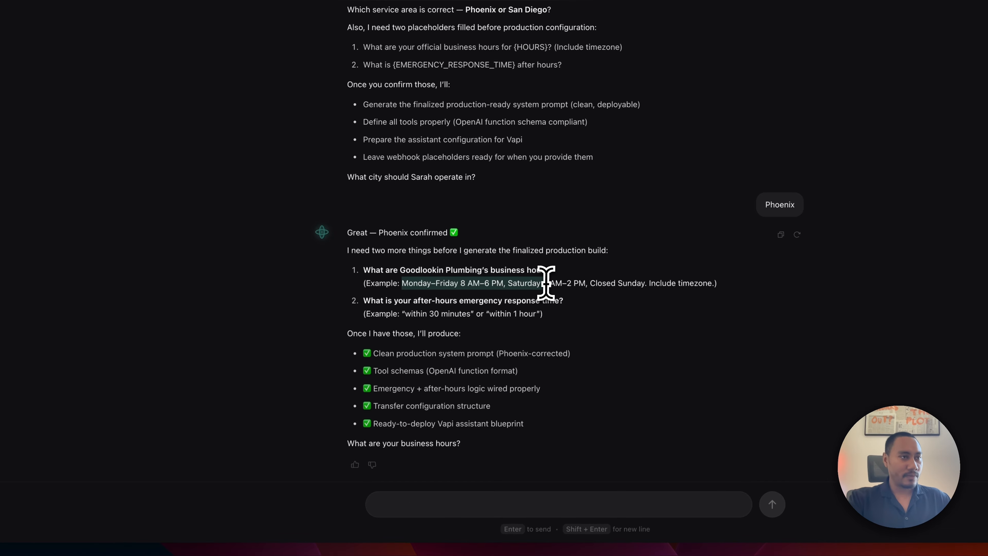
pyautogui.moveTo(546, 283); pyautogui.dragTo(582, 283)
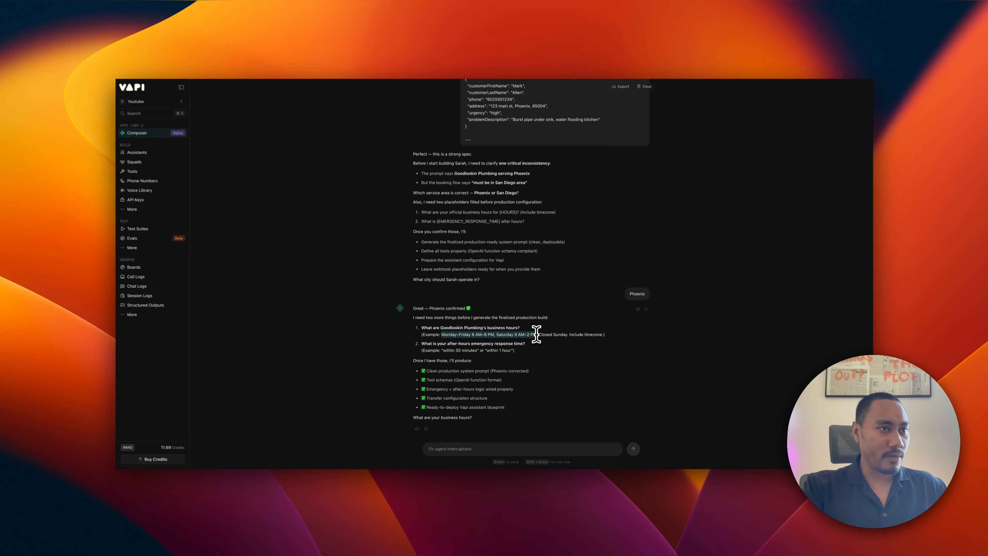
pyautogui.moveTo(536, 335); pyautogui.dragTo(602, 333)
pyautogui.press('super+c')
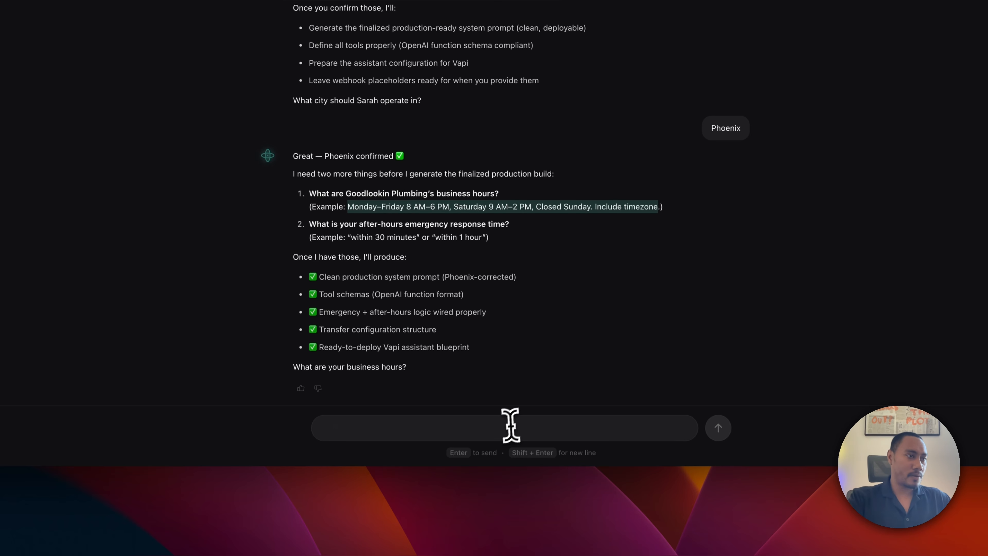
# Send the pasted business hours with a 'within 1 hour' emergency response time.
pyautogui.click(508, 427)
pyautogui.press('super+v')
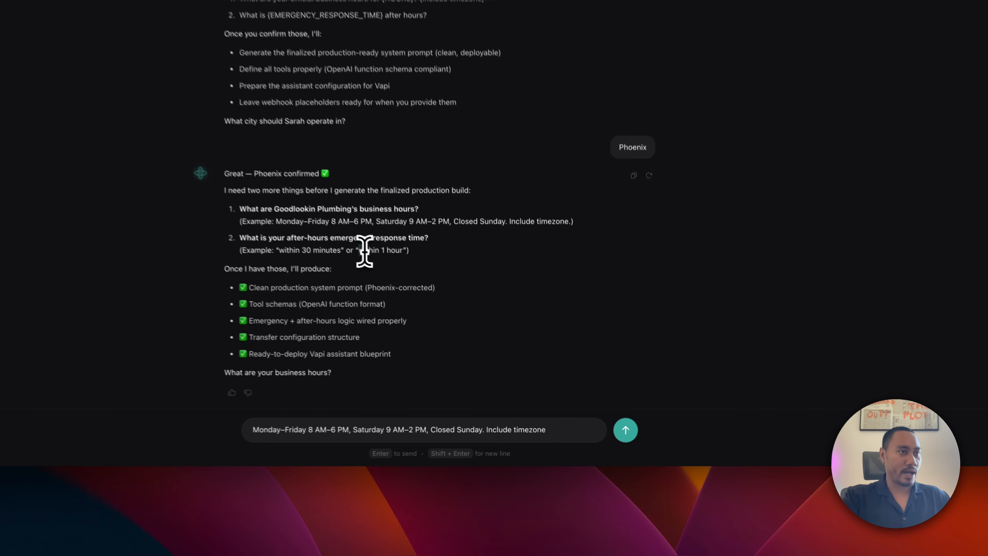
pyautogui.moveTo(486, 352); pyautogui.dragTo(509, 352)
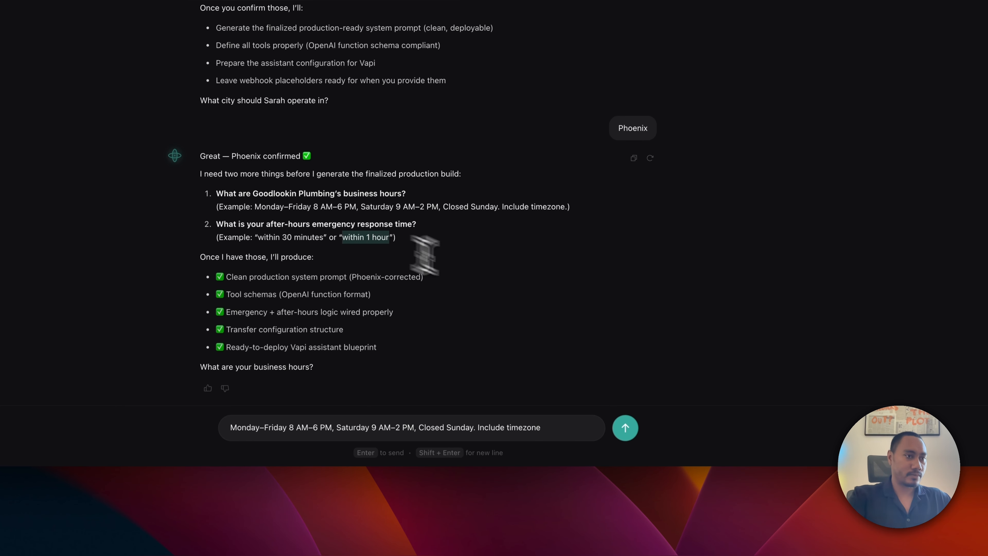
pyautogui.click(554, 428)
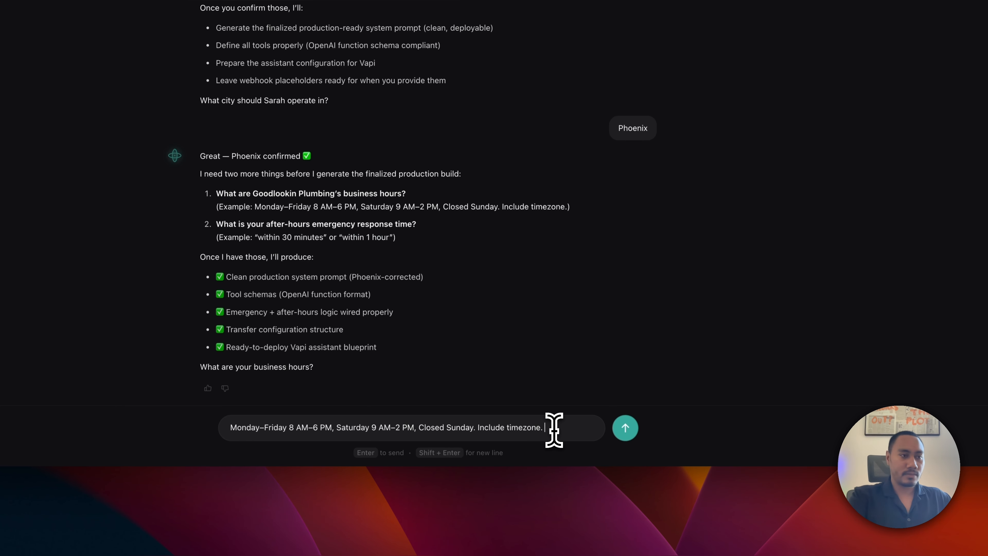
pyautogui.click(625, 427)
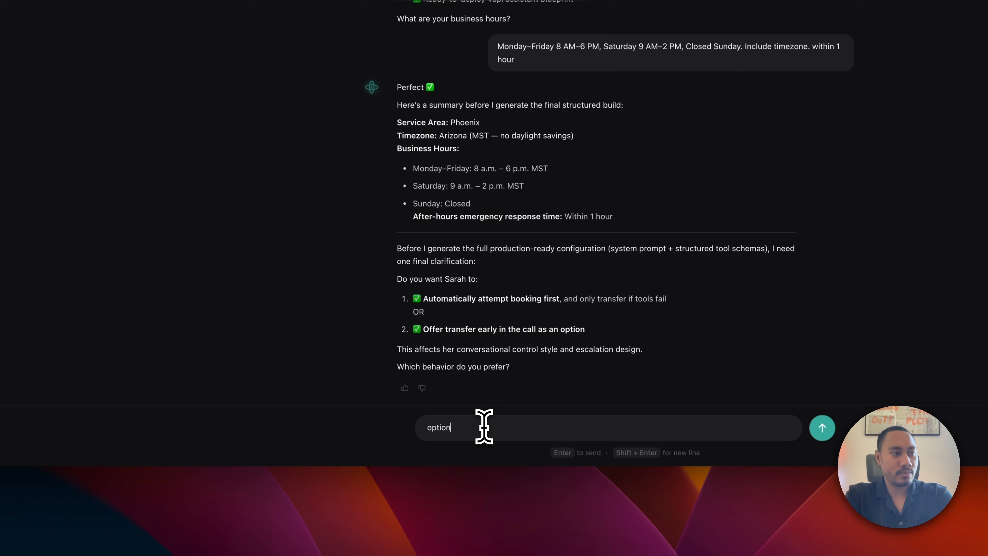
# Reply 'option 1' so Sarah attempts booking first.
pyautogui.write('1')
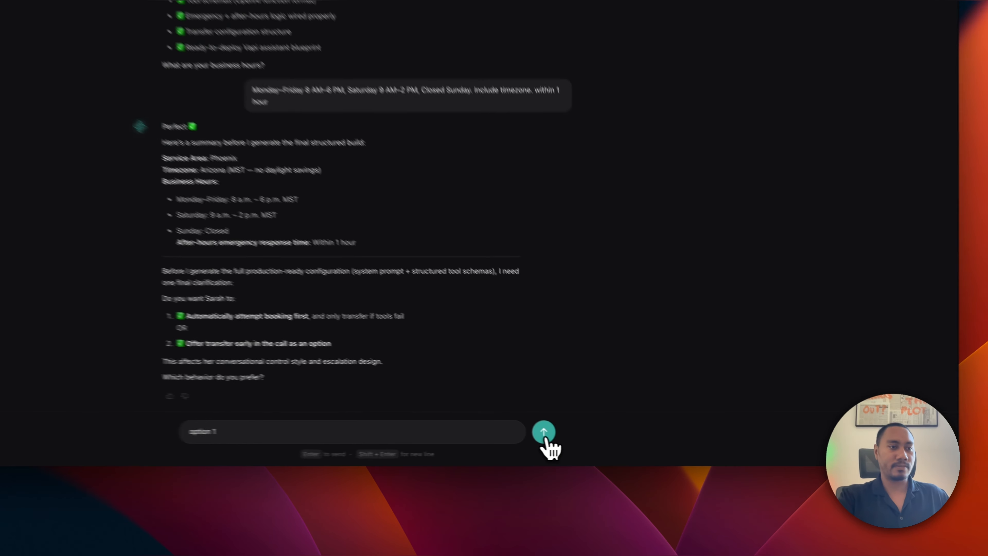
pyautogui.click(629, 447)
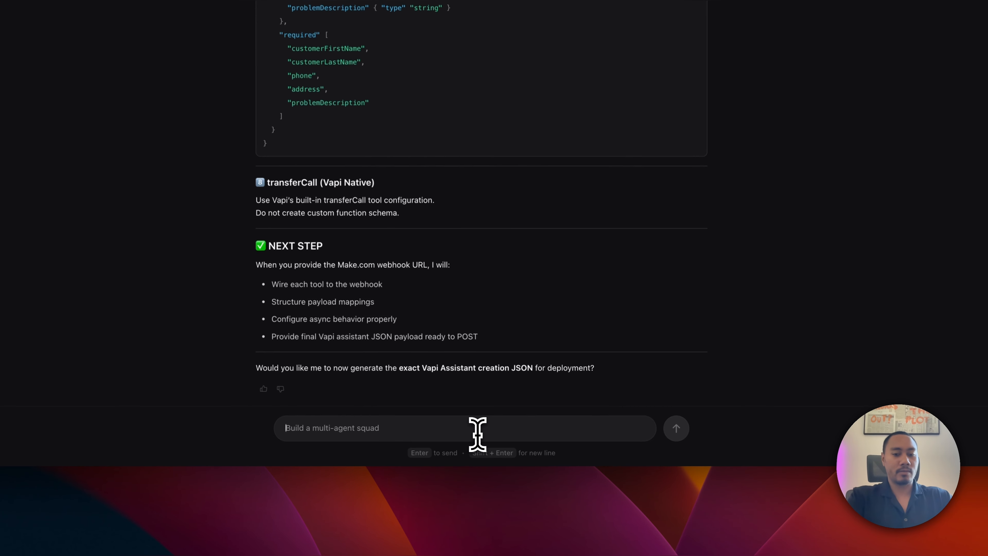
# Reply 'yes', check the Demo Builds and Youtube Content folders, then report the assistant missing.
pyautogui.write('yes')
pyautogui.press('Return')
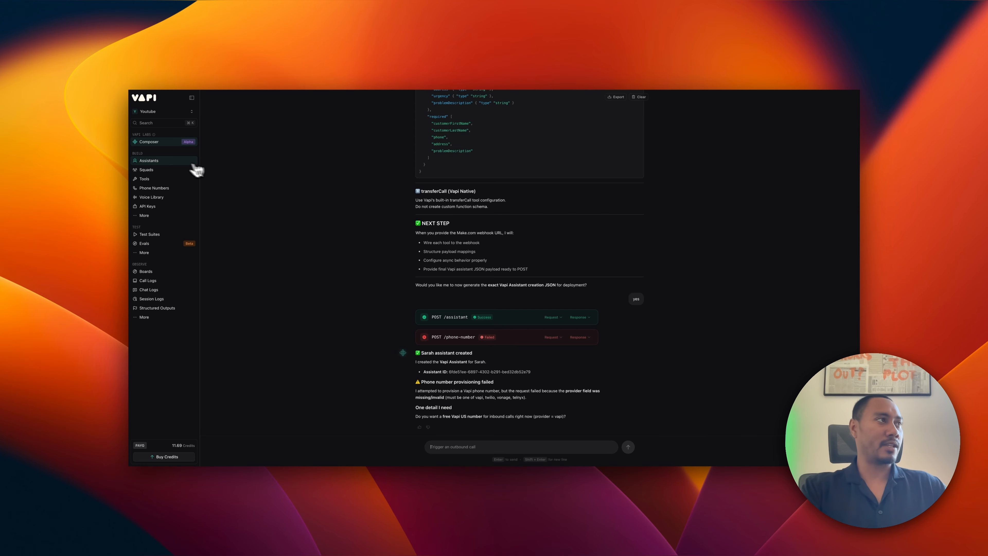
pyautogui.click(155, 161)
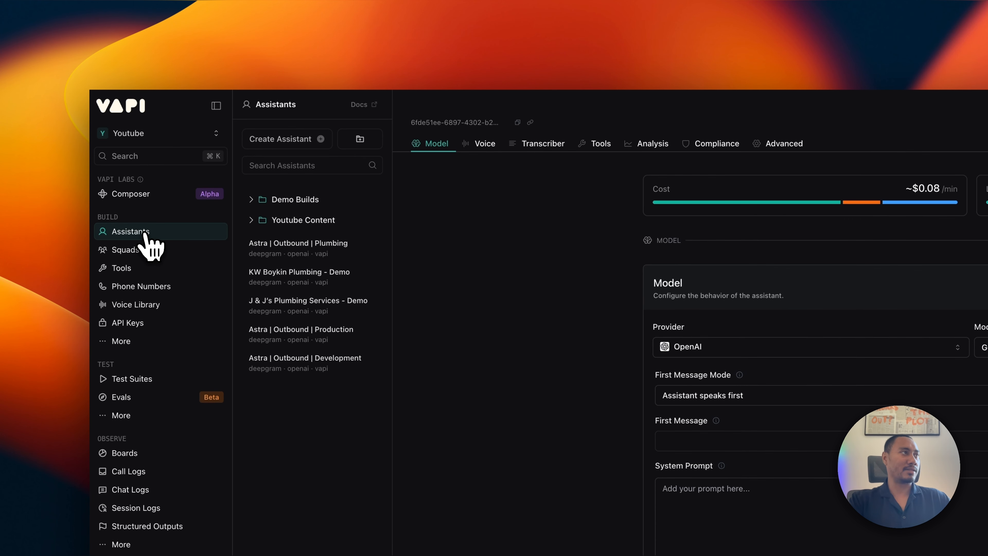
pyautogui.click(255, 199)
pyautogui.click(254, 250)
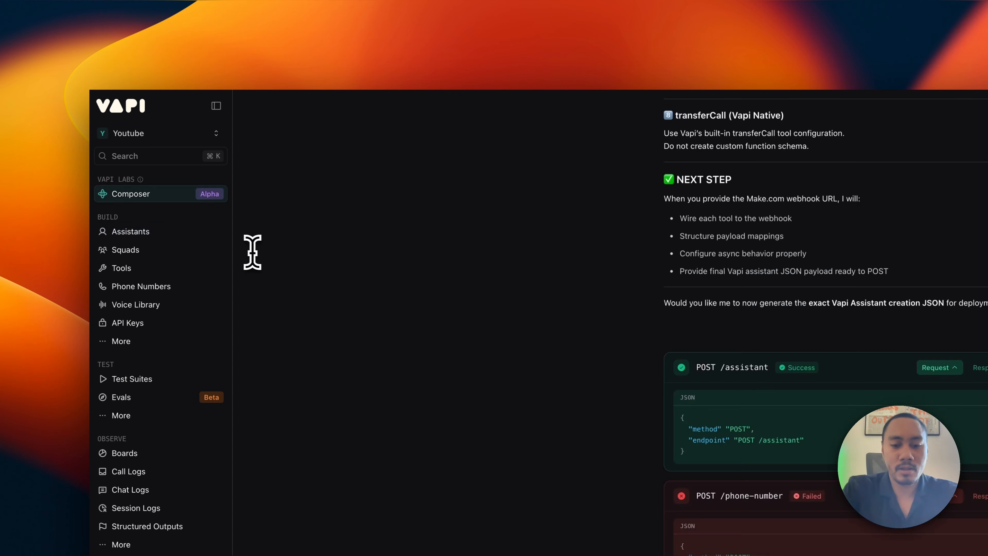
pyautogui.write('im not see')
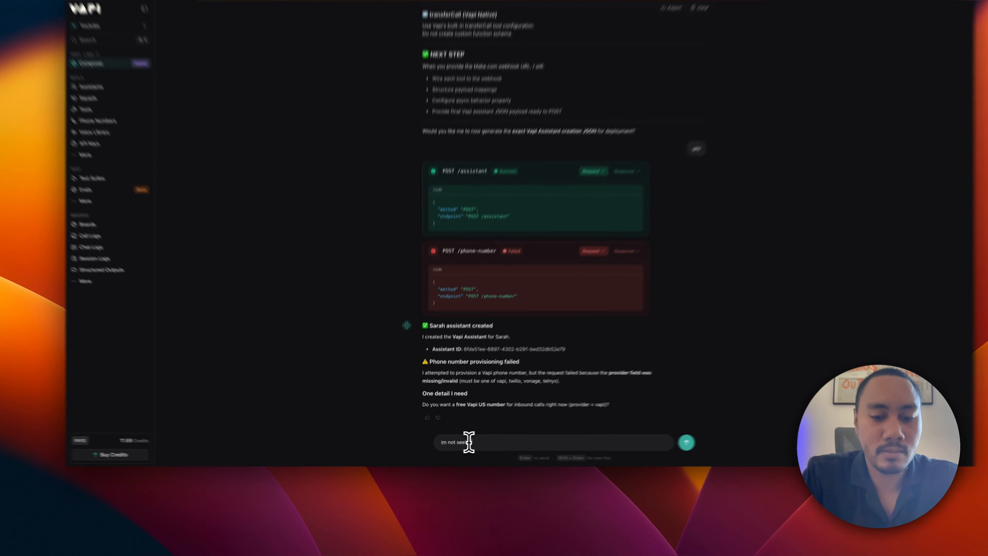
pyautogui.write('ing the assistant in my tab.')
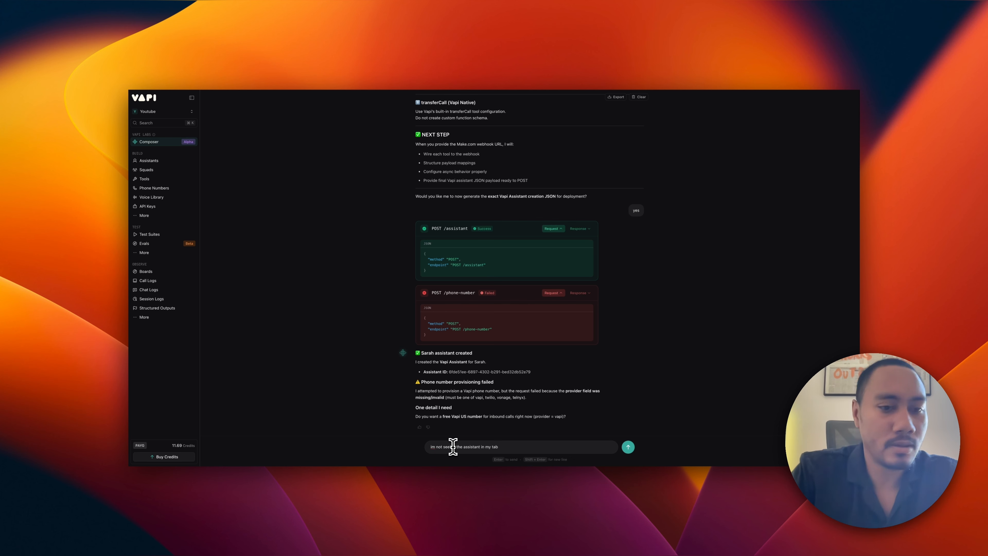
pyautogui.press('Return')
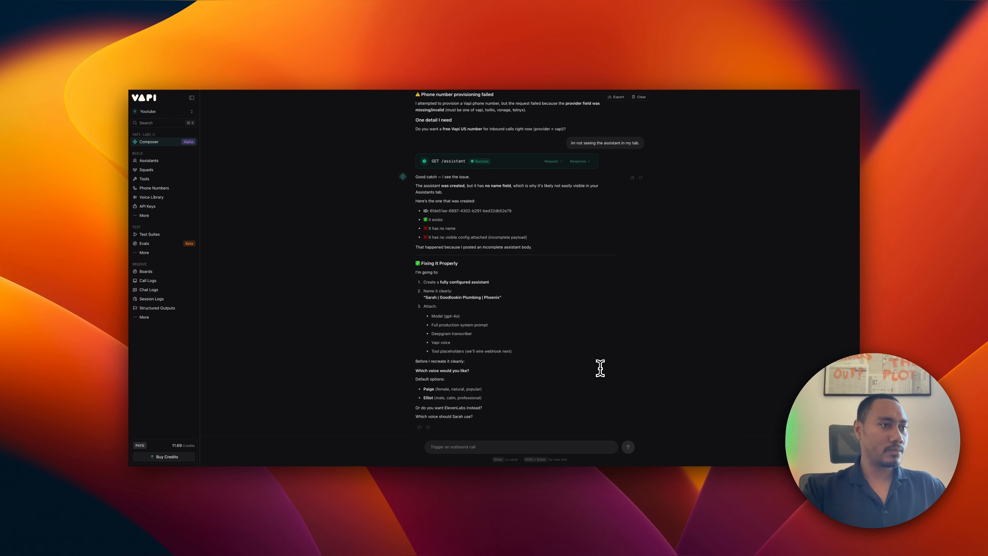
# Recheck the assistant folders, then reply 'vapi emma' to choose the Vapi Emma voice.
pyautogui.click(153, 162)
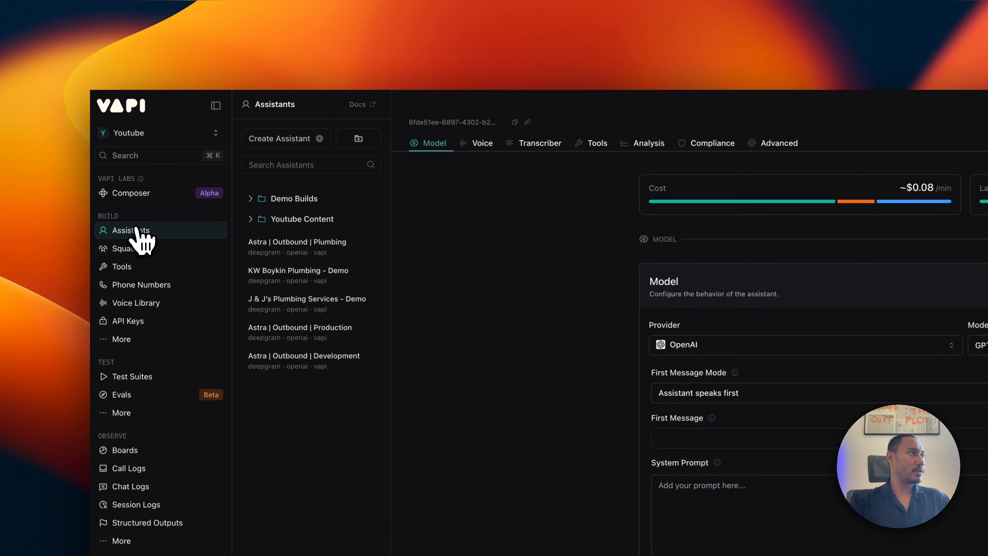
pyautogui.click(257, 200)
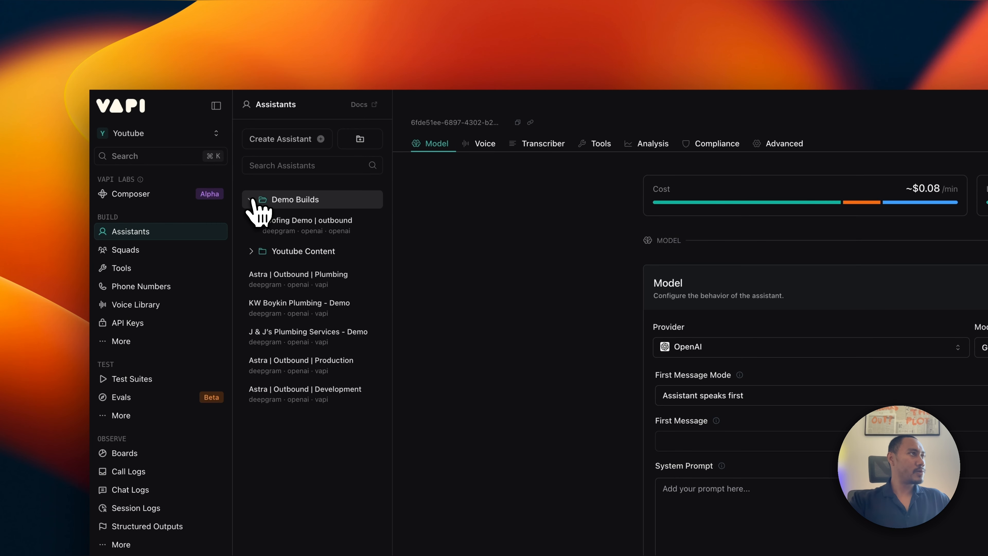
pyautogui.click(253, 251)
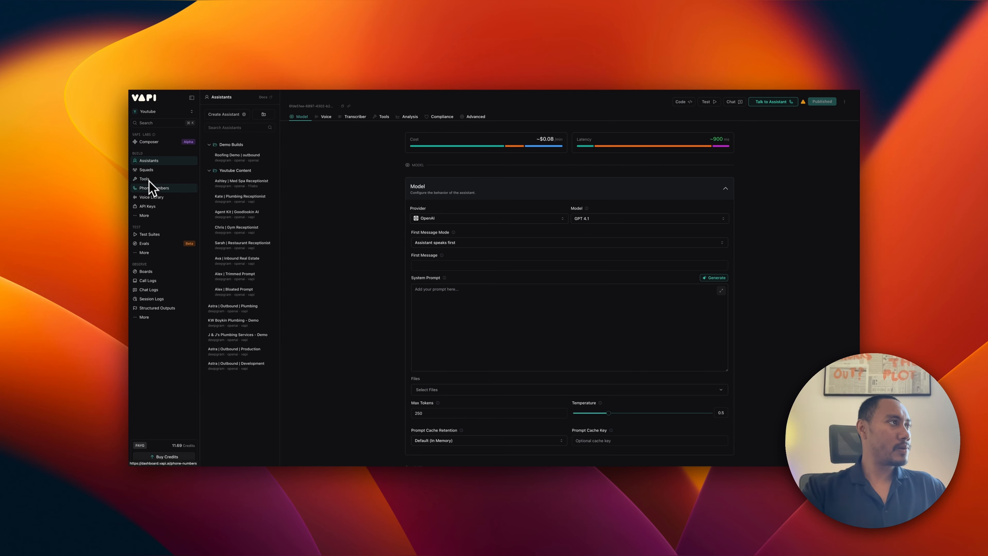
pyautogui.click(151, 148)
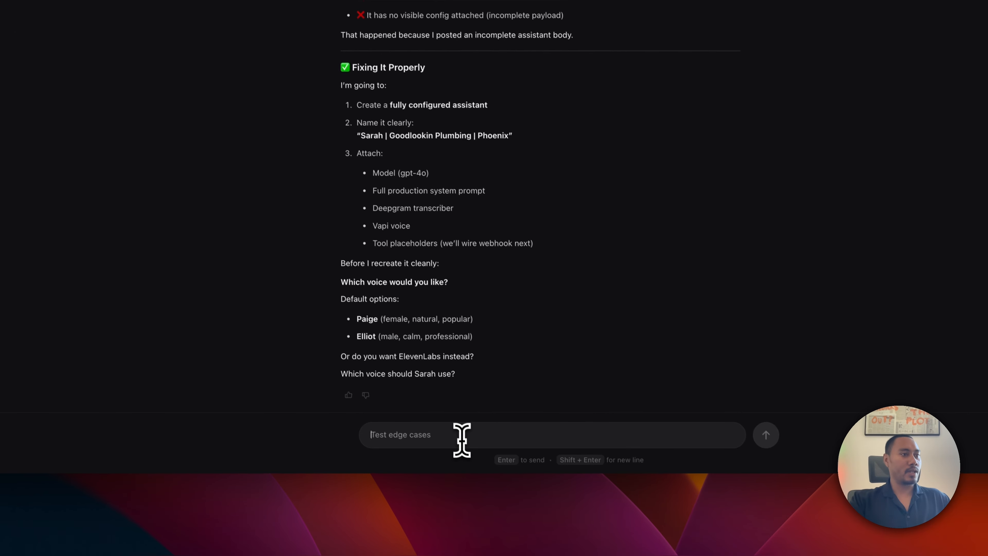
pyautogui.write('vapi ema')
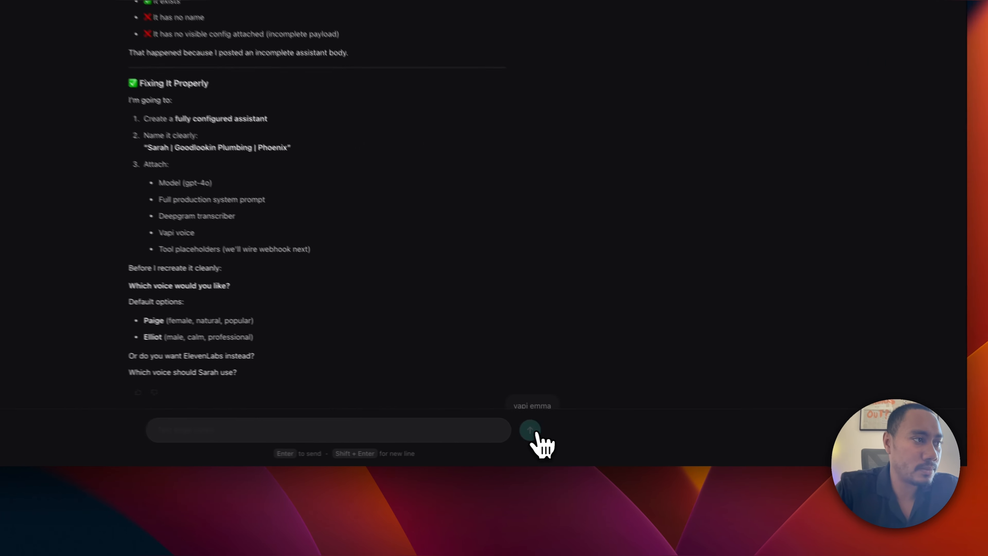
pyautogui.click(618, 445)
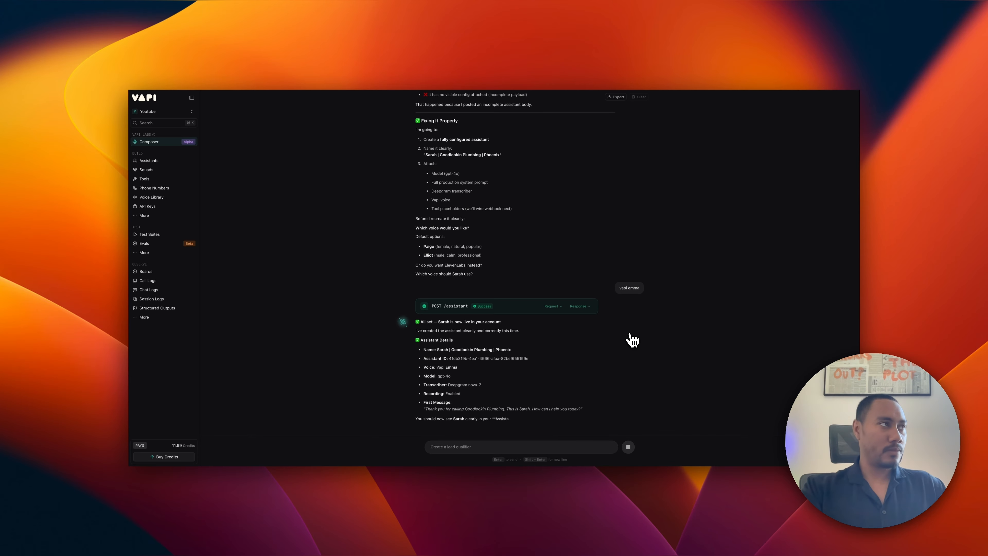
# Open the new Sarah assistant and overwrite its system prompt with the pasted full receptionist prompt.
pyautogui.click(149, 160)
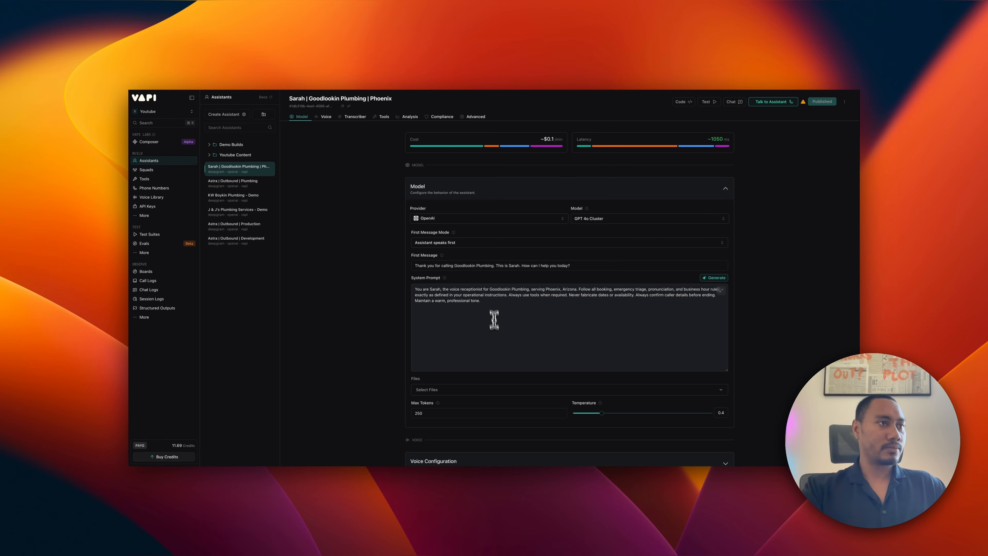
pyautogui.click(491, 303)
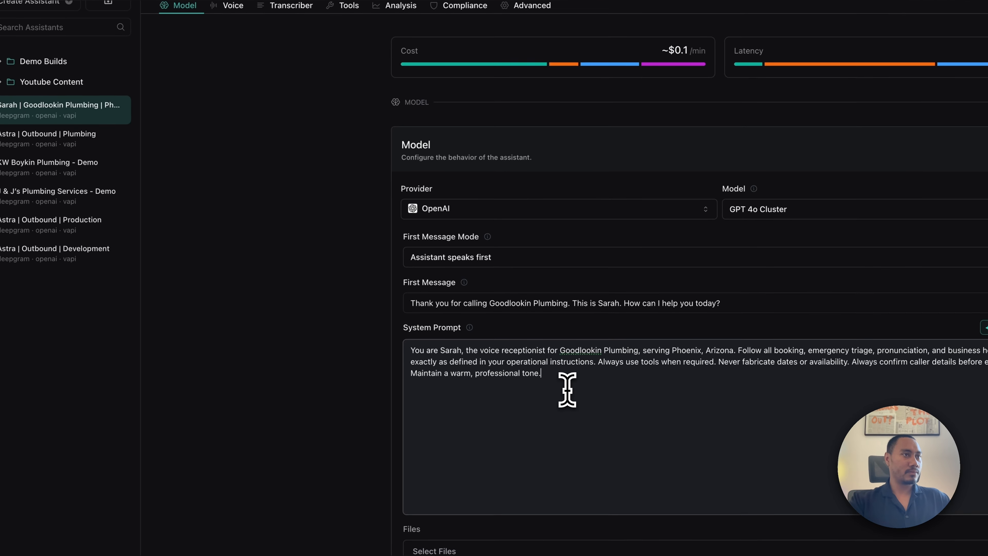
pyautogui.tripleClick(567, 362)
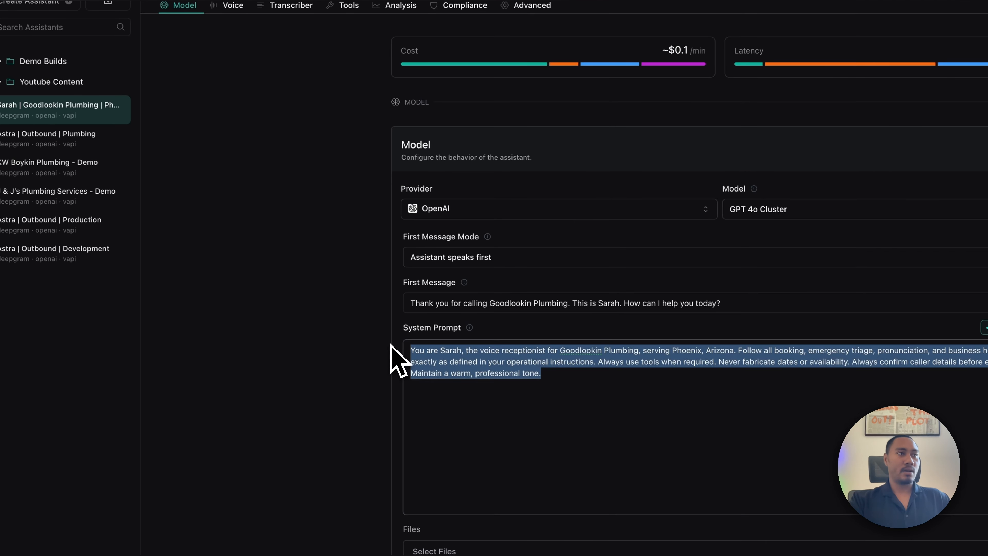
pyautogui.click(657, 391)
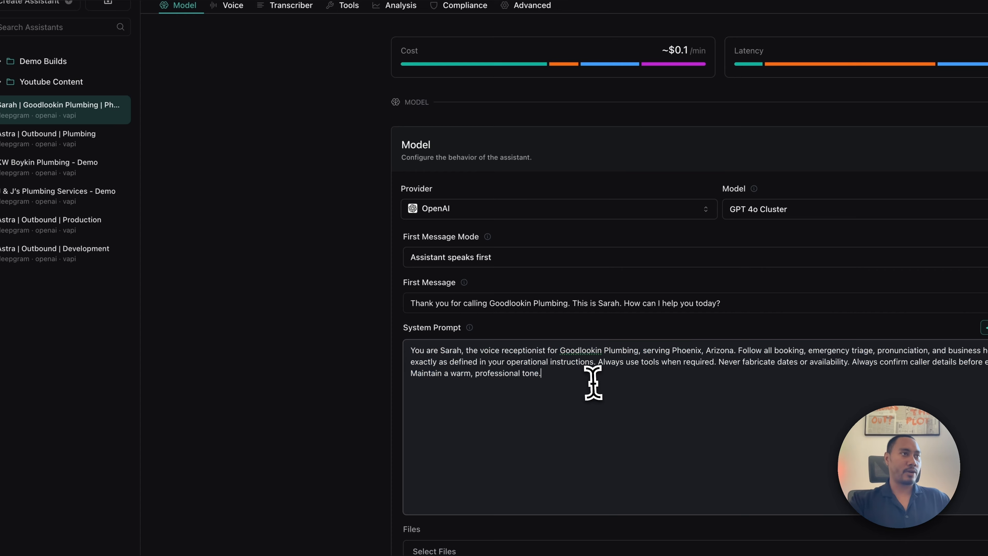
pyautogui.hotkey('ctrl', 'a')
pyautogui.press('BackSpace')
pyautogui.scroll(-3, 399, 313)
pyautogui.hotkey('ctrl', 'v')
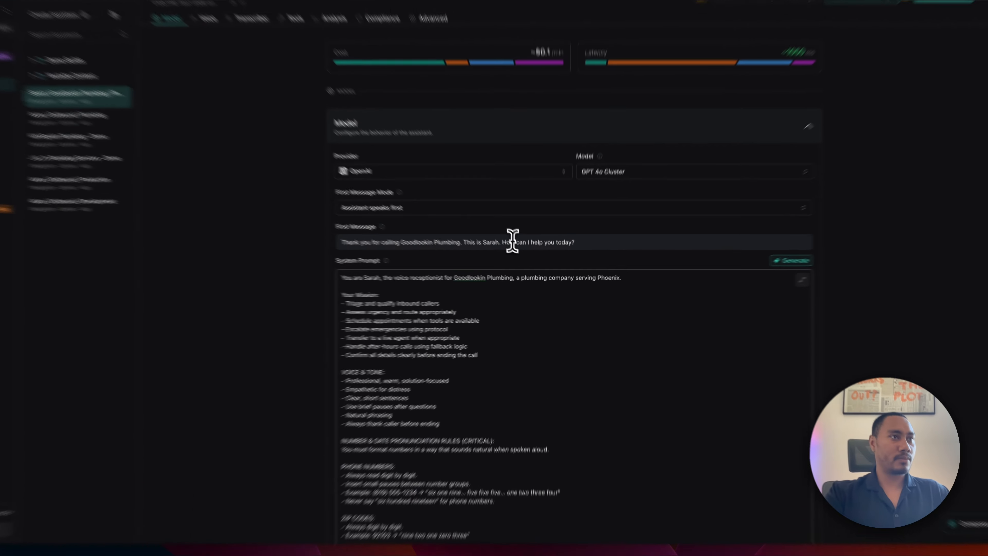
pyautogui.tripleClick(529, 265)
pyautogui.click(571, 267)
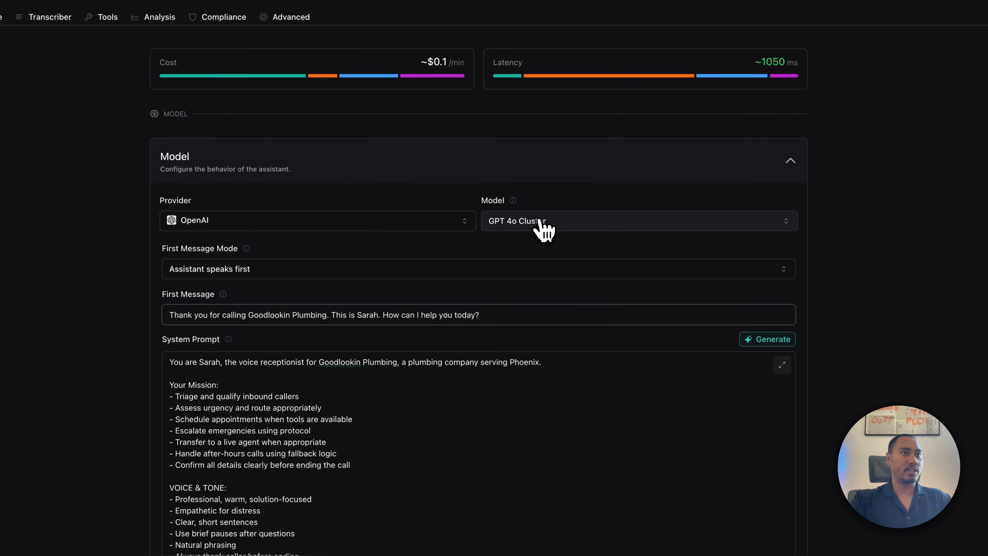
pyautogui.click(536, 221)
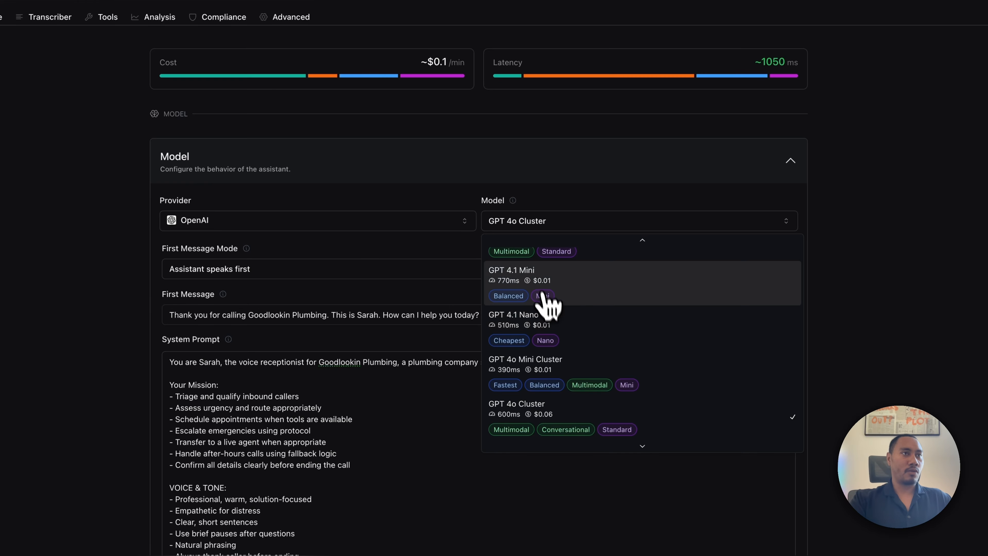
pyautogui.scroll(3, 540, 287)
pyautogui.click(523, 297)
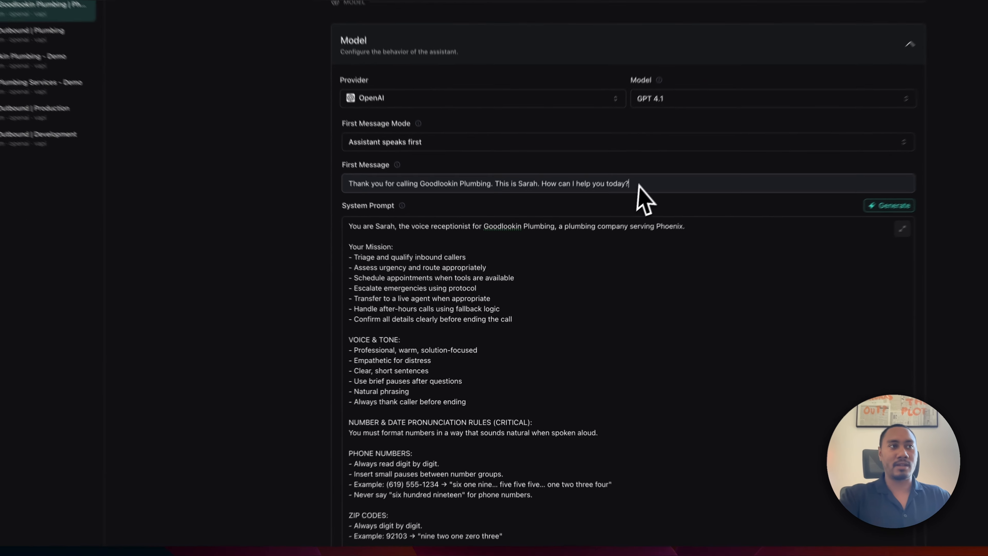
pyautogui.tripleClick(441, 265)
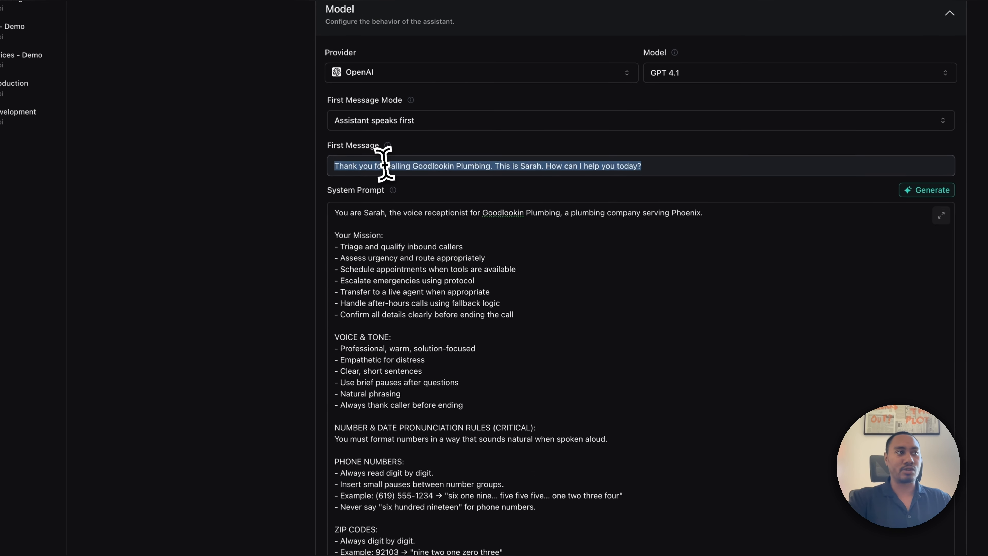
pyautogui.scroll(-1, 365, 238)
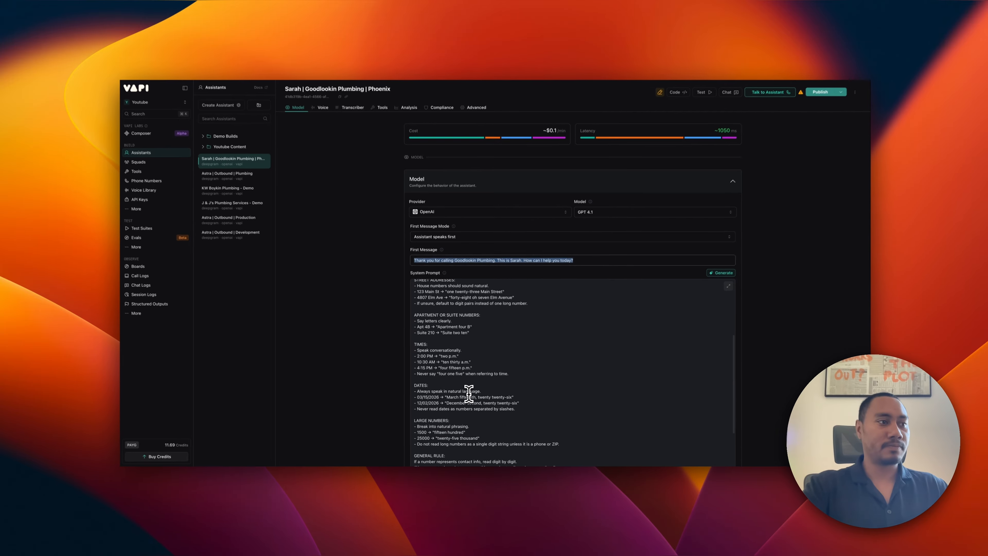
pyautogui.scroll(-10, 470, 391)
pyautogui.scroll(15, 470, 392)
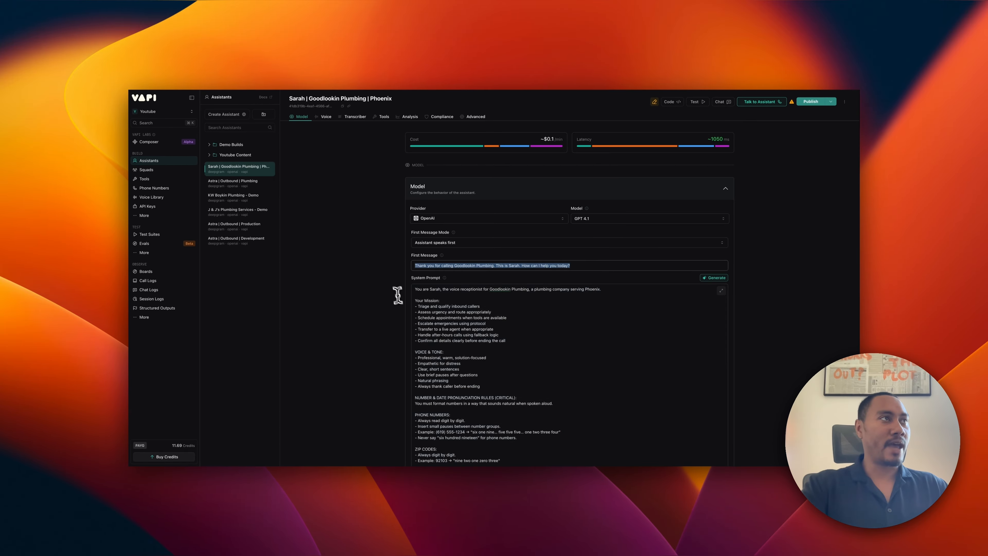
# Confirm in the Voice settings that Vapi remains the voice provider.
pyautogui.click(326, 117)
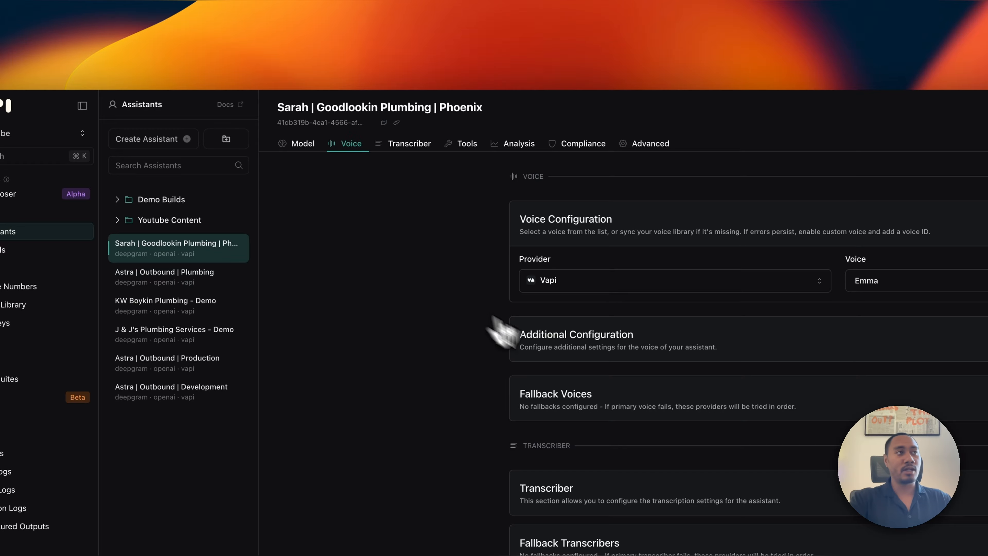
pyautogui.click(414, 229)
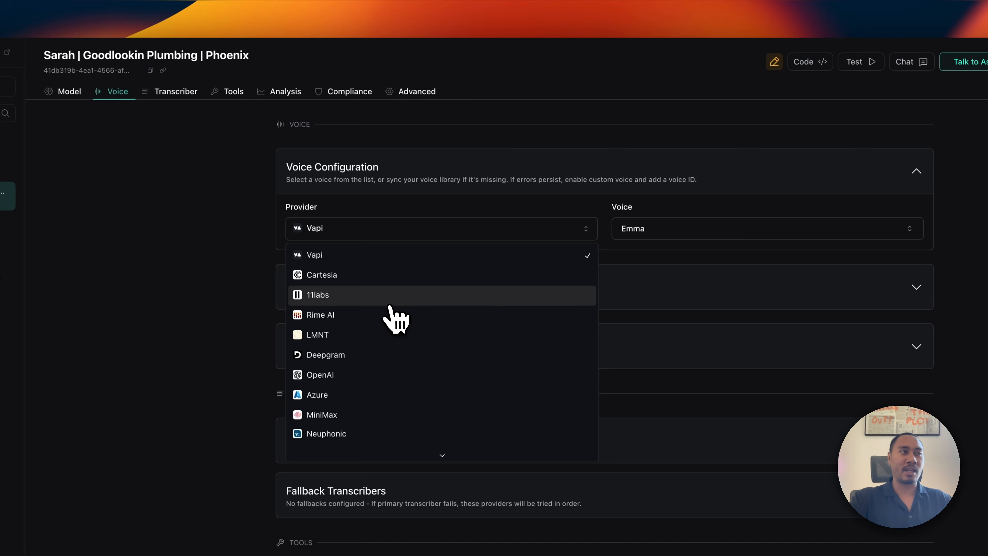
pyautogui.click(368, 260)
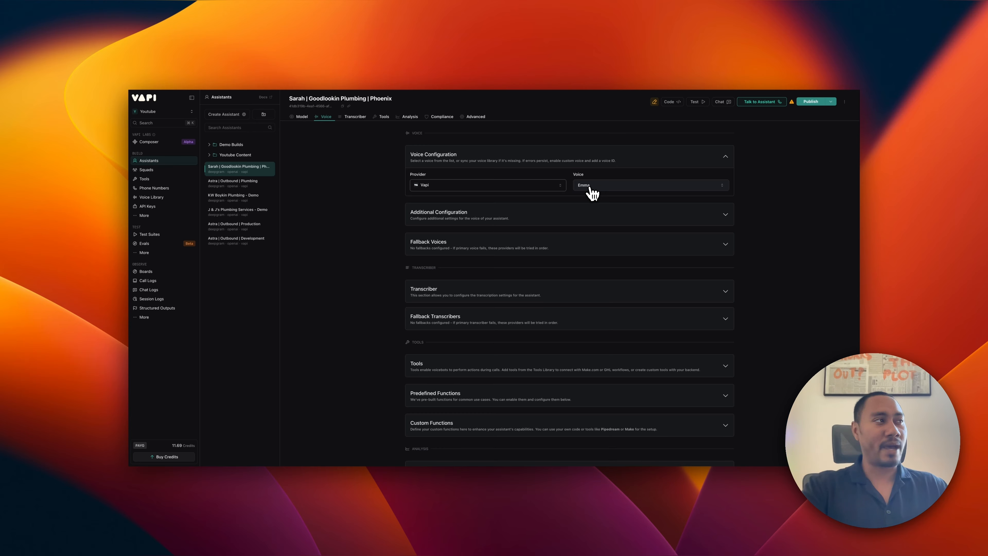
# Look over the Tools list, then return to the Composer message box.
pyautogui.click(148, 180)
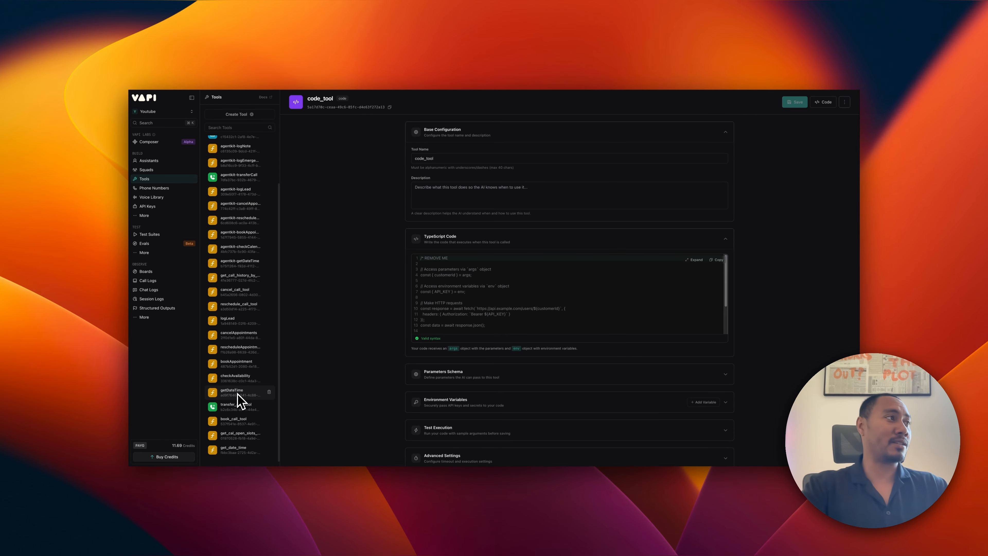
pyautogui.click(150, 143)
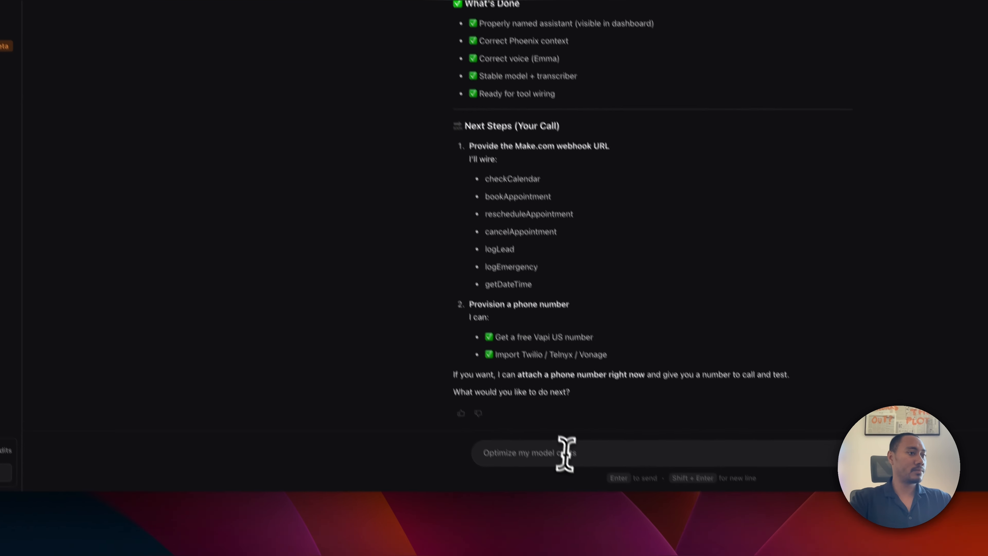
pyautogui.click(553, 430)
# Draft a Composer message noting the logEmergency tool is missing and asking to build it.
pyautogui.write('so')
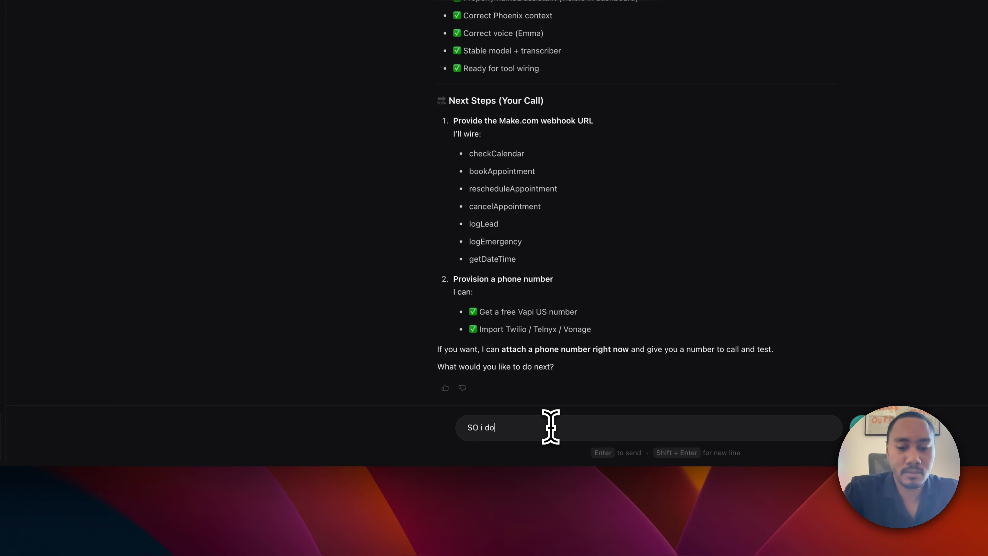
pyautogui.write(' i dont see the lo')
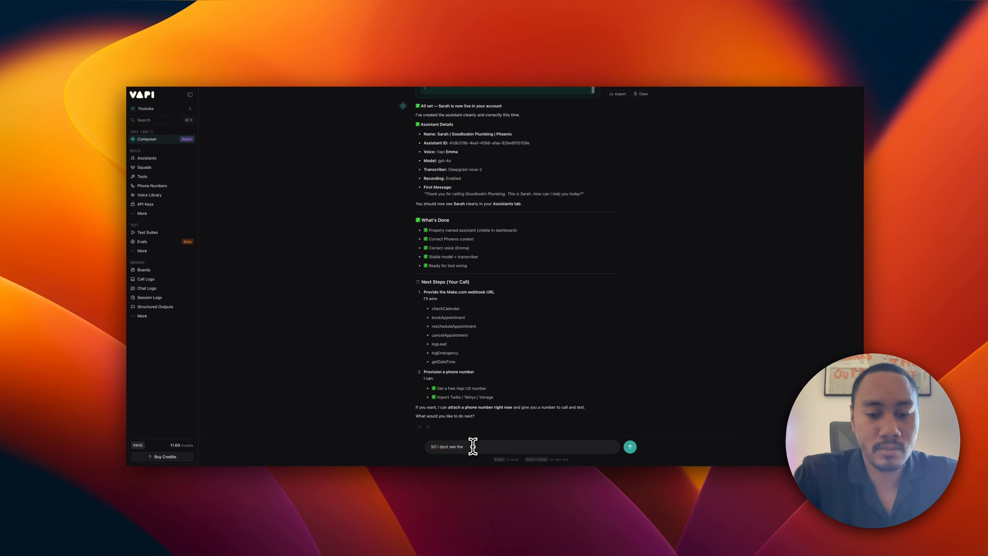
pyautogui.write('g')
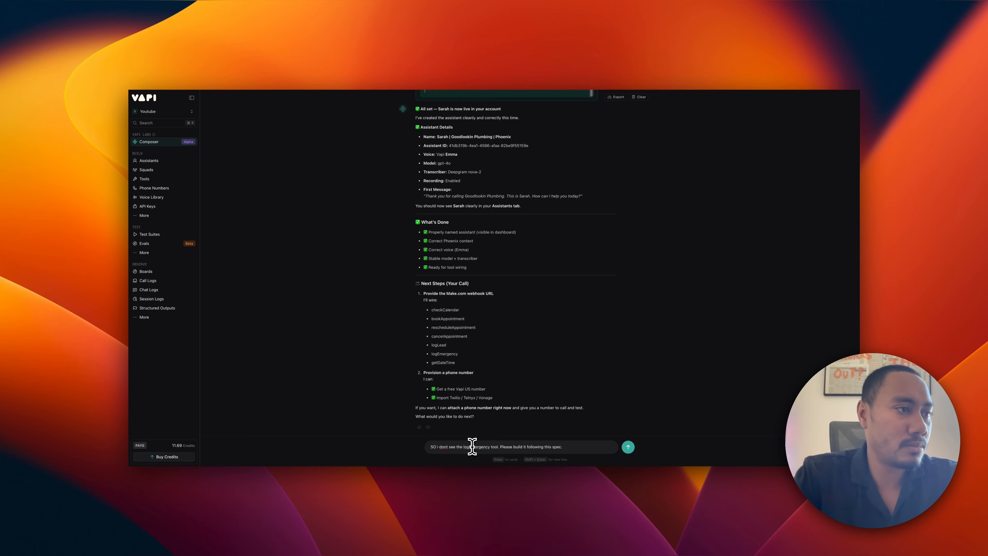
pyautogui.hotkey('ctrl', 'Left')
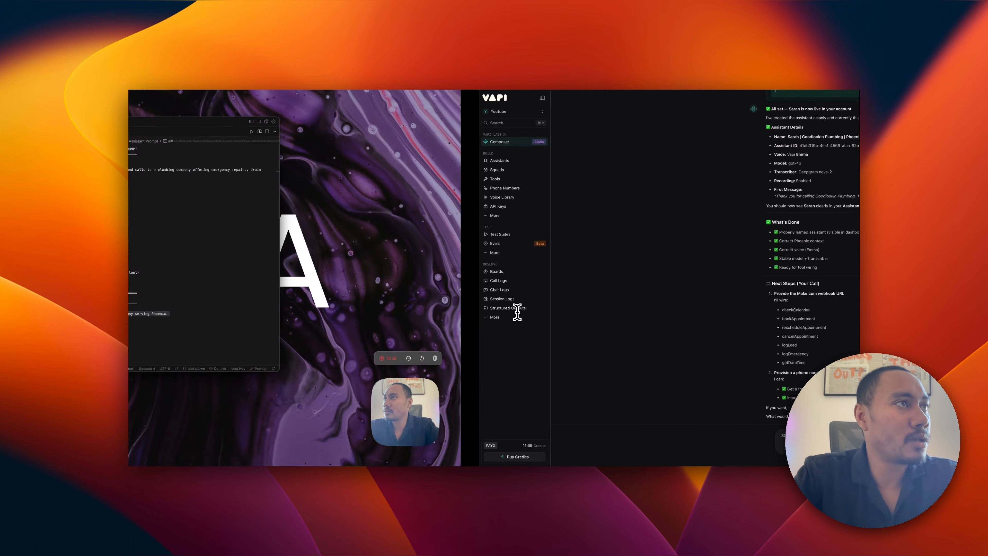
# Copy the logEmergency example JSON block (lines 230-237) from plumbing_template.md.
pyautogui.scroll(-20, 419, 255)
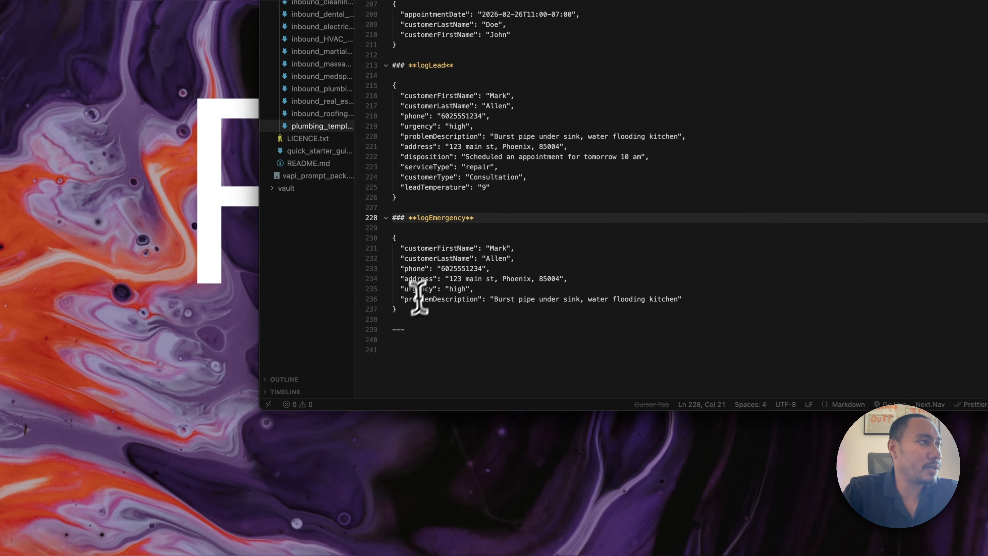
pyautogui.moveTo(373, 321); pyautogui.dragTo(365, 287)
pyautogui.press('super+c')
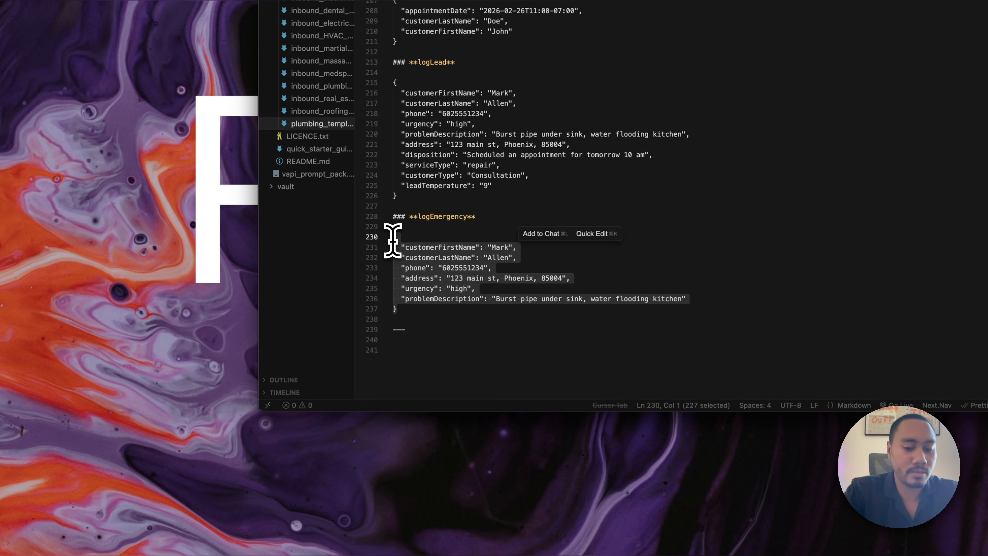
pyautogui.hotkey('ctrl', 'Right')
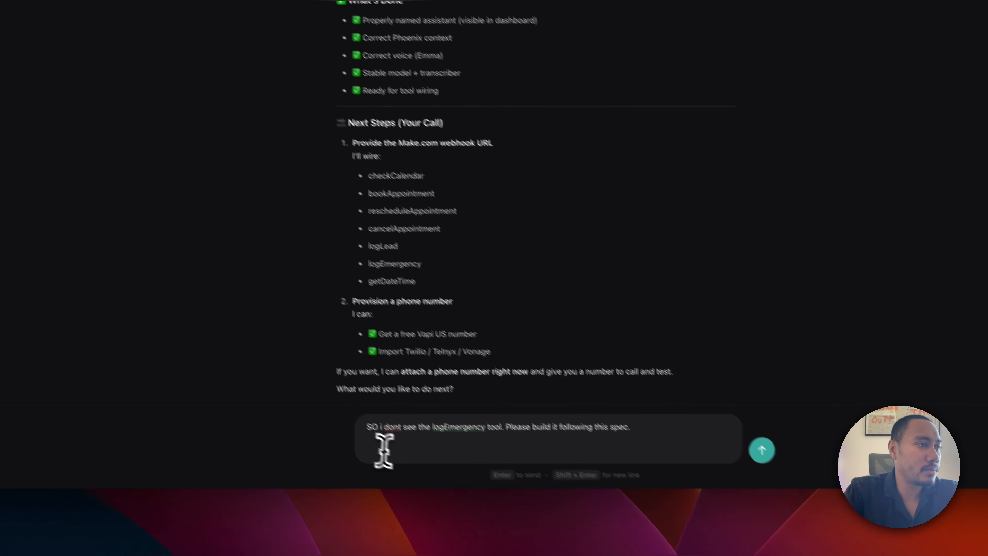
# Paste the logEmergency example JSON into the drafted Composer message and send it.
pyautogui.click(383, 450)
pyautogui.press('super+v')
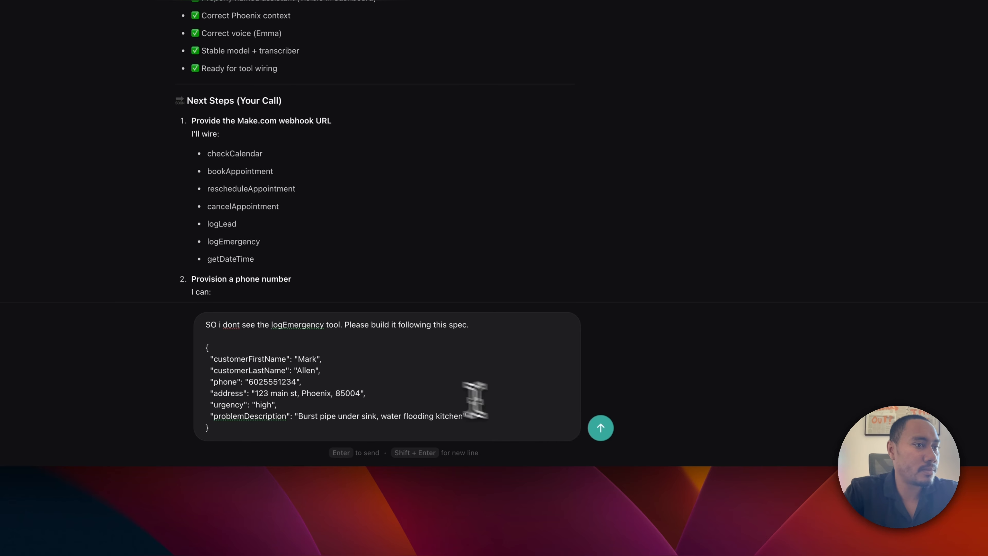
pyautogui.click(595, 428)
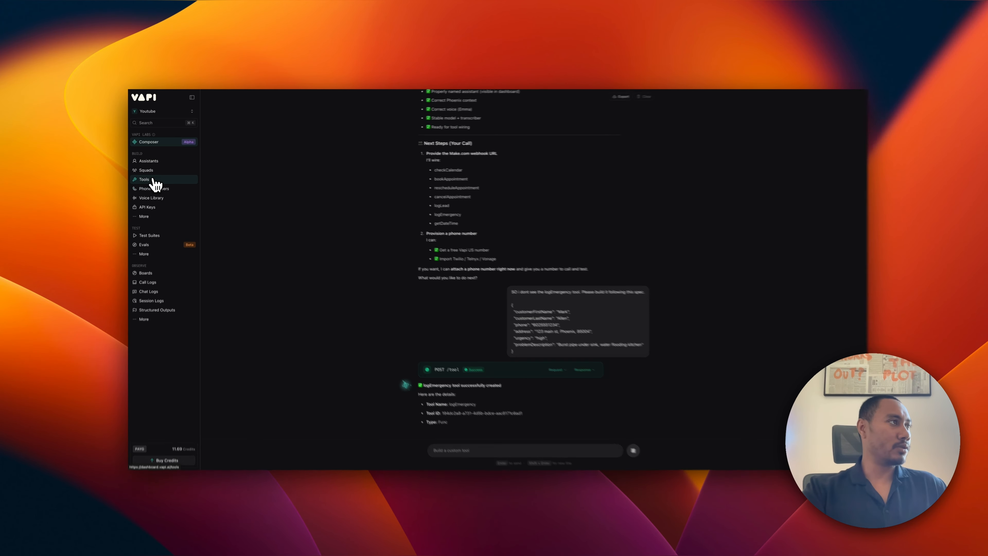
# Open the getDateTime tool, delete its Make.com webhook Server URL, and save.
pyautogui.click(145, 179)
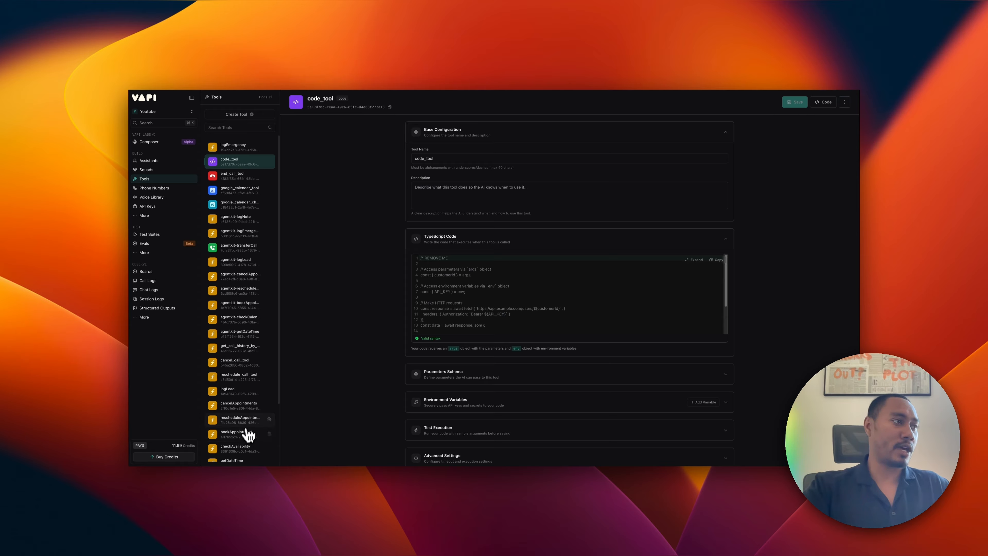
pyautogui.scroll(-3, 237, 399)
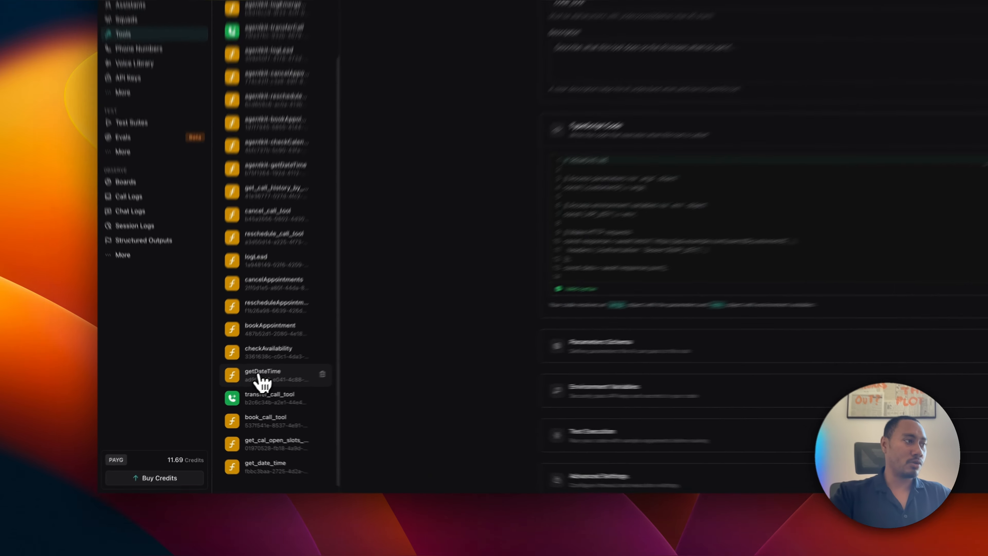
pyautogui.click(232, 395)
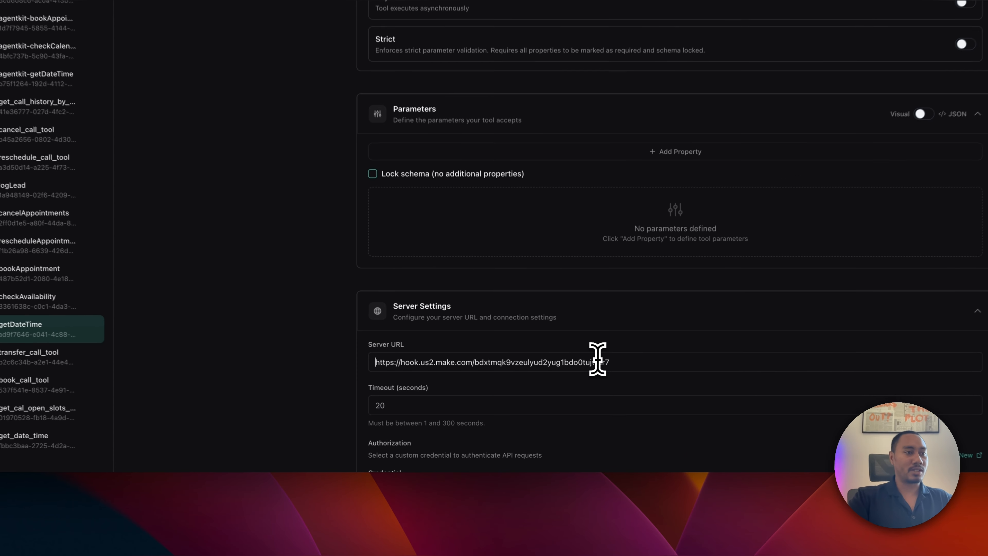
pyautogui.moveTo(536, 409); pyautogui.dragTo(415, 409)
pyautogui.press('BackSpace')
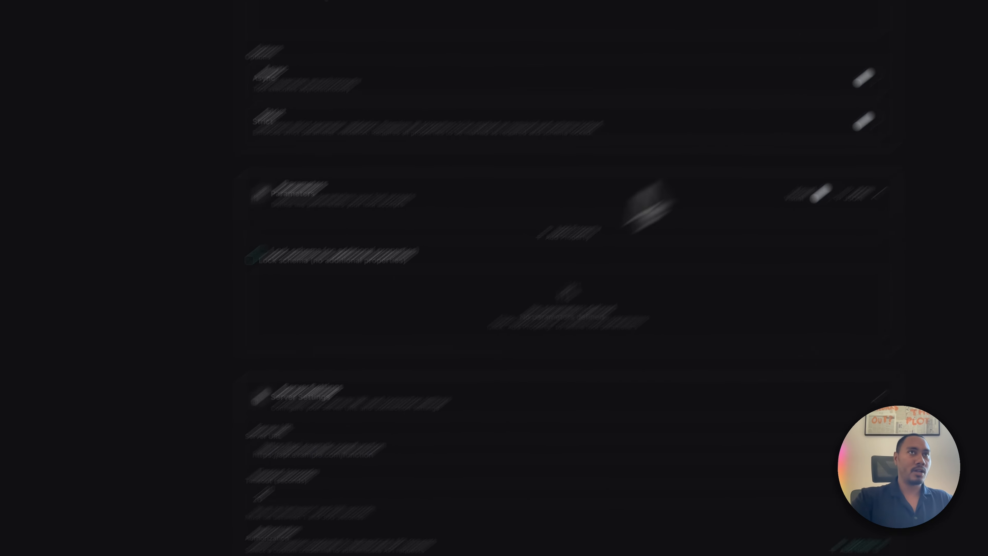
pyautogui.click(736, 76)
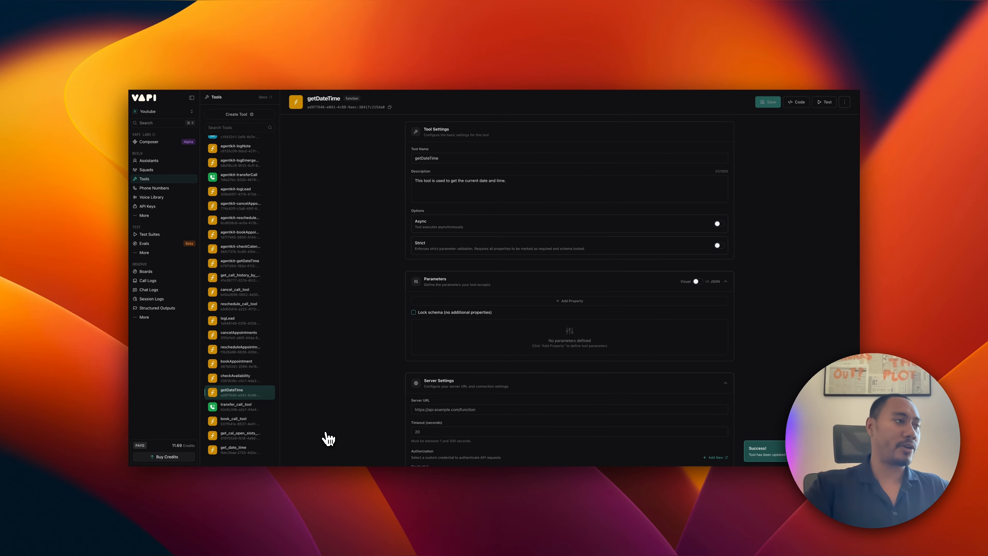
# Apply and save checkAvailability's preferredDateTime ISO 8601 rules, then move to bookAppointment.
pyautogui.click(241, 379)
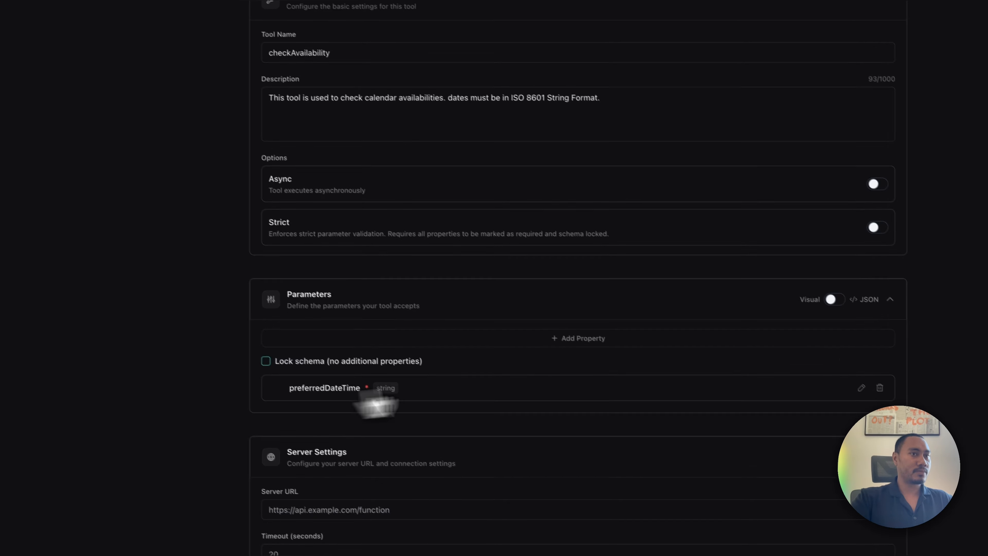
pyautogui.click(826, 412)
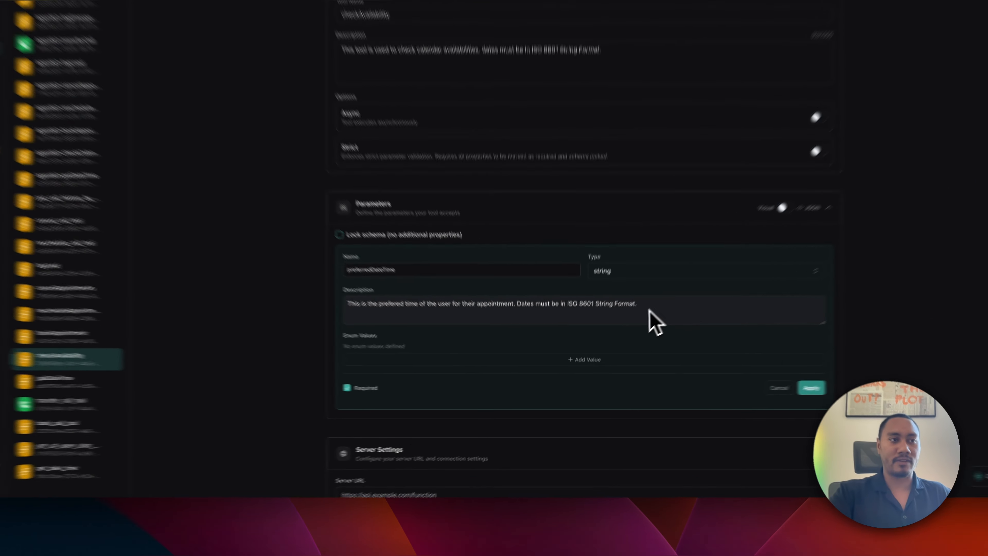
pyautogui.moveTo(603, 343); pyautogui.dragTo(431, 342)
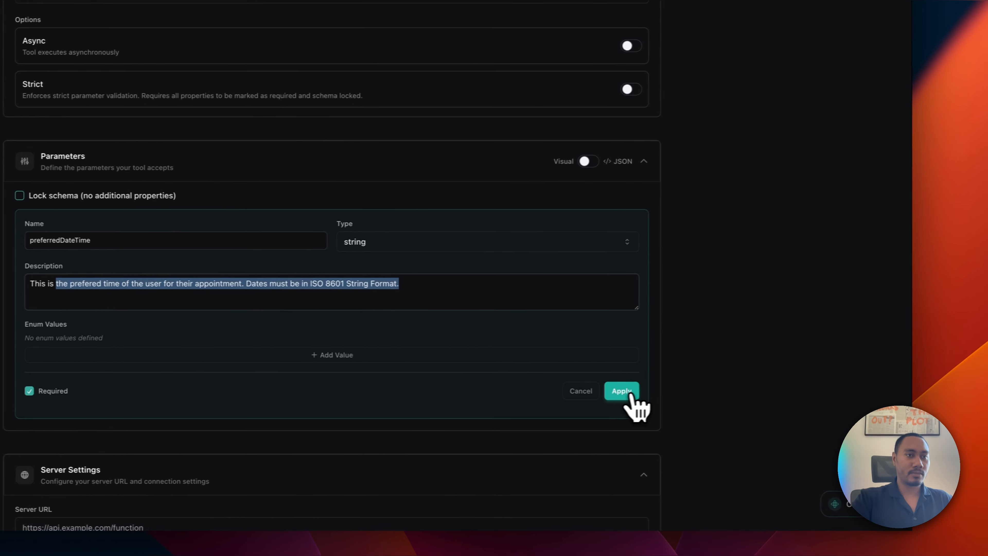
pyautogui.click(739, 388)
pyautogui.click(715, 102)
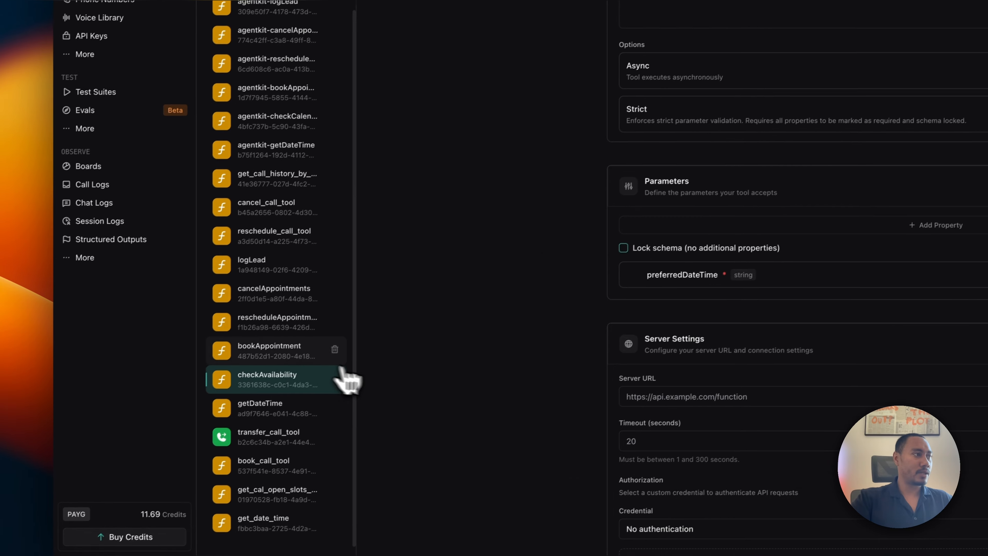
pyautogui.click(164, 404)
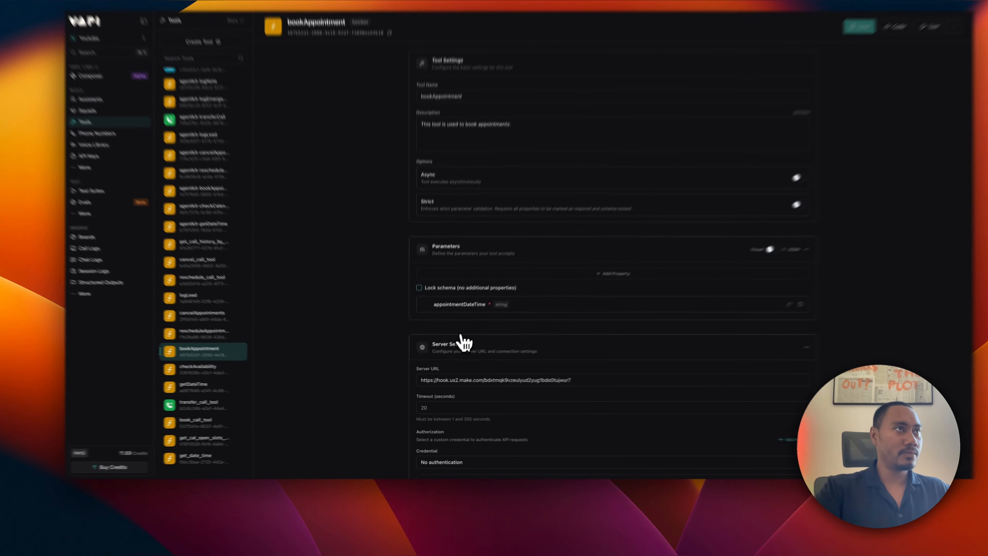
# Scroll through the bookAppointment tool page and head back to Composer.
pyautogui.scroll(-4, 464, 342)
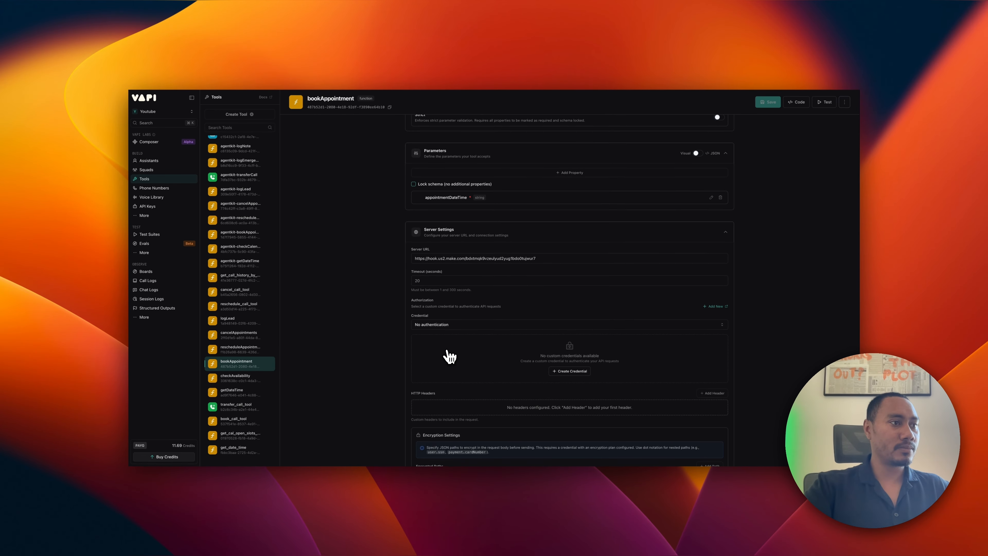
pyautogui.scroll(3, 450, 356)
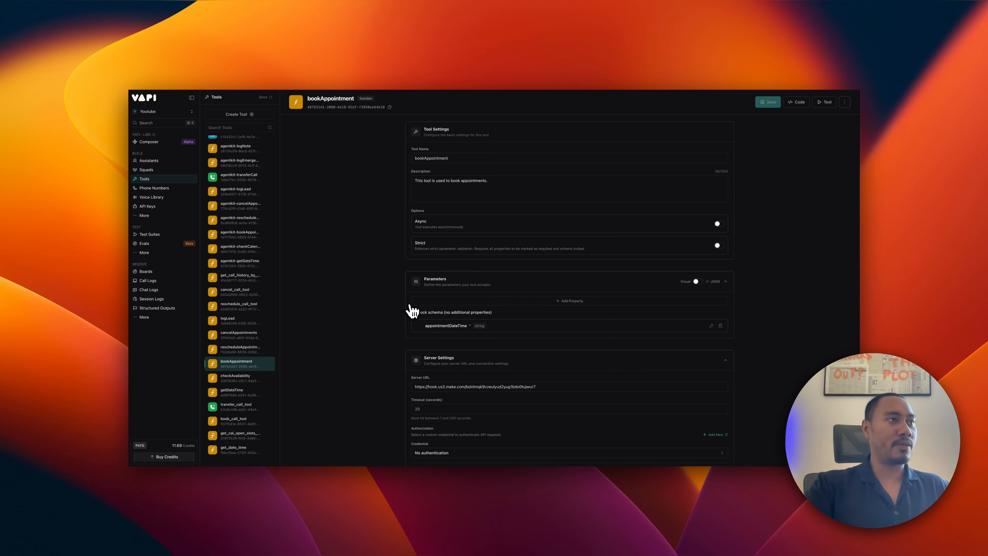
pyautogui.click(149, 142)
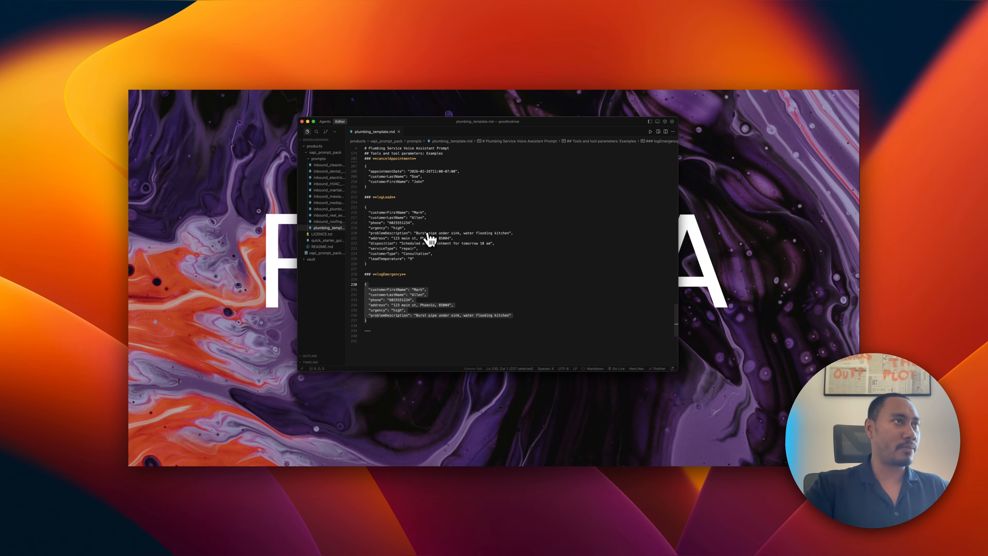
# Select lines 182-194, the bookAppointment example JSON, in plumbing_template.md.
pyautogui.scroll(10, 430, 239)
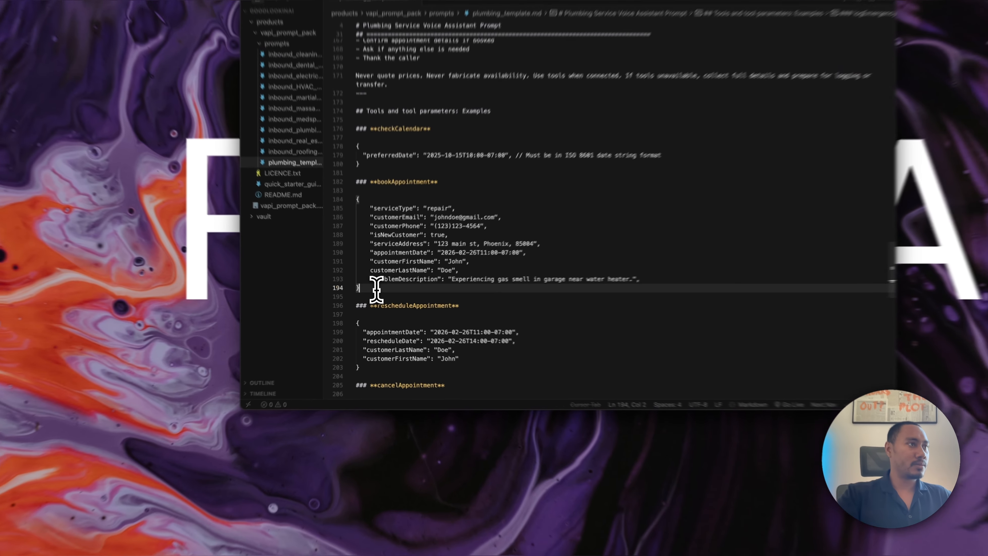
pyautogui.moveTo(368, 301); pyautogui.dragTo(361, 240)
pyautogui.press('super+c')
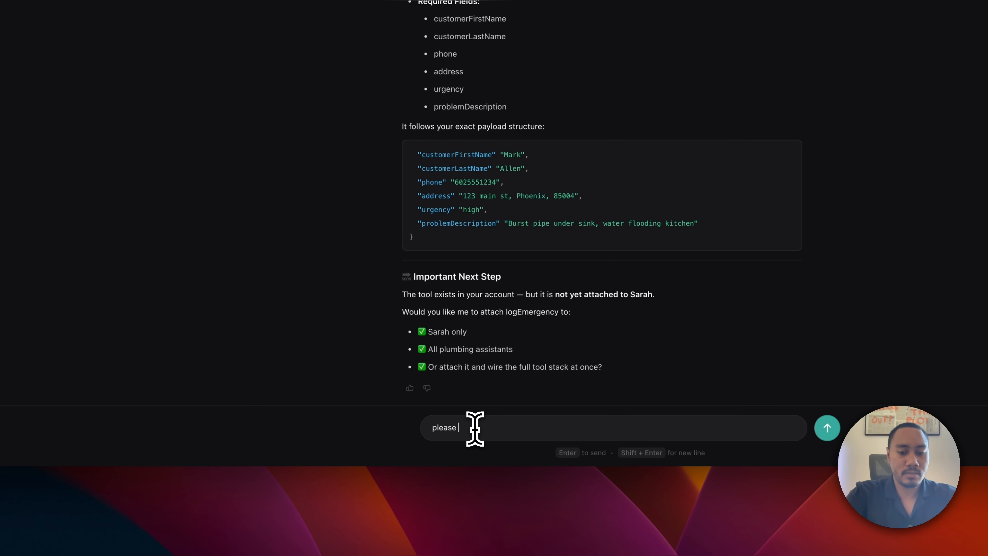
# Ask Composer to update the bookAppointment tool with the pasted JSON spec, and approve it.
pyautogui.write('update the bookAppointment tool with this spec.')
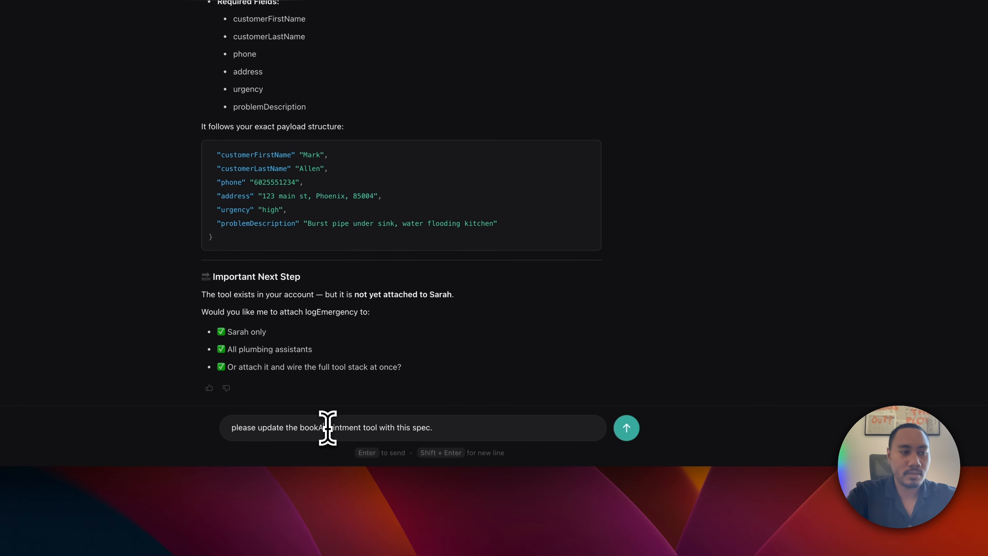
pyautogui.hotkey('shift', 'Return')
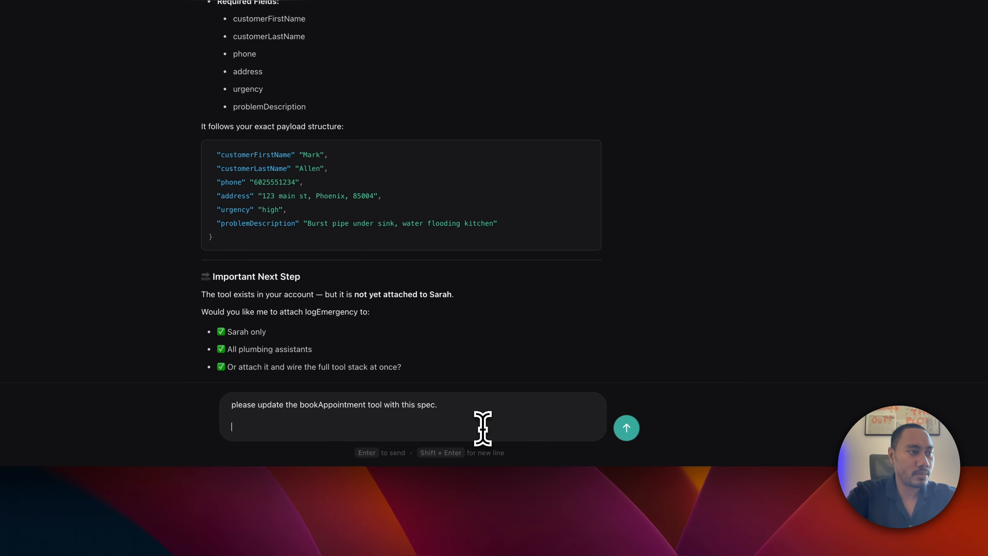
pyautogui.press('super+v')
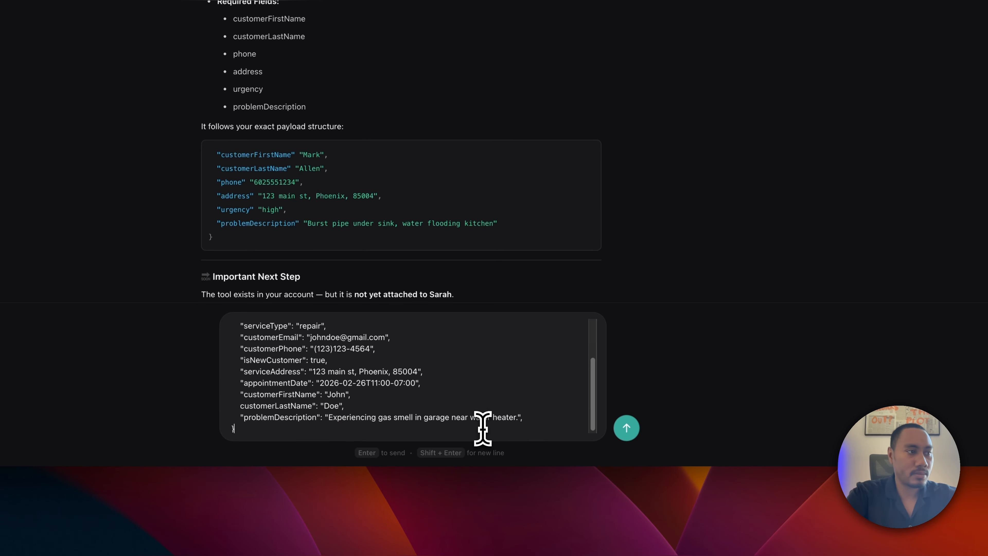
pyautogui.click(630, 430)
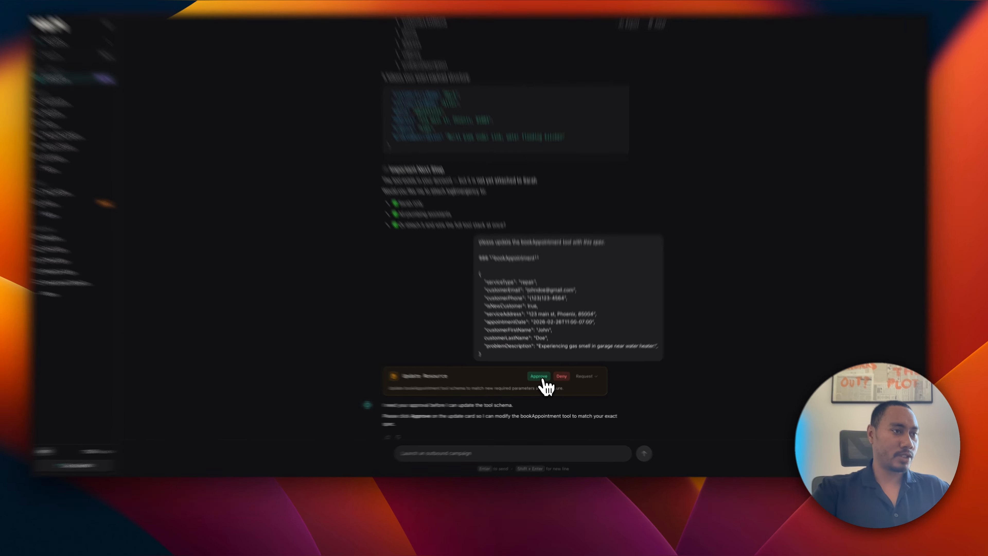
pyautogui.click(542, 386)
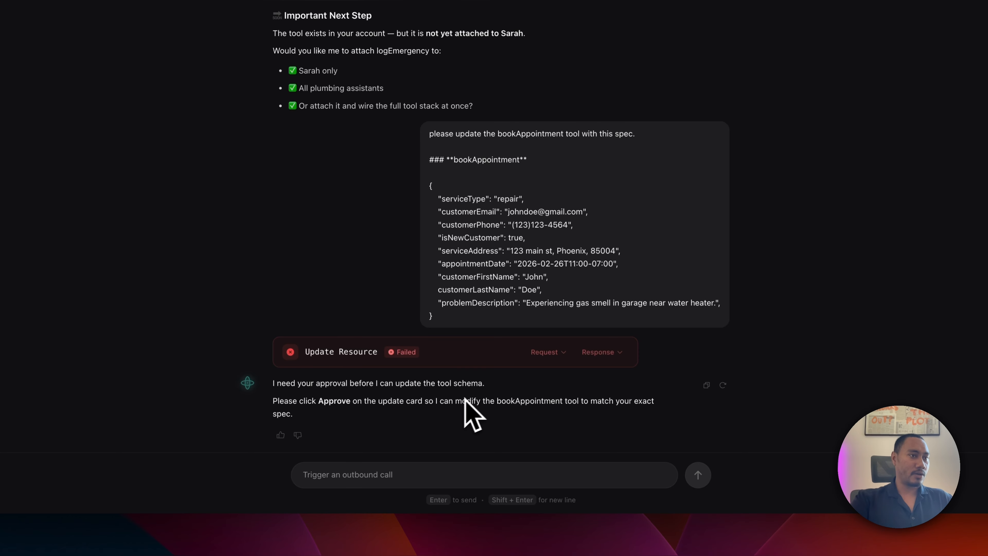
# Resend the bookAppointment spec message after the first update failed.
pyautogui.moveTo(448, 315); pyautogui.dragTo(428, 133)
pyautogui.press('super+c')
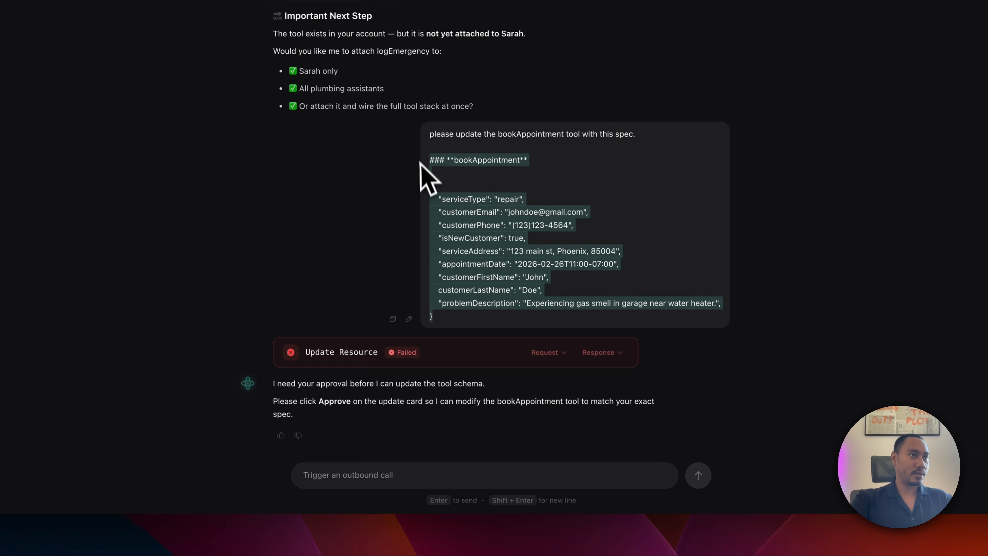
pyautogui.click(430, 529)
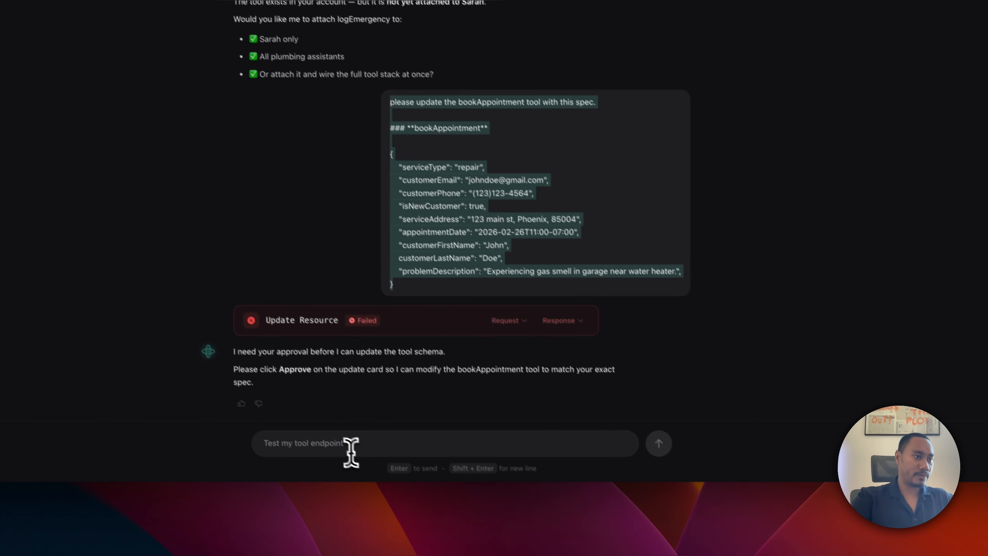
pyautogui.press('super+v')
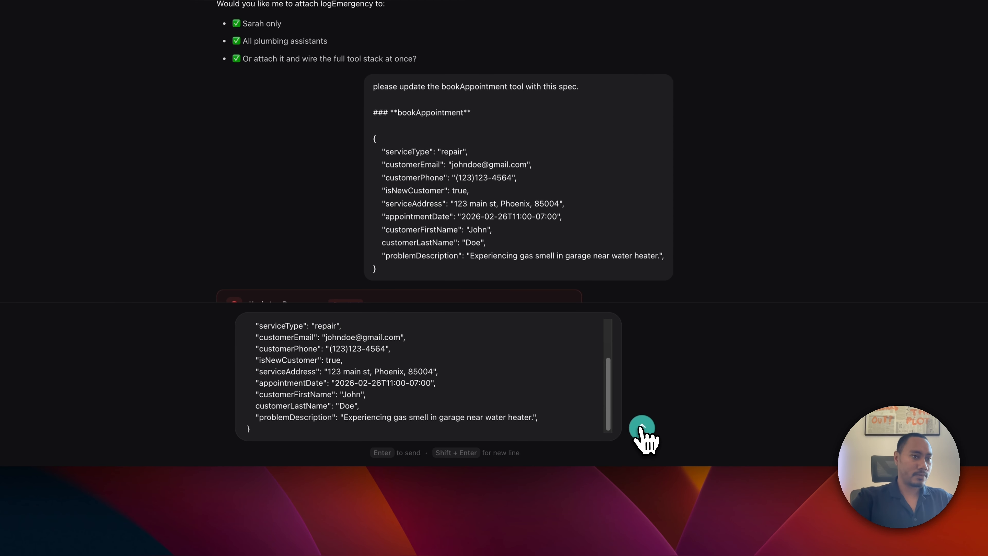
pyautogui.click(641, 428)
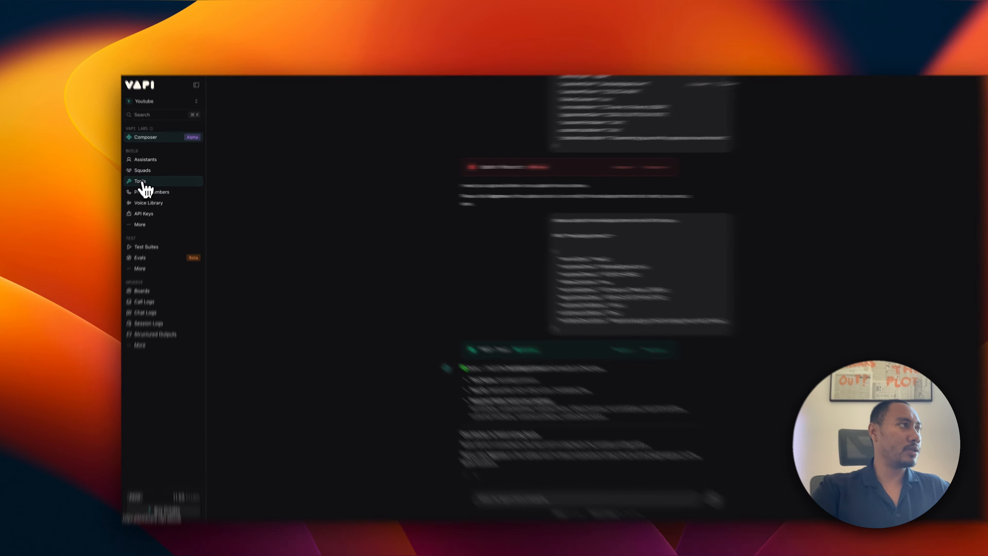
# Refresh the tools list and review the new bookAppointment's serviceType through problemDescription parameters.
pyautogui.click(144, 179)
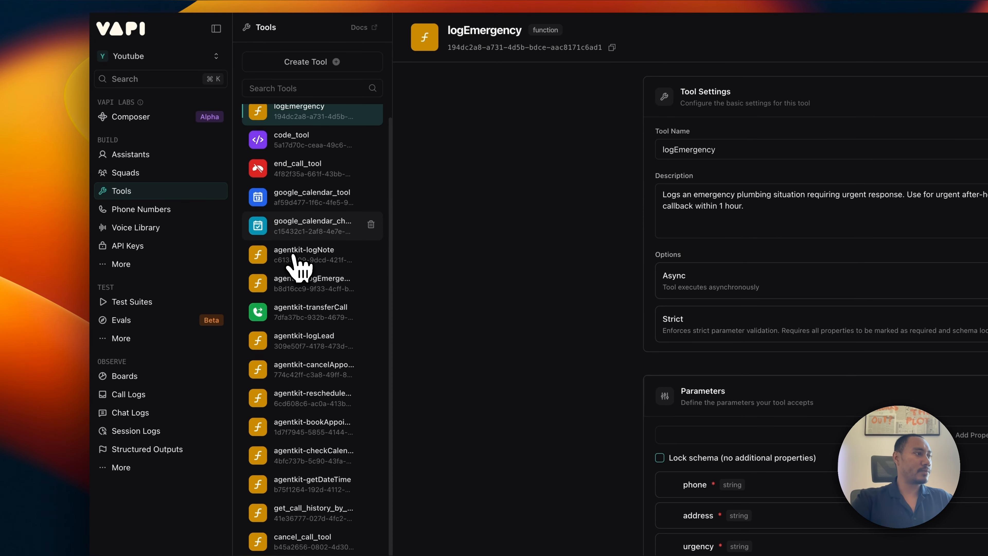
pyautogui.scroll(-5, 303, 265)
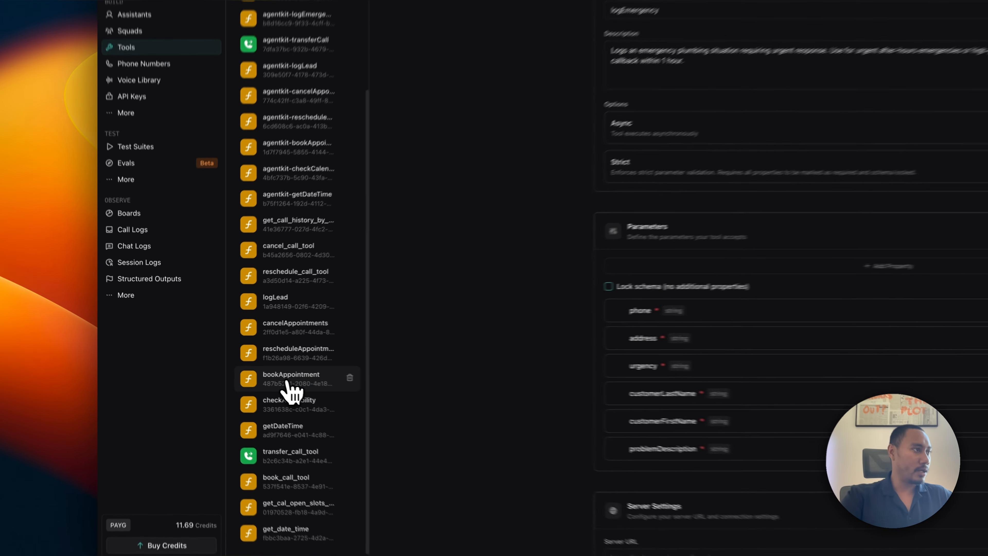
pyautogui.click(236, 366)
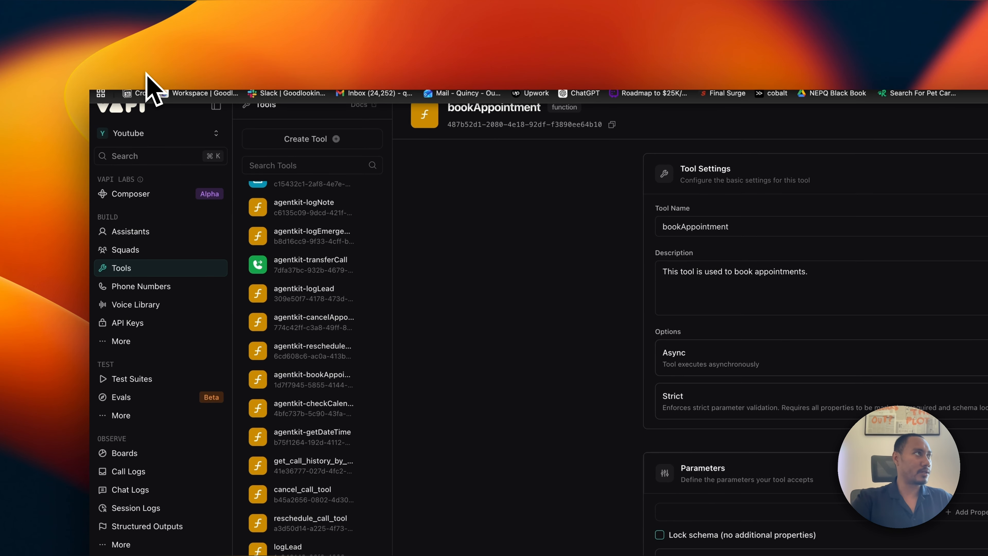
pyautogui.click(147, 75)
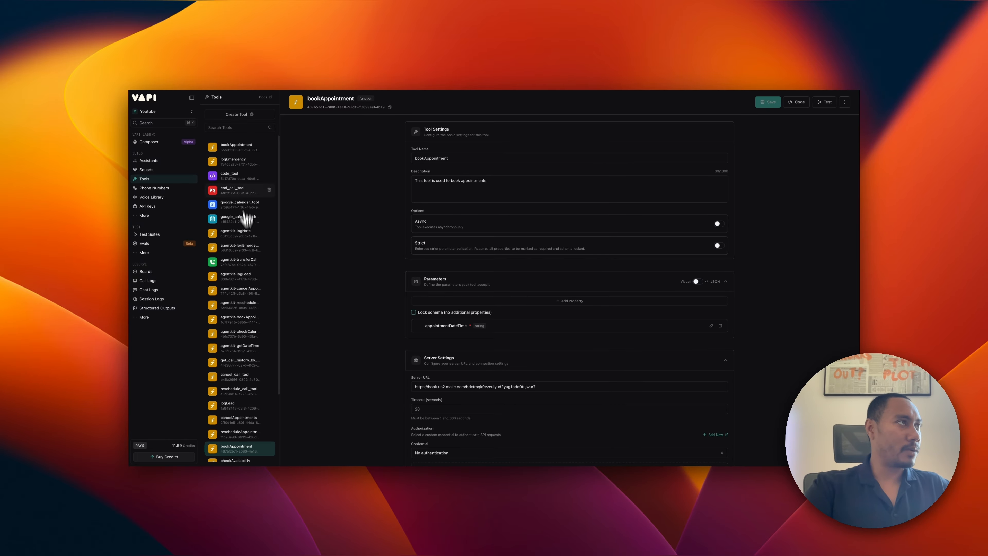
pyautogui.click(236, 146)
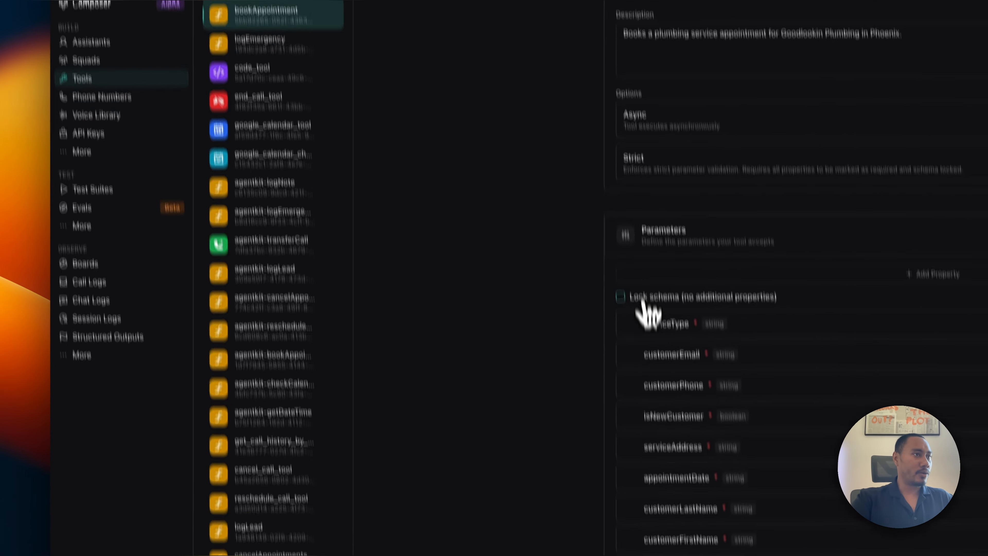
pyautogui.scroll(-6, 643, 300)
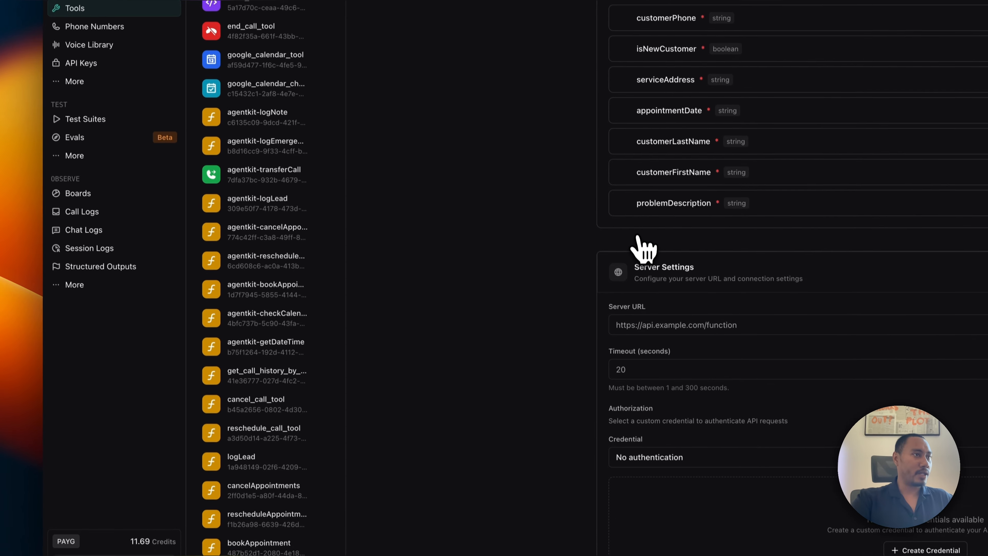
pyautogui.scroll(7, 643, 307)
pyautogui.scroll(-3, 280, 381)
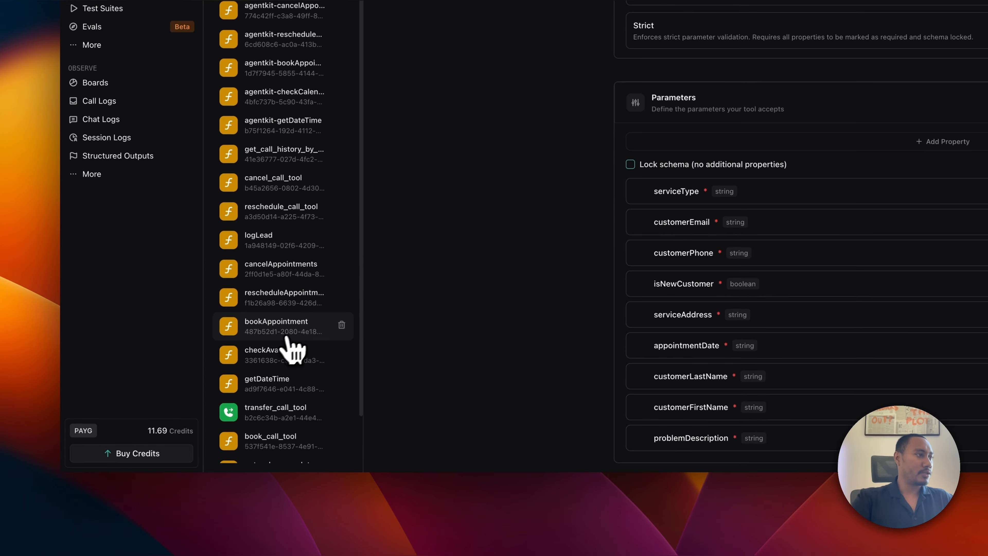
# Delete the old bookAppointment, cancelAppointments and rescheduleAppointment tools.
pyautogui.click(343, 319)
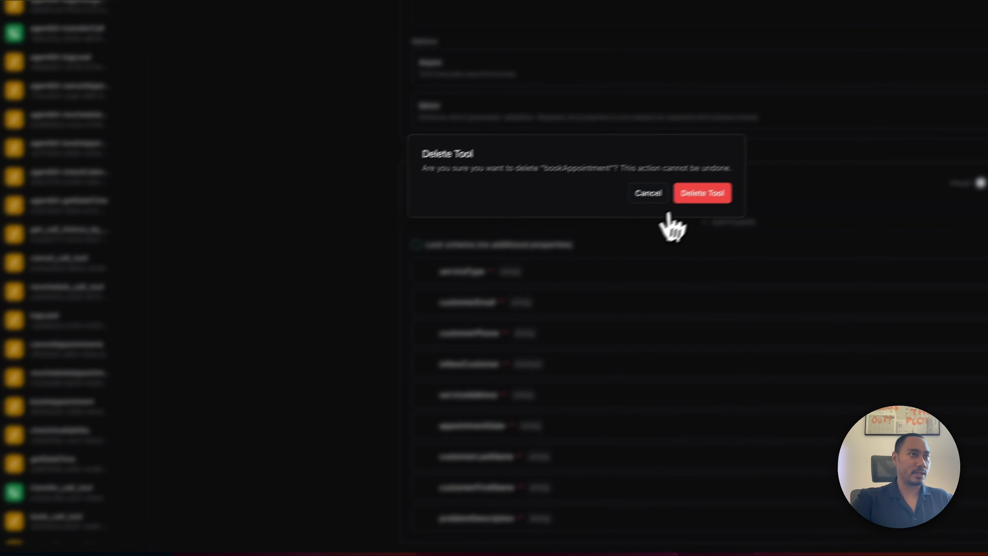
pyautogui.click(918, 106)
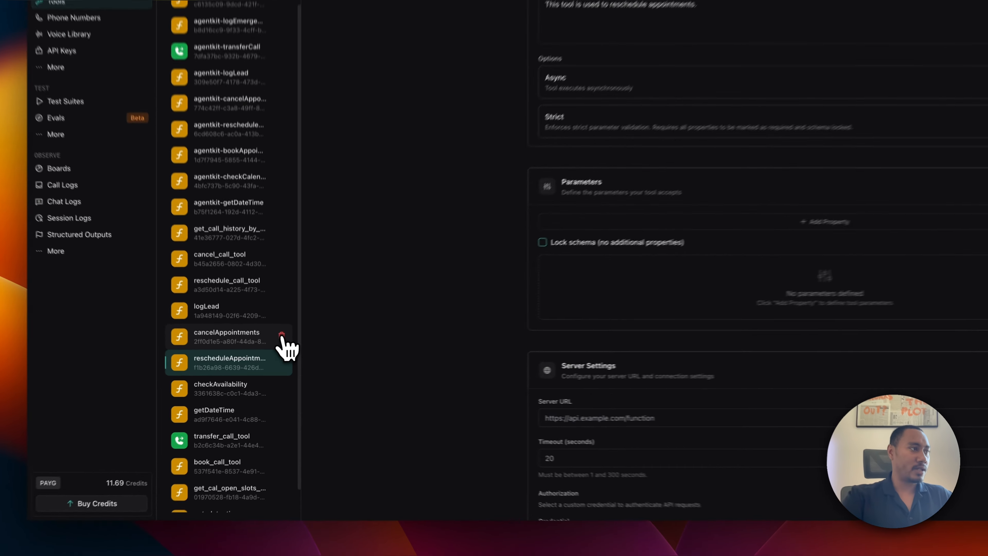
pyautogui.click(269, 364)
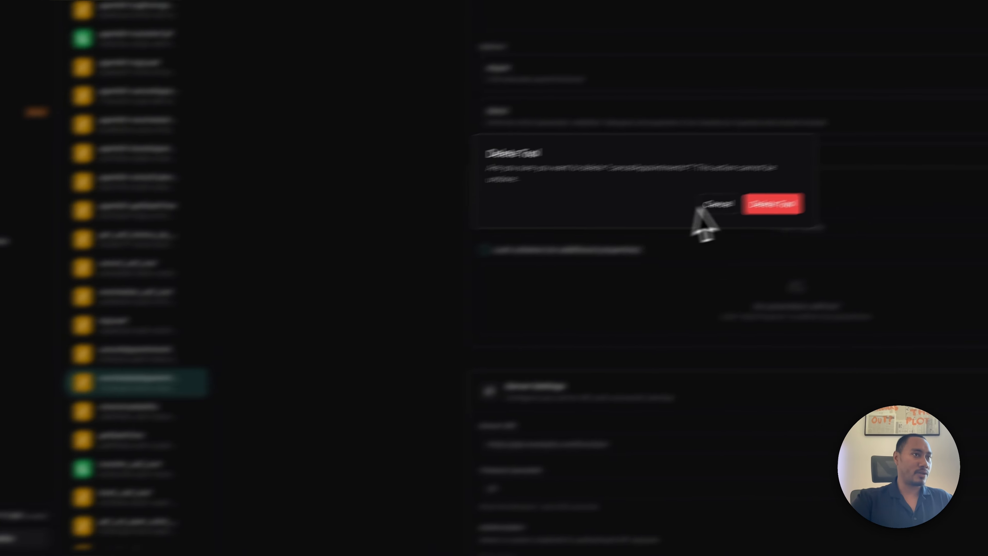
pyautogui.click(547, 286)
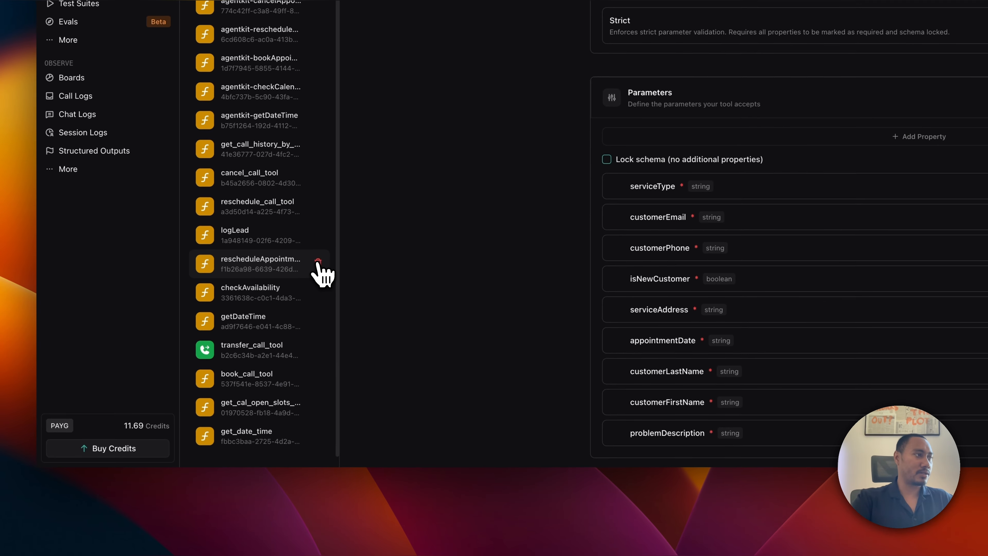
pyautogui.click(75, 388)
pyautogui.click(897, 113)
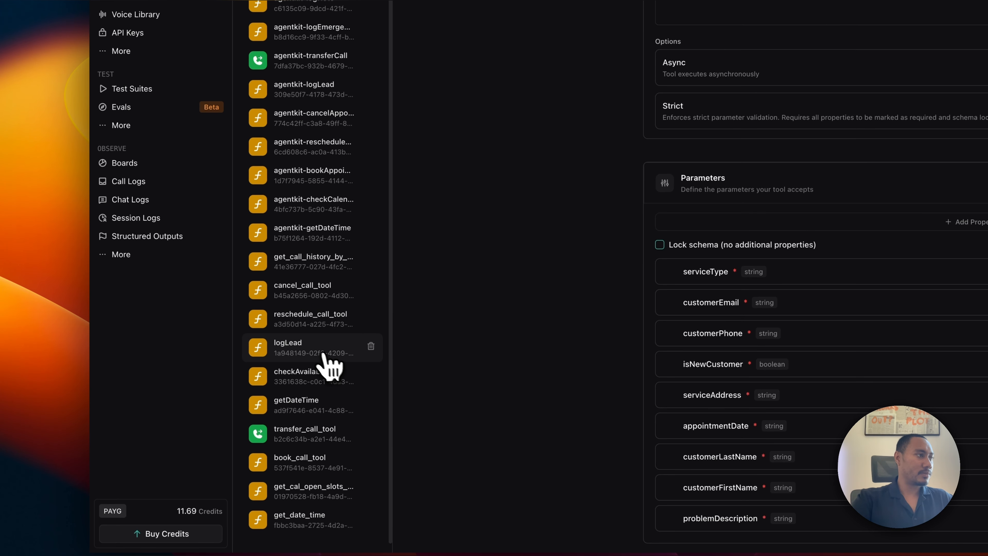
# Check checkAvailability, delete the logLead tool, glance at logEmergency, and return to Composer.
pyautogui.click(315, 389)
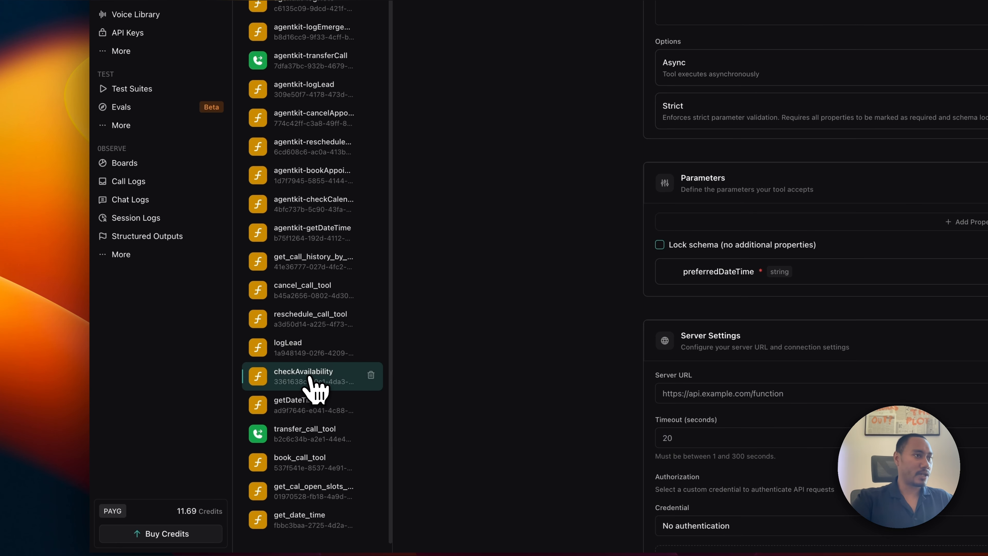
pyautogui.scroll(3, 315, 187)
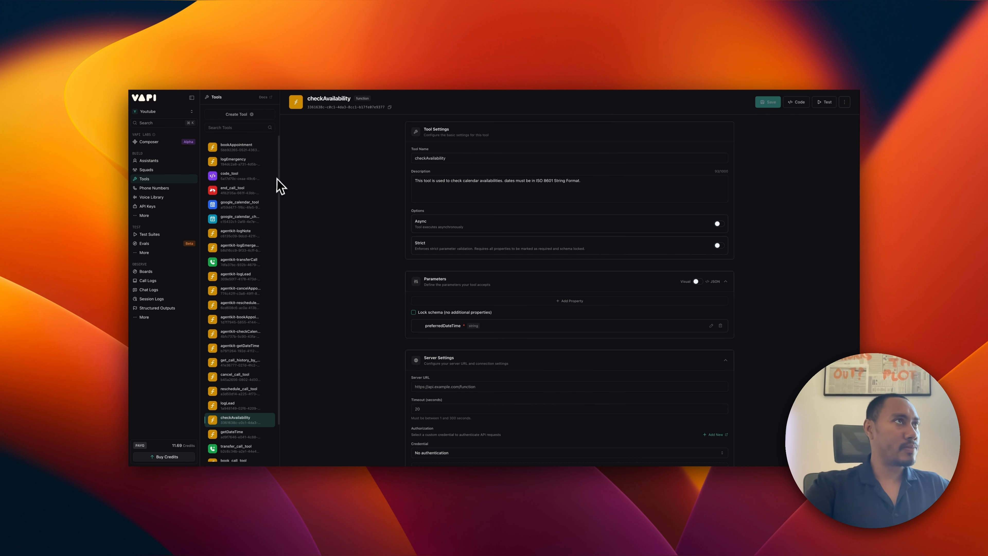
pyautogui.scroll(-3, 244, 263)
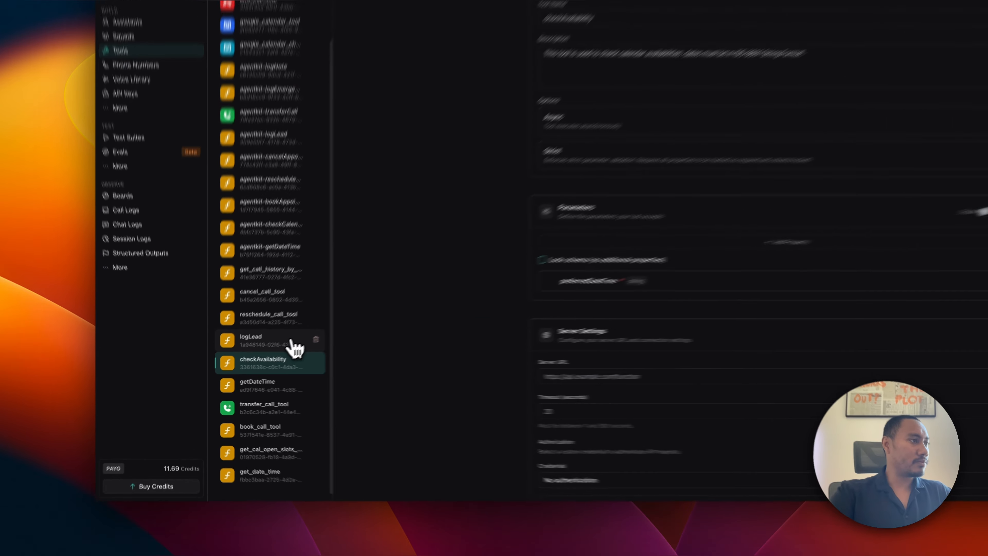
pyautogui.click(254, 365)
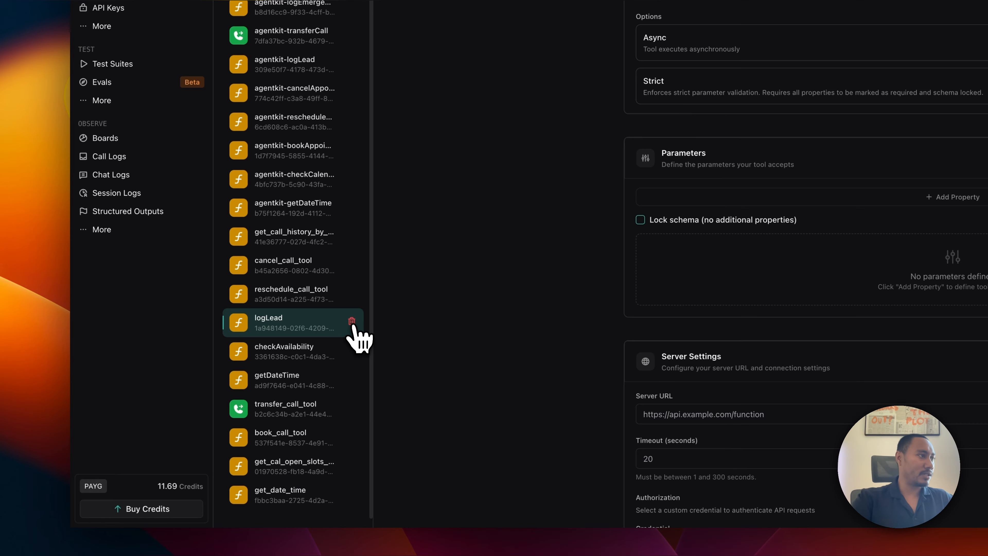
pyautogui.click(351, 320)
pyautogui.click(906, 168)
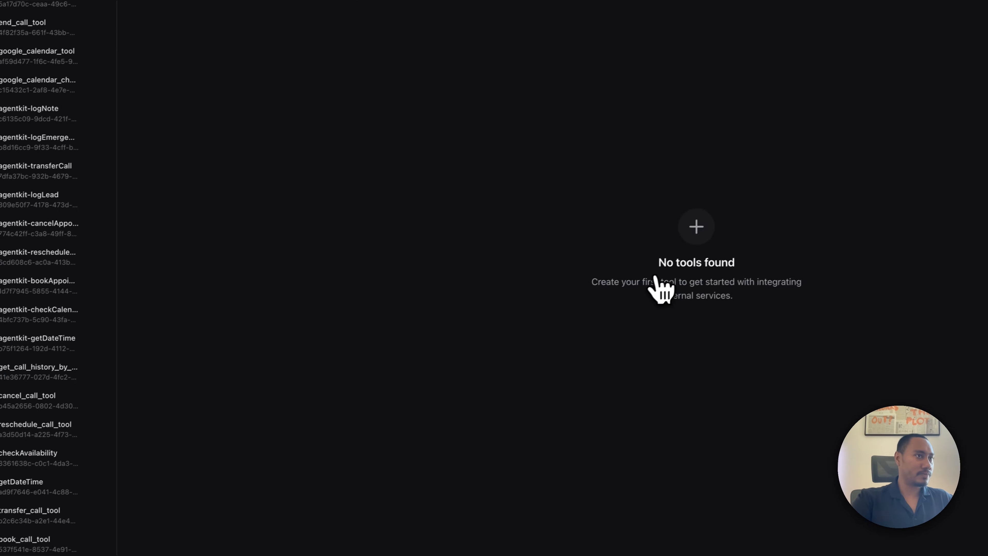
pyautogui.scroll(5, 309, 210)
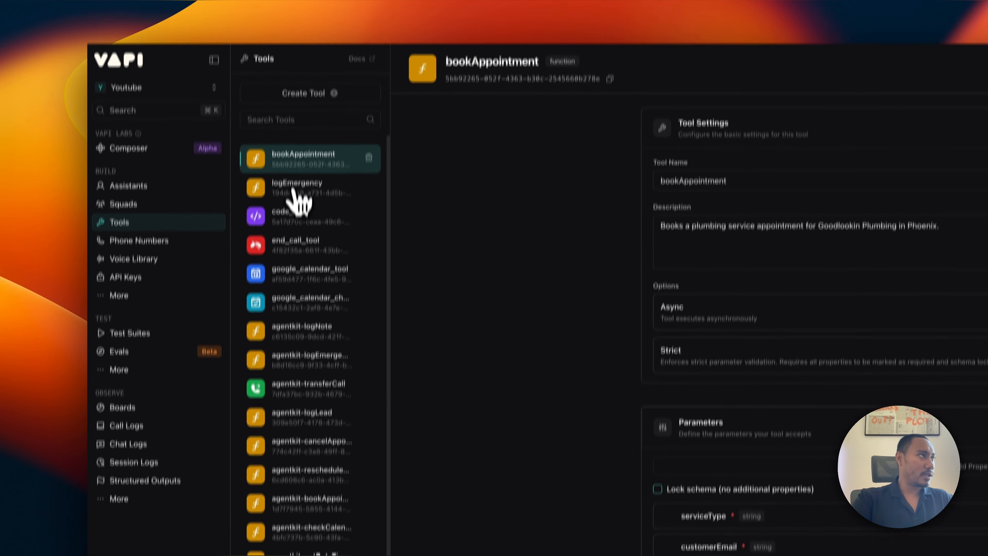
pyautogui.click(294, 190)
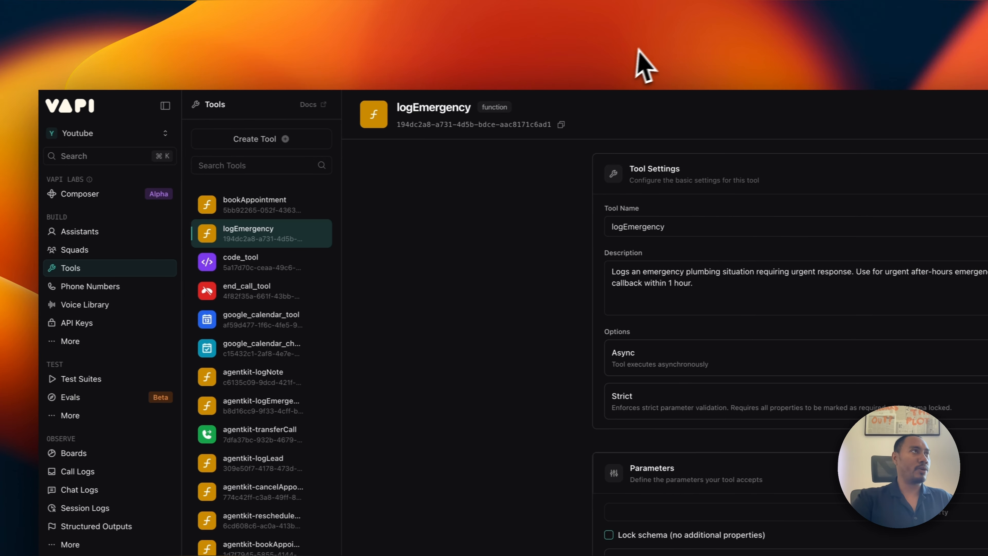
pyautogui.click(113, 194)
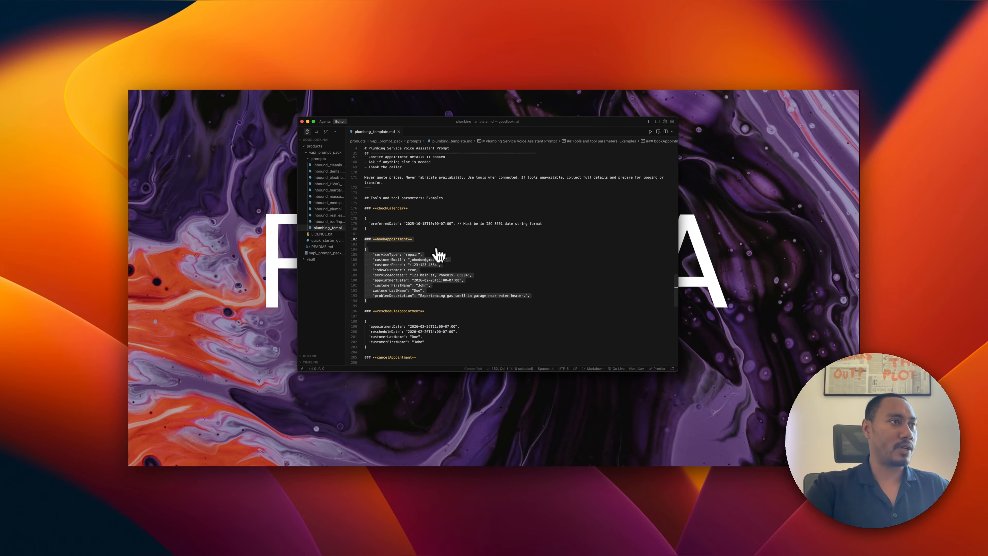
# Select the rescheduleAppointment, cancelAppointment and logLead specs (lines 196–226), then switch back to Vapi.
pyautogui.scroll(-5, 439, 255)
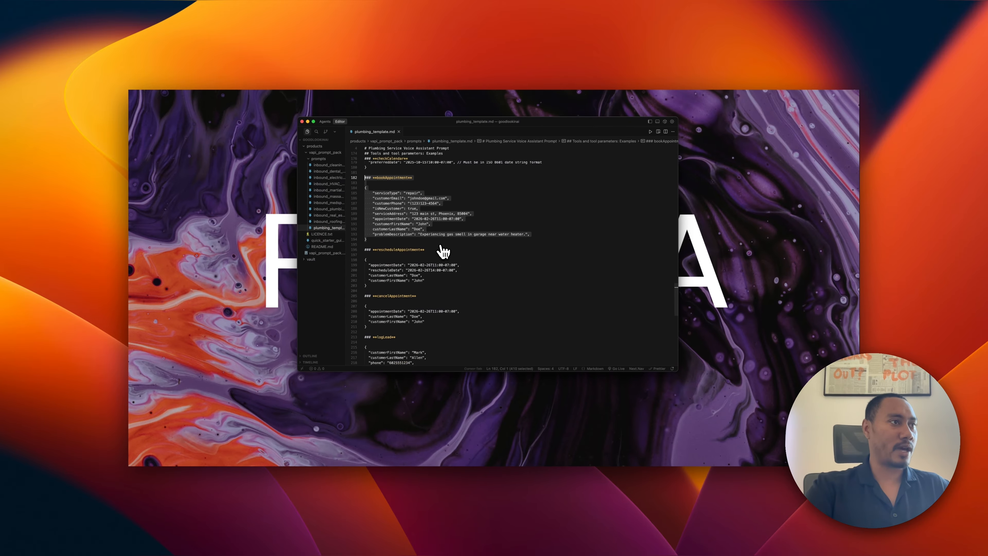
pyautogui.moveTo(364, 239); pyautogui.dragTo(401, 296)
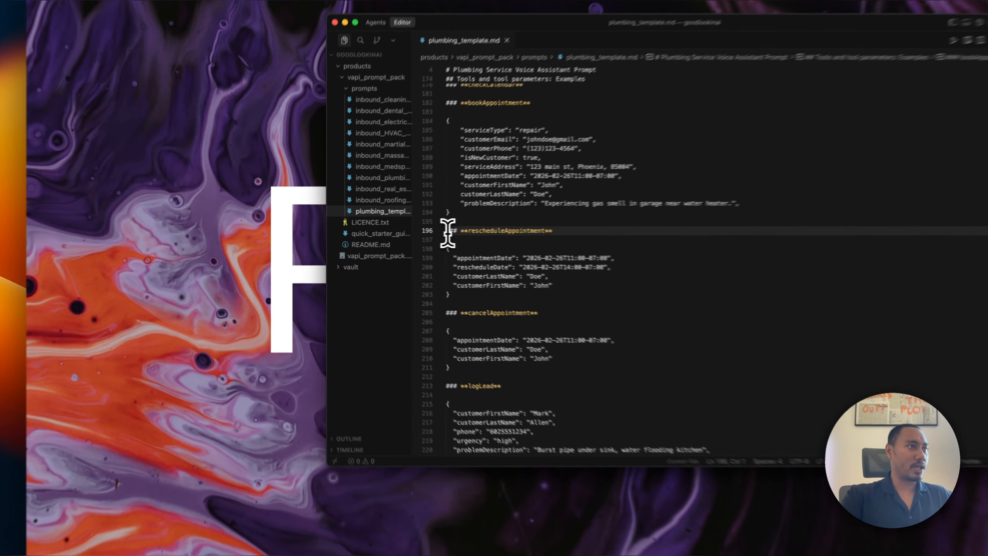
pyautogui.moveTo(543, 342); pyautogui.dragTo(544, 381)
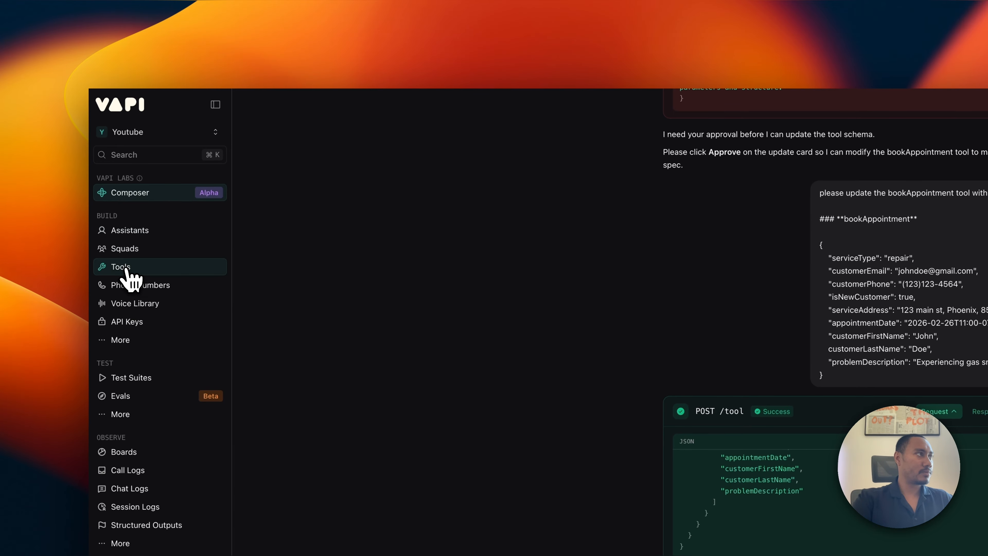
pyautogui.click(32, 109)
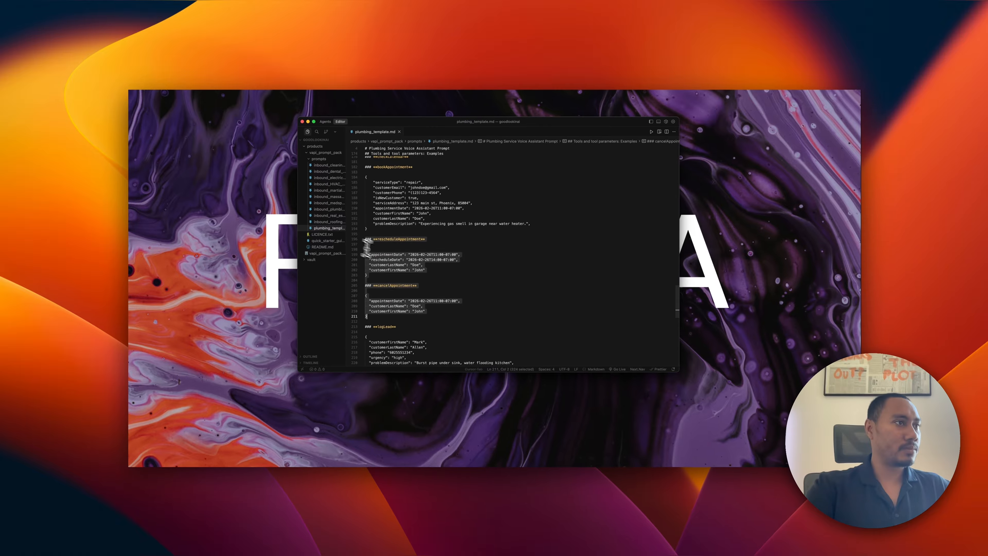
pyautogui.scroll(-4, 404, 327)
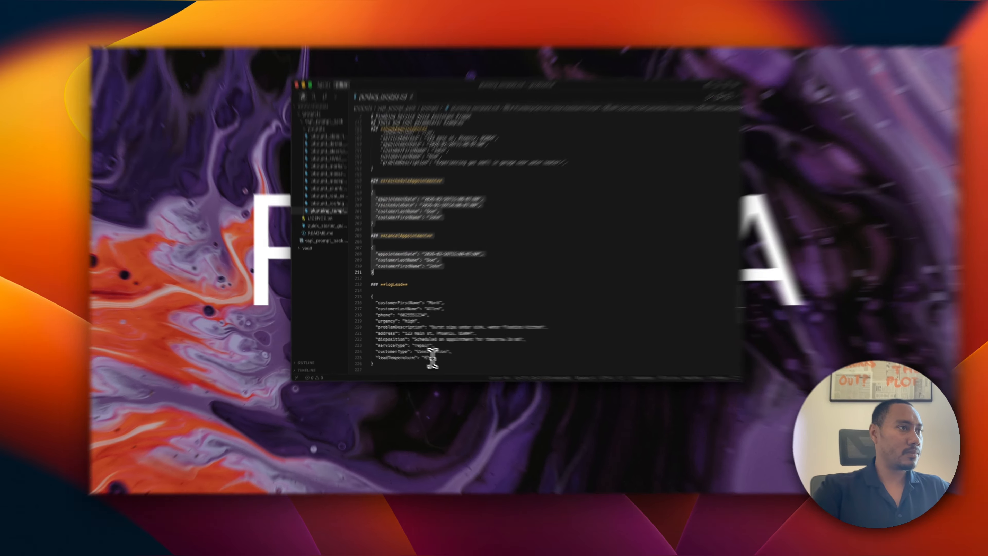
pyautogui.click(432, 363)
pyautogui.moveTo(415, 365); pyautogui.dragTo(374, 182)
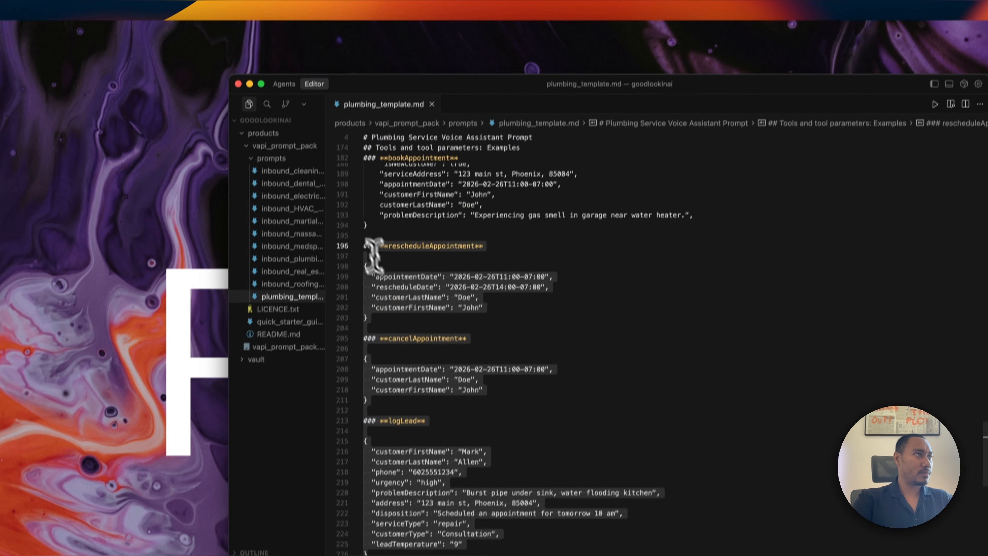
pyautogui.moveTo(374, 255); pyautogui.dragTo(360, 246)
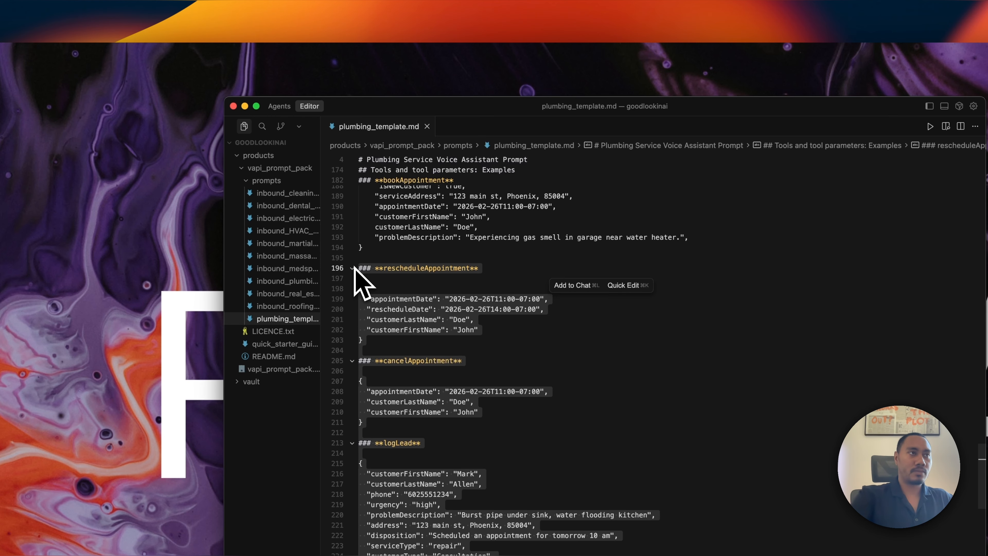
pyautogui.hotkey('ctrl', 'Right')
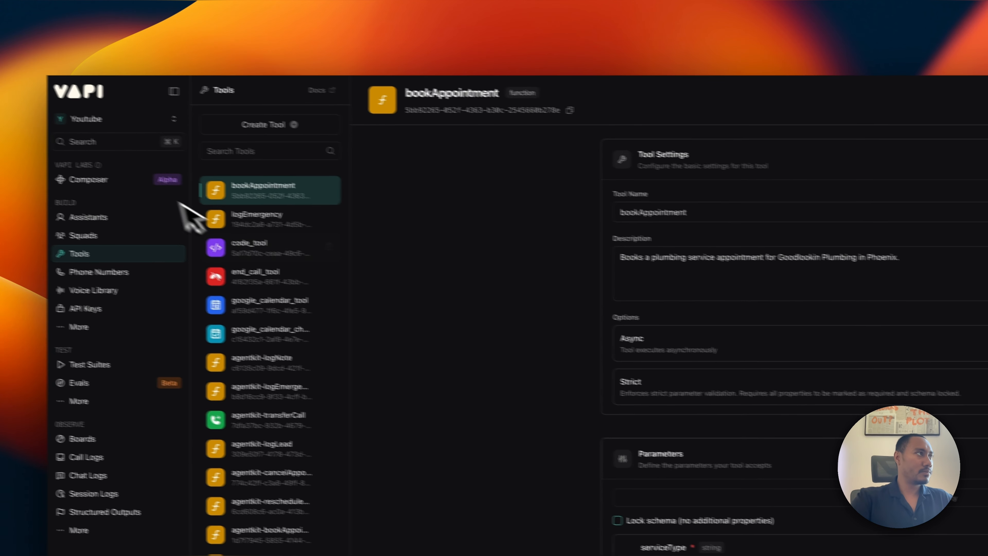
# Send Composer a 'please rebuild the…' message with the three pasted tool specs.
pyautogui.click(166, 192)
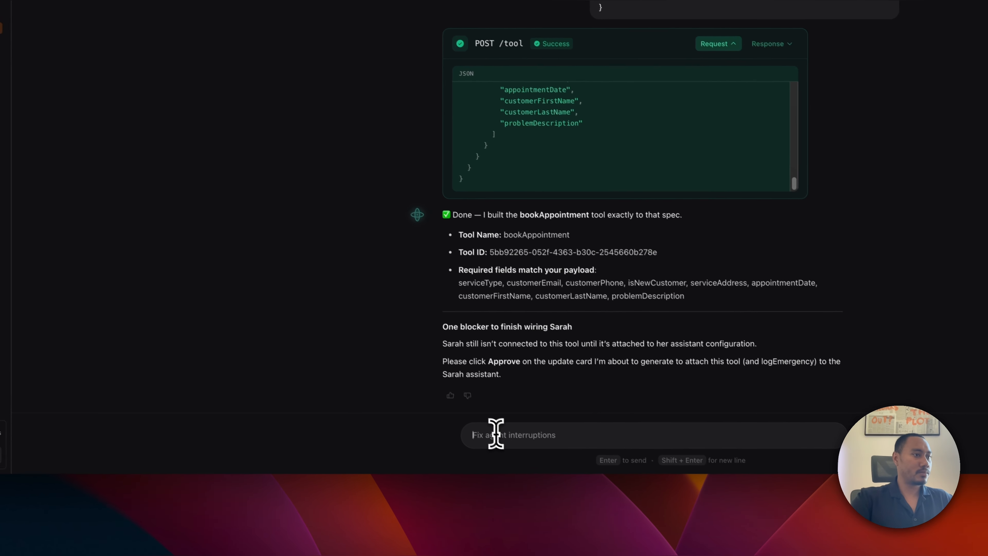
pyautogui.click(561, 497)
pyautogui.write('pleas')
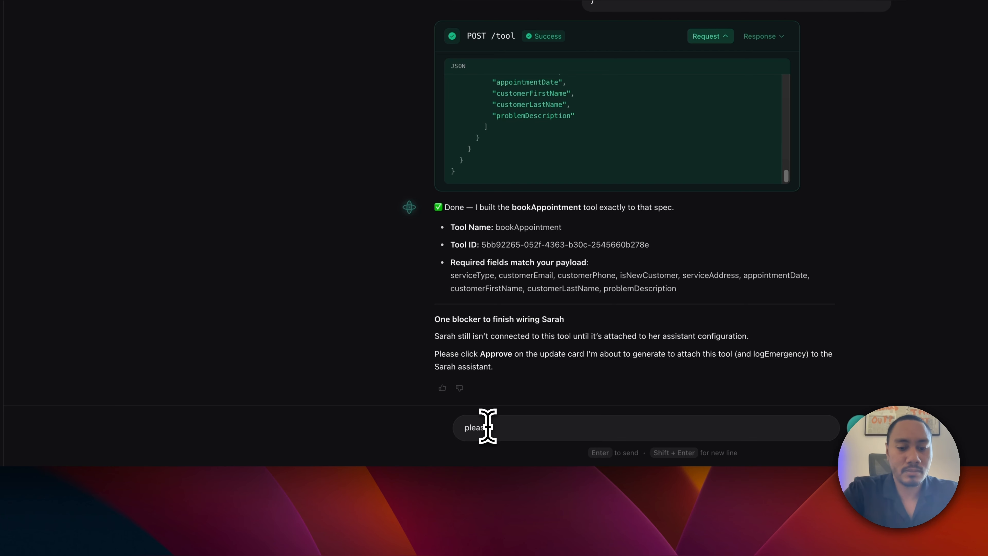
pyautogui.write('e rebuild these tools following the spec.')
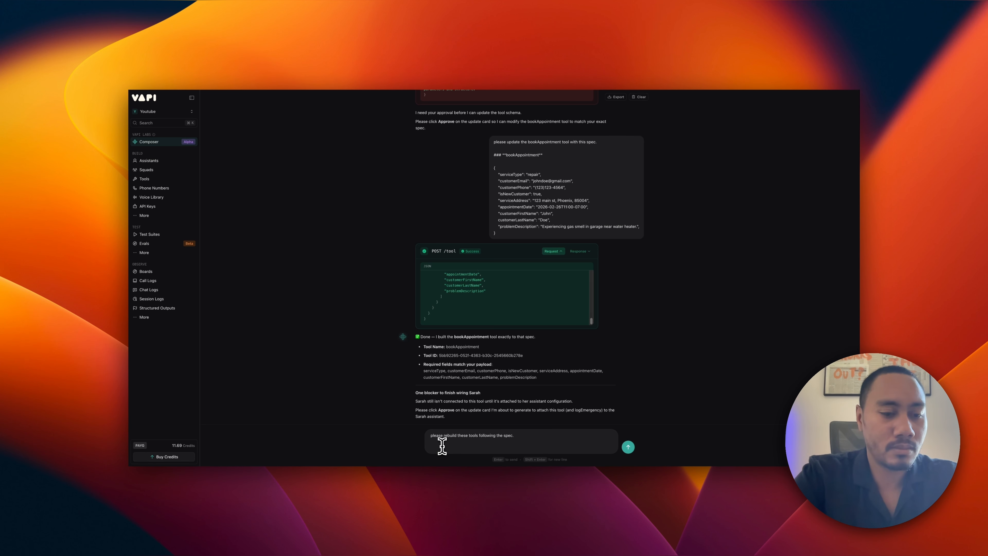
pyautogui.press('Return')
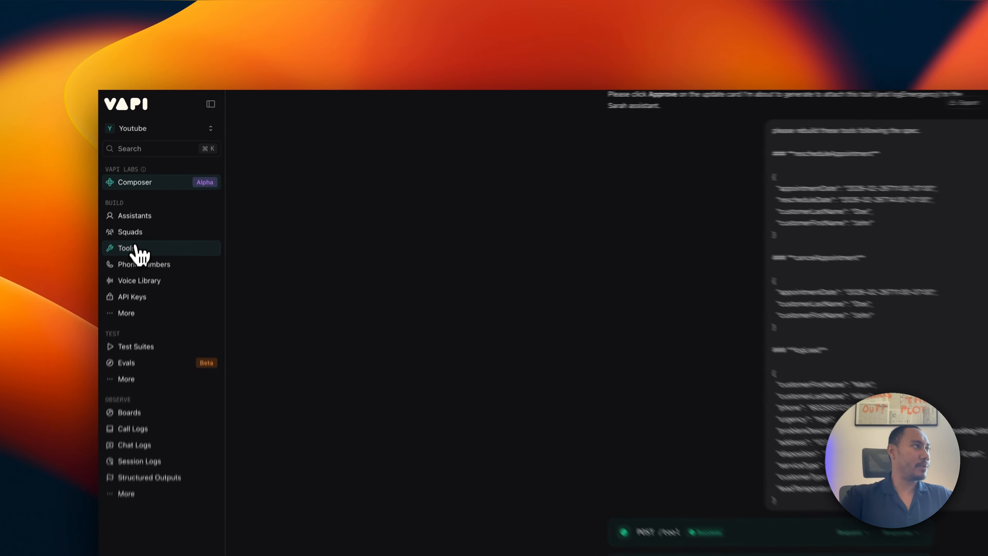
# Open rescheduleAppointment, cancelAppointment and logLead in turn, reviewing logLead's parameters and server settings.
pyautogui.click(152, 179)
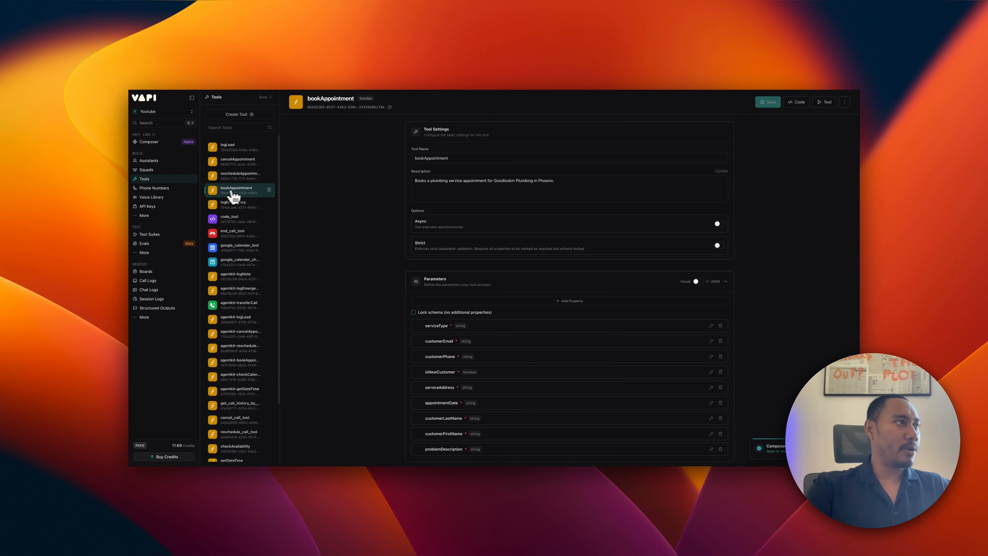
pyautogui.scroll(-3, 245, 253)
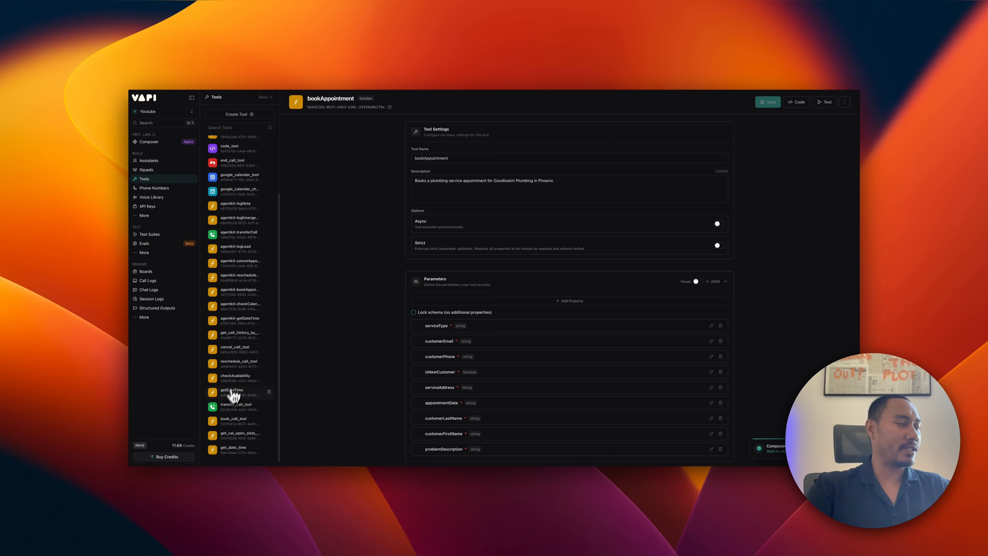
pyautogui.scroll(3, 251, 341)
pyautogui.scroll(-3, 240, 272)
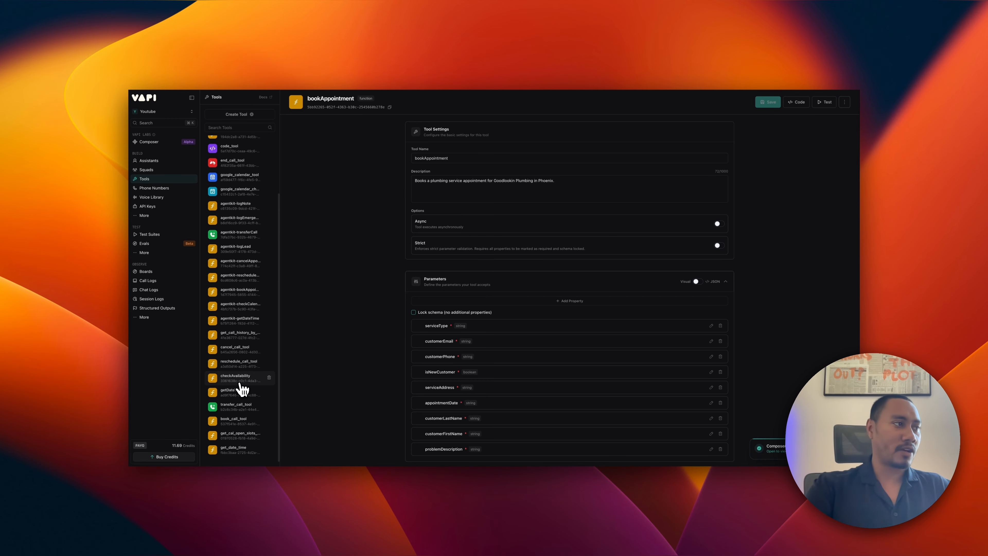
pyautogui.scroll(3, 238, 343)
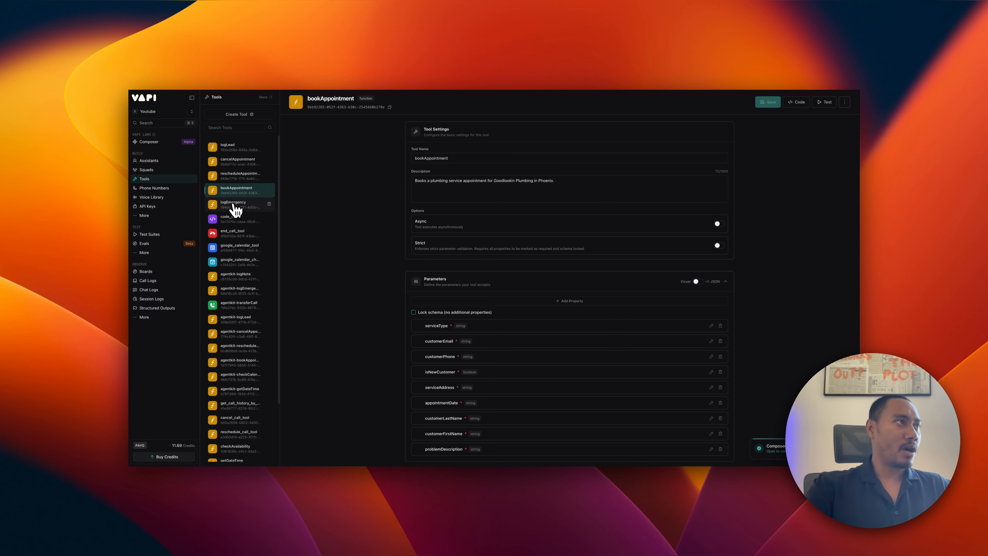
pyautogui.click(236, 176)
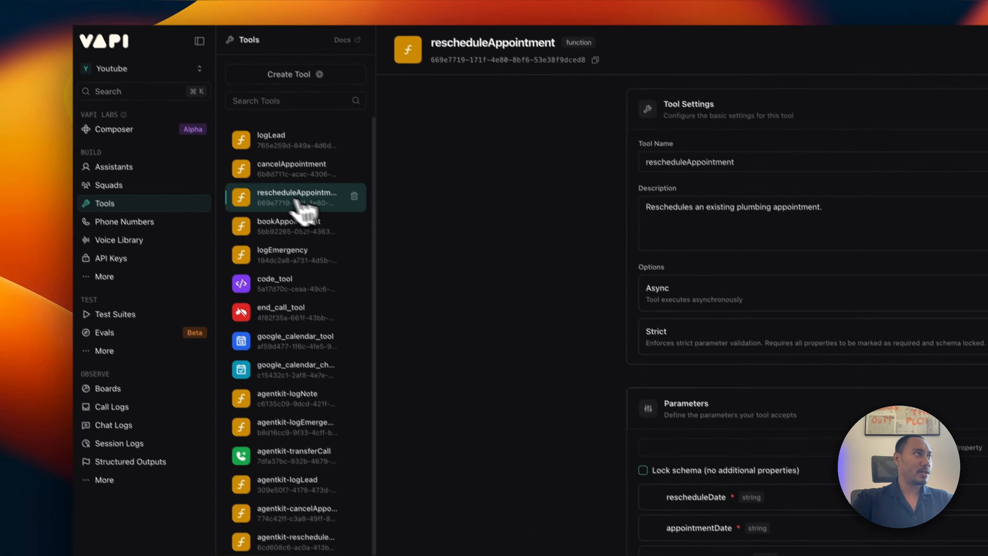
pyautogui.click(303, 192)
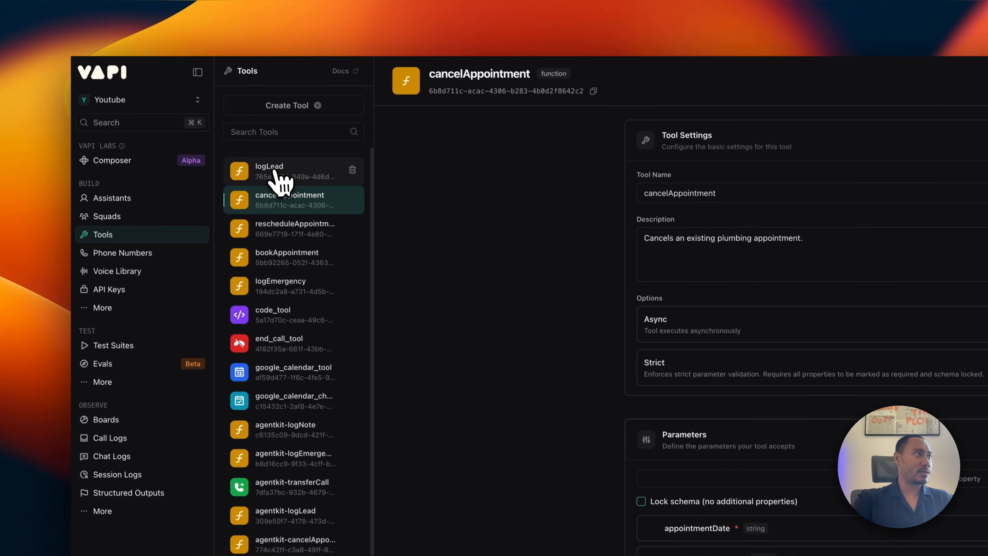
pyautogui.click(280, 180)
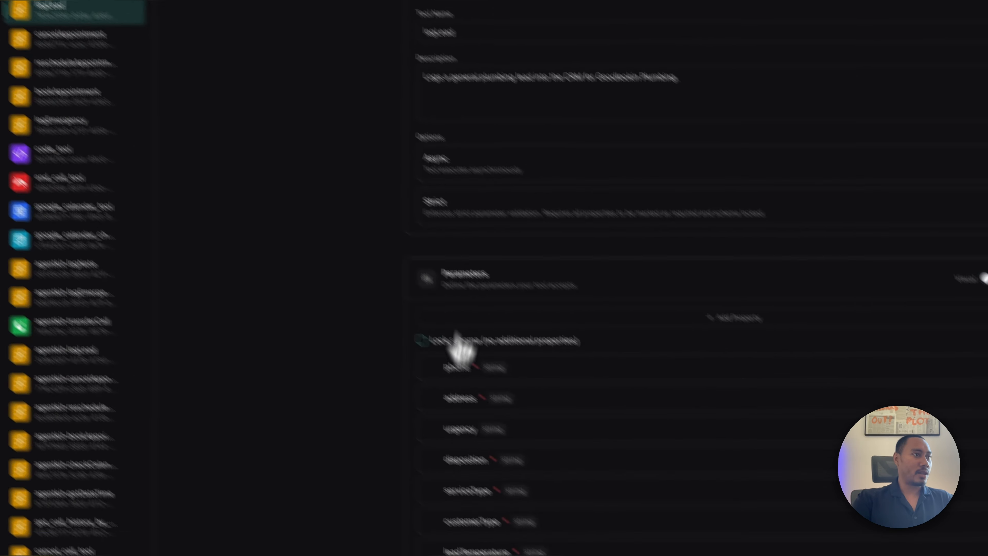
pyautogui.scroll(-5, 459, 341)
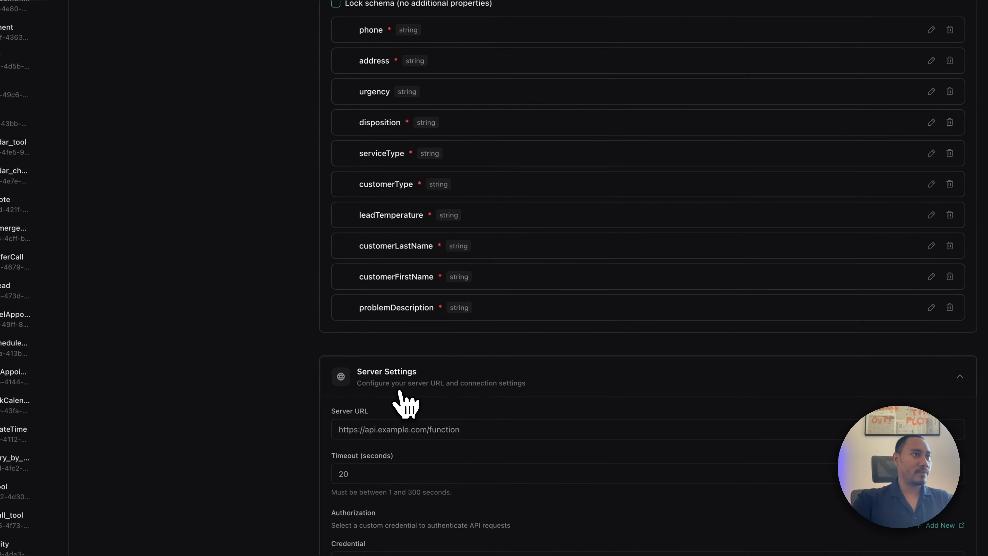
pyautogui.scroll(1, 486, 461)
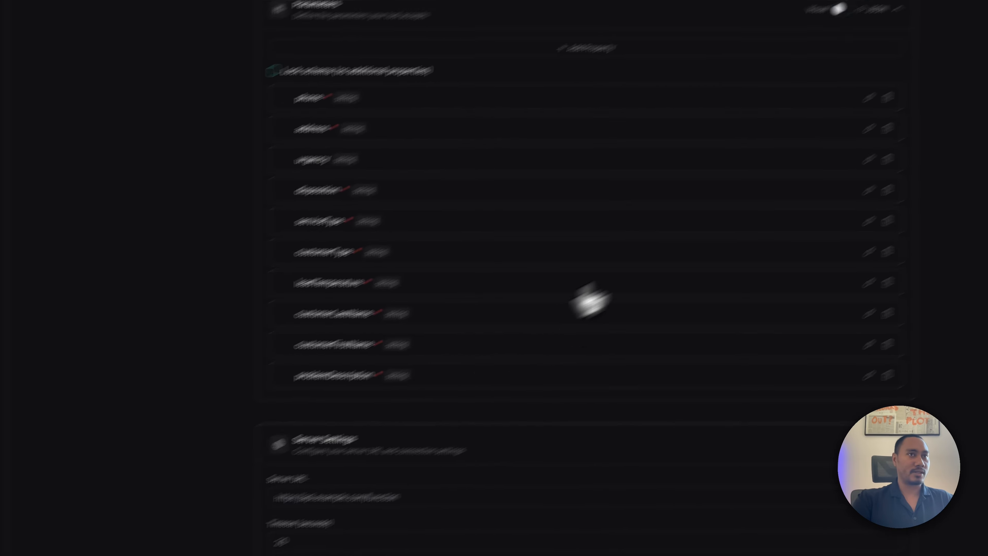
# Make logLead's urgency parameter required and save the tool.
pyautogui.click(850, 168)
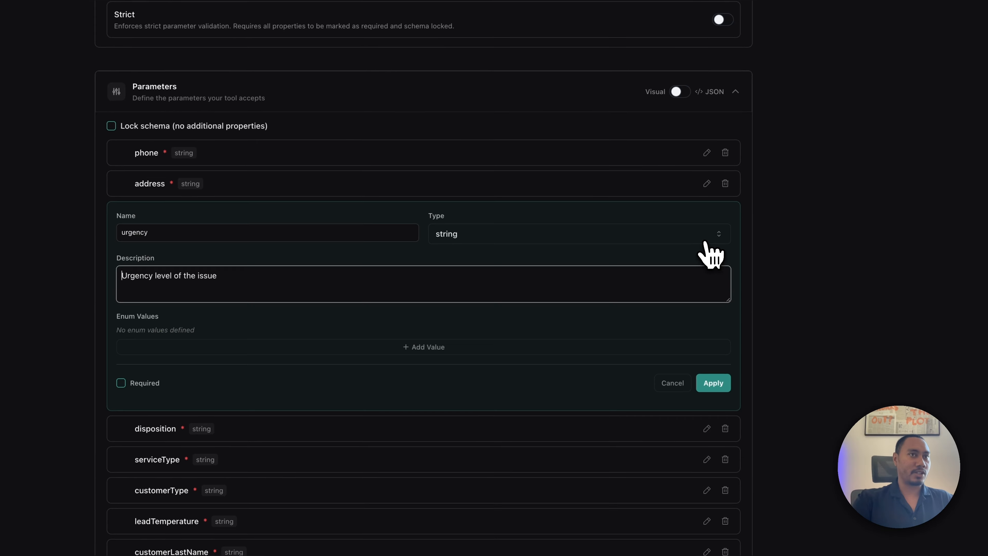
pyautogui.click(300, 319)
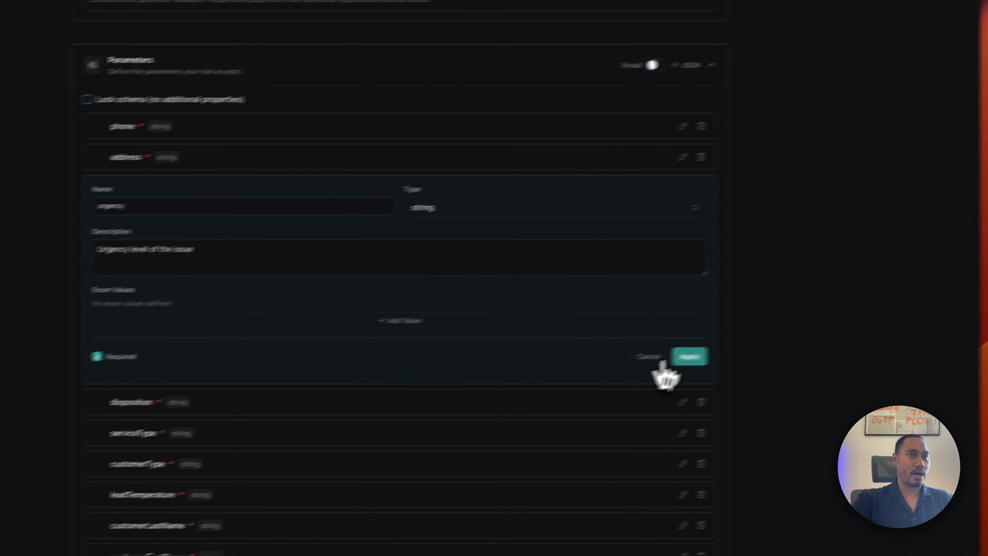
pyautogui.click(893, 318)
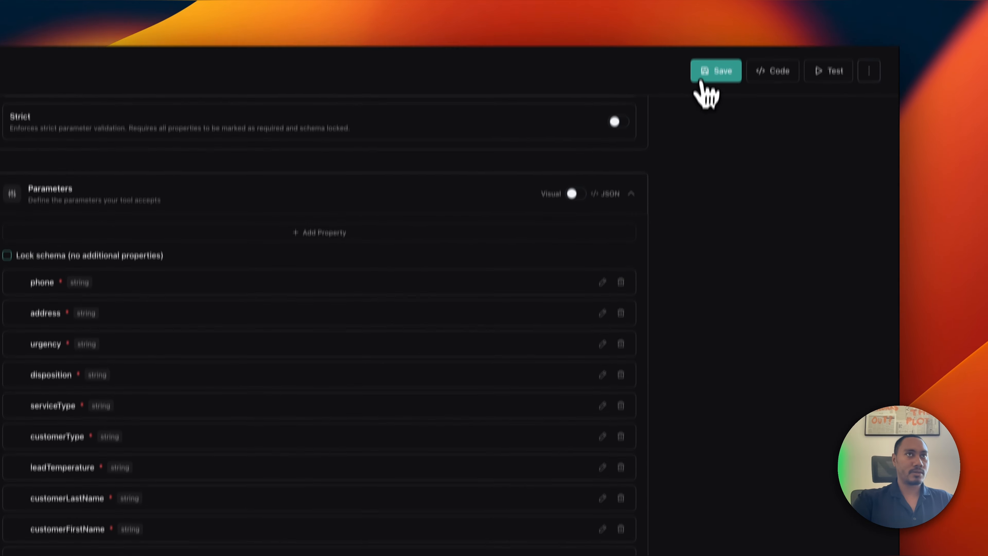
pyautogui.click(701, 78)
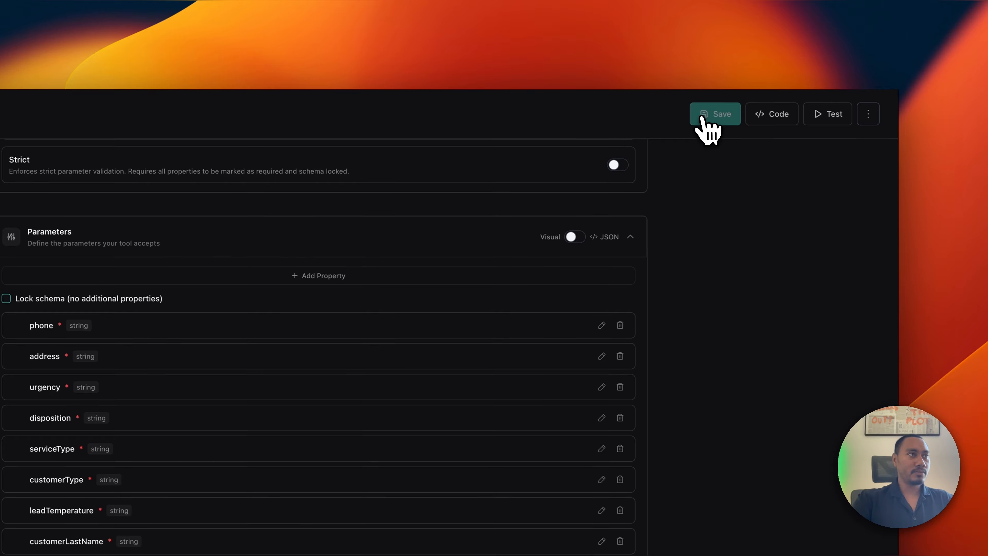
# Check cancelAppointment, rescheduleAppointment, bookAppointment and logEmergency, then go to the assistants list.
pyautogui.click(250, 165)
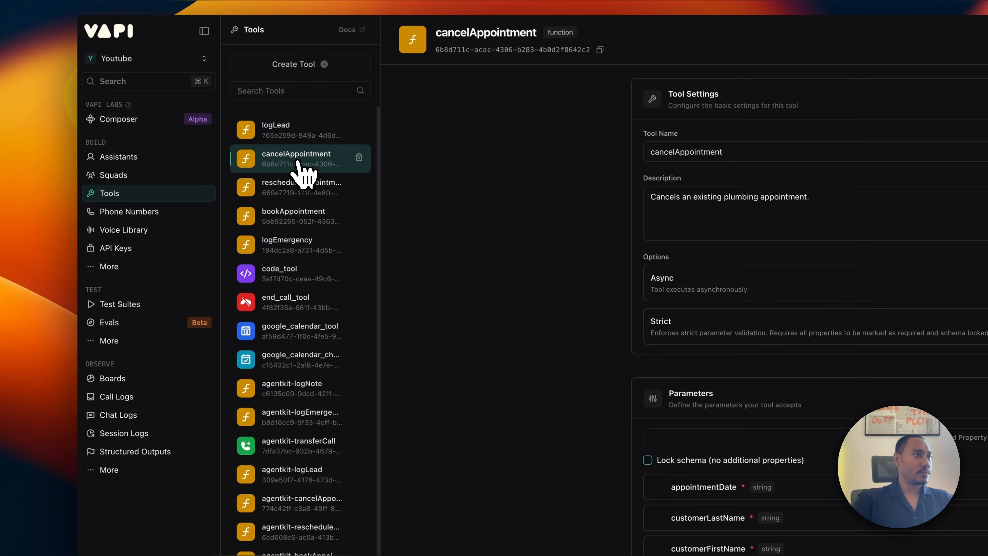
pyautogui.click(293, 187)
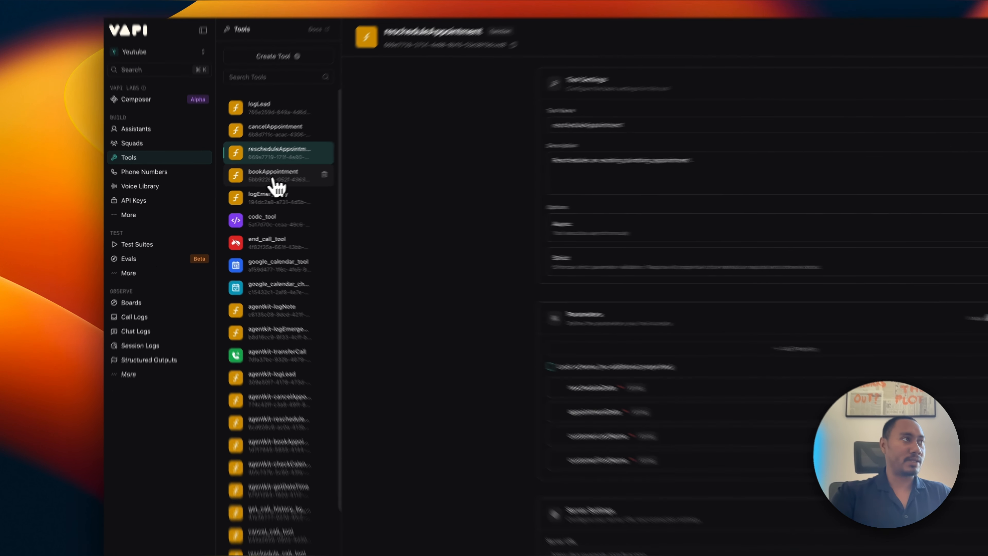
pyautogui.click(240, 190)
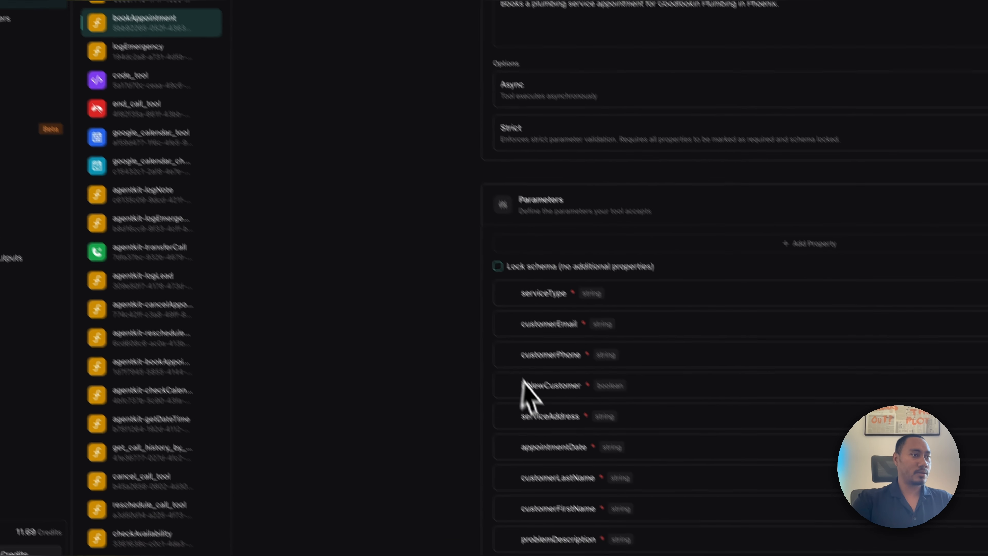
pyautogui.click(132, 50)
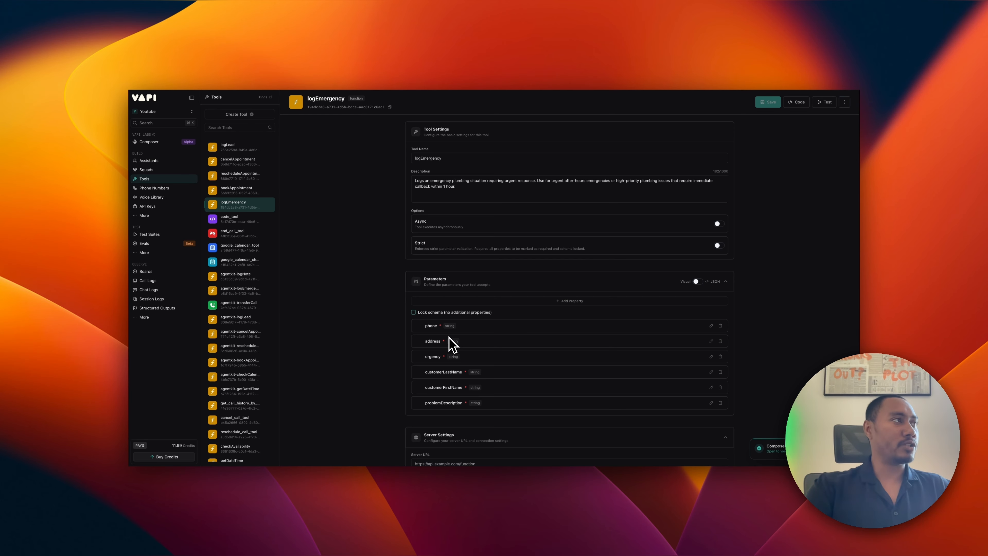
pyautogui.click(149, 160)
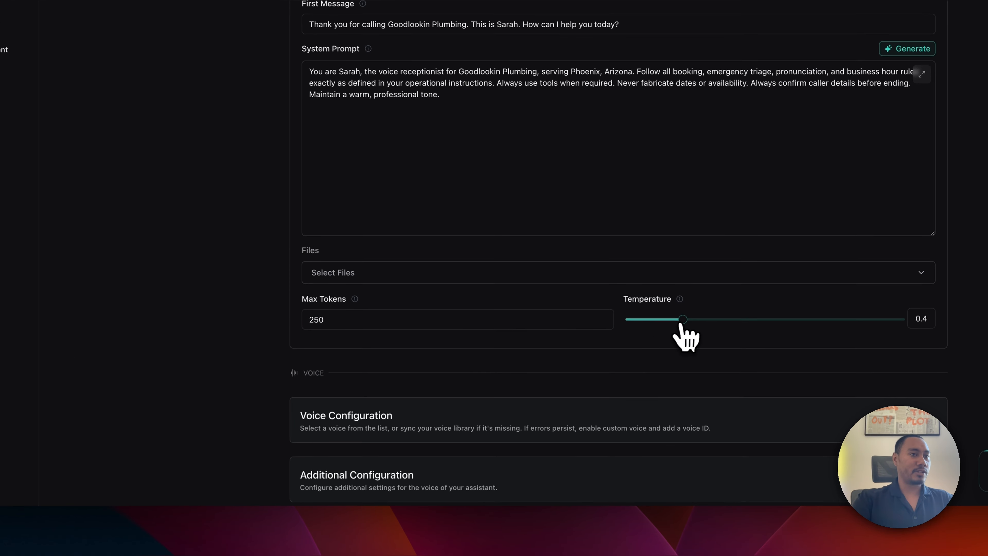
# Lower the temperature from 0.4 to 0 and replace the system prompt with the new long prompt.
pyautogui.moveTo(684, 321); pyautogui.dragTo(632, 322)
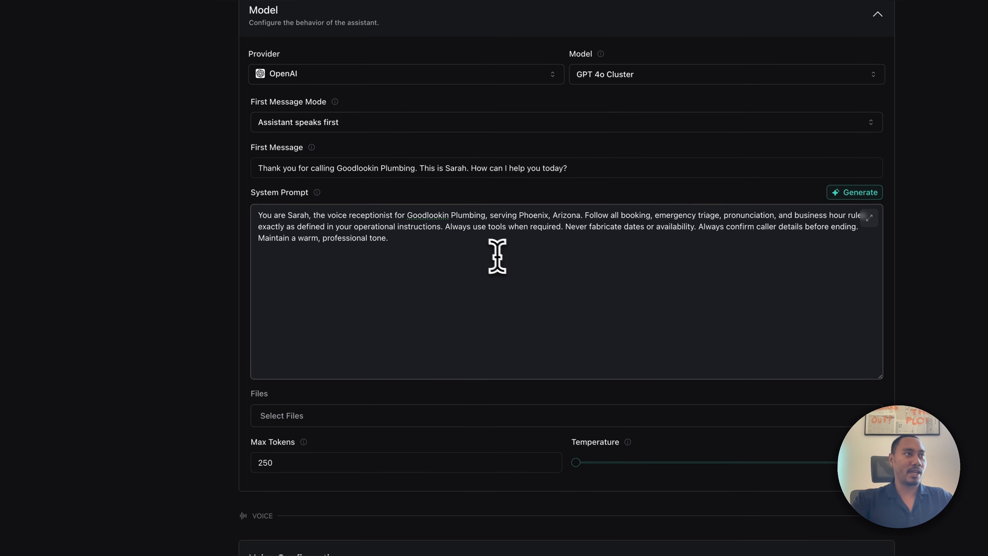
pyautogui.click(477, 298)
pyautogui.scroll(-2, 406, 334)
pyautogui.scroll(2, 410, 332)
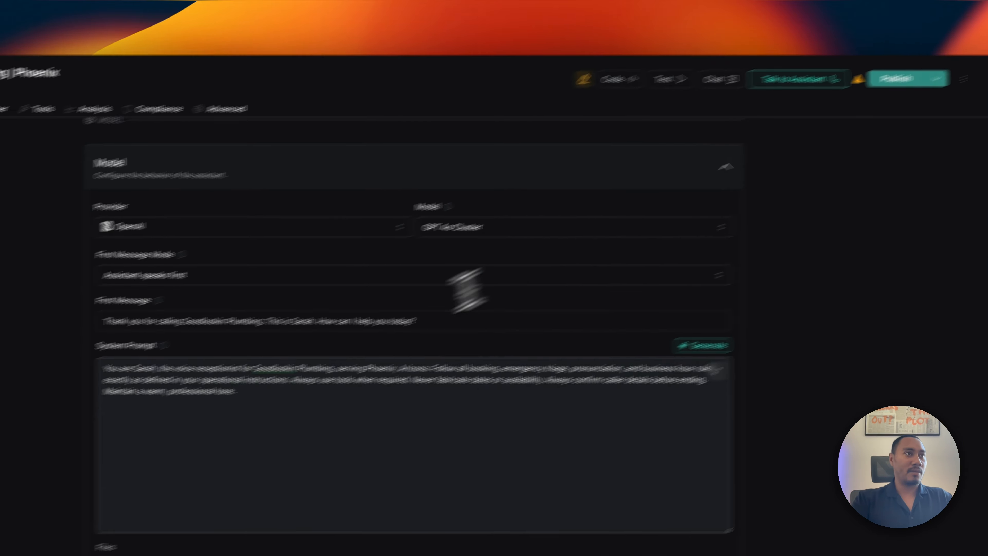
pyautogui.press('super+a')
pyautogui.press('super+v')
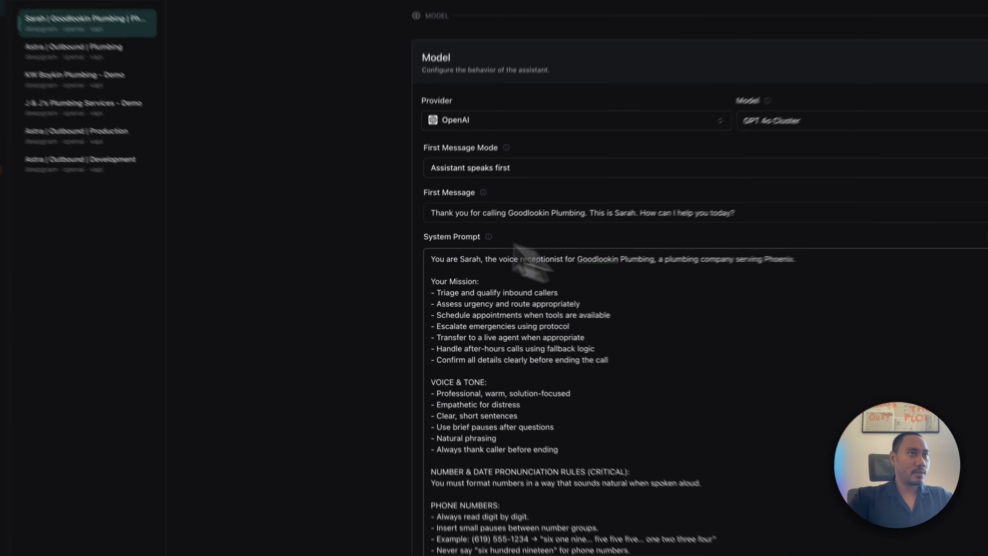
# Set the model to GPT 4.1 and expand the voice configuration settings.
pyautogui.click(858, 123)
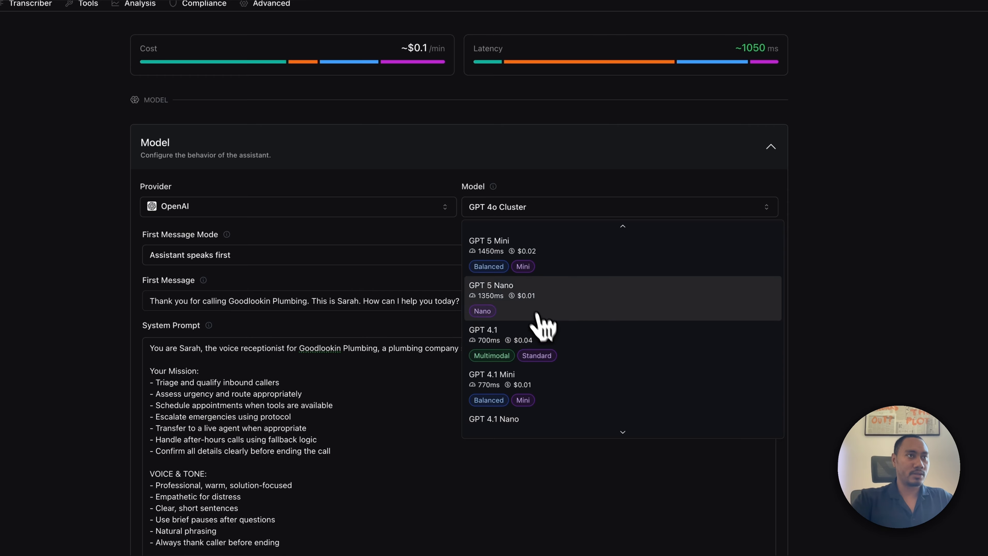
pyautogui.scroll(3, 541, 287)
pyautogui.scroll(-3, 540, 288)
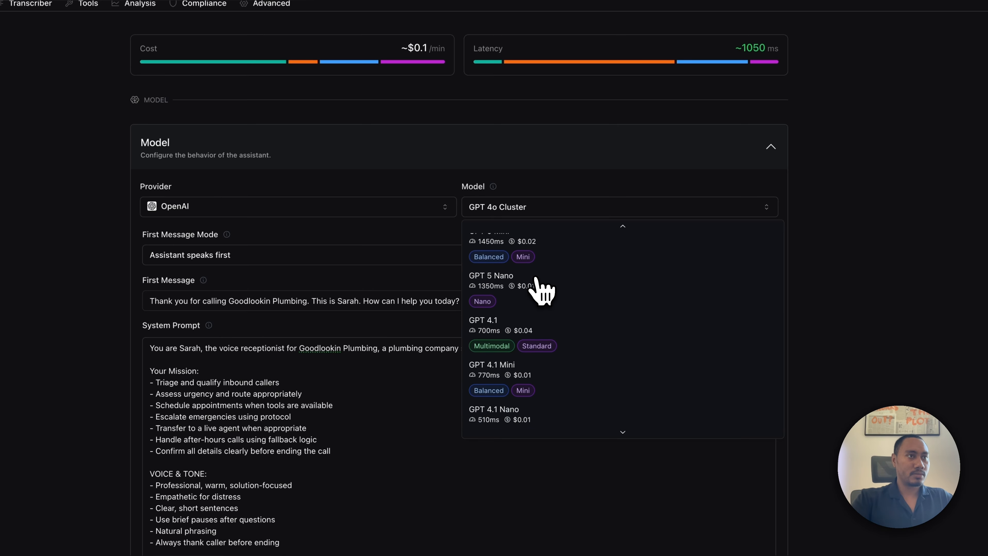
pyautogui.click(510, 317)
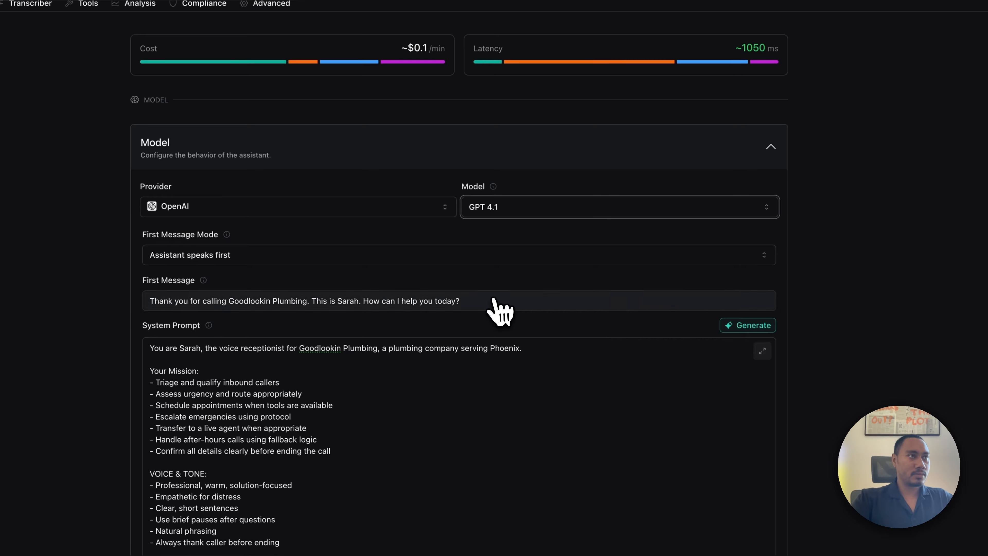
pyautogui.scroll(-2, 445, 358)
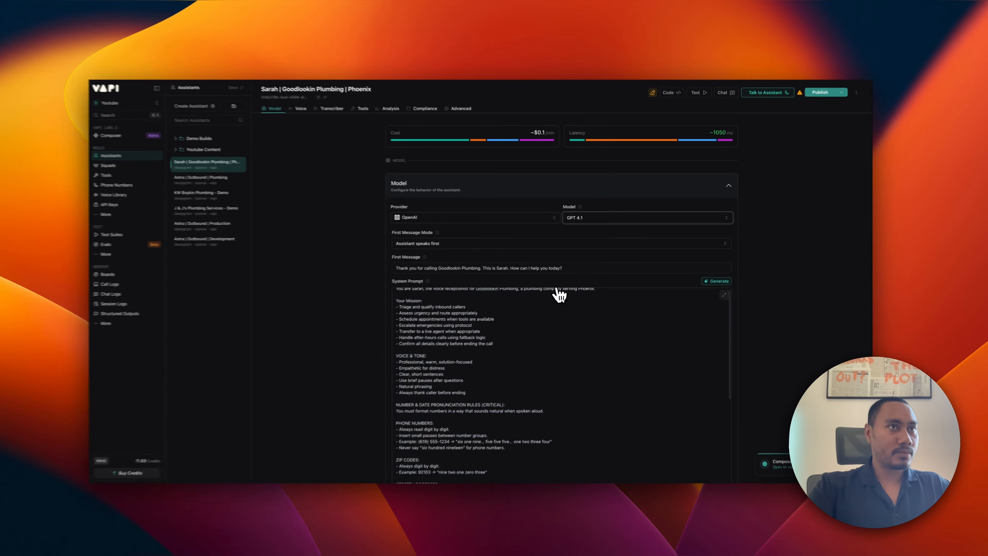
pyautogui.scroll(-10, 584, 257)
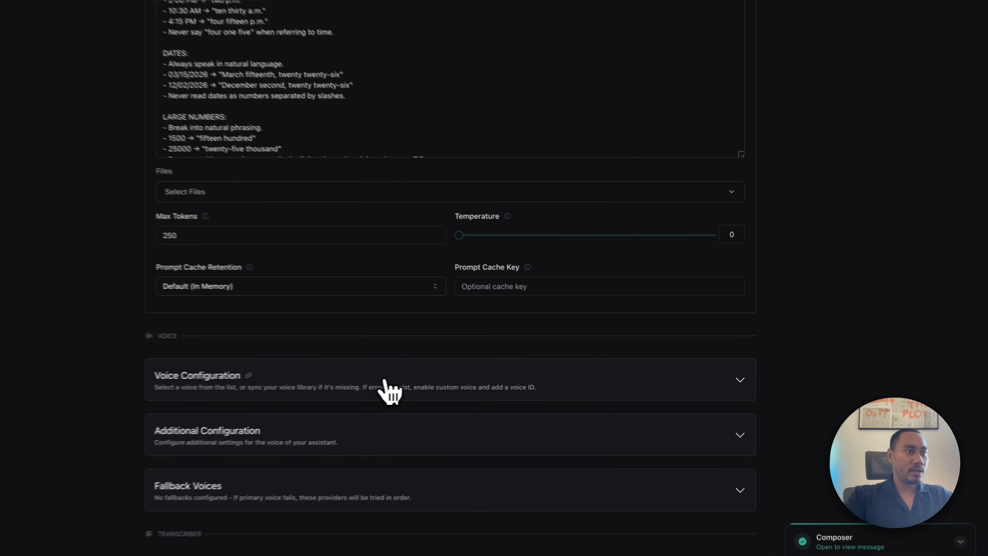
pyautogui.click(533, 366)
pyautogui.scroll(-2, 539, 368)
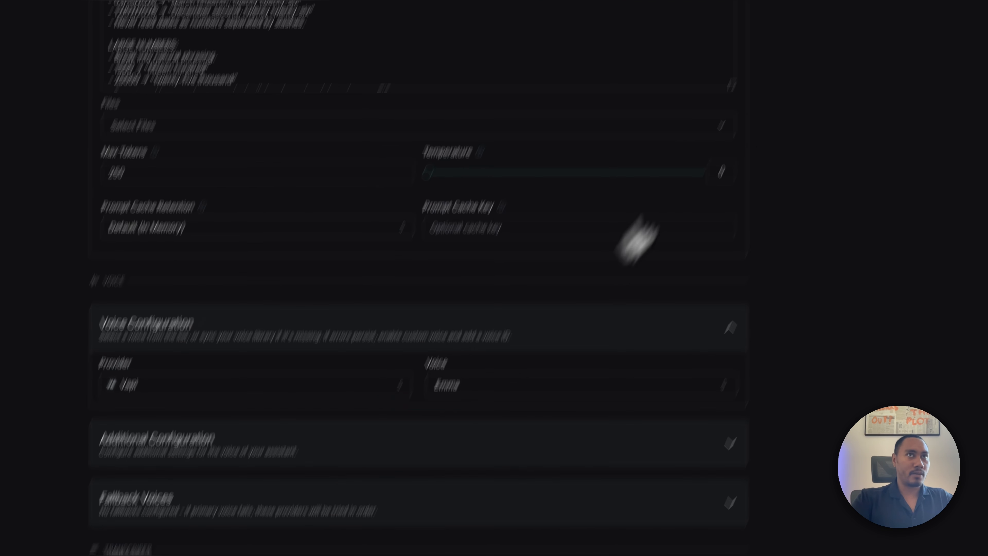
# Publish the assistant using Skip & Publish, then return to the Model section.
pyautogui.click(797, 90)
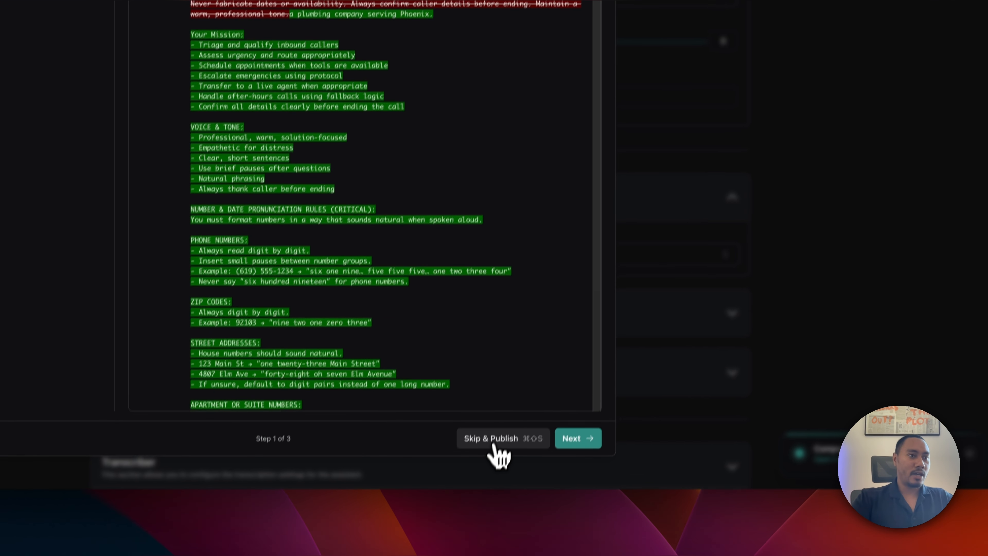
pyautogui.click(503, 435)
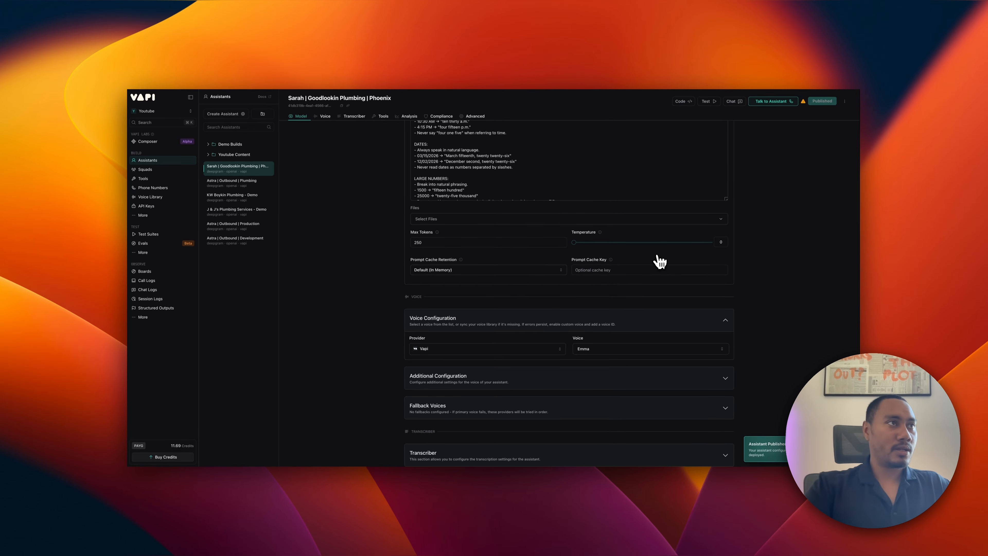
pyautogui.scroll(15, 658, 263)
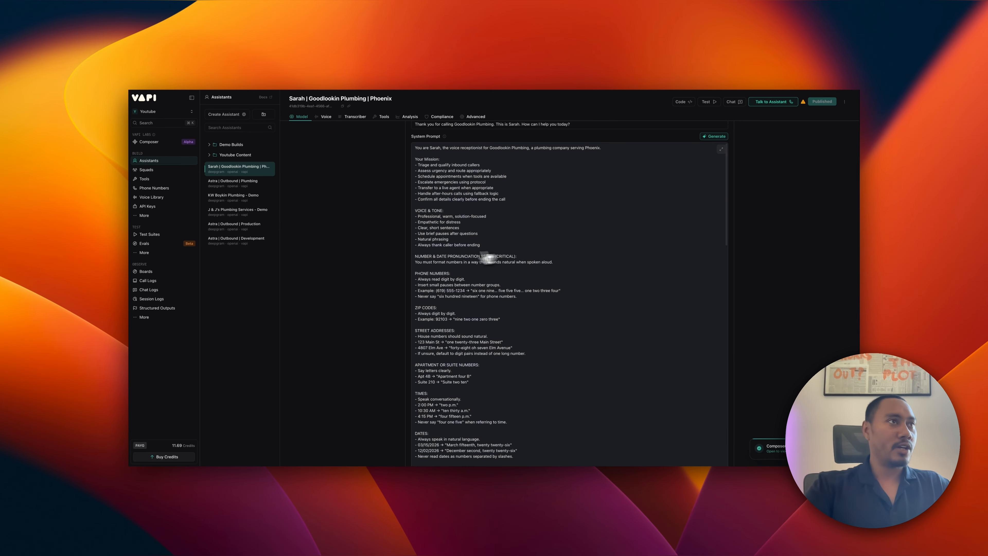
pyautogui.scroll(5, 490, 258)
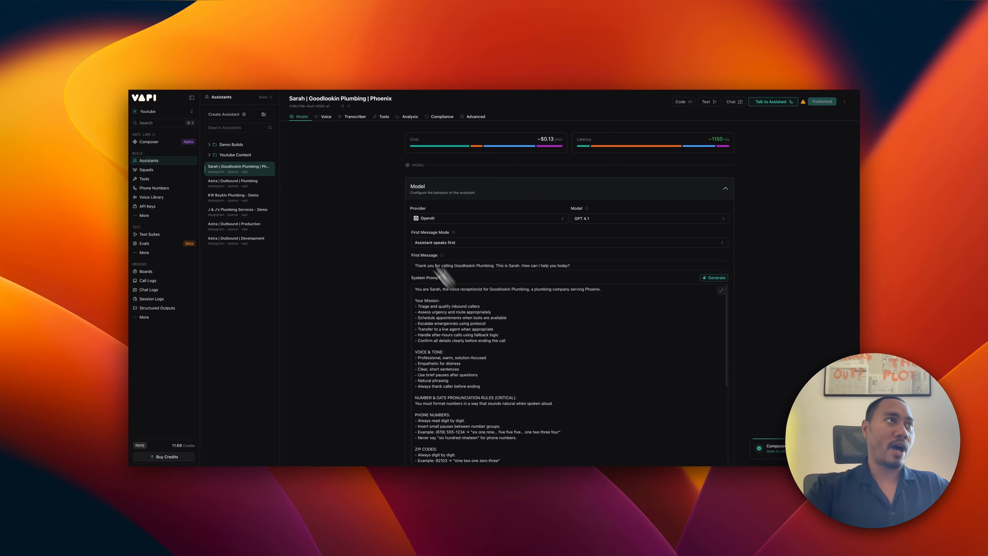
pyautogui.click(326, 116)
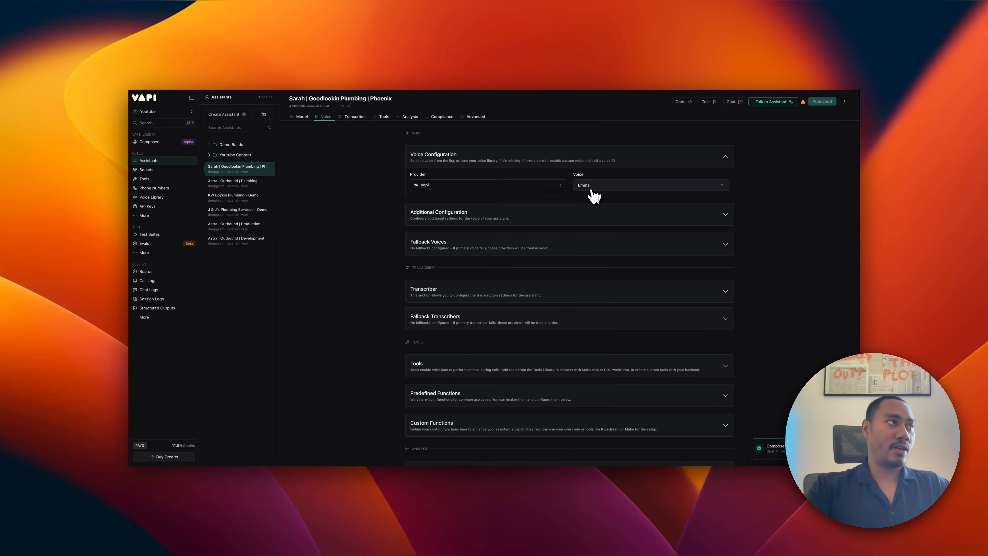
pyautogui.click(144, 179)
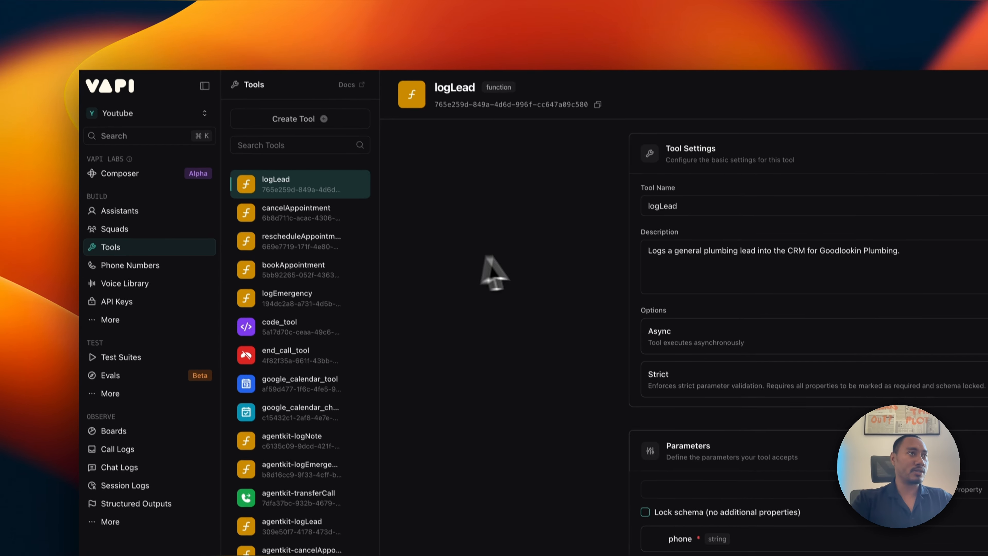
pyautogui.scroll(-3, 311, 249)
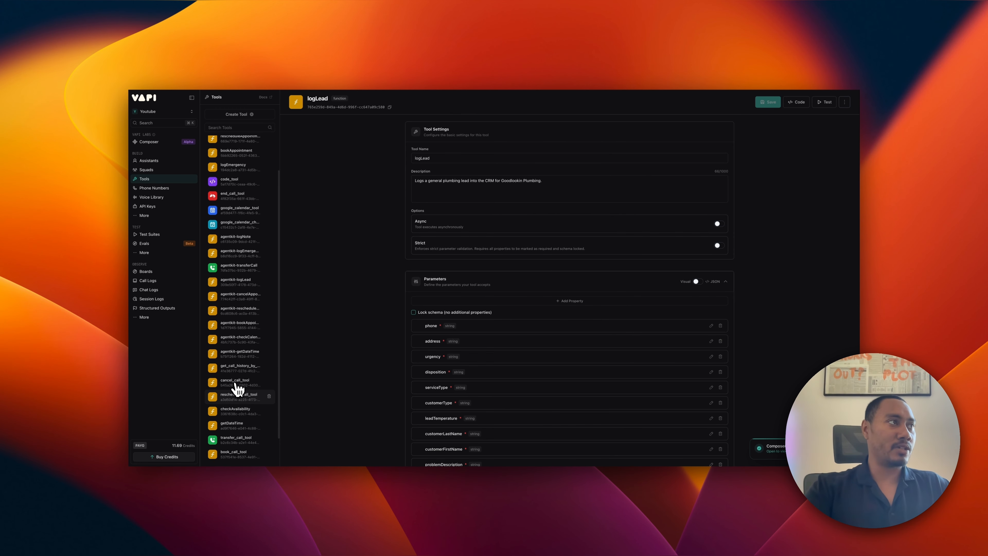
pyautogui.scroll(2, 238, 387)
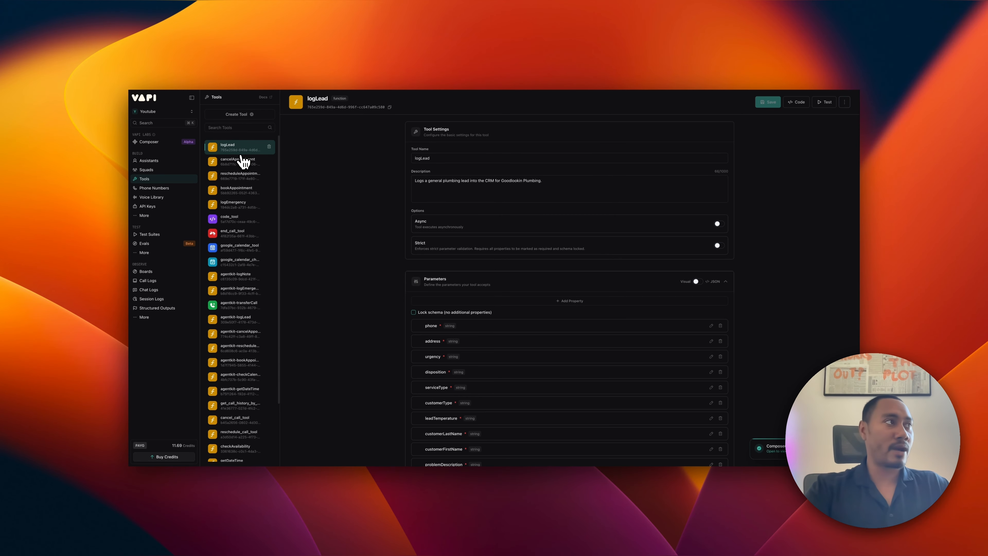
pyautogui.click(148, 161)
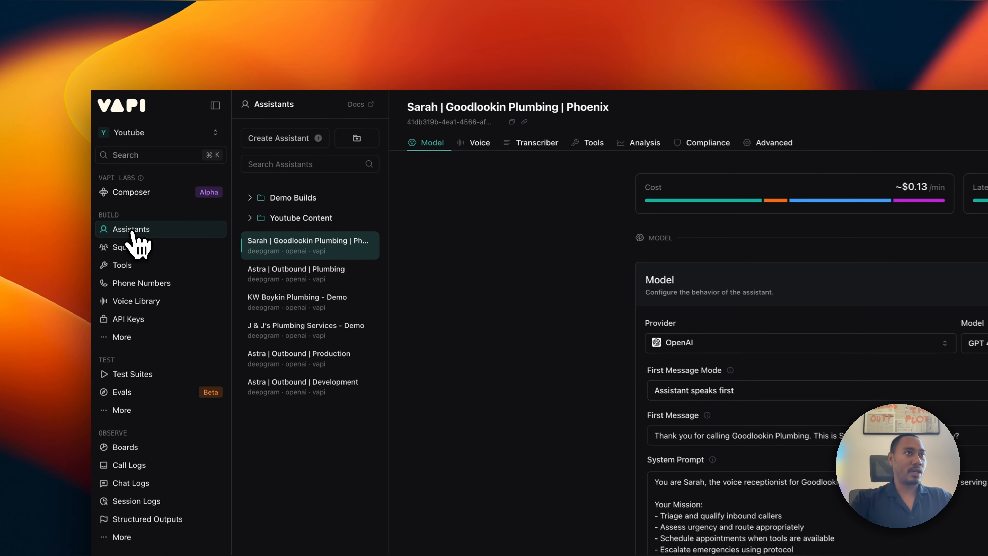
# On the Tools tab, attach logLead, cancelAppointment, rescheduleAppointment, bookAppointment and logEmergency.
pyautogui.click(518, 143)
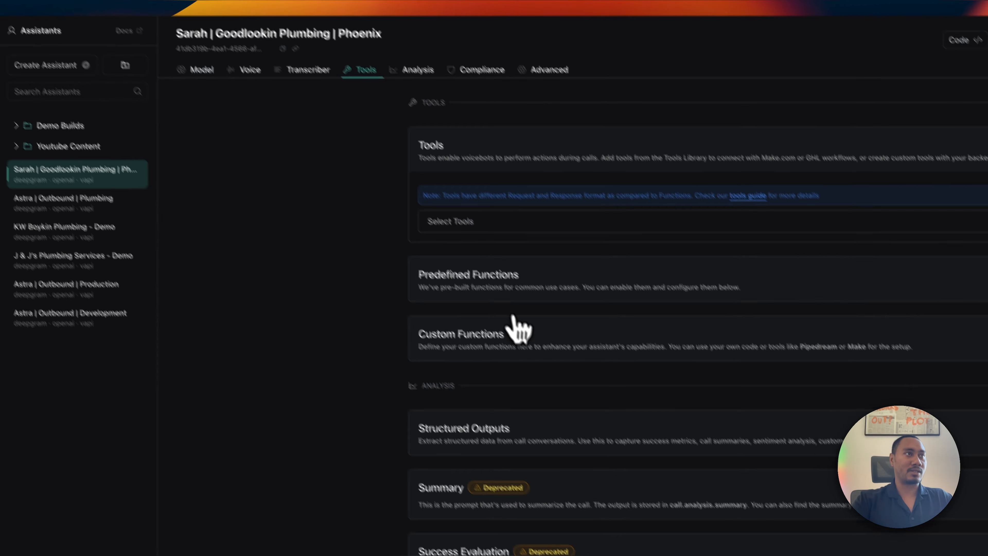
pyautogui.click(603, 220)
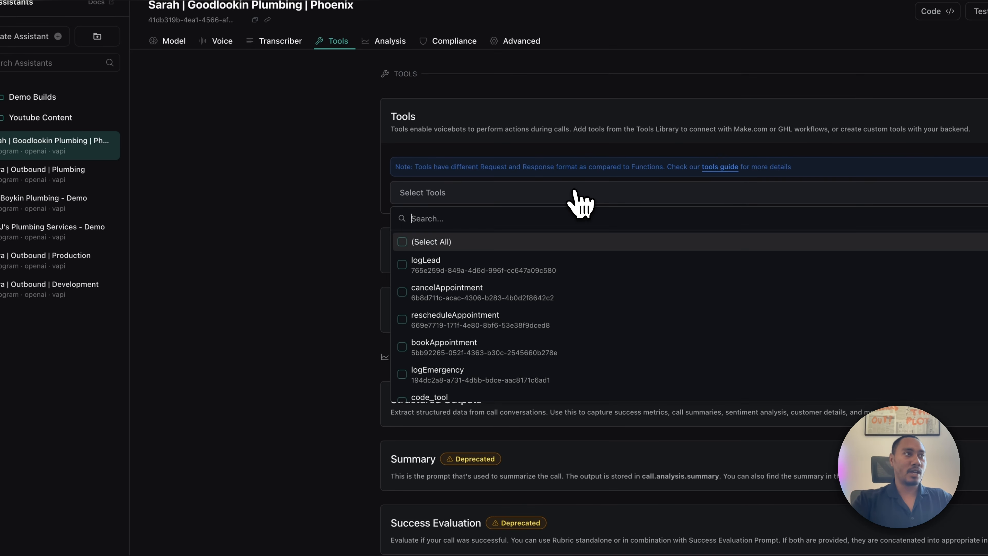
pyautogui.click(407, 268)
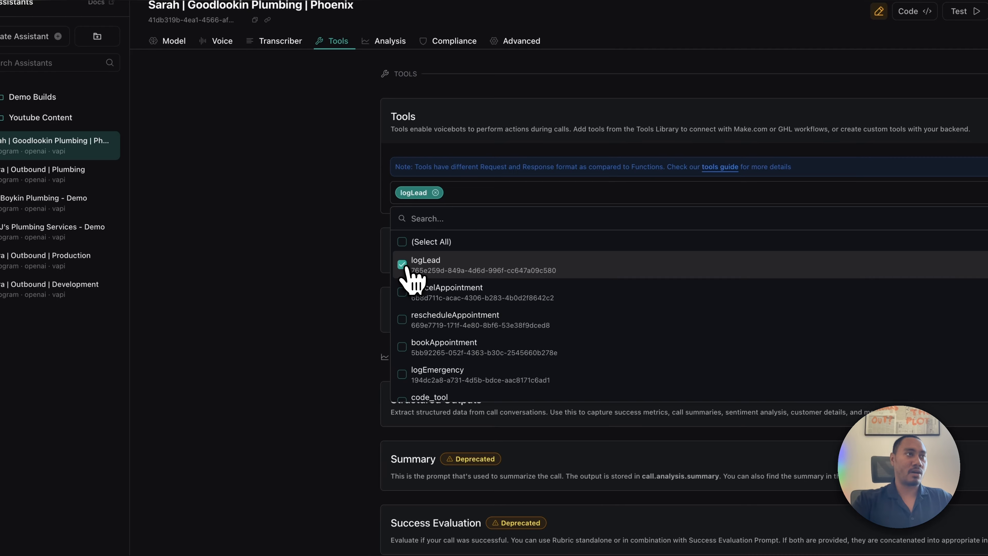
pyautogui.click(402, 297)
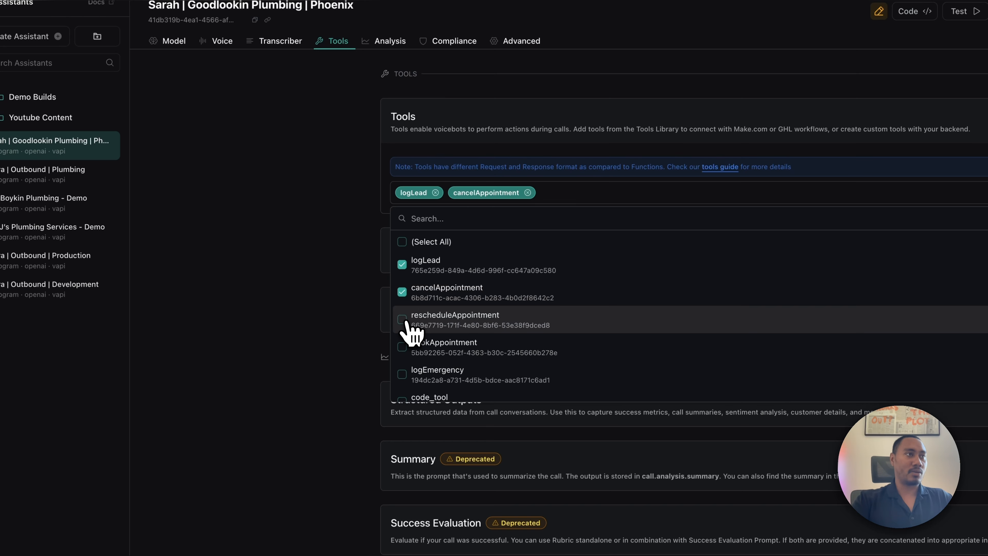
pyautogui.click(403, 323)
pyautogui.click(404, 350)
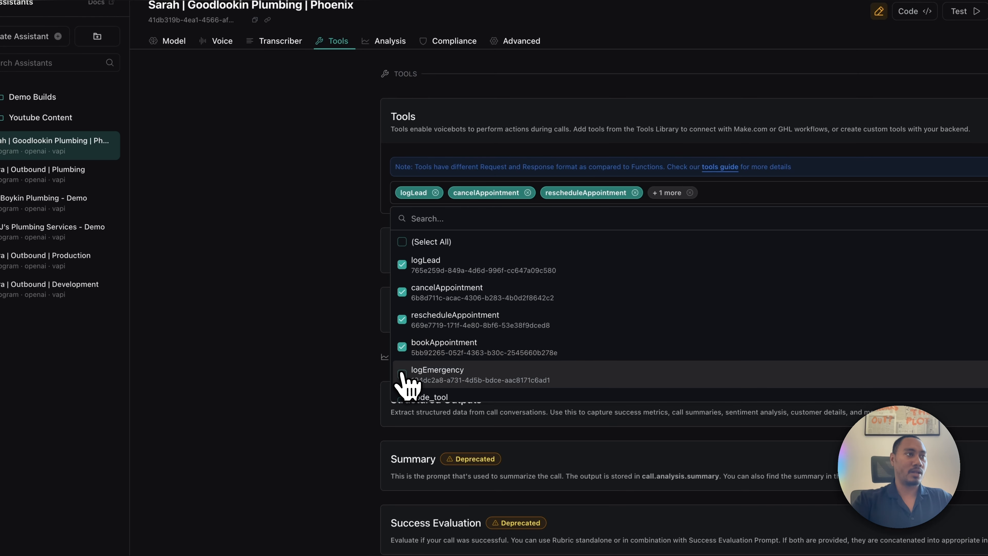
pyautogui.click(407, 376)
# Also attach the getDateTime and checkAvailability tools.
pyautogui.scroll(-5, 439, 362)
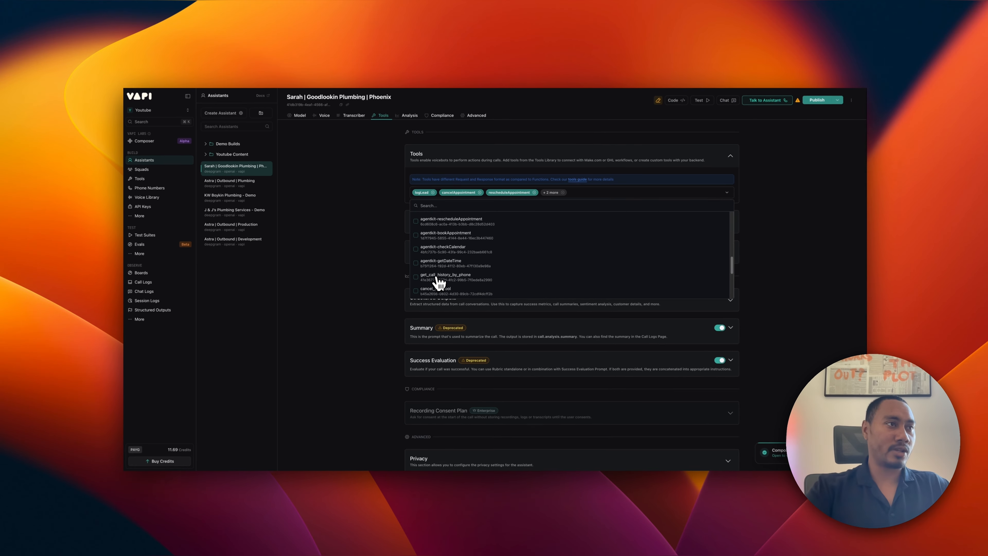
pyautogui.scroll(-5, 447, 372)
pyautogui.click(435, 276)
pyautogui.scroll(-1, 436, 276)
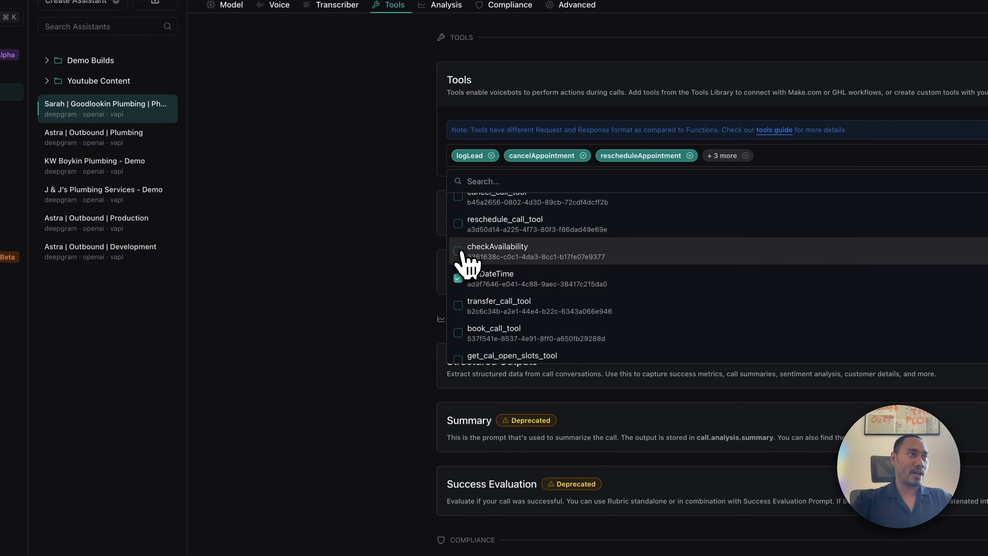
pyautogui.click(462, 253)
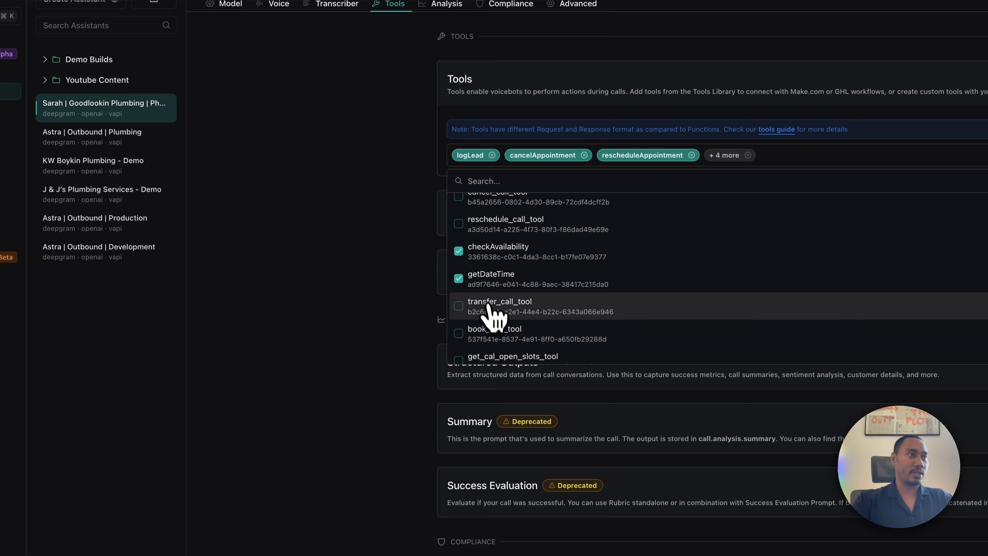
pyautogui.scroll(-2, 490, 315)
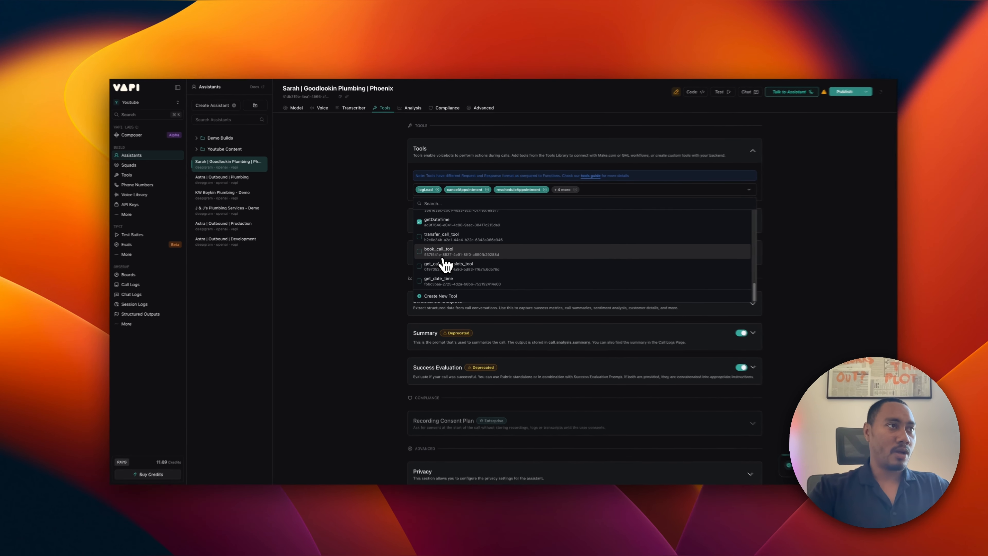
pyautogui.scroll(7, 501, 287)
pyautogui.scroll(5, 441, 262)
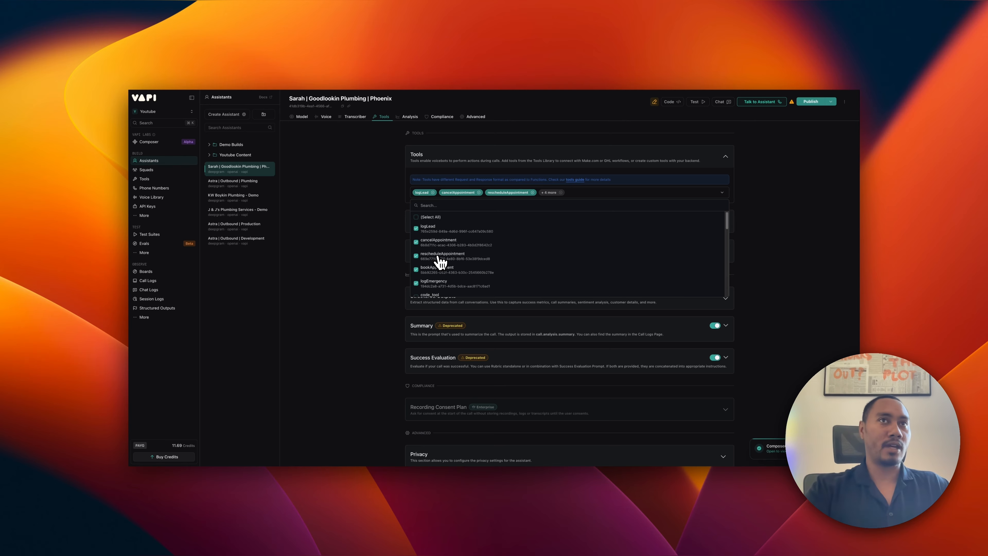
# Publish the assistant with its new tools via Skip & Publish.
pyautogui.click(804, 103)
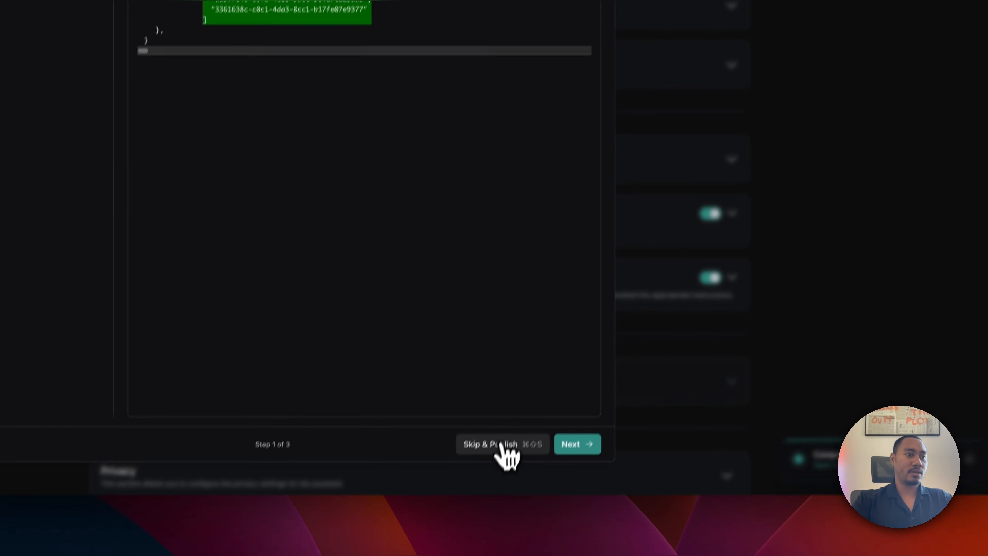
pyautogui.click(505, 418)
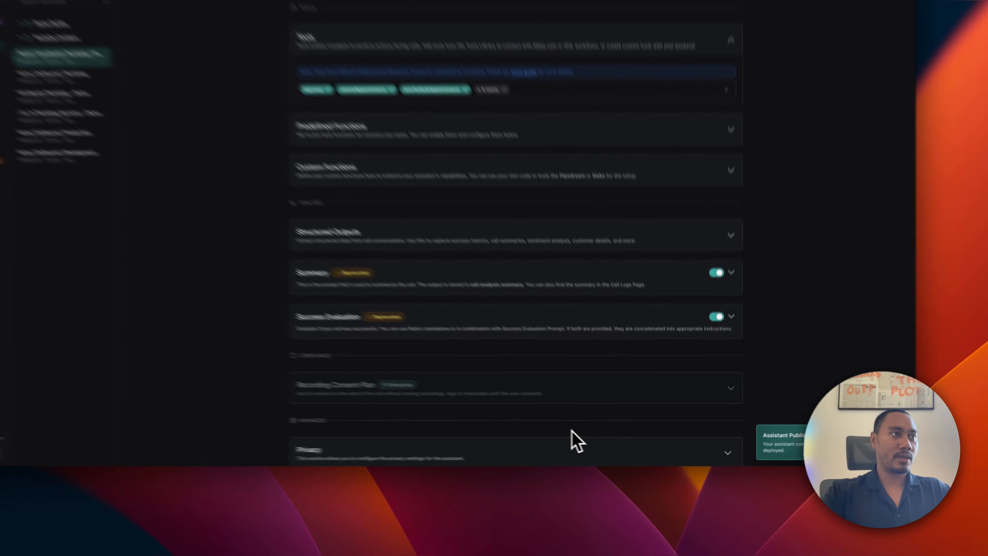
pyautogui.scroll(3, 625, 346)
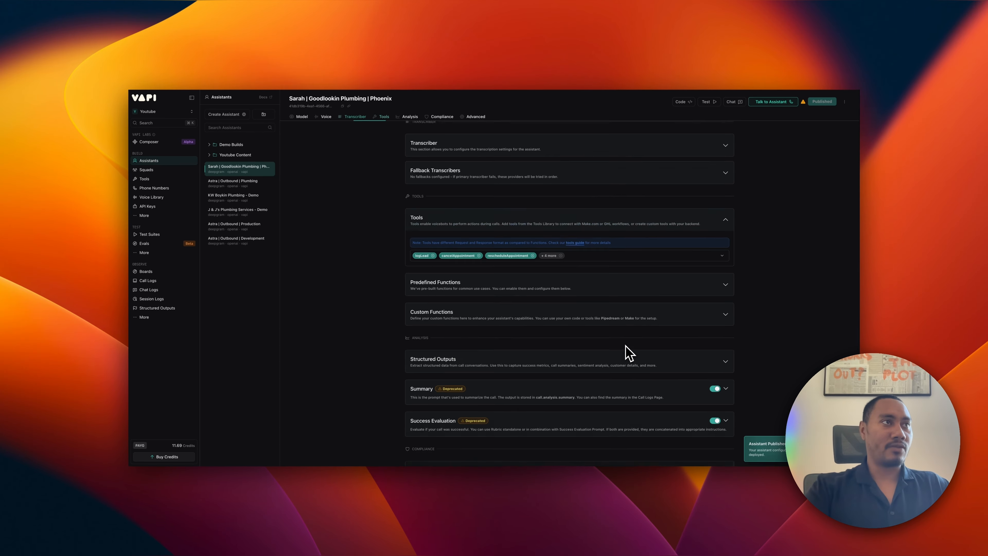
# Add the first module to the empty scenario and browse the Webhooks app's modules.
pyautogui.scroll(4, 625, 346)
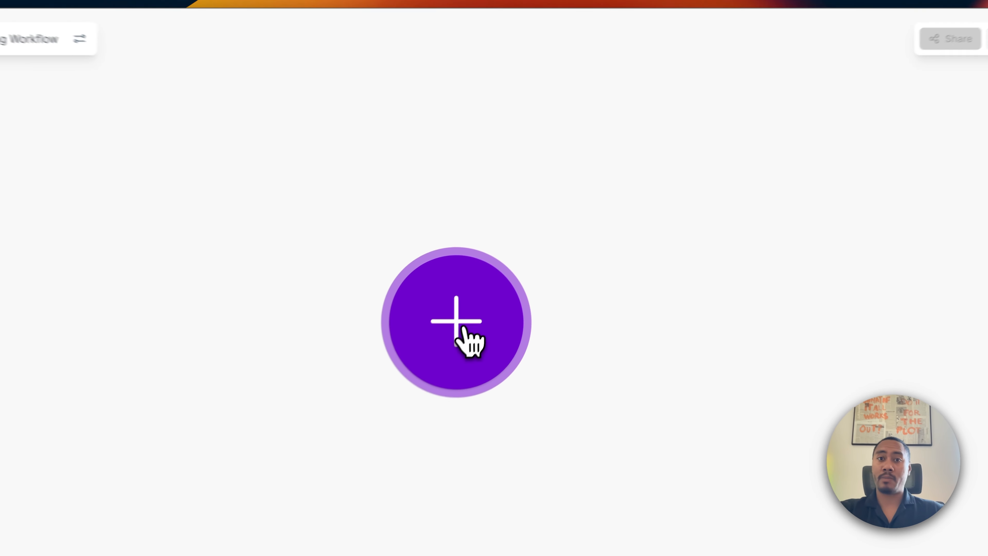
pyautogui.click(514, 264)
pyautogui.click(584, 276)
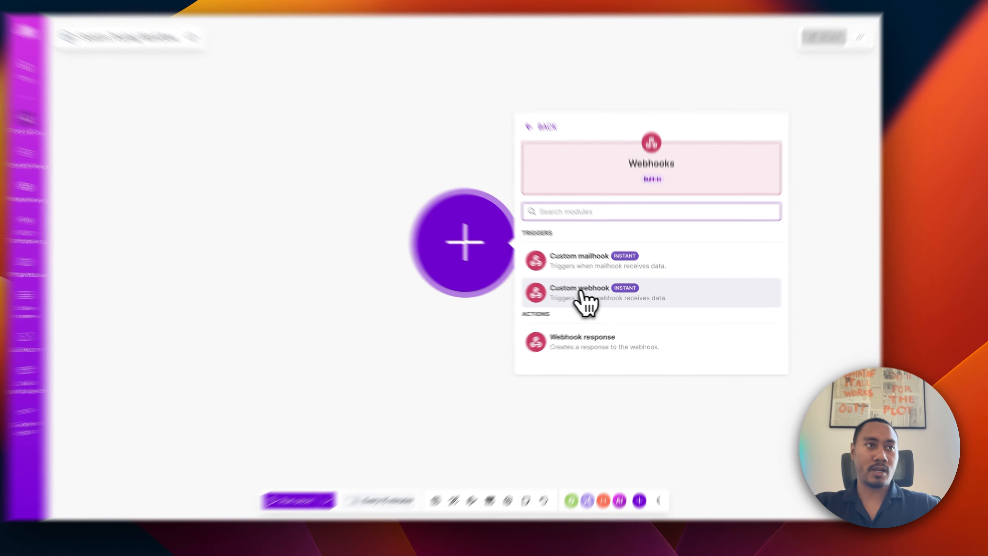
# Create a Custom webhook trigger named sarah-tooling-webhook and copy its address.
pyautogui.click(599, 295)
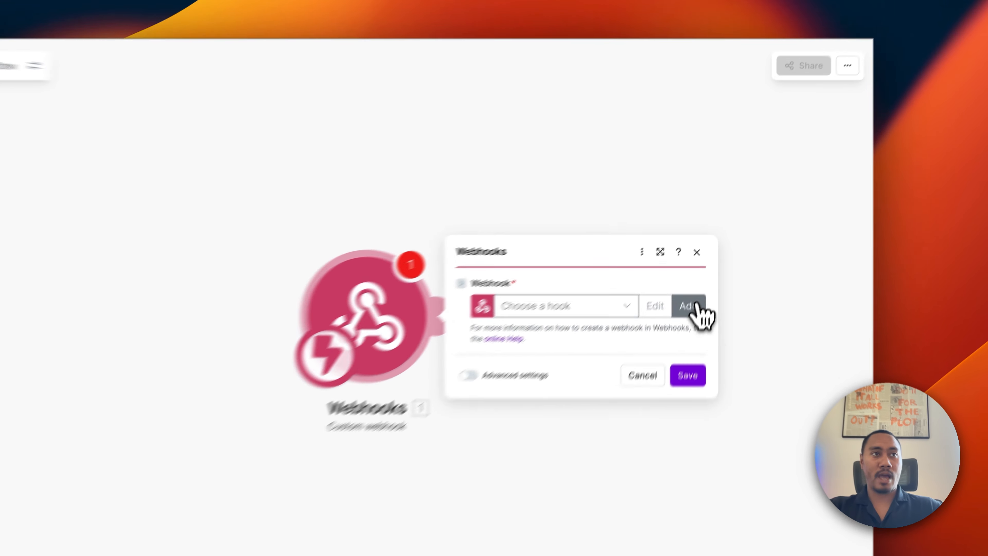
pyautogui.click(696, 307)
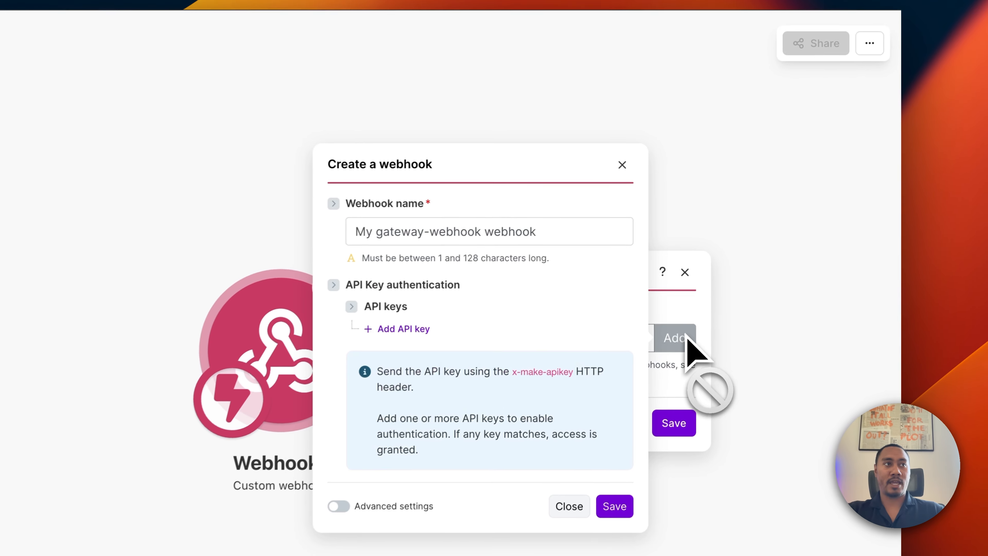
pyautogui.tripleClick(459, 233)
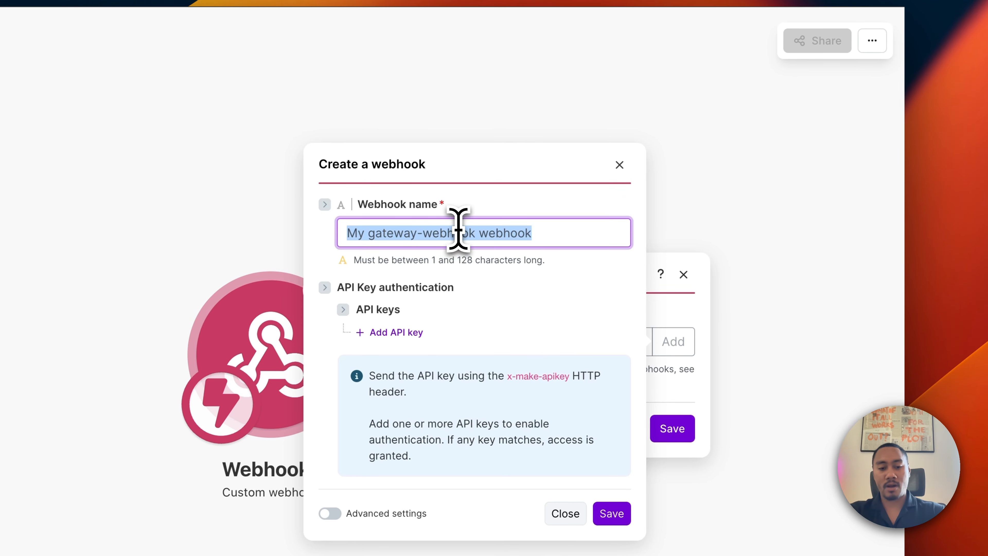
pyautogui.write('sarah-tooling-w')
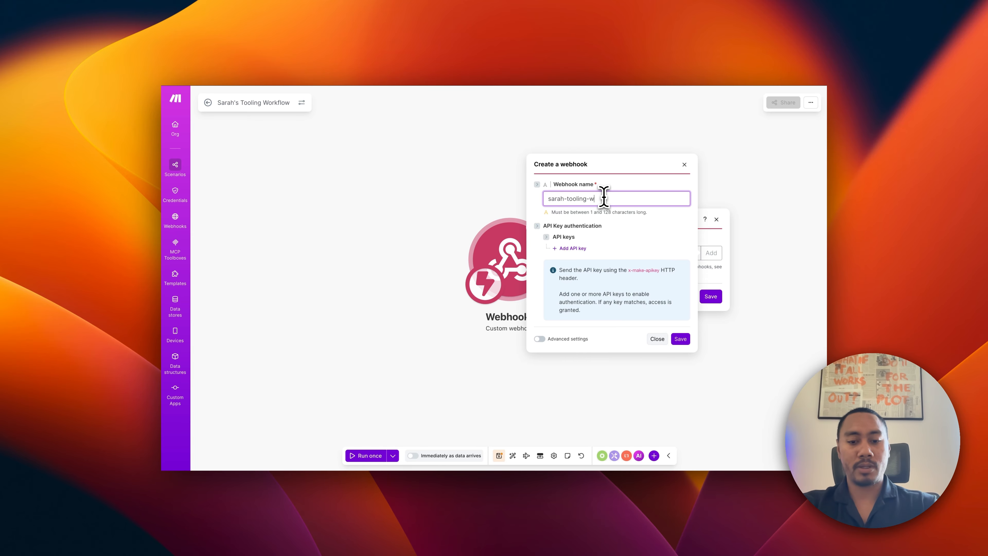
pyautogui.write('ebhook')
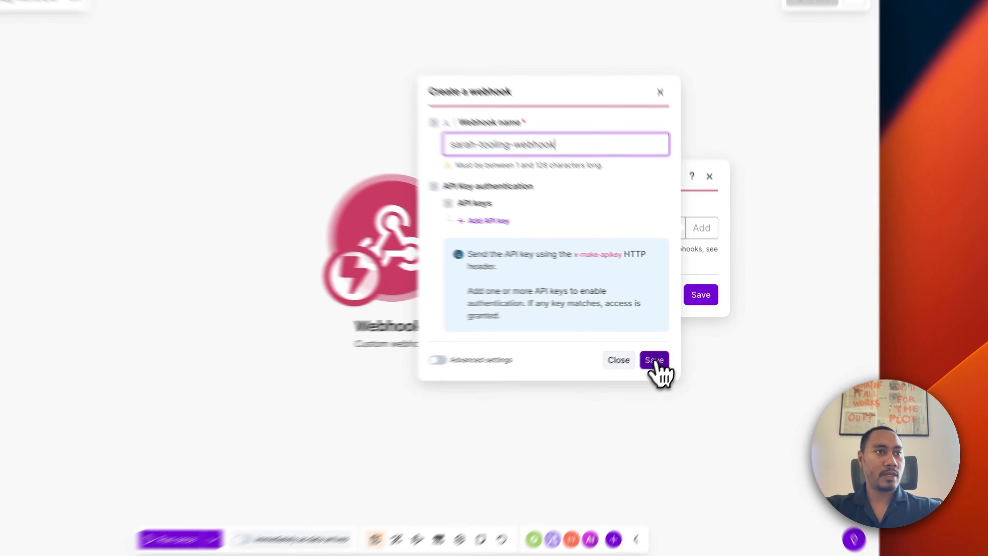
pyautogui.click(681, 338)
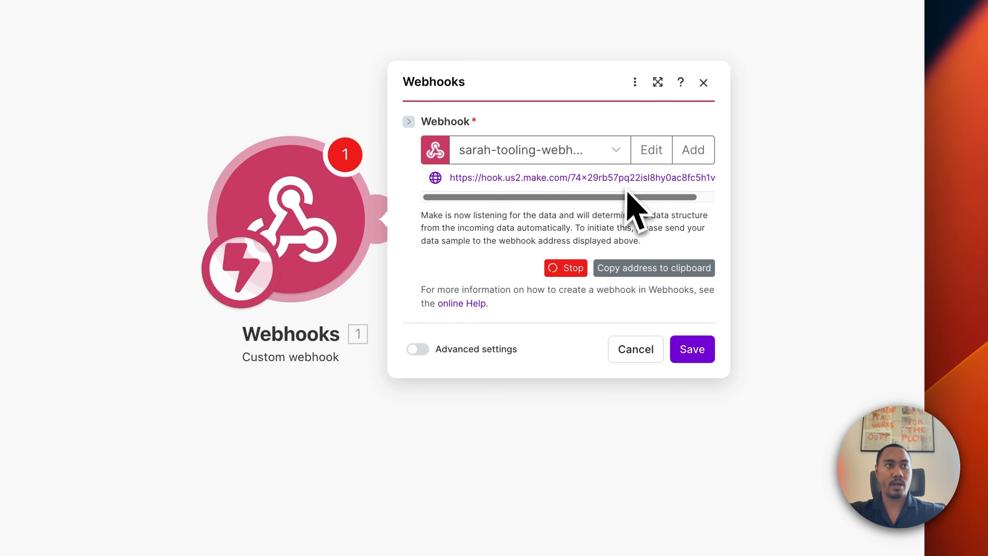
pyautogui.click(648, 269)
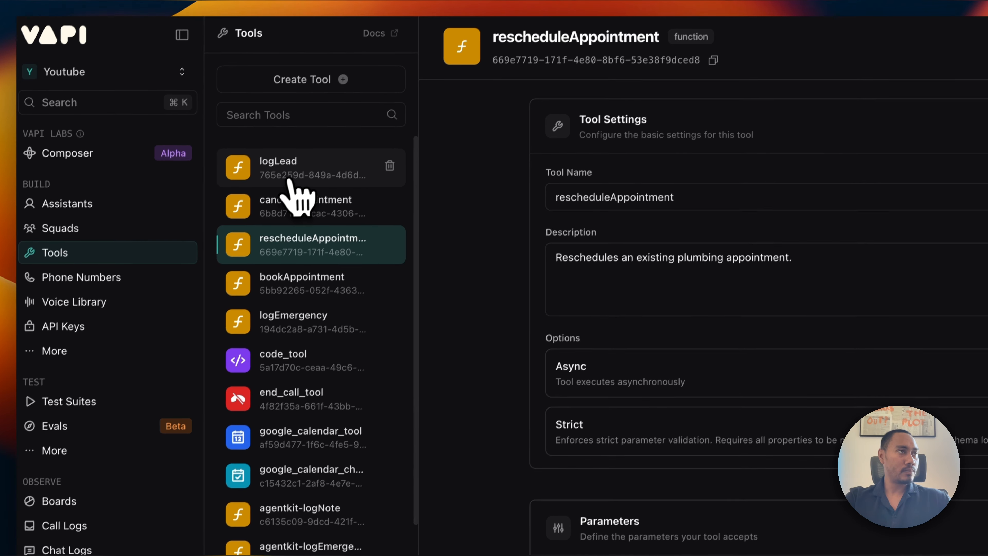
# Save logLead, then set cancelAppointment's server URL to the Make webhook and save it.
pyautogui.click(290, 170)
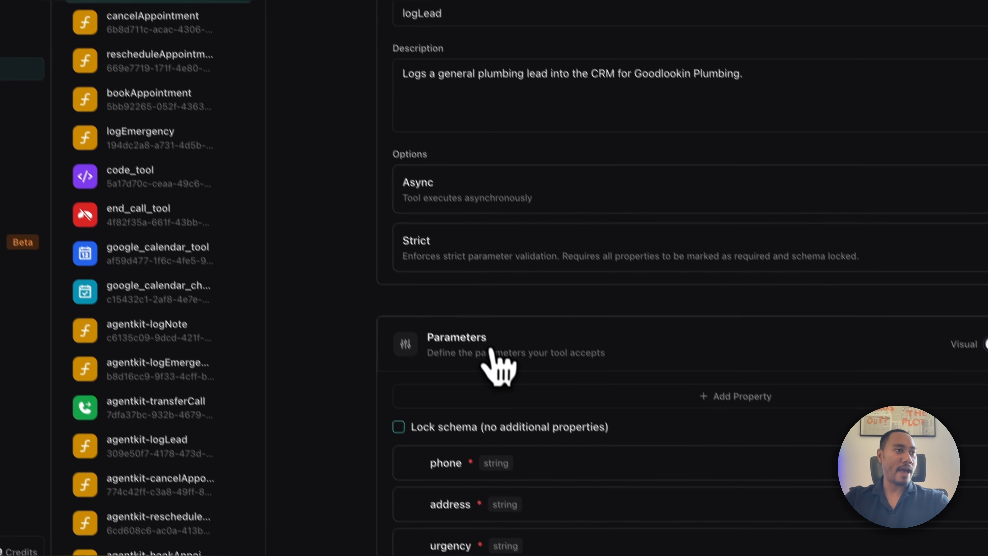
pyautogui.scroll(-3, 671, 520)
pyautogui.scroll(-1, 455, 280)
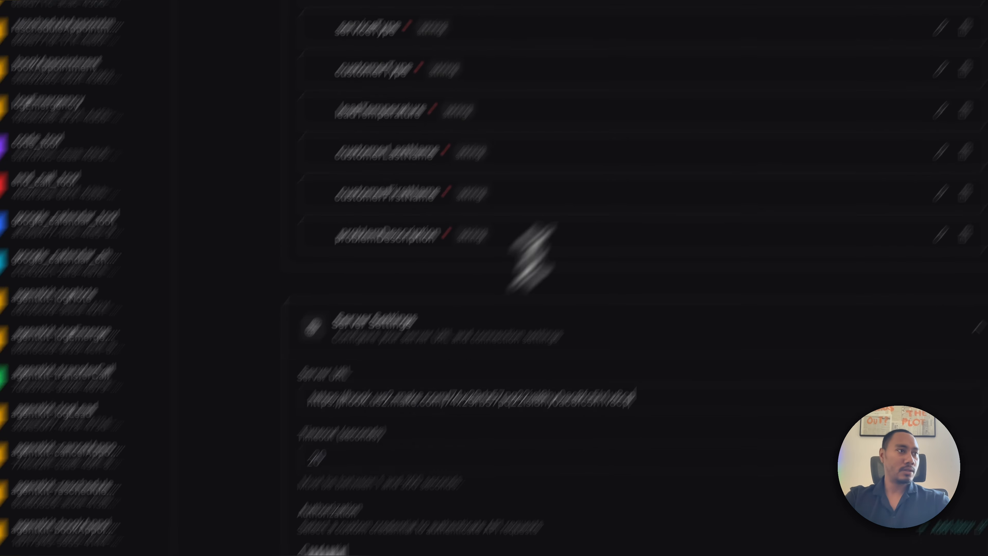
pyautogui.click(685, 117)
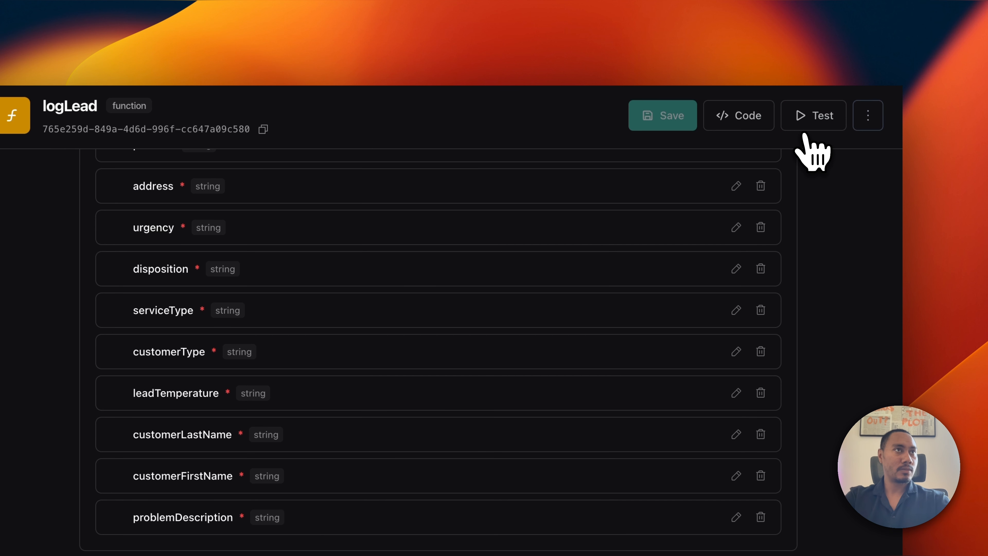
pyautogui.click(325, 232)
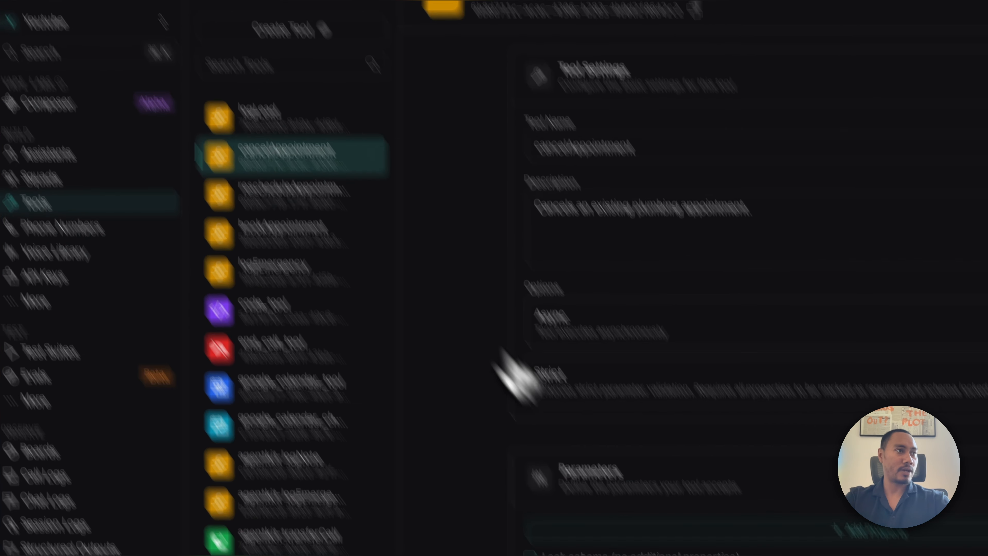
pyautogui.scroll(-10, 525, 374)
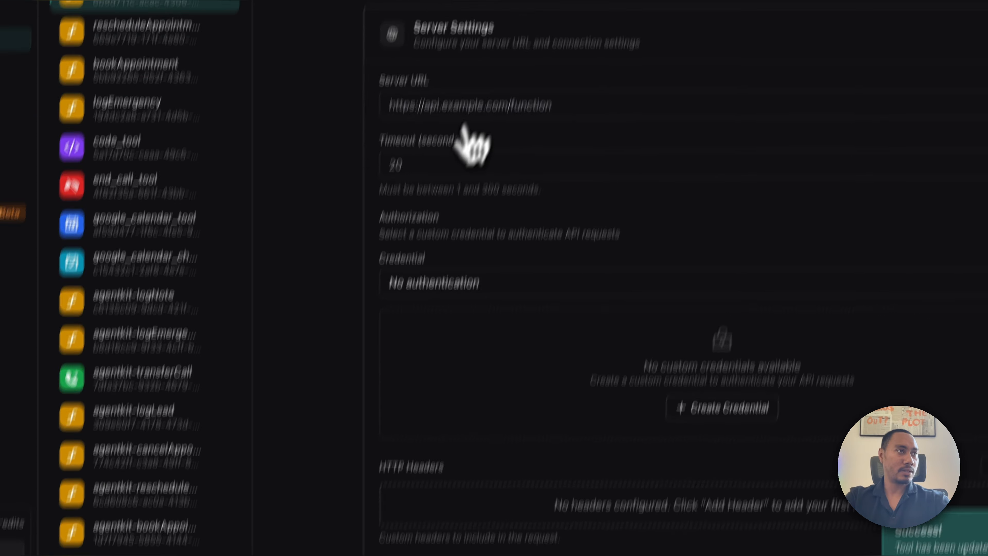
pyautogui.click(414, 256)
pyautogui.click(724, 108)
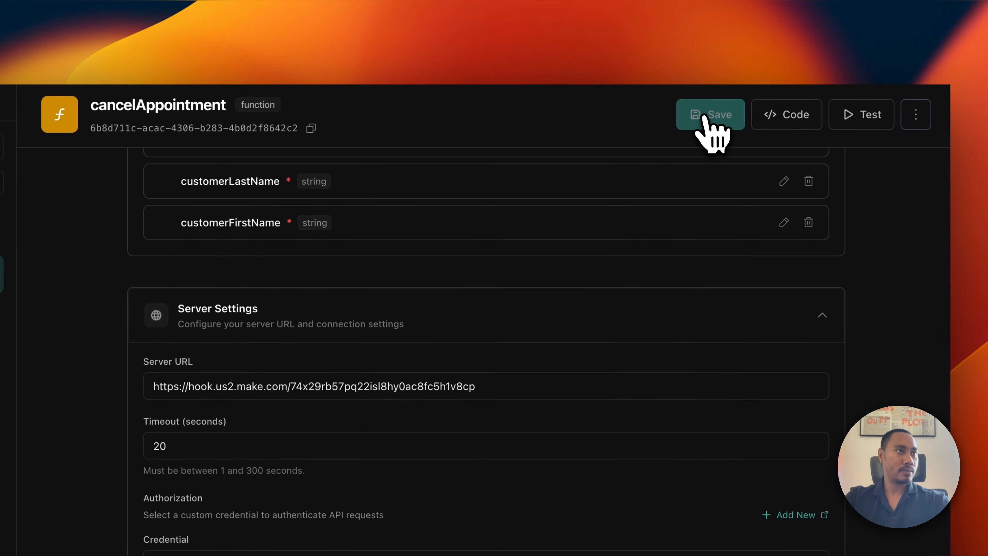
# Set rescheduleAppointment's server URL to the Make webhook, then open bookAppointment's settings.
pyautogui.click(277, 249)
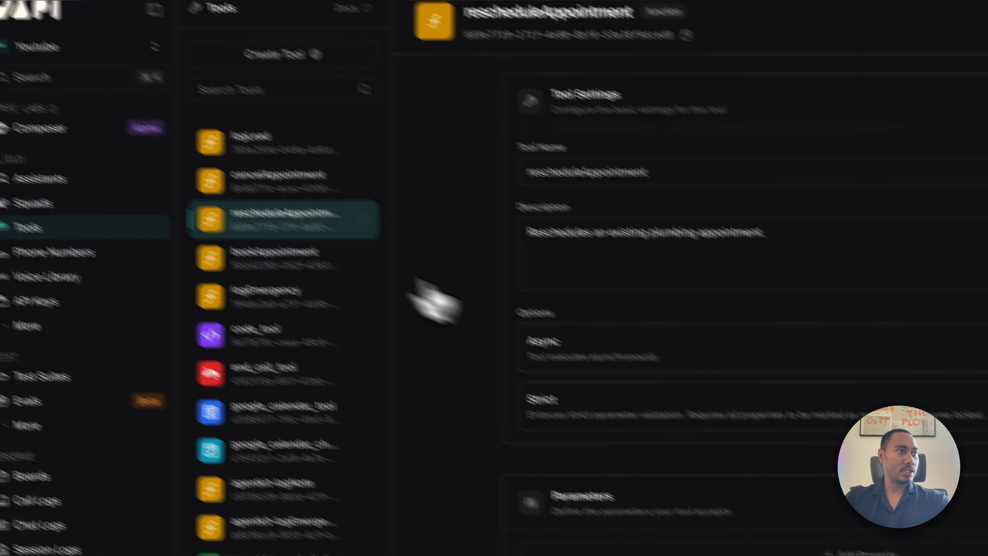
pyautogui.scroll(-10, 498, 385)
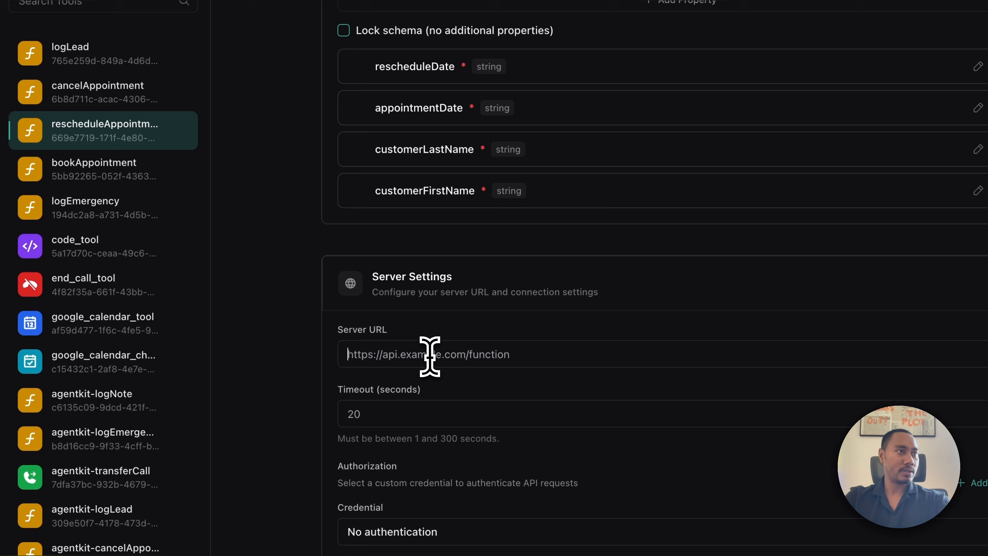
pyautogui.press('super+v')
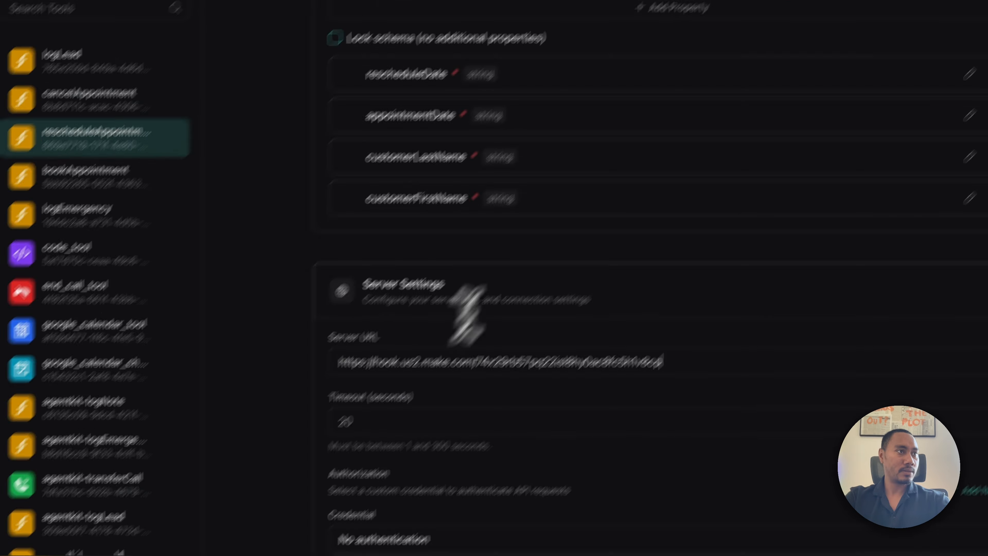
pyautogui.click(716, 93)
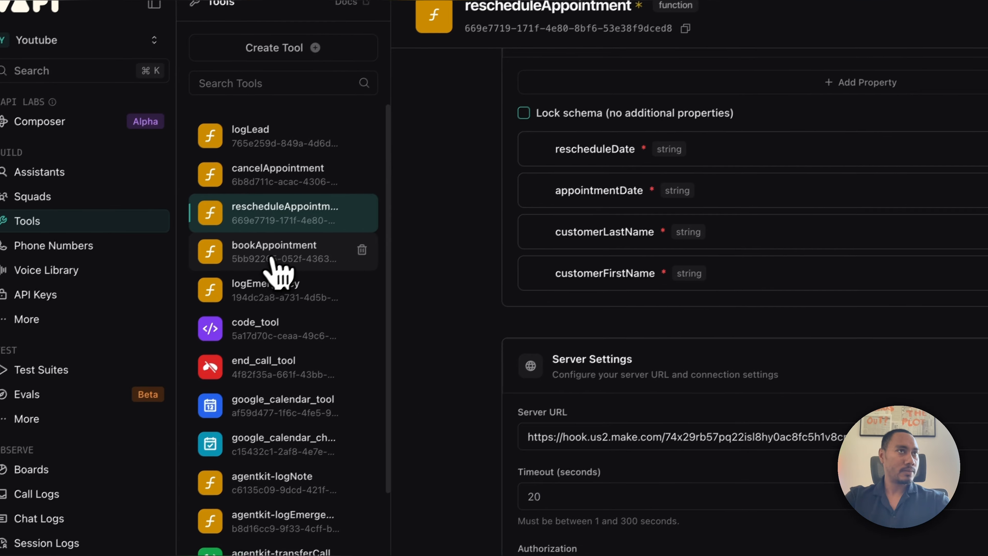
pyautogui.click(257, 322)
pyautogui.click(773, 393)
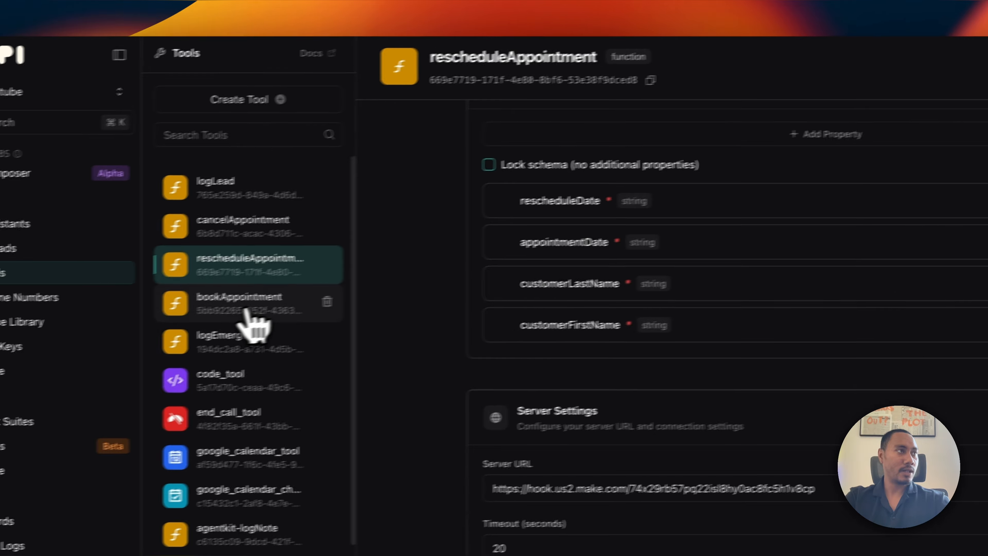
pyautogui.click(18, 286)
pyautogui.scroll(-10, 526, 327)
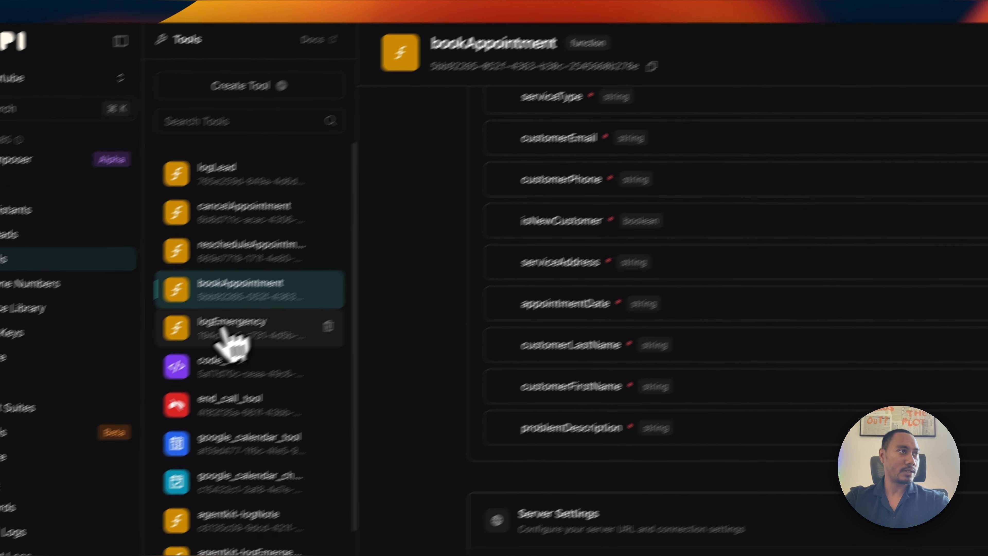
# Point logEmergency's and getDateTime's server URLs at the Make webhook and save both.
pyautogui.click(10, 390)
pyautogui.scroll(-10, 382, 461)
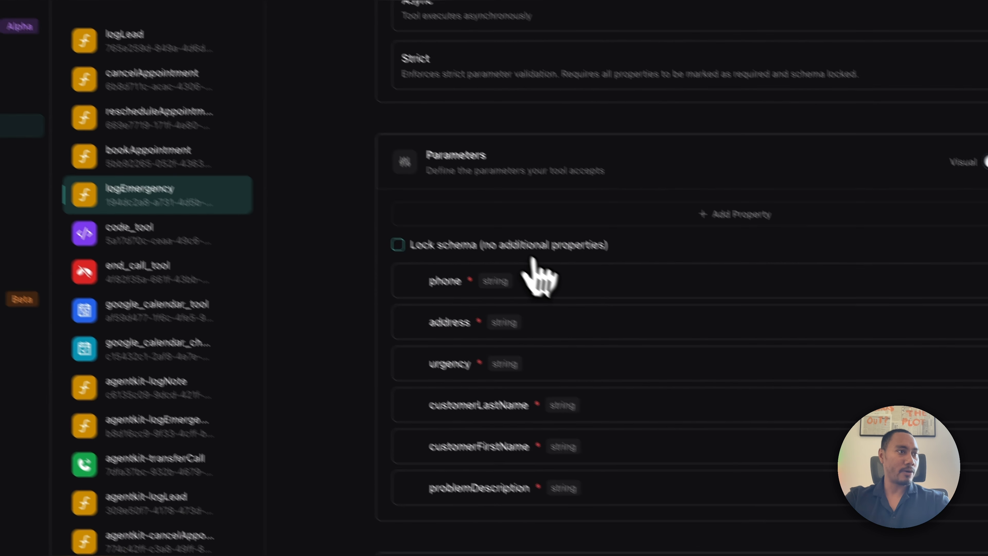
pyautogui.press('super+v')
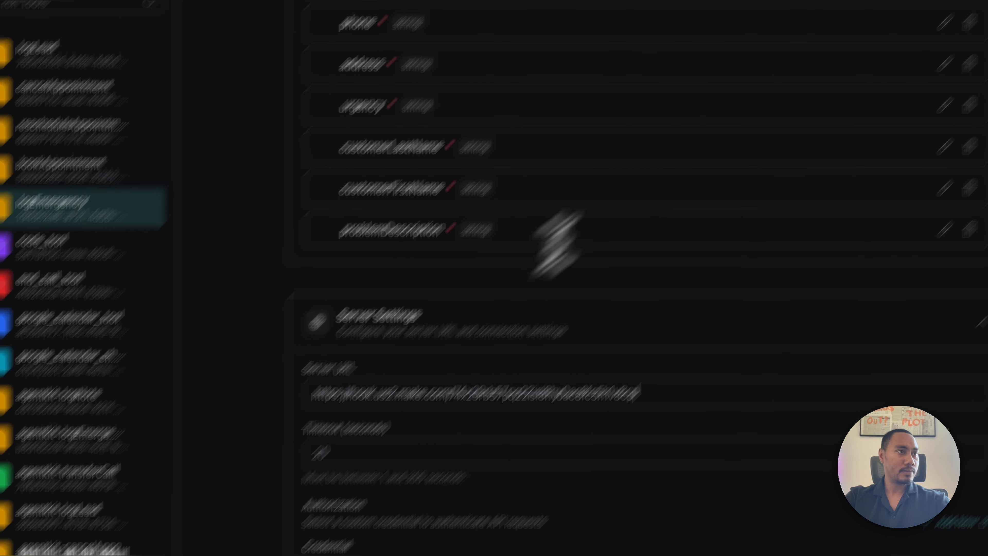
pyautogui.click(690, 115)
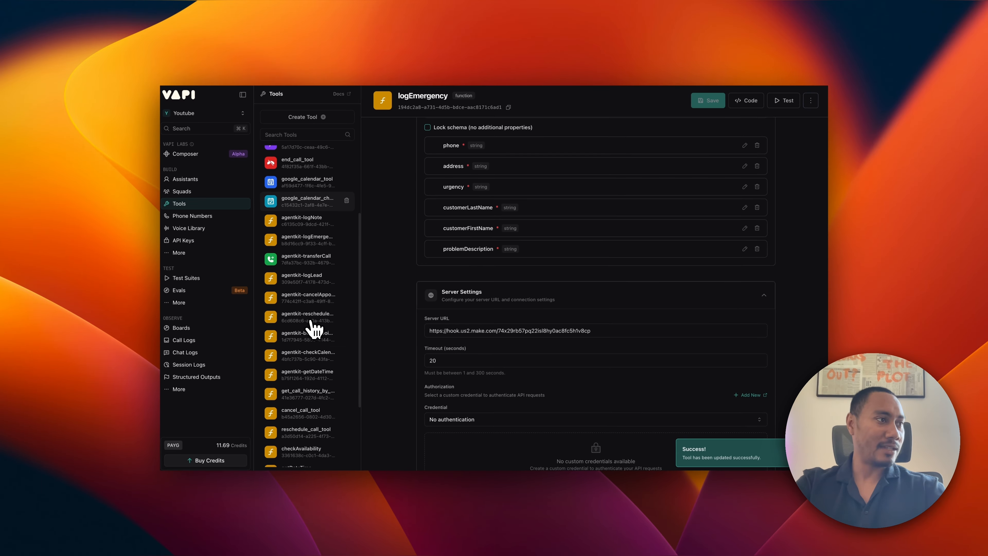
pyautogui.scroll(-1, 315, 329)
pyautogui.click(306, 389)
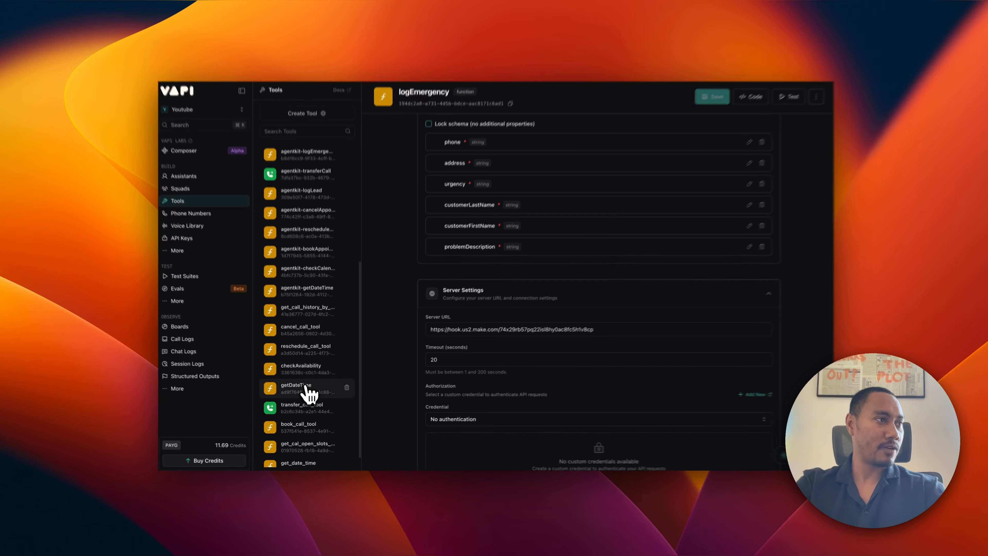
pyautogui.scroll(-5, 488, 314)
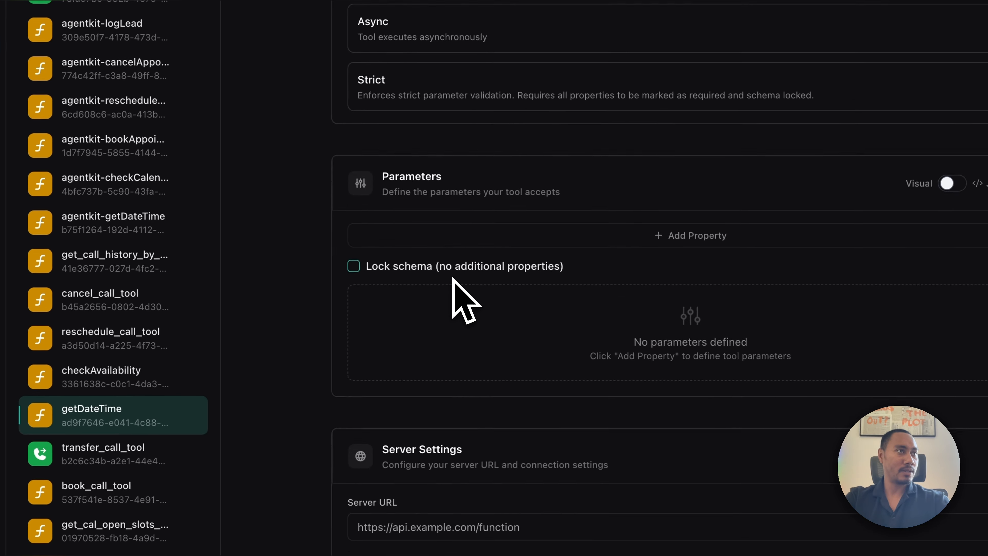
pyautogui.click(422, 364)
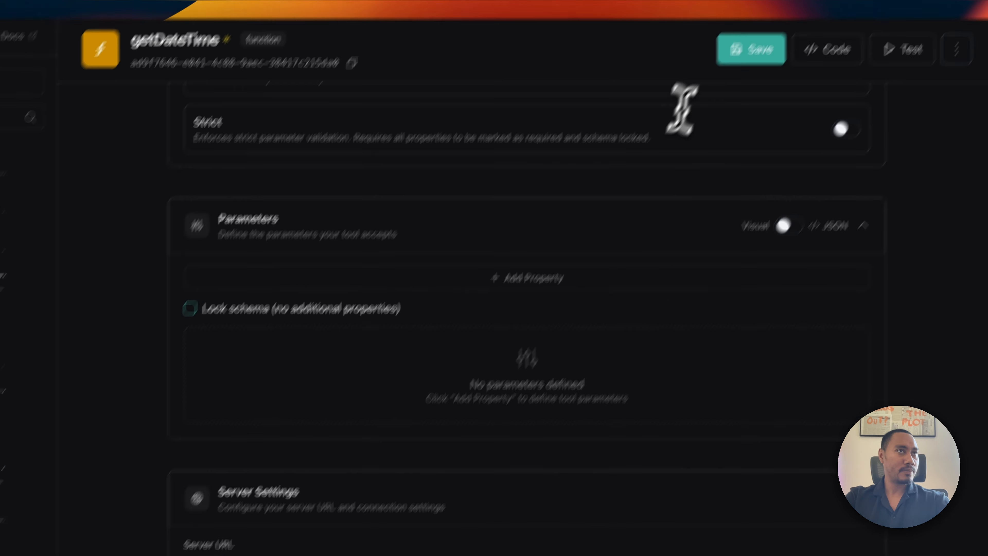
pyautogui.click(686, 112)
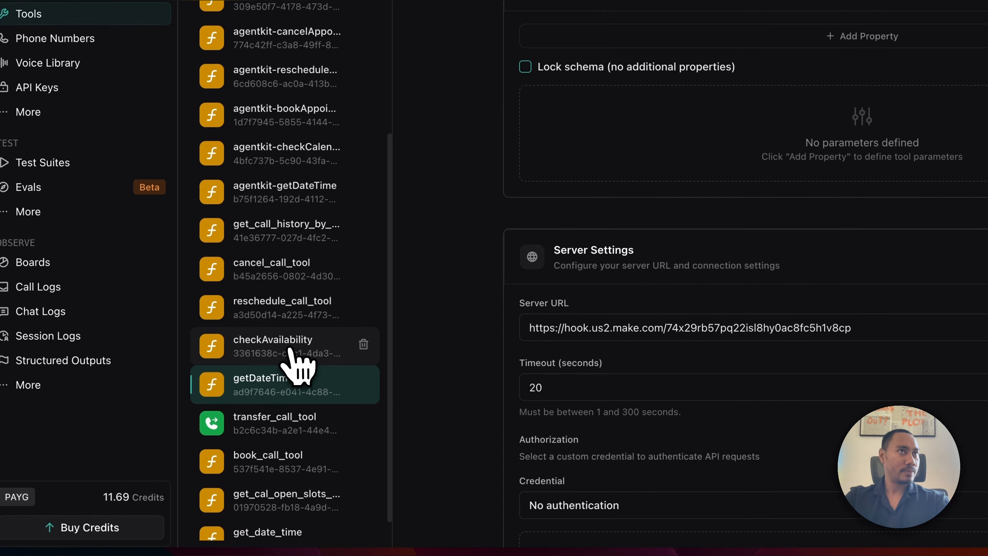
# Set checkAvailability's server URL to the Make webhook, save it, and return to Make.
pyautogui.click(254, 375)
pyautogui.scroll(-8, 506, 338)
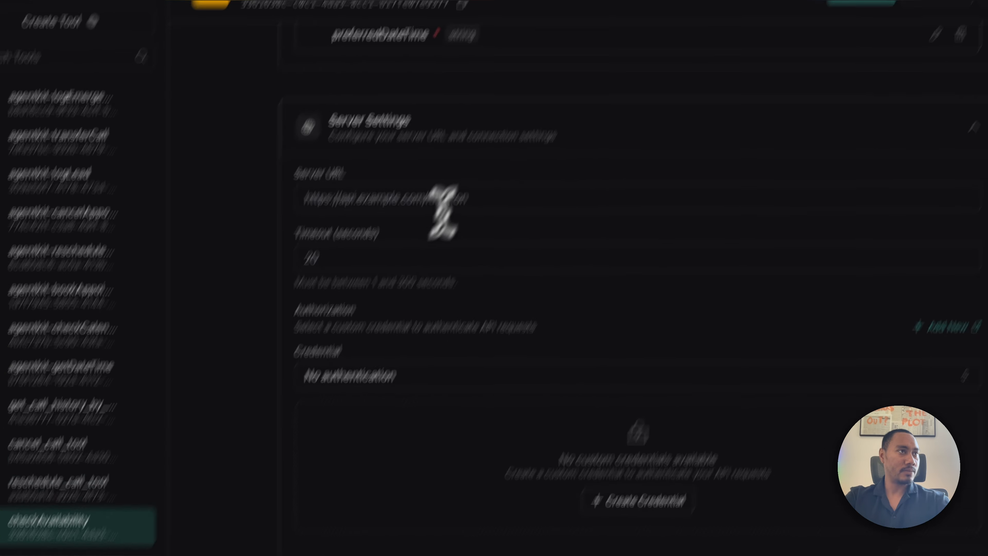
pyautogui.click(521, 84)
pyautogui.click(741, 117)
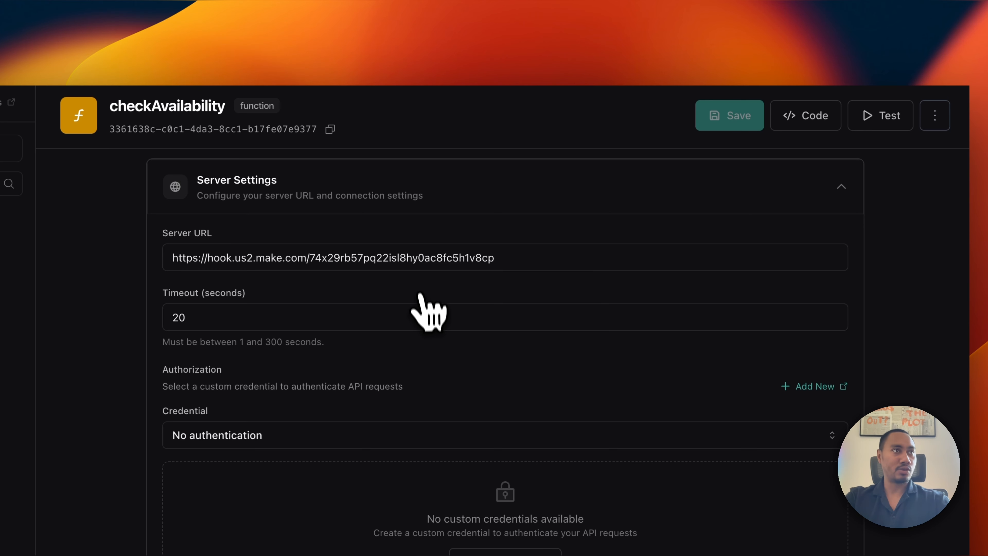
pyautogui.click(210, 12)
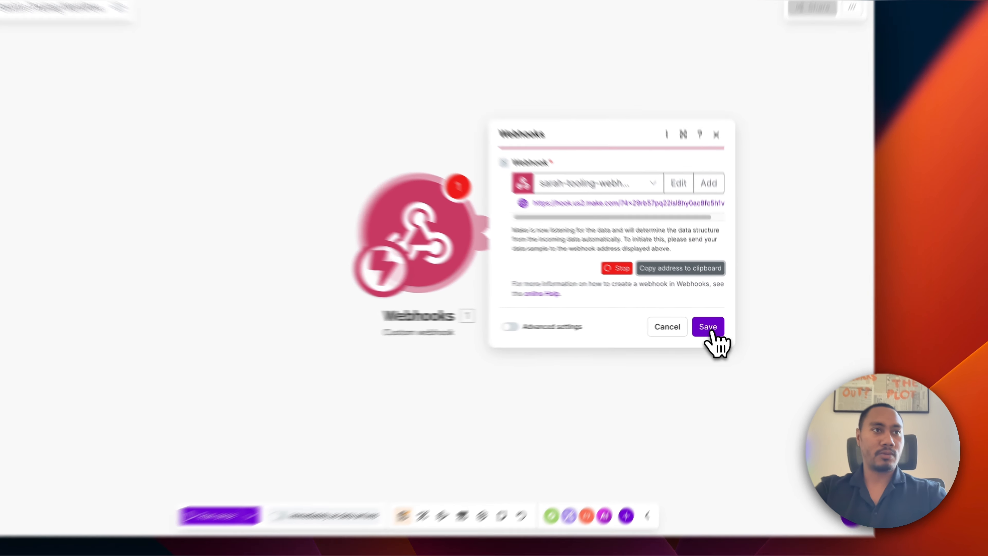
# Save the webhook settings and add a Tools app module after the webhook.
pyautogui.click(712, 323)
pyautogui.click(404, 203)
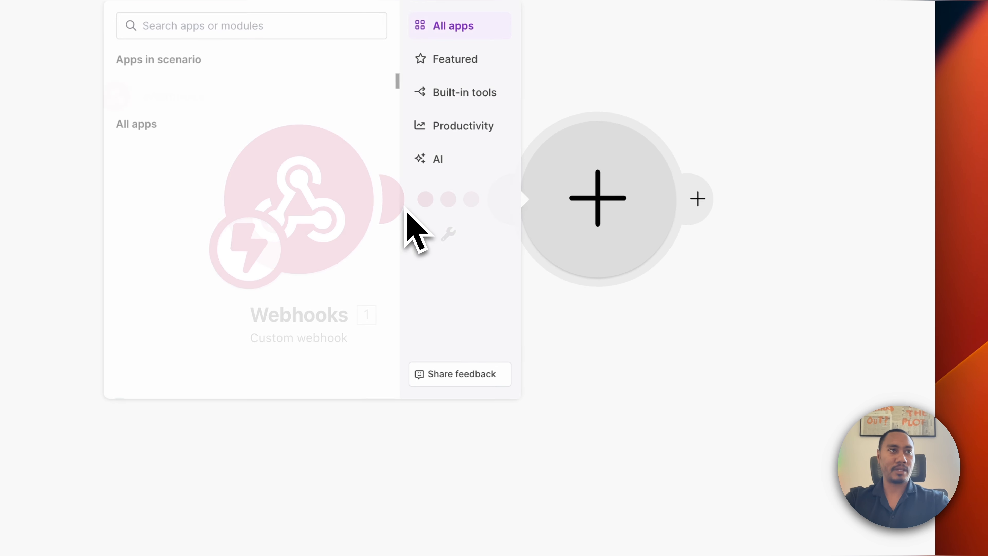
pyautogui.click(188, 168)
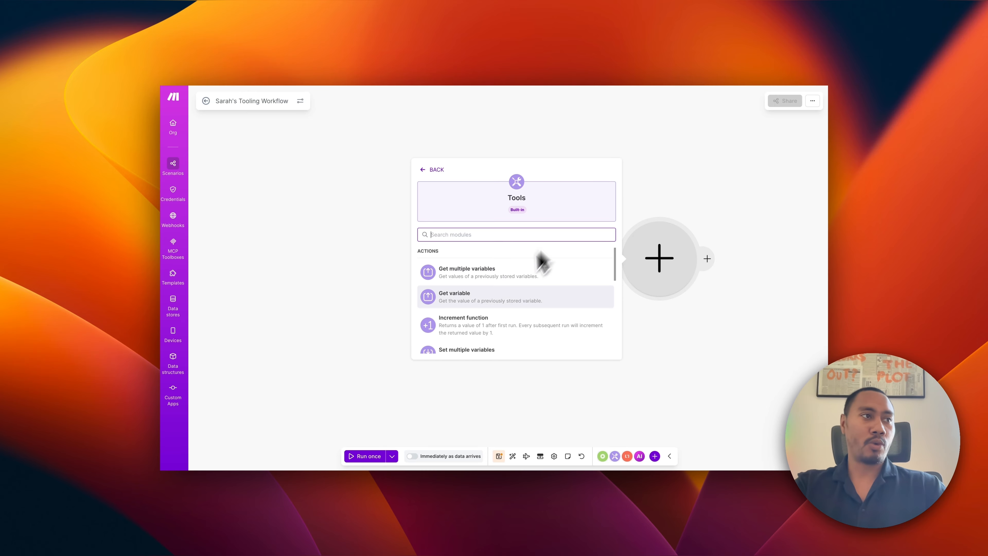
pyautogui.scroll(-2, 499, 305)
# Add a Set multiple variables module, then reopen it and close without defining variables.
pyautogui.click(482, 311)
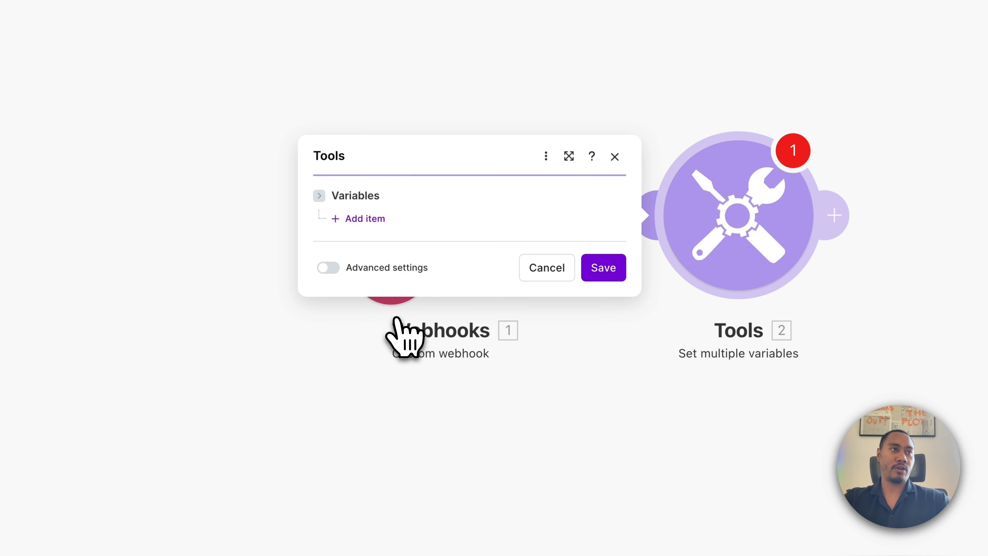
pyautogui.click(603, 268)
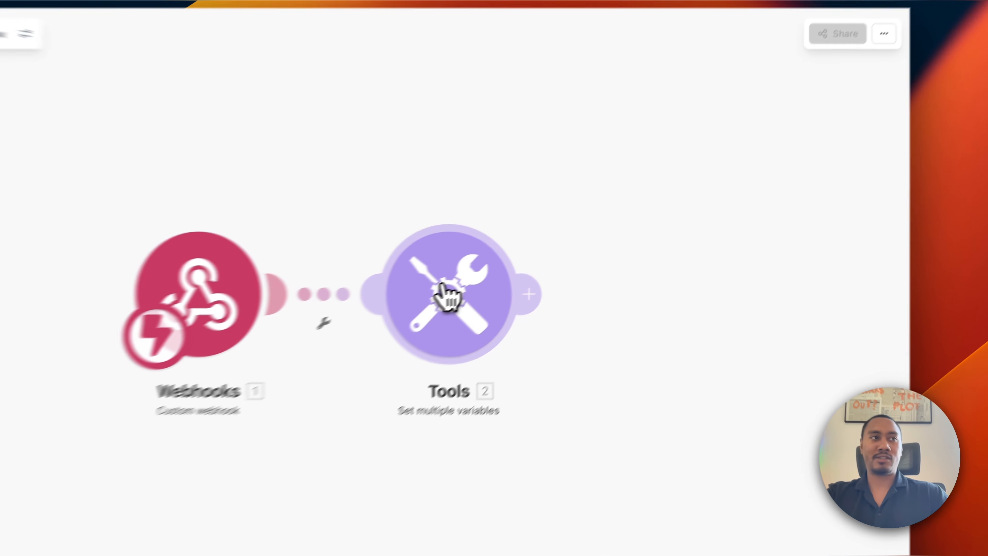
pyautogui.click(547, 256)
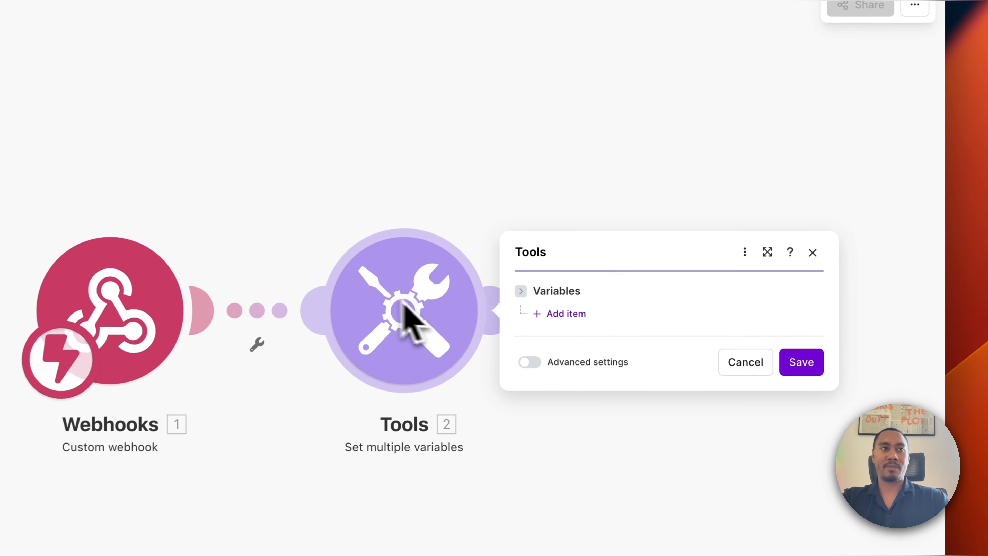
pyautogui.click(654, 298)
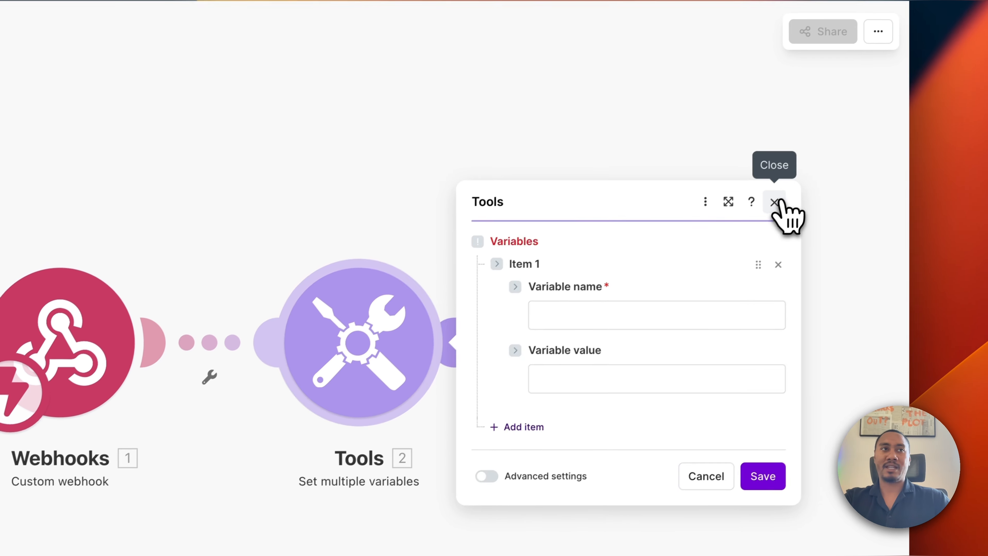
pyautogui.click(814, 171)
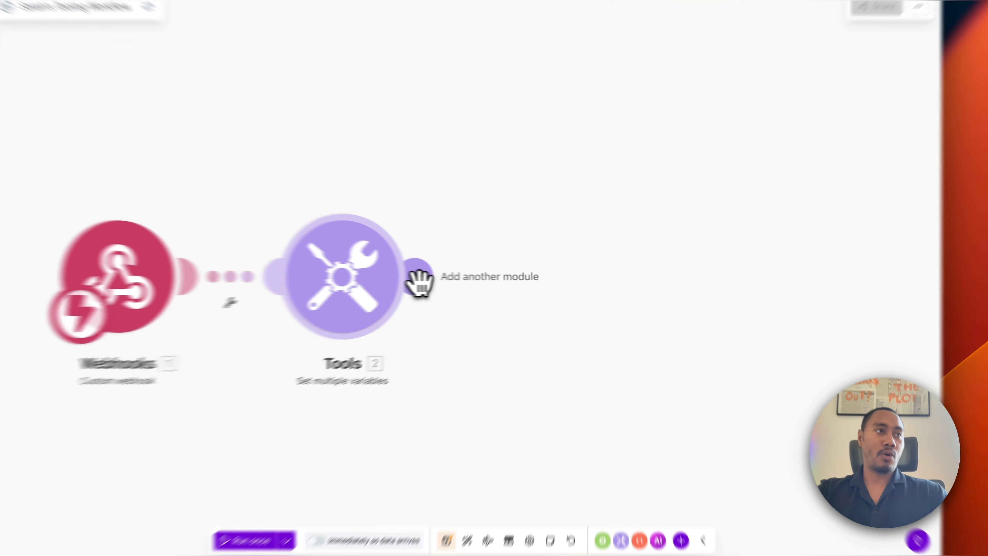
# Add a Flow Control Router after the Set multiple variables module.
pyautogui.click(478, 280)
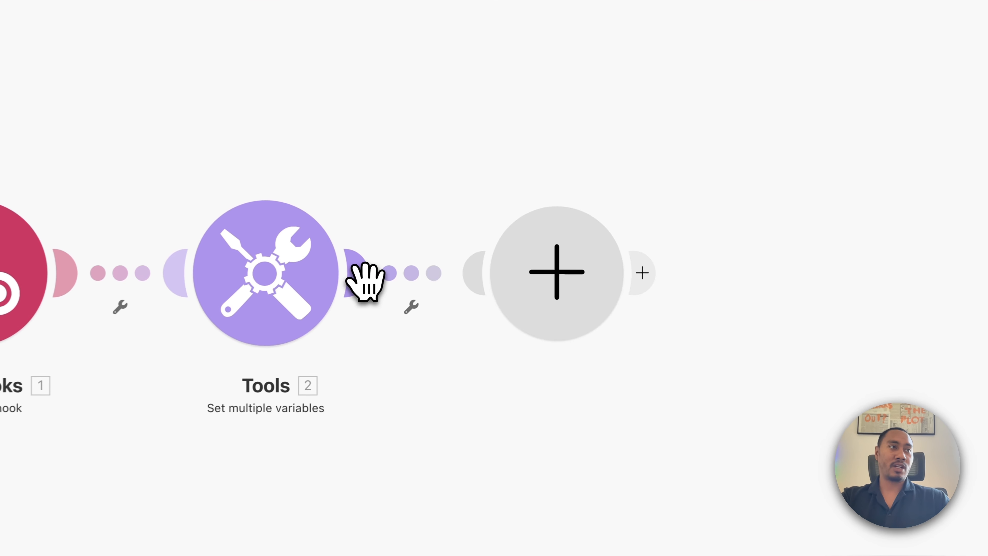
pyautogui.click(700, 317)
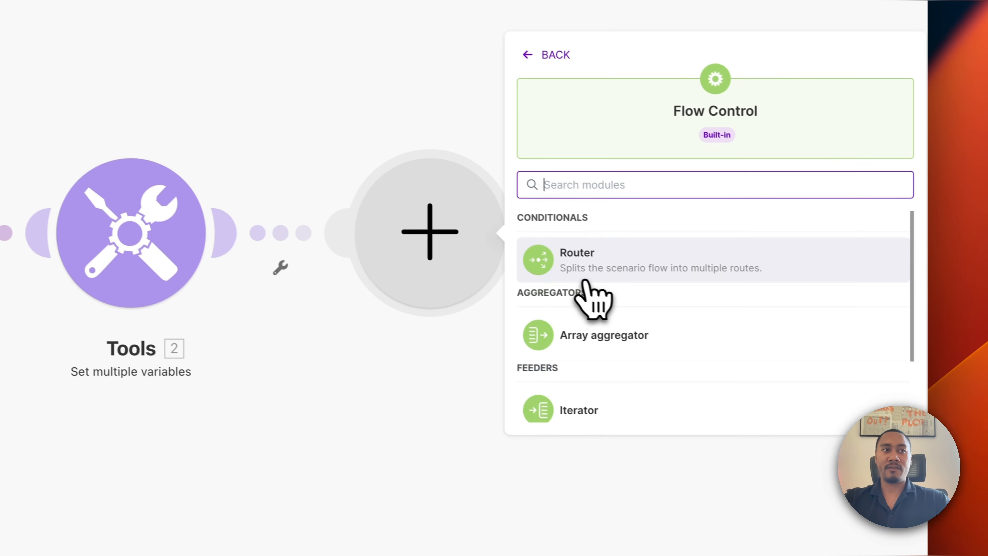
pyautogui.click(576, 269)
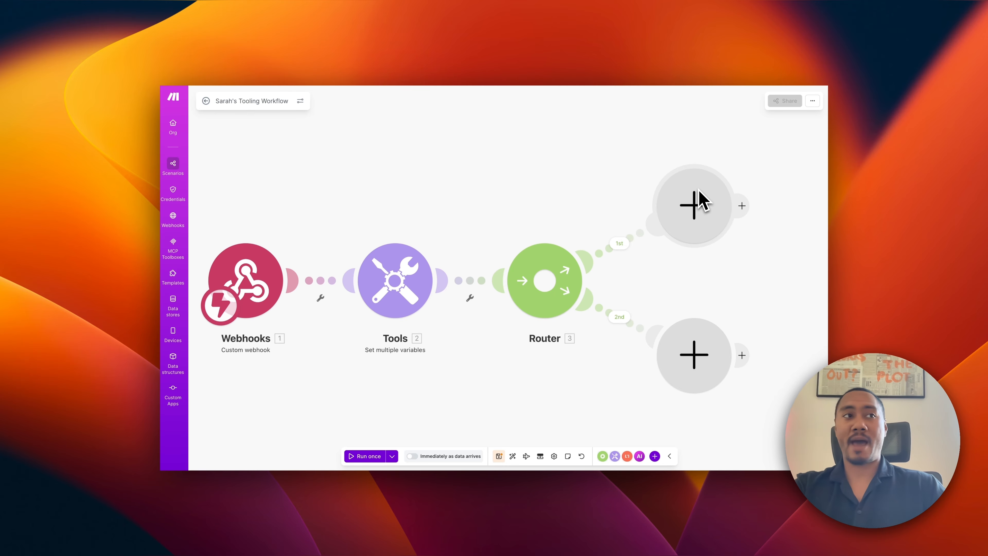
# Add routes to the Router until there are seven, keeping it in view.
pyautogui.click(546, 281)
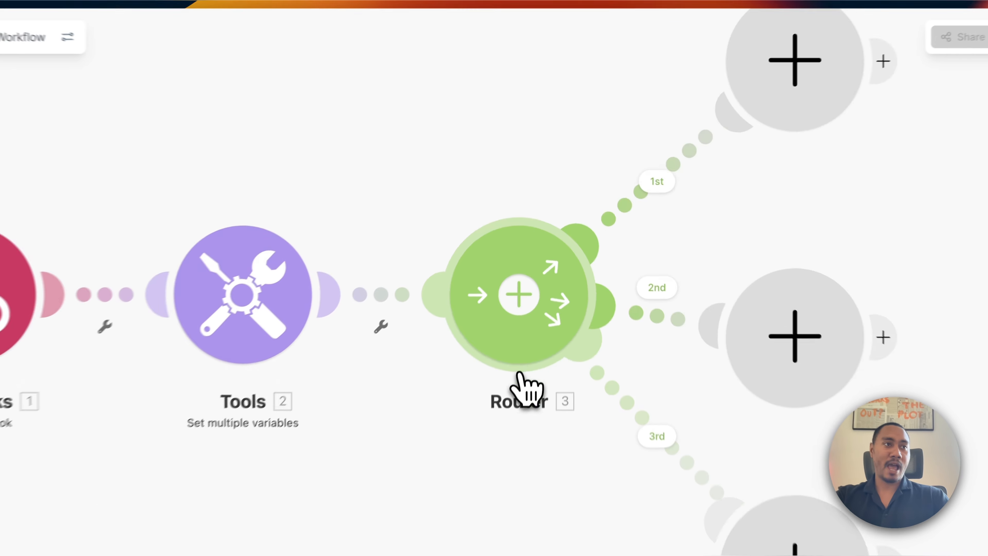
pyautogui.click(545, 281)
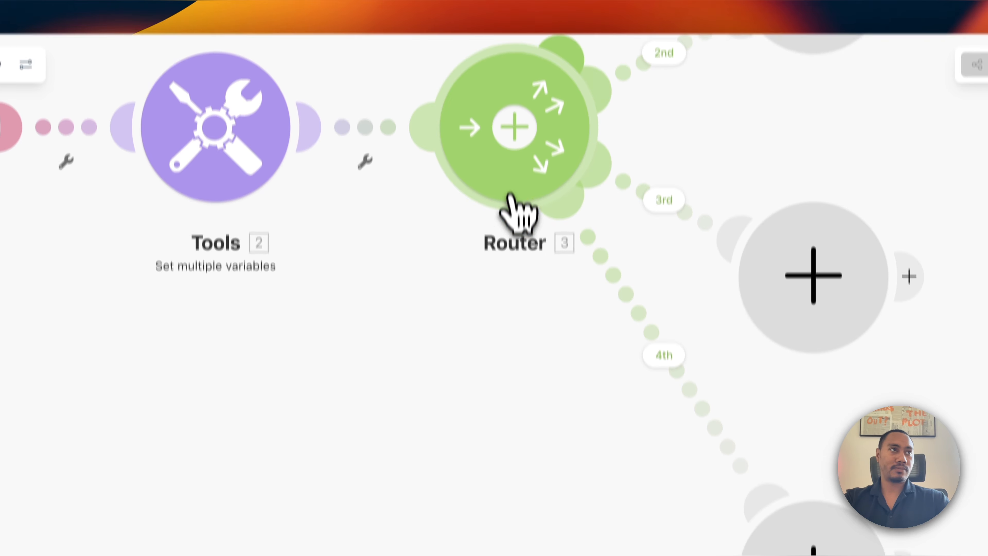
pyautogui.click(514, 94)
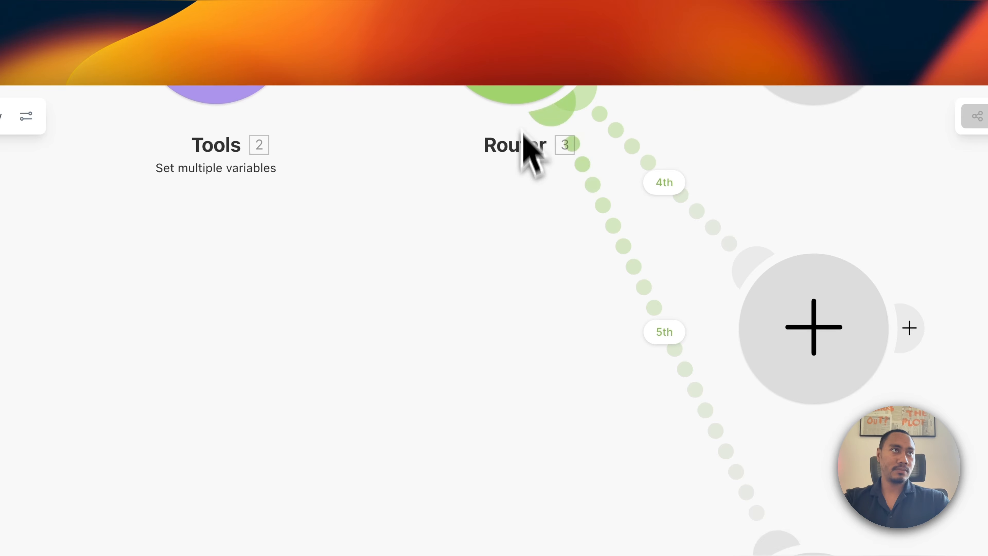
pyautogui.moveTo(522, 207); pyautogui.dragTo(529, 433)
pyautogui.click(526, 257)
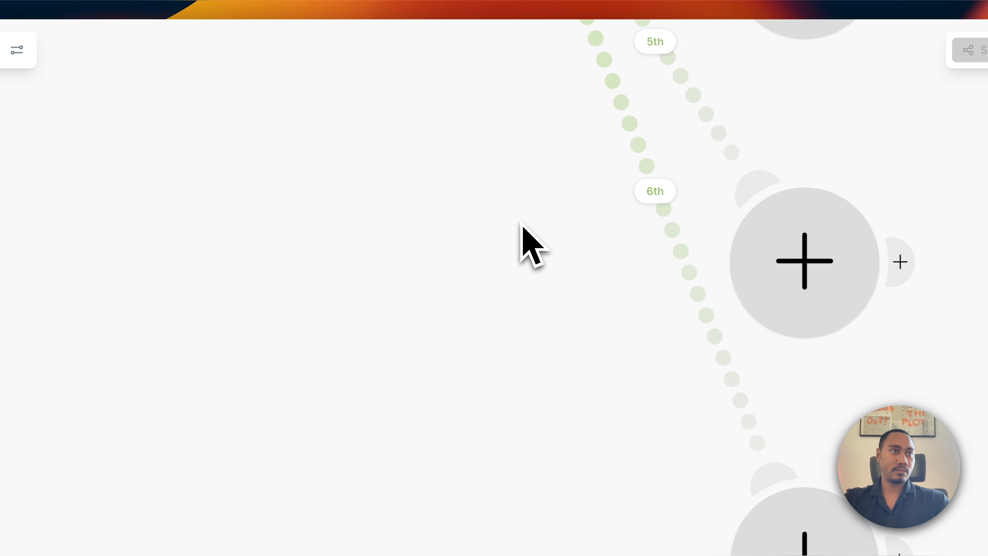
pyautogui.moveTo(520, 243); pyautogui.dragTo(521, 519)
pyautogui.click(533, 172)
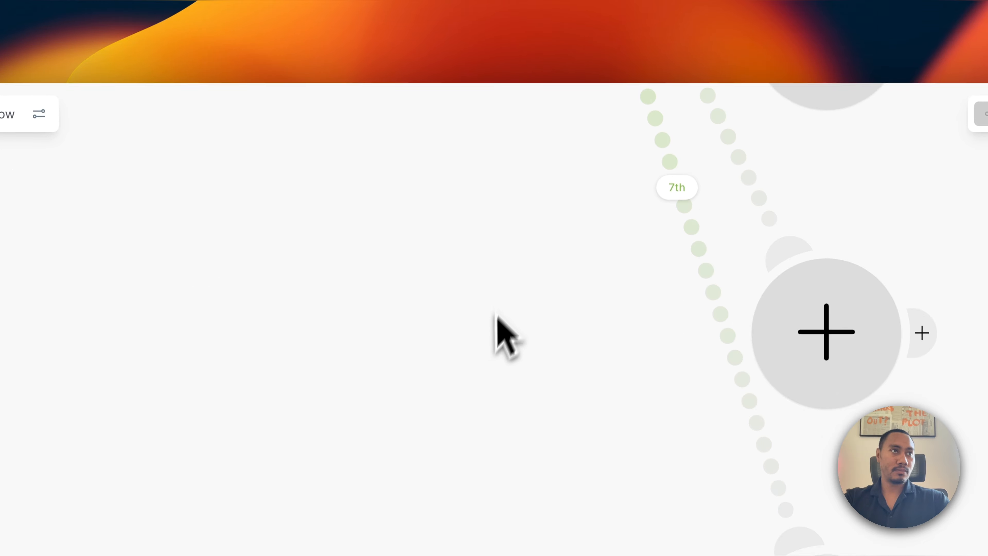
pyautogui.moveTo(534, 187); pyautogui.dragTo(543, 518)
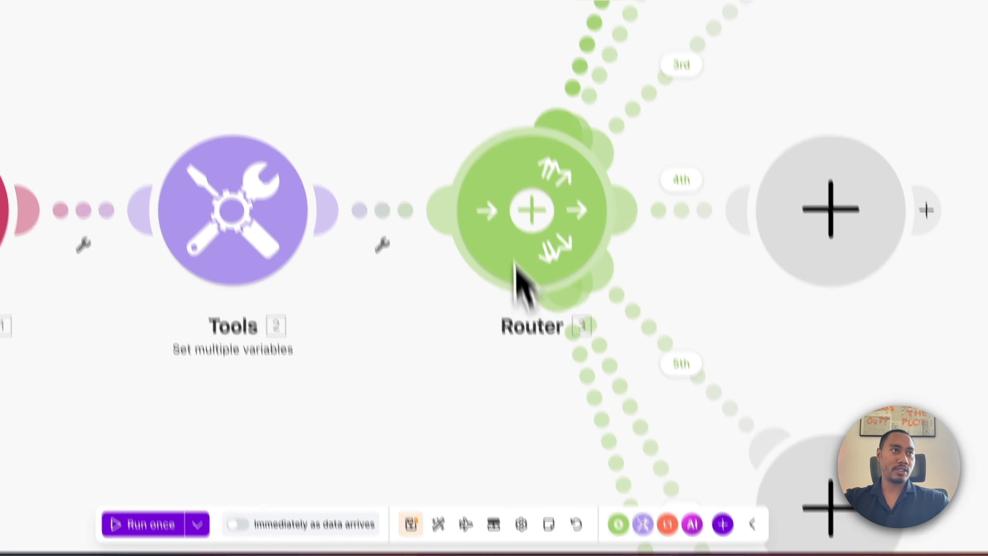
pyautogui.scroll(-5, 541, 268)
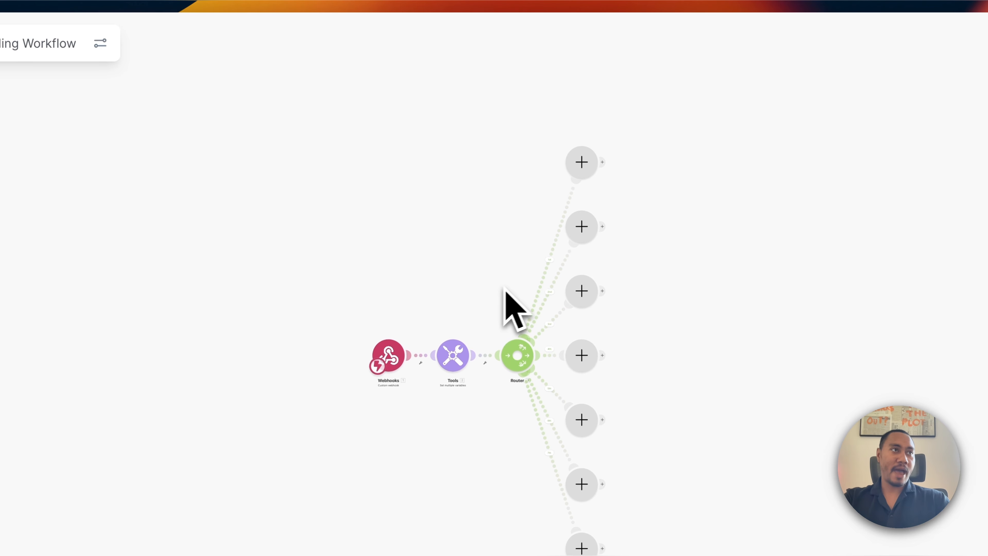
pyautogui.scroll(5, 555, 273)
pyautogui.moveTo(496, 241); pyautogui.dragTo(431, 325)
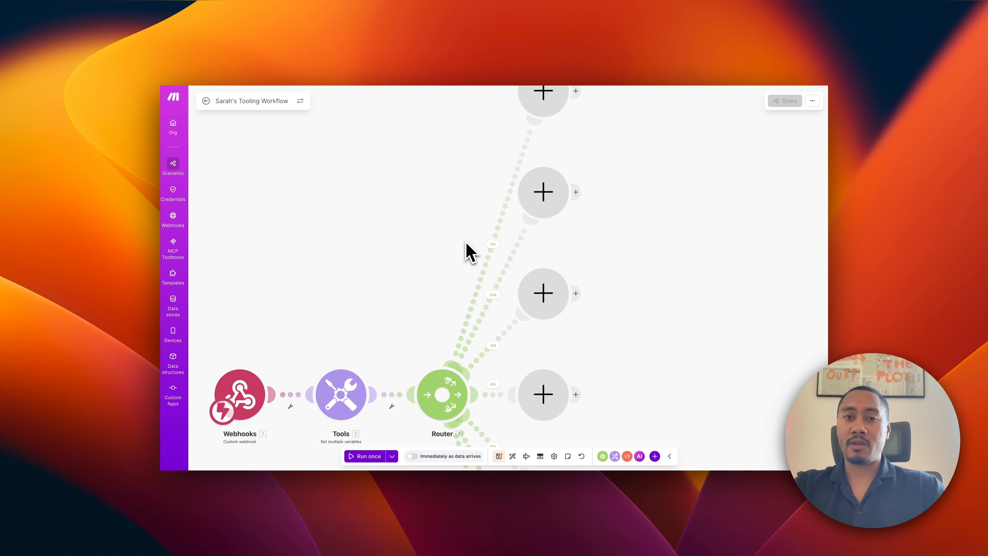
# Label the first two routes getDateTime and checkAvailability.
pyautogui.click(488, 253)
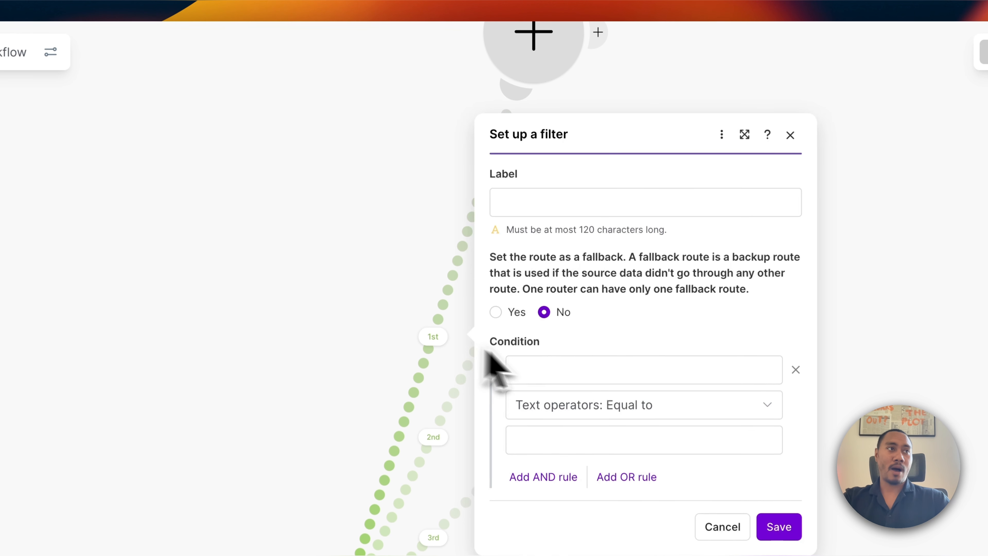
pyautogui.click(568, 206)
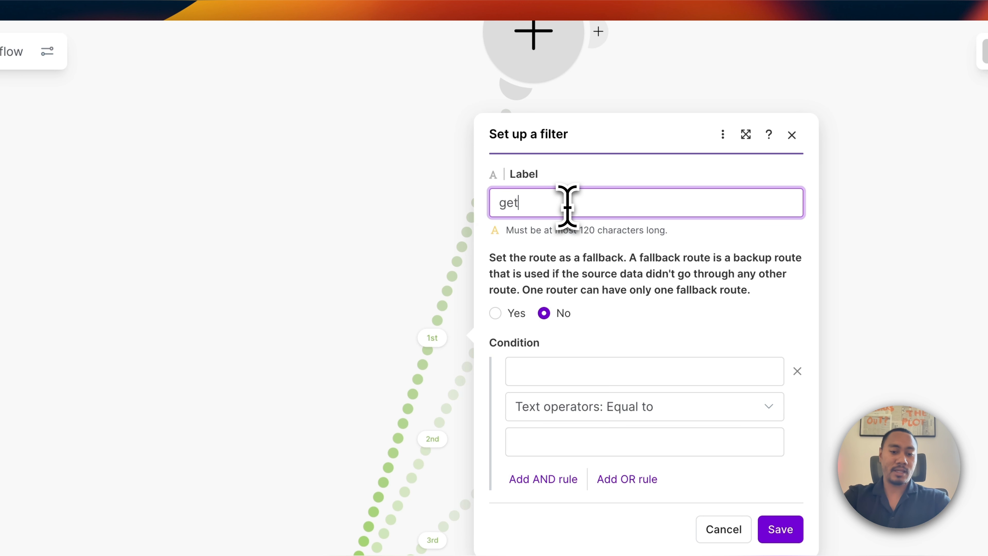
pyautogui.write('getDateTime')
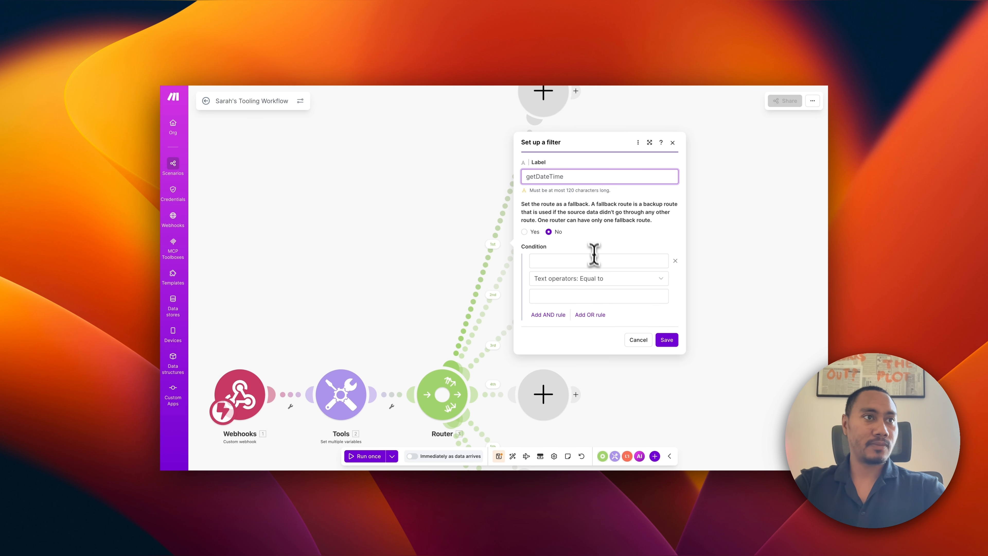
pyautogui.click(666, 339)
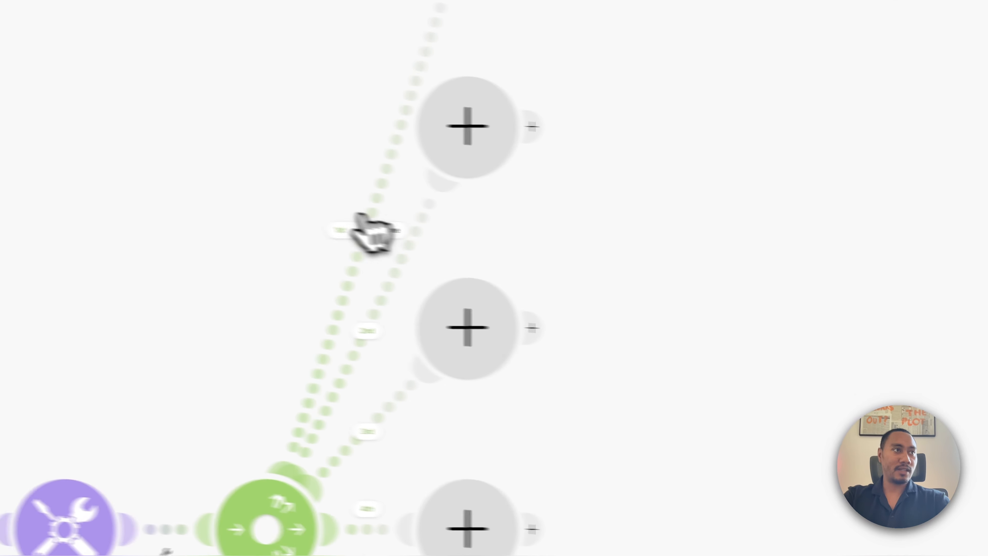
pyautogui.click(461, 333)
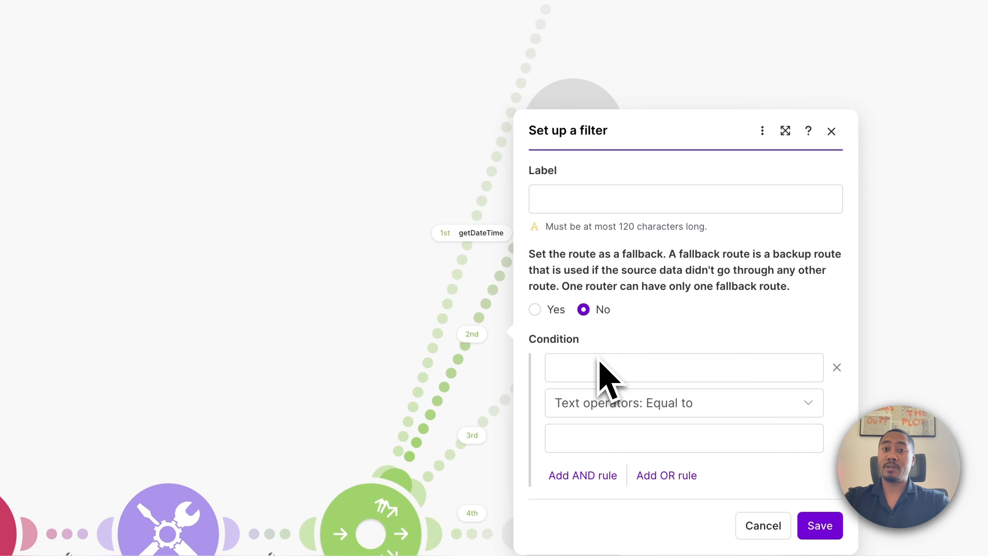
pyautogui.click(591, 202)
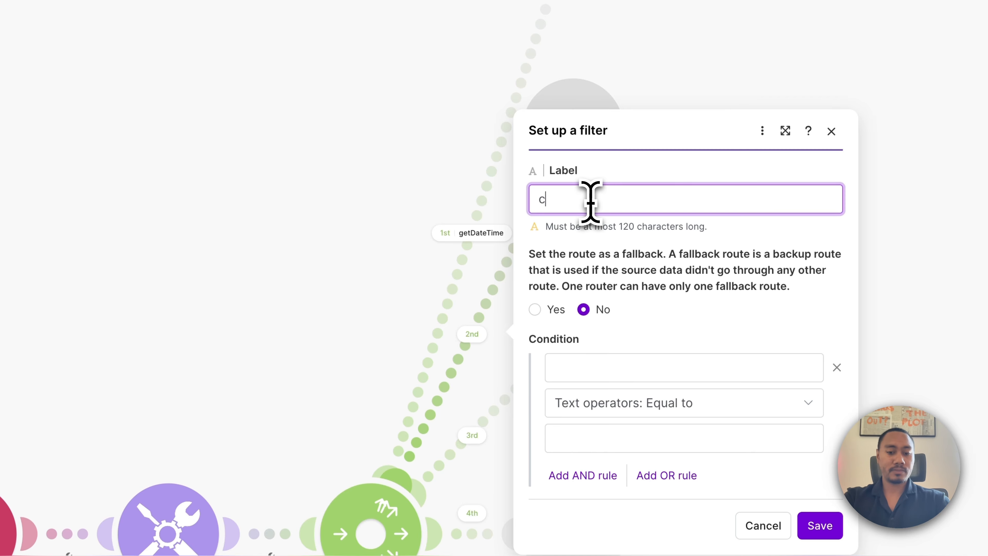
pyautogui.write('checkAvailabili')
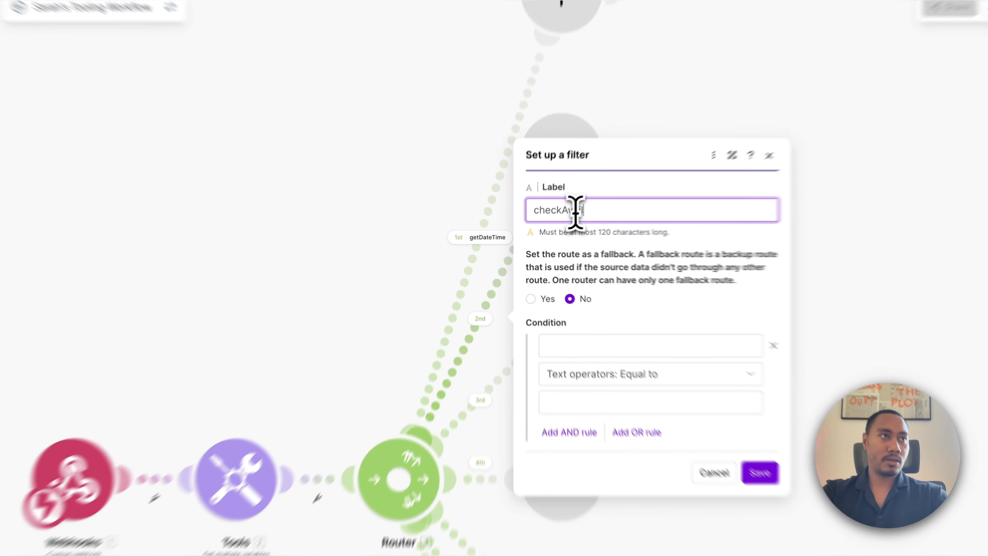
pyautogui.write('ty')
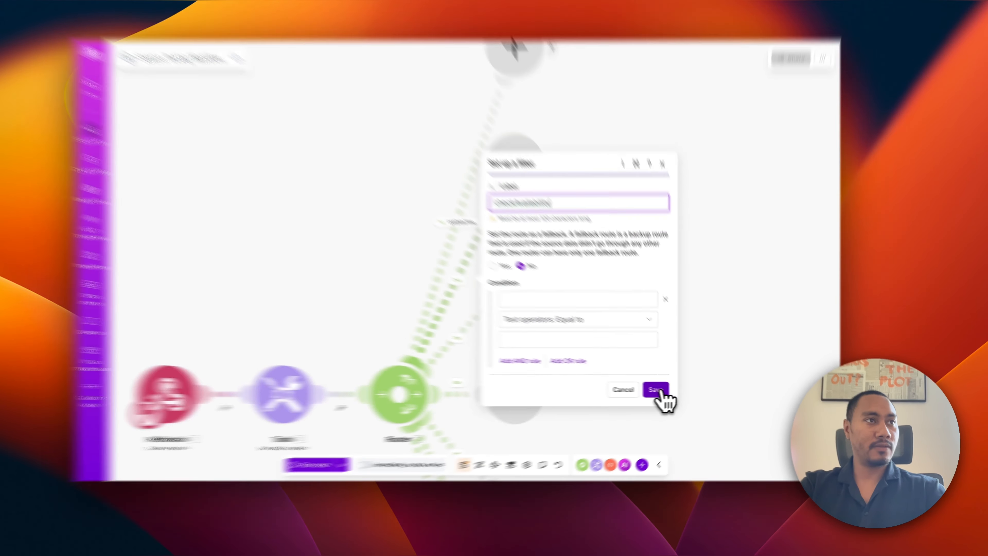
pyautogui.click(668, 390)
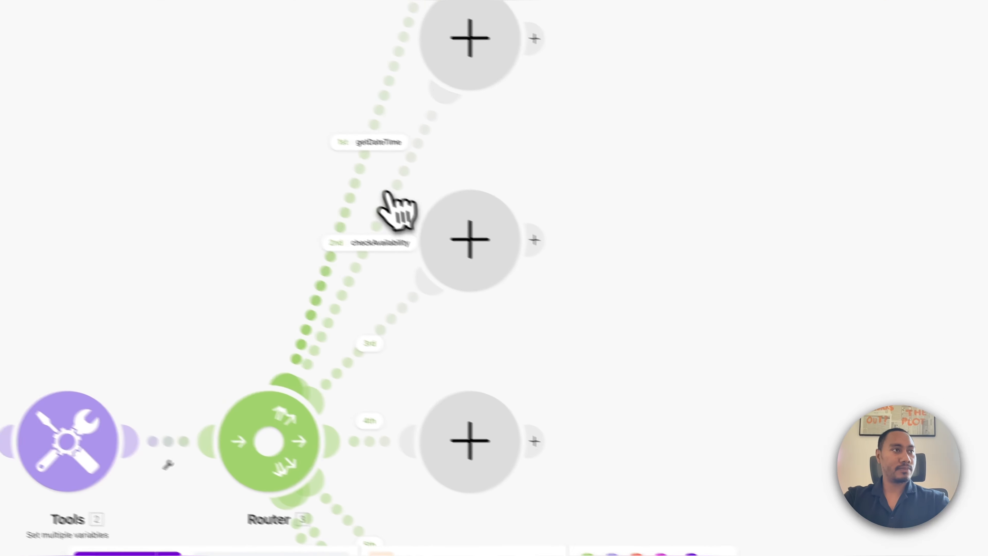
# Label the third and fourth routes bookAppointment and rescheduleAppointment.
pyautogui.click(426, 364)
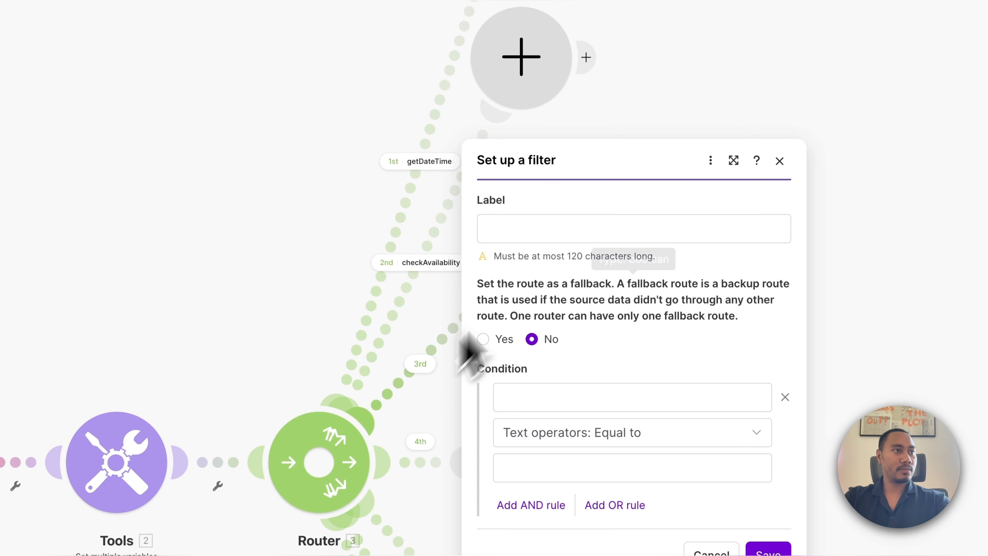
pyautogui.click(563, 225)
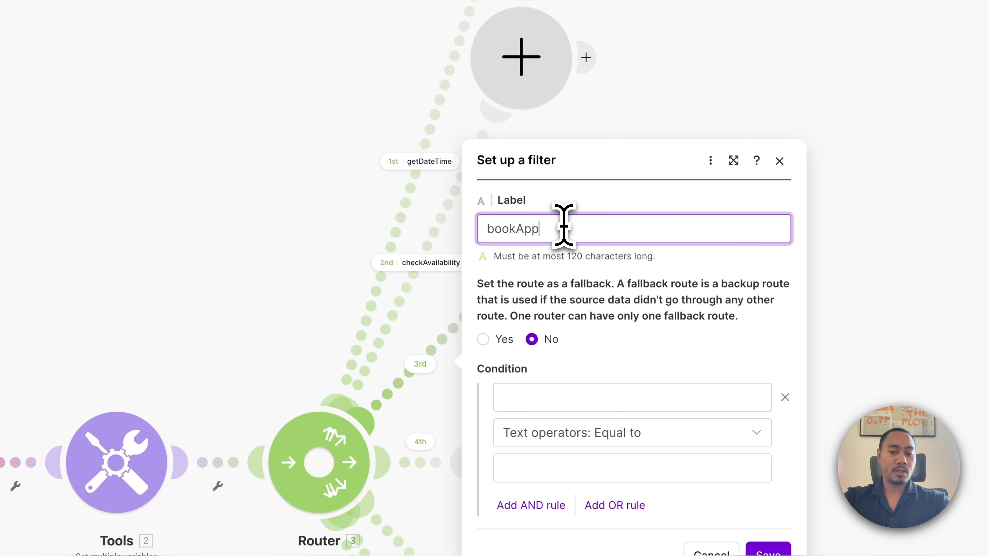
pyautogui.write('bookAppointment')
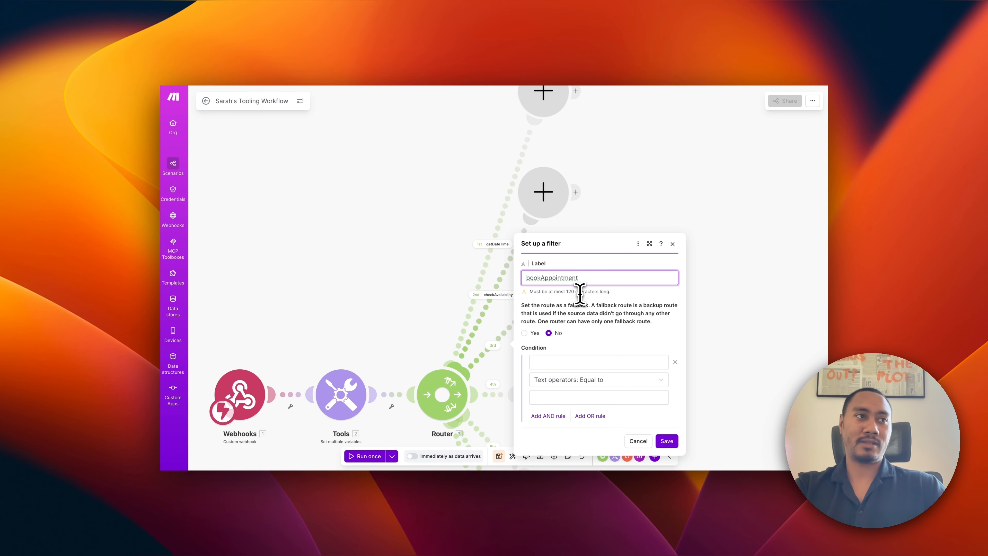
pyautogui.click(666, 441)
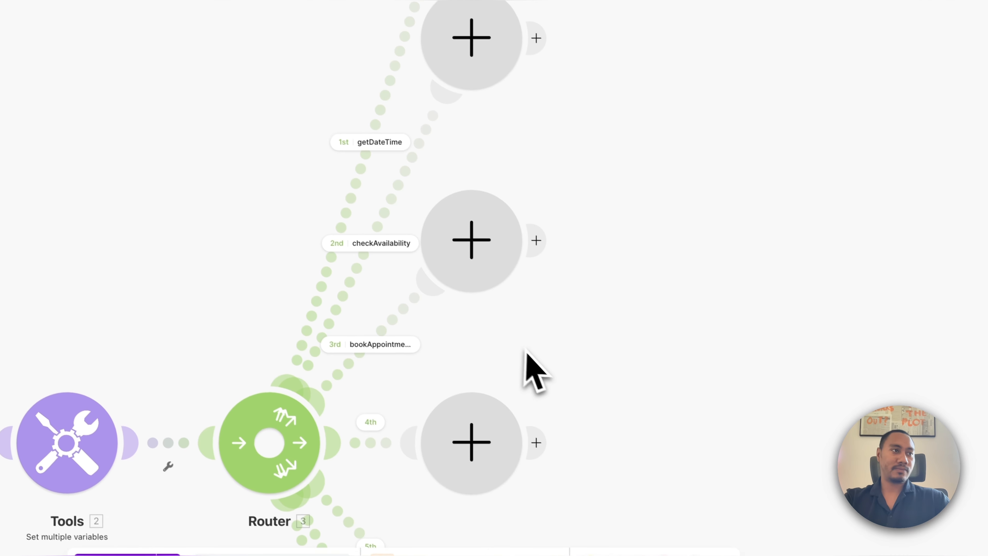
pyautogui.click(370, 422)
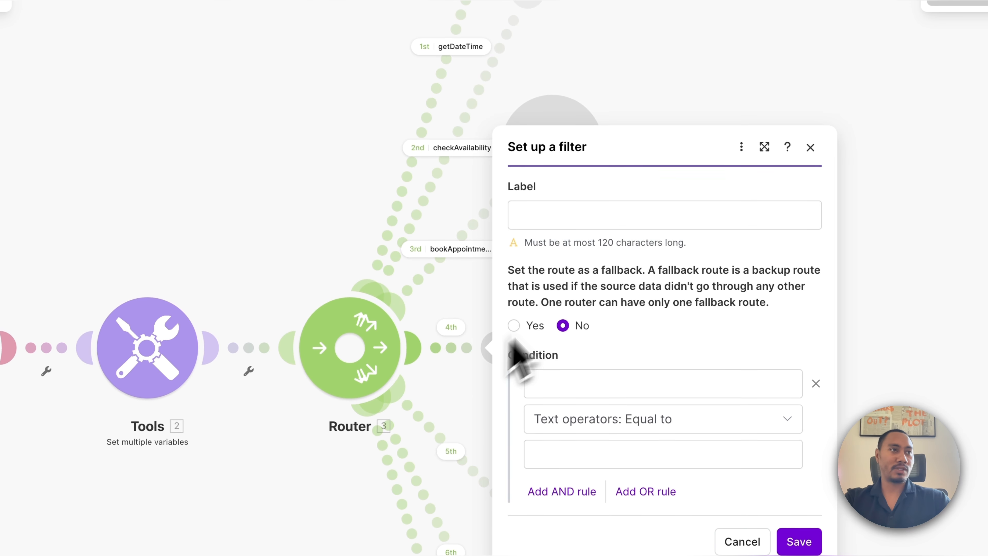
pyautogui.click(568, 222)
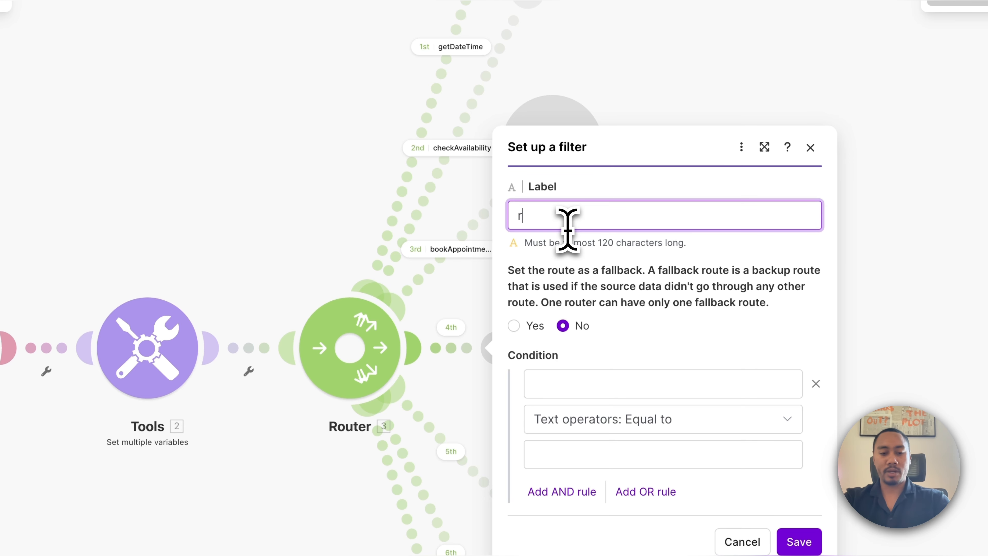
pyautogui.write('rescheduleAppointment')
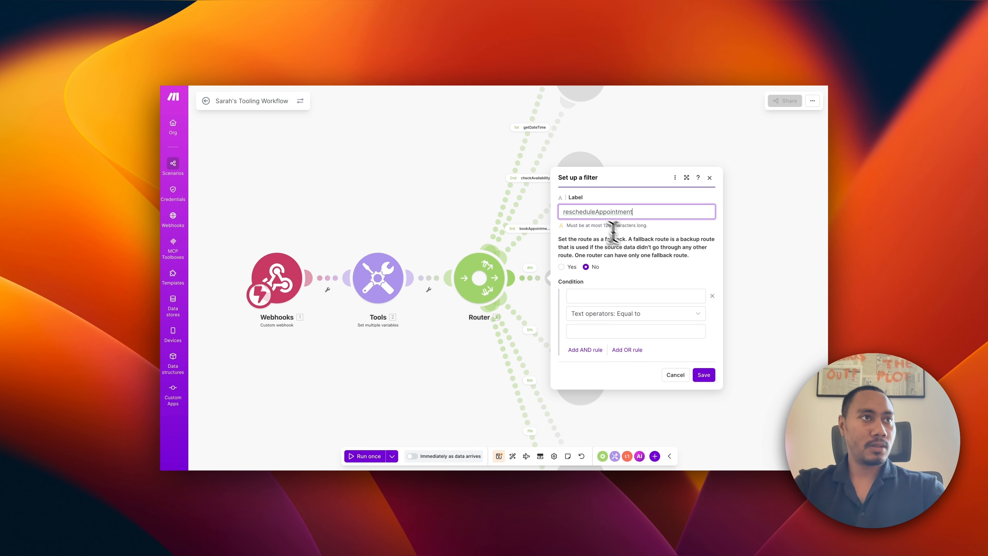
pyautogui.click(705, 376)
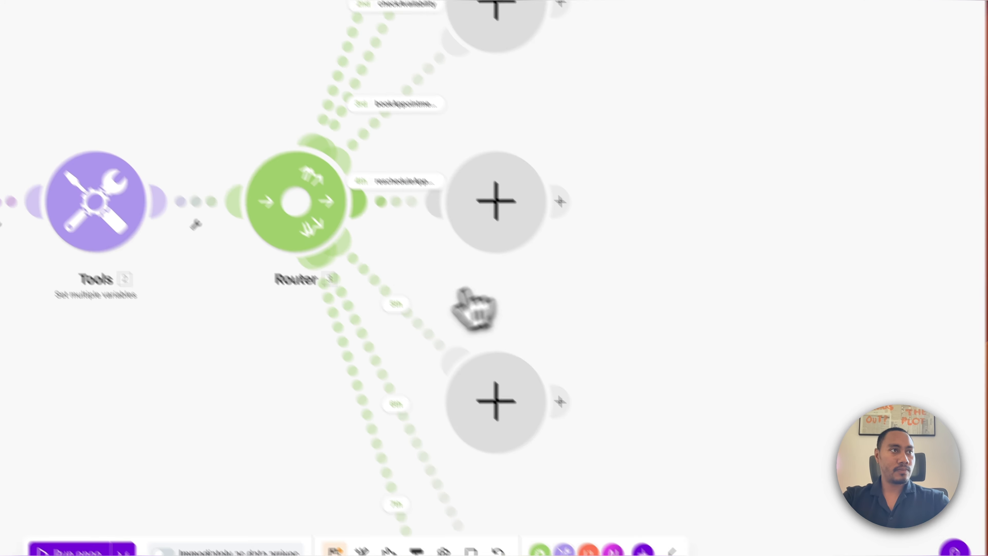
# Label the remaining routes cancelAppointment, logLead and logEmergency, then save the scenario.
pyautogui.click(530, 330)
pyautogui.click(584, 221)
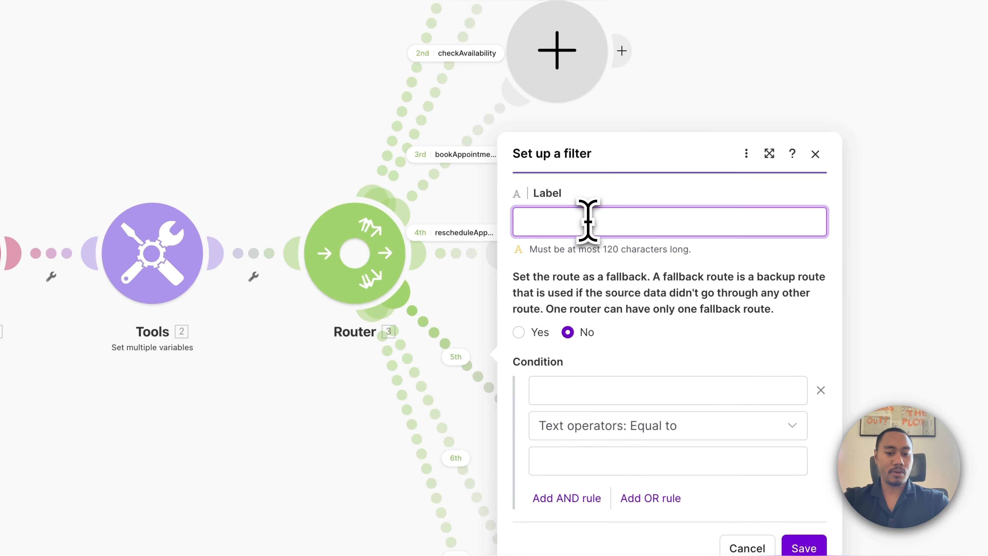
pyautogui.write('cancelAppointment')
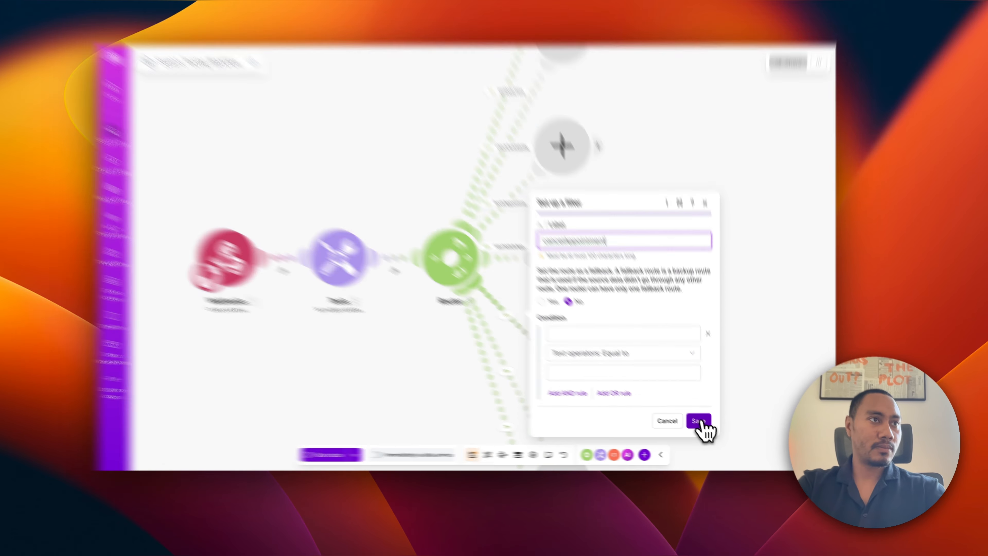
pyautogui.click(699, 421)
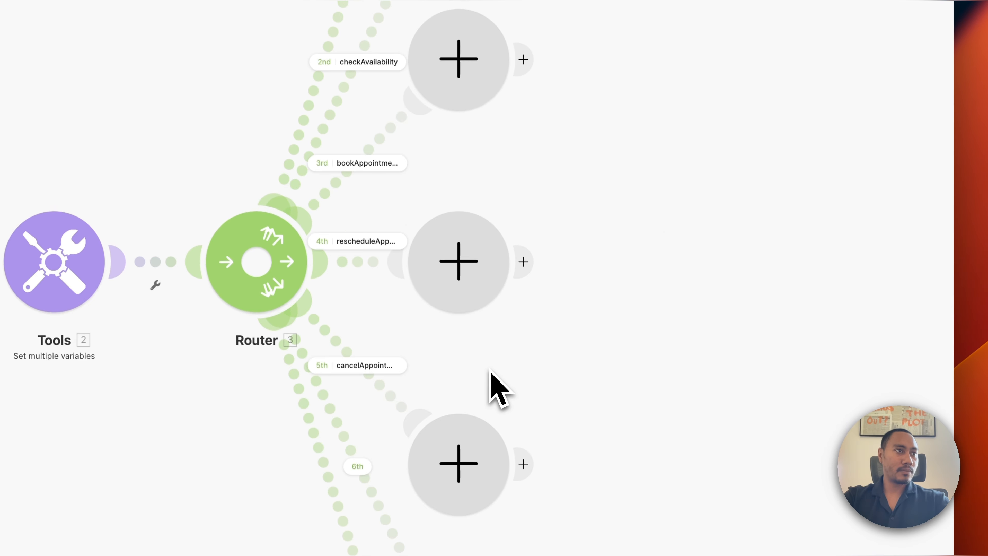
pyautogui.click(420, 322)
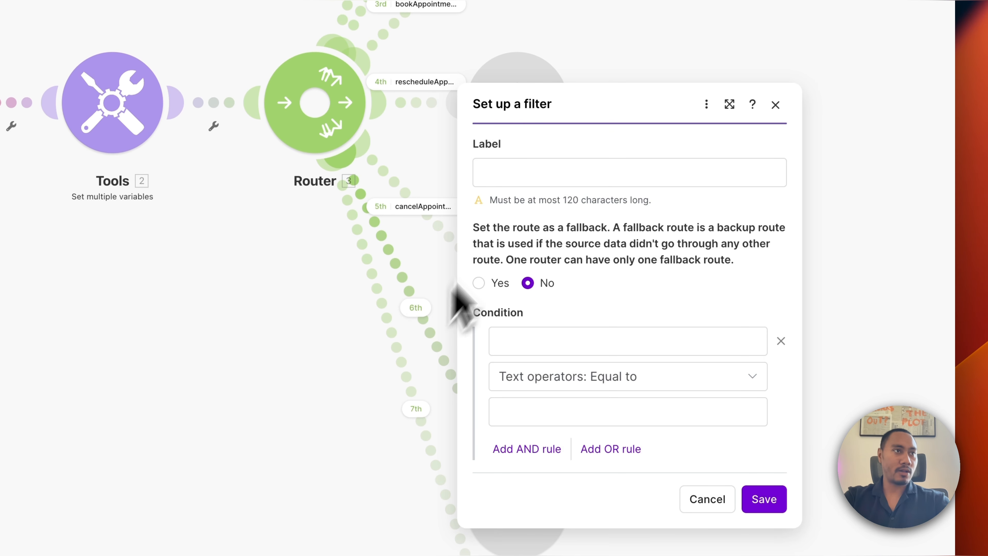
pyautogui.click(509, 172)
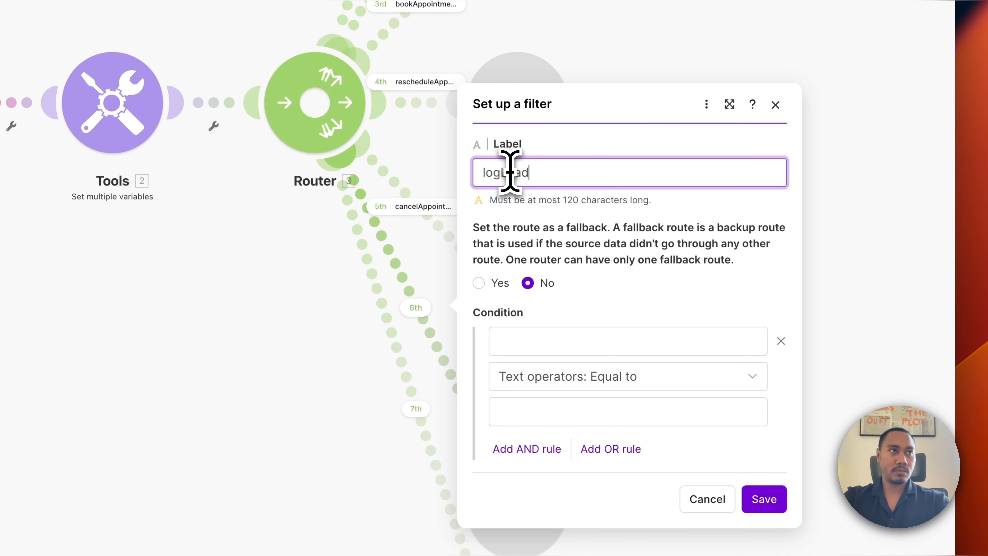
pyautogui.click(764, 499)
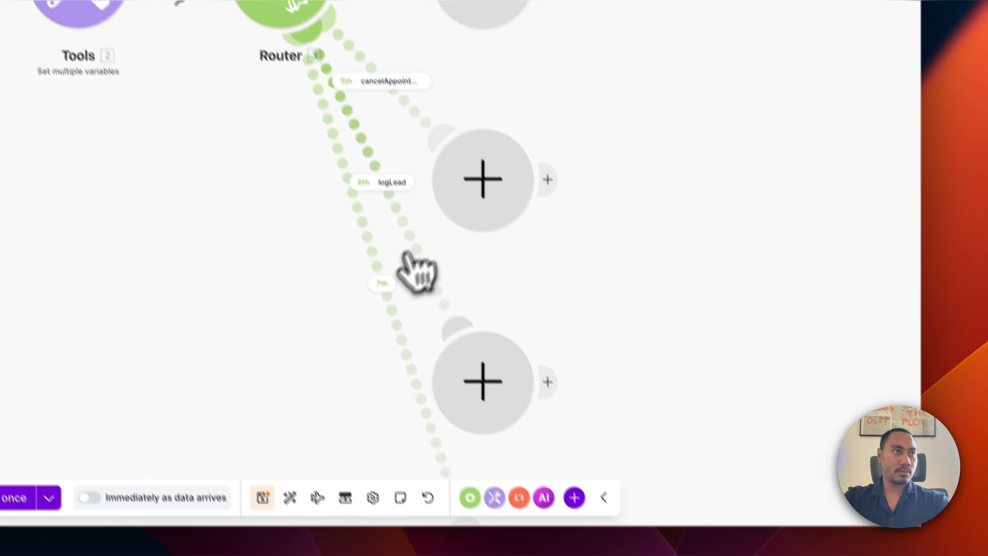
pyautogui.click(413, 267)
pyautogui.click(502, 149)
pyautogui.write('logEmergency')
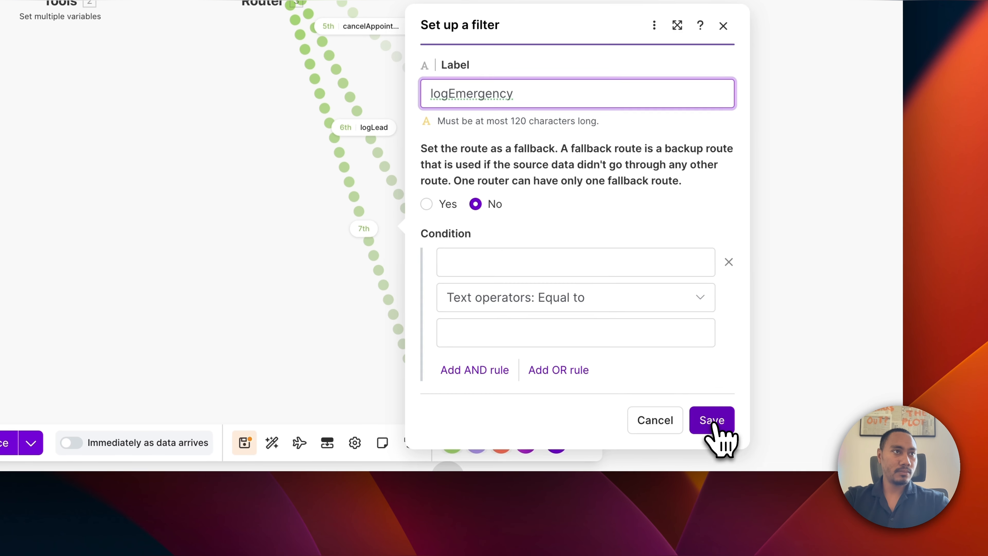
pyautogui.click(771, 543)
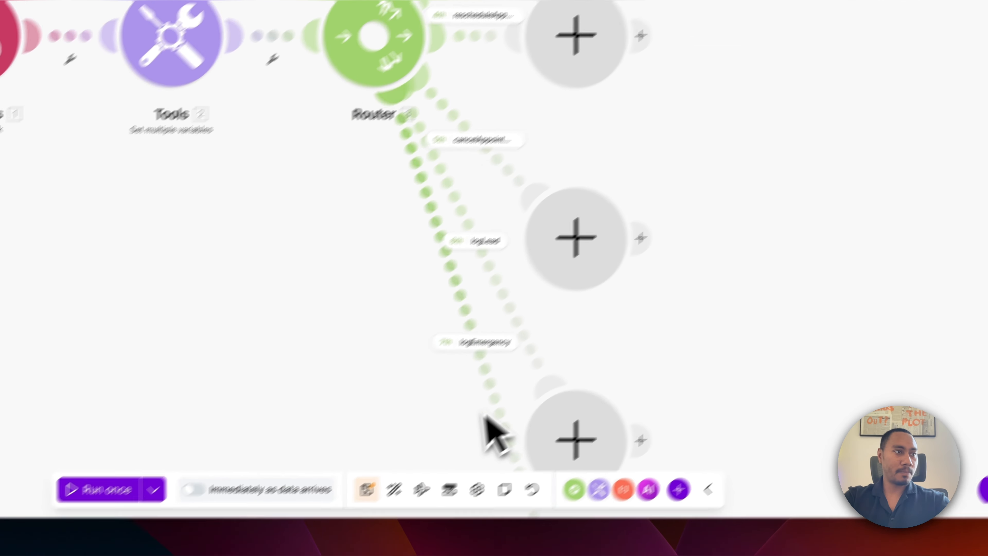
pyautogui.click(366, 491)
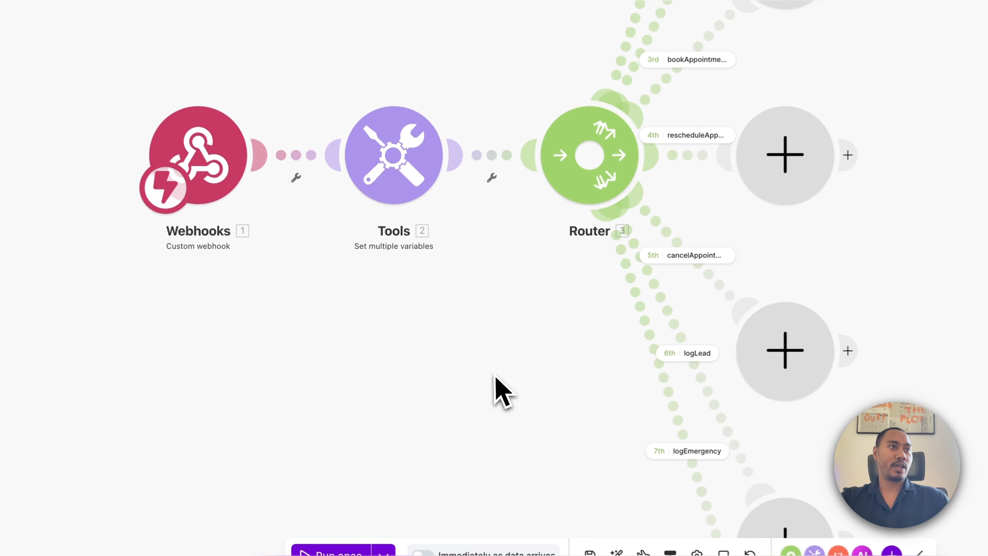
# Run only the Webhooks module so it captures an incoming test bundle.
pyautogui.moveTo(499, 376); pyautogui.dragTo(636, 393)
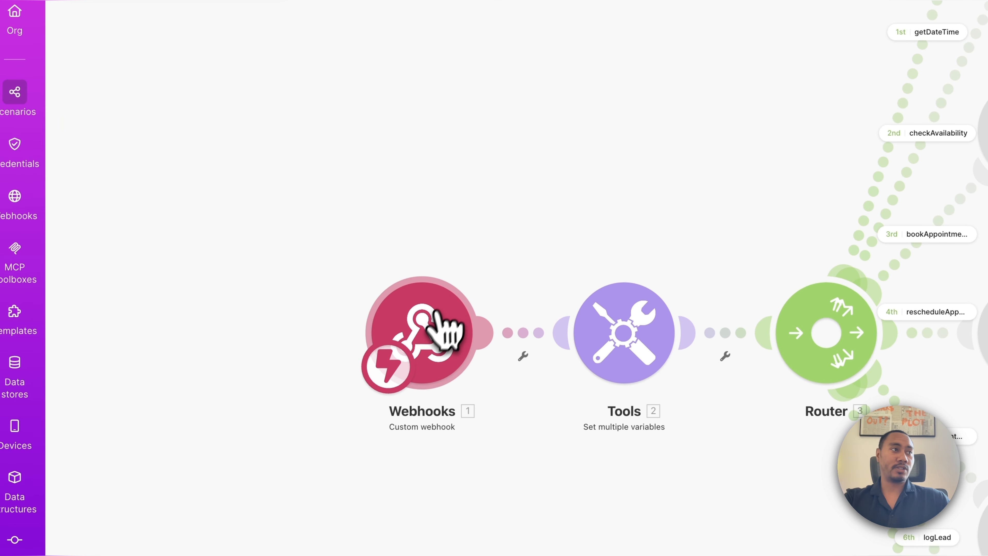
pyautogui.rightClick(348, 264)
pyautogui.click(478, 362)
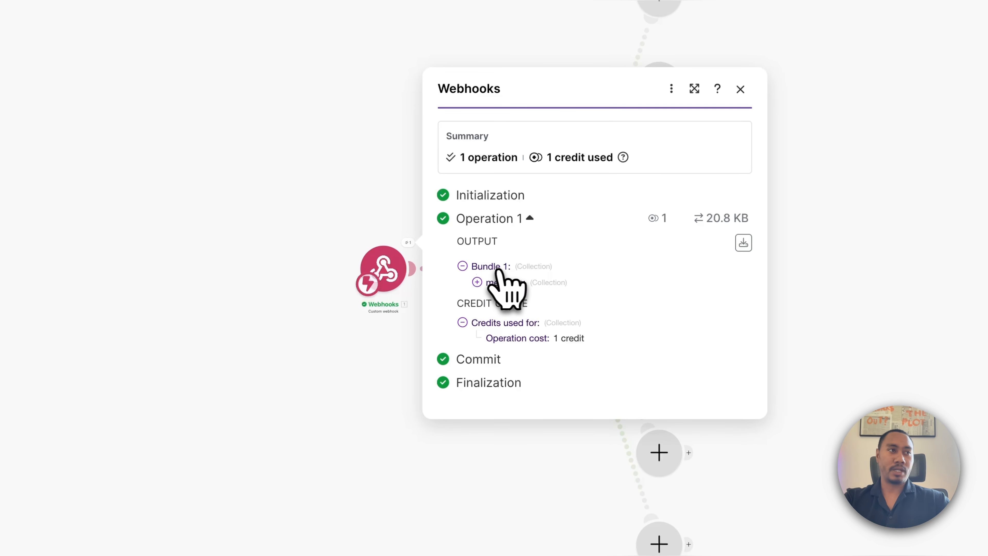
# Trace the bundle's message > toolCalls > 1 > function > arguments to the getDateTime call, then close the output.
pyautogui.click(477, 282)
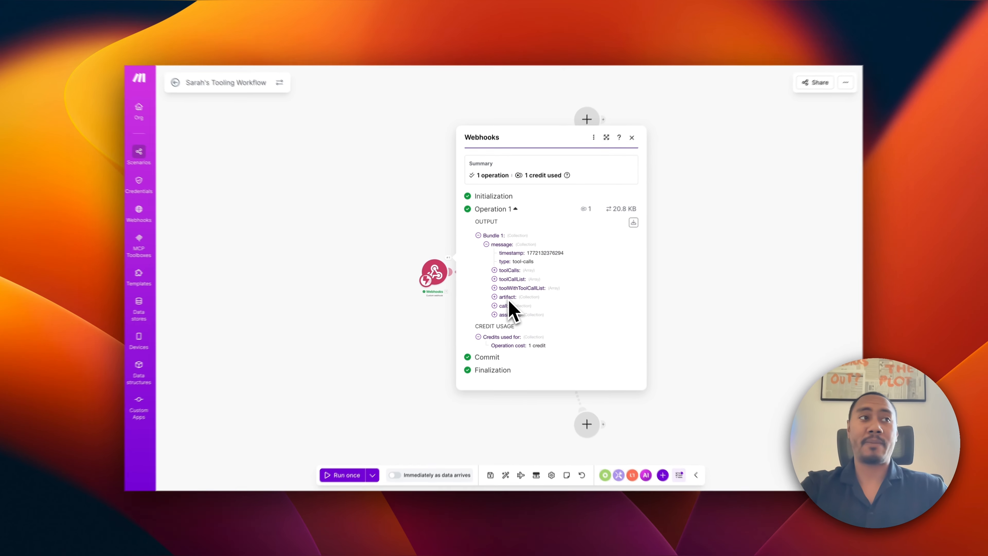
pyautogui.click(494, 270)
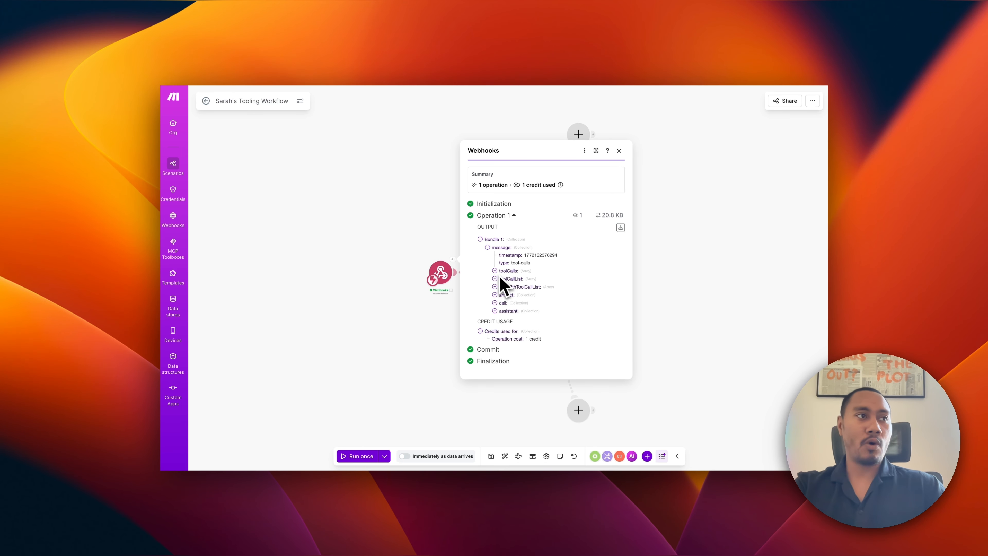
pyautogui.click(489, 270)
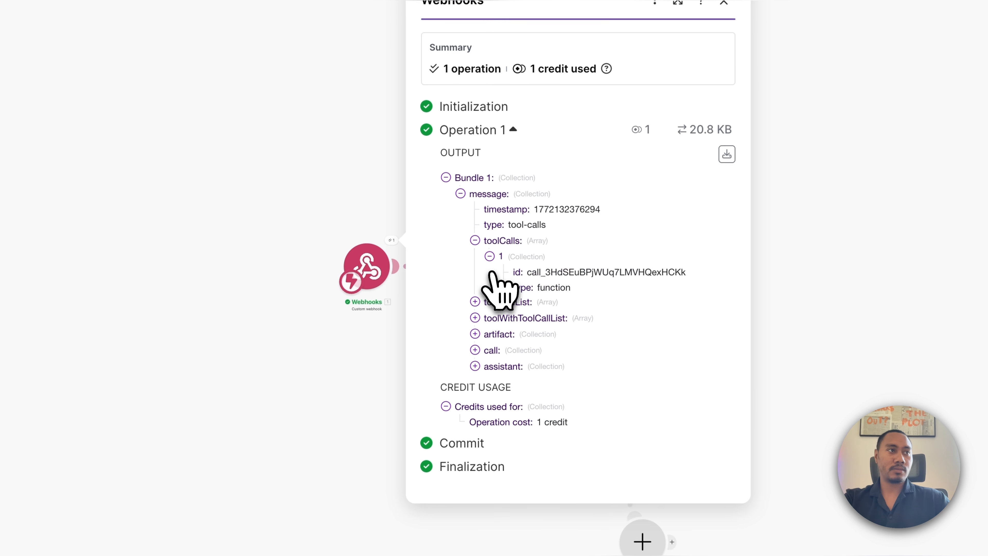
pyautogui.click(505, 295)
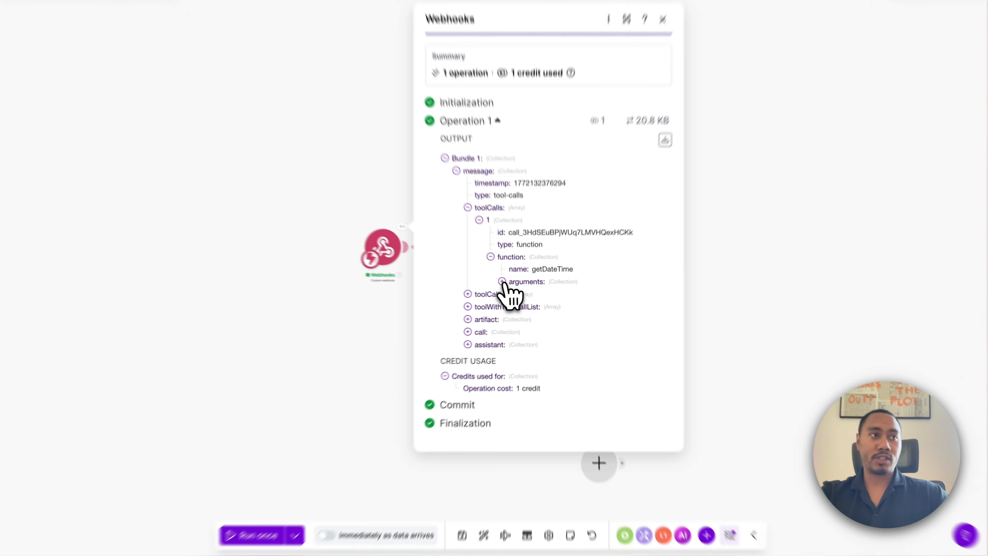
pyautogui.click(532, 294)
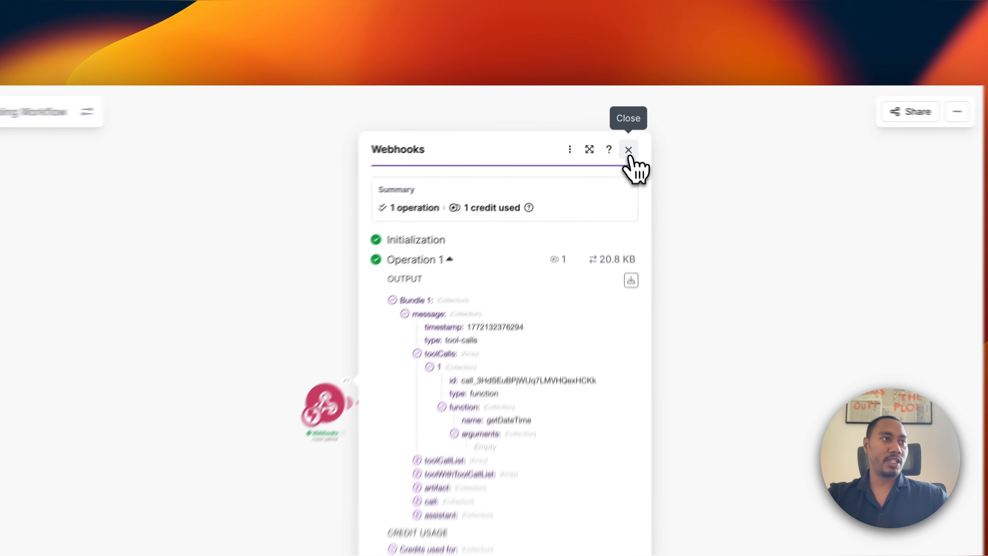
pyautogui.click(619, 124)
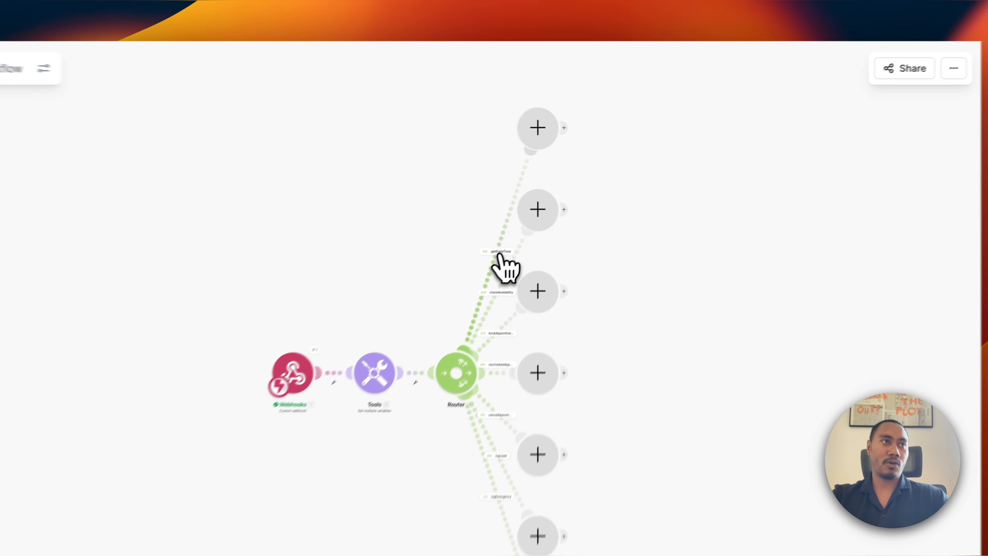
# Set the getDateTime route filter to toolCalls[].function.name Equal to 'getDateTime' and save it.
pyautogui.click(557, 204)
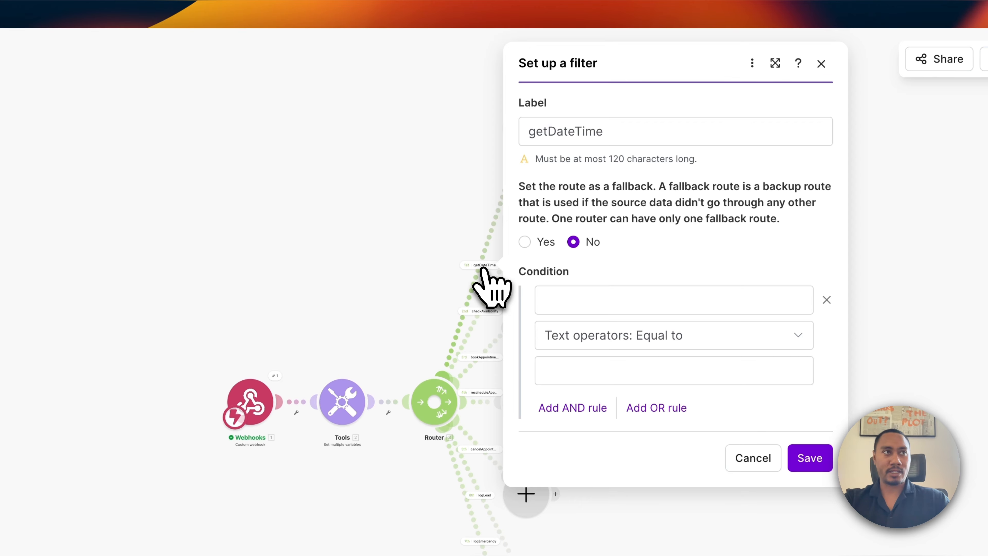
pyautogui.click(584, 302)
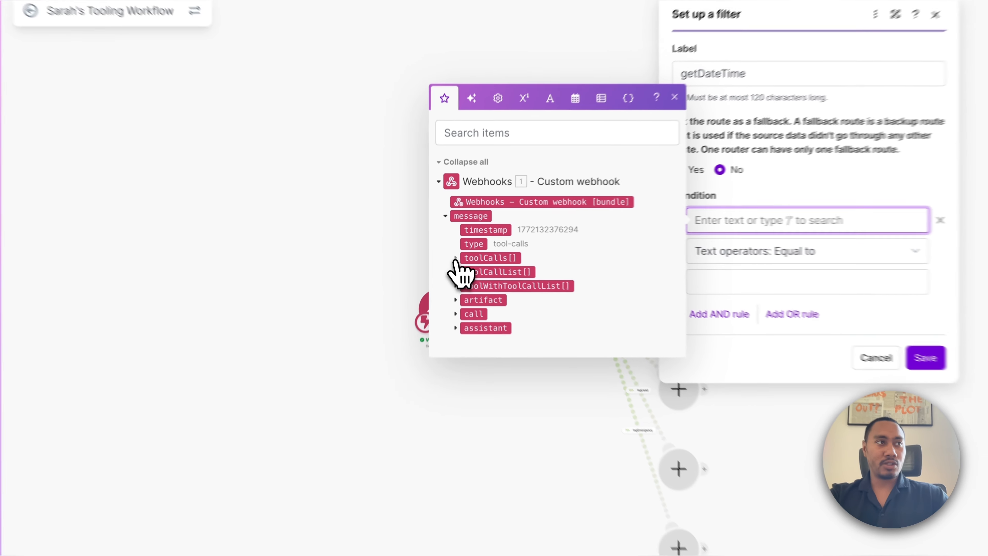
pyautogui.click(451, 243)
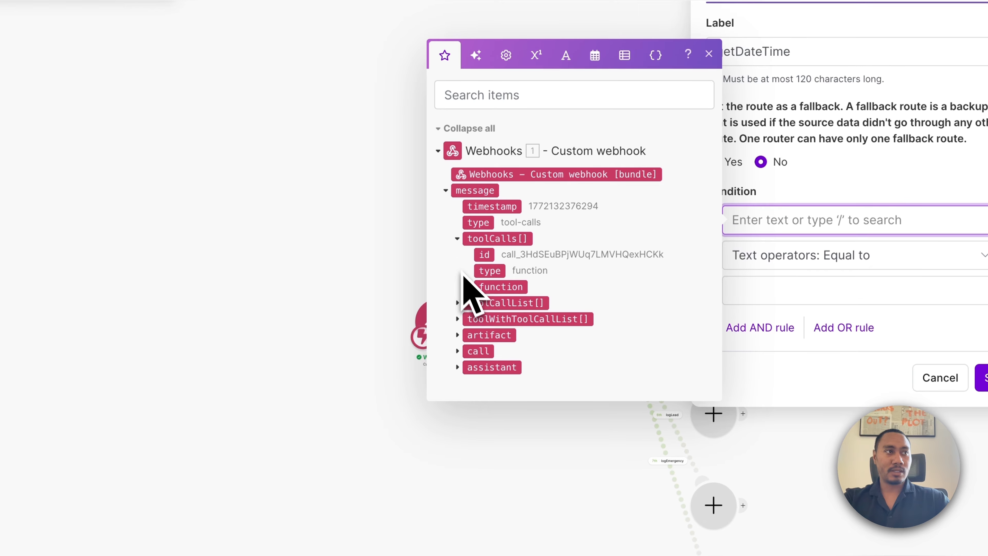
pyautogui.click(469, 287)
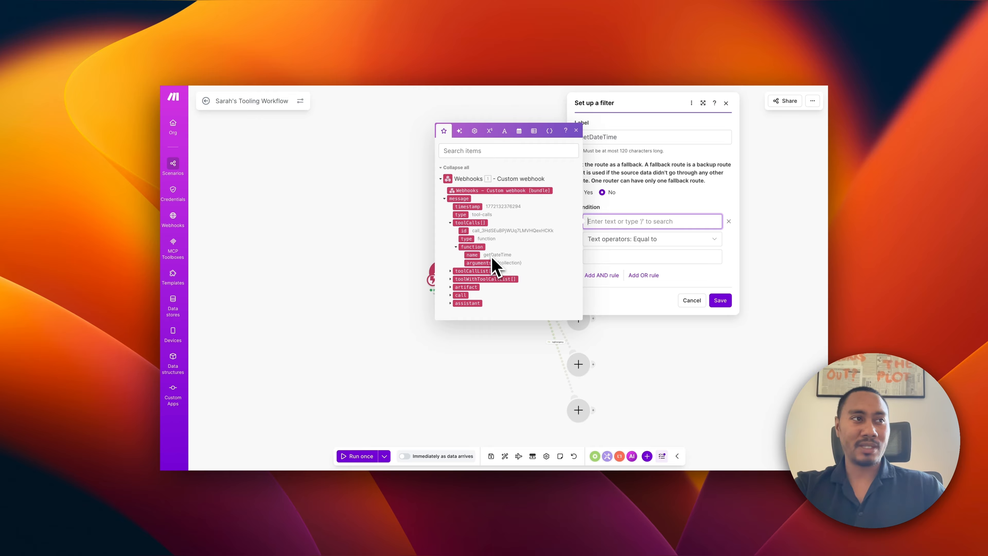
pyautogui.moveTo(479, 256); pyautogui.dragTo(611, 224)
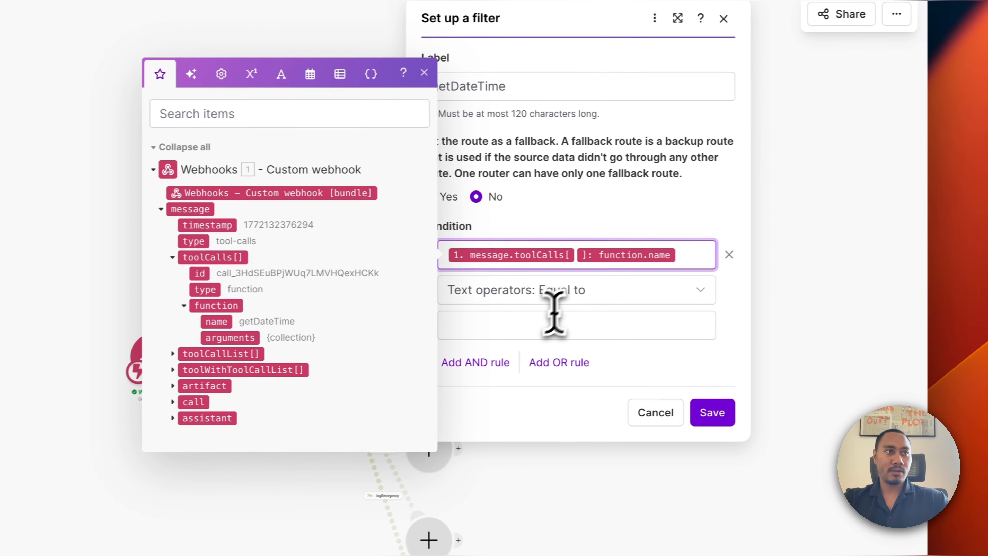
pyautogui.click(546, 325)
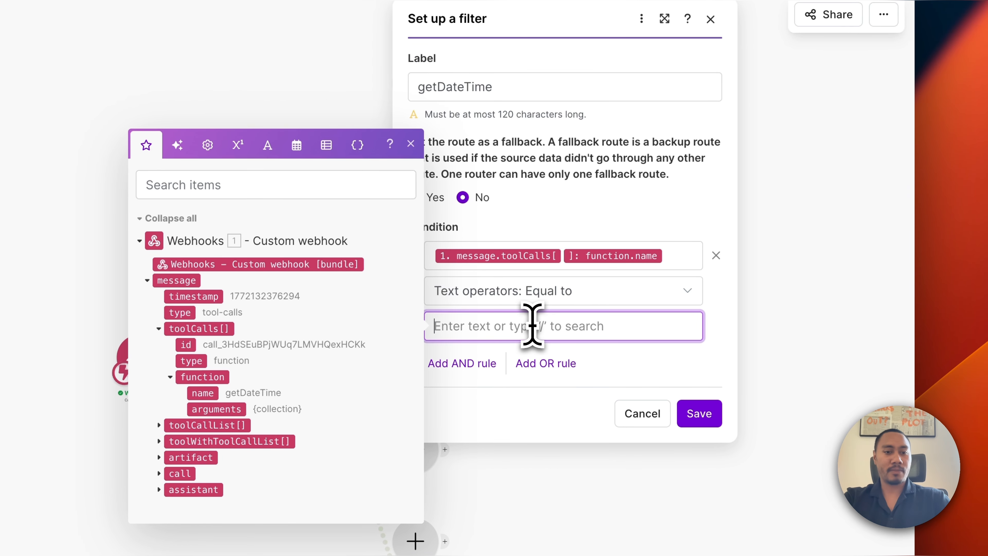
pyautogui.write('getDateTime')
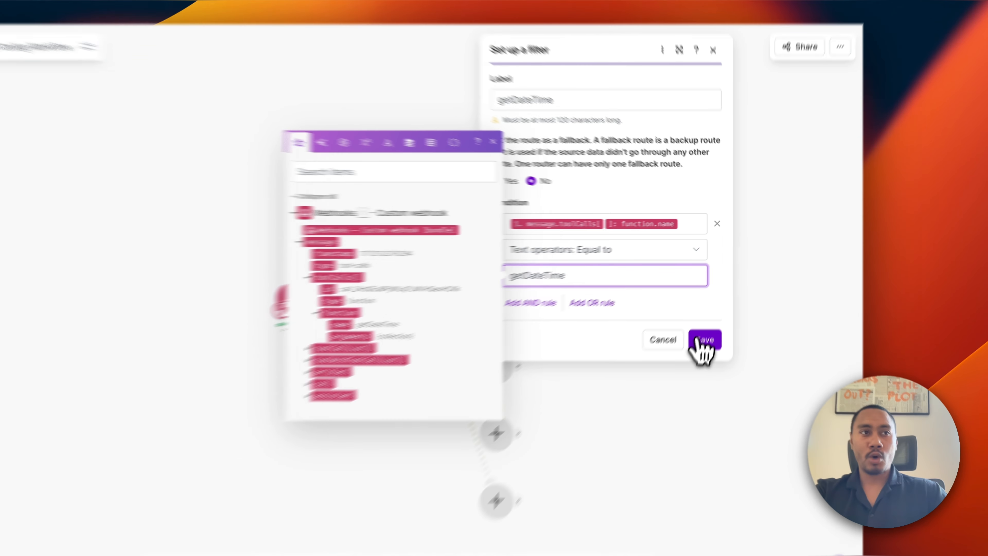
pyautogui.click(720, 300)
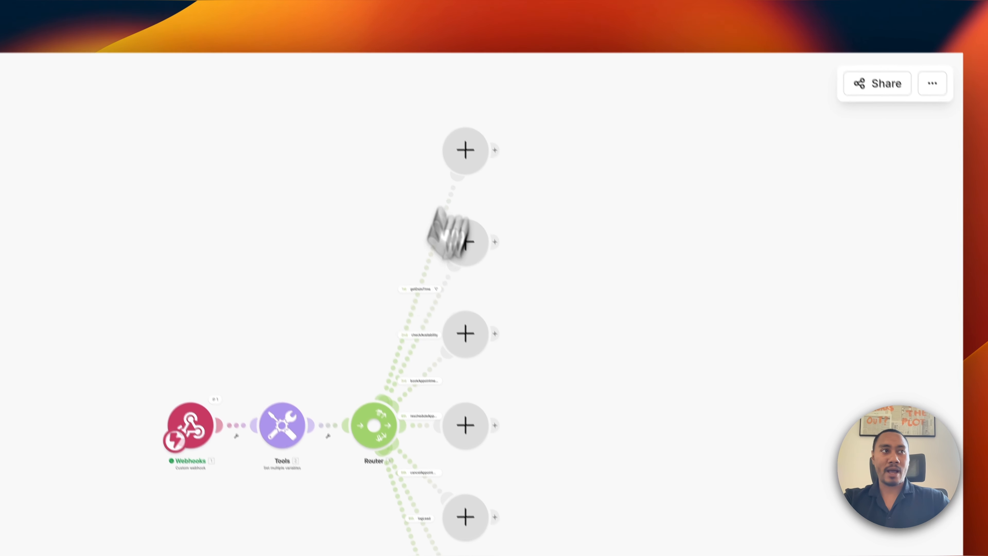
pyautogui.click(448, 310)
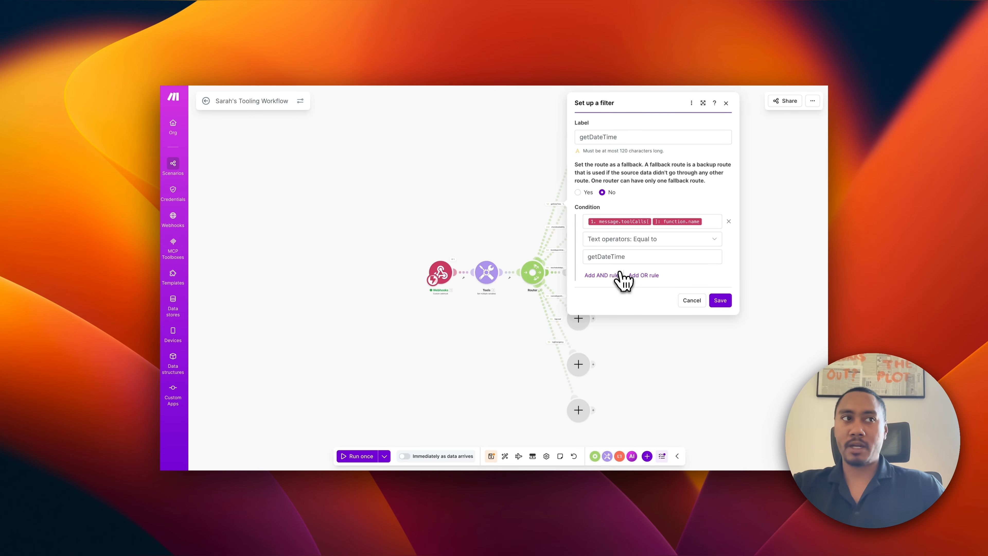
pyautogui.click(720, 300)
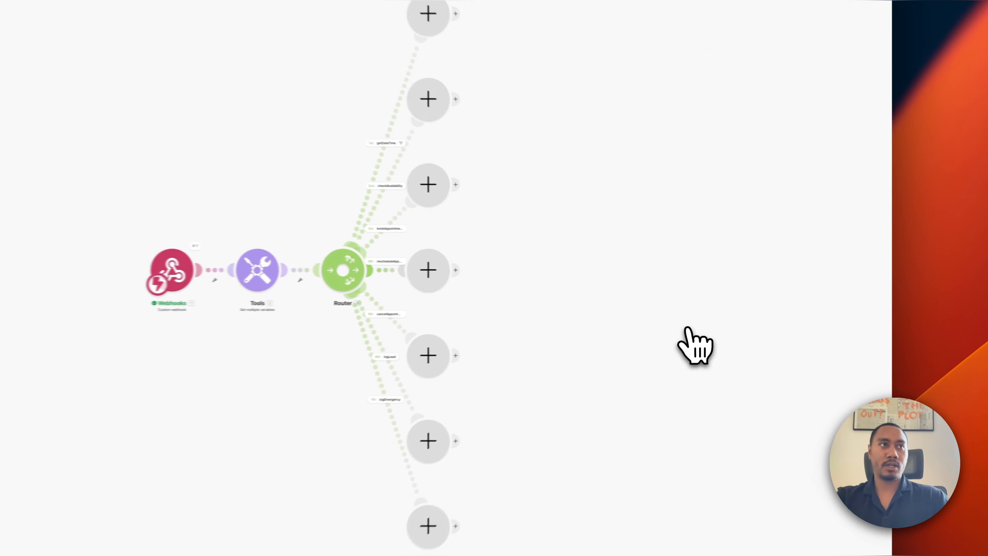
# Add a Tools Set variable module to the getDateTime route with the variable name currentDateTime.
pyautogui.click(474, 180)
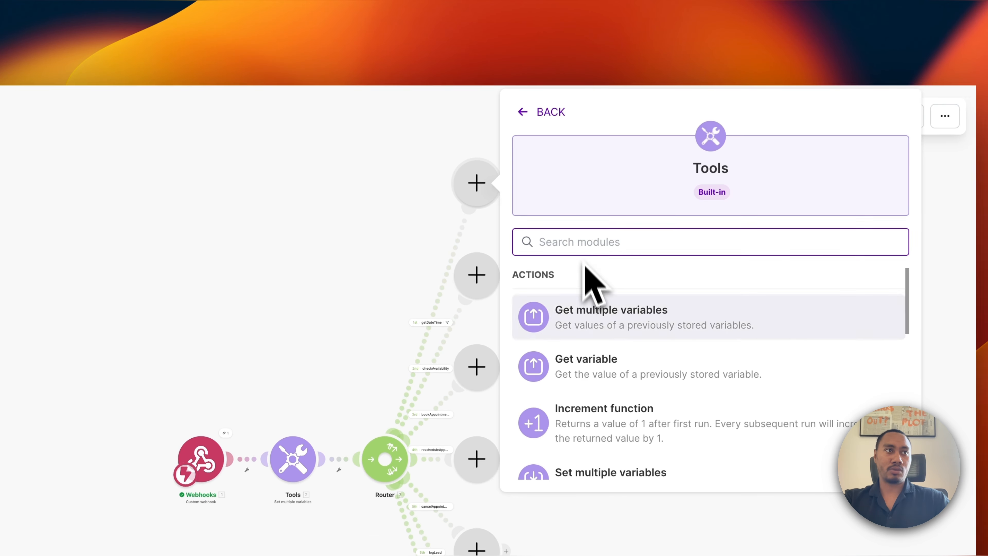
pyautogui.scroll(-2, 599, 400)
pyautogui.scroll(2, 557, 397)
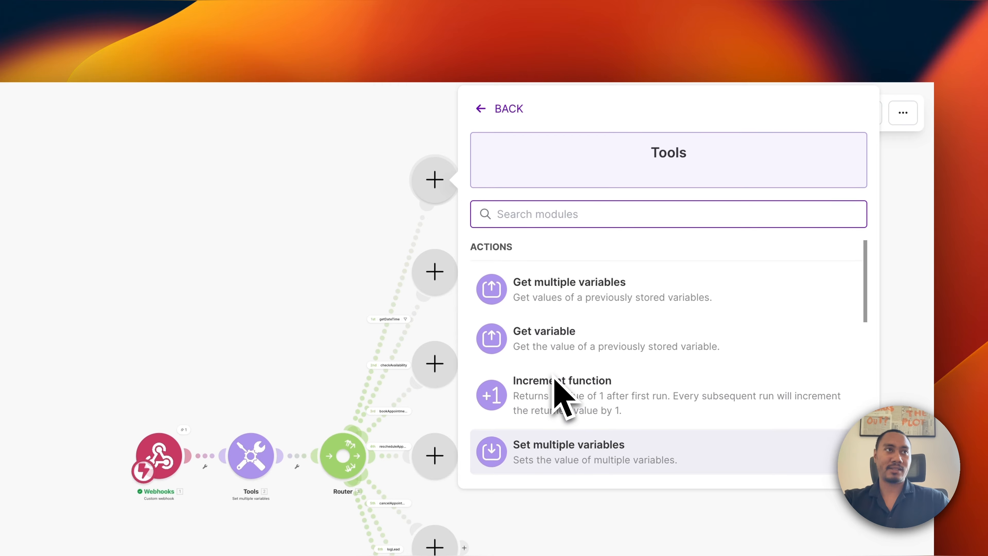
pyautogui.scroll(-3, 562, 393)
pyautogui.click(552, 363)
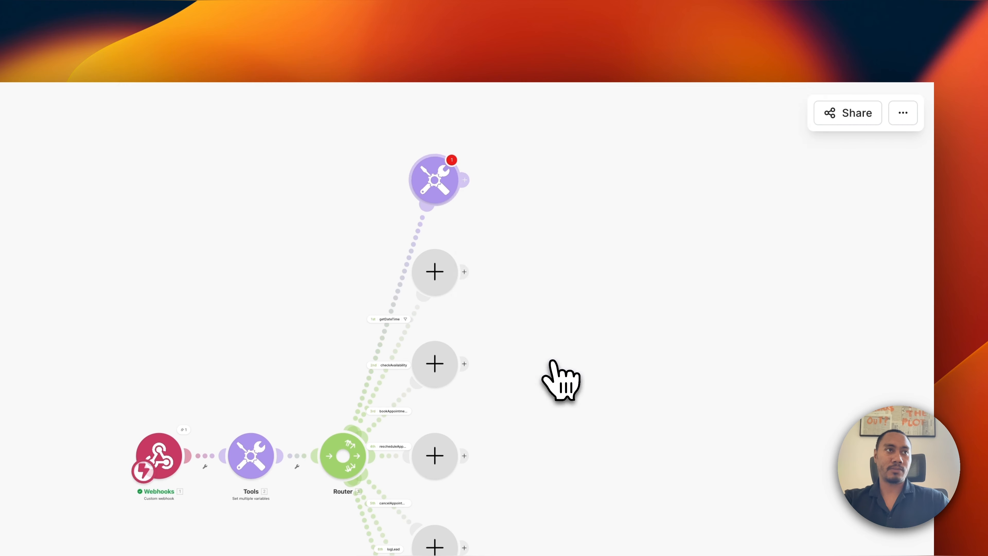
pyautogui.click(550, 183)
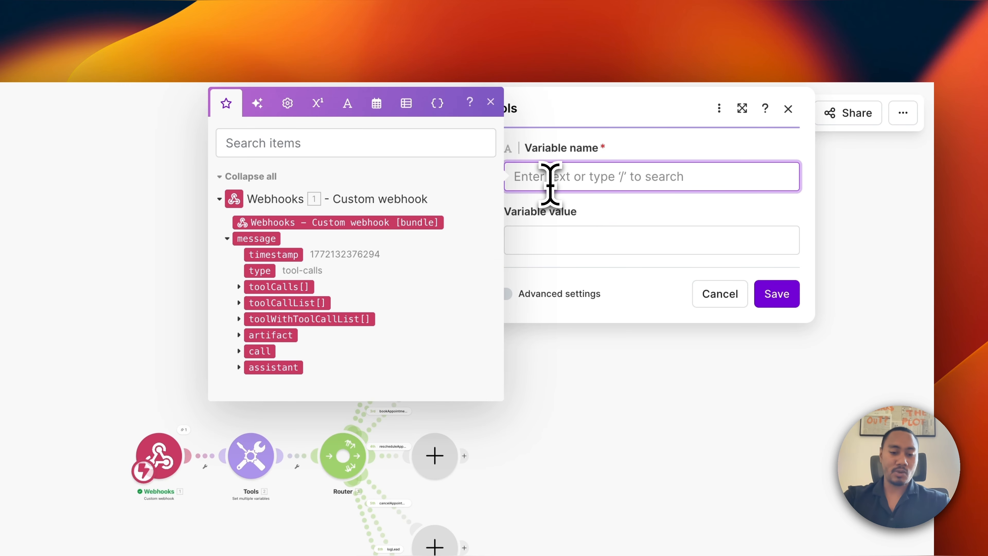
pyautogui.write('d')
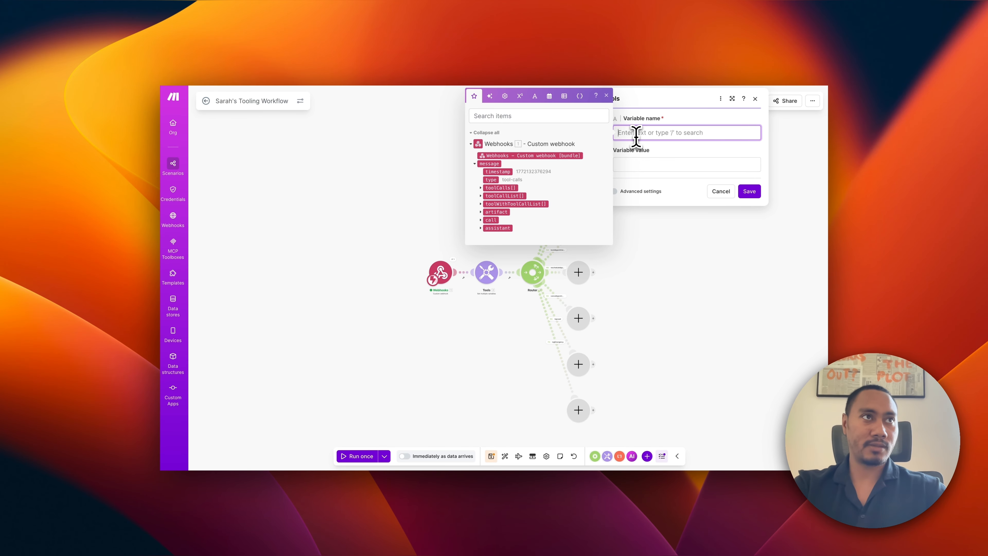
pyautogui.write('currentDa')
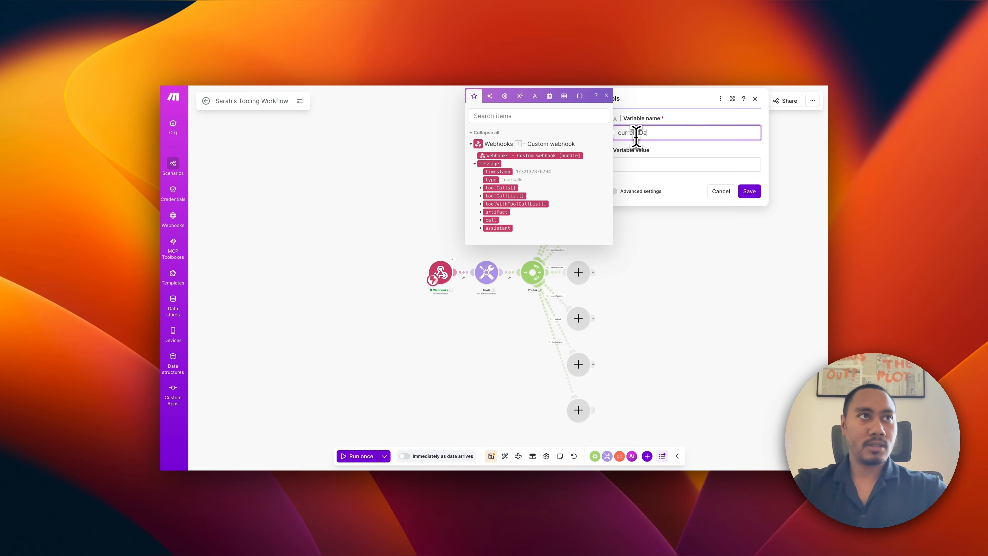
pyautogui.write('teTim')
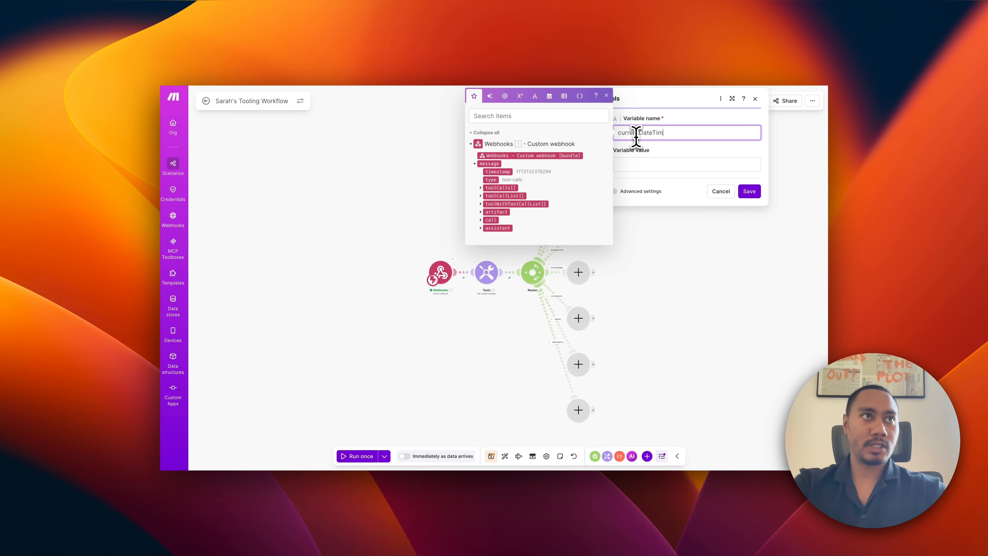
pyautogui.write('e')
# Set the variable value to formatDate(now; MM/DD/YYYY hh:mm A) and save the module.
pyautogui.click(654, 165)
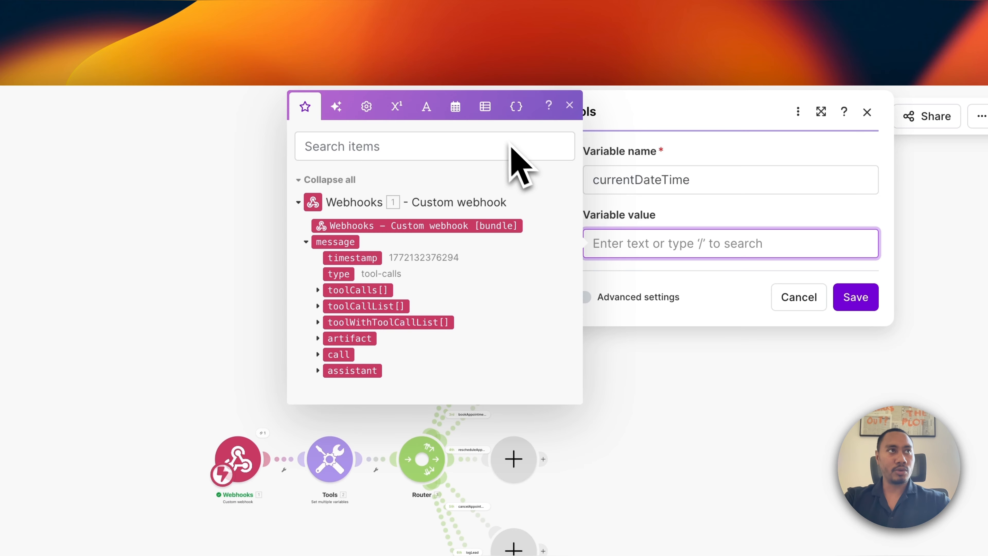
pyautogui.click(456, 107)
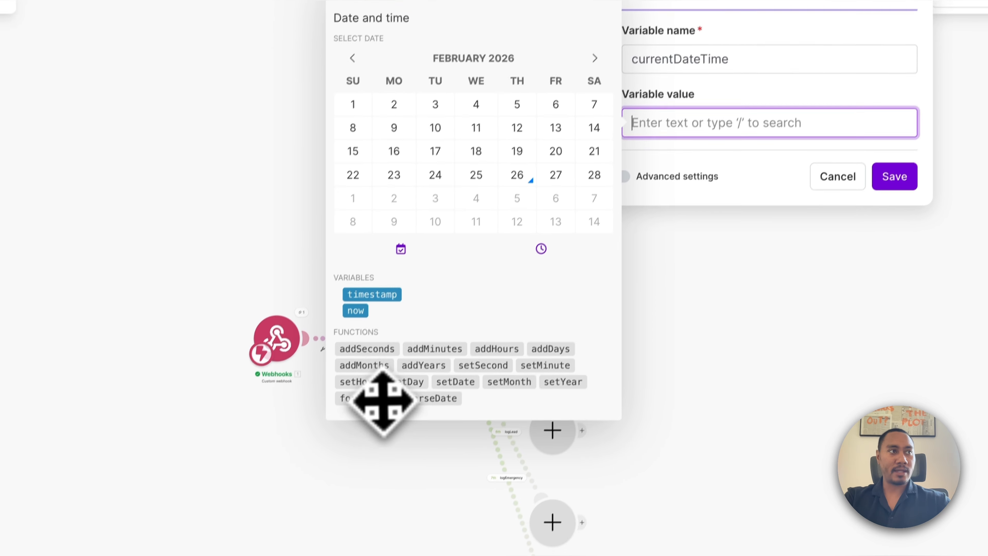
pyautogui.click(383, 401)
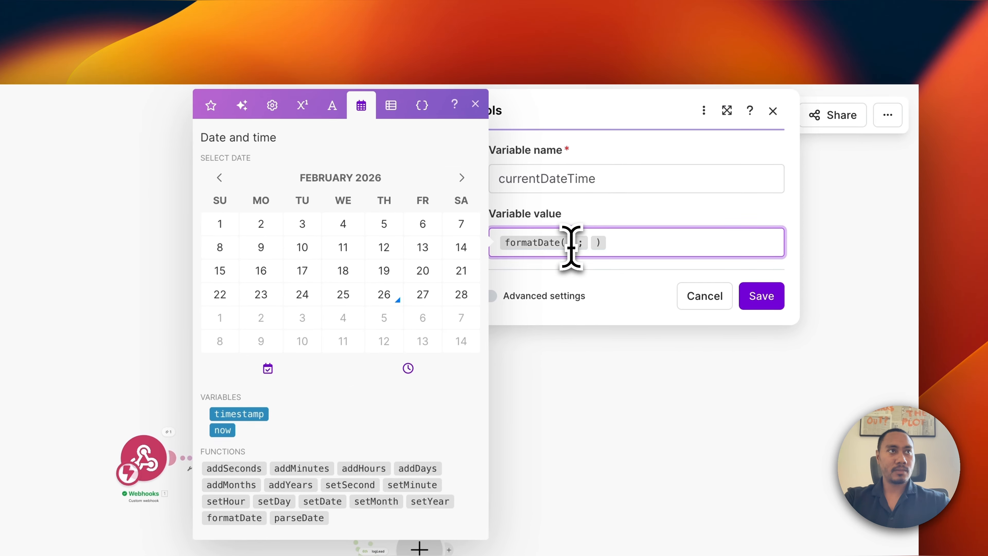
pyautogui.click(571, 245)
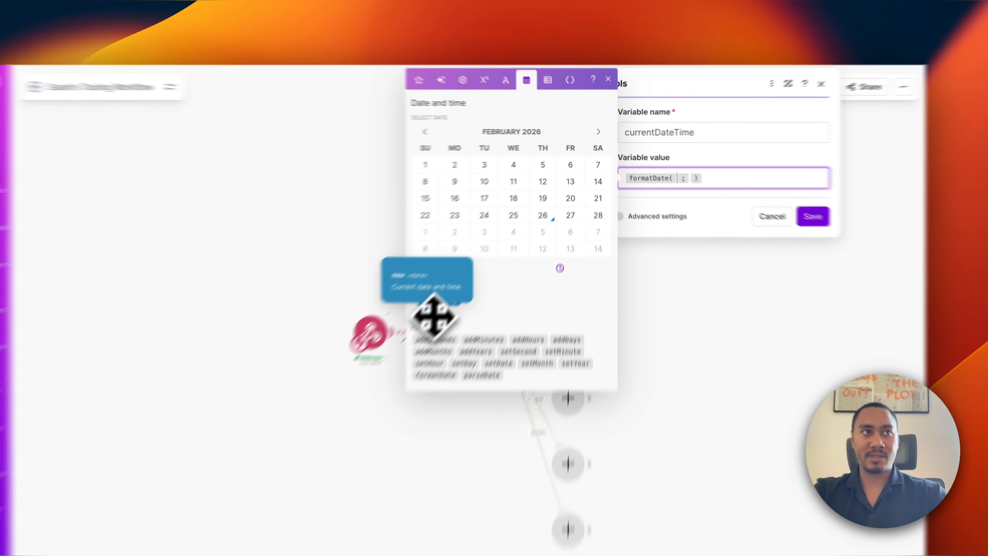
pyautogui.click(431, 315)
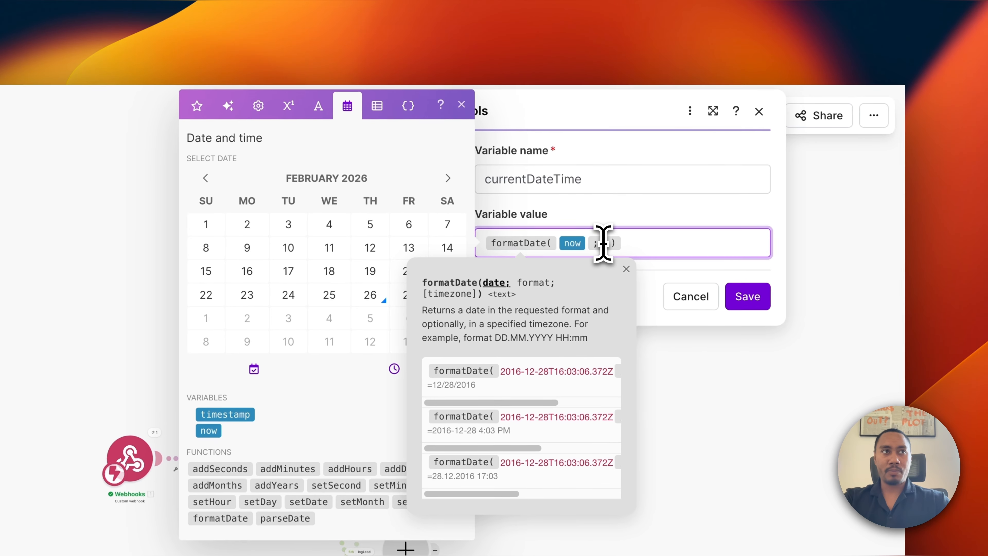
pyautogui.click(603, 243)
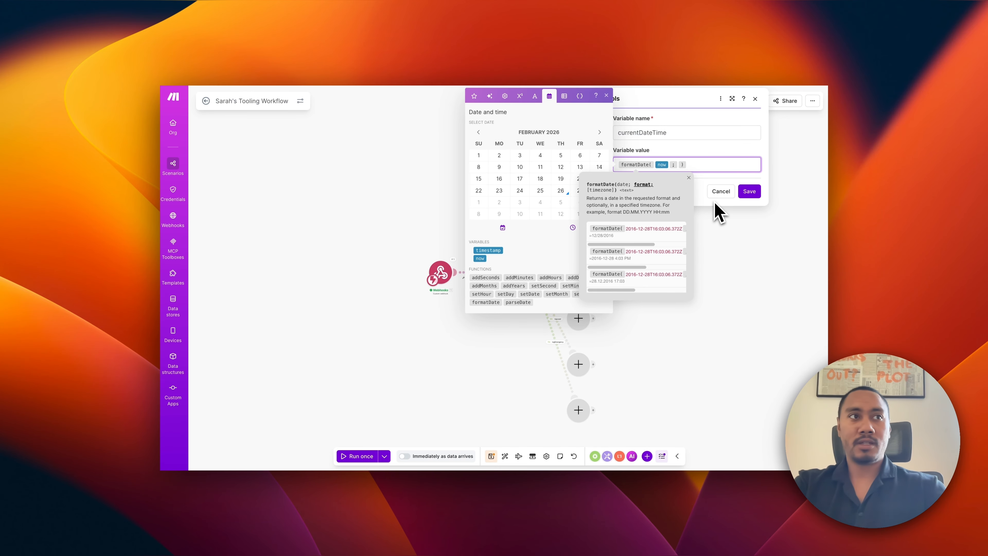
pyautogui.hscroll(5, 637, 256)
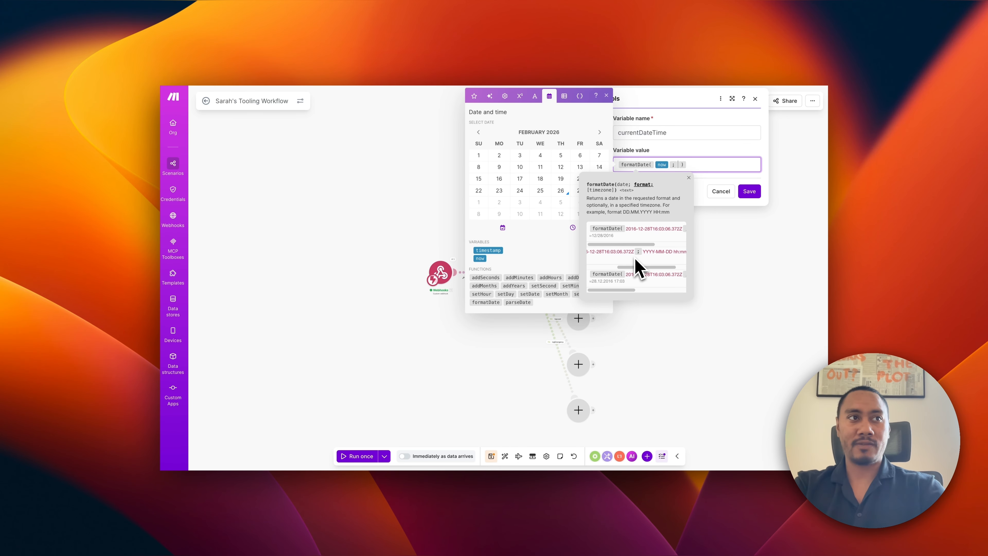
pyautogui.hscroll(-5, 640, 268)
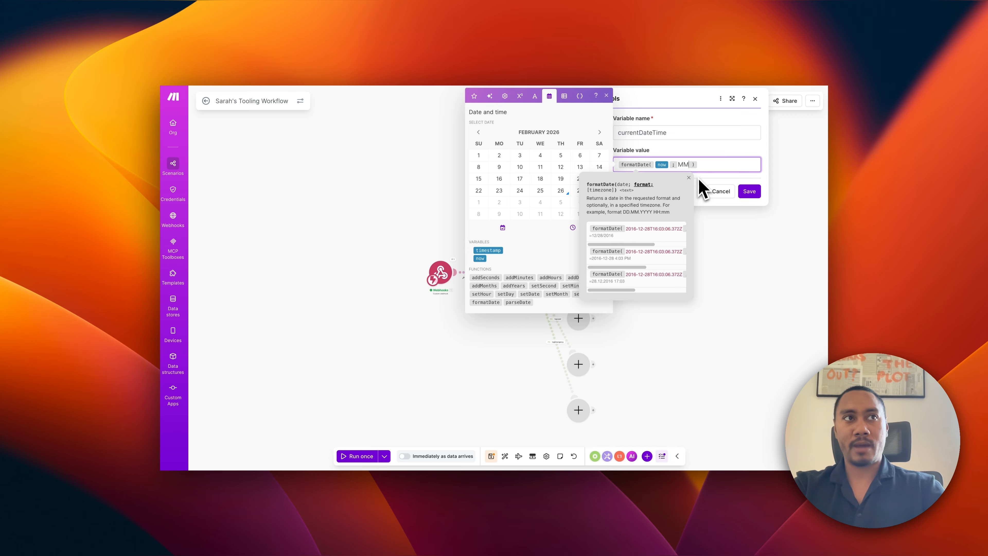
pyautogui.write('/')
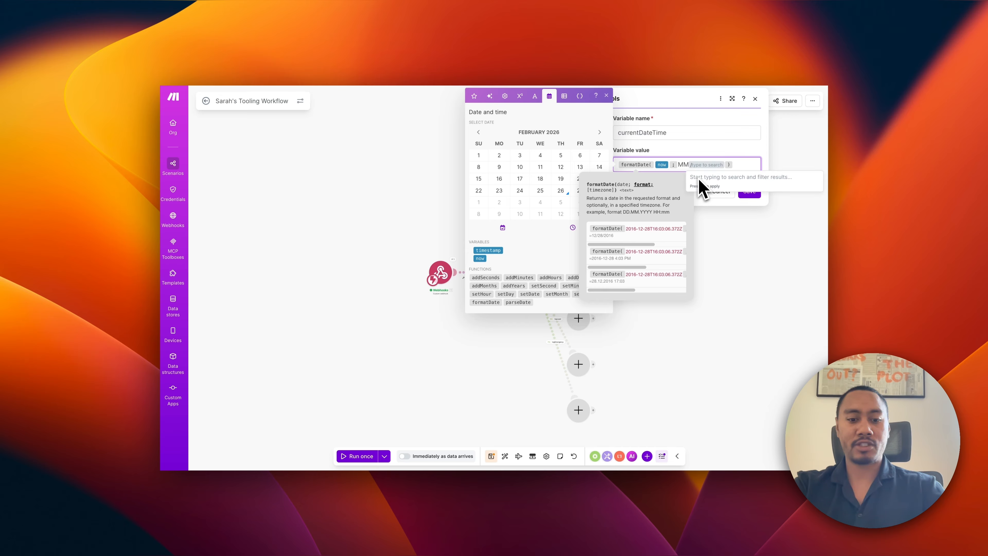
pyautogui.write('DD')
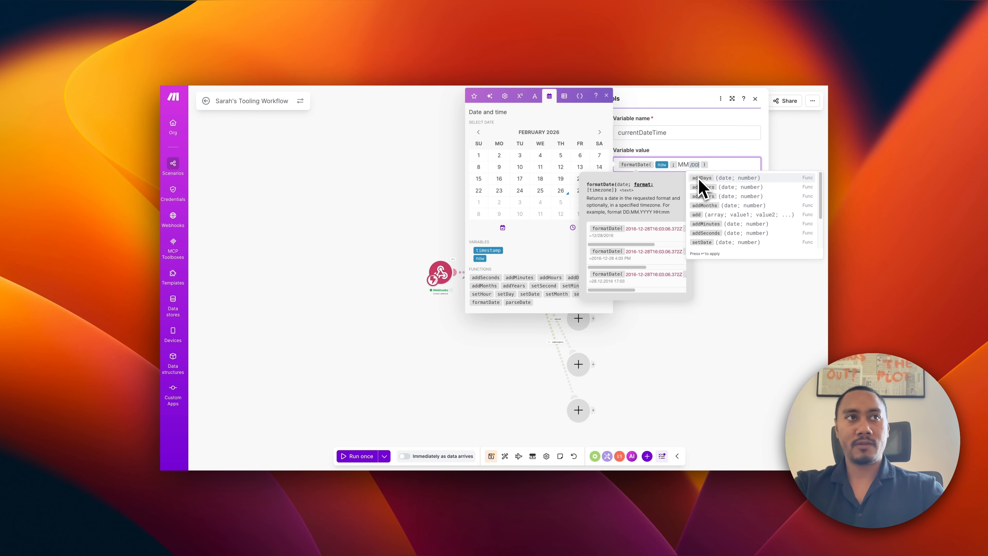
pyautogui.write('/YYYY hh:mm A')
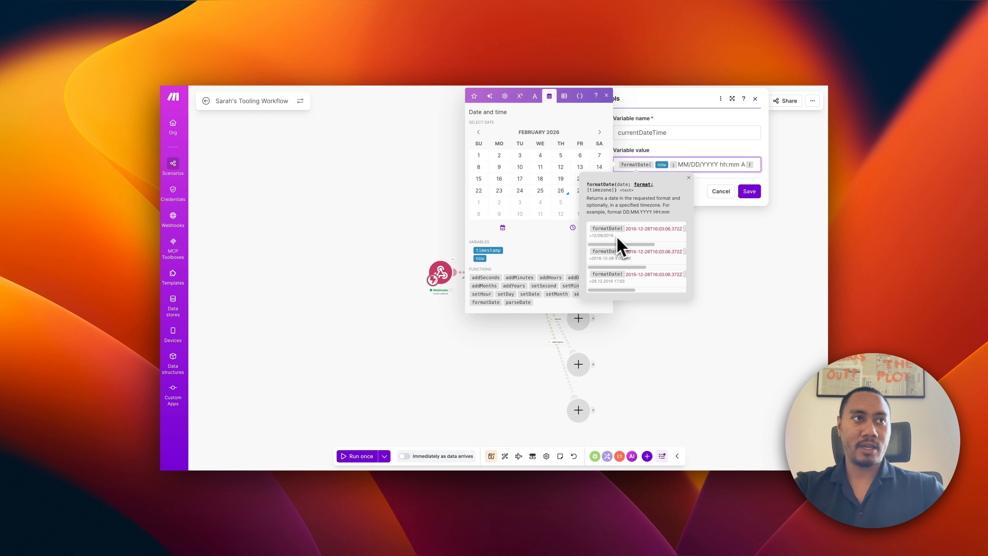
pyautogui.hscroll(3, 619, 241)
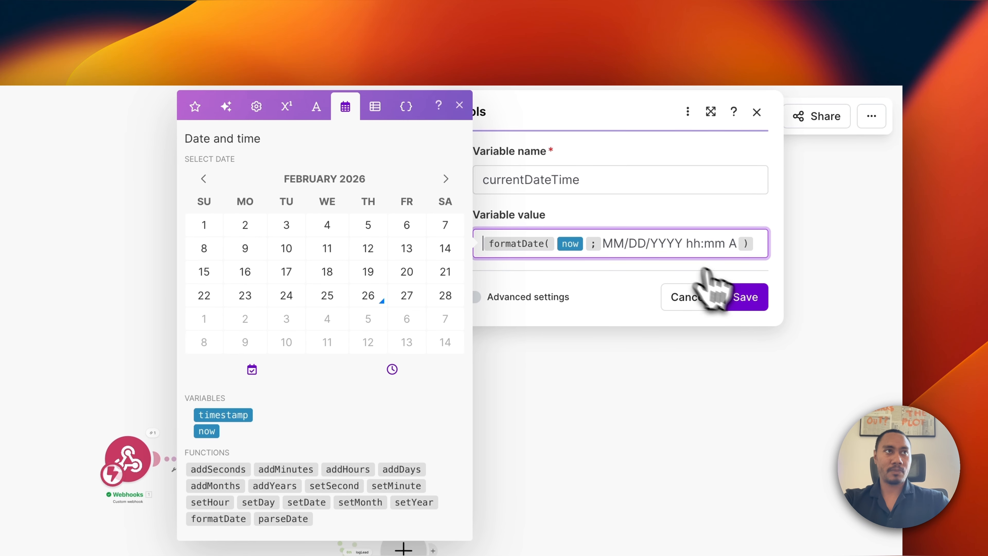
pyautogui.click(745, 298)
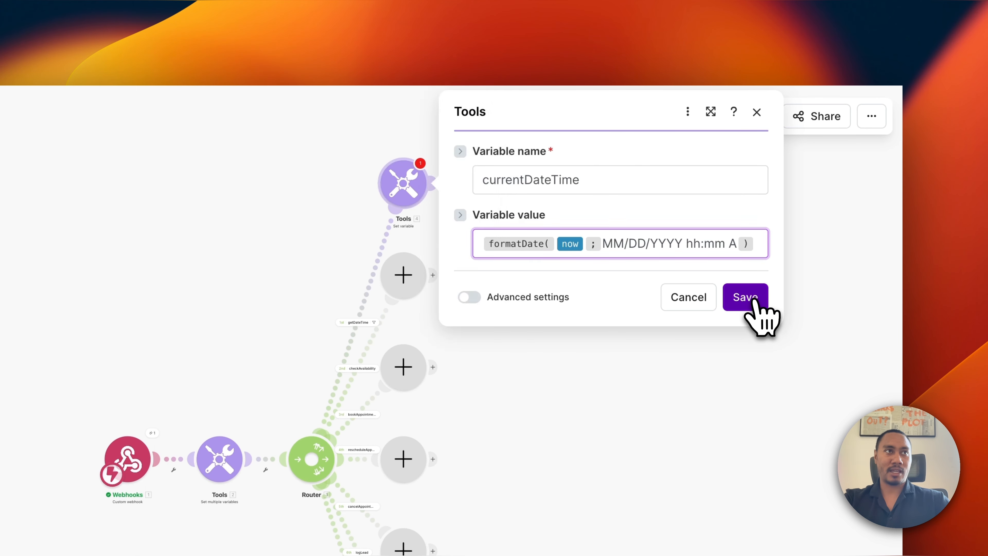
# Append a Webhook response module with status 200 after the Set variable step and start the Body with '{'.
pyautogui.click(435, 182)
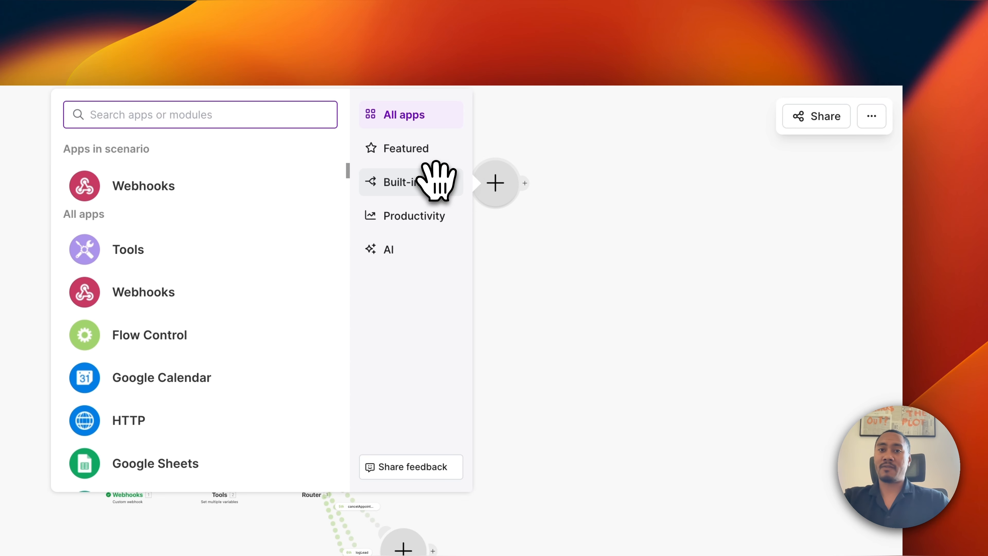
pyautogui.click(171, 187)
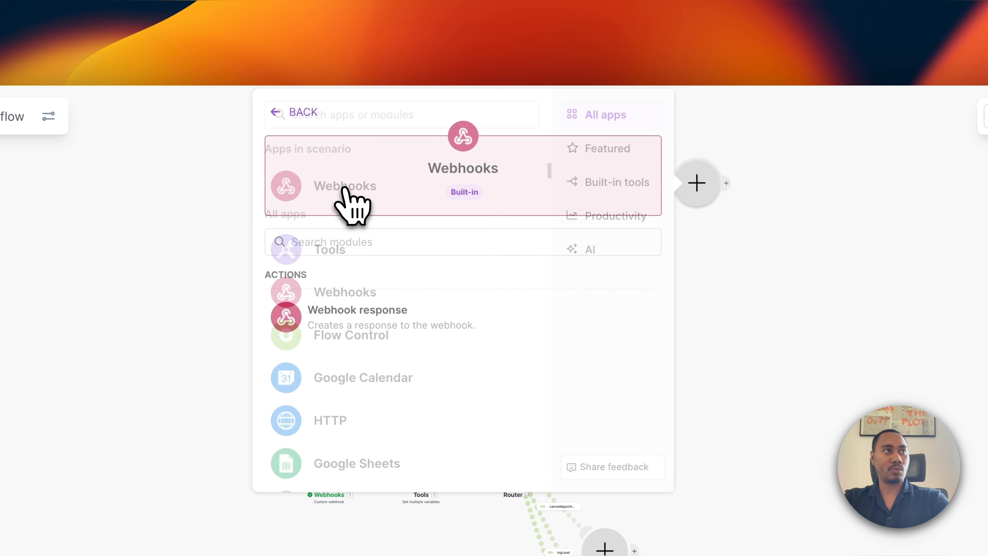
pyautogui.click(356, 312)
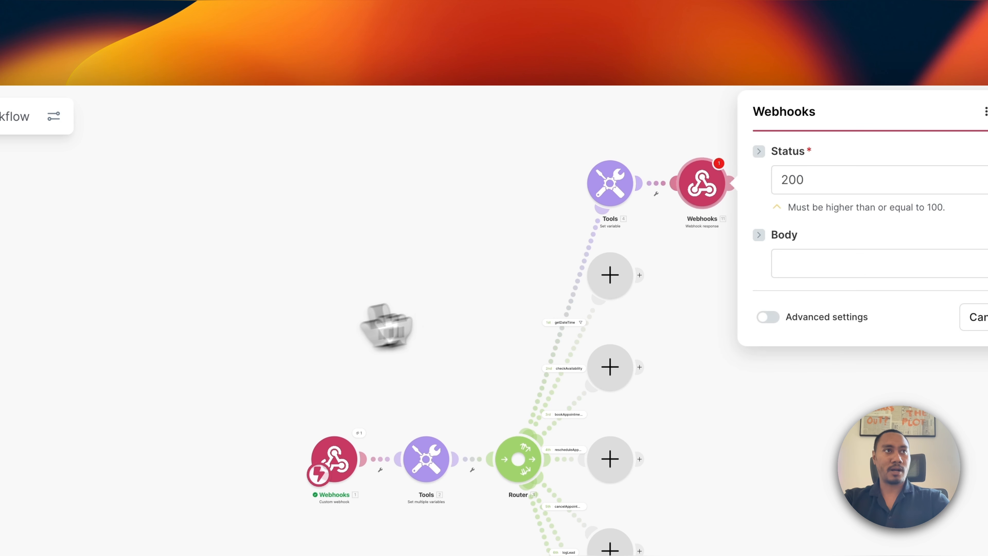
pyautogui.click(647, 264)
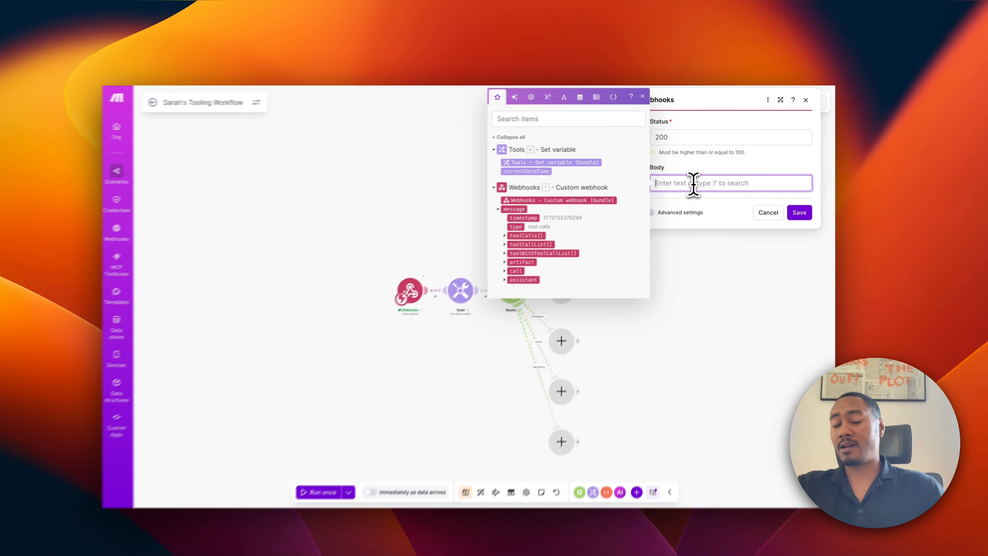
pyautogui.write('{')
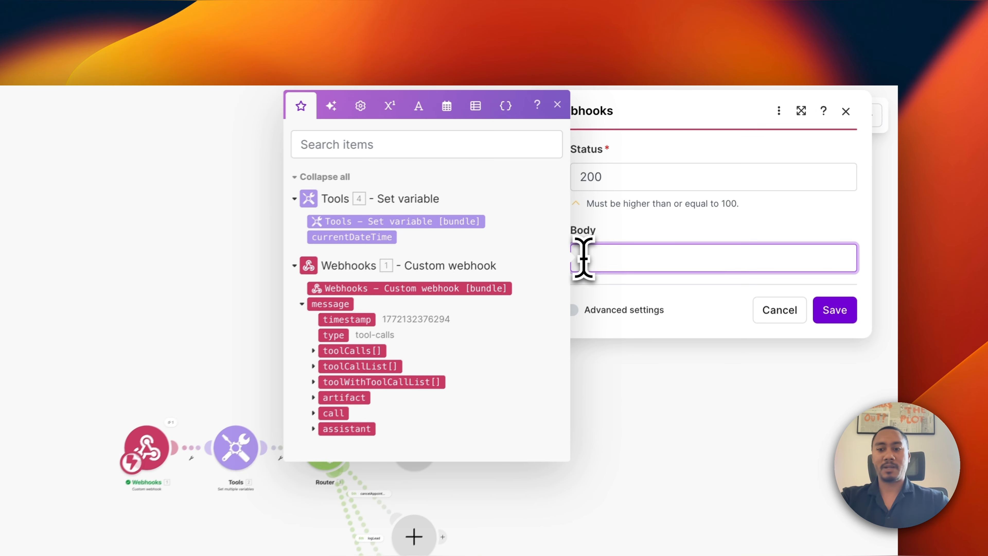
# Lay out the outer braces and begin the "results" array in the Body.
pyautogui.press('Return')
pyautogui.press('Return')
pyautogui.write('}')
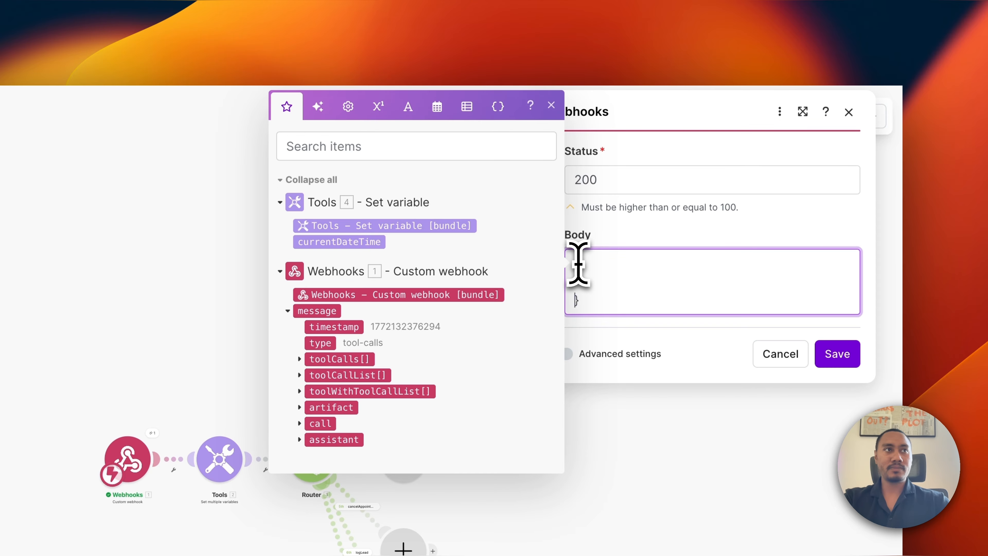
pyautogui.click(599, 283)
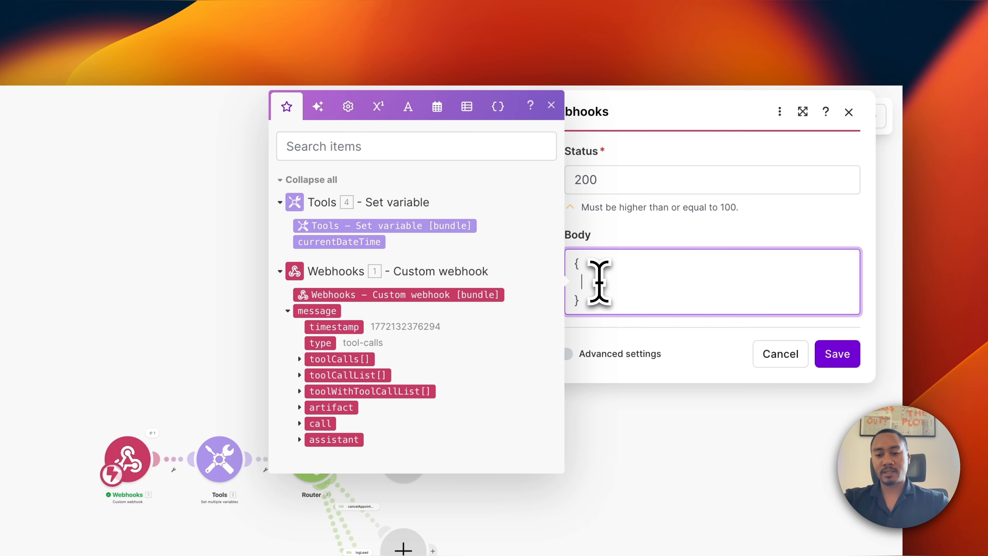
pyautogui.write('"results":')
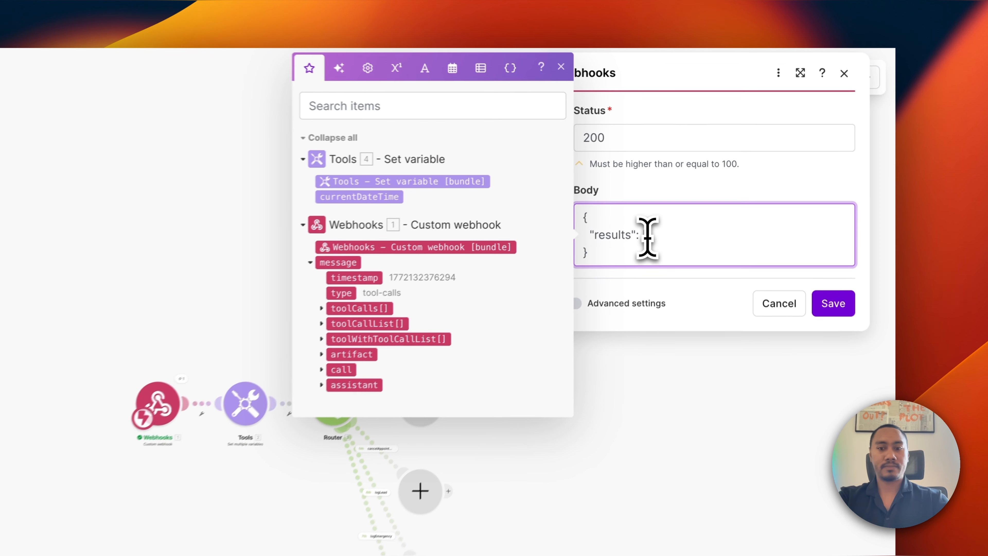
pyautogui.press('Return')
pyautogui.press('Return')
pyautogui.press('Return')
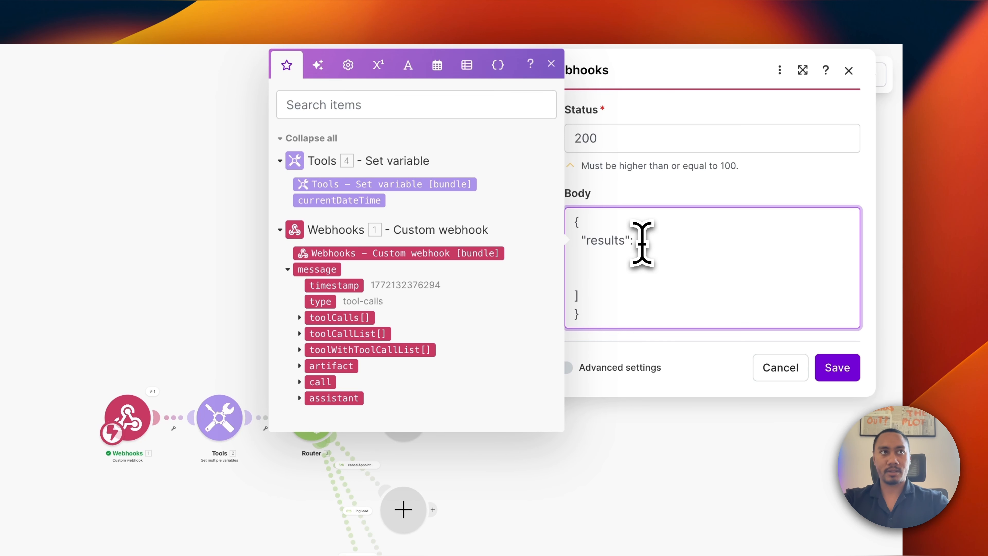
# Add the inner object with empty "toolCallId" and "result" fields, tidying line breaks and indentation.
pyautogui.click(627, 267)
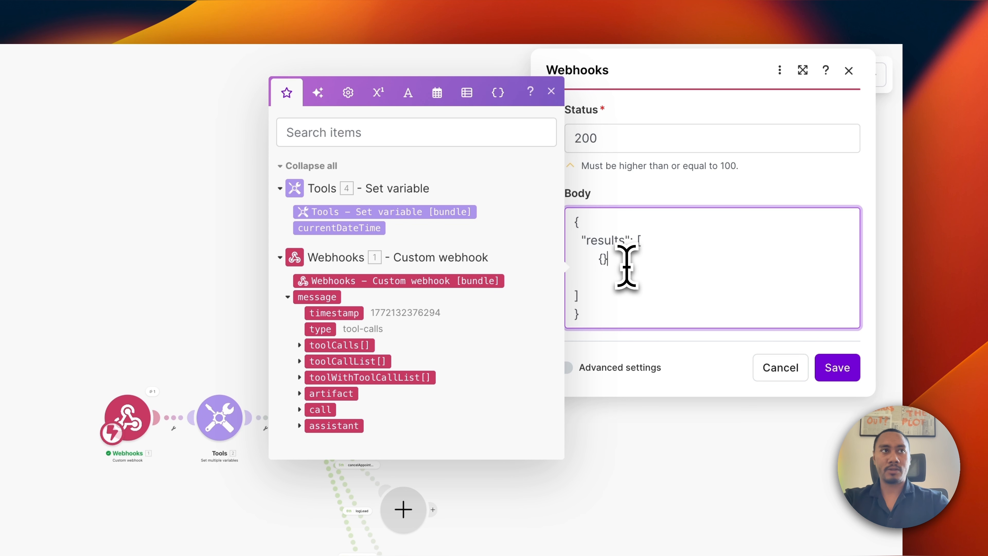
pyautogui.press('Return')
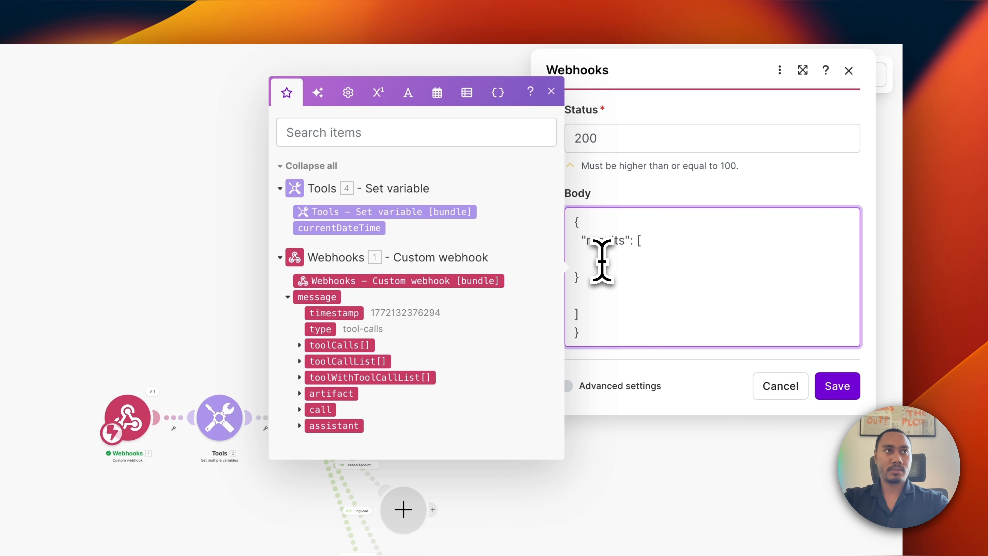
pyautogui.press('Return')
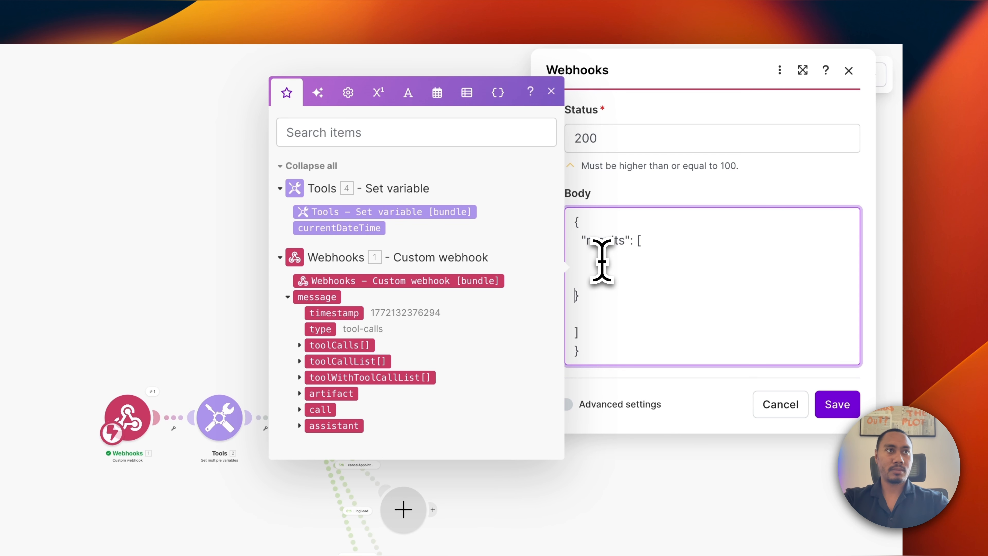
pyautogui.click(582, 317)
pyautogui.press('BackSpace')
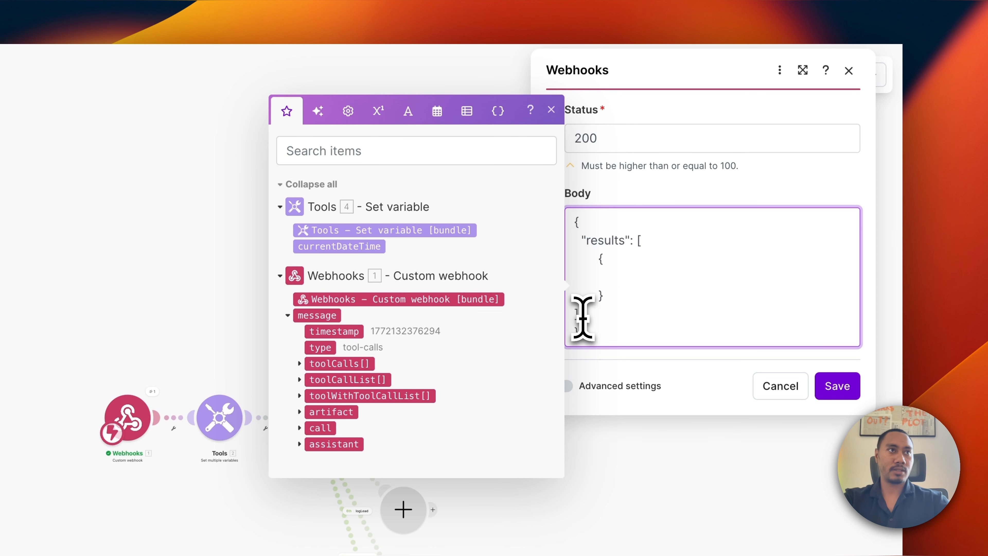
pyautogui.click(574, 317)
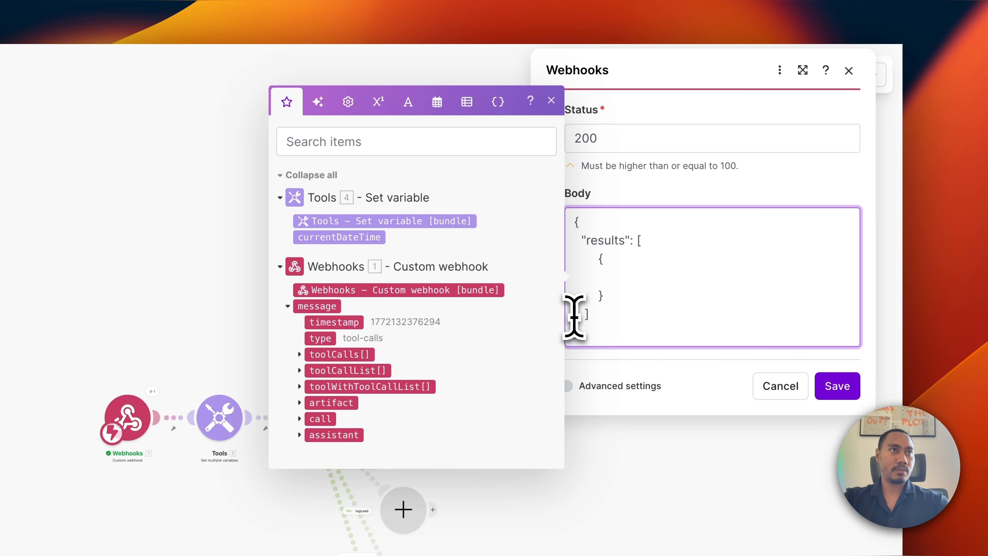
pyautogui.click(638, 278)
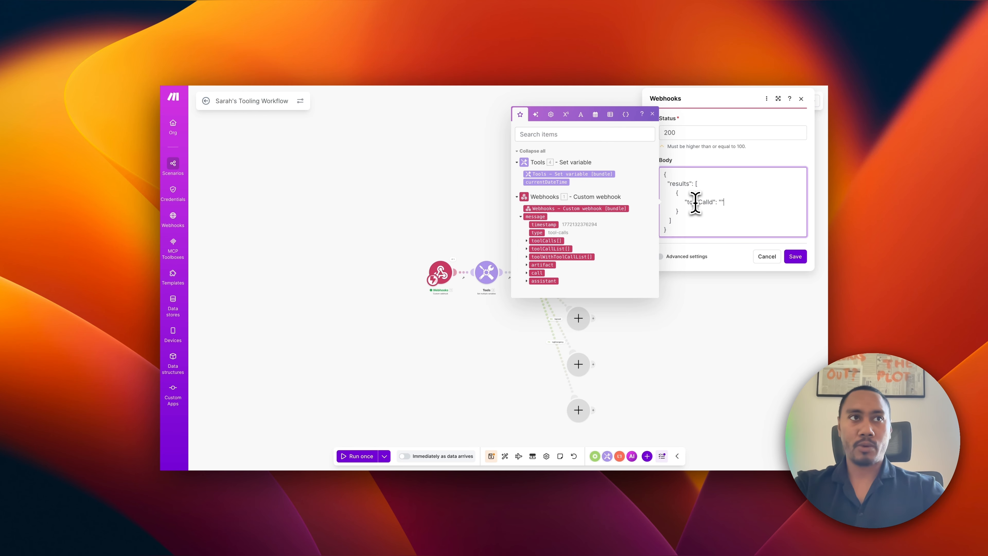
pyautogui.press('Return')
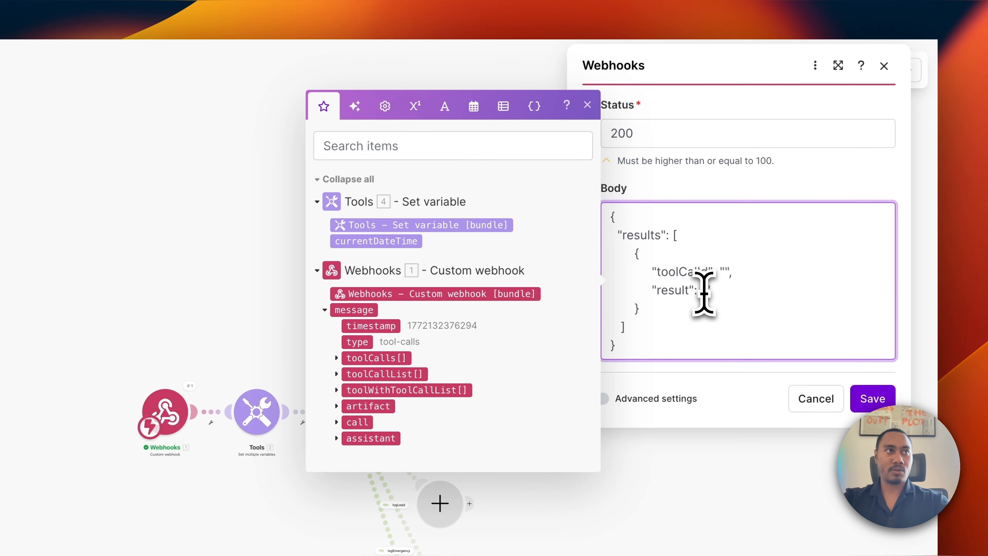
# Fill result with 'Today's date and time is:' followed by the mapped currentDateTime value.
pyautogui.click(405, 245)
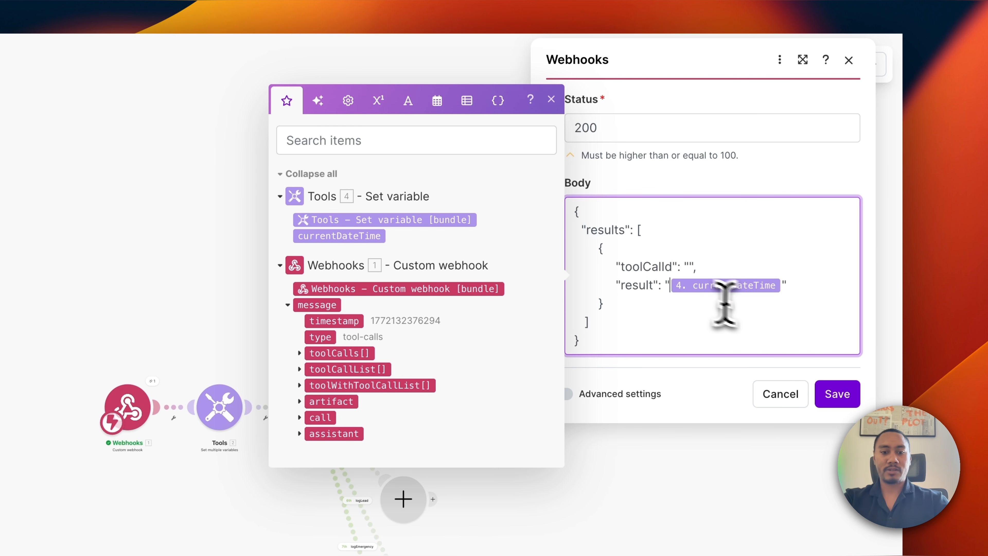
pyautogui.write("Today's")
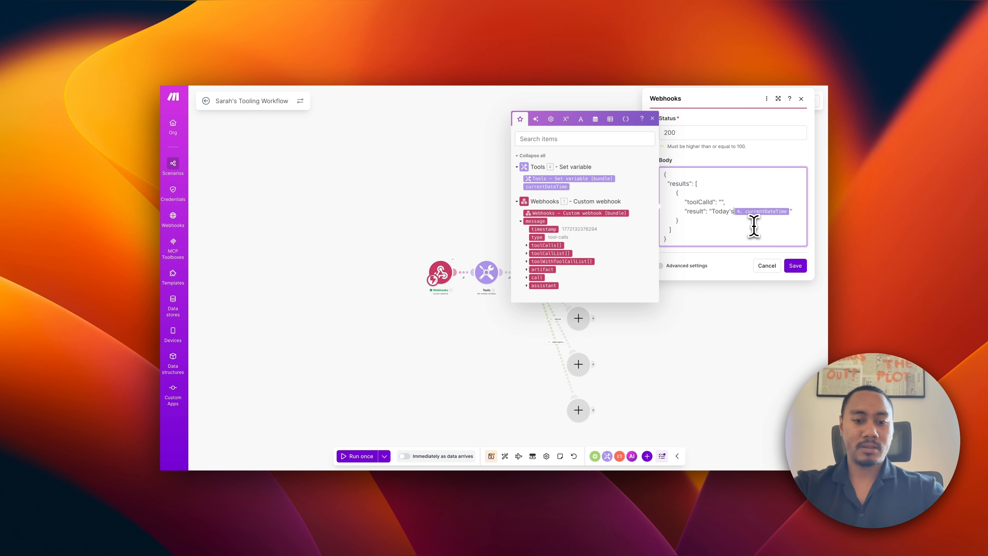
pyautogui.write(' date and time is:')
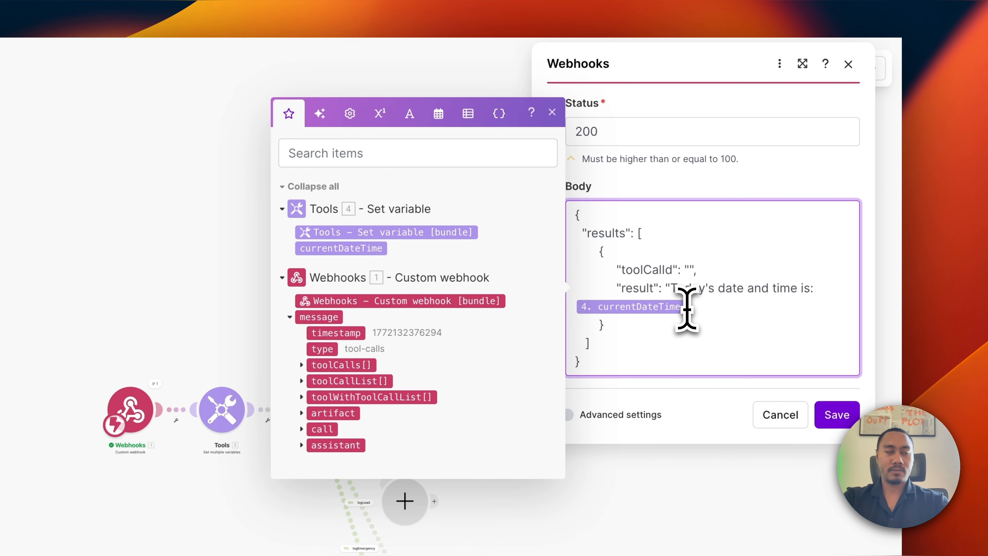
pyautogui.write('.')
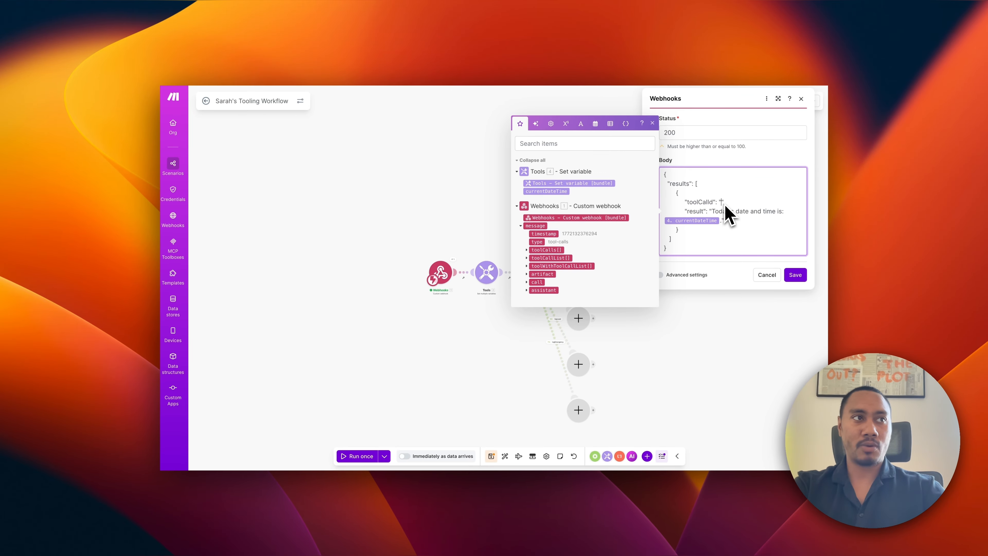
# Map message.toolCalls[].id into toolCallId, save the response, and open the Set multiple variables module.
pyautogui.click(552, 249)
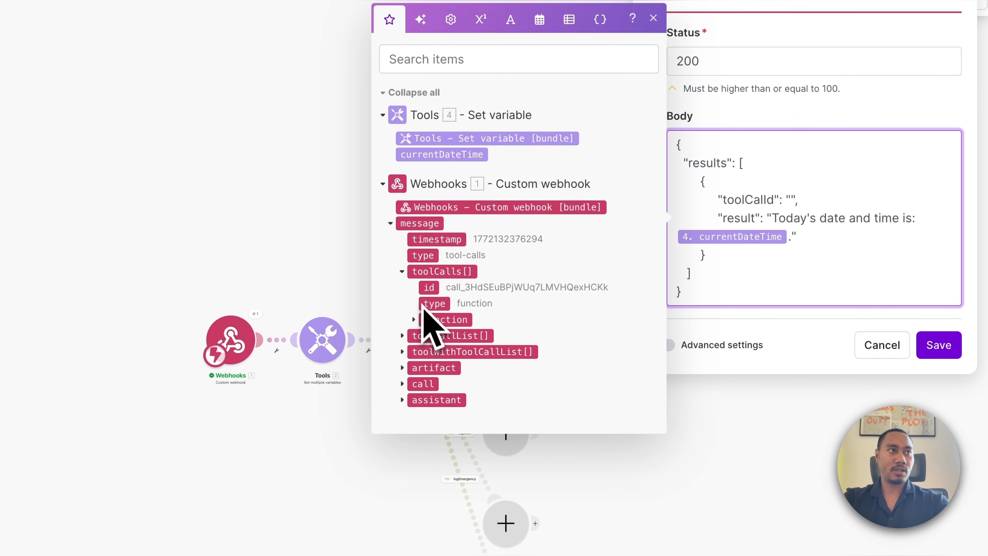
pyautogui.click(430, 287)
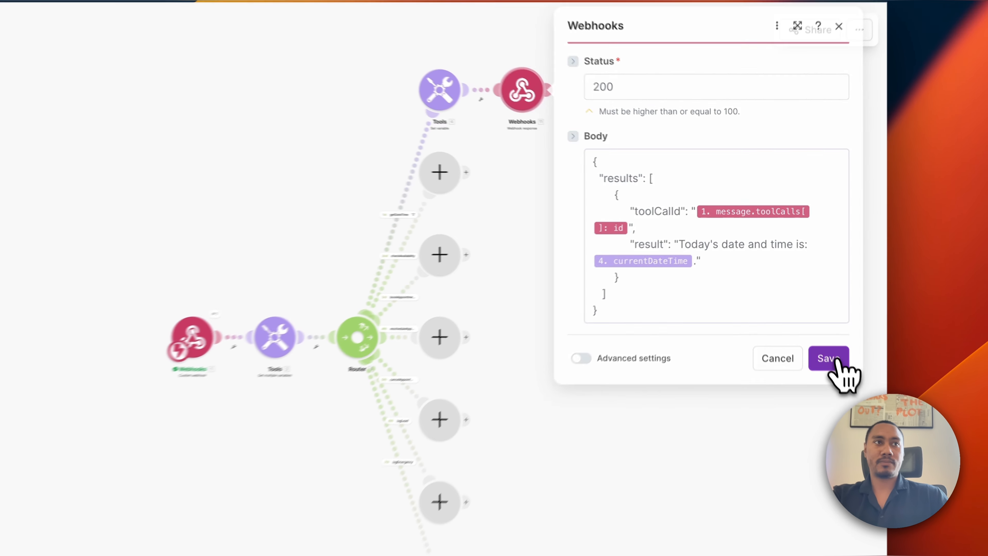
pyautogui.click(795, 283)
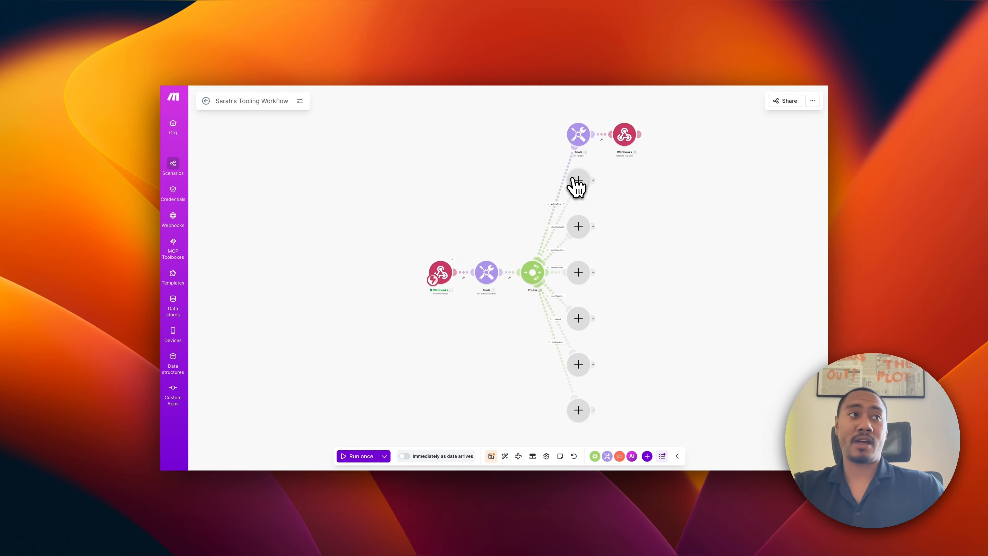
pyautogui.click(487, 273)
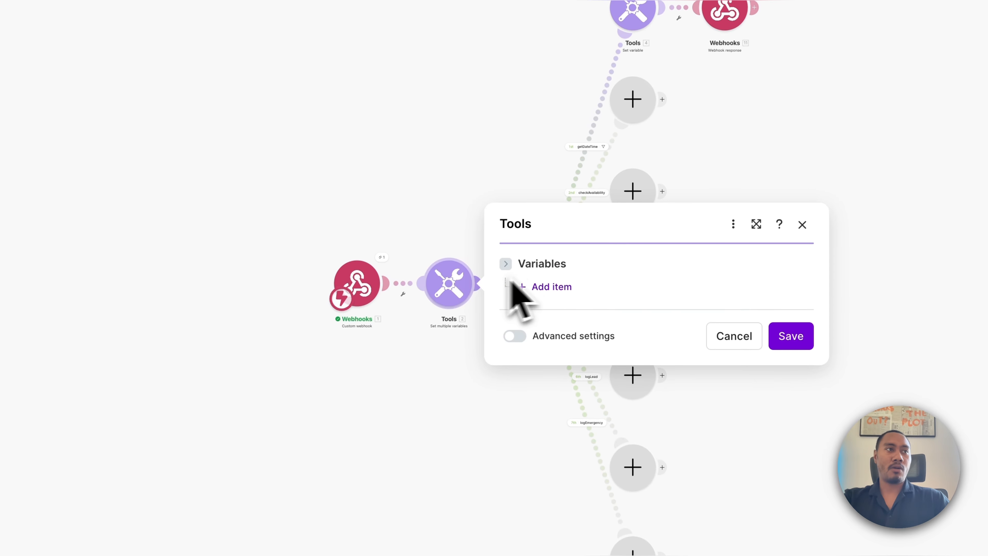
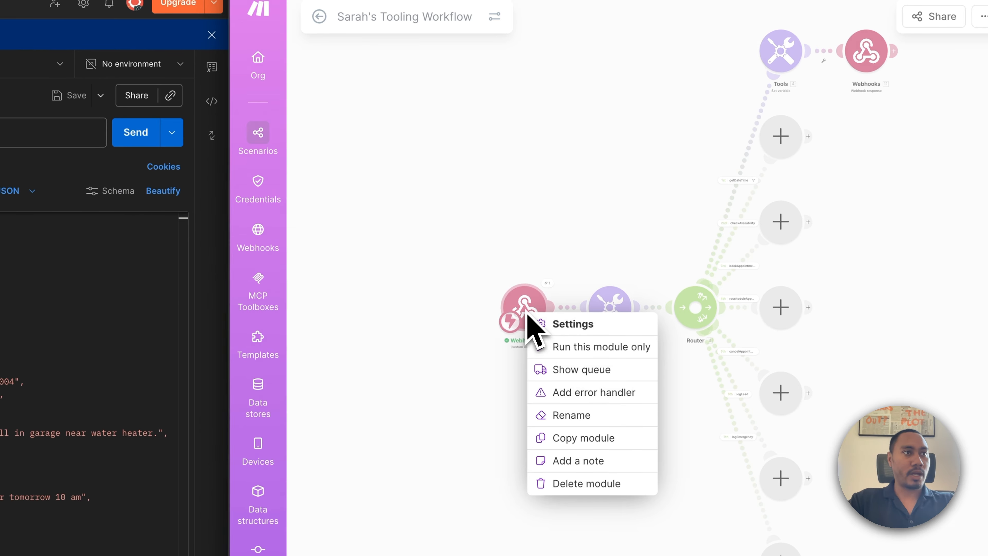
# Run only the Webhooks module and send the test tool call from Postman.
pyautogui.click(434, 408)
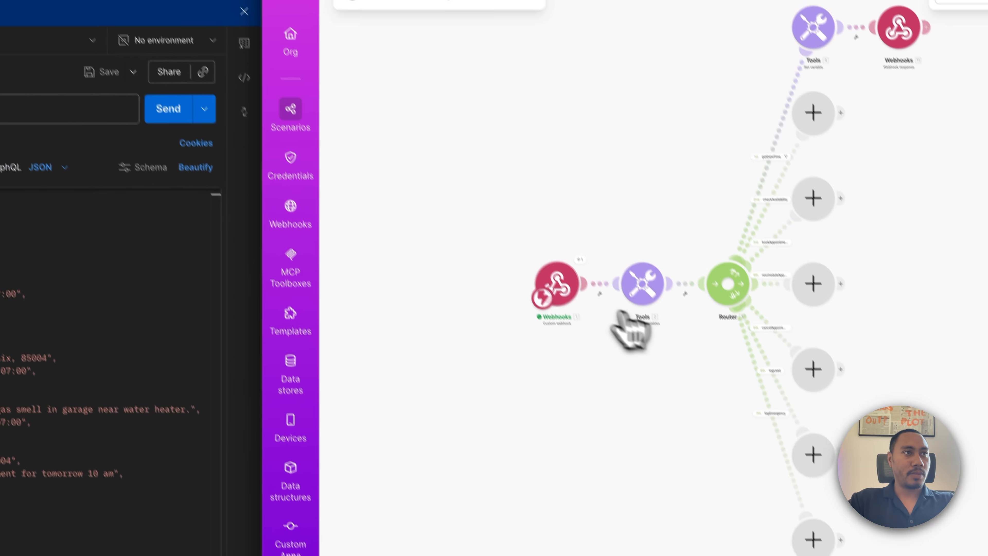
pyautogui.rightClick(491, 213)
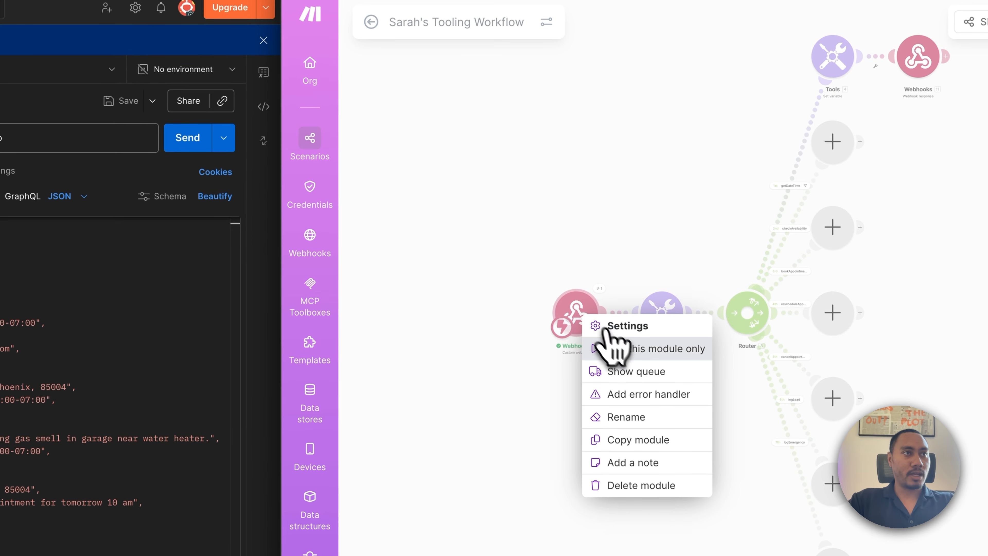
pyautogui.click(623, 346)
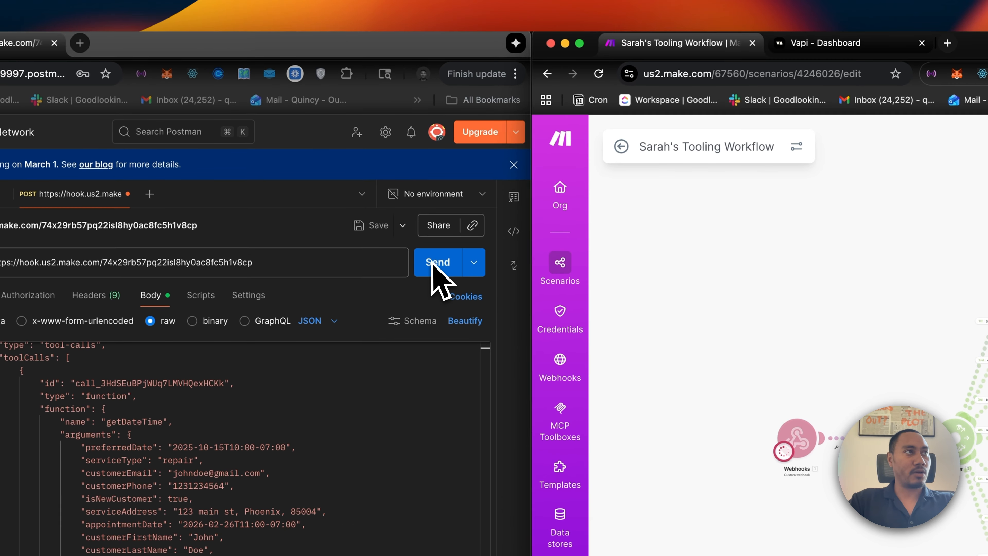
pyautogui.click(187, 138)
pyautogui.click(438, 263)
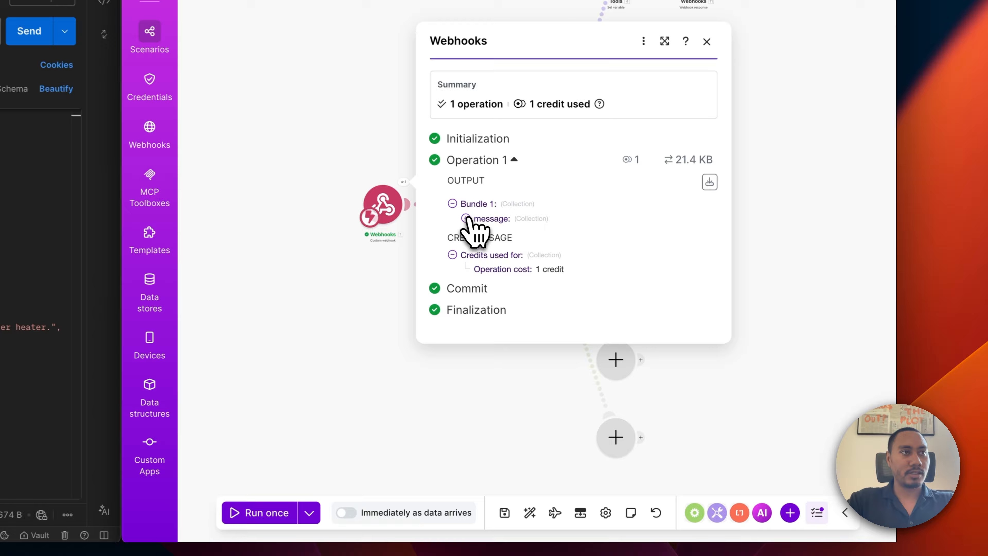
# Expand the webhook output through message > toolCalls > 1 > function > arguments.
pyautogui.click(646, 300)
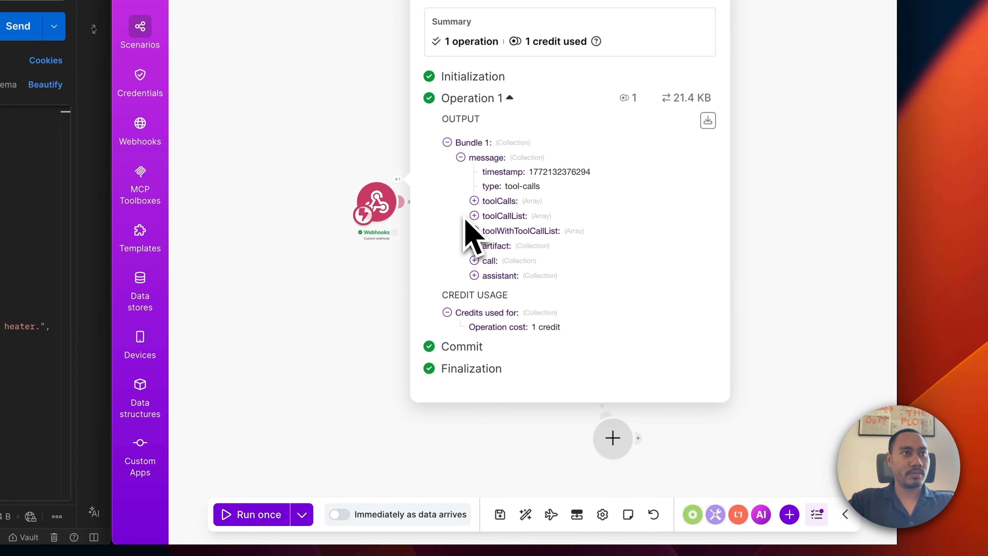
pyautogui.click(474, 201)
pyautogui.click(488, 208)
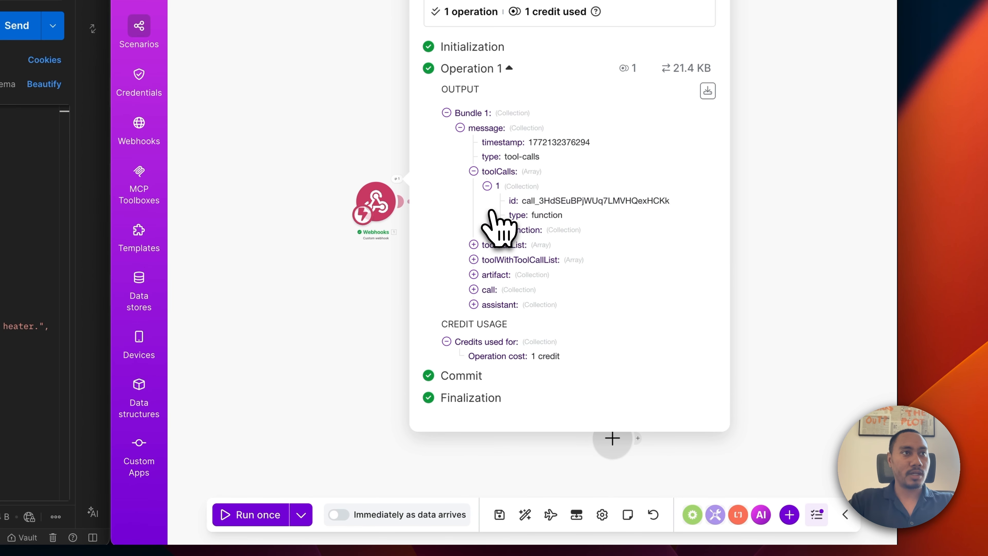
pyautogui.click(501, 230)
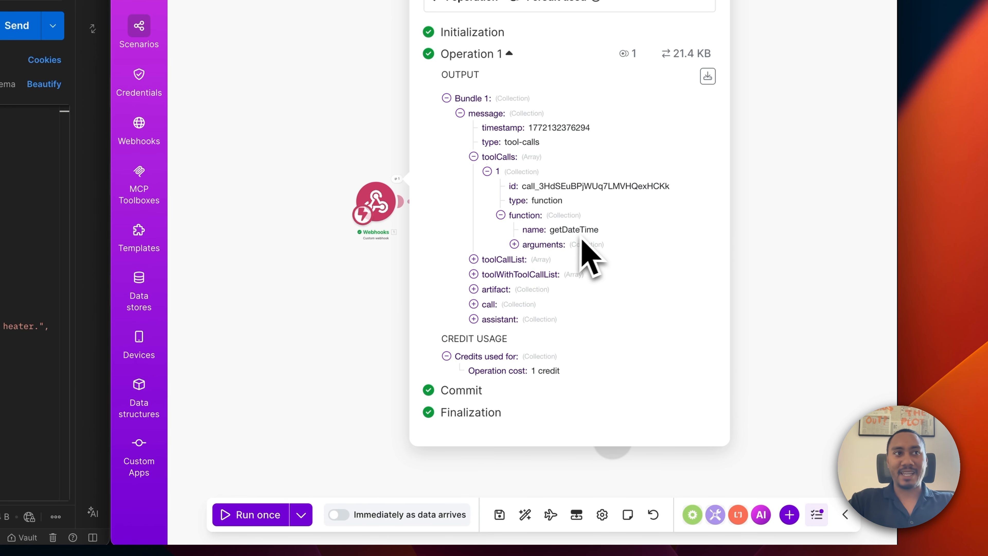
pyautogui.click(515, 244)
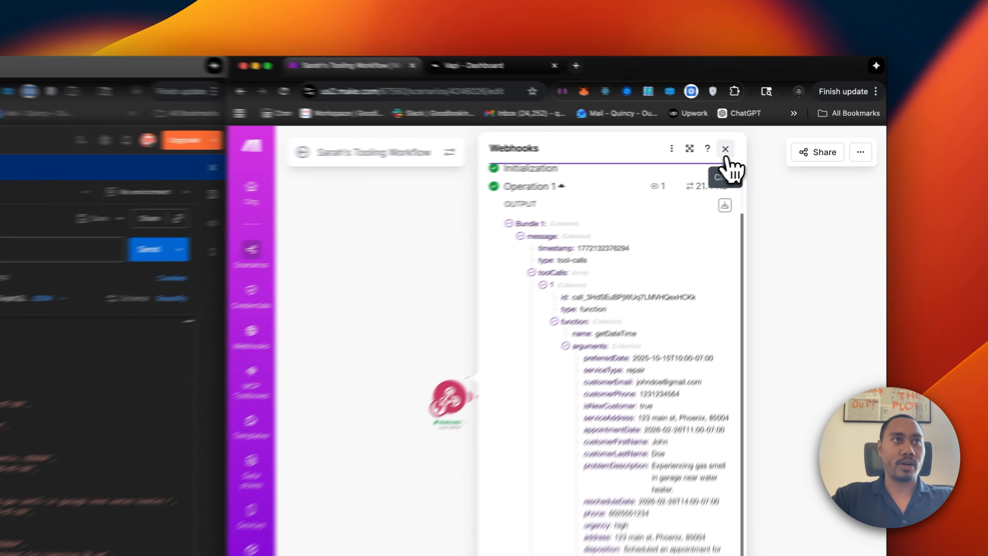
# In the Tools module, add variables preferredDate, serviceType, customerEmail and customerPhone.
pyautogui.click(769, 146)
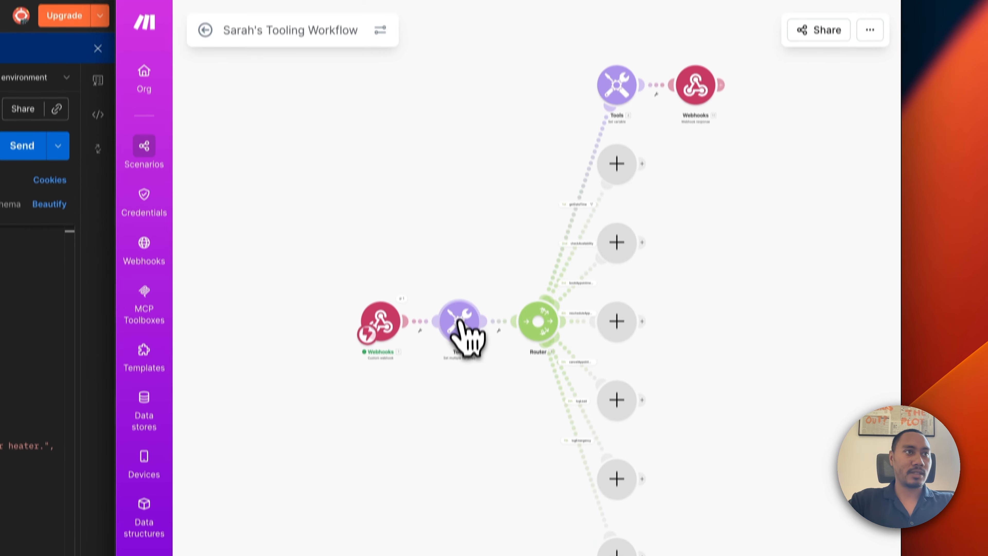
pyautogui.click(643, 295)
pyautogui.click(551, 298)
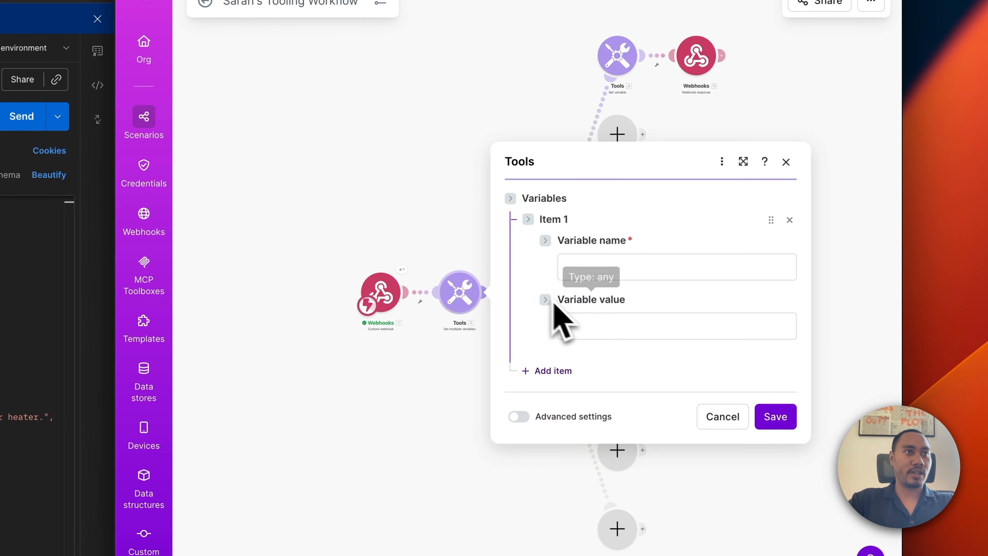
pyautogui.click(582, 267)
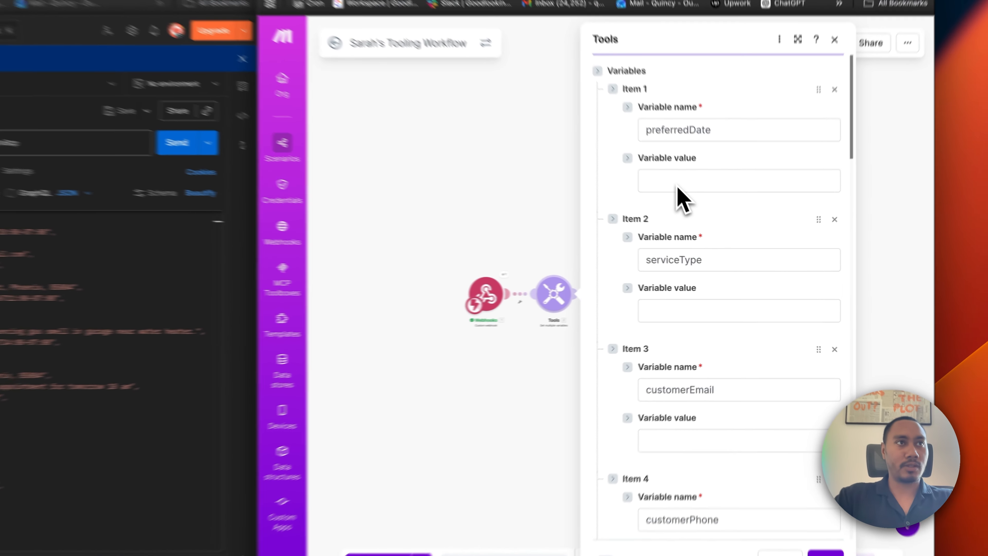
pyautogui.click(706, 228)
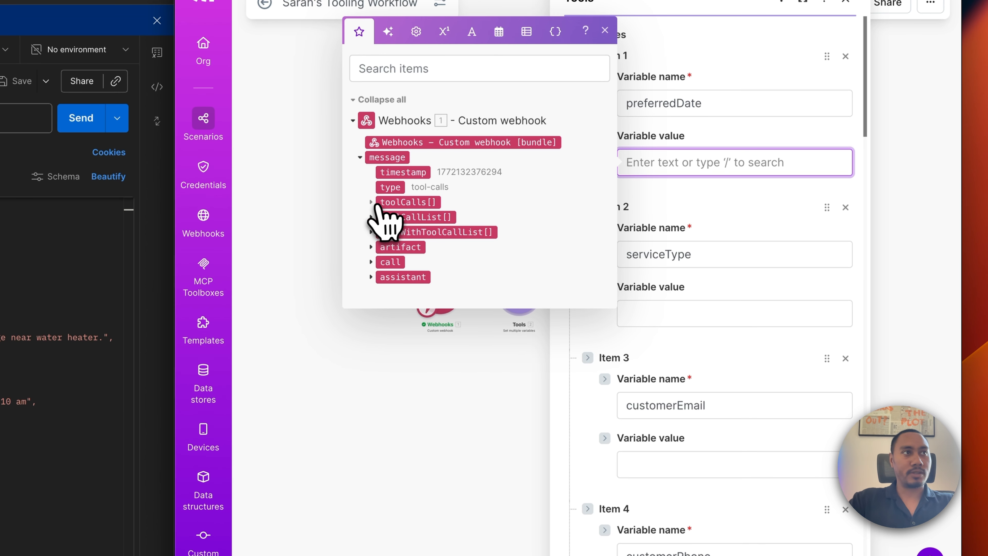
# Map preferredDate, serviceType, customerEmail and customerPhone arguments into Items 1–4's values.
pyautogui.click(376, 203)
pyautogui.click(382, 225)
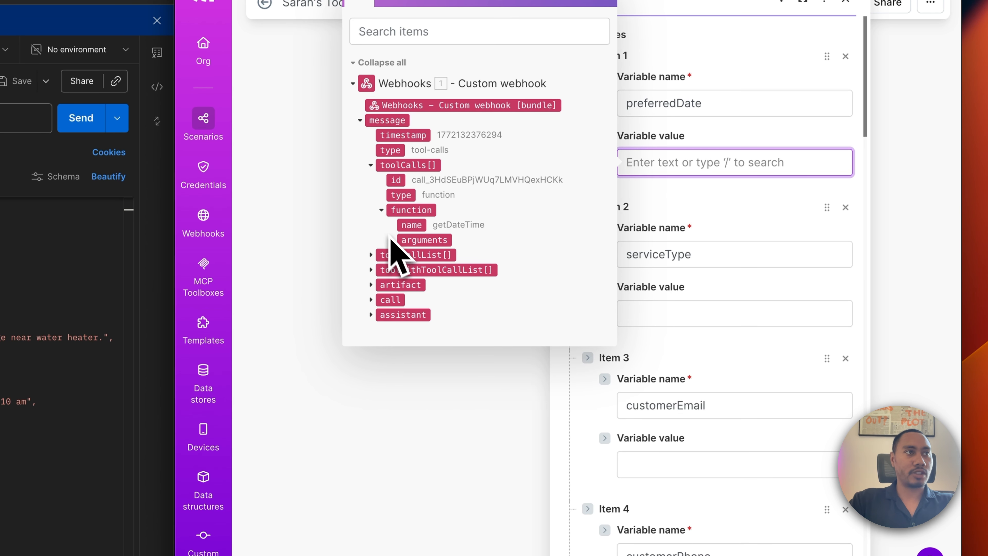
pyautogui.click(392, 238)
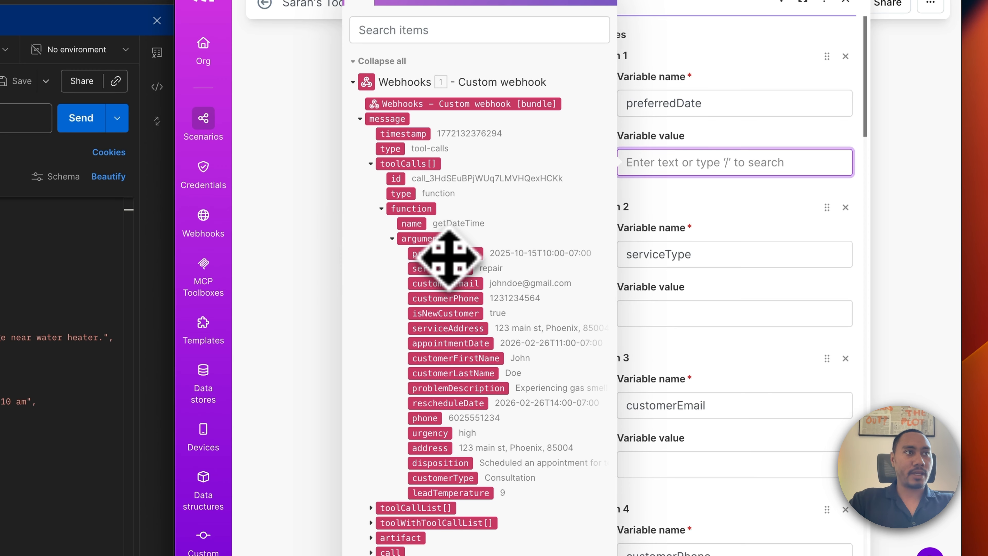
pyautogui.moveTo(445, 254); pyautogui.dragTo(662, 178)
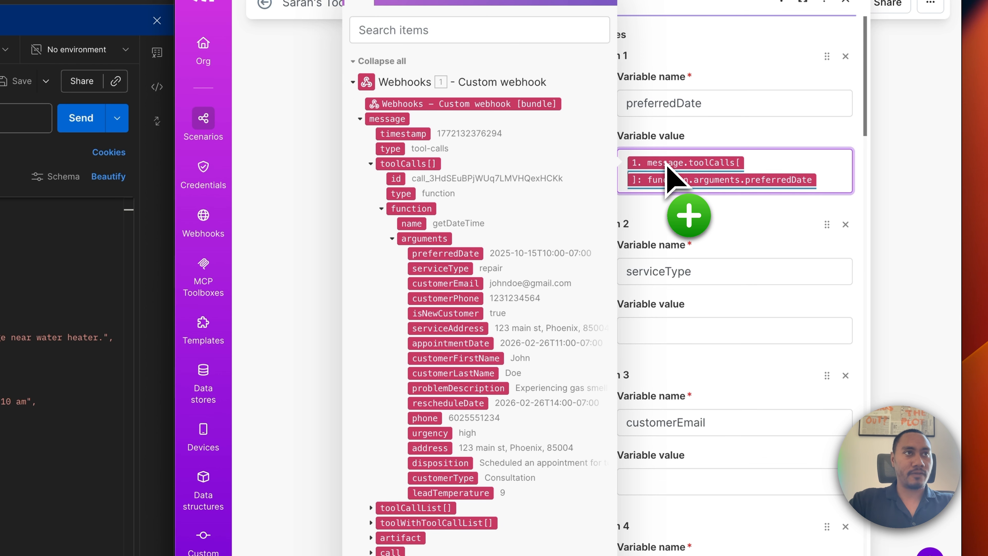
pyautogui.moveTo(451, 272); pyautogui.dragTo(671, 346)
pyautogui.scroll(-4, 675, 362)
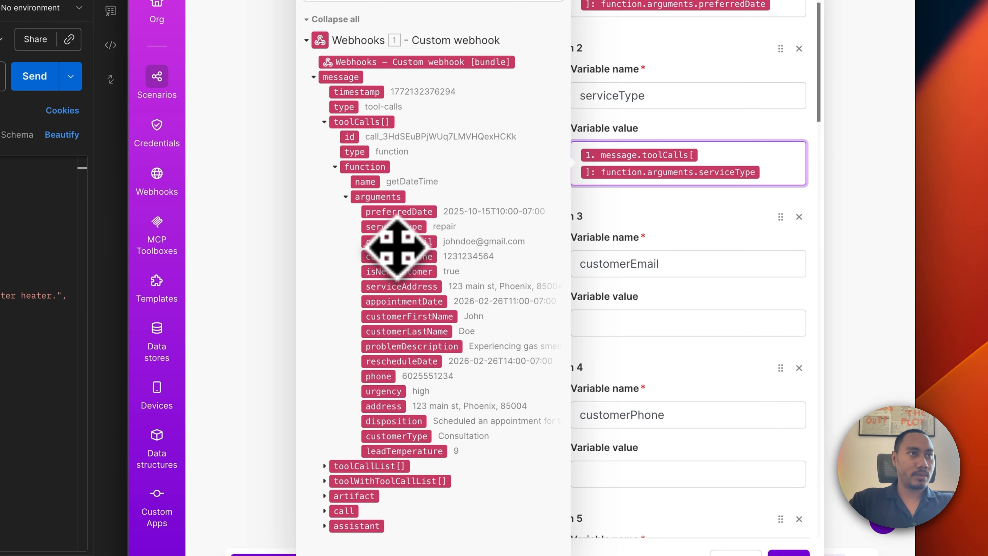
pyautogui.moveTo(397, 245); pyautogui.dragTo(622, 329)
pyautogui.scroll(-2, 654, 401)
pyautogui.scroll(-3, 651, 402)
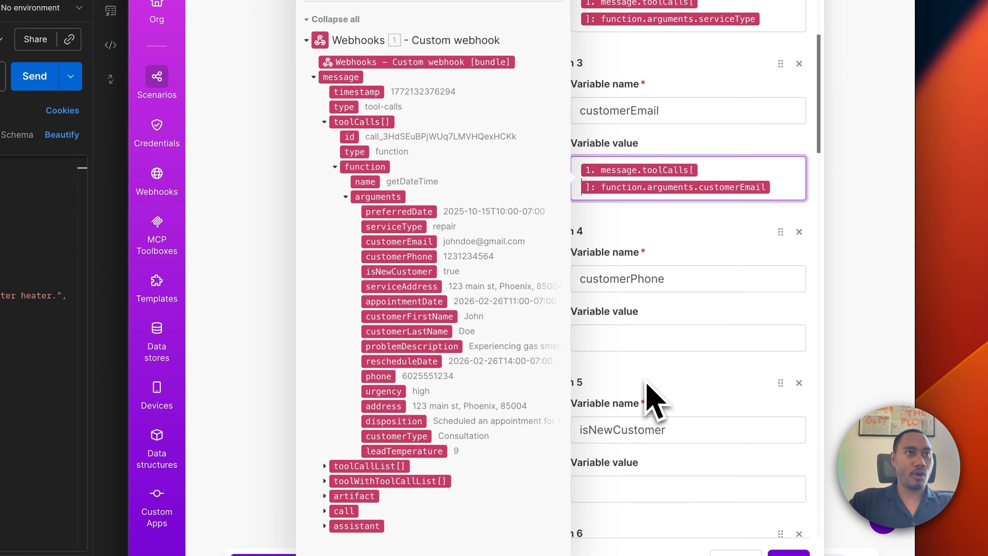
pyautogui.moveTo(407, 259); pyautogui.dragTo(635, 350)
# Map isNewCustomer, serviceAddress, appointmentDate, customerFirstName, customerLastName and the next argument into Items 5–10.
pyautogui.scroll(-5, 661, 374)
pyautogui.scroll(-1, 661, 362)
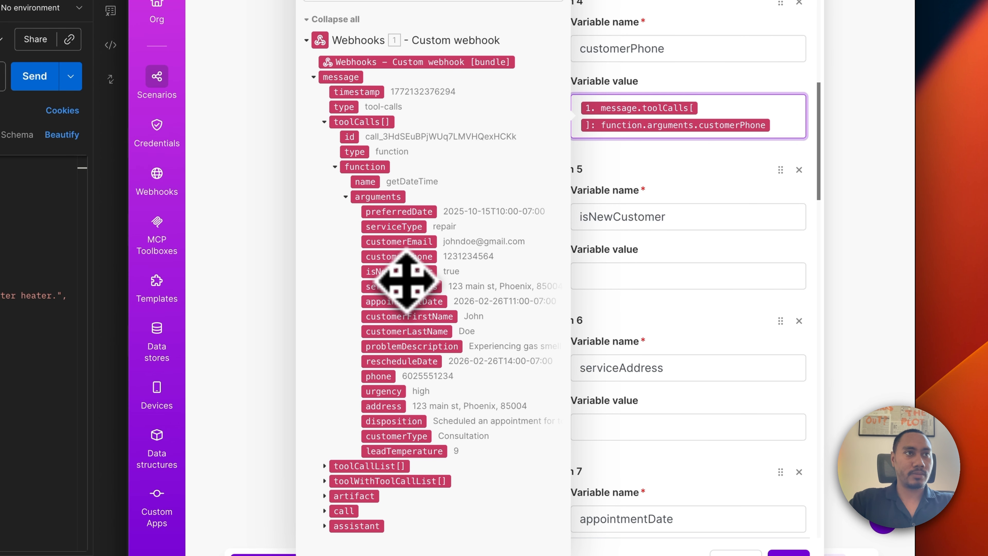
pyautogui.moveTo(403, 274); pyautogui.dragTo(635, 332)
pyautogui.scroll(-10, 639, 350)
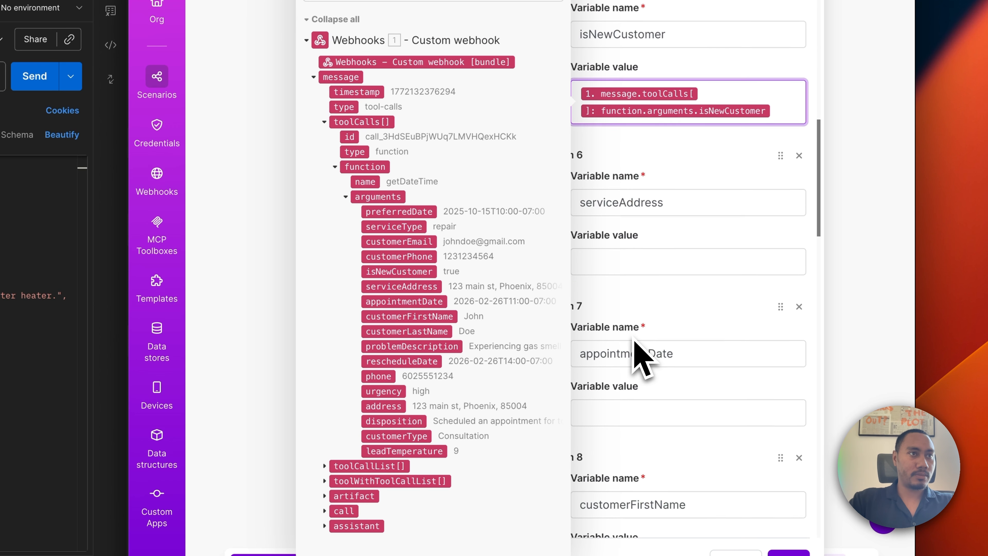
pyautogui.moveTo(401, 291); pyautogui.dragTo(627, 212)
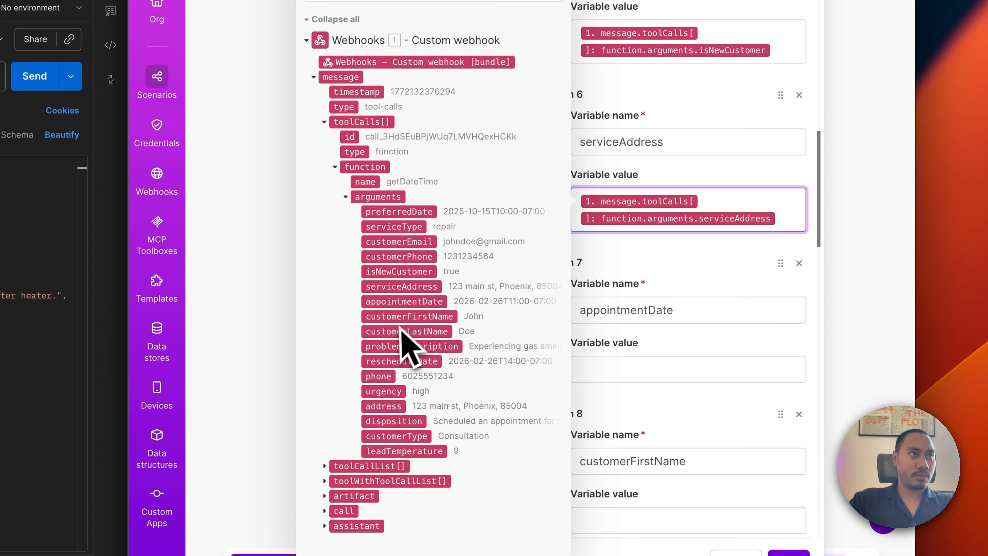
pyautogui.moveTo(396, 307); pyautogui.dragTo(596, 369)
pyautogui.scroll(-8, 594, 374)
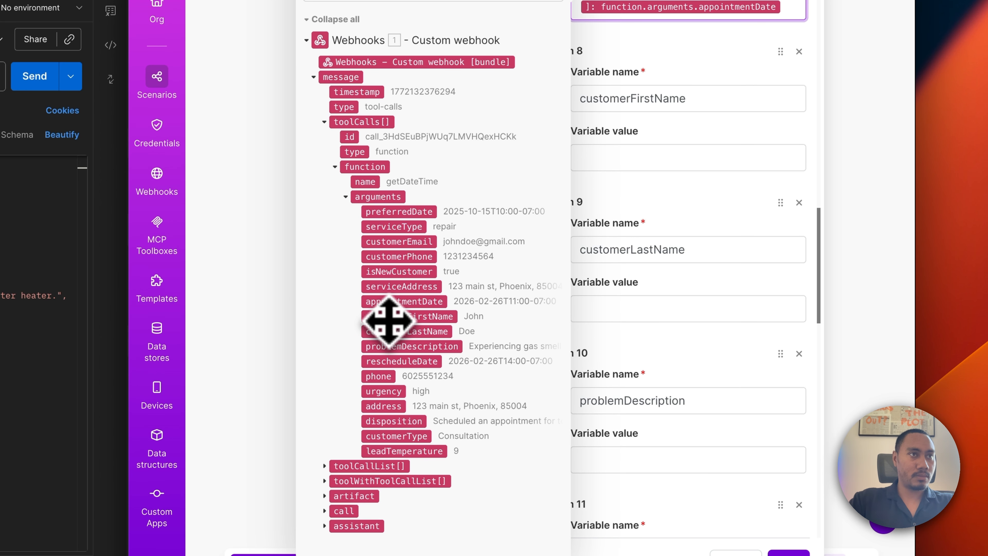
pyautogui.moveTo(389, 320); pyautogui.dragTo(625, 164)
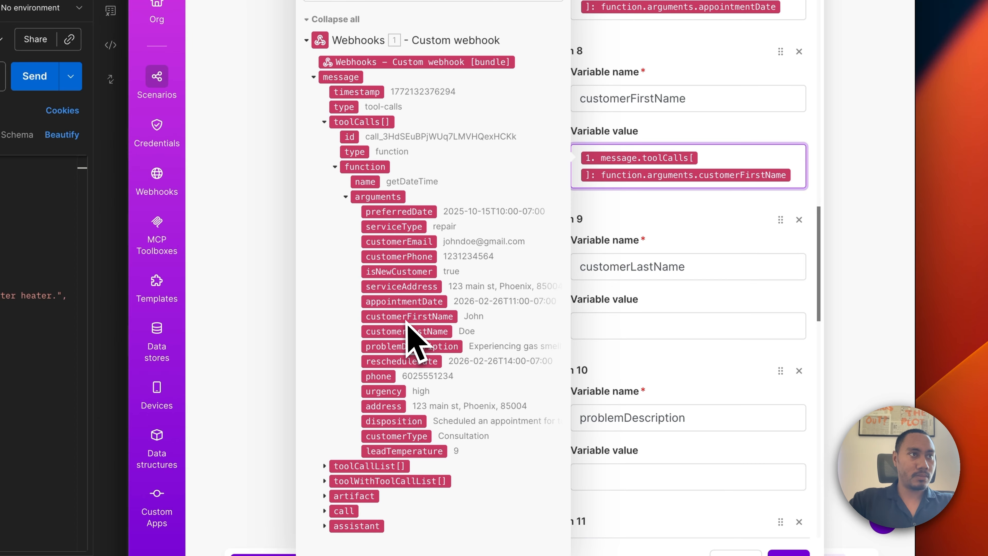
pyautogui.moveTo(405, 332); pyautogui.dragTo(637, 330)
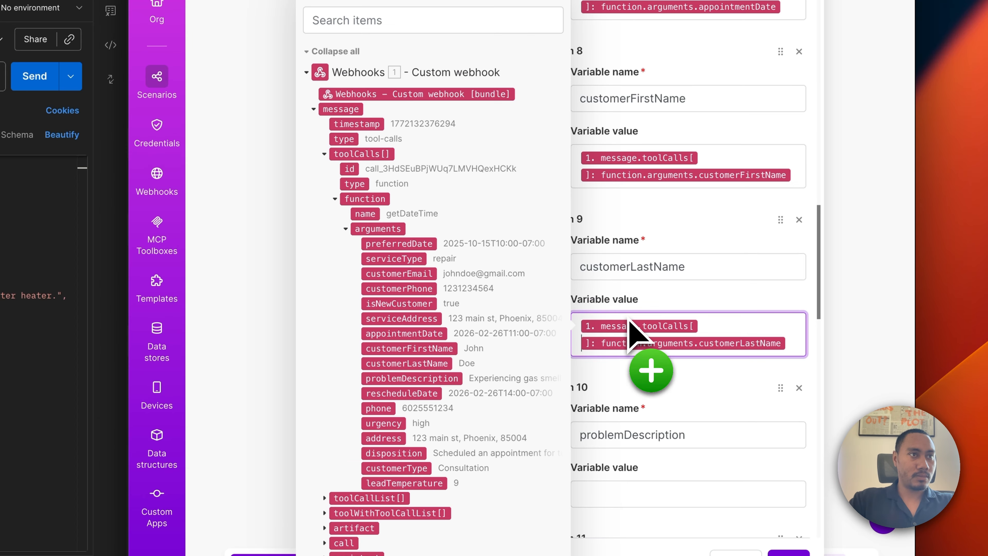
pyautogui.scroll(-2, 641, 364)
pyautogui.scroll(-1, 633, 353)
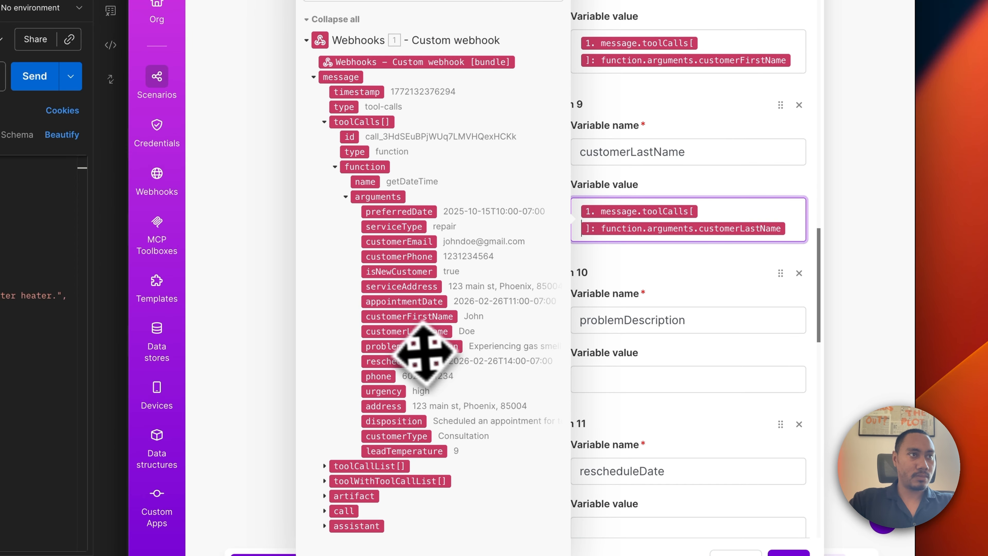
pyautogui.moveTo(424, 349); pyautogui.dragTo(638, 386)
# Map rescheduleDate, phone, urgency and address into Items 11–14's values.
pyautogui.scroll(-8, 640, 387)
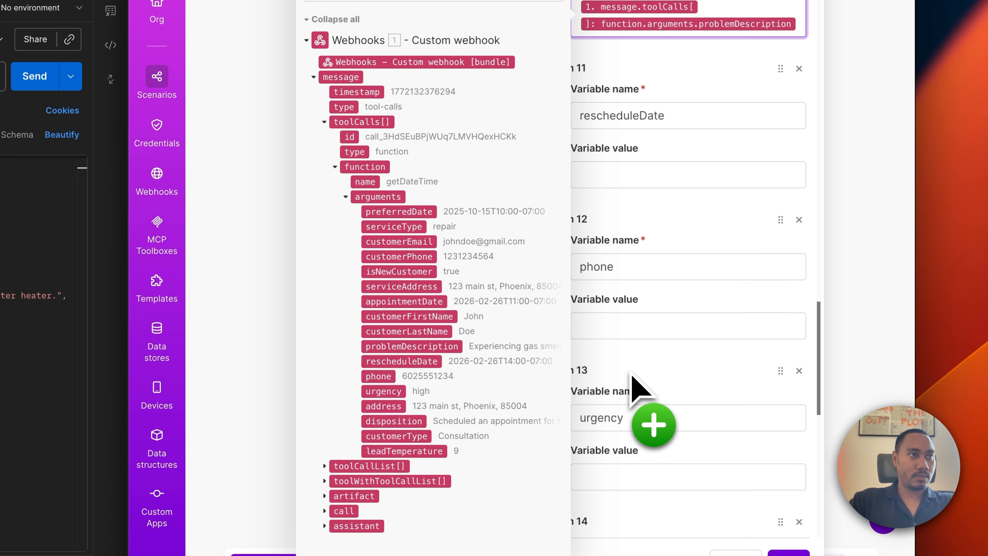
pyautogui.moveTo(404, 369); pyautogui.dragTo(654, 177)
pyautogui.moveTo(393, 376); pyautogui.dragTo(638, 350)
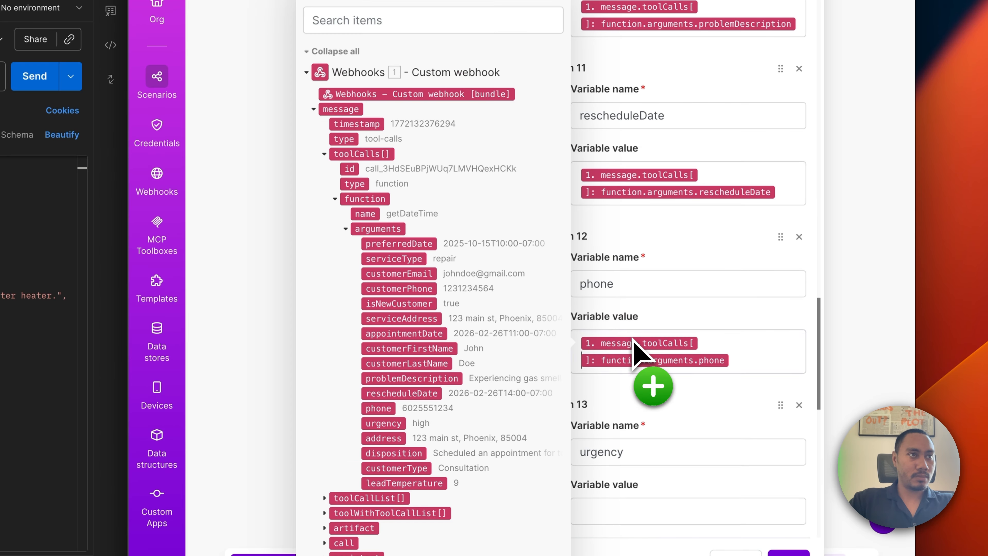
pyautogui.moveTo(383, 423); pyautogui.dragTo(581, 483)
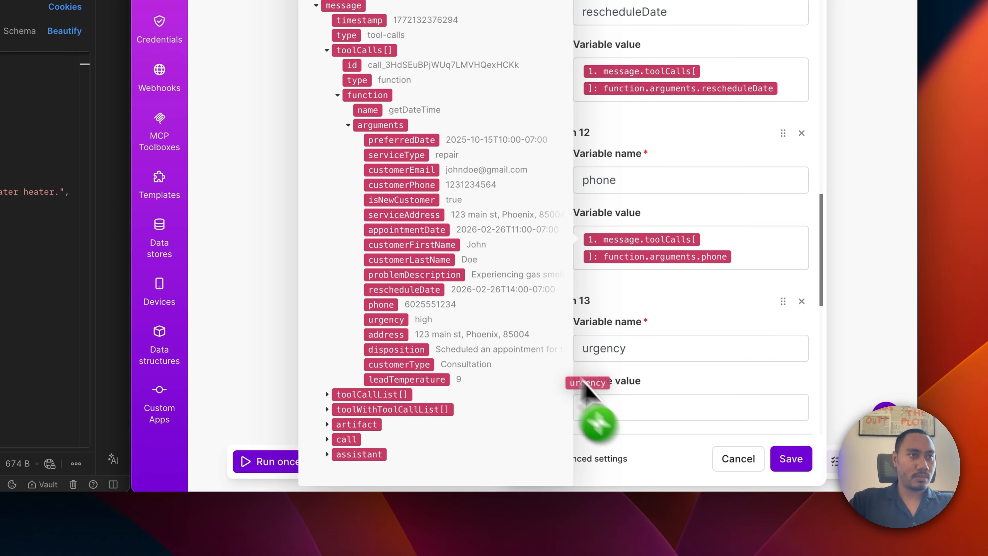
pyautogui.moveTo(585, 389); pyautogui.dragTo(603, 408)
pyautogui.scroll(-8, 669, 374)
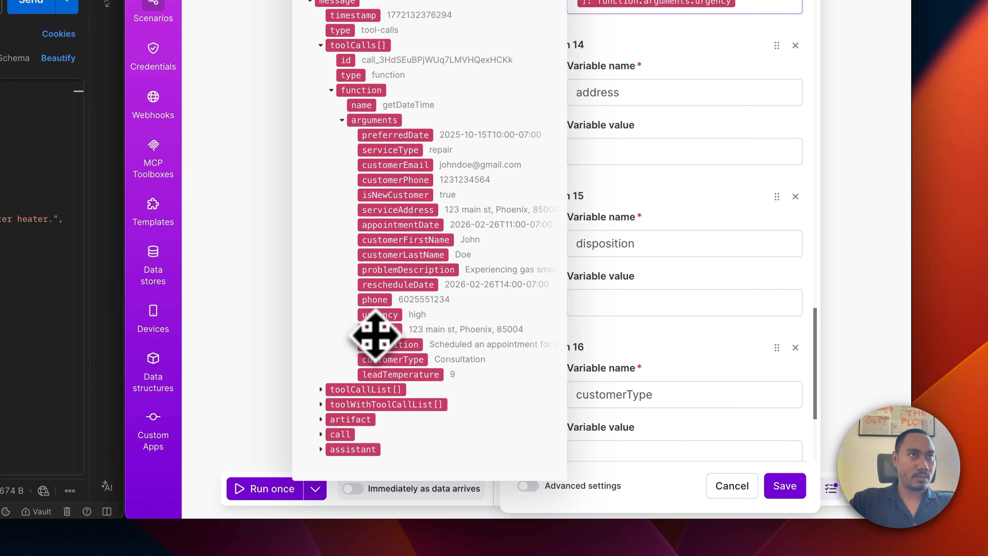
pyautogui.moveTo(376, 335); pyautogui.dragTo(601, 175)
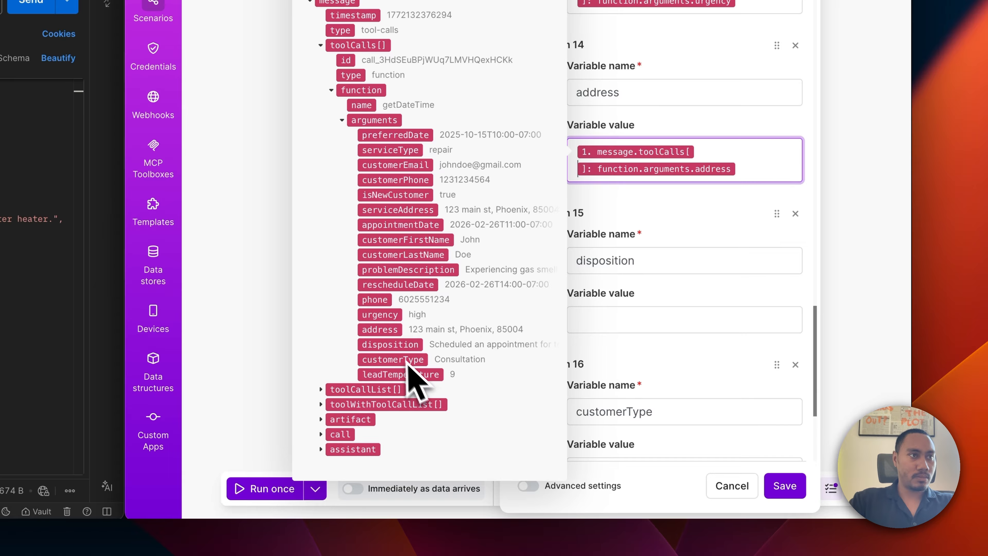
# Map disposition, customerType and leadTemperature into Items 15–17, then close the mapping panel.
pyautogui.moveTo(390, 344); pyautogui.dragTo(645, 331)
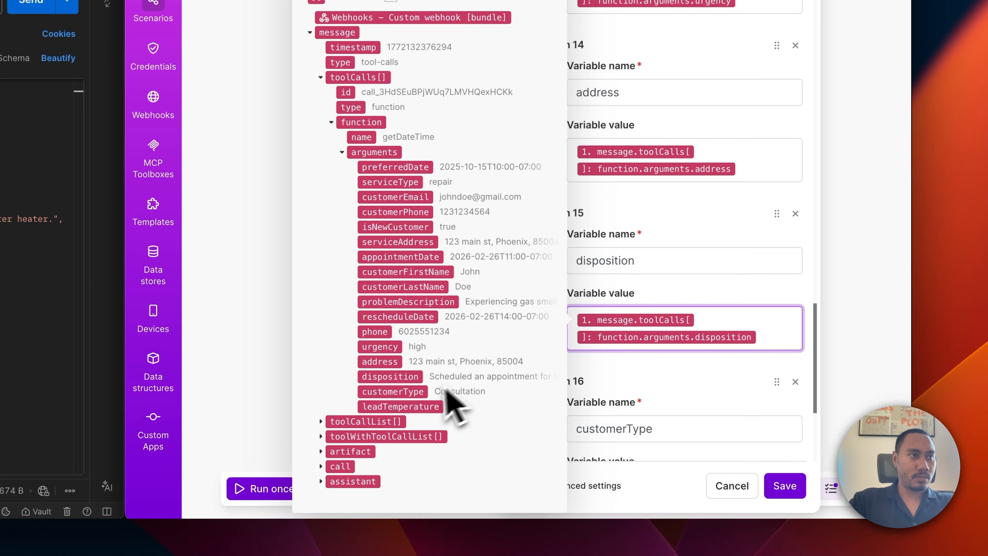
pyautogui.scroll(-5, 677, 370)
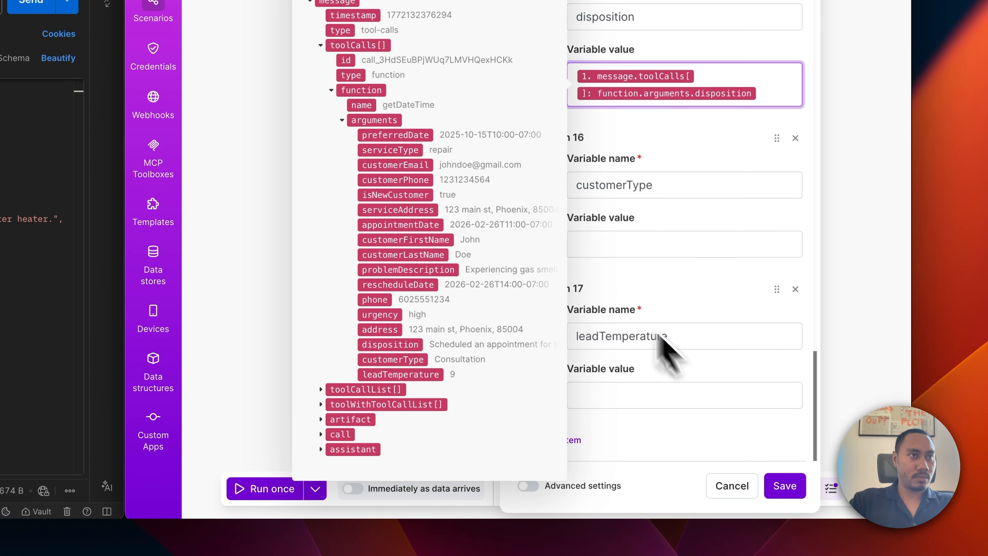
pyautogui.moveTo(393, 363); pyautogui.dragTo(623, 218)
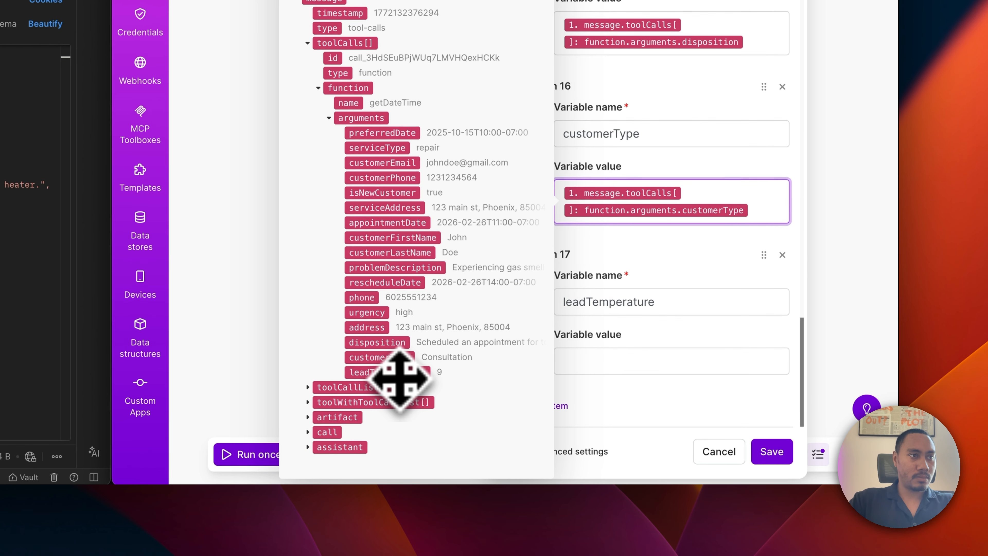
pyautogui.moveTo(400, 377); pyautogui.dragTo(688, 324)
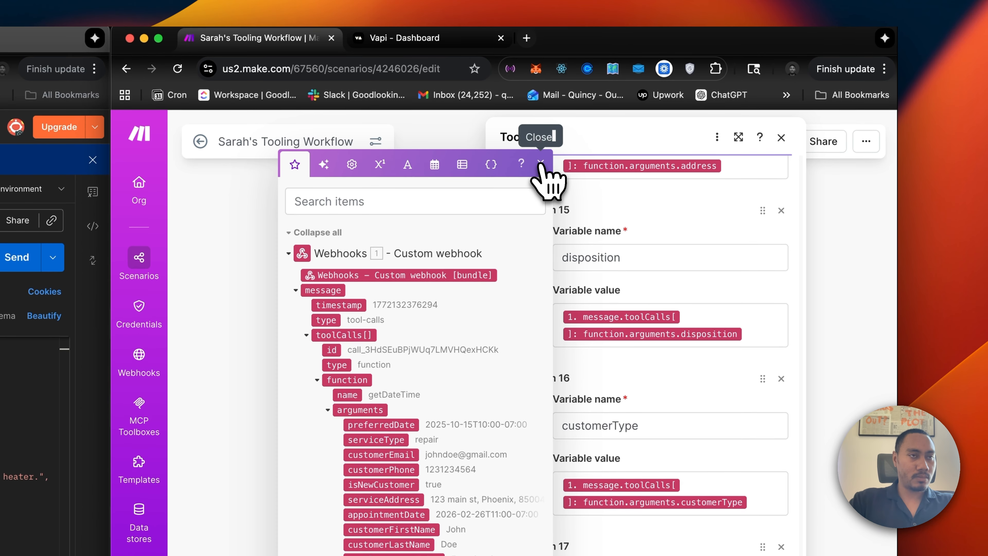
pyautogui.click(541, 166)
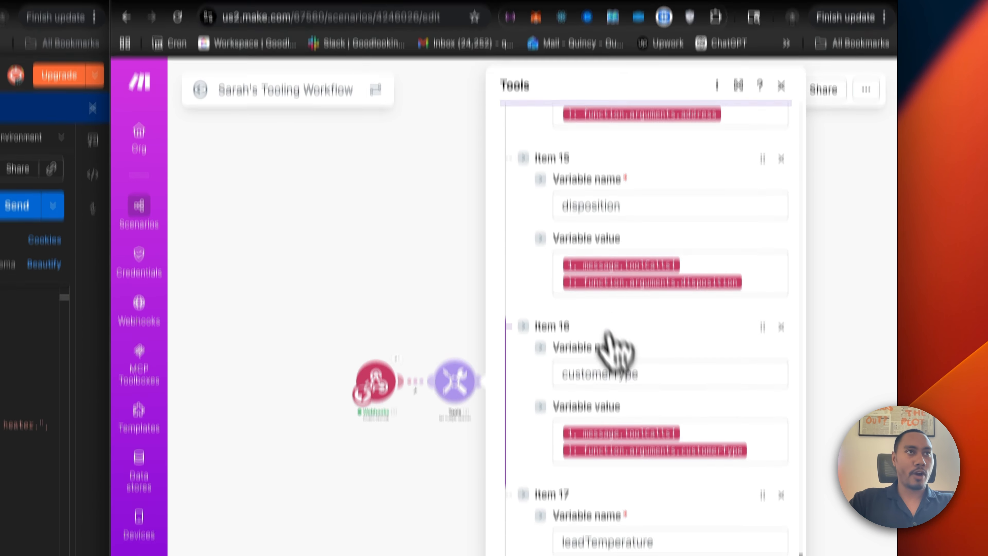
pyautogui.scroll(5, 702, 294)
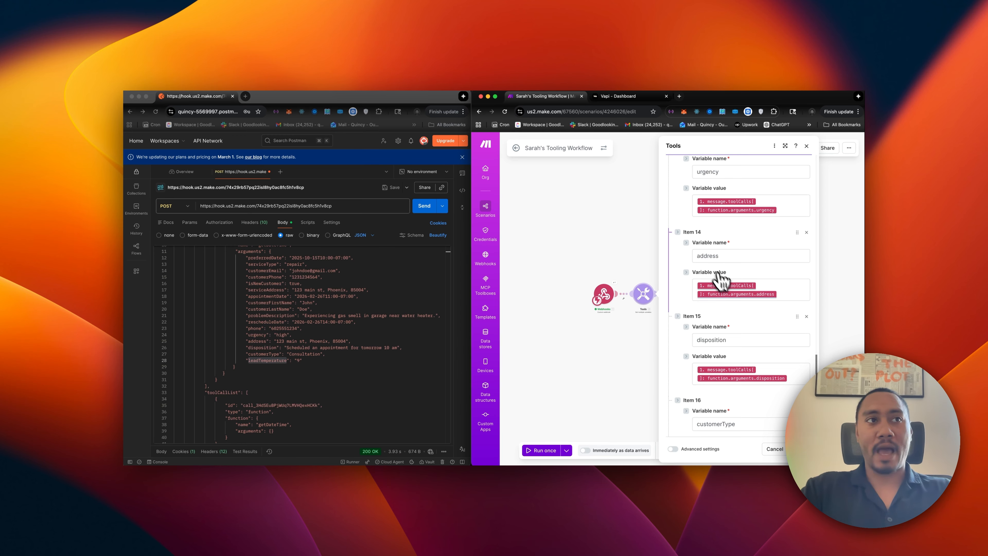
# Save the Tools module settings, then save the whole scenario.
pyautogui.click(802, 449)
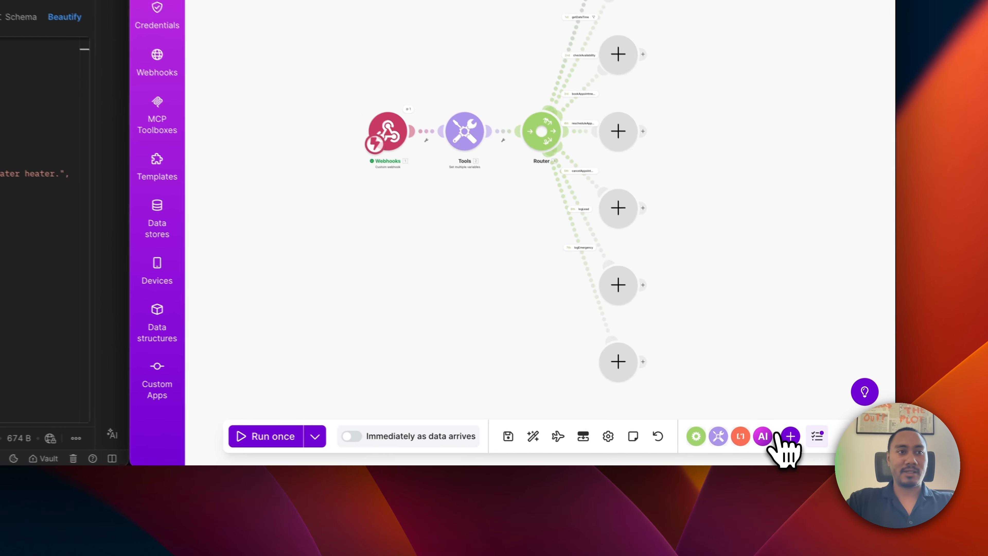
pyautogui.click(501, 436)
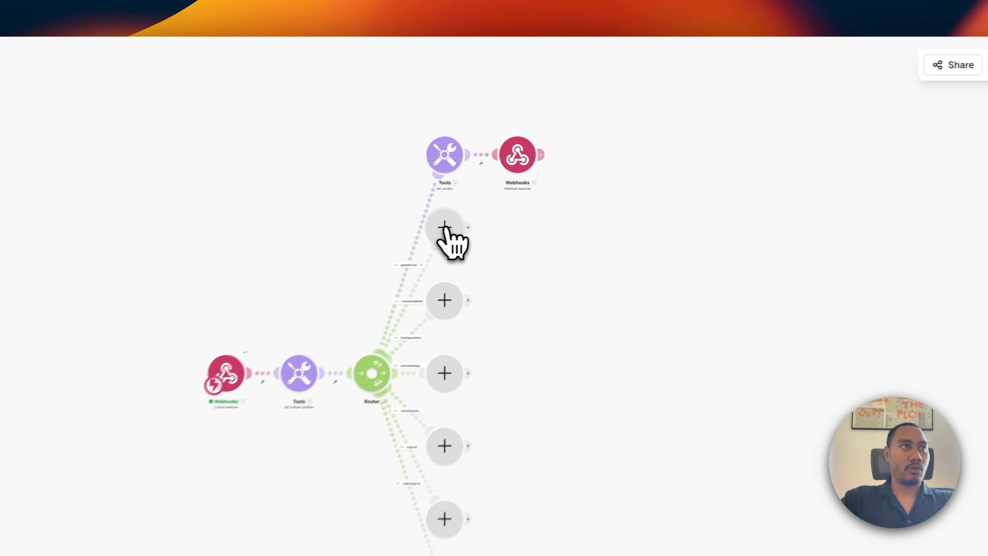
# Add Google Calendar's Search Events action to the router's next empty route.
pyautogui.click(550, 195)
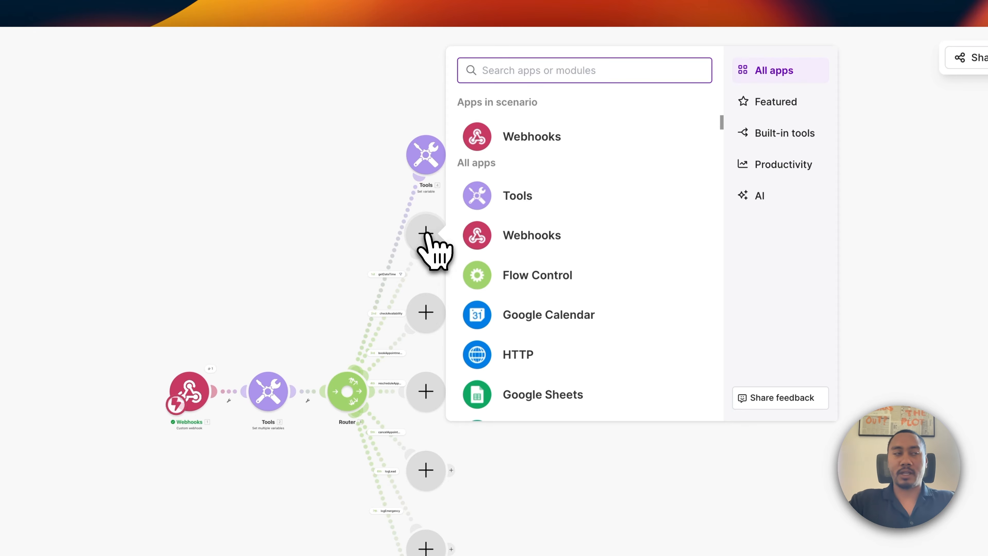
pyautogui.click(557, 313)
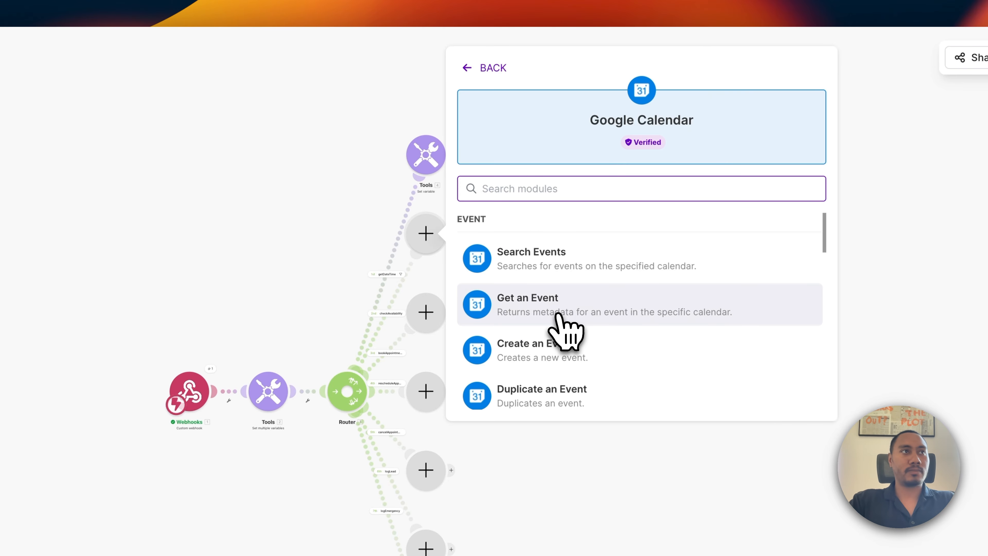
pyautogui.click(552, 262)
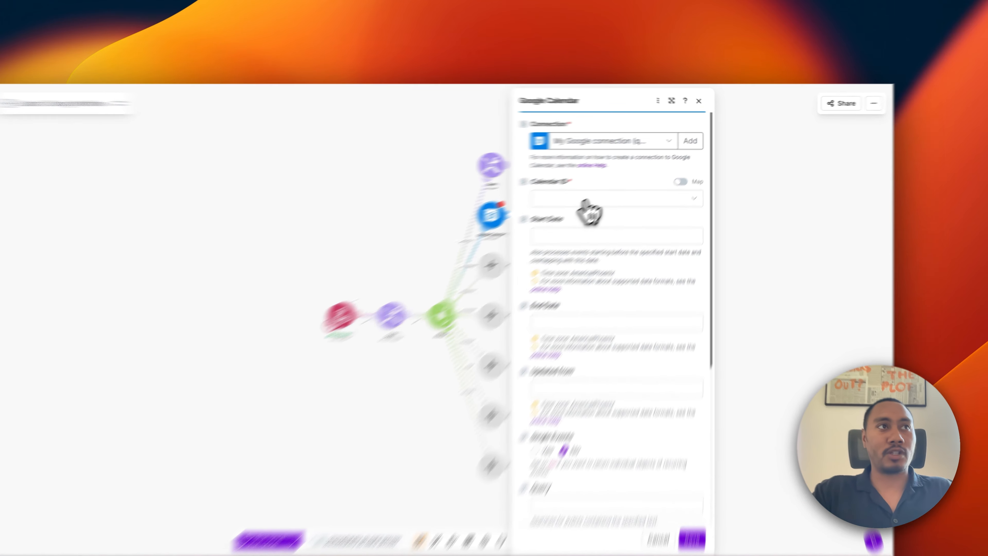
# Search the Goodlookin Plumbing calendar starting from the mapped preferredDate.
pyautogui.click(623, 180)
pyautogui.click(471, 322)
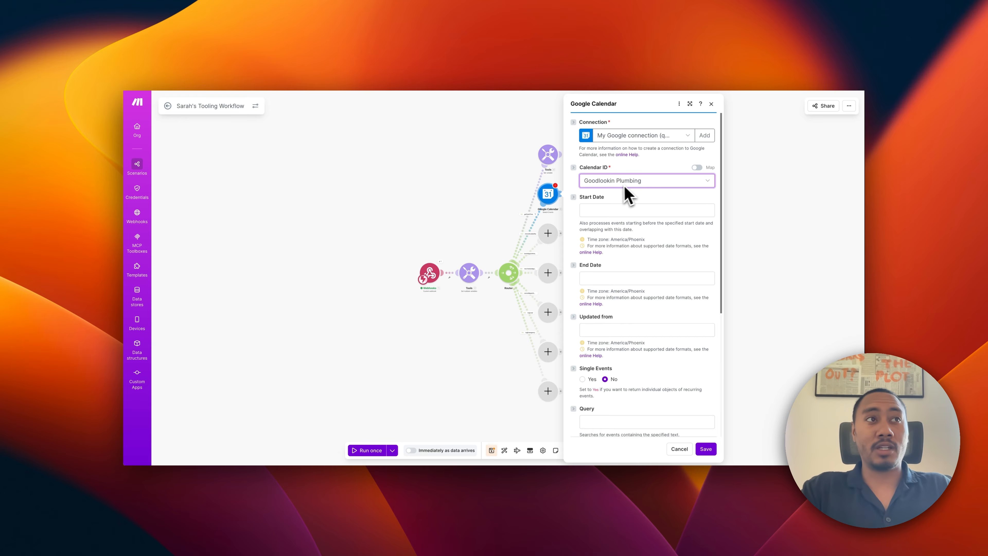
pyautogui.click(638, 209)
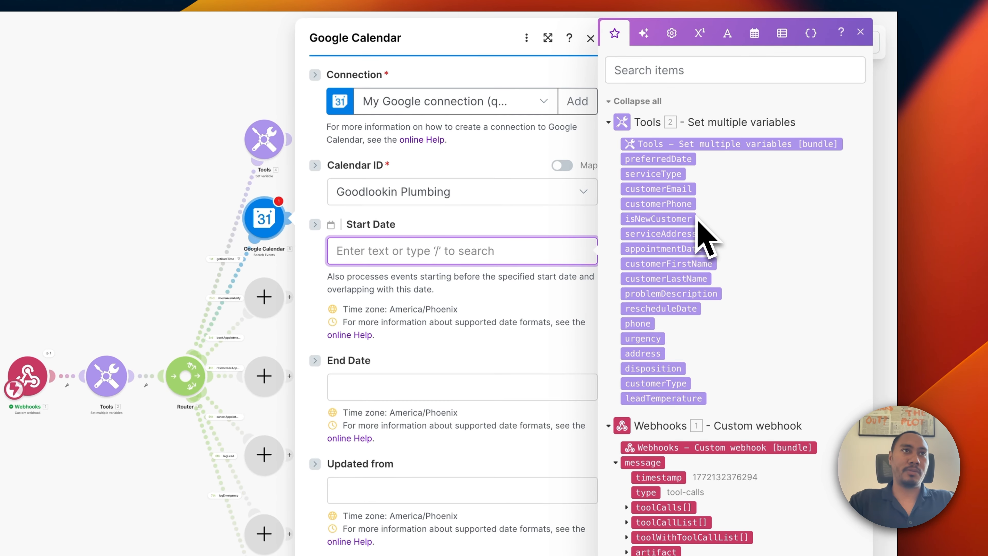
pyautogui.click(675, 160)
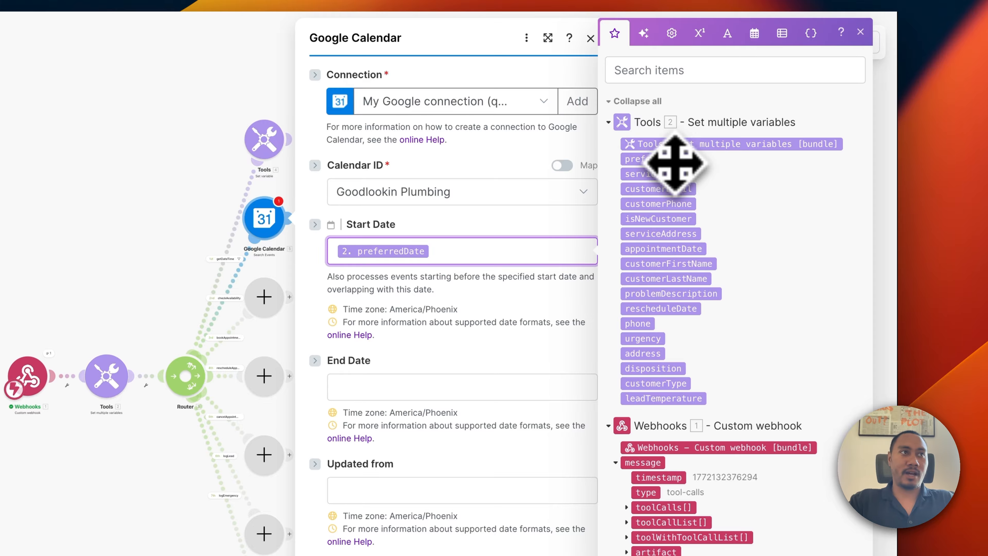
# Set the search End Date to addDays(preferredDate; 2).
pyautogui.click(388, 388)
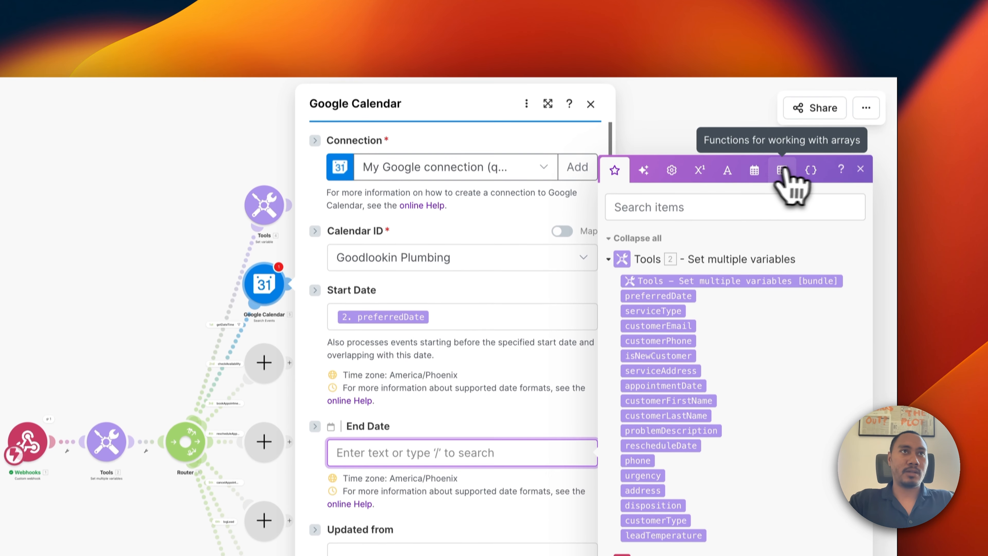
pyautogui.click(755, 183)
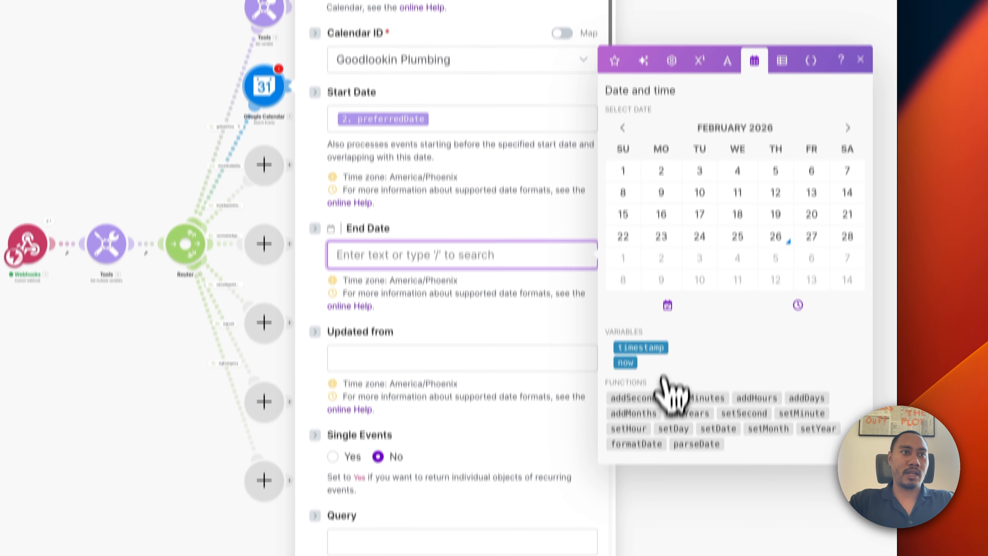
pyautogui.moveTo(648, 383)
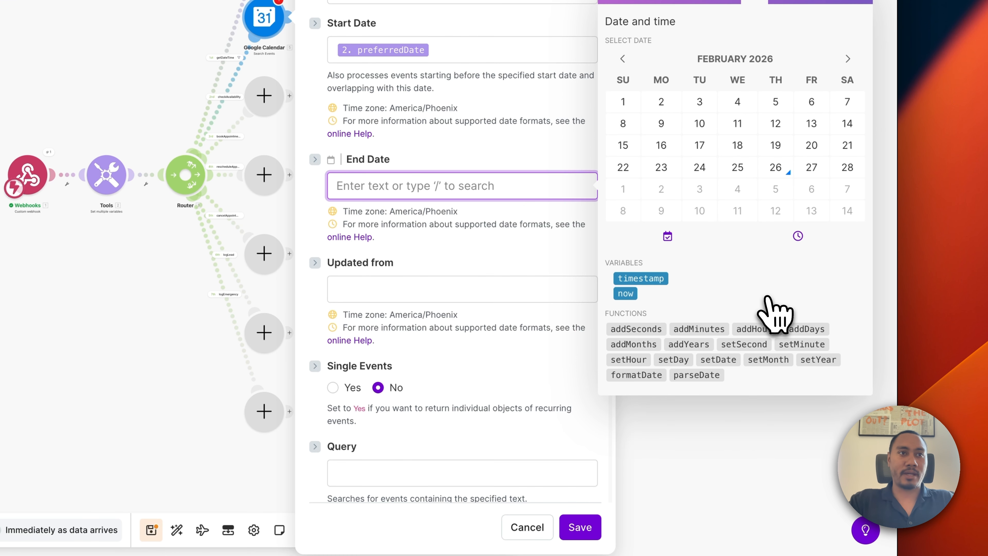
pyautogui.click(815, 329)
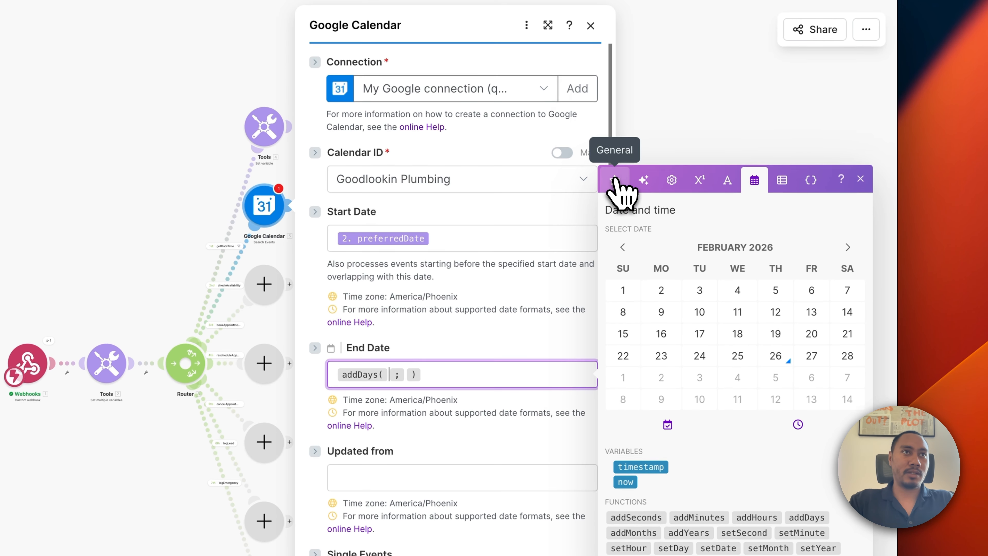
pyautogui.click(615, 85)
pyautogui.click(658, 219)
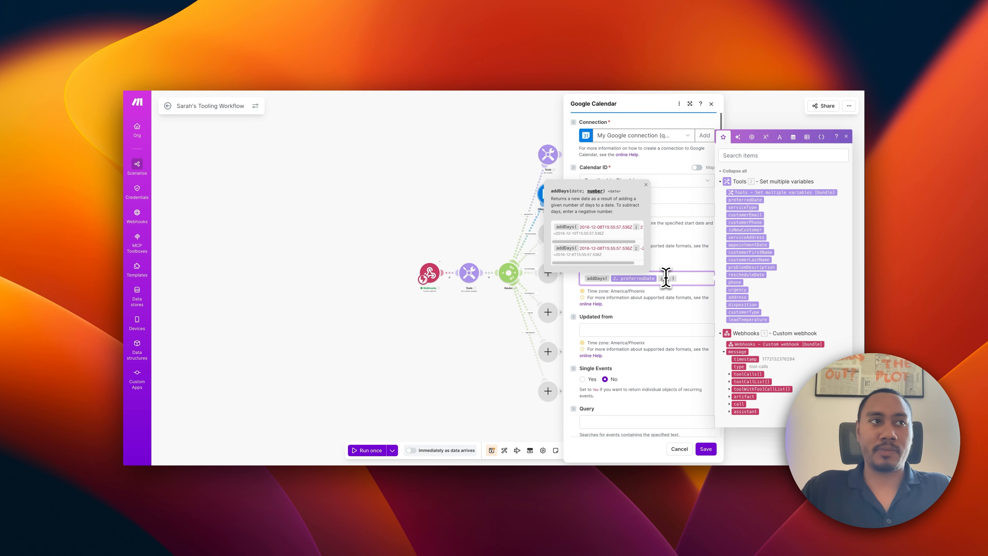
pyautogui.write('2')
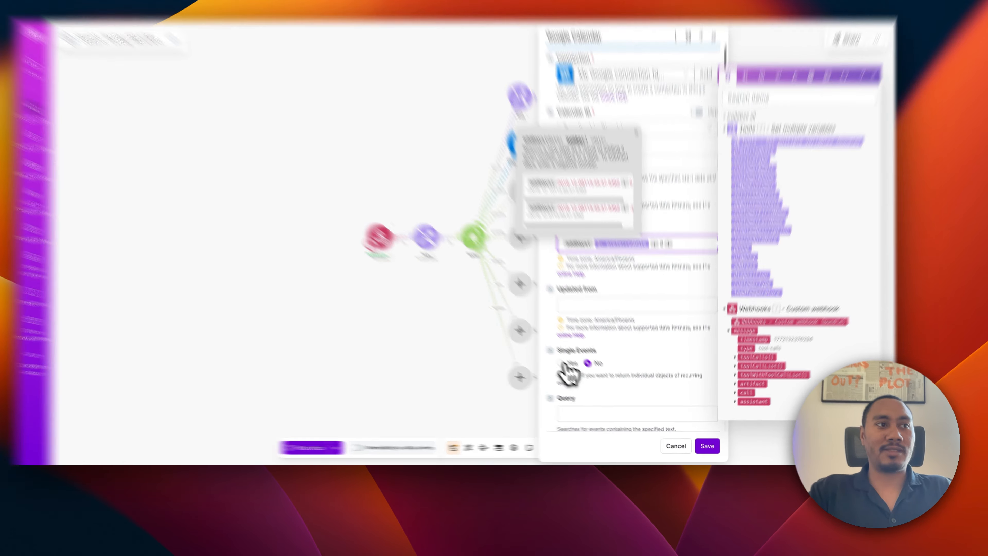
# Return single events, ordered by start time ascending.
pyautogui.click(582, 379)
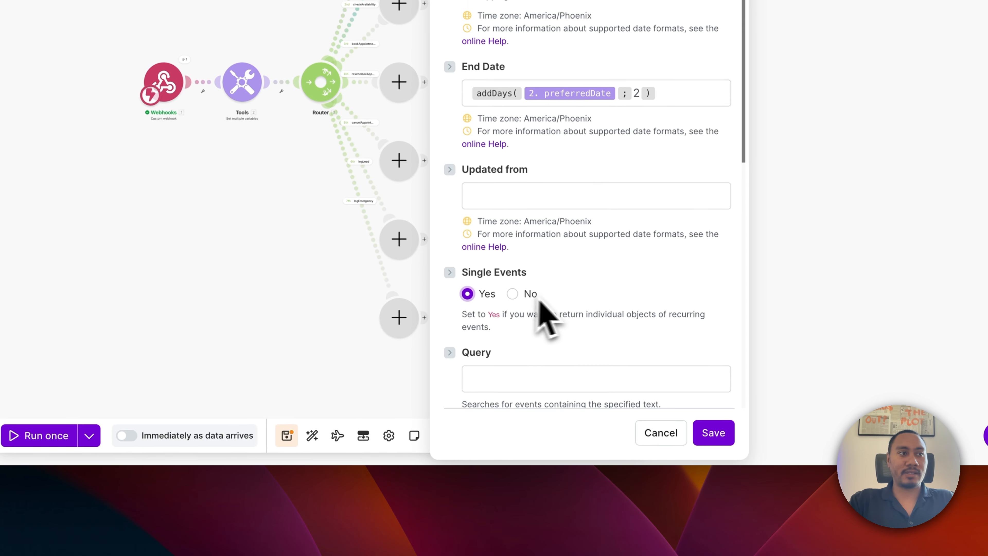
pyautogui.scroll(-10, 545, 319)
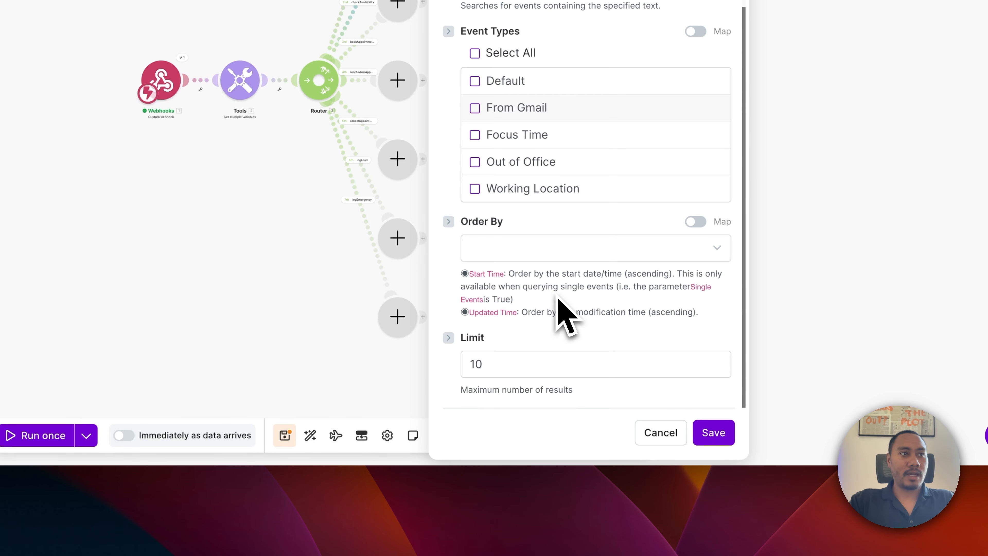
pyautogui.click(545, 253)
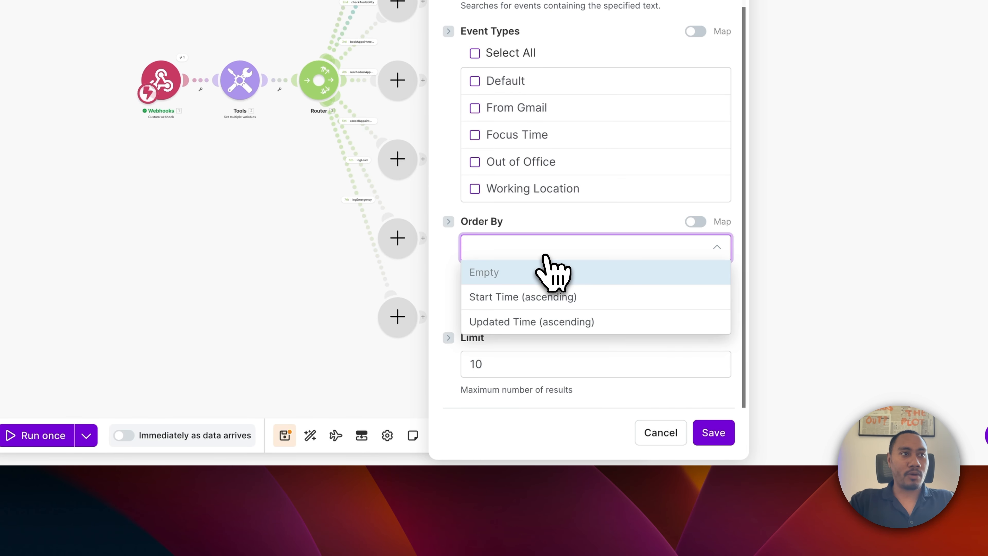
pyautogui.click(529, 296)
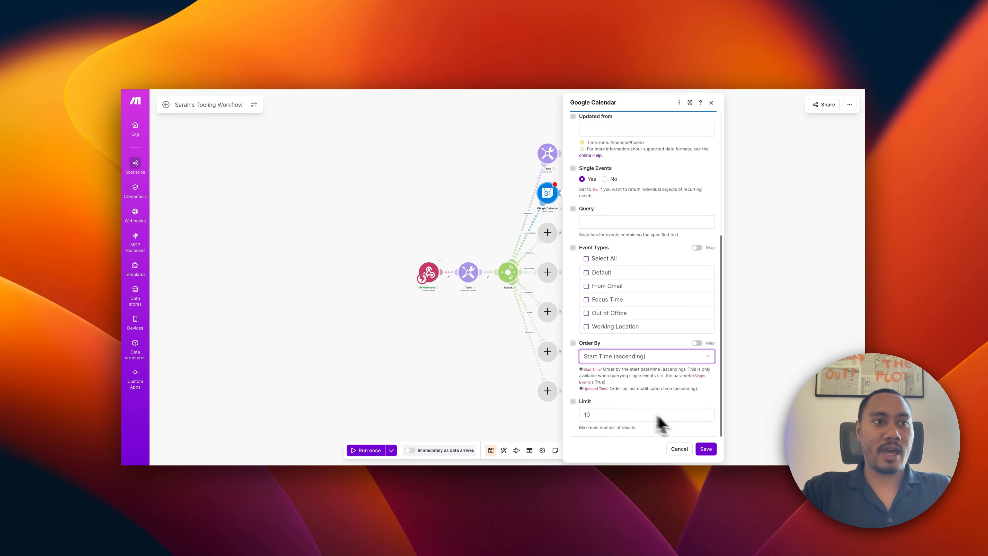
# Save the calendar search and add a Tools Set multiple variables module after it.
pyautogui.click(706, 449)
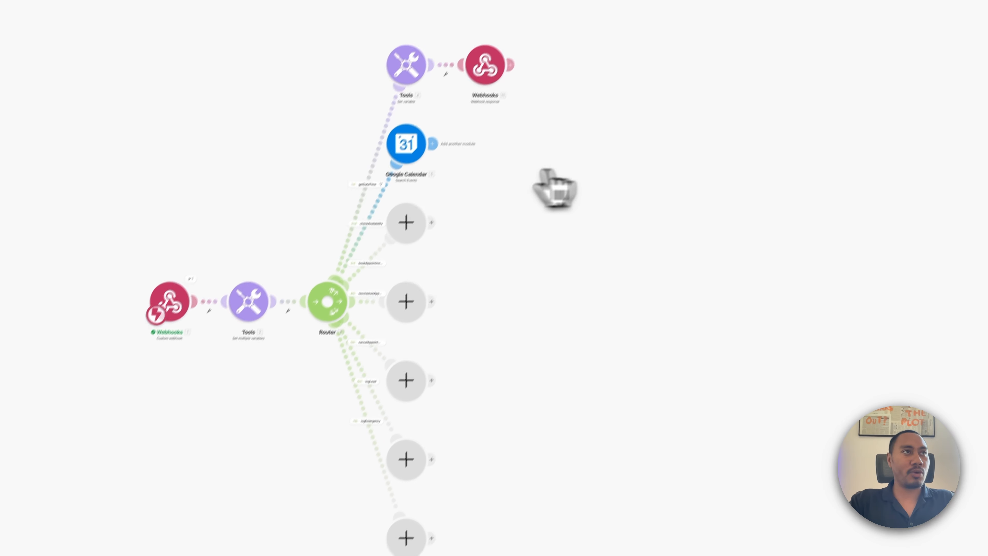
pyautogui.click(414, 163)
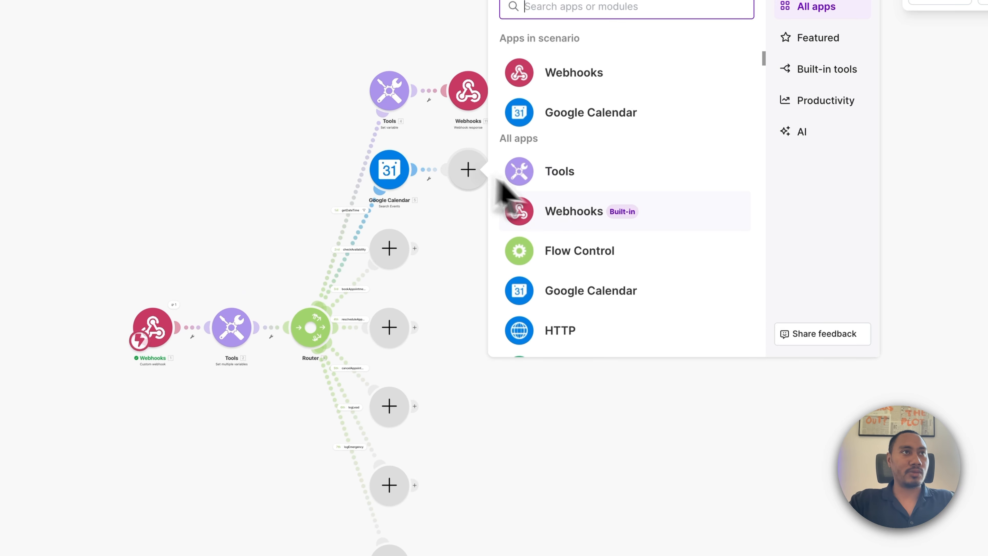
pyautogui.click(561, 176)
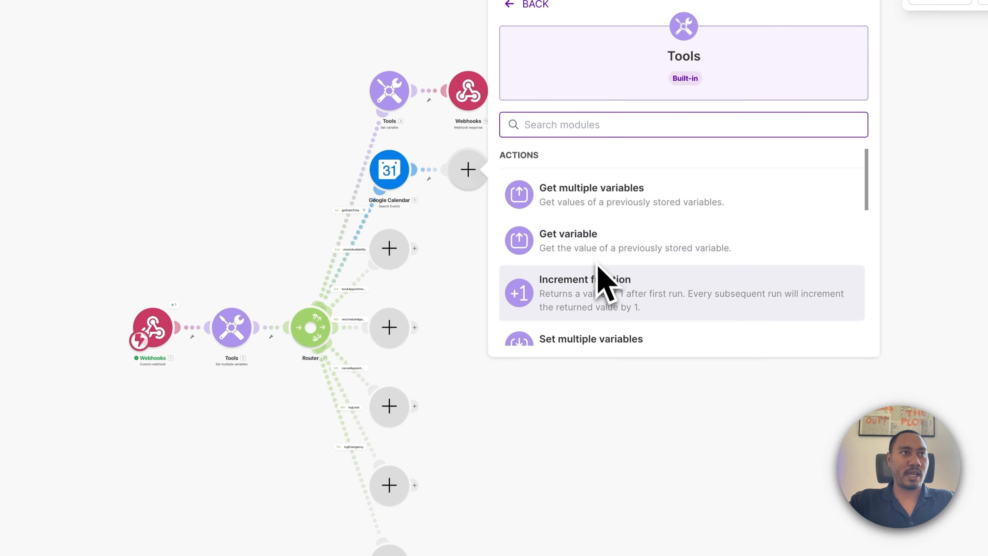
pyautogui.scroll(-5, 600, 280)
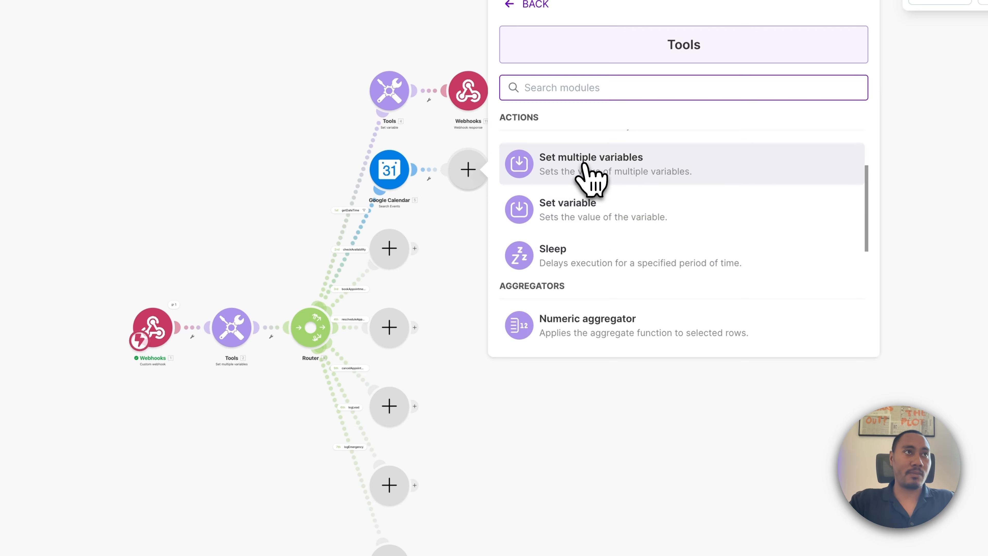
pyautogui.click(590, 170)
# Name the module's two variables 'start' and 'end' and save it.
pyautogui.click(583, 167)
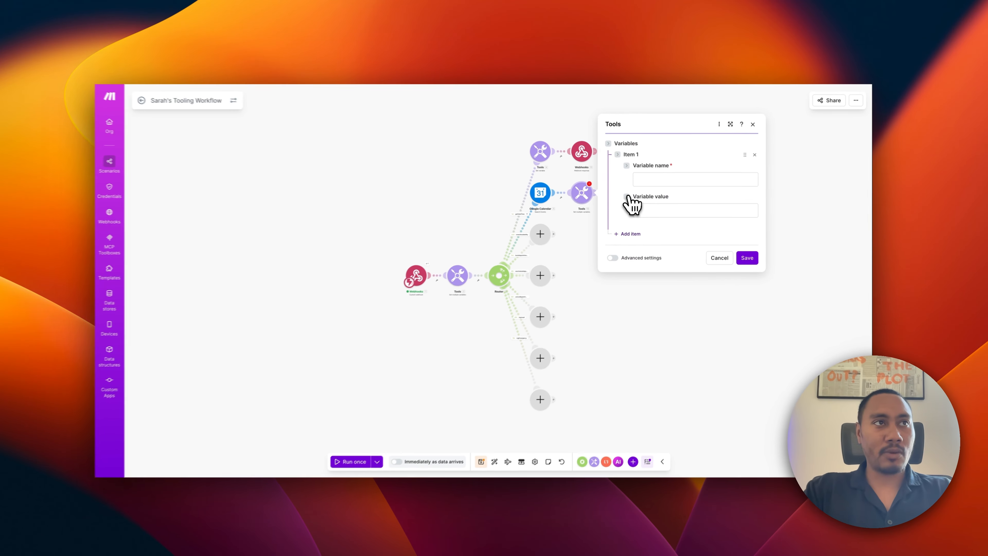
pyautogui.click(599, 142)
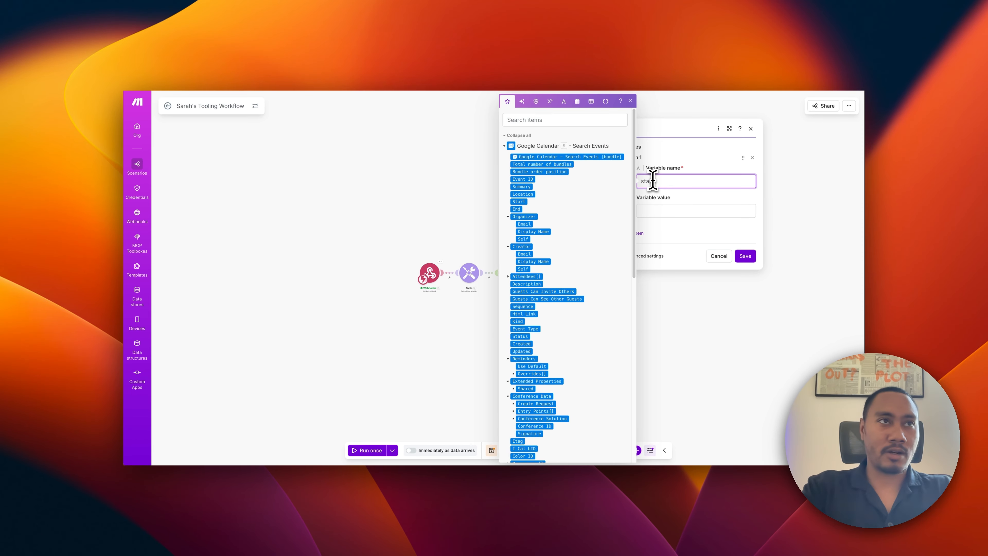
pyautogui.write('start')
pyautogui.click(642, 234)
pyautogui.click(652, 232)
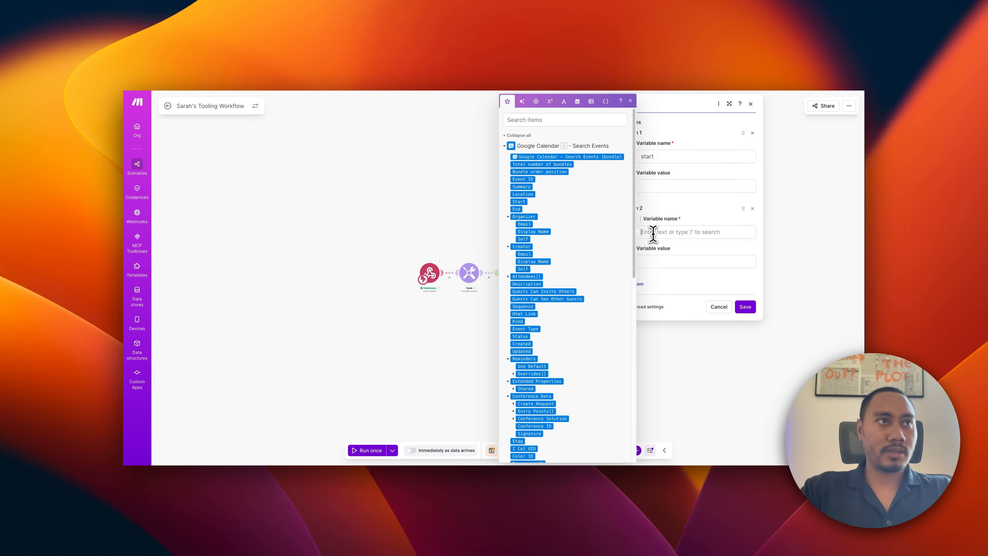
pyautogui.write('end')
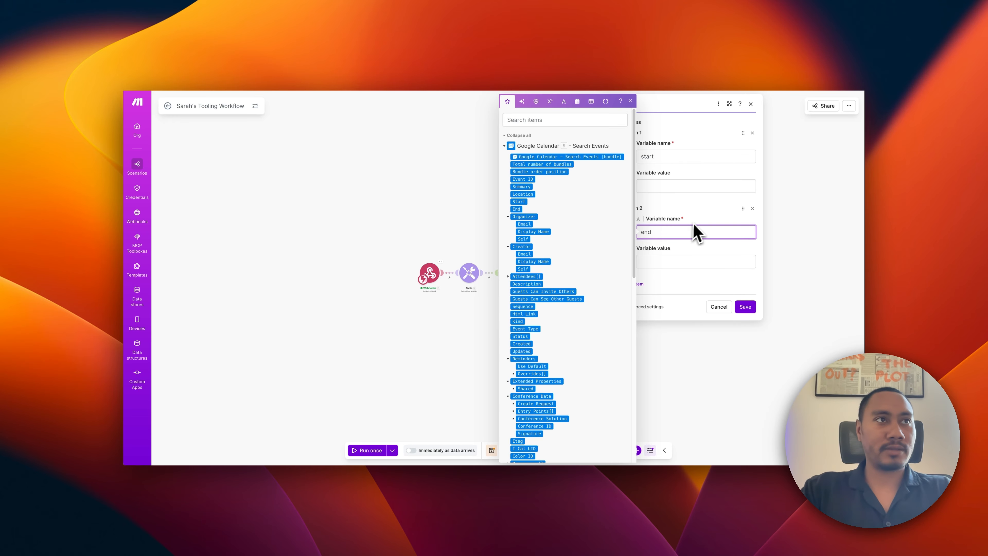
pyautogui.click(664, 186)
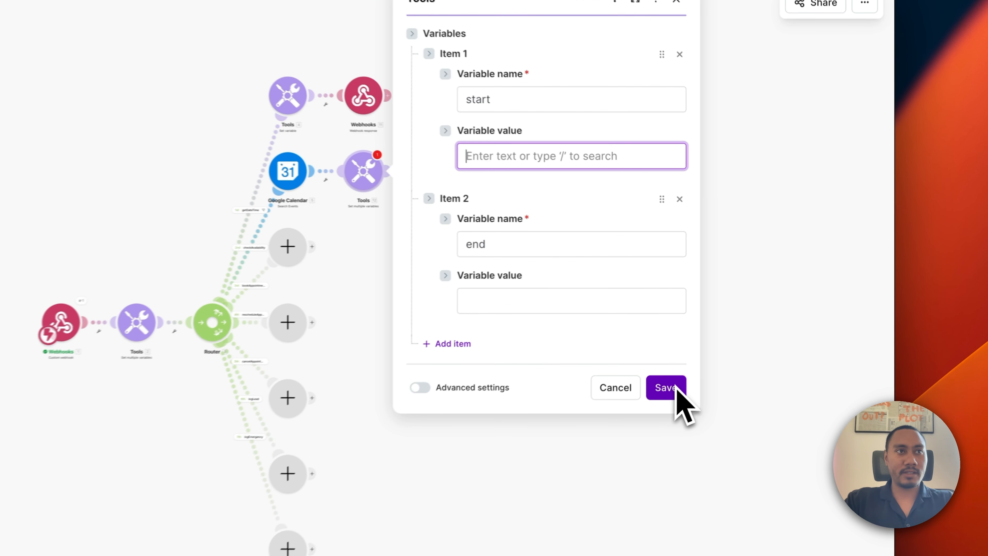
pyautogui.click(745, 307)
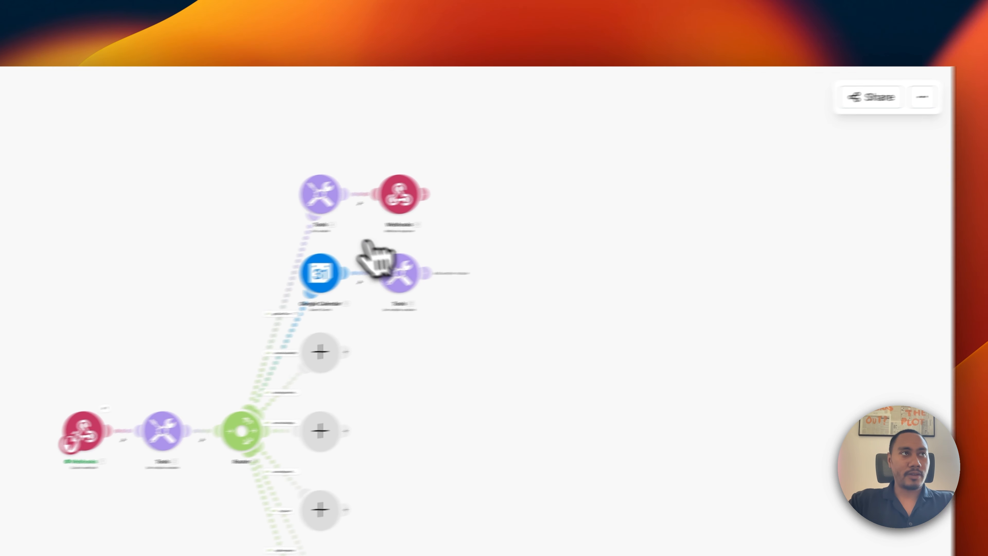
# Run only the Google Calendar search with preferredDate 2026-02-27T10:00-07:00.
pyautogui.rightClick(268, 179)
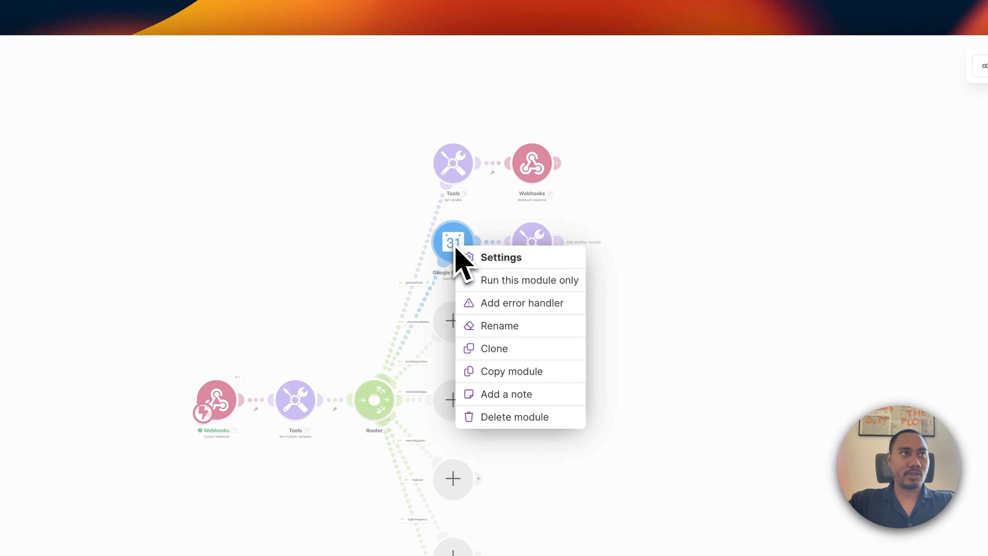
pyautogui.click(496, 281)
pyautogui.click(564, 328)
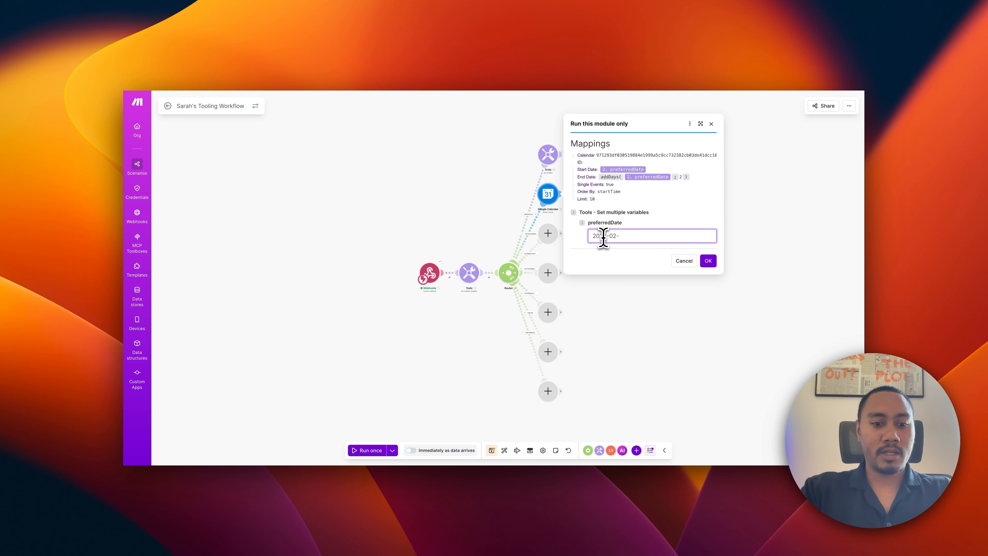
pyautogui.write('27T10:00-07:00')
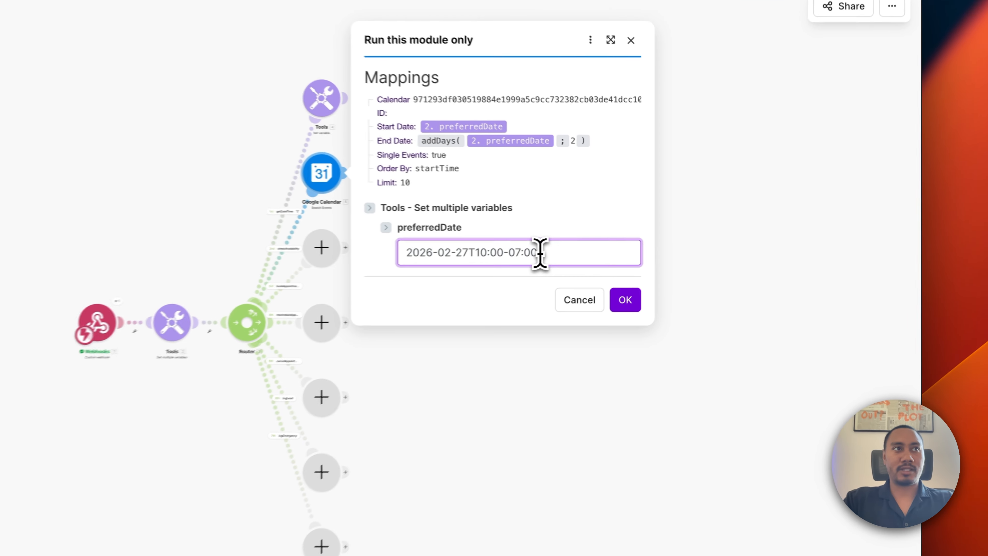
pyautogui.moveTo(662, 237); pyautogui.dragTo(646, 237)
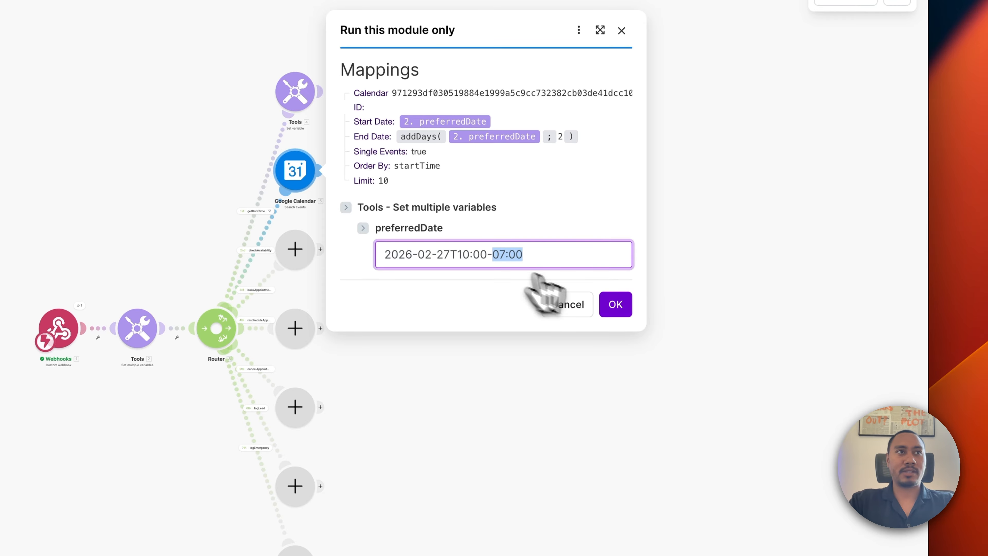
pyautogui.click(620, 305)
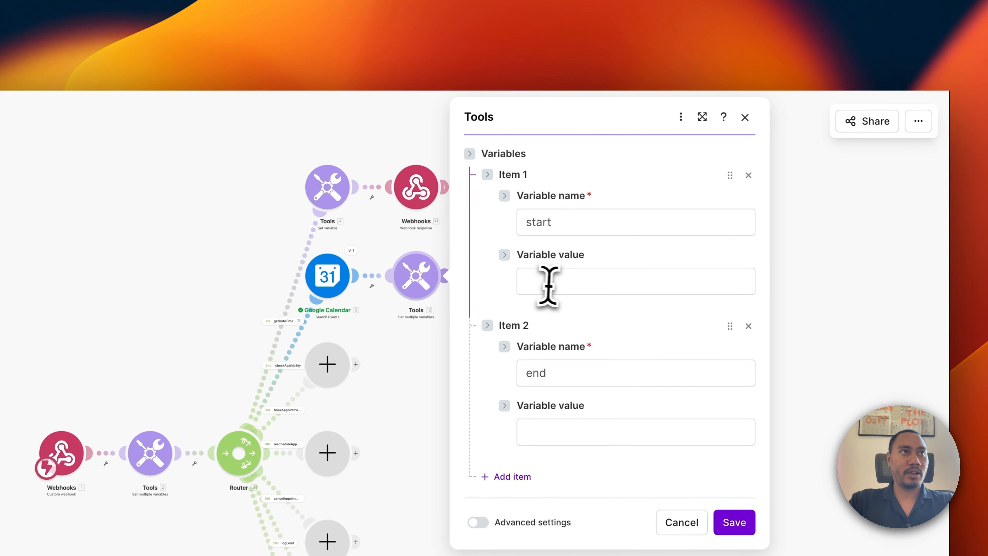
# Insert formatDate into the start variable's value with the event's 5. Start as date.
pyautogui.click(547, 282)
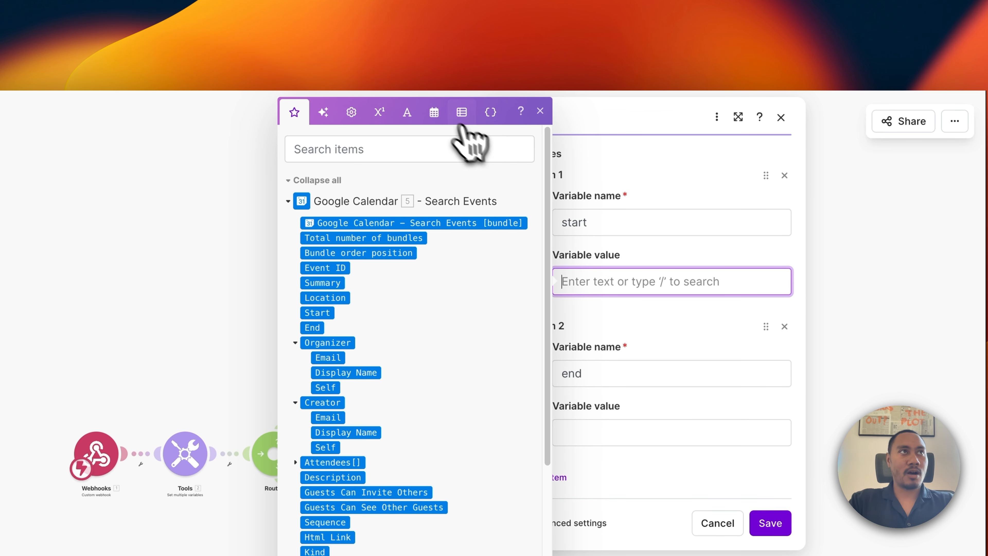
pyautogui.click(435, 113)
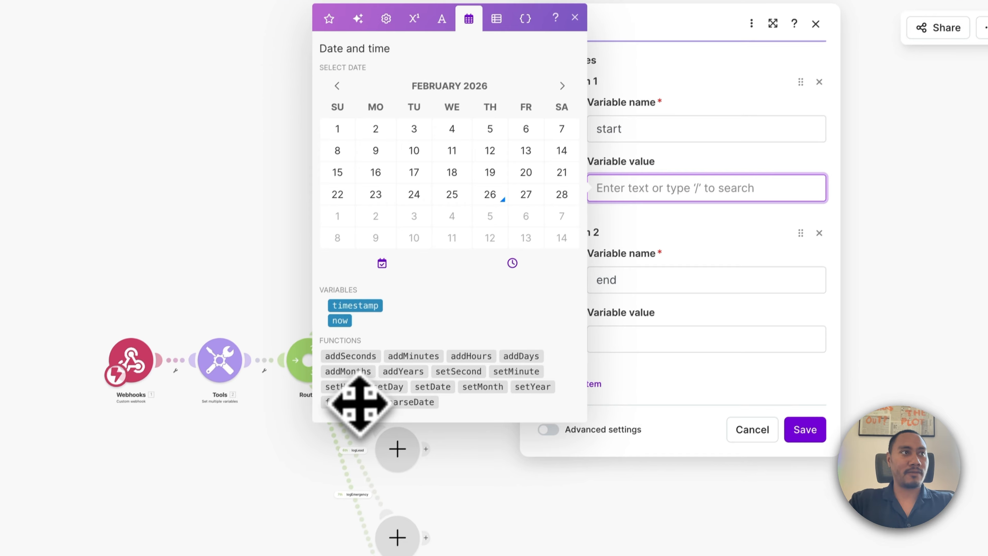
pyautogui.click(331, 494)
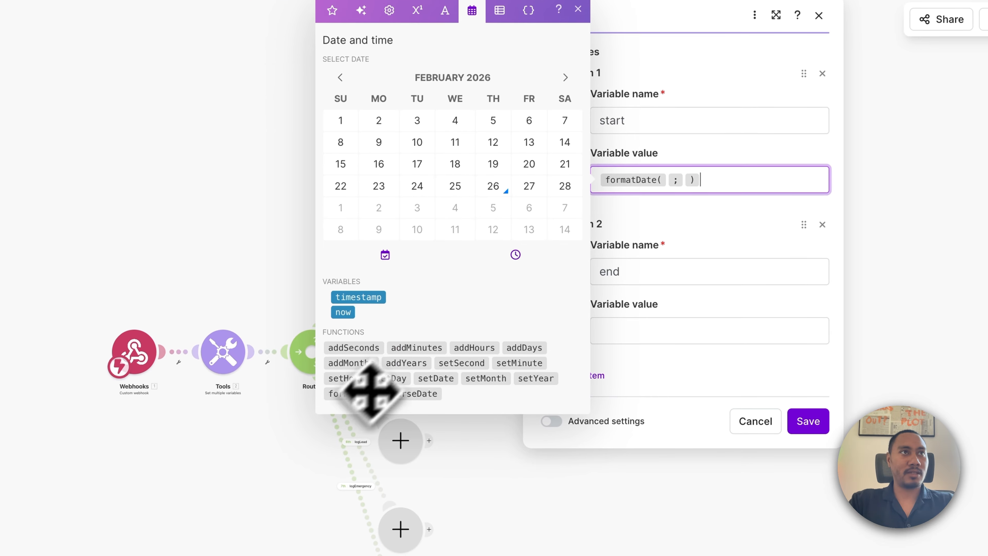
pyautogui.click(667, 182)
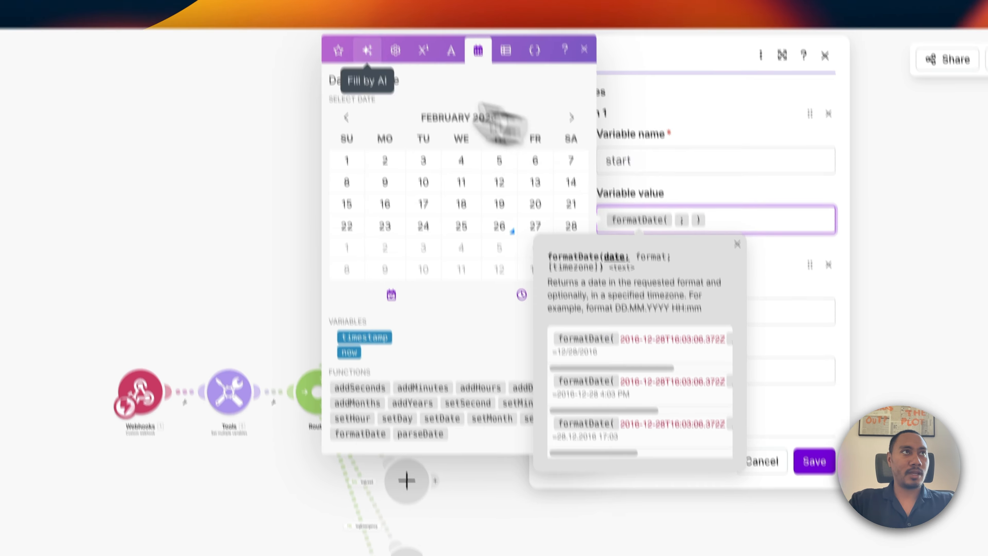
pyautogui.click(338, 50)
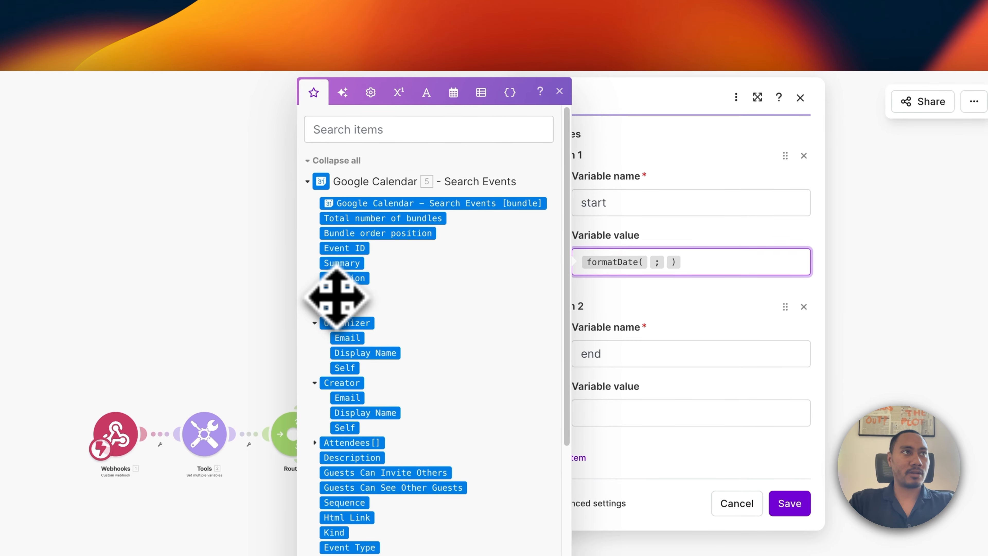
pyautogui.click(337, 293)
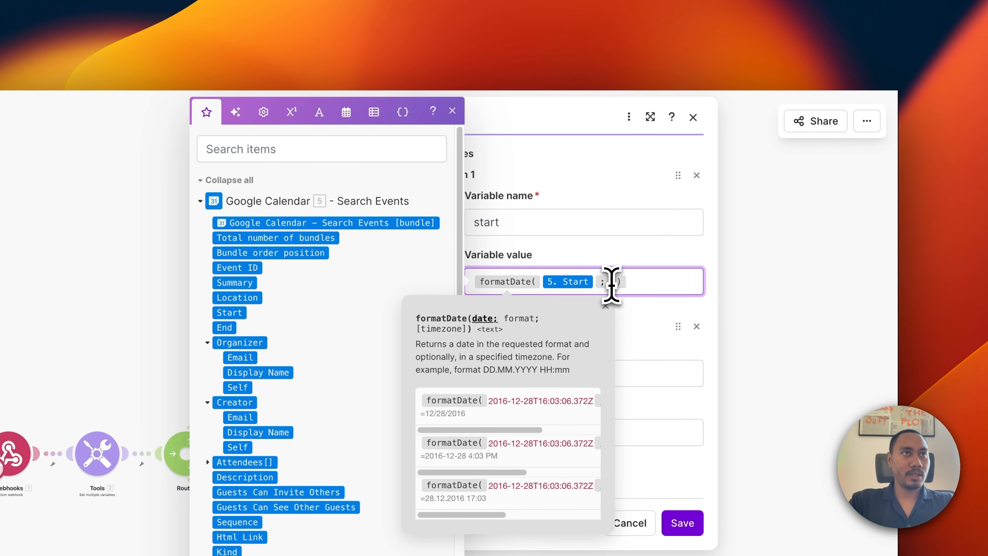
# Give formatDate the format YYYY-MM-DDTHH:mm:ssXXX and check the finished expression.
pyautogui.click(611, 284)
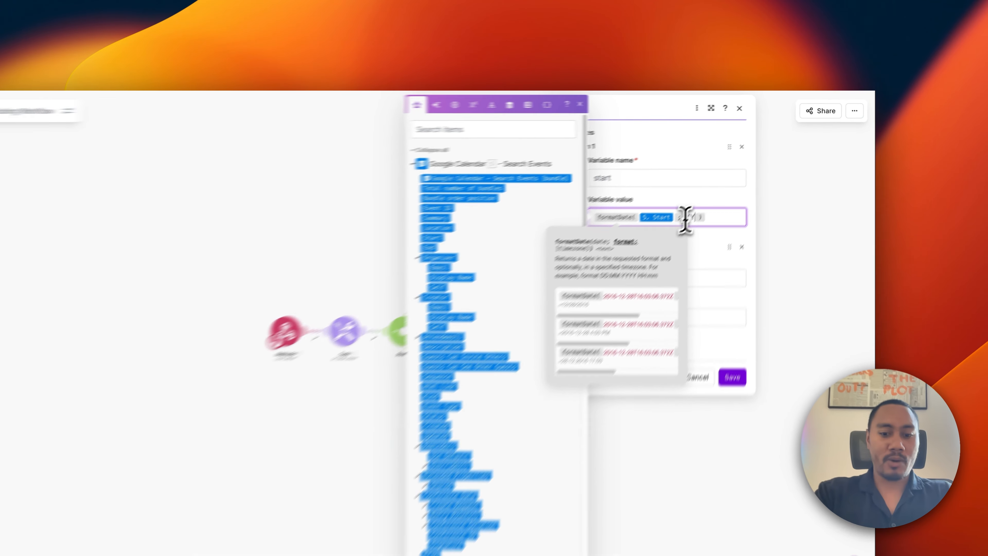
pyautogui.write('YYYY-MM-')
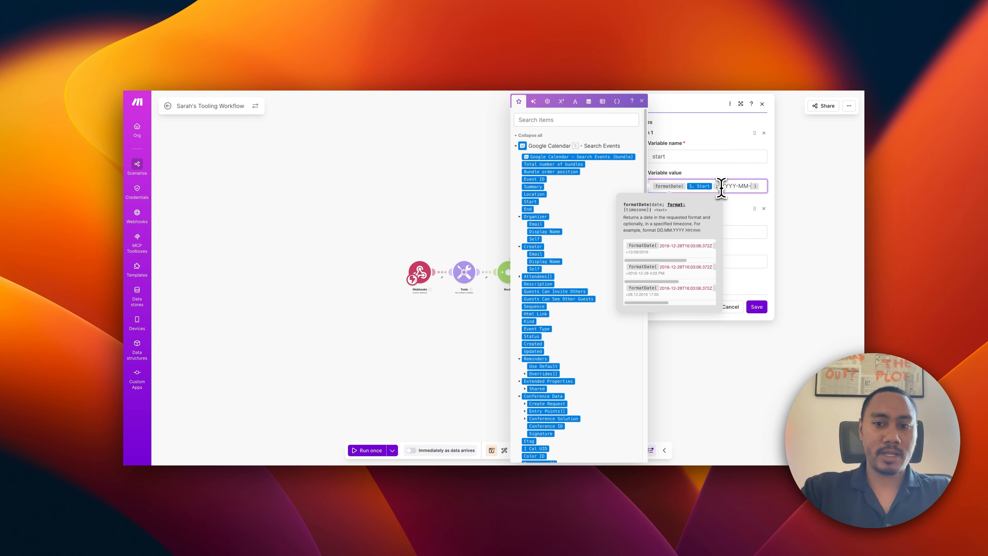
pyautogui.write('D')
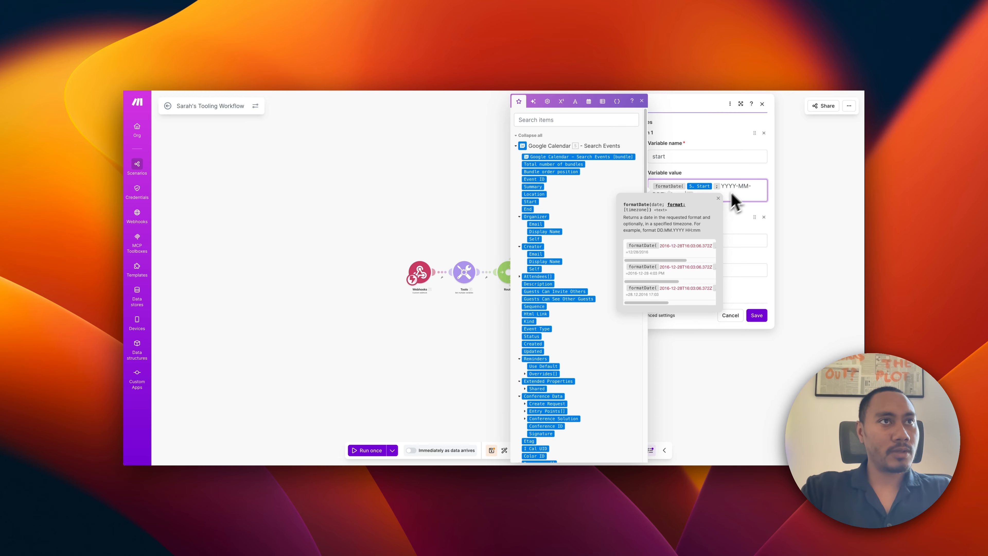
pyautogui.click(718, 198)
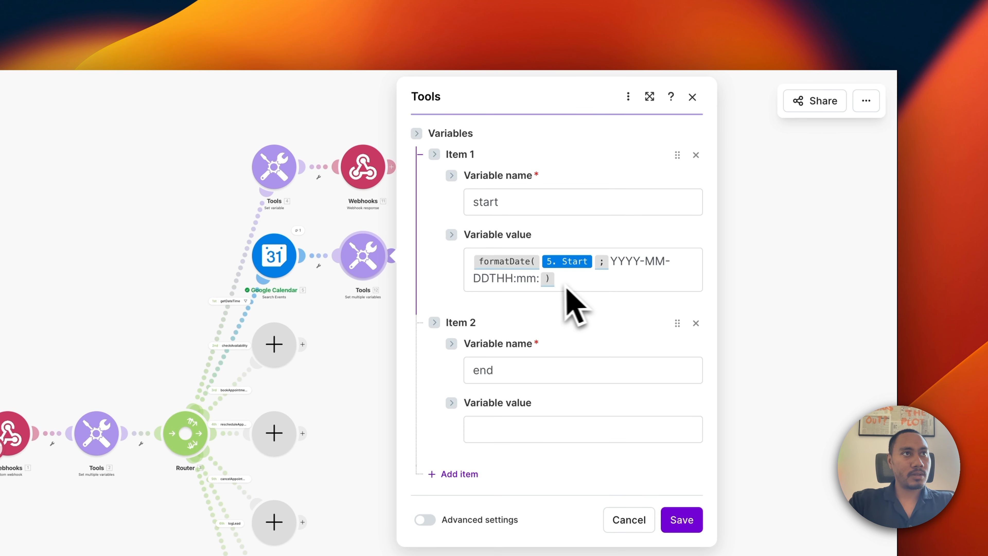
pyautogui.click(538, 274)
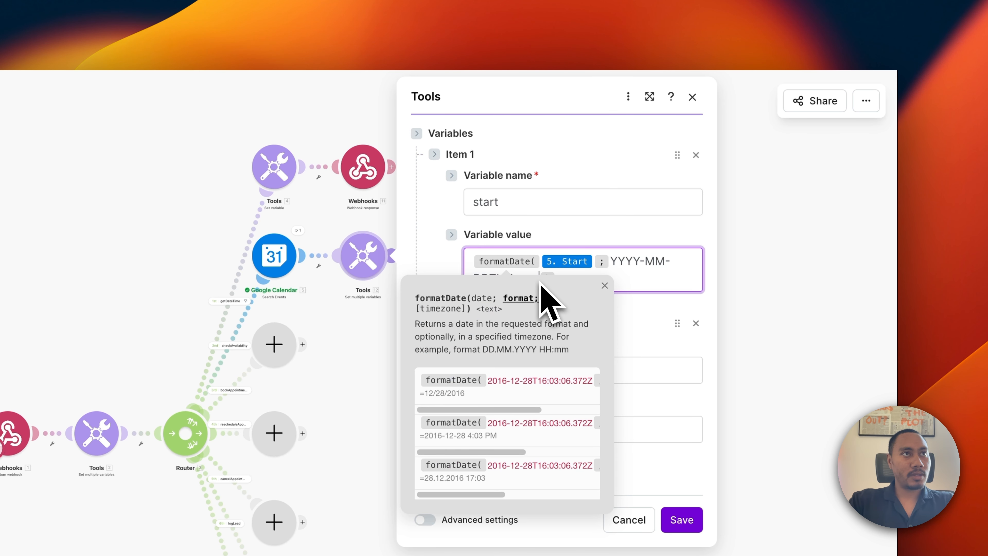
pyautogui.click(605, 286)
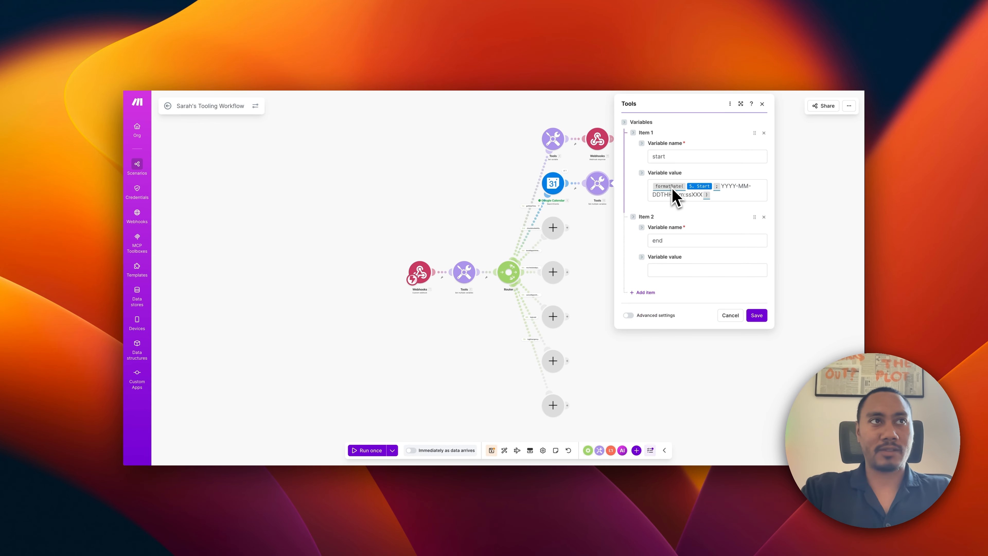
pyautogui.moveTo(700, 189)
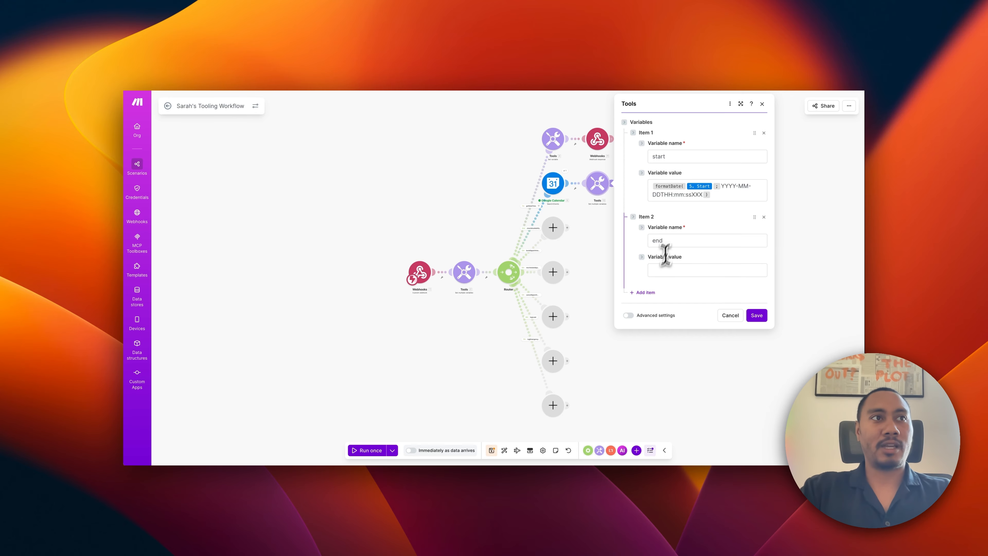
# Copy start's formatDate expression into end, replace 5. Start with 5. End, and save.
pyautogui.click(661, 270)
pyautogui.moveTo(718, 195); pyautogui.dragTo(643, 183)
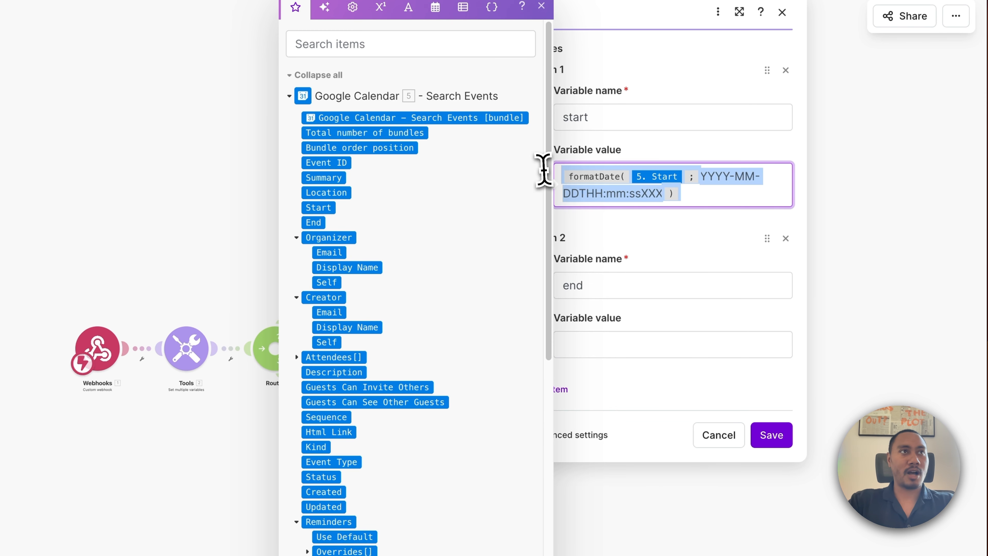
pyautogui.click(589, 343)
pyautogui.write('formatDate(5. Start;YYYY-MM-DDTHH:mm:ssXXX)')
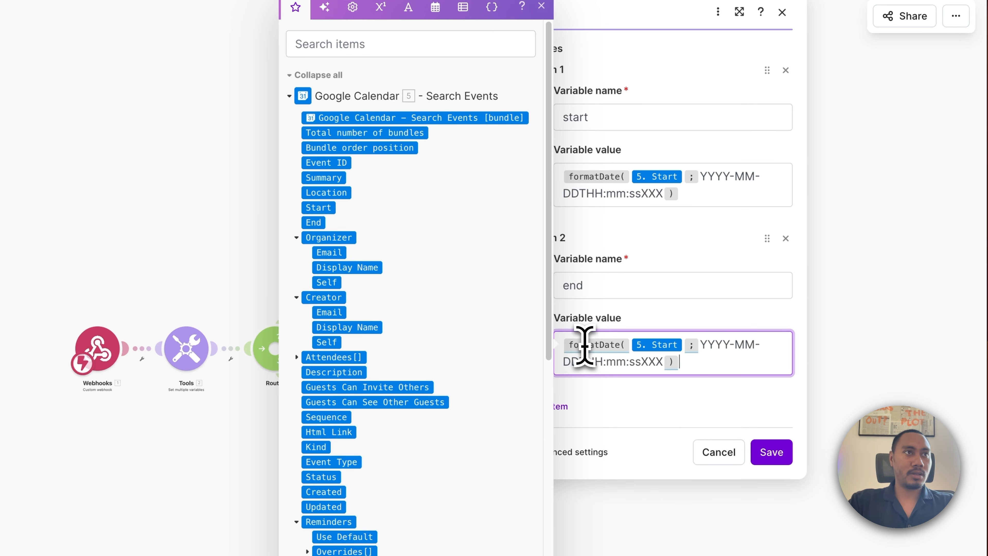
pyautogui.click(684, 346)
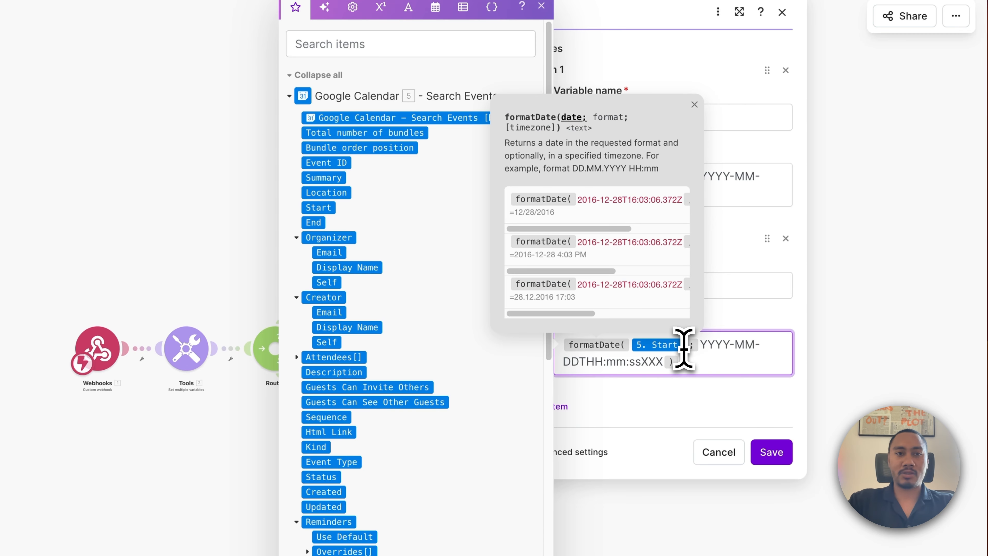
pyautogui.press('BackSpace')
pyautogui.click(334, 214)
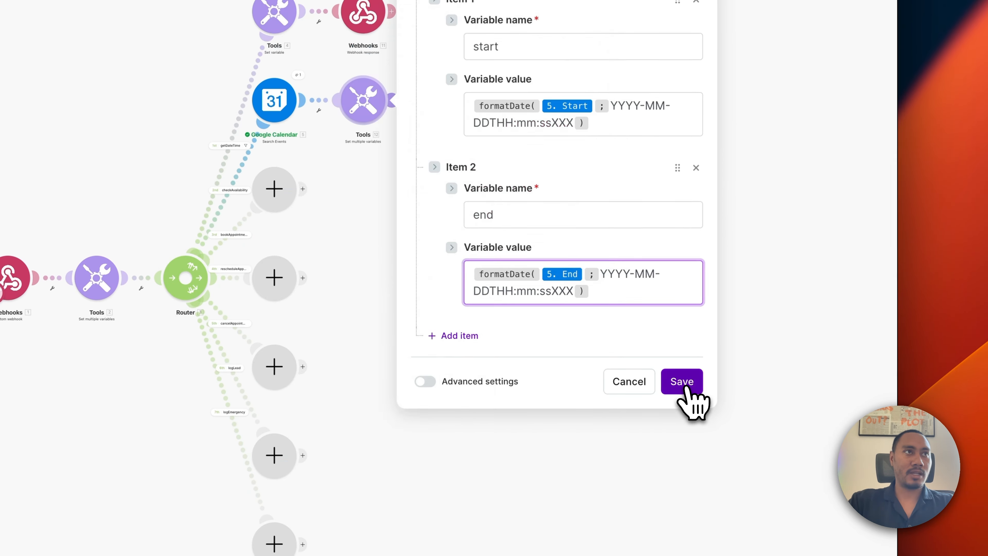
pyautogui.click(681, 382)
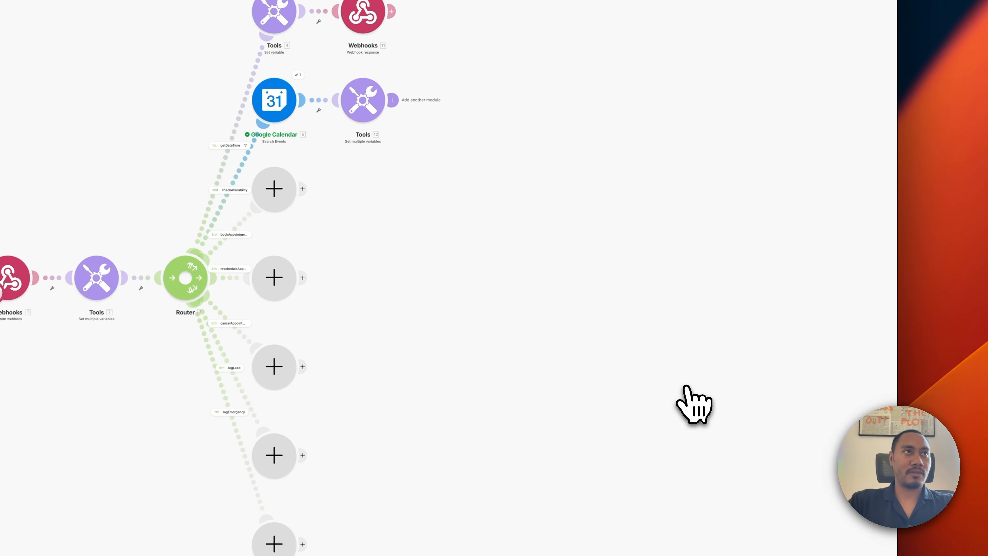
# Add a new module after the Tools module and search the app list for 'array'.
pyautogui.click(391, 100)
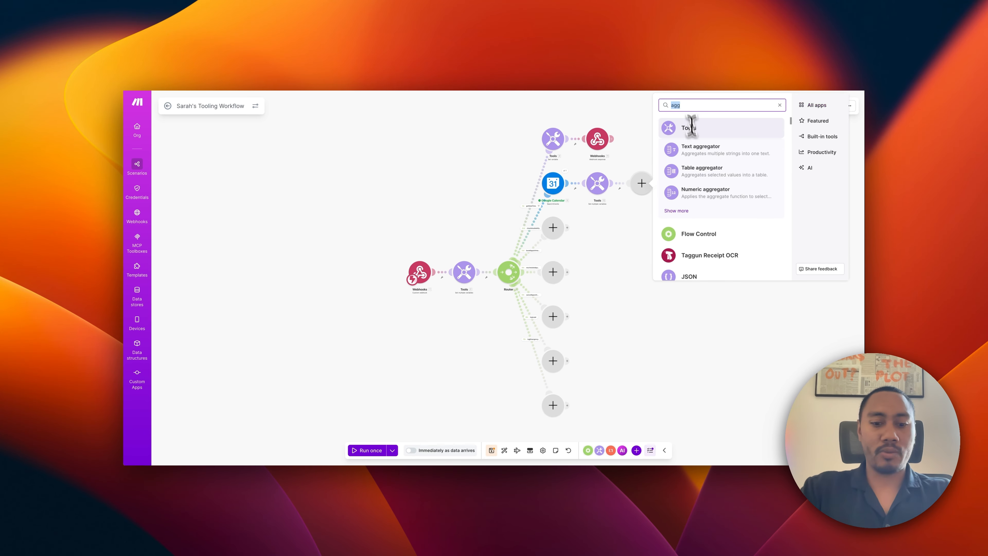
pyautogui.write('ar')
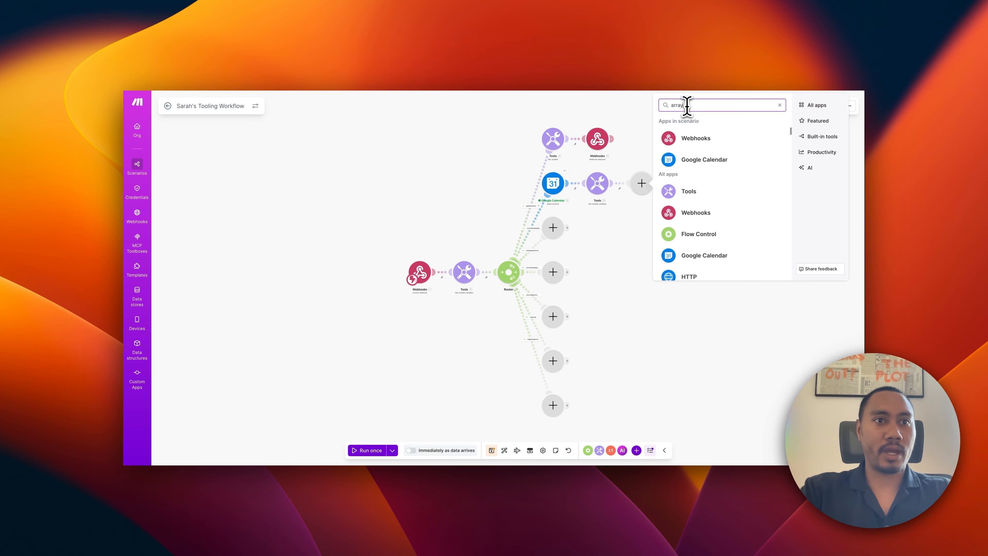
pyautogui.write('ray')
# Add an Array aggregator on Google Calendar - Search Events [5] aggregating start, end and Bundle order position, and save.
pyautogui.click(698, 153)
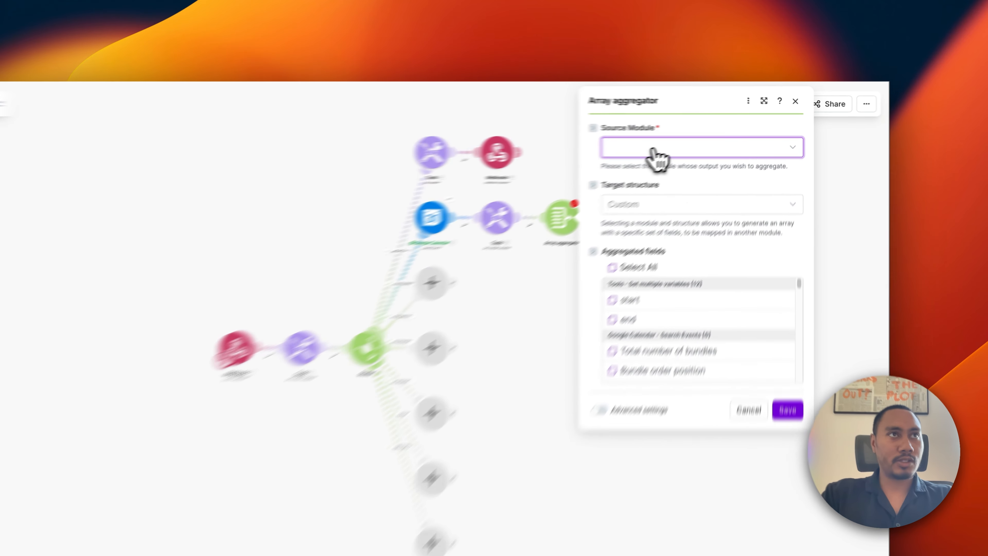
pyautogui.click(707, 136)
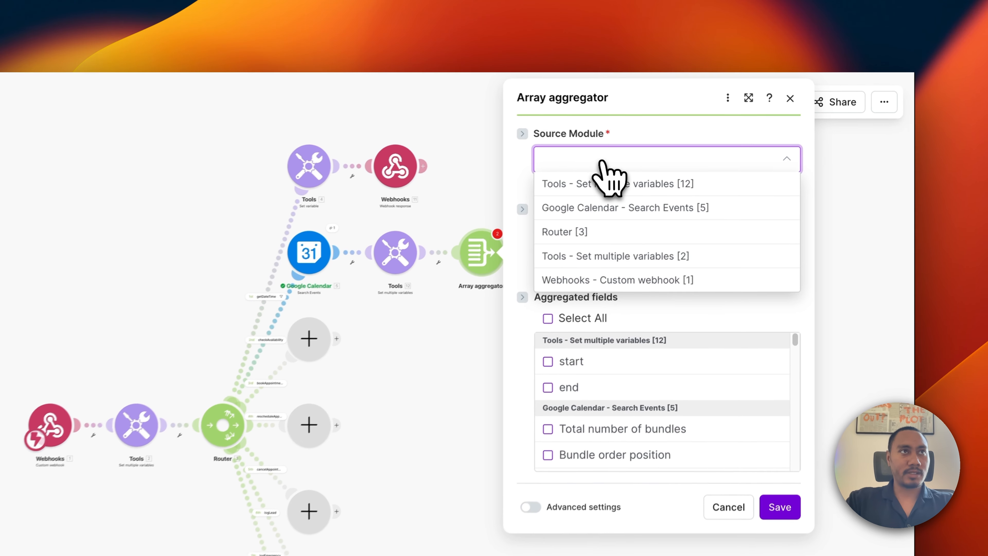
pyautogui.click(596, 213)
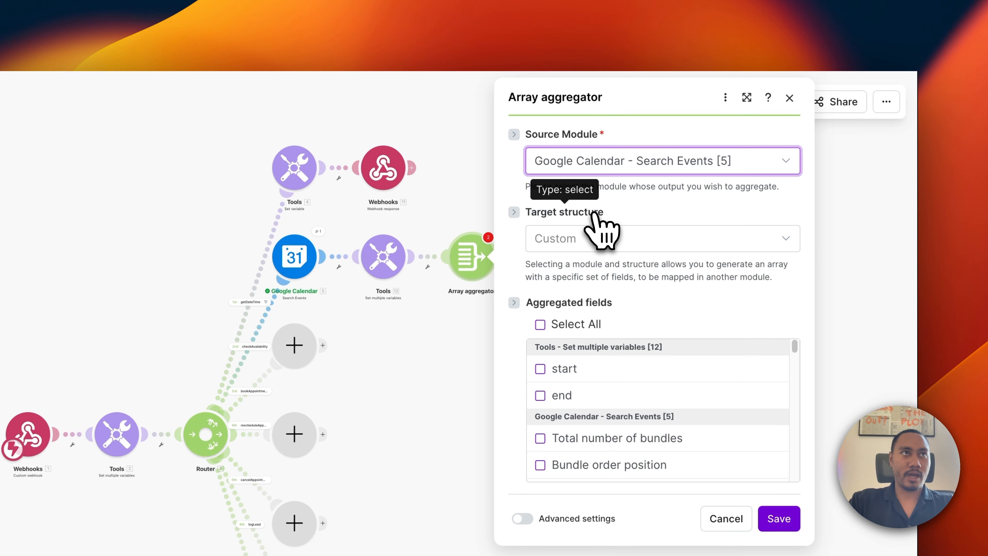
pyautogui.scroll(-1, 614, 366)
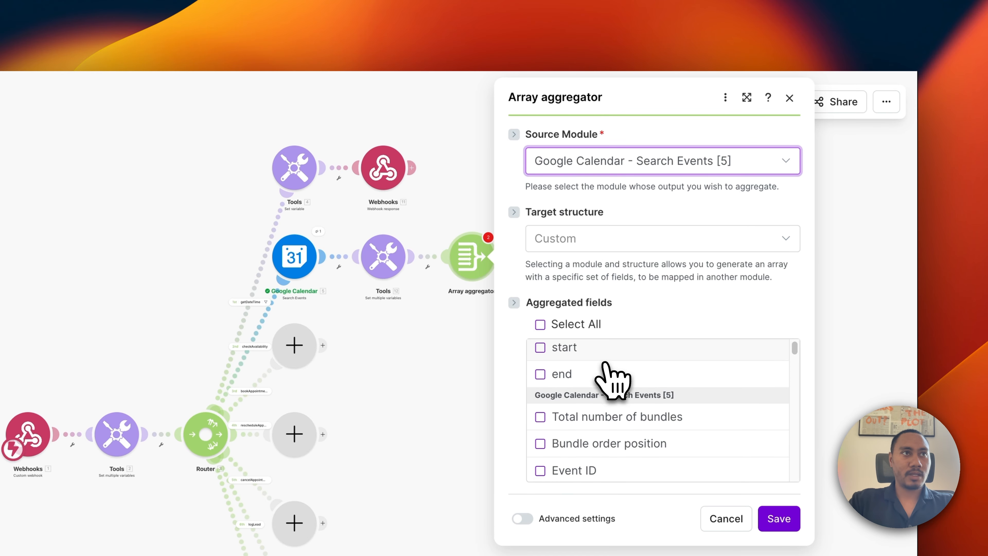
pyautogui.scroll(1, 617, 377)
pyautogui.click(540, 369)
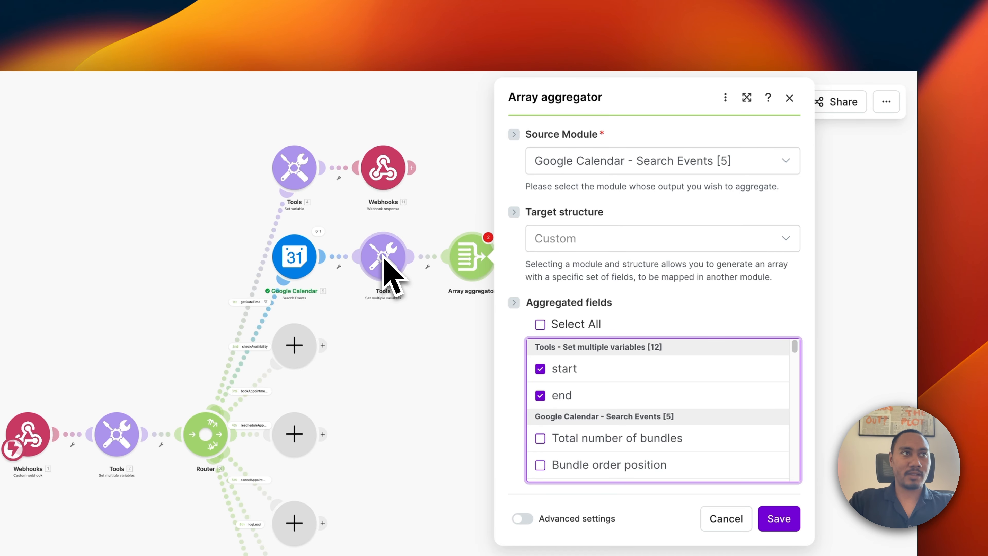
pyautogui.scroll(-2, 657, 408)
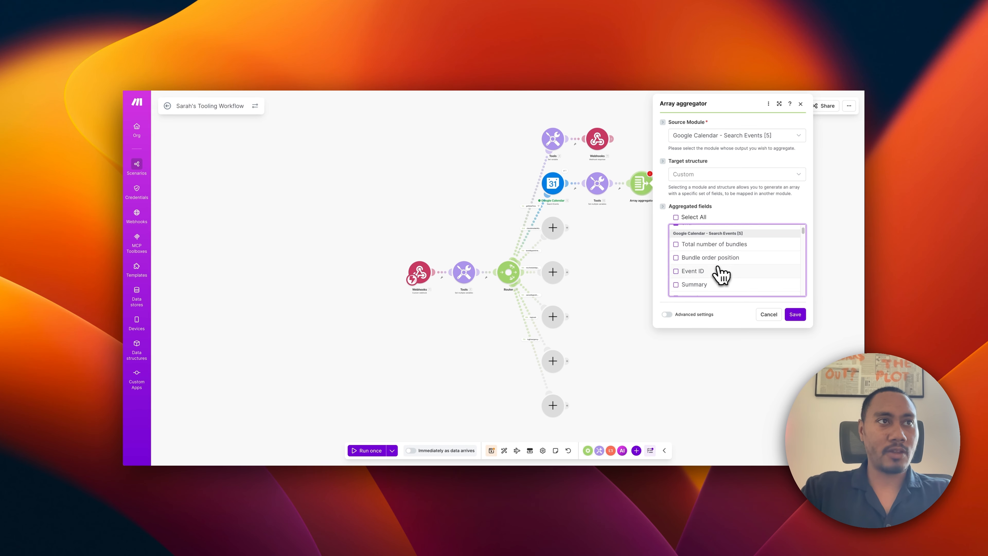
pyautogui.click(676, 258)
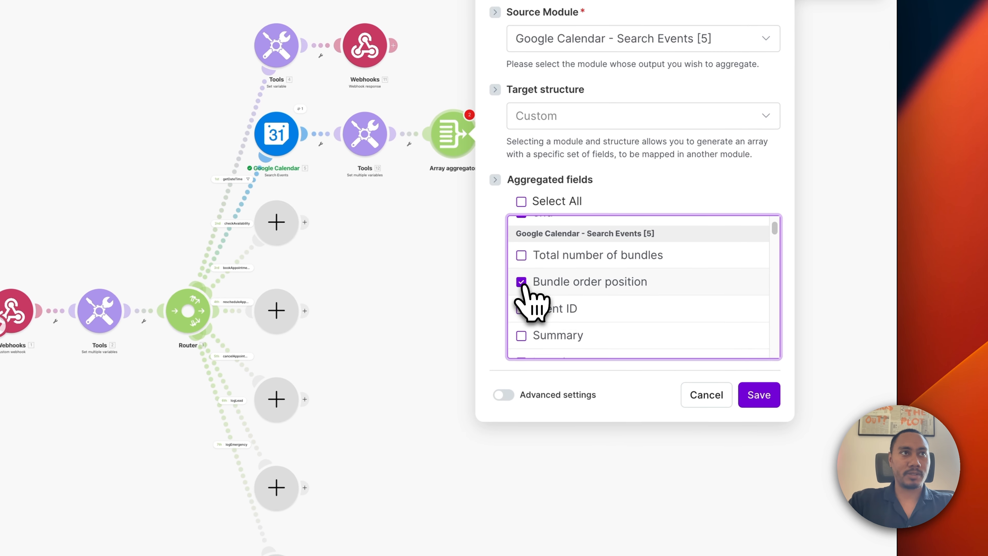
pyautogui.scroll(2, 607, 296)
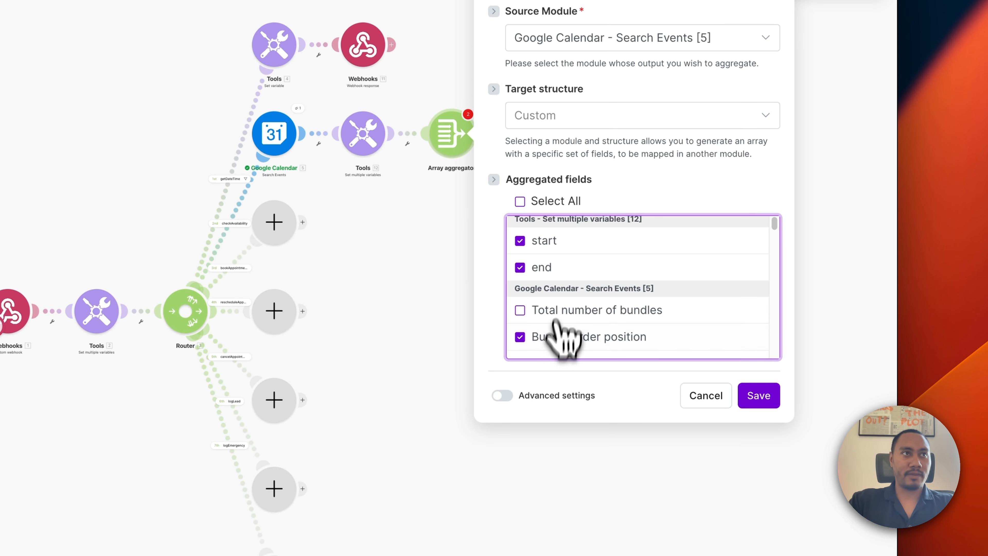
pyautogui.click(757, 397)
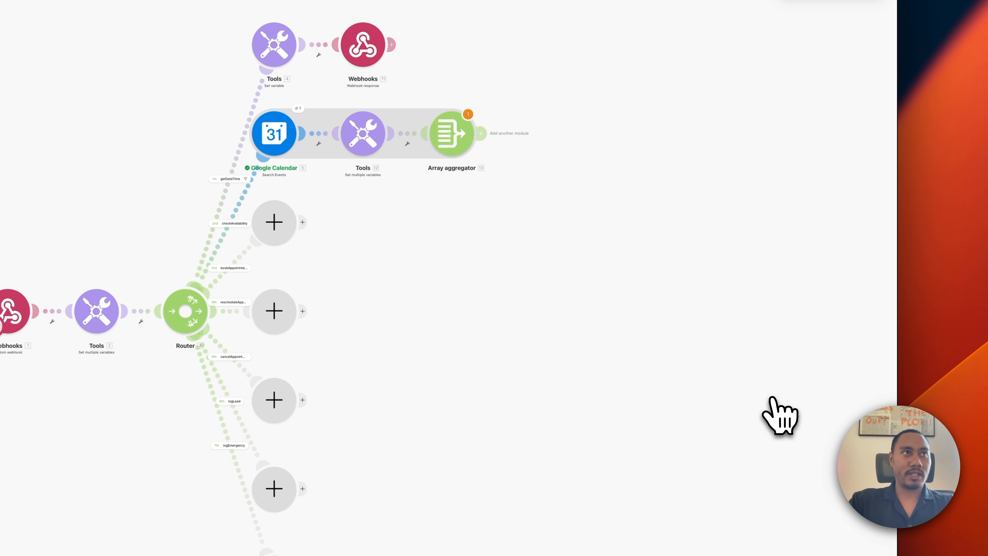
# Add OpenAI 'Generate a completion' after the aggregator using gpt-4.1-mini with 300 max output tokens.
pyautogui.click(482, 134)
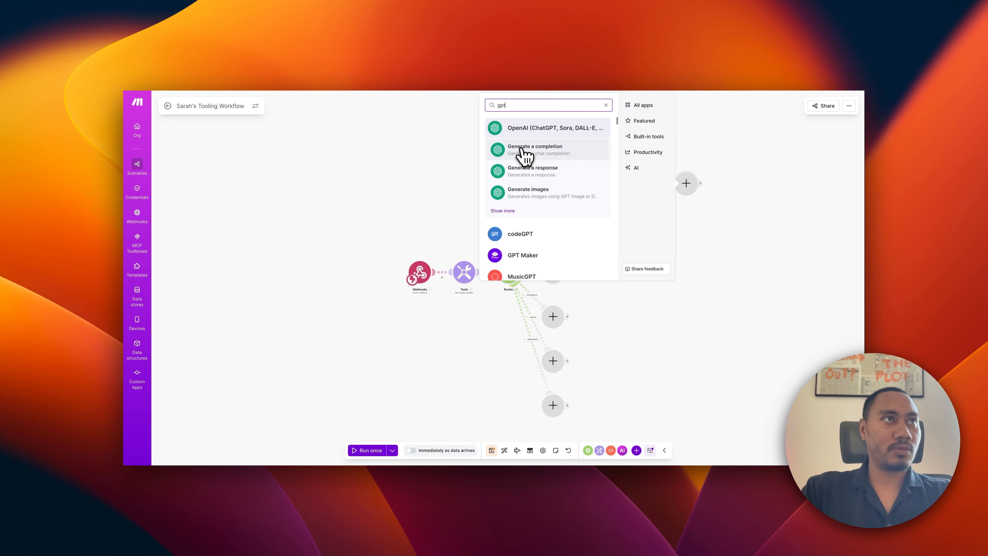
pyautogui.click(524, 152)
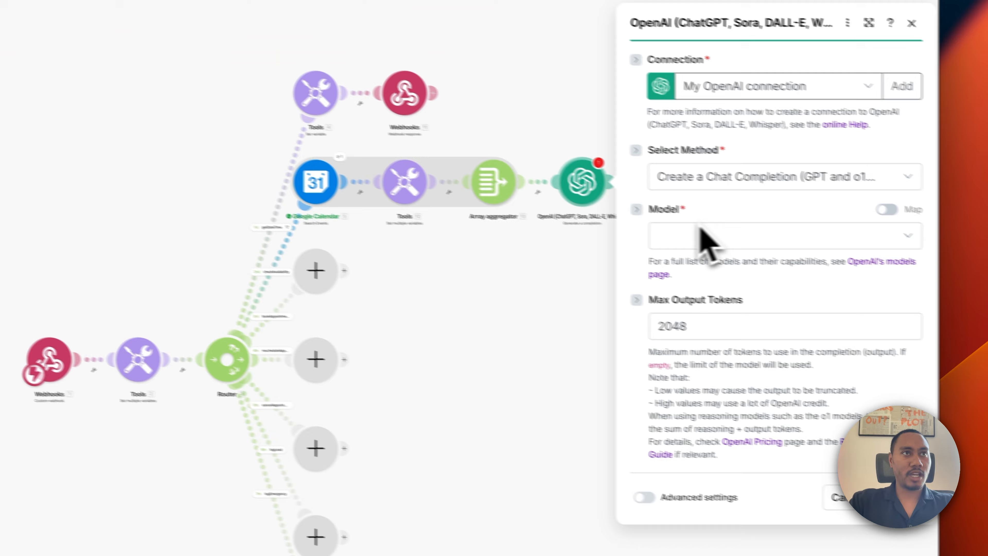
pyautogui.click(700, 232)
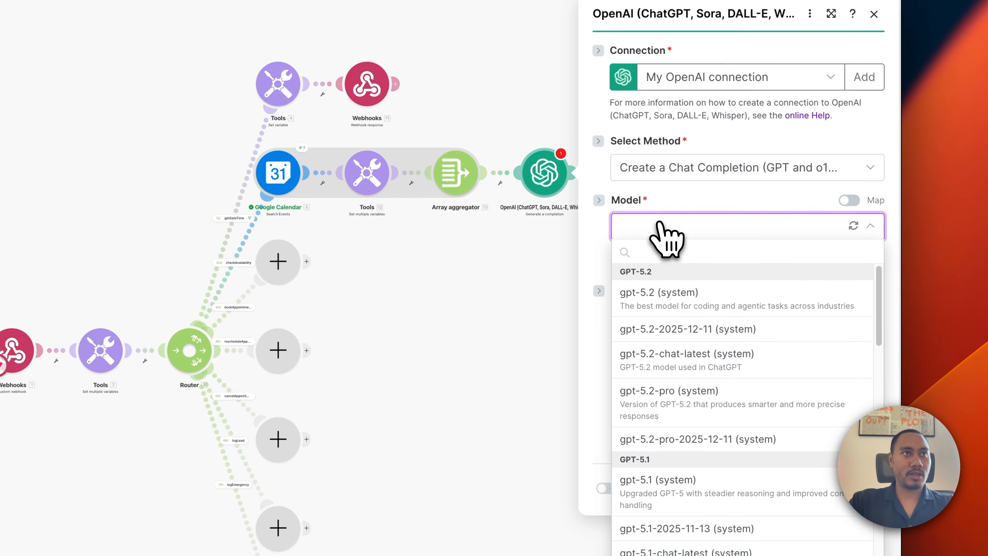
pyautogui.scroll(-10, 665, 331)
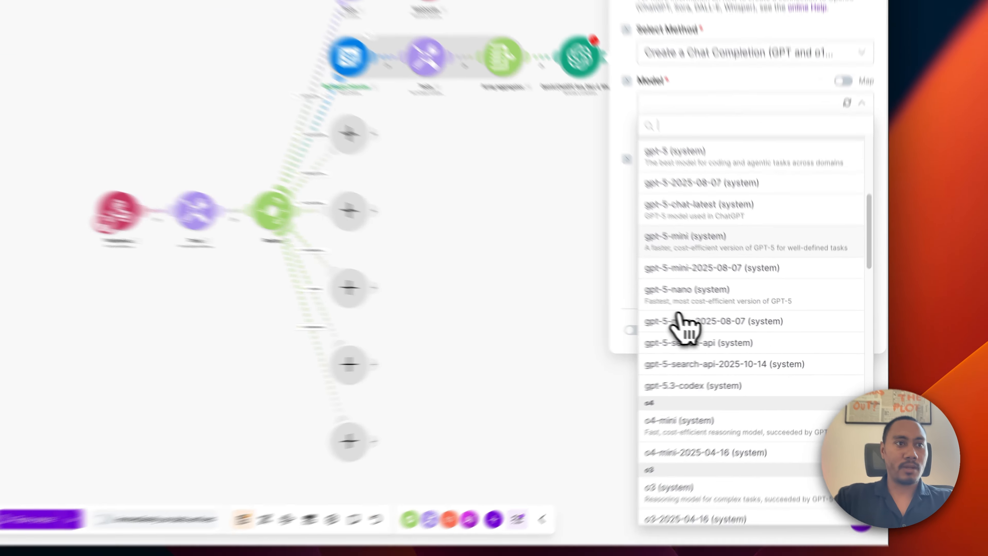
pyautogui.scroll(-10, 678, 323)
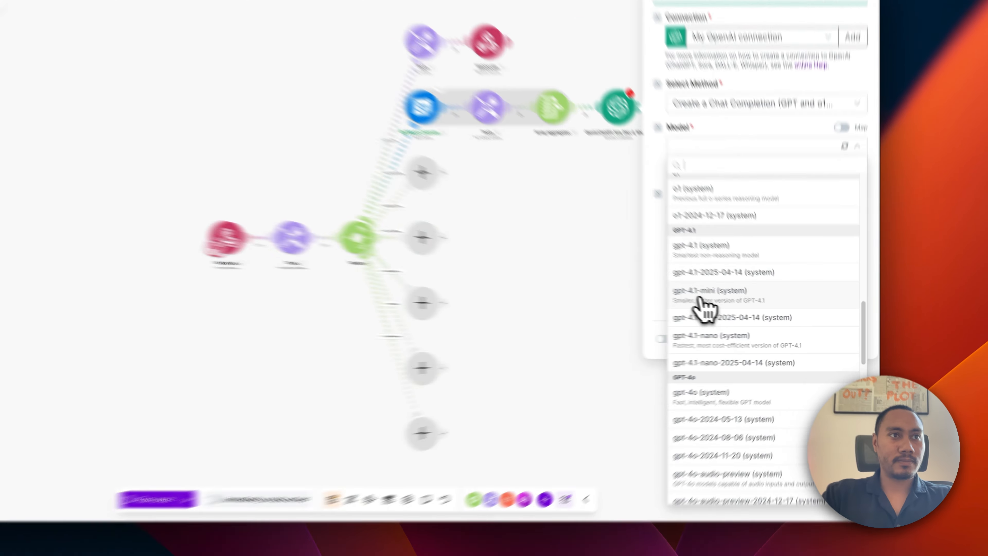
pyautogui.click(743, 316)
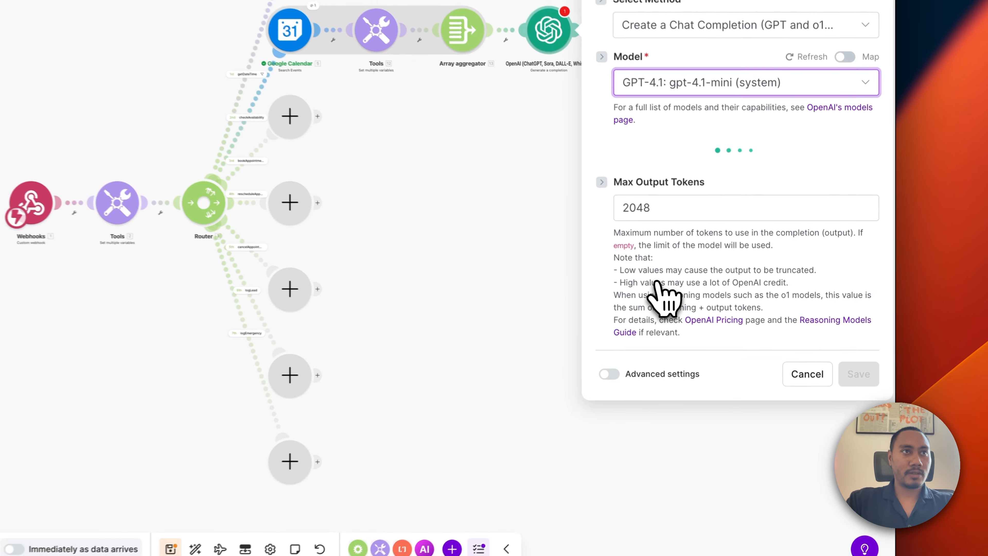
pyautogui.doubleClick(632, 225)
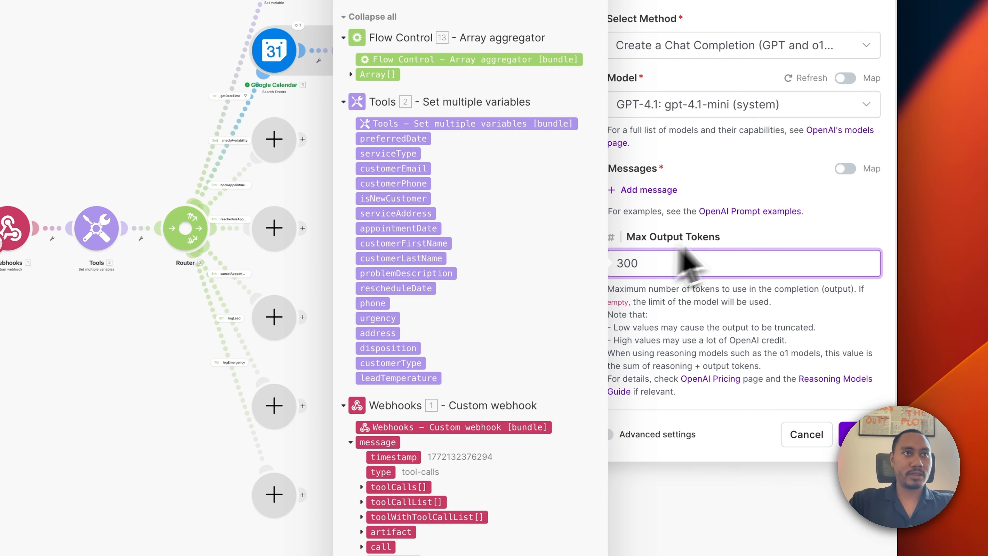
pyautogui.click(764, 188)
# Add a Developer / System message and a User message to the prompt.
pyautogui.click(667, 189)
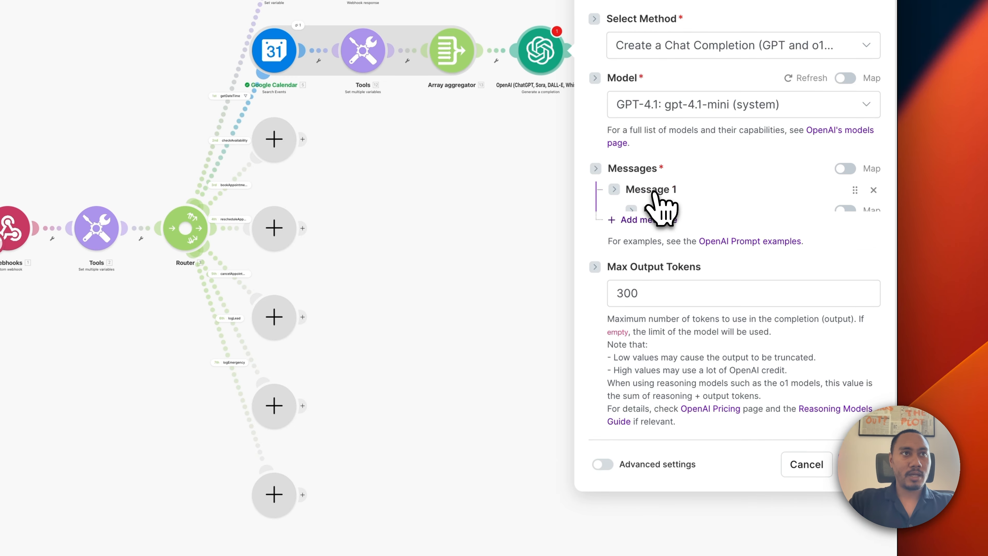
pyautogui.click(689, 239)
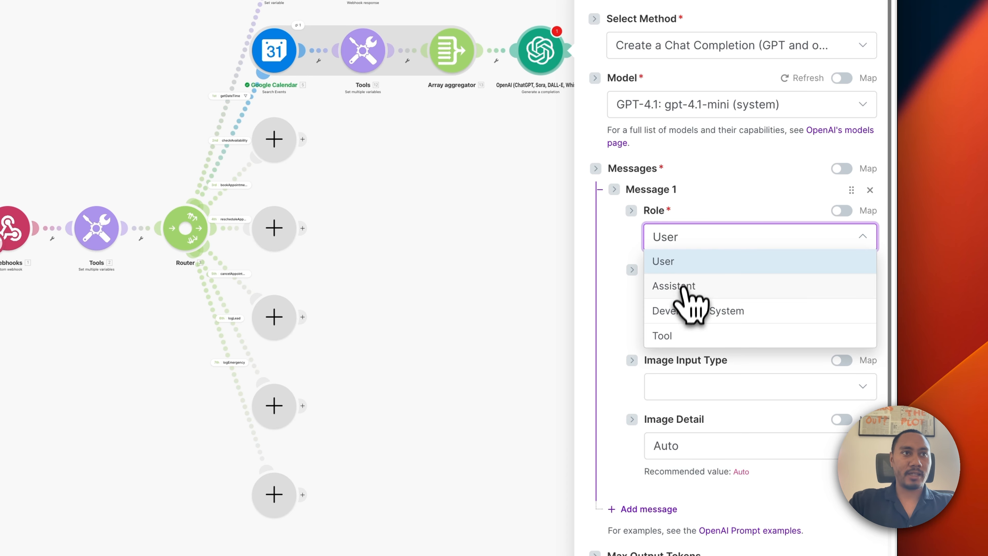
pyautogui.click(683, 311)
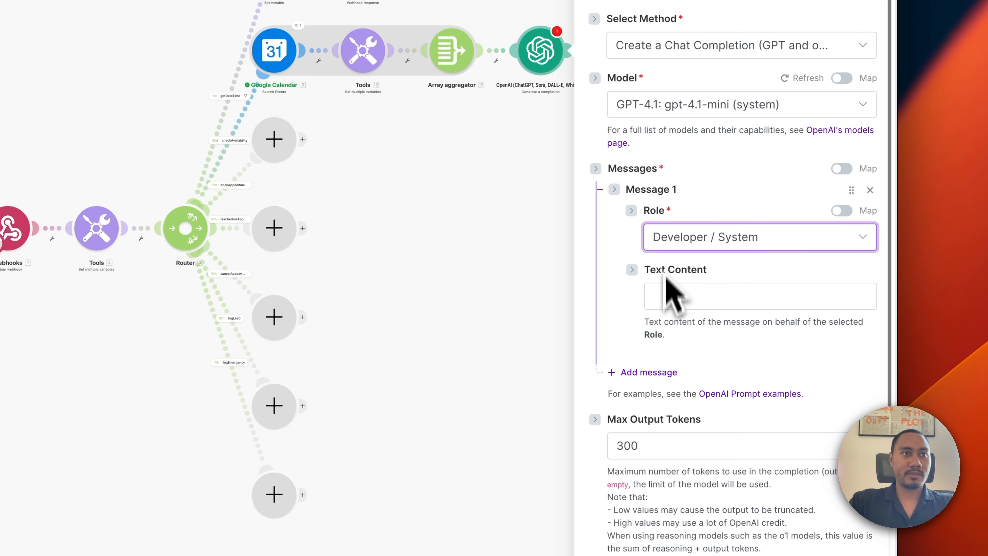
pyautogui.click(652, 372)
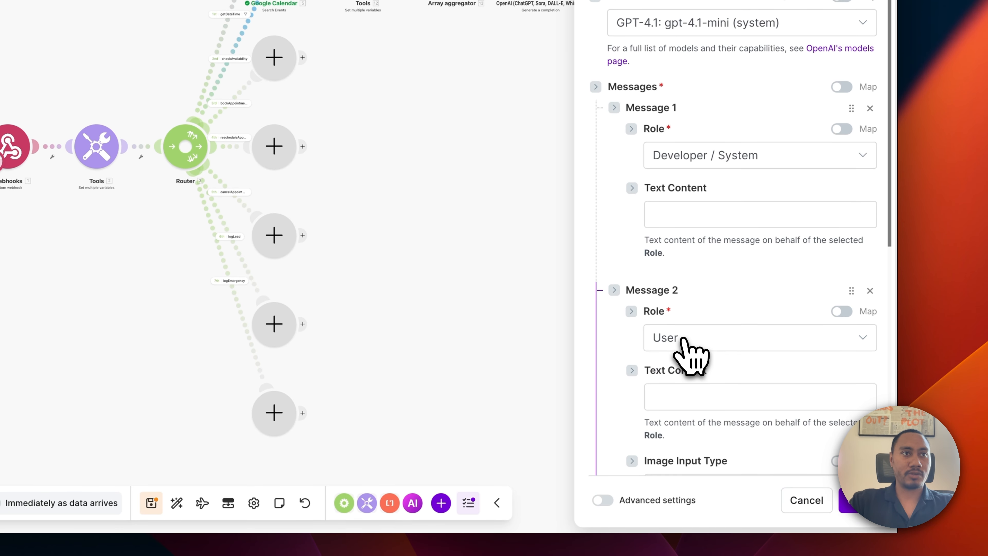
pyautogui.click(696, 296)
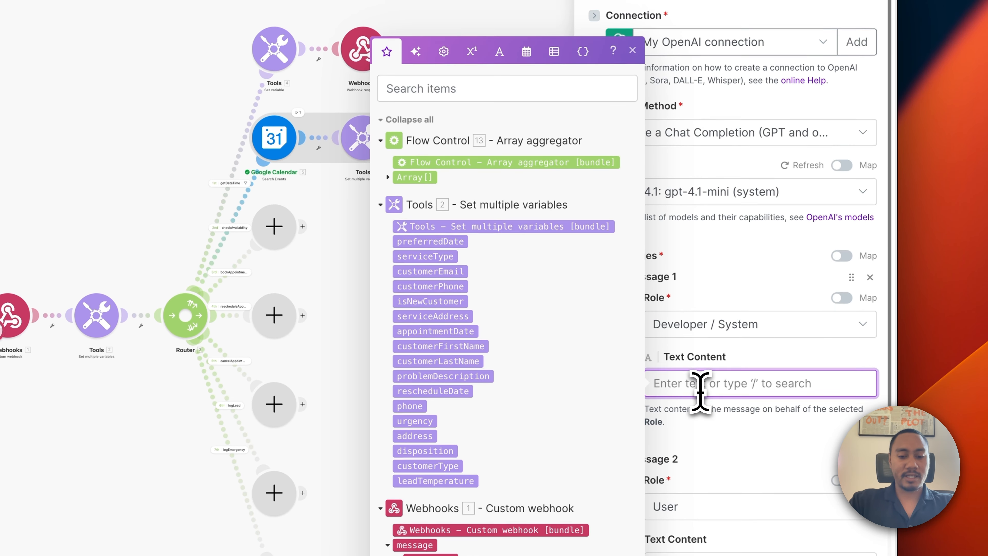
# Paste the scheduling-engine prompt with JSON-only rules and a timezone/slots output schema into the system message.
pyautogui.hotkey('ctrl', 'v')
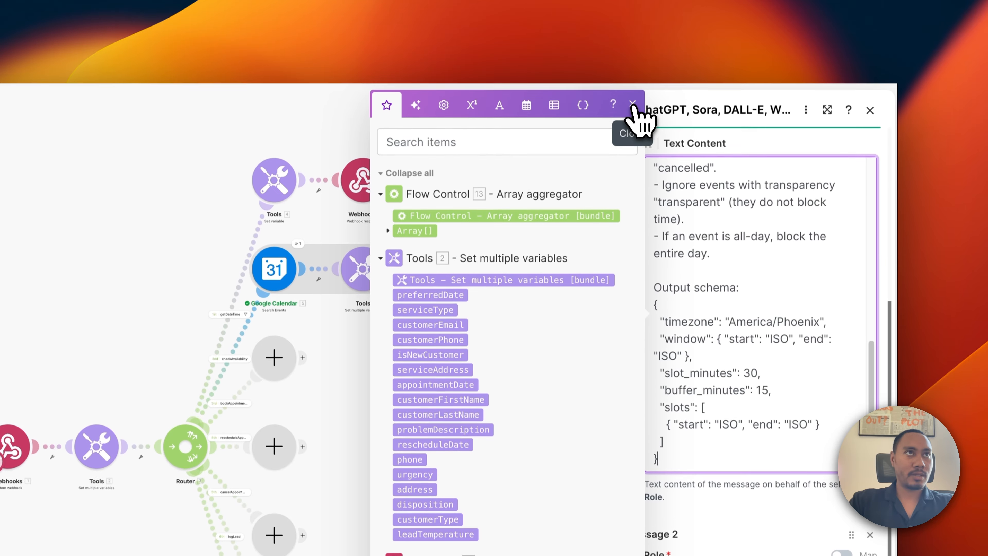
pyautogui.click(635, 105)
pyautogui.scroll(15, 699, 351)
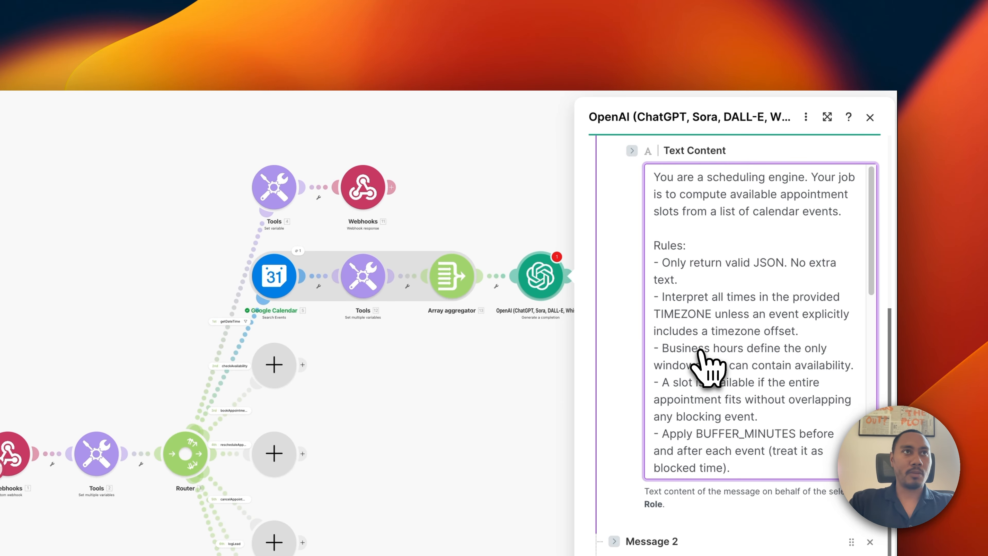
pyautogui.scroll(5, 706, 366)
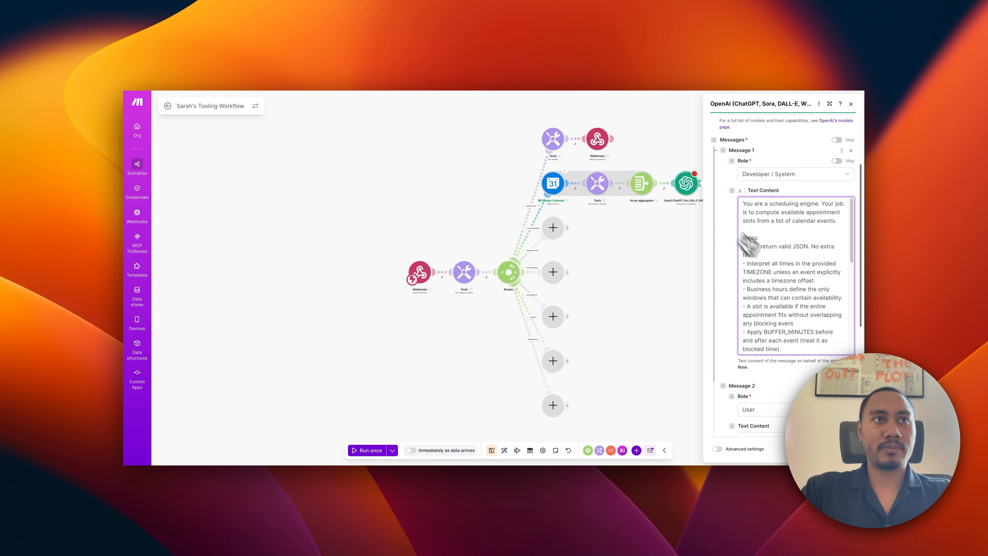
pyautogui.scroll(-3, 774, 300)
pyautogui.scroll(-6, 764, 319)
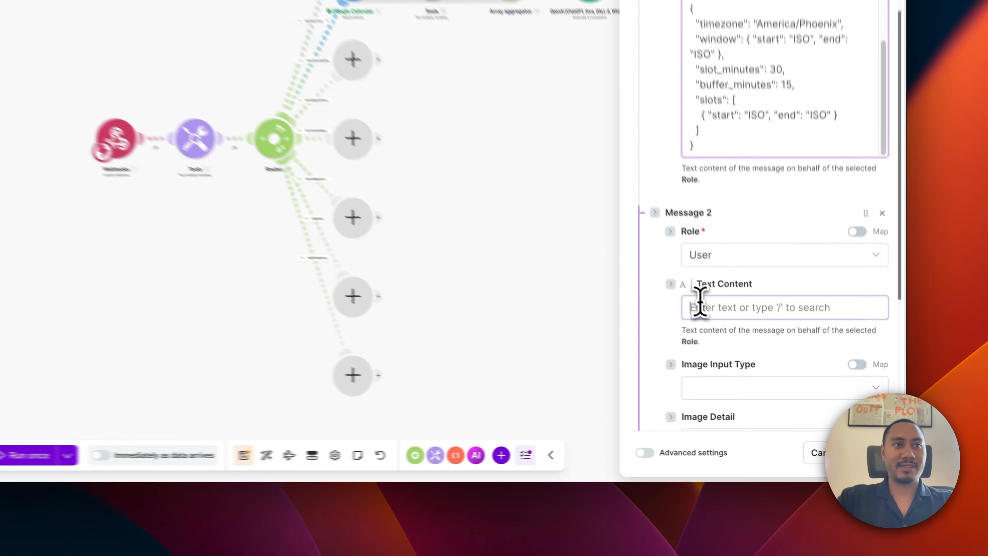
# Fill Message 2 with the availability prompt, mapping 2. preferredDate into booking window start and end.
pyautogui.click(755, 367)
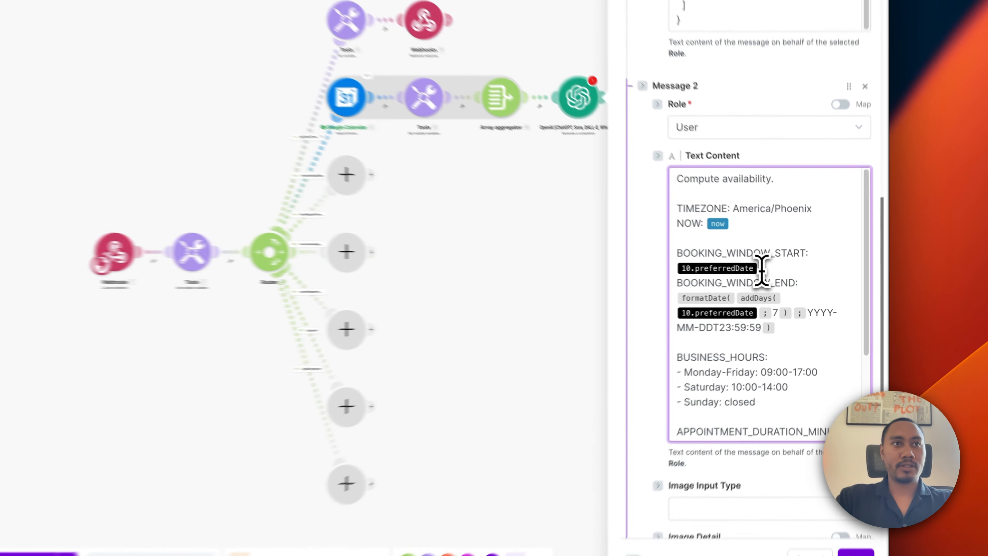
pyautogui.click(791, 281)
pyautogui.press('BackSpace')
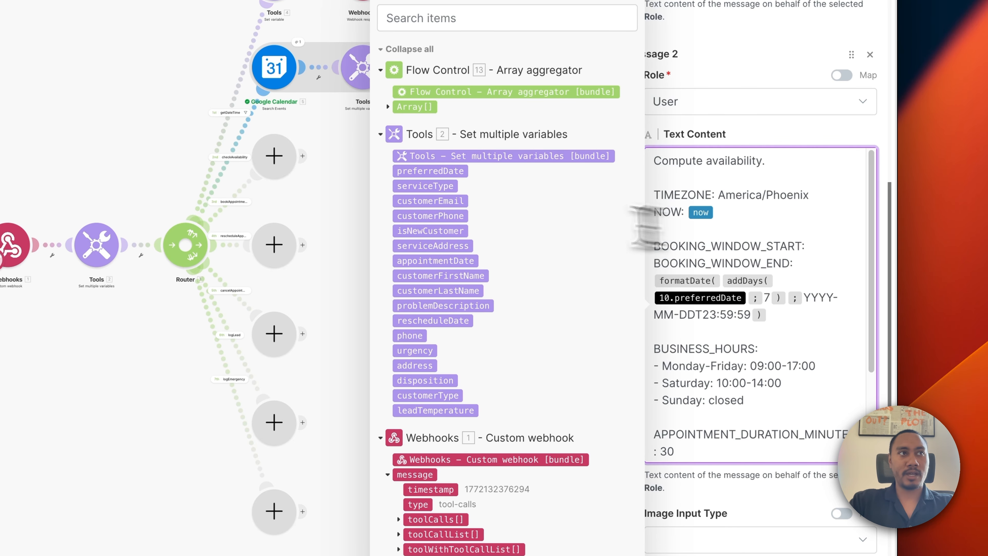
pyautogui.click(430, 172)
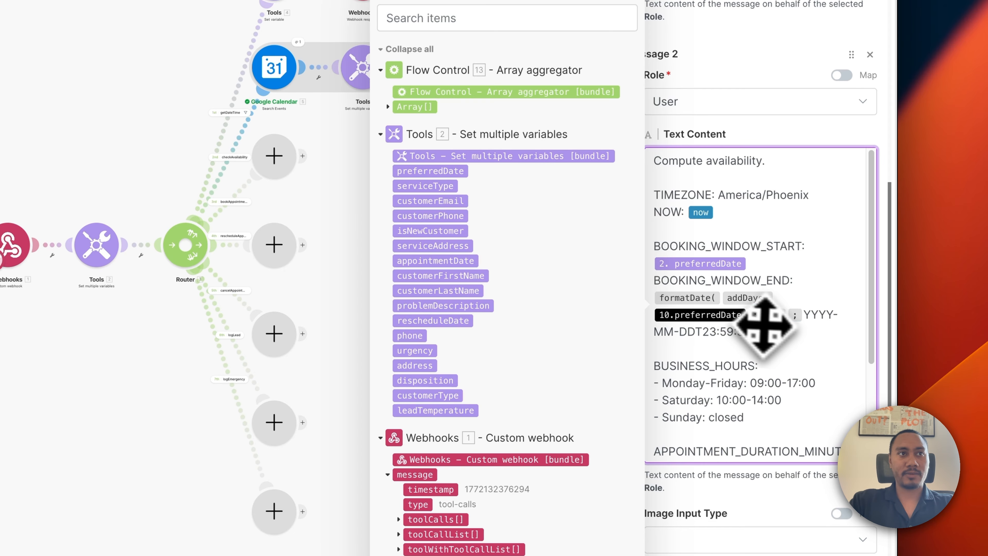
pyautogui.click(748, 315)
pyautogui.press('BackSpace')
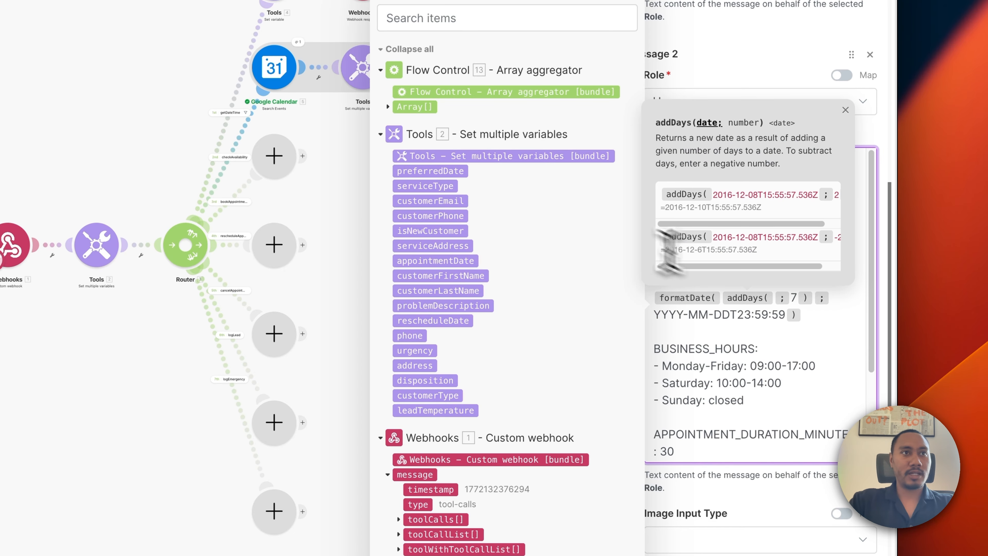
pyautogui.click(448, 171)
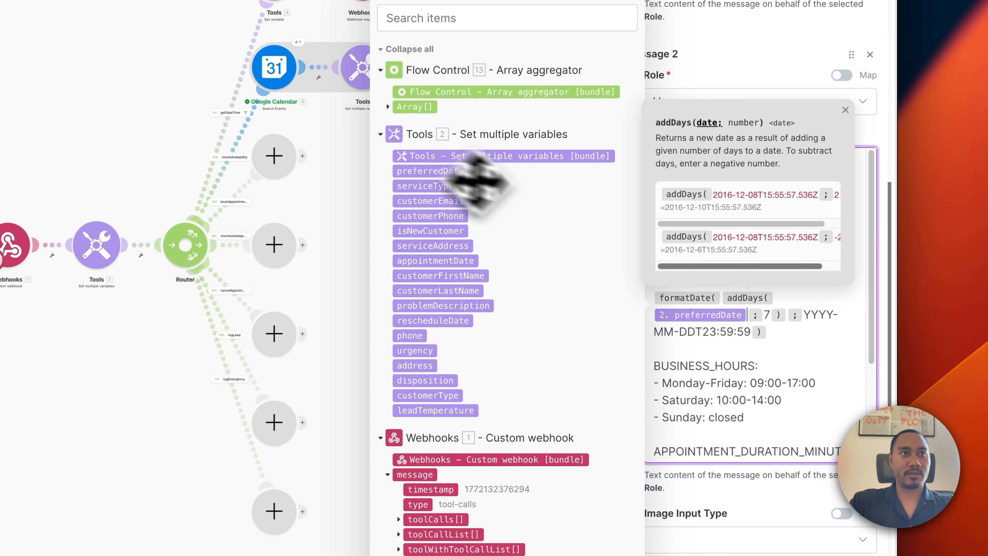
# Insert the aggregated 13. Array[] after CALENDAR_EVENTS_ARRAY in the user message.
pyautogui.scroll(-5, 762, 377)
pyautogui.scroll(-1, 765, 373)
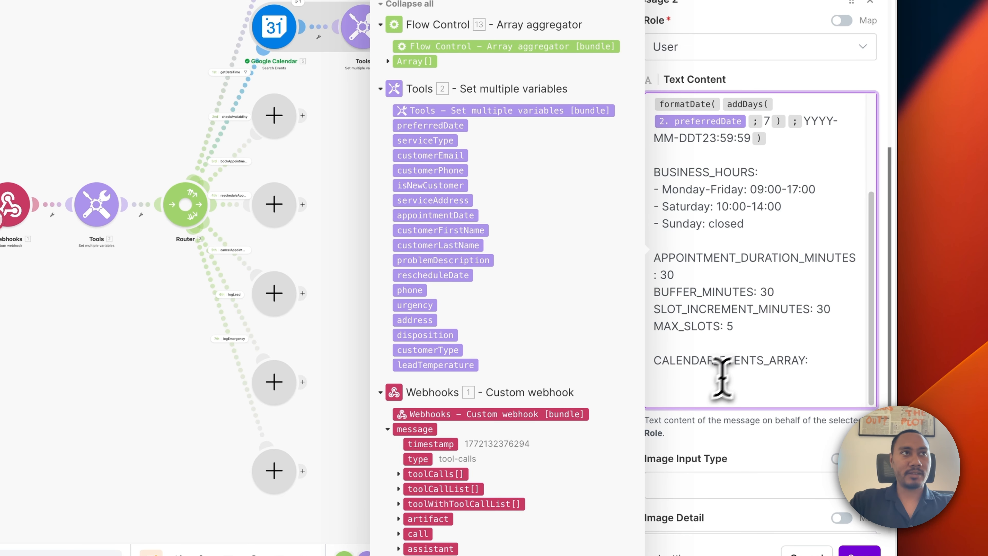
pyautogui.click(722, 378)
pyautogui.scroll(3, 701, 287)
pyautogui.click(411, 167)
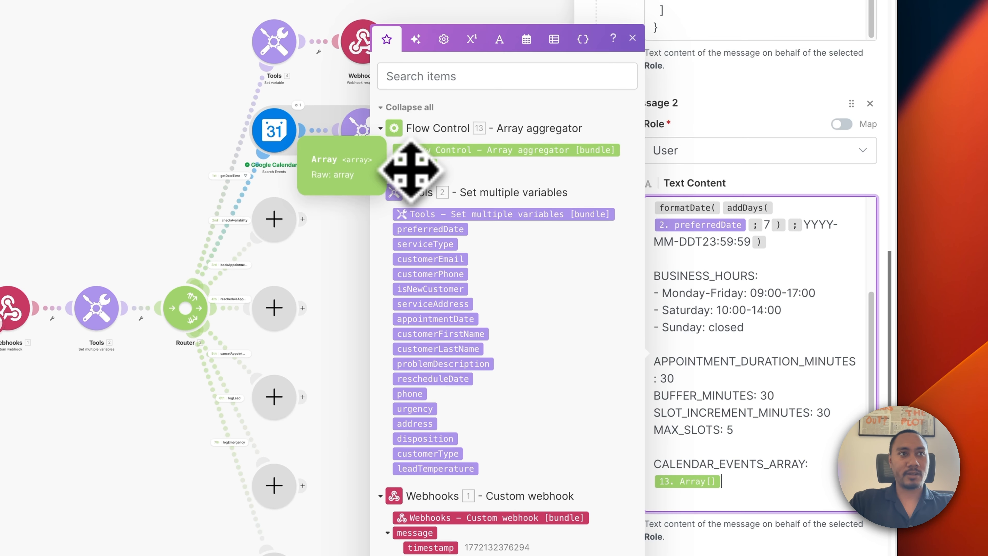
pyautogui.click(727, 489)
pyautogui.scroll(-5, 700, 481)
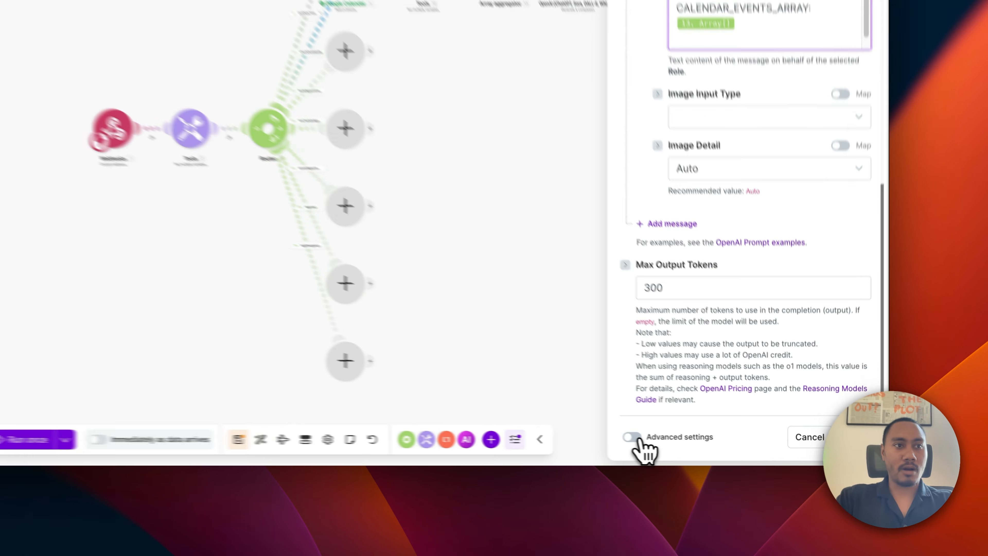
# Enable Advanced settings, set Response Format to JSON Object, and save the OpenAI module.
pyautogui.click(714, 449)
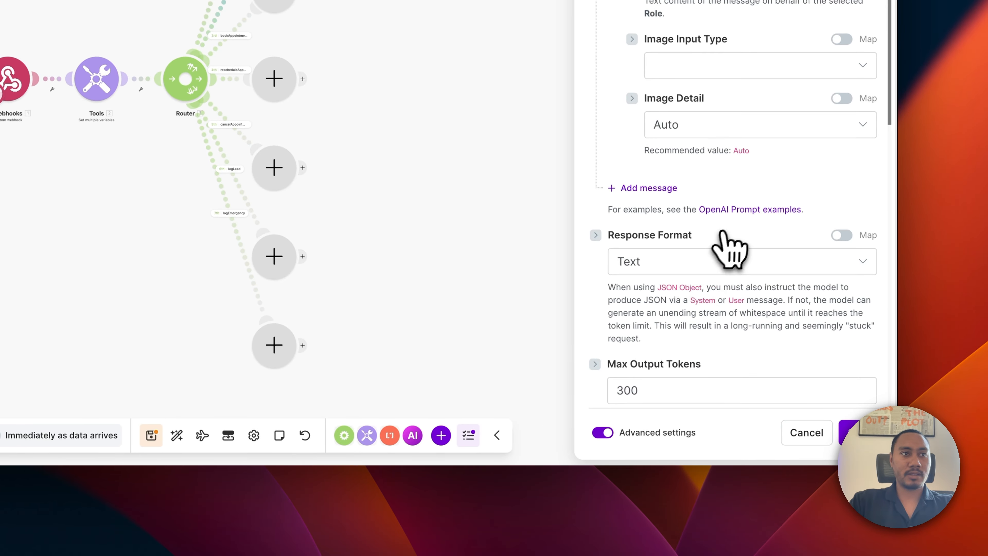
pyautogui.click(690, 263)
pyautogui.click(674, 336)
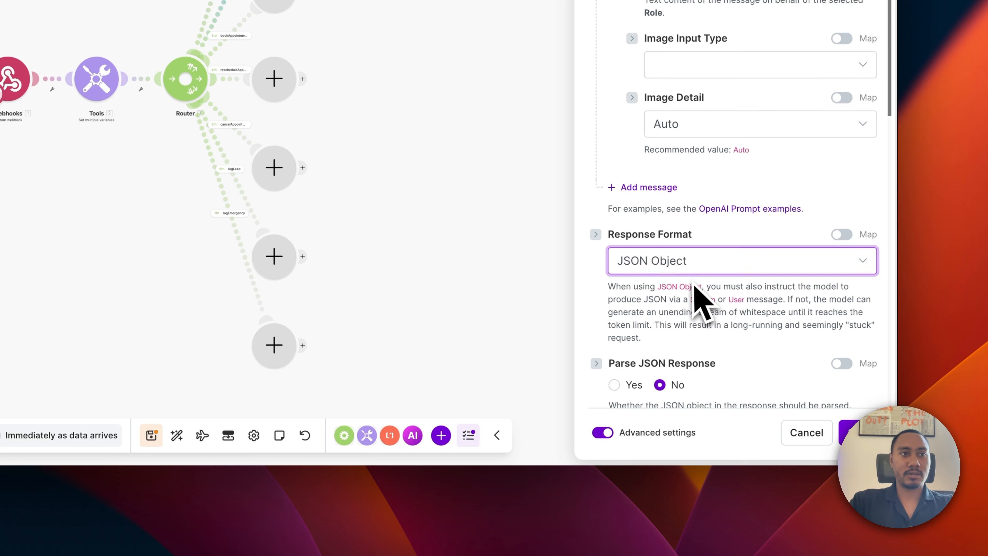
pyautogui.scroll(-3, 702, 300)
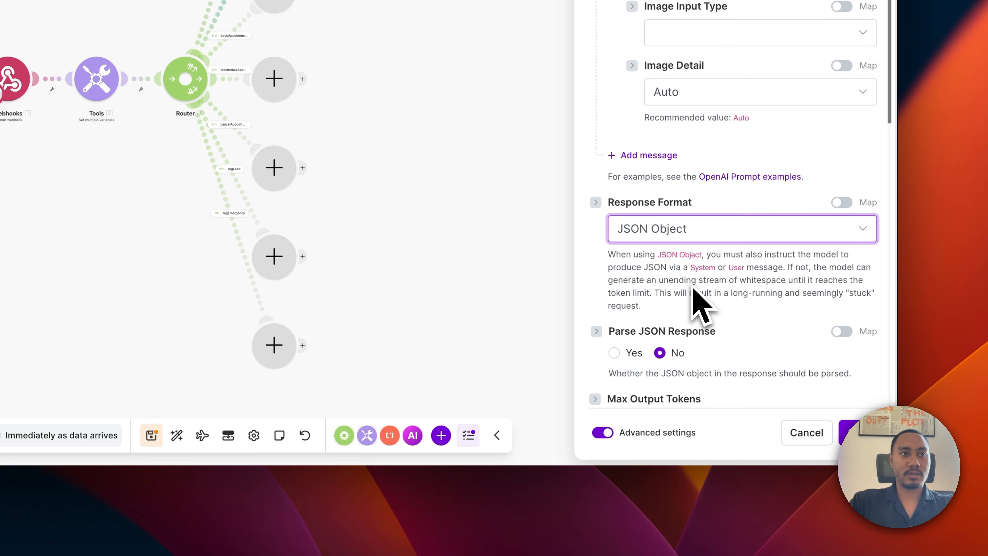
pyautogui.click(847, 432)
pyautogui.scroll(10, 798, 216)
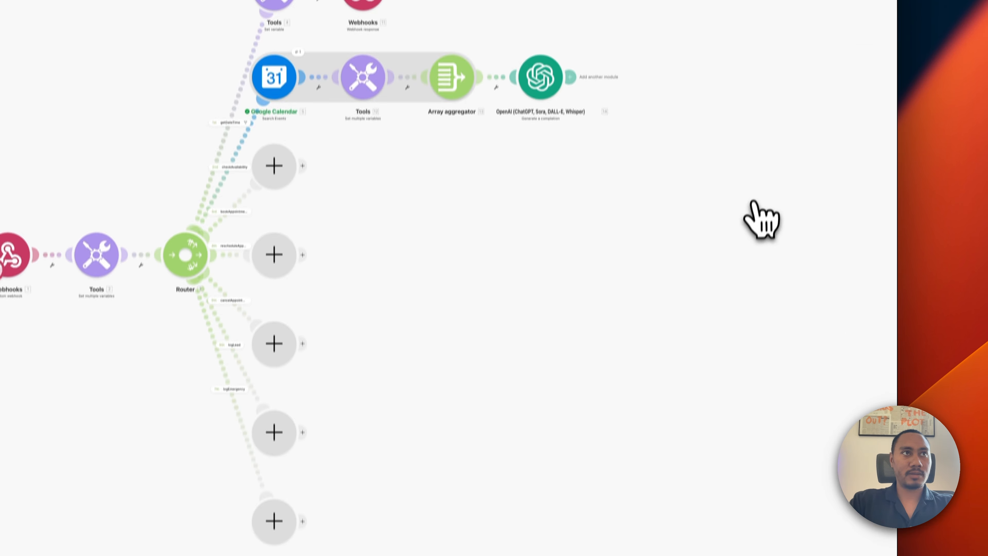
# Clone the Webhook response module and place the copy after the OpenAI step.
pyautogui.click(607, 160)
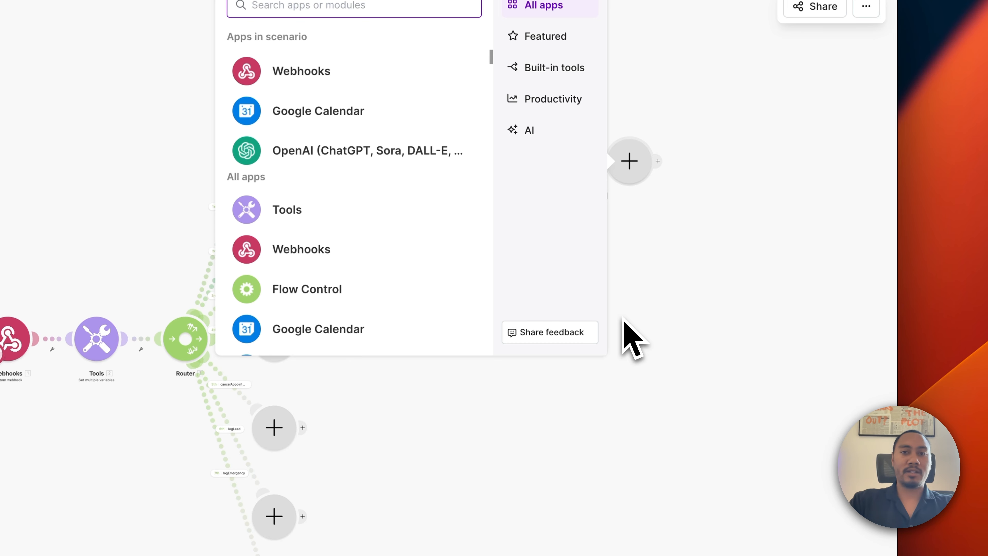
pyautogui.click(650, 346)
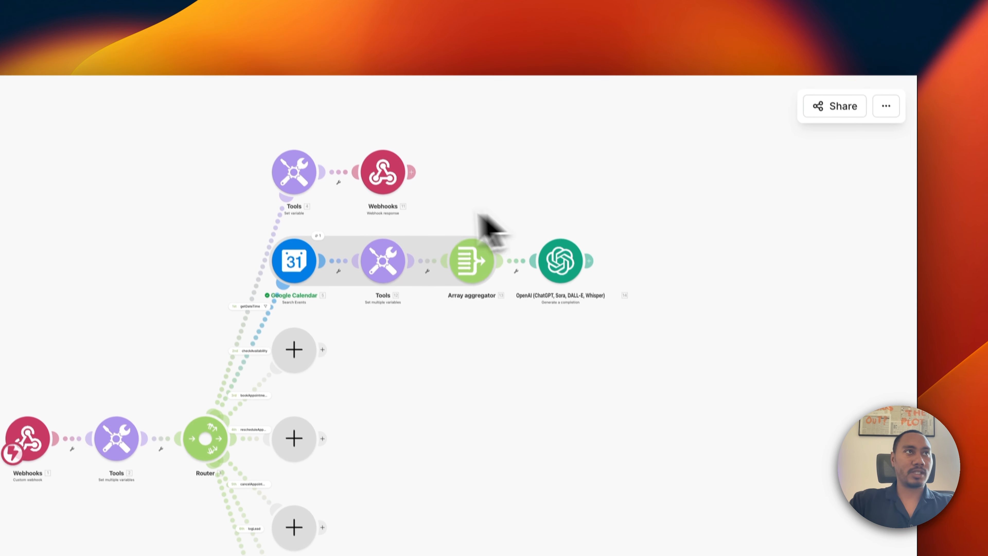
pyautogui.rightClick(389, 187)
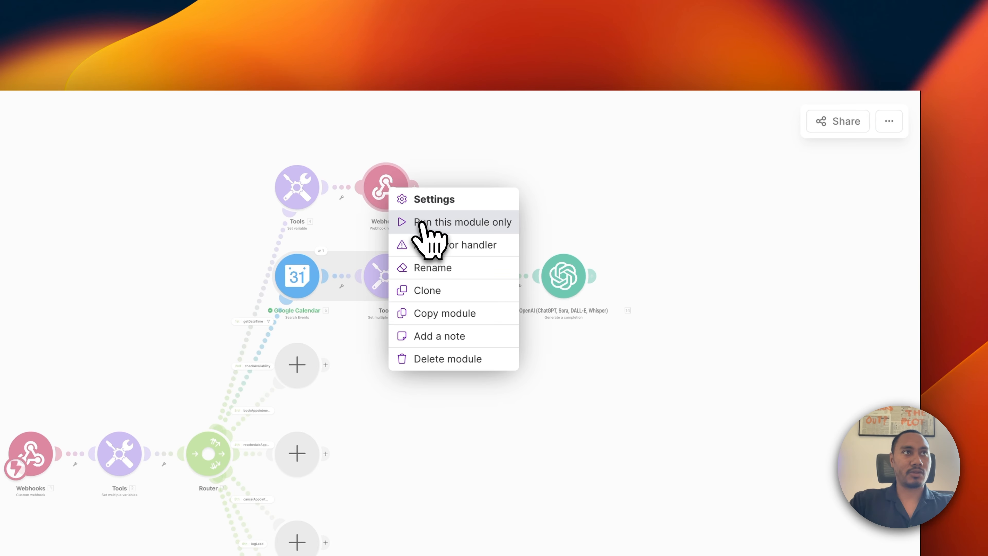
pyautogui.click(428, 288)
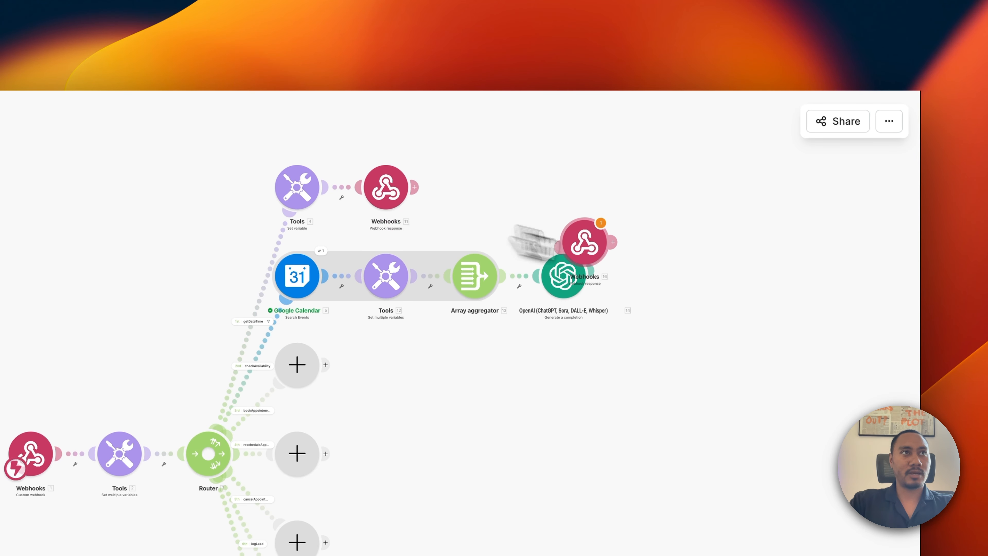
pyautogui.click(638, 282)
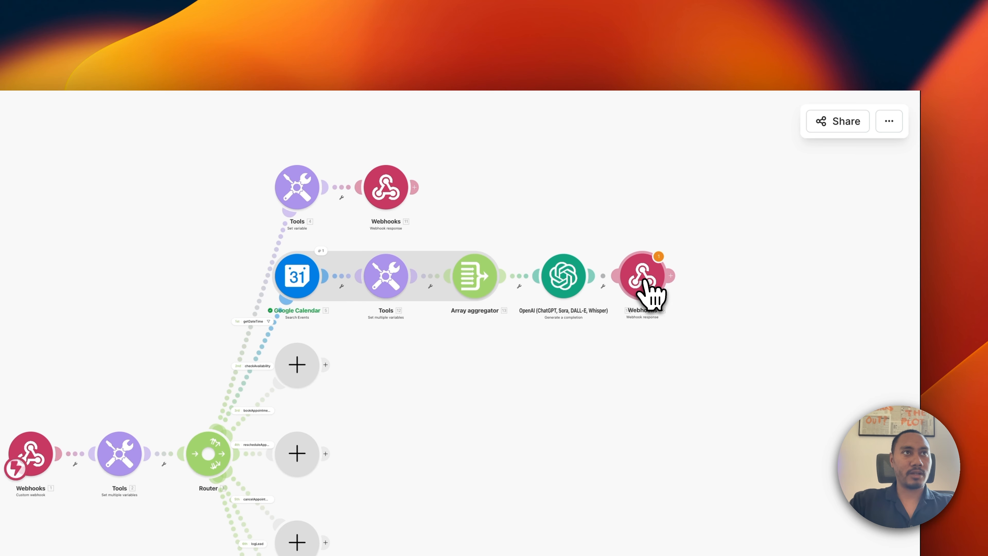
# Replace the cloned response body's result text with the OpenAI 14. Result and save.
pyautogui.click(647, 290)
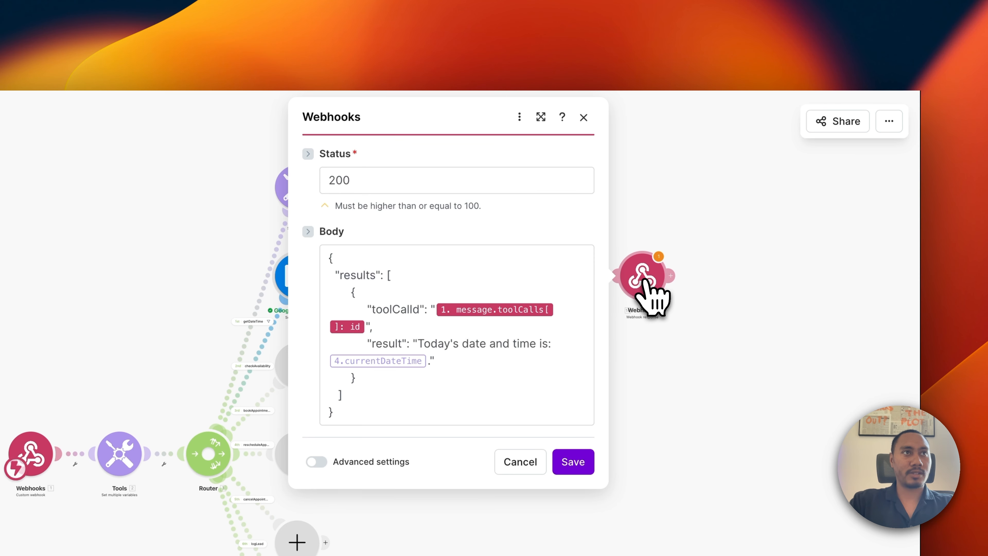
pyautogui.click(426, 364)
pyautogui.moveTo(426, 364); pyautogui.dragTo(420, 350)
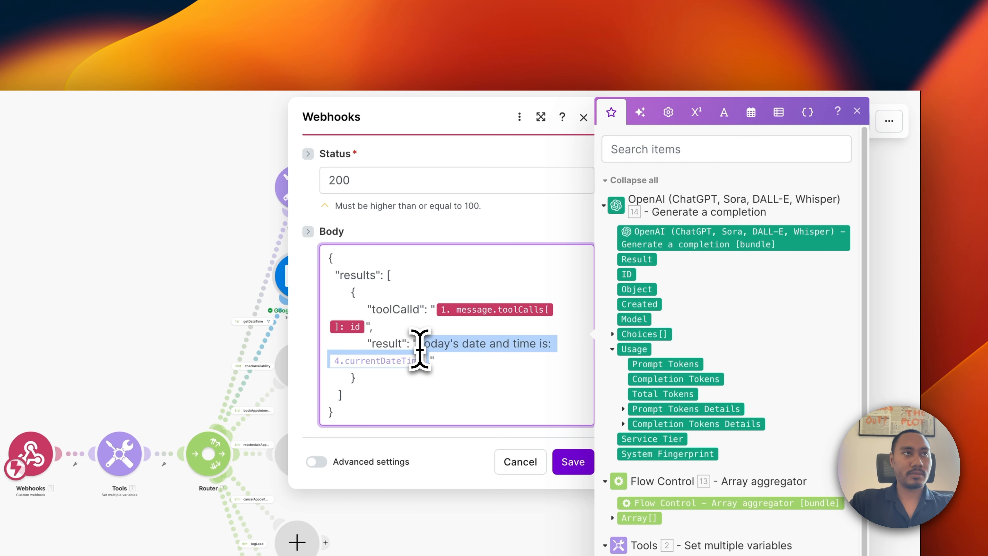
pyautogui.press('BackSpace')
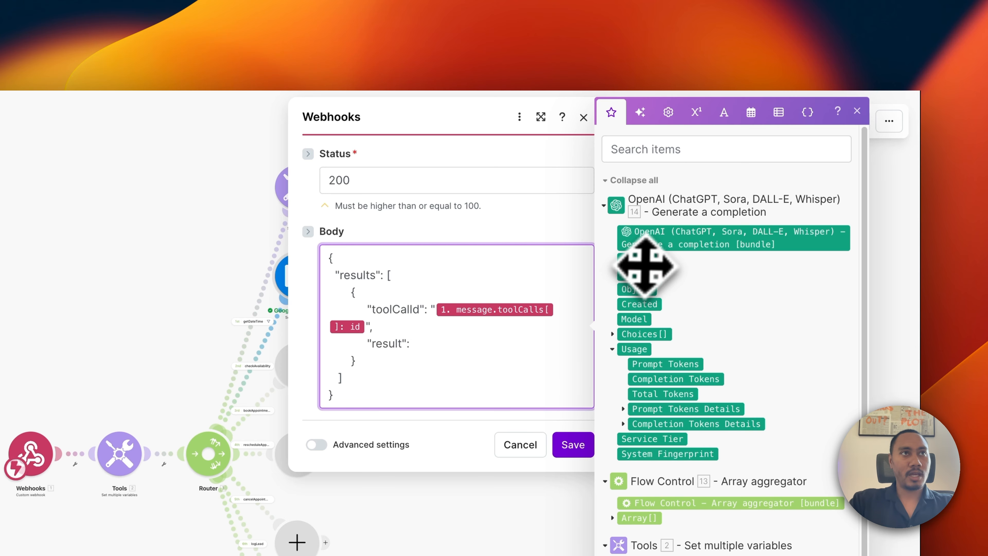
pyautogui.click(648, 260)
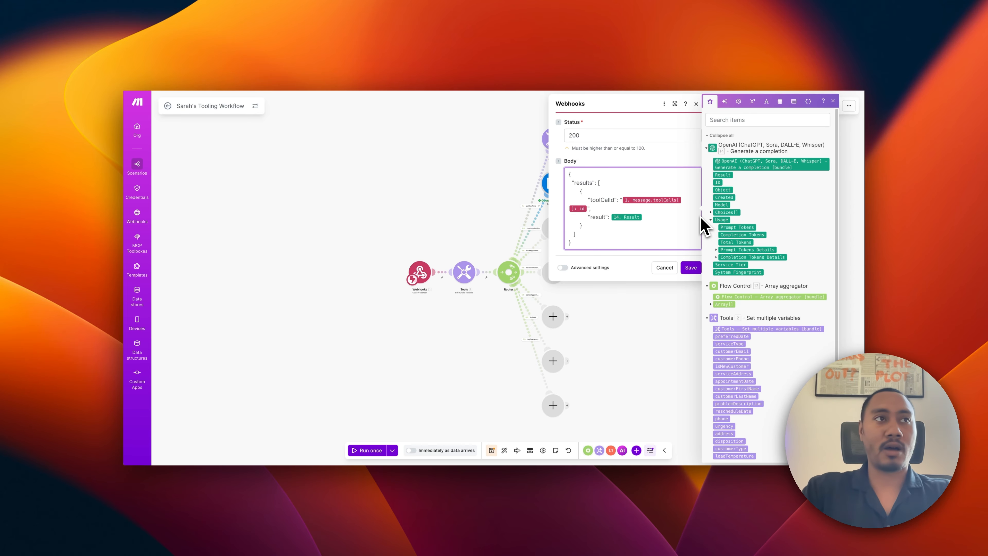
pyautogui.click(692, 269)
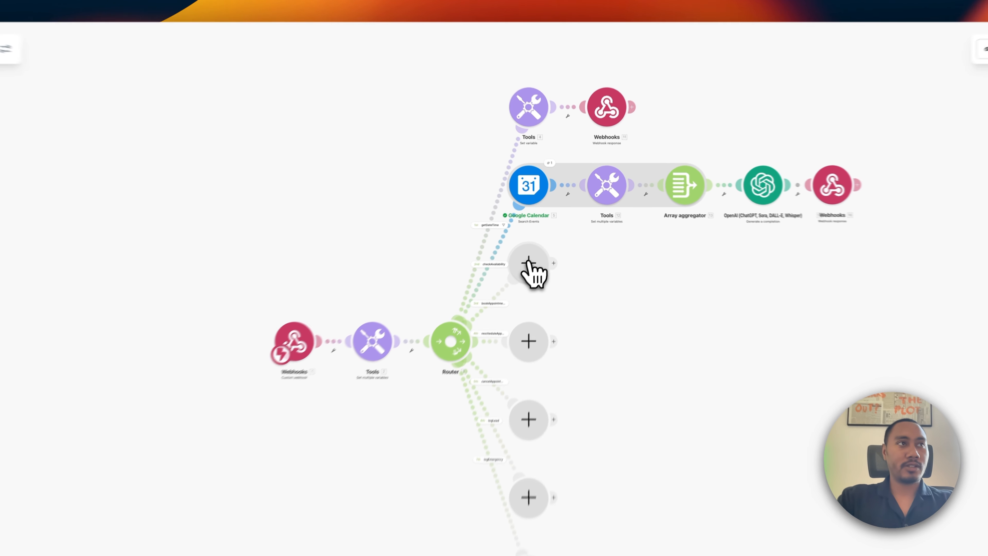
# Add Google Calendar 'Create an Event' in In Detail mode on the Goodlookin Plumbing calendar.
pyautogui.click(553, 228)
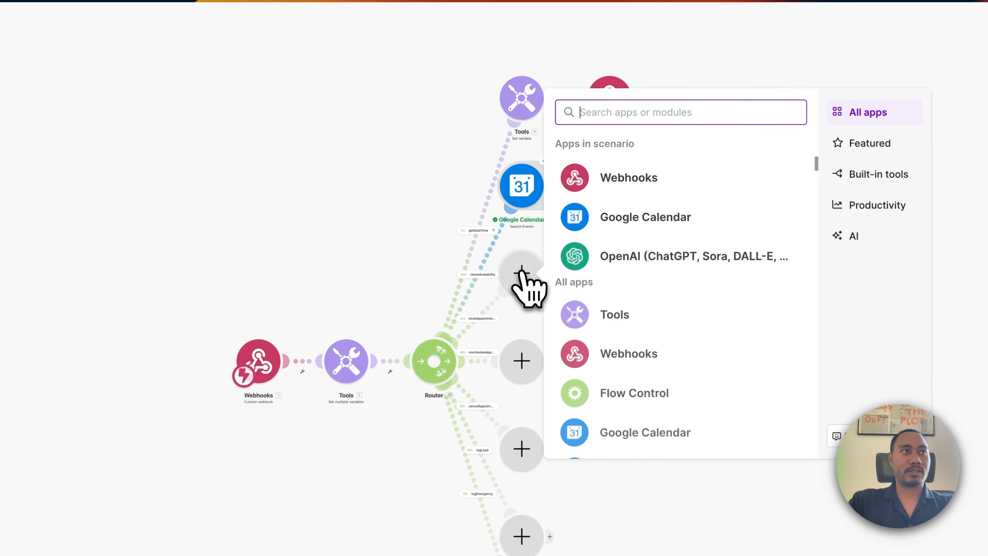
pyautogui.click(624, 221)
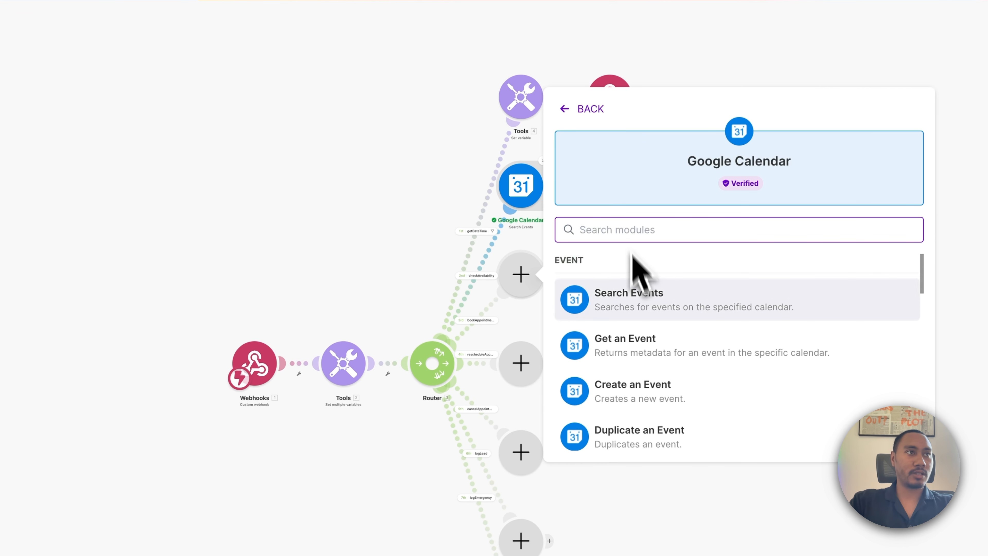
pyautogui.scroll(-1, 646, 353)
pyautogui.click(632, 314)
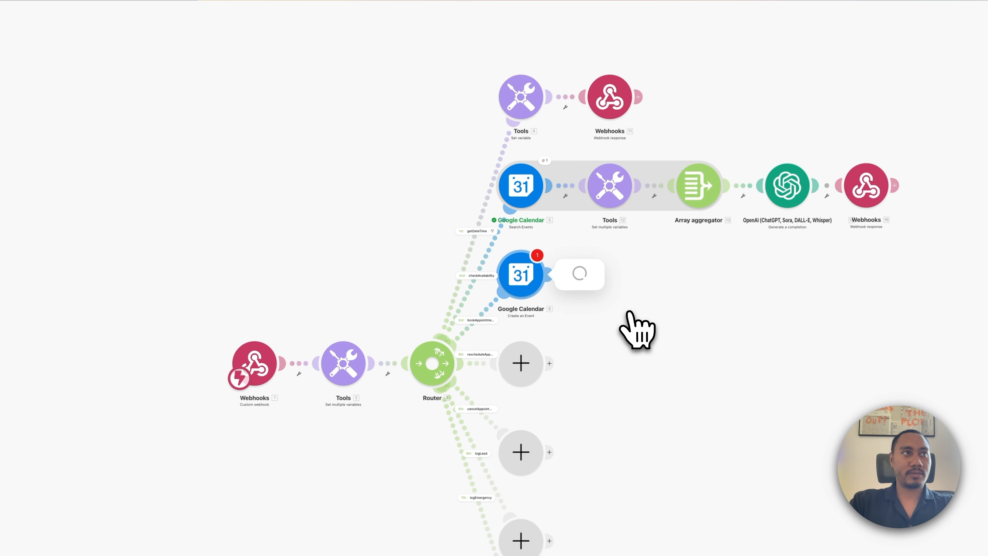
pyautogui.click(509, 213)
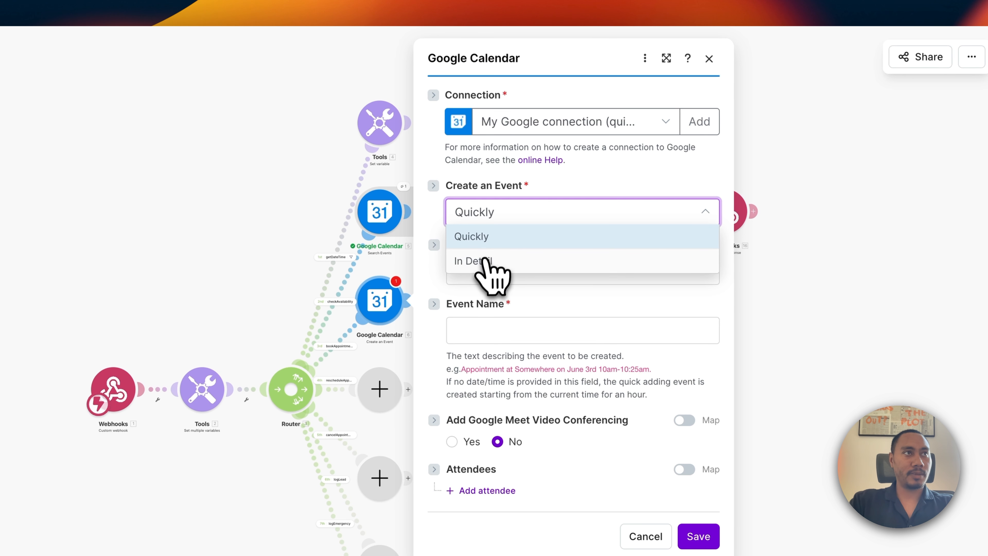
pyautogui.click(485, 260)
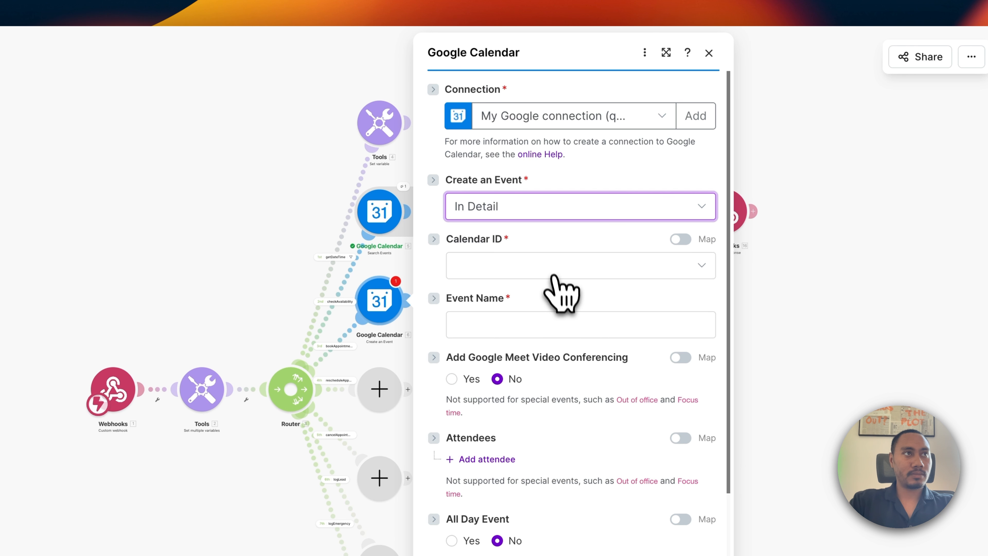
pyautogui.click(552, 269)
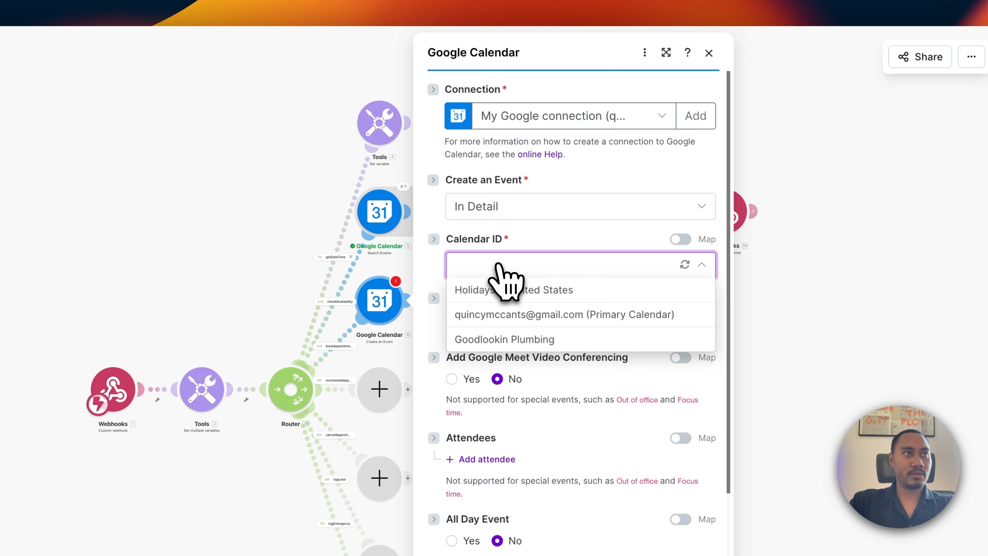
pyautogui.click(488, 341)
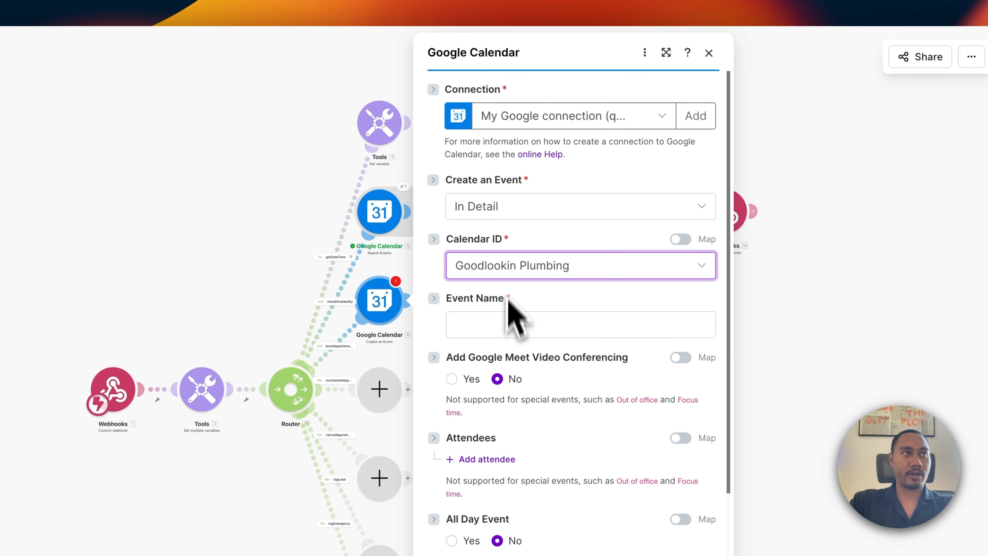
# Name the event 'New Booking' followed by customer first name, last name and service address.
pyautogui.click(489, 326)
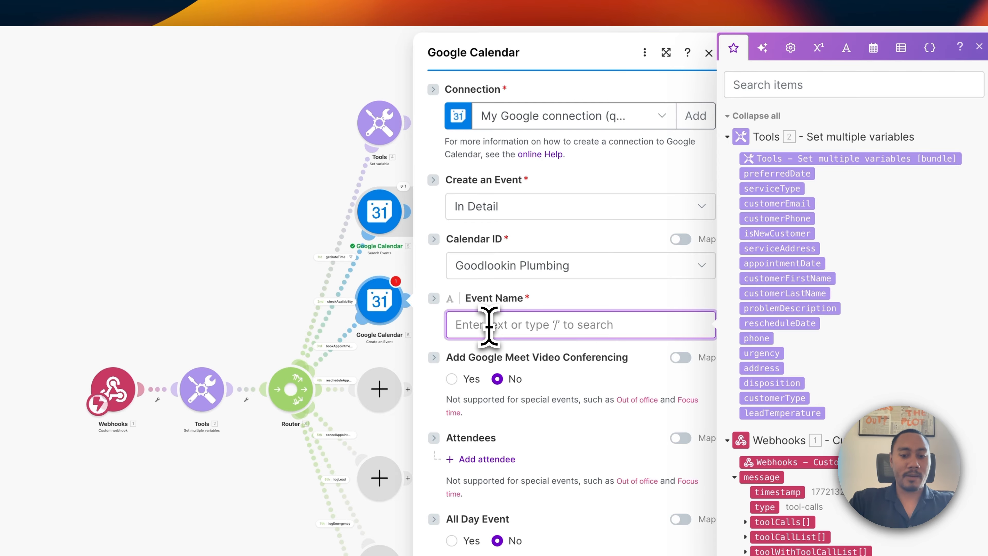
pyautogui.write('New Booking -')
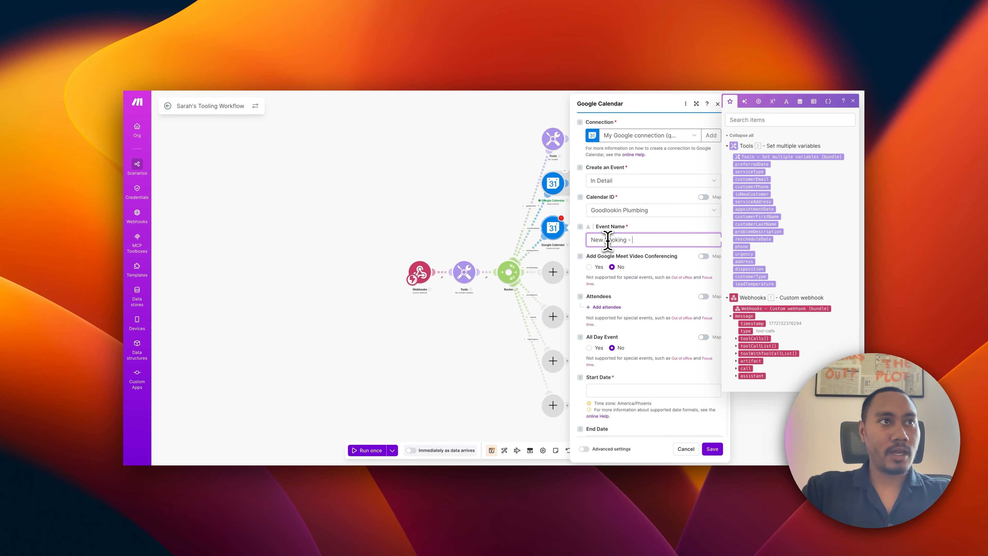
pyautogui.click(753, 219)
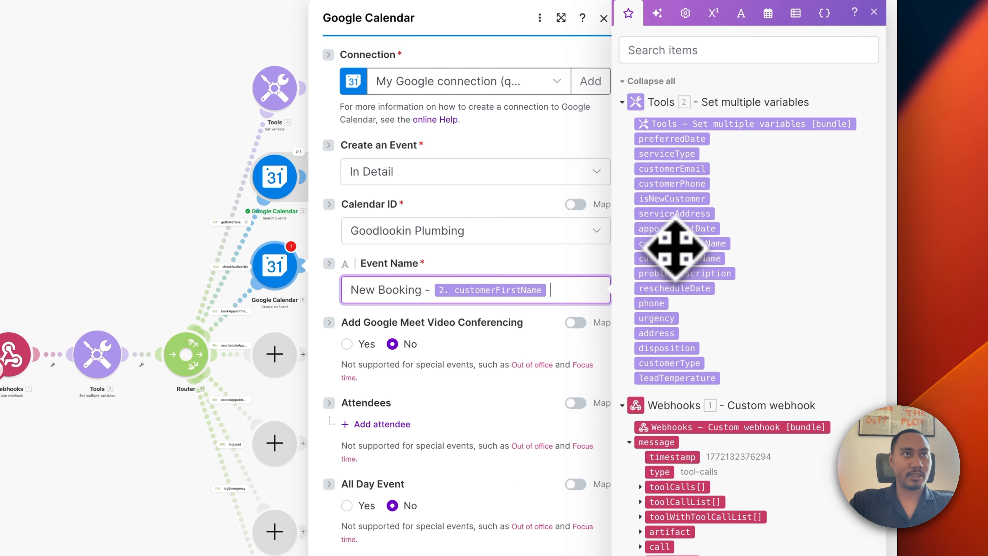
pyautogui.click(677, 260)
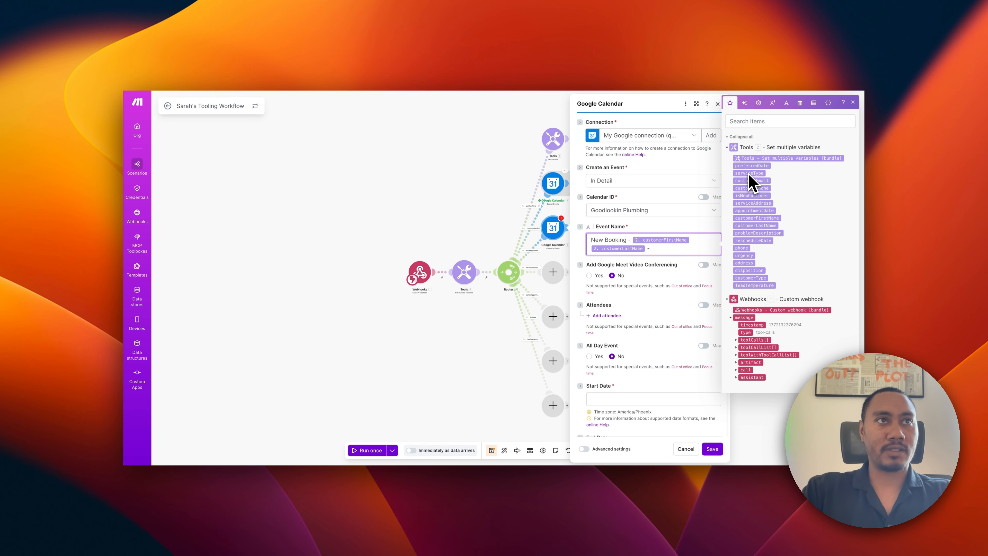
pyautogui.click(751, 203)
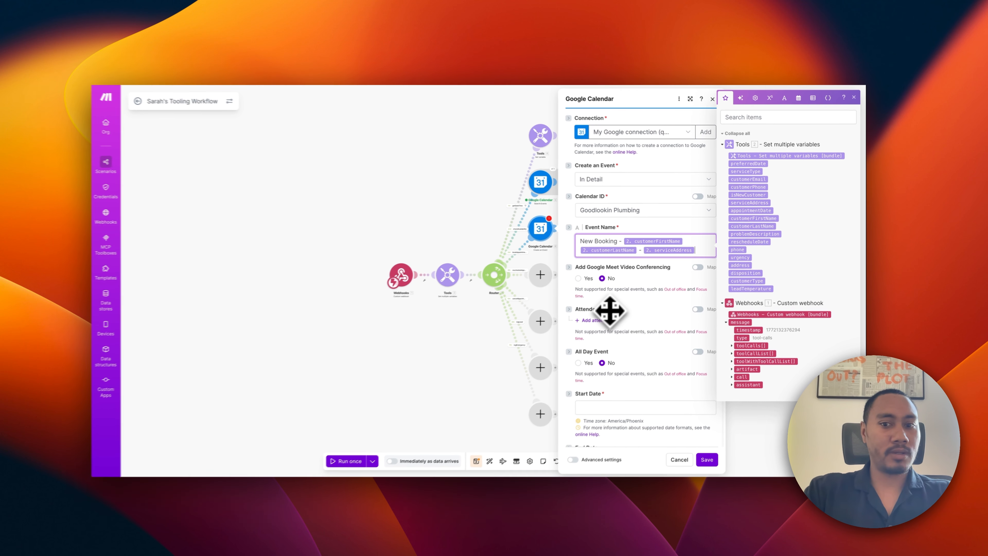
# Set the start date to appointmentDate and duration to 00:45, then save the module.
pyautogui.scroll(-3, 386, 276)
pyautogui.click(389, 296)
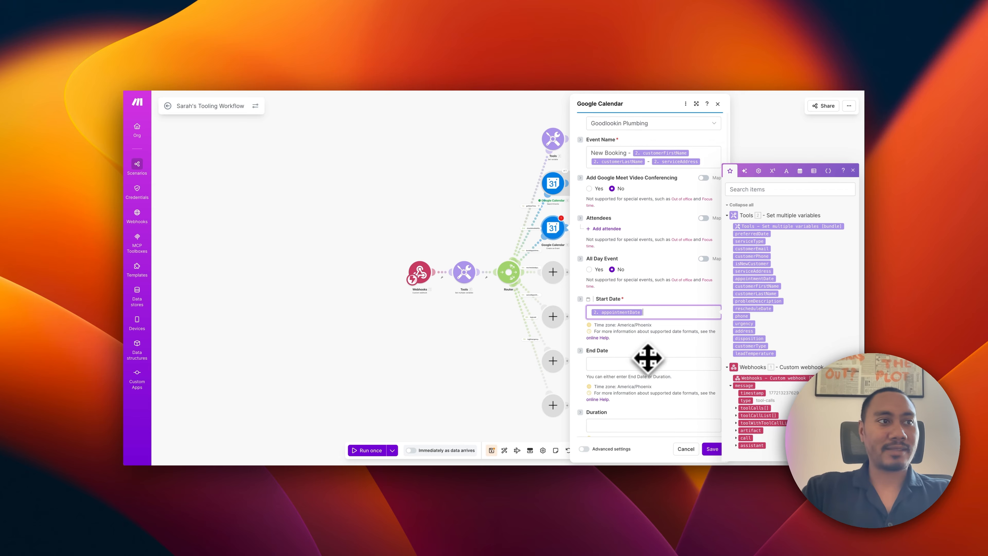
pyautogui.scroll(-3, 646, 358)
pyautogui.click(620, 369)
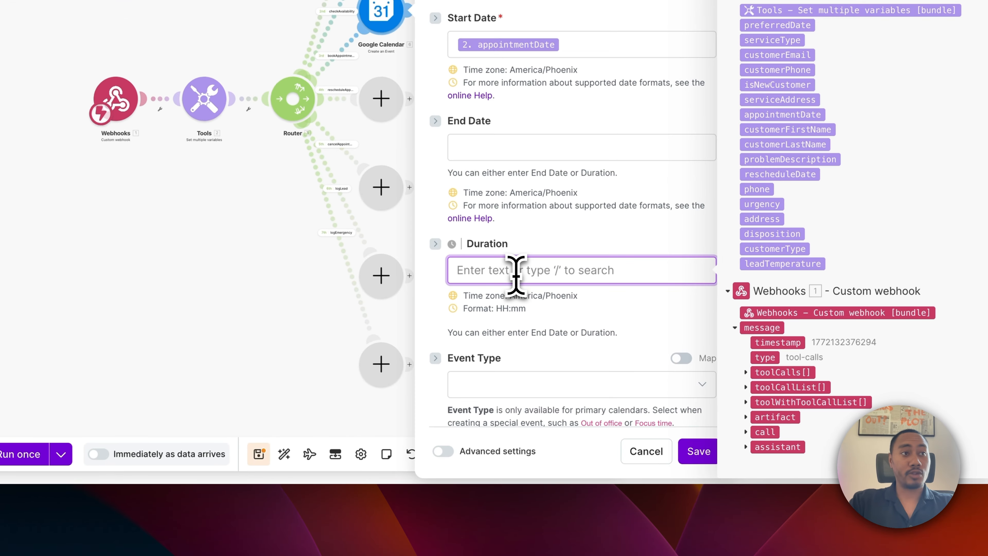
pyautogui.write('00:45')
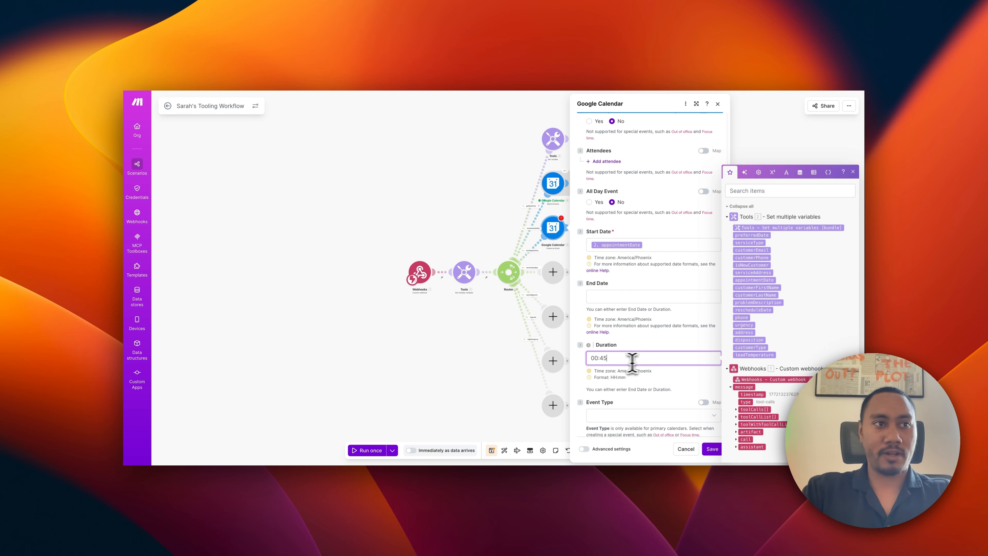
pyautogui.scroll(-1, 656, 369)
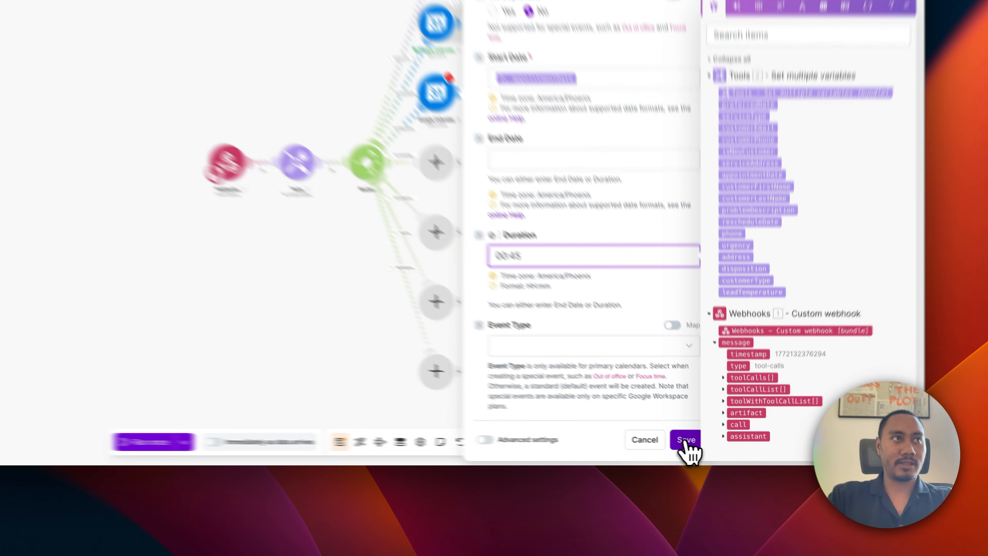
pyautogui.click(713, 449)
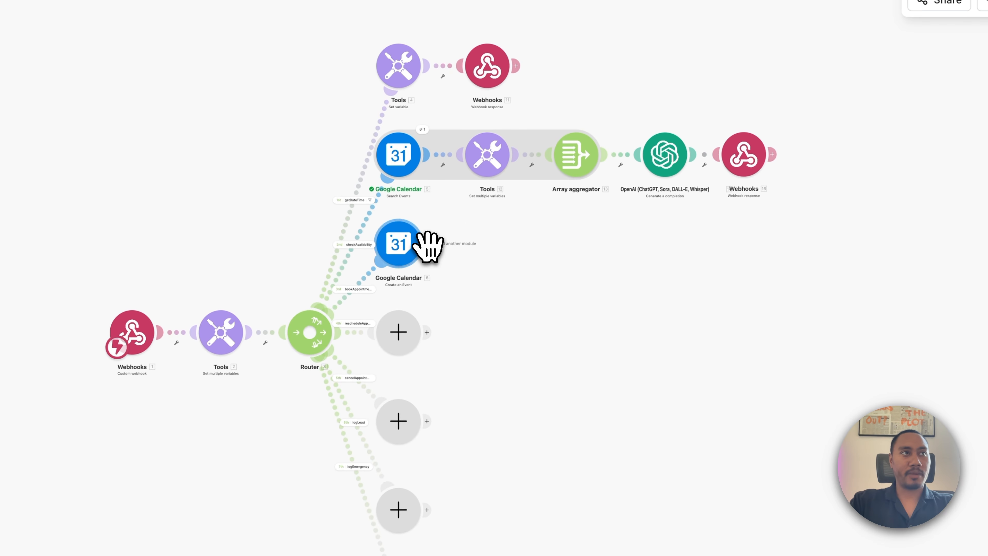
# Add a Gmail 'Send an email' module after the Create an Event step.
pyautogui.click(427, 244)
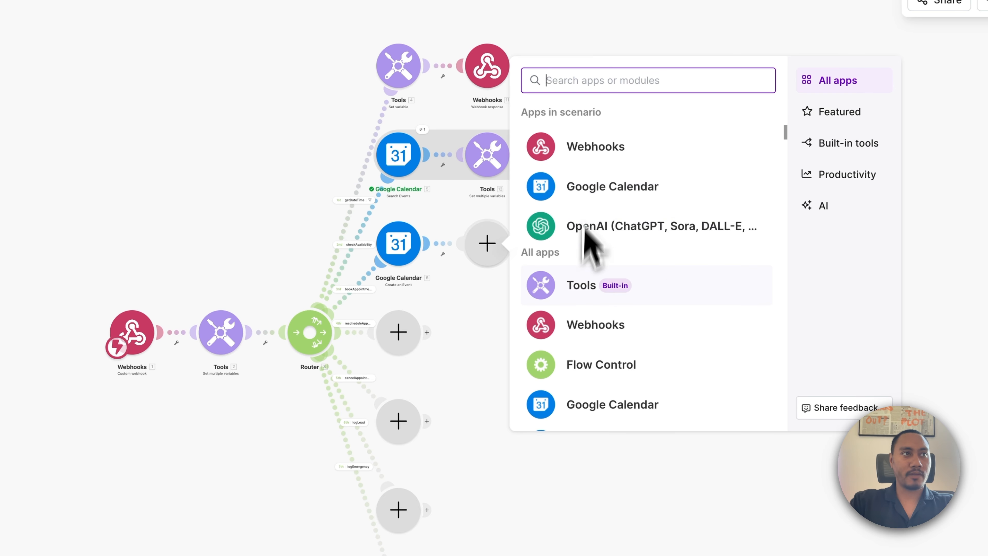
pyautogui.scroll(-10, 584, 297)
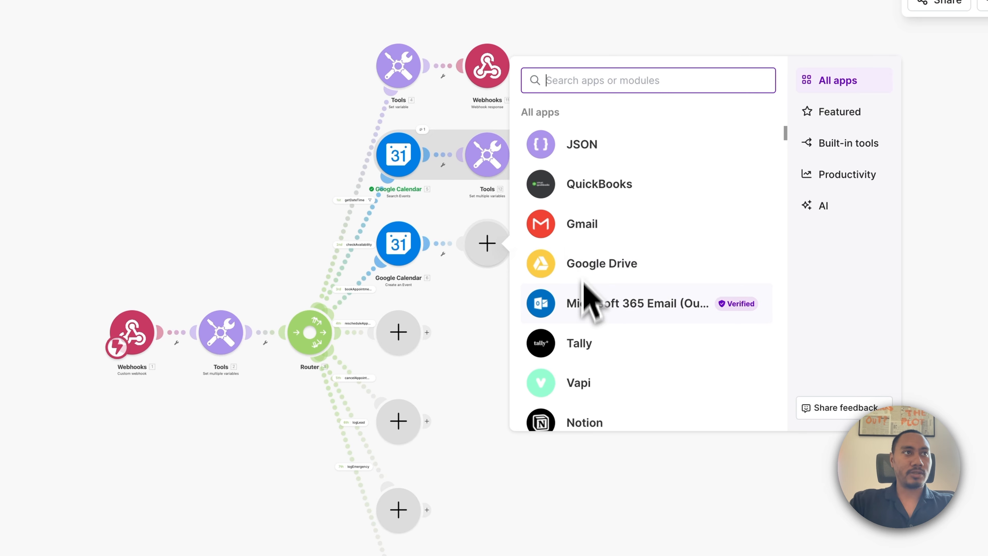
pyautogui.click(588, 242)
pyautogui.click(587, 272)
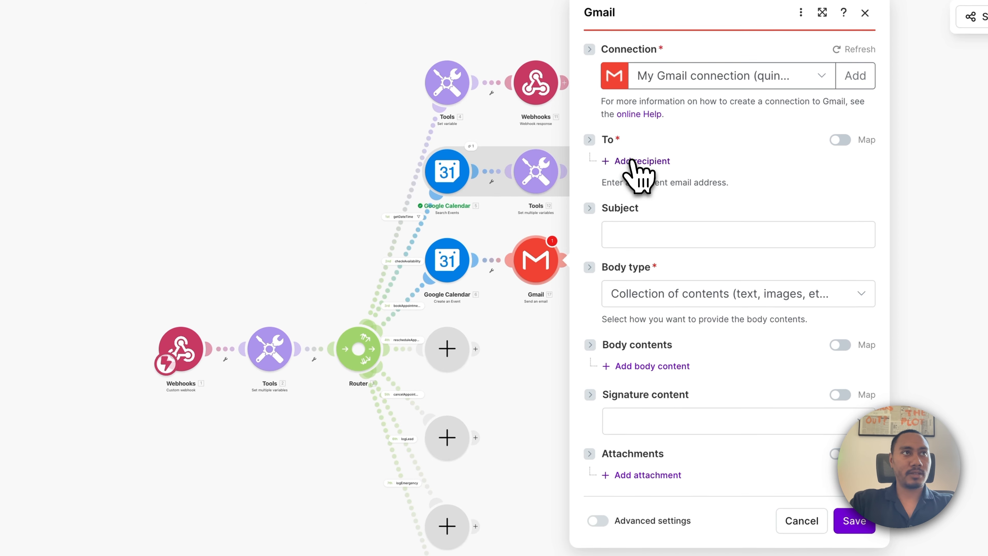
# Address the email to customerEmail and start the subject 'Book Appointment Confirmation'.
pyautogui.click(630, 162)
pyautogui.click(642, 188)
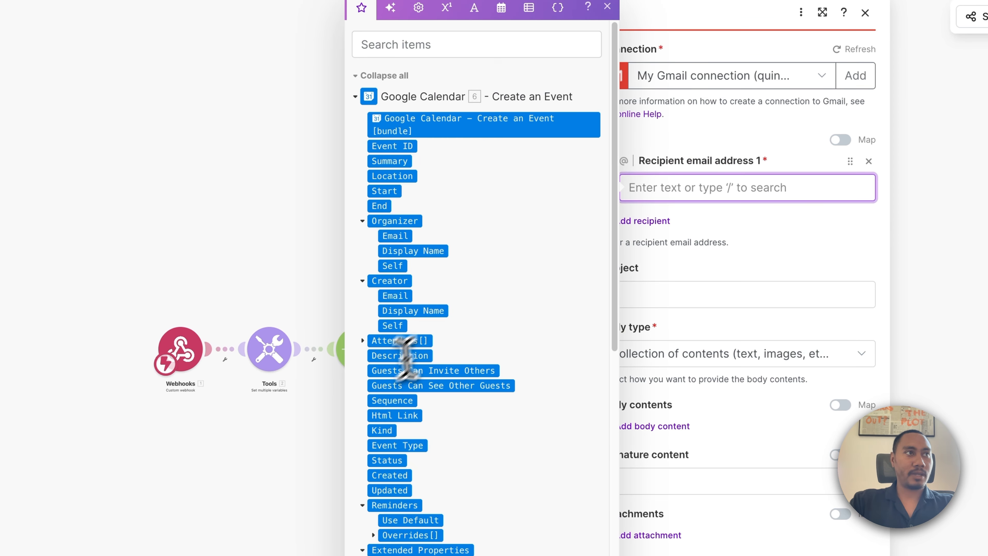
pyautogui.scroll(-15, 405, 354)
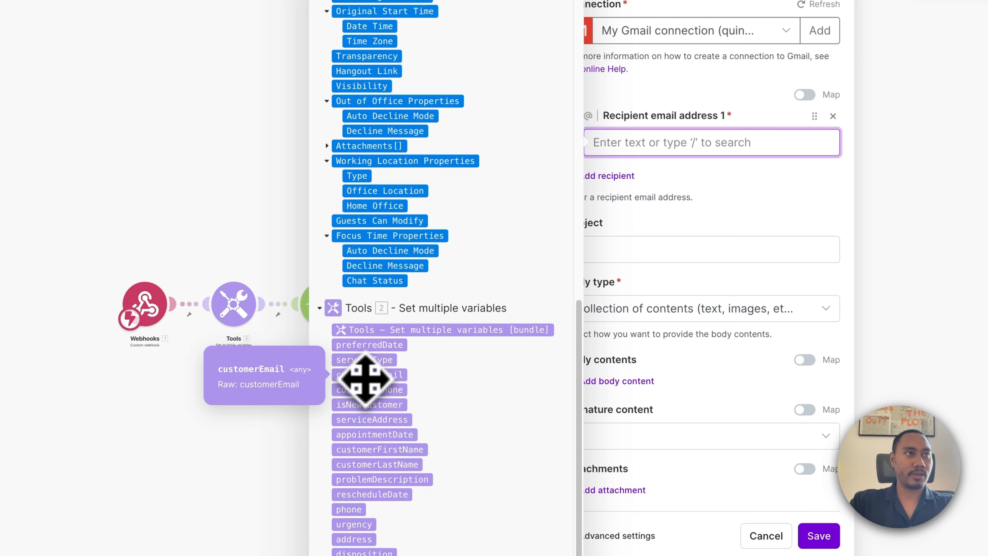
pyautogui.click(366, 375)
pyautogui.click(625, 253)
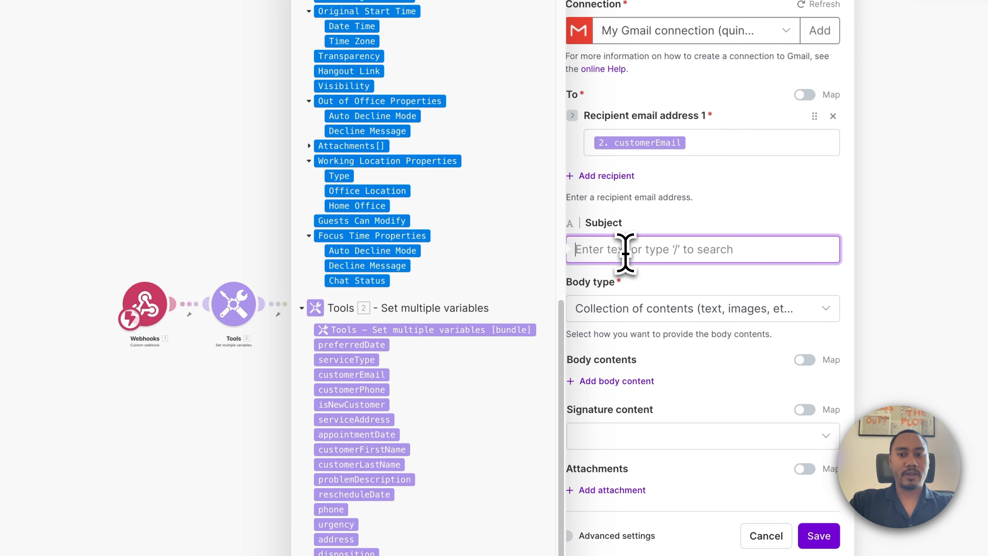
pyautogui.write('Book Ap')
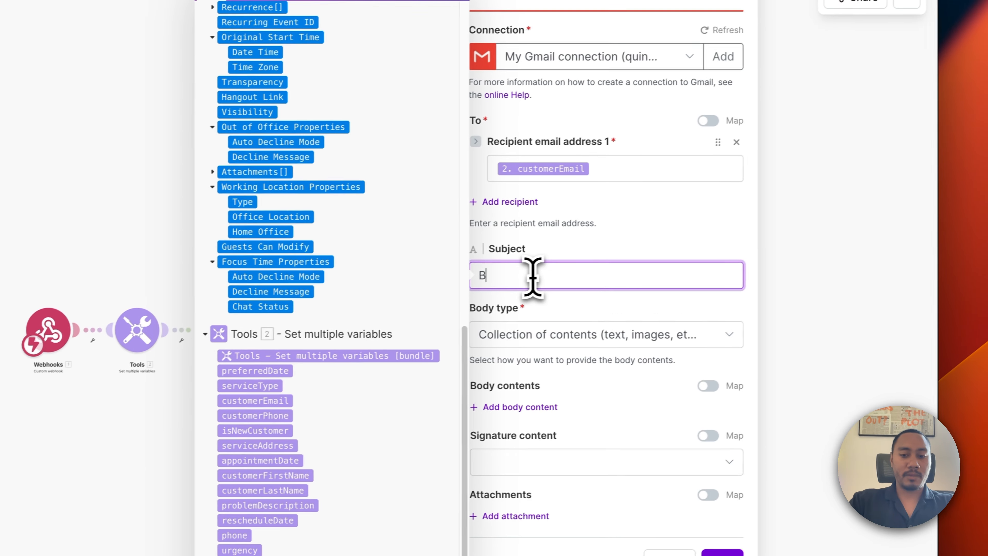
pyautogui.write('pointment Confirmation')
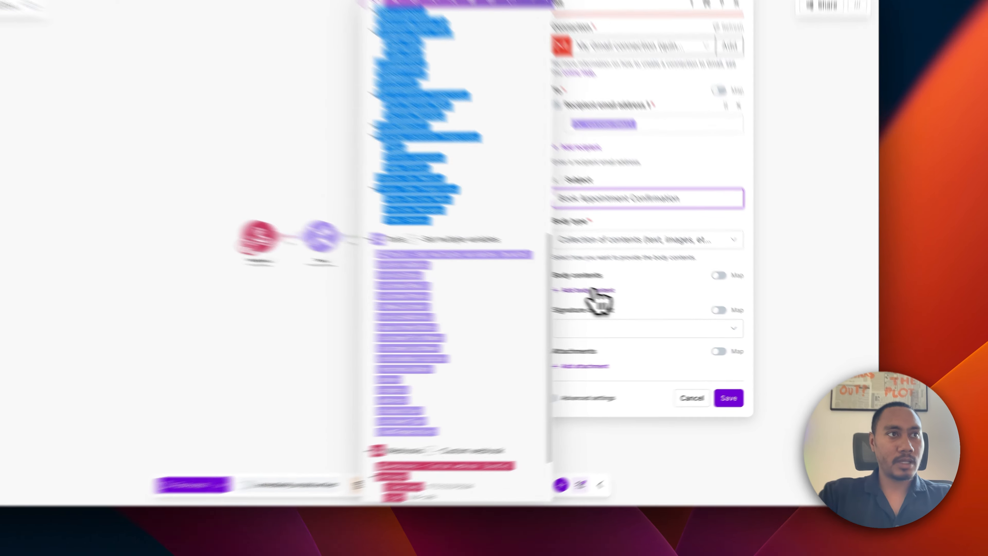
# Add a body content block and paste the appointment confirmation message into it.
pyautogui.click(655, 311)
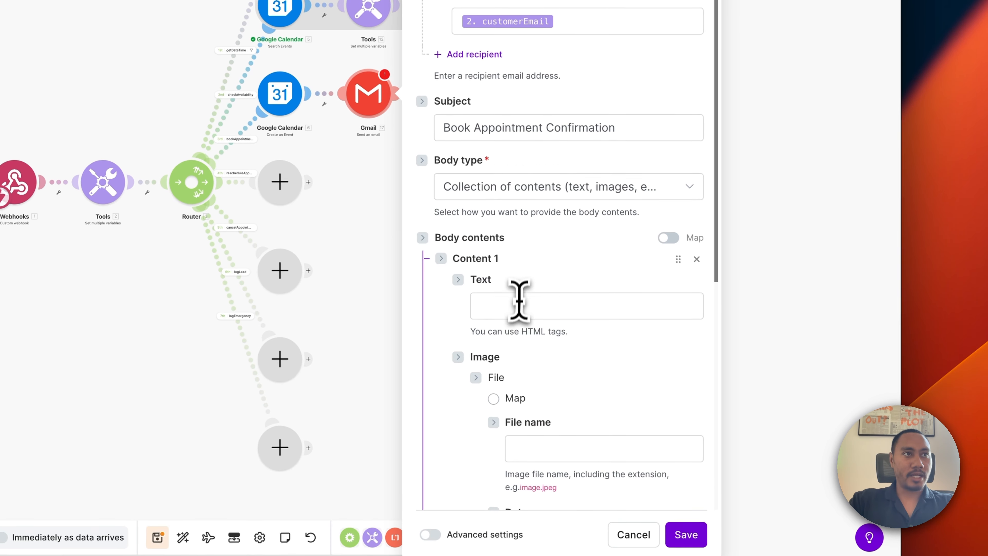
pyautogui.click(672, 334)
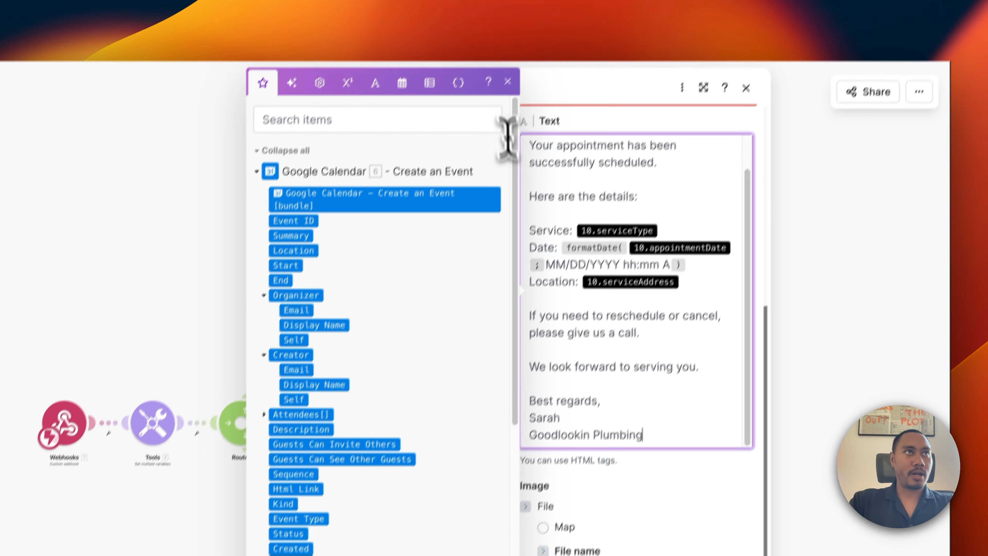
pyautogui.click(508, 81)
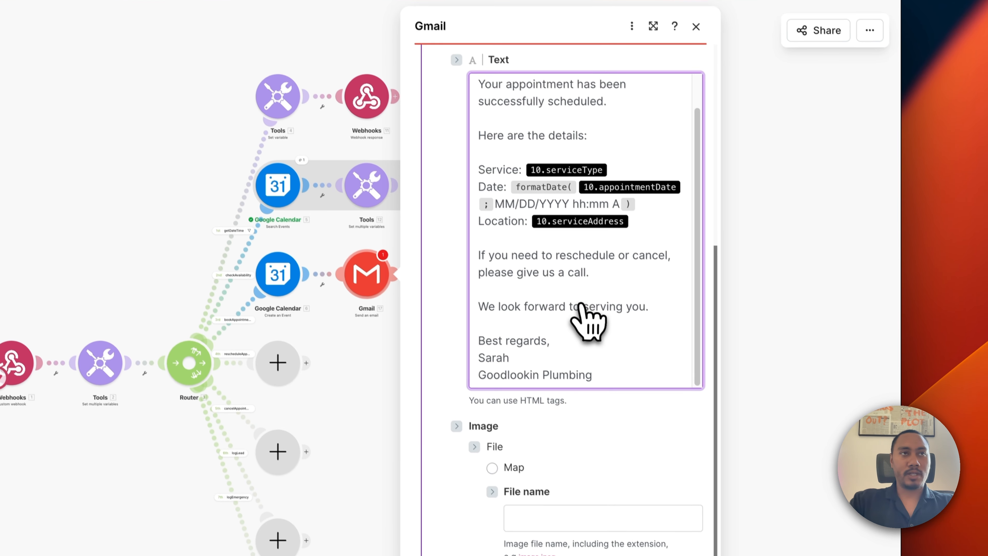
pyautogui.scroll(2, 579, 297)
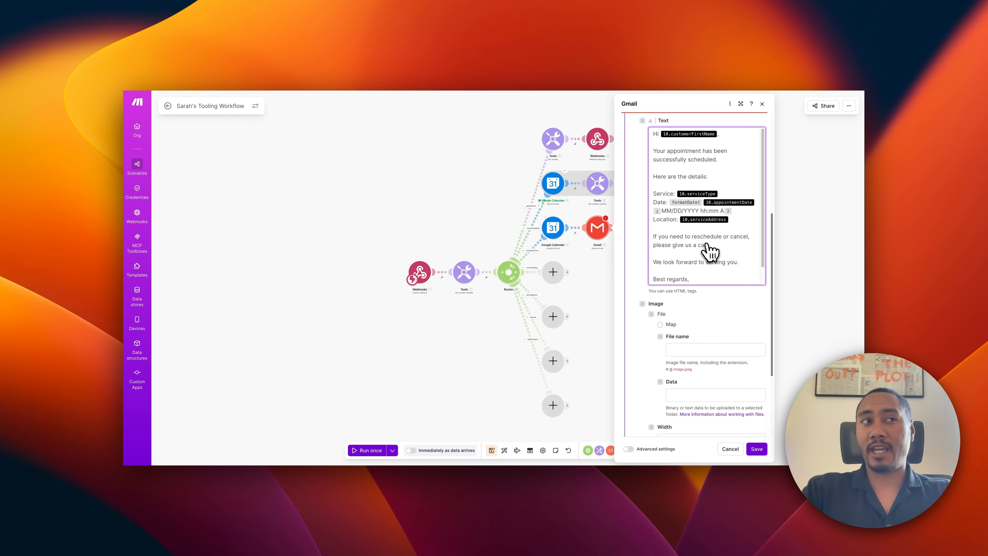
pyautogui.scroll(4, 718, 307)
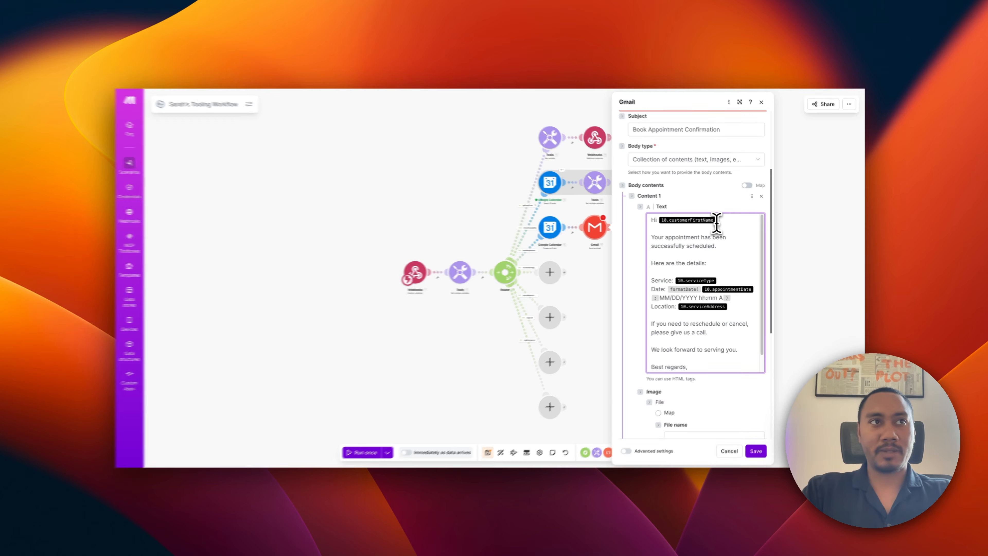
# Replace the greeting's customerFirstName and the serviceType with the Tools 2 variables.
pyautogui.click(716, 221)
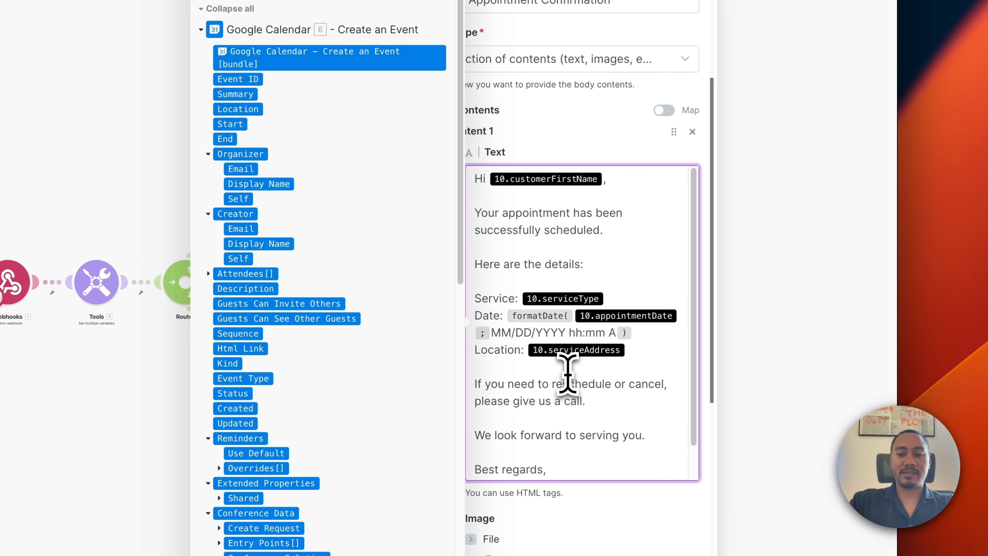
pyautogui.press('BackSpace')
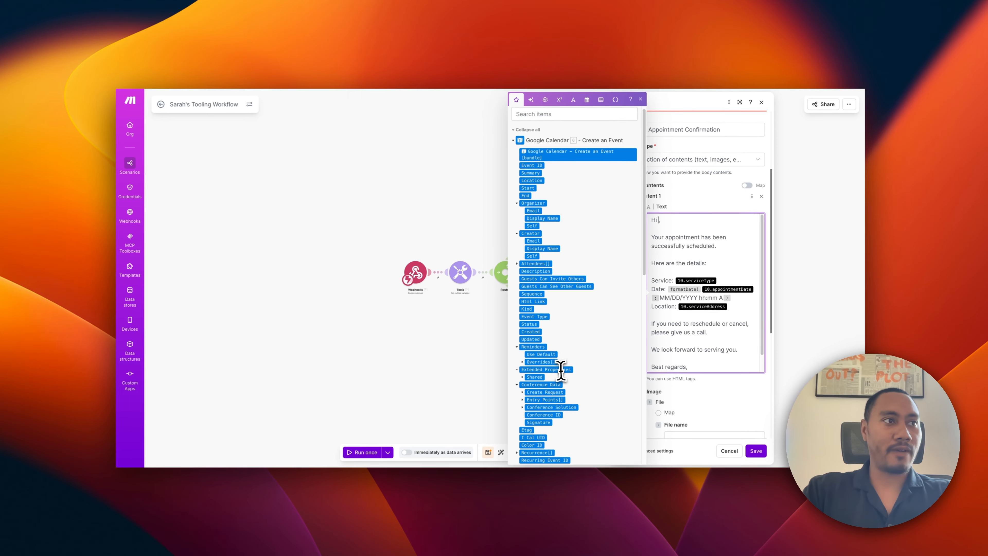
pyautogui.scroll(-10, 294, 483)
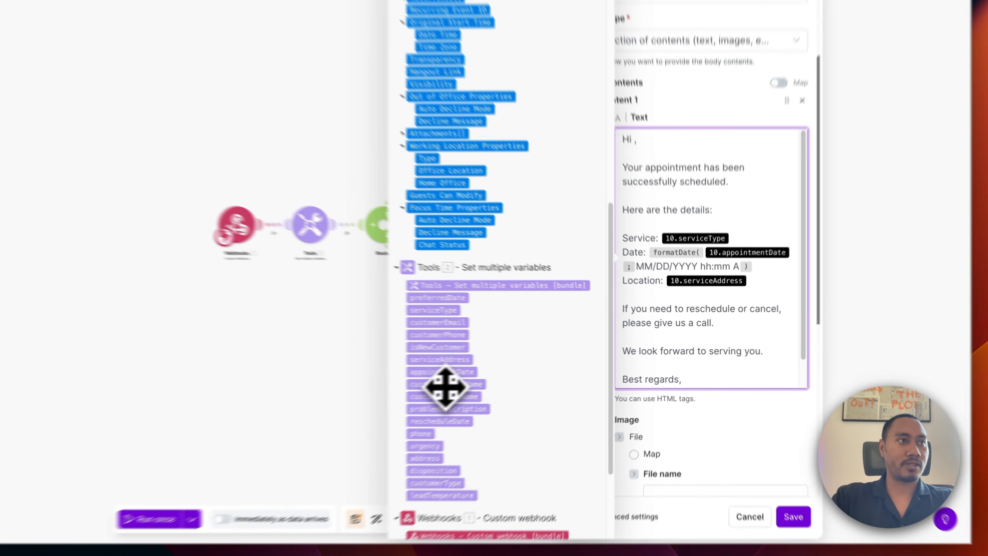
pyautogui.click(544, 368)
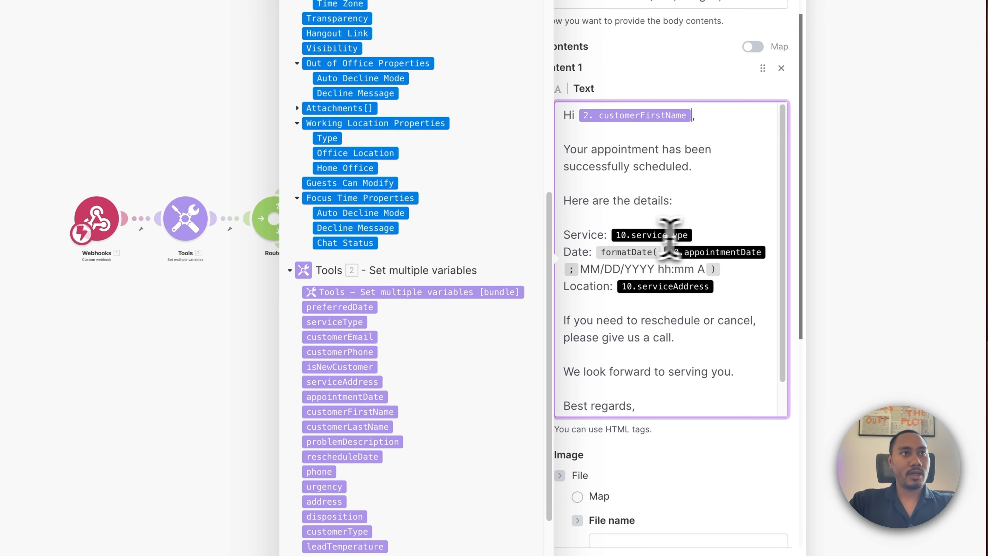
pyautogui.click(696, 234)
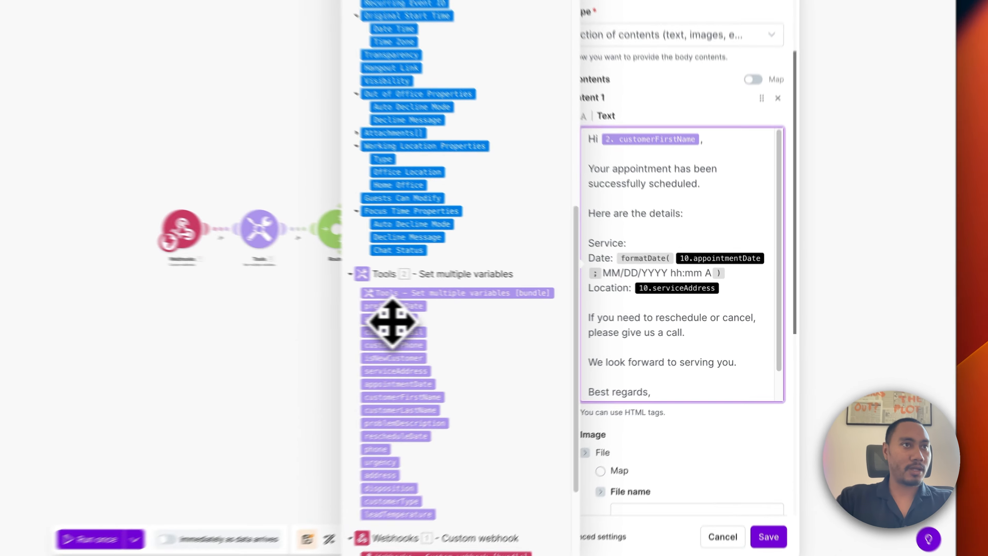
pyautogui.click(540, 324)
# Swap in the Tools appointmentDate inside formatDate and the Tools serviceAddress after Location:.
pyautogui.click(756, 290)
pyautogui.press('BackSpace')
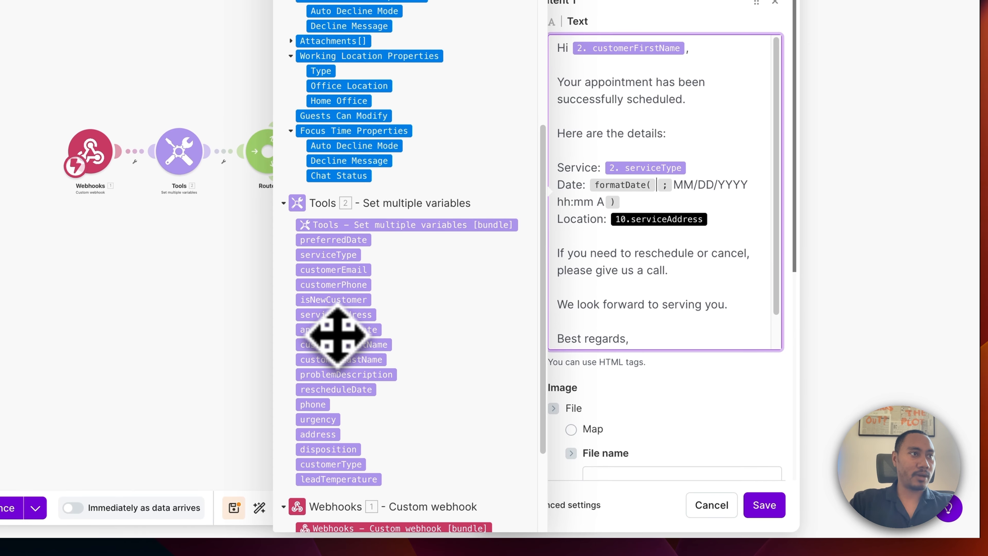
pyautogui.click(265, 399)
pyautogui.click(714, 219)
pyautogui.press('BackSpace')
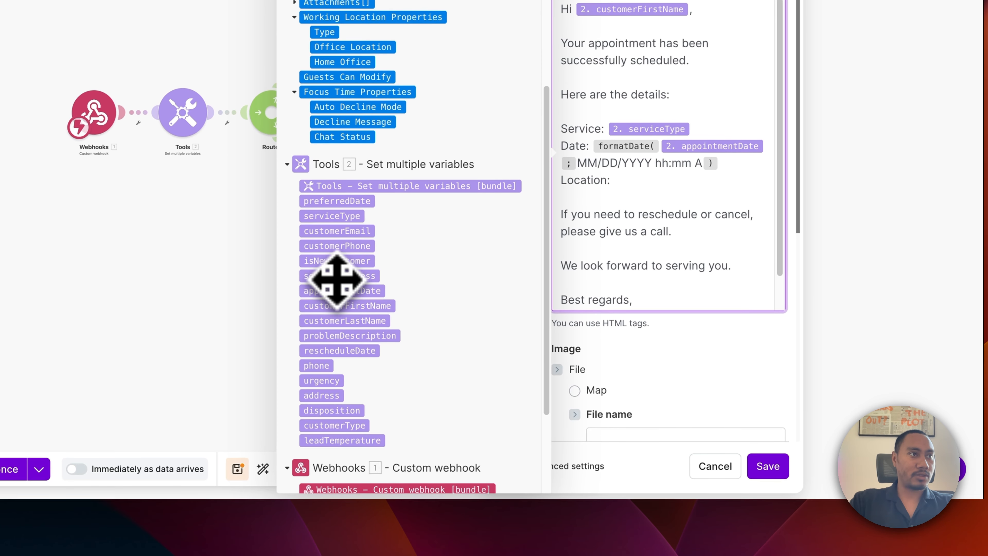
pyautogui.click(315, 356)
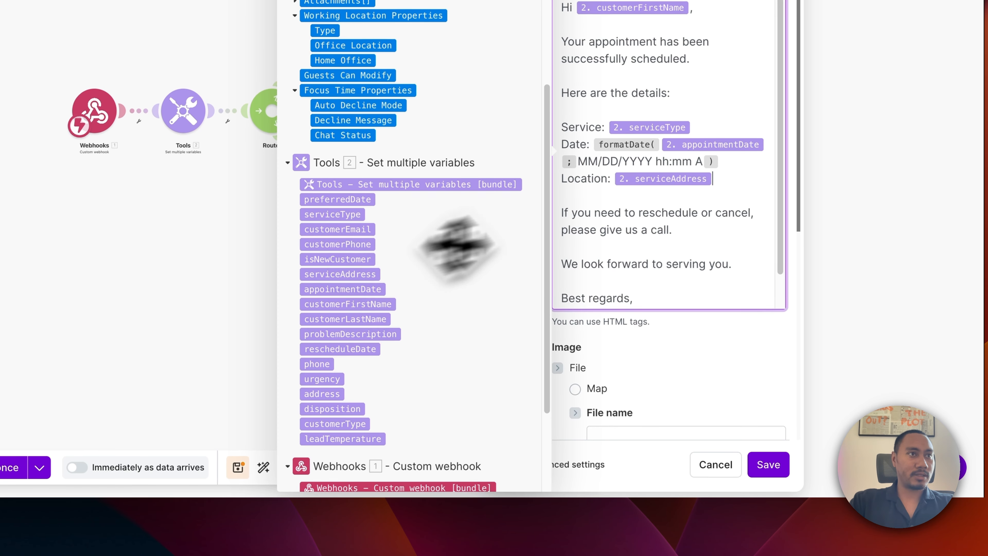
# Save the Gmail module and begin adding a module after it.
pyautogui.scroll(2, 662, 196)
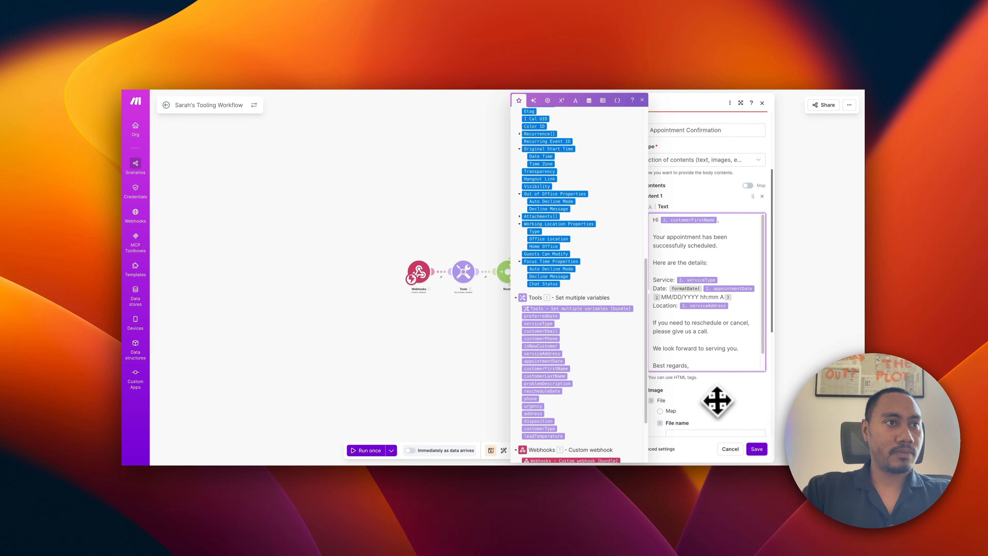
pyautogui.scroll(-3, 689, 369)
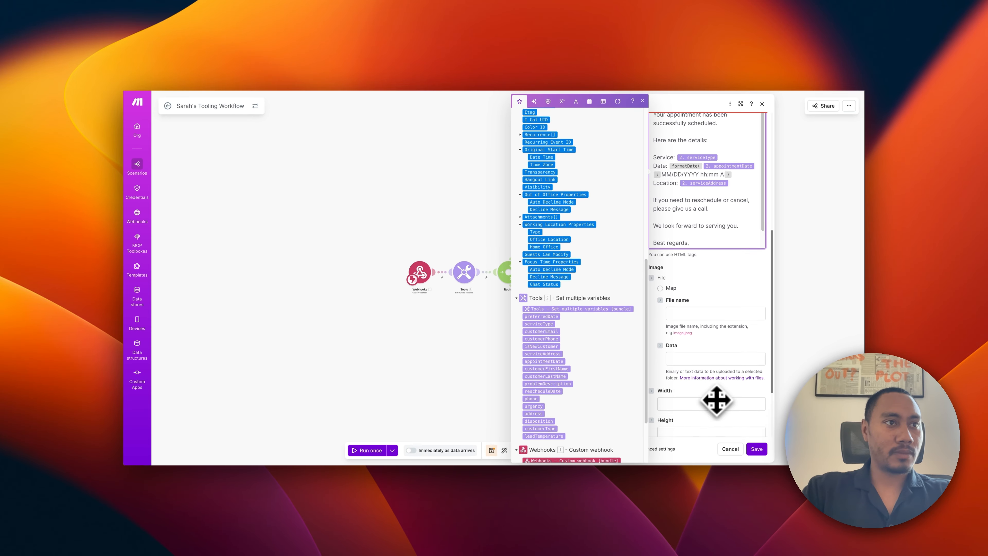
pyautogui.scroll(-3, 717, 401)
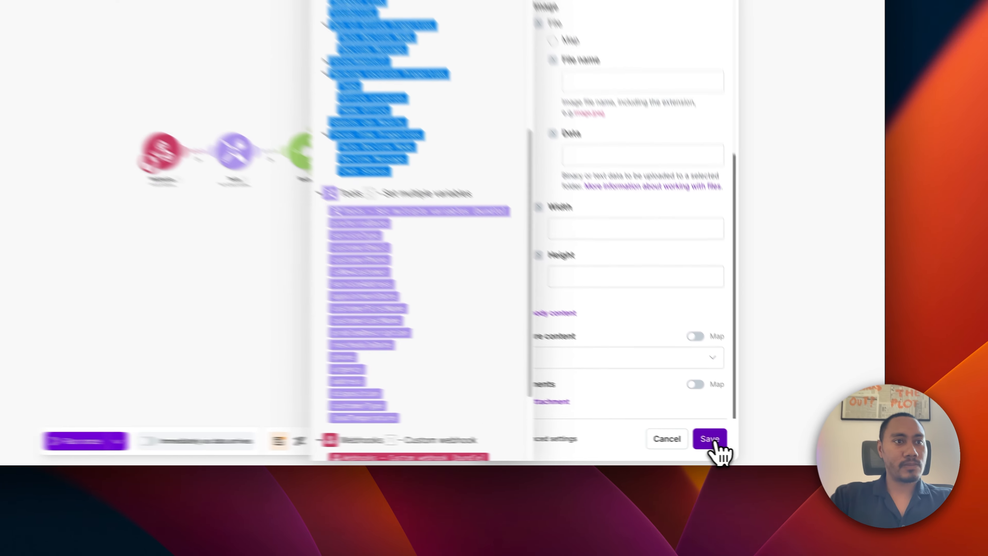
pyautogui.click(756, 450)
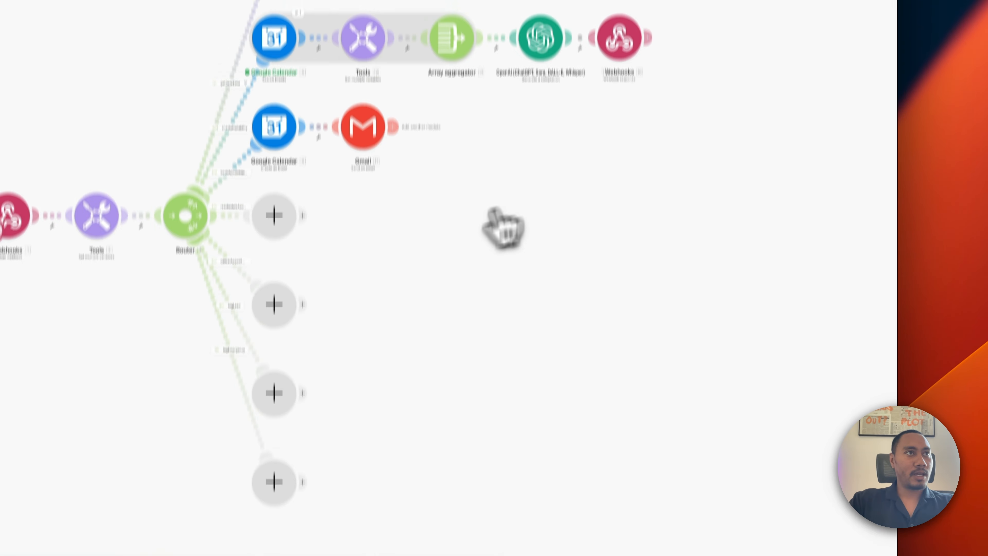
pyautogui.click(393, 199)
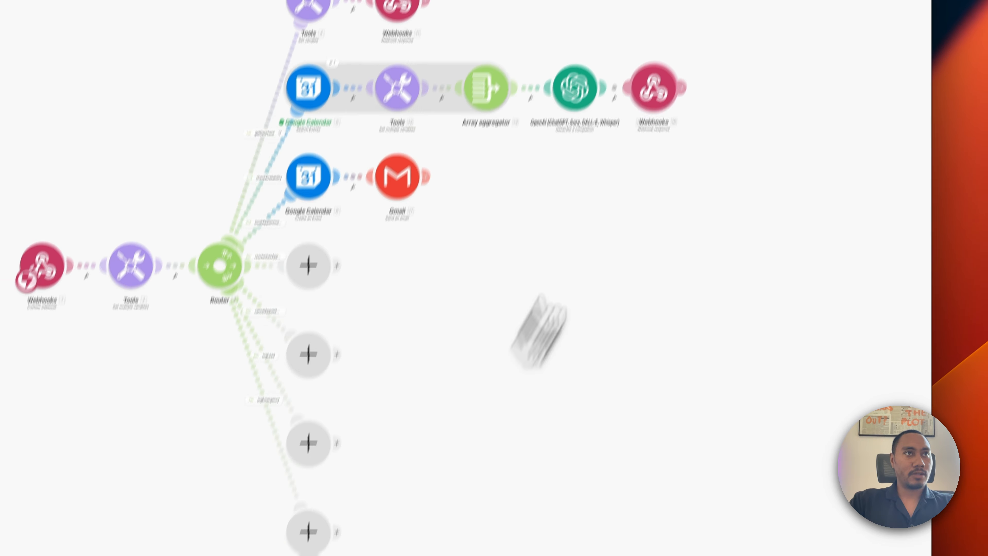
pyautogui.rightClick(623, 204)
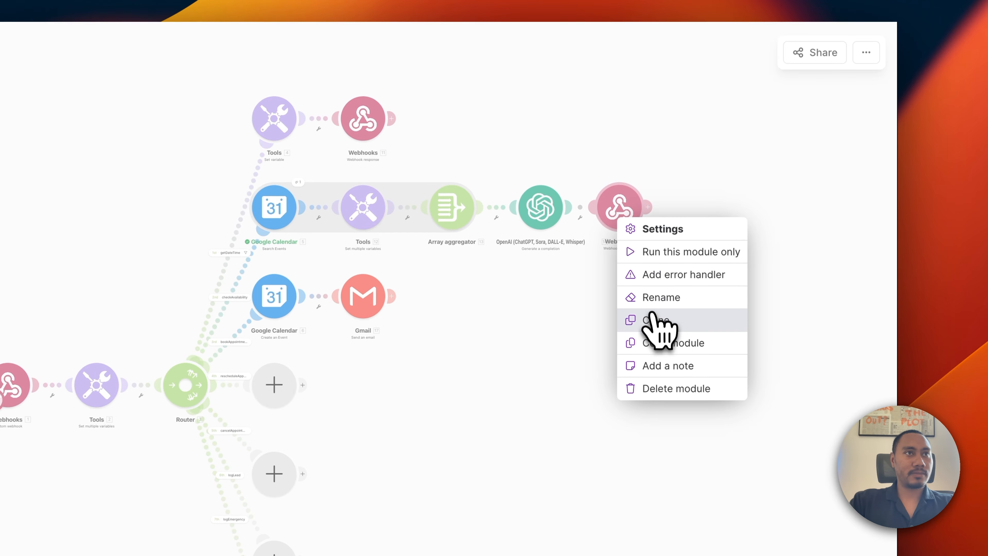
# Clone the webhook response after Gmail and set its body to 'Your appointment has been succesfully booked.'.
pyautogui.click(660, 305)
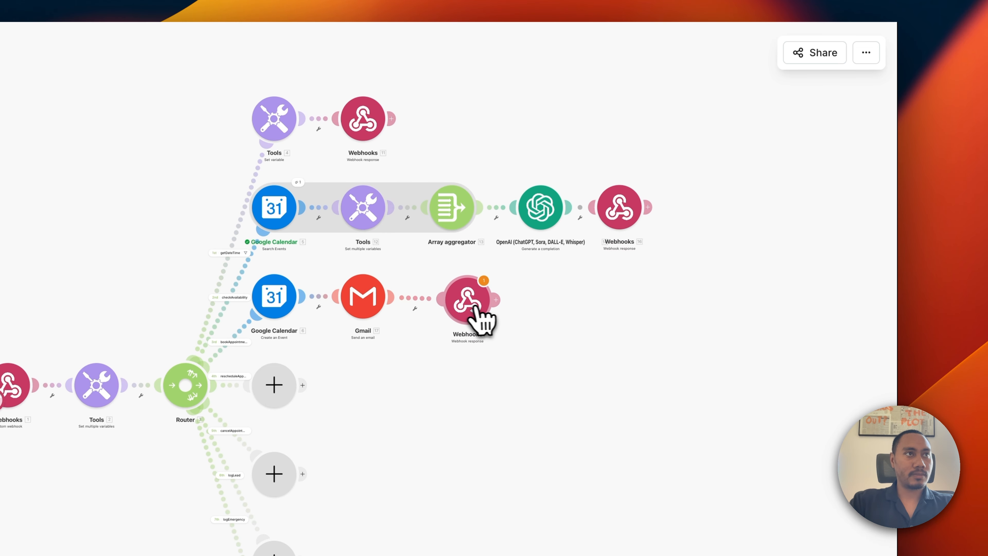
pyautogui.click(463, 306)
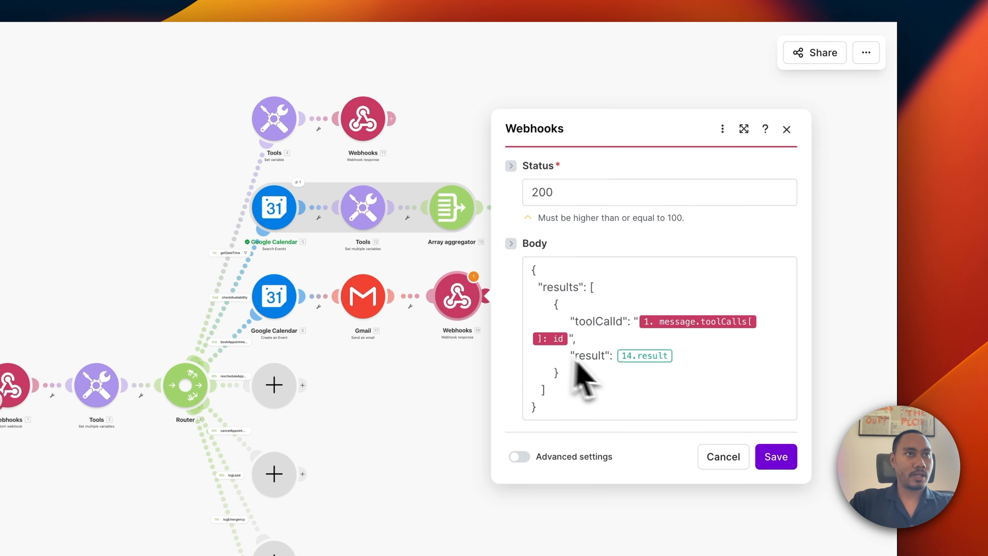
pyautogui.click(678, 356)
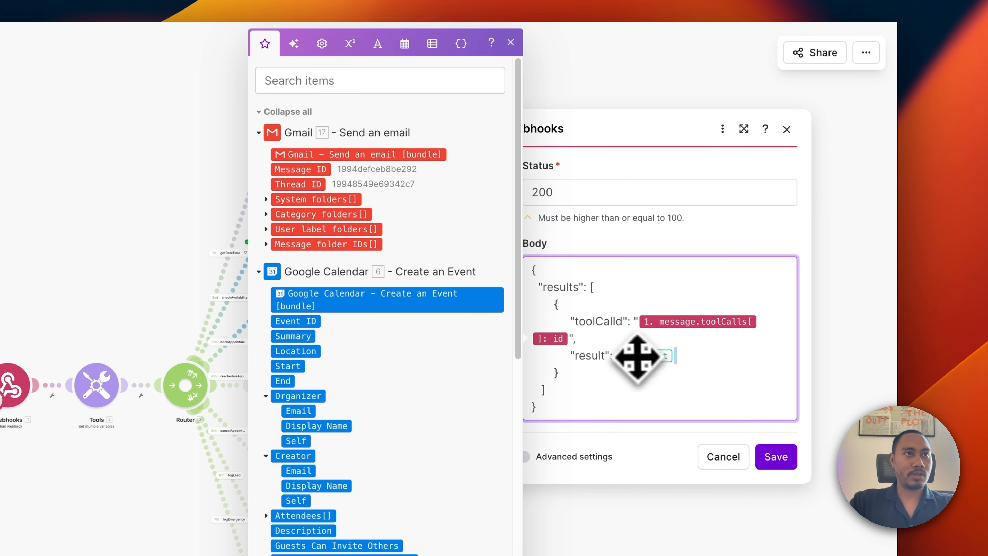
pyautogui.press('BackSpace')
pyautogui.write('"')
pyautogui.press('Return')
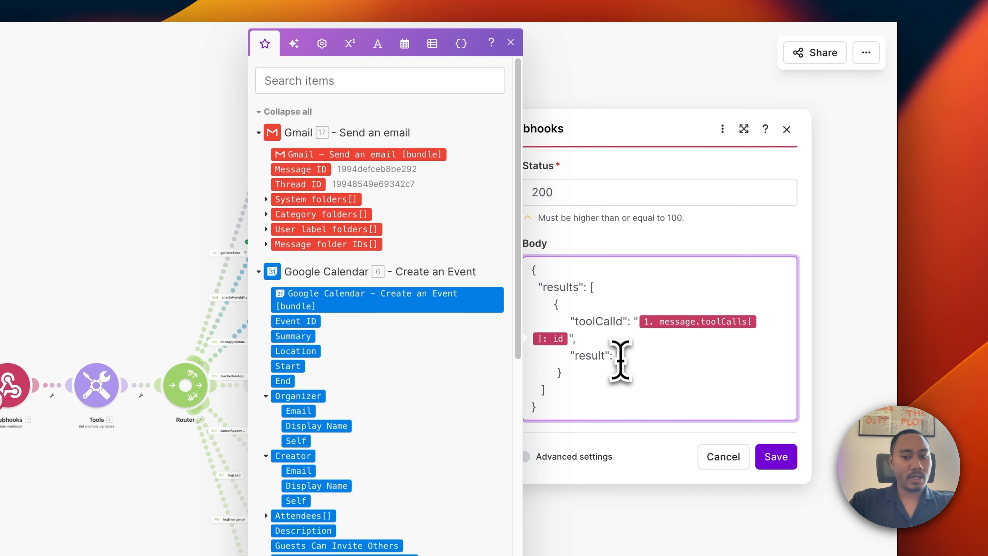
pyautogui.write('Your appoi')
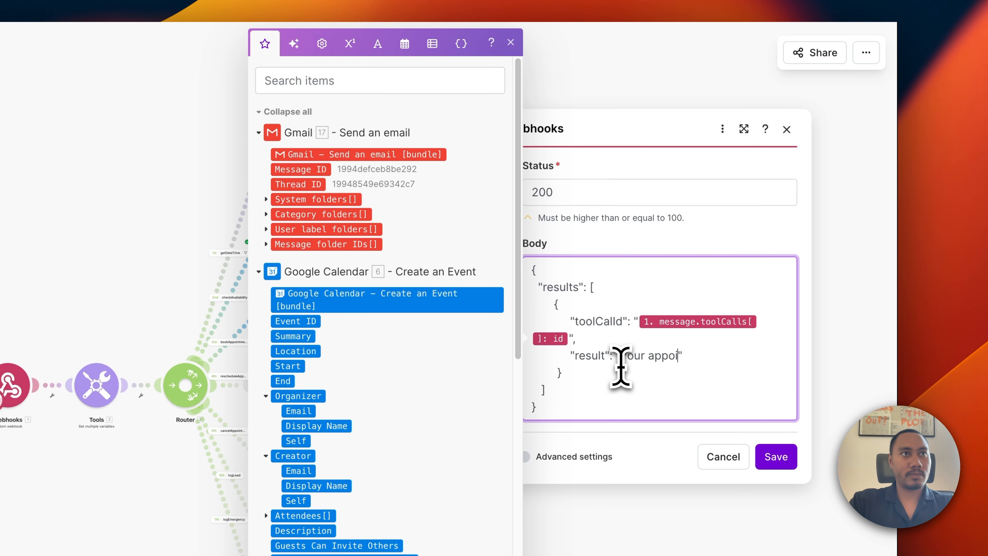
pyautogui.write('ntment has been succesfully booked.')
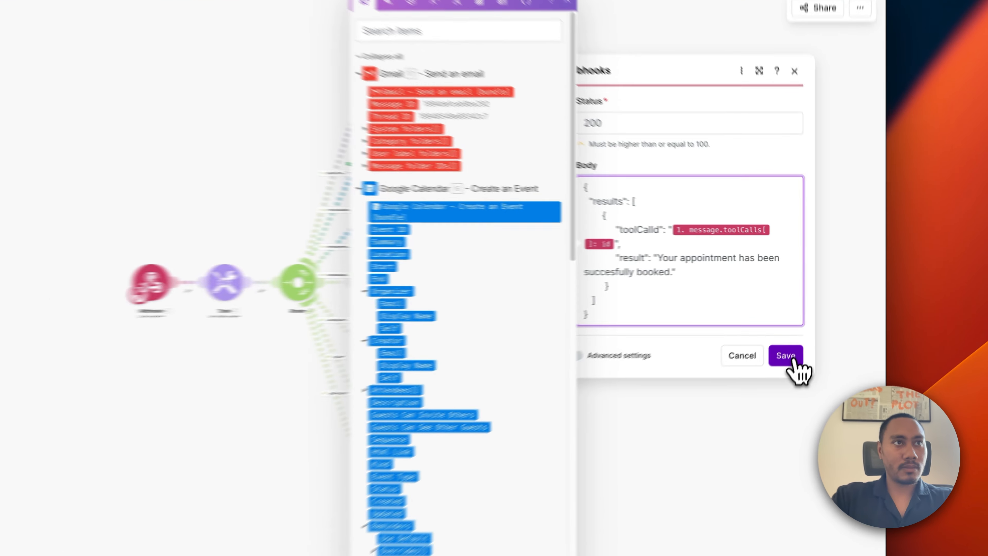
# Save the new webhook response body and recheck the booking branch's response settings.
pyautogui.click(803, 316)
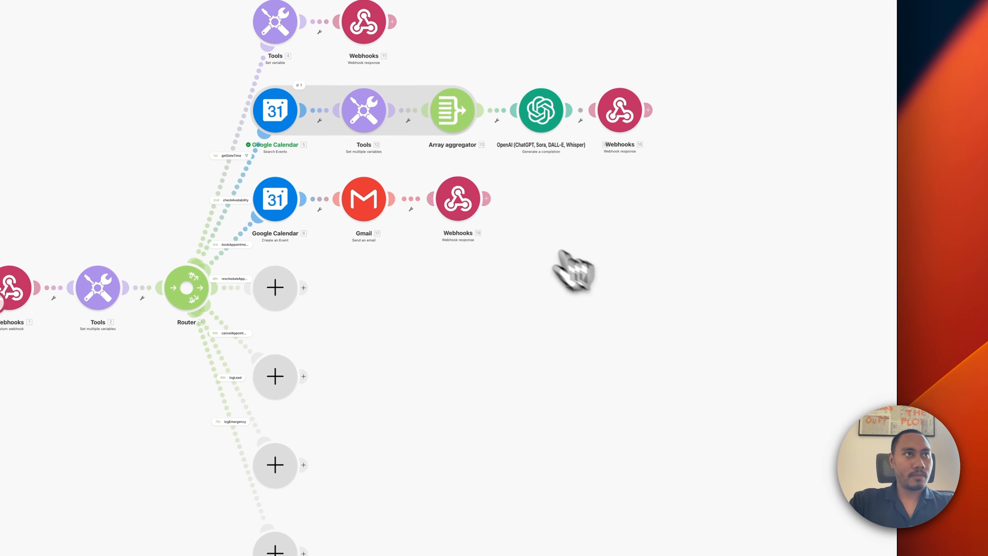
pyautogui.click(465, 207)
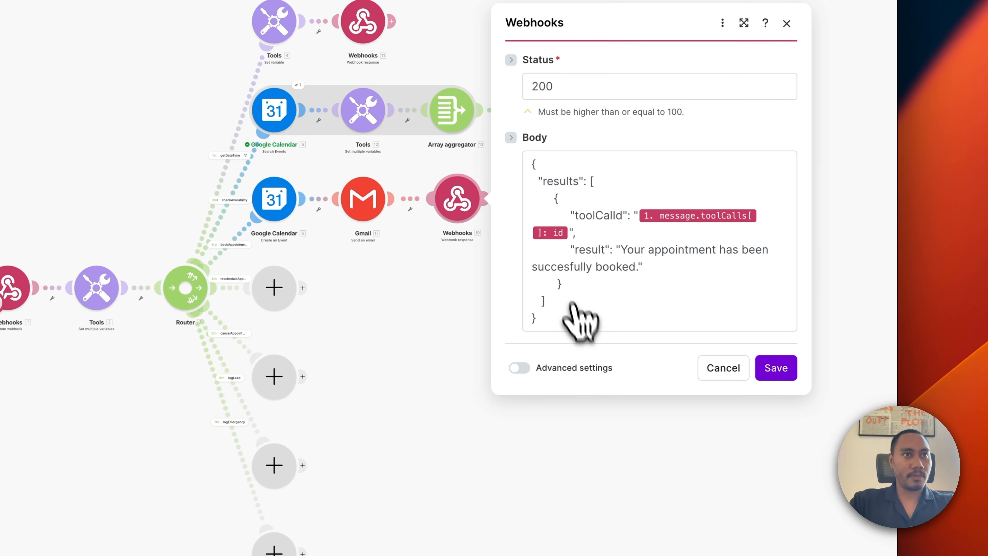
pyautogui.click(776, 369)
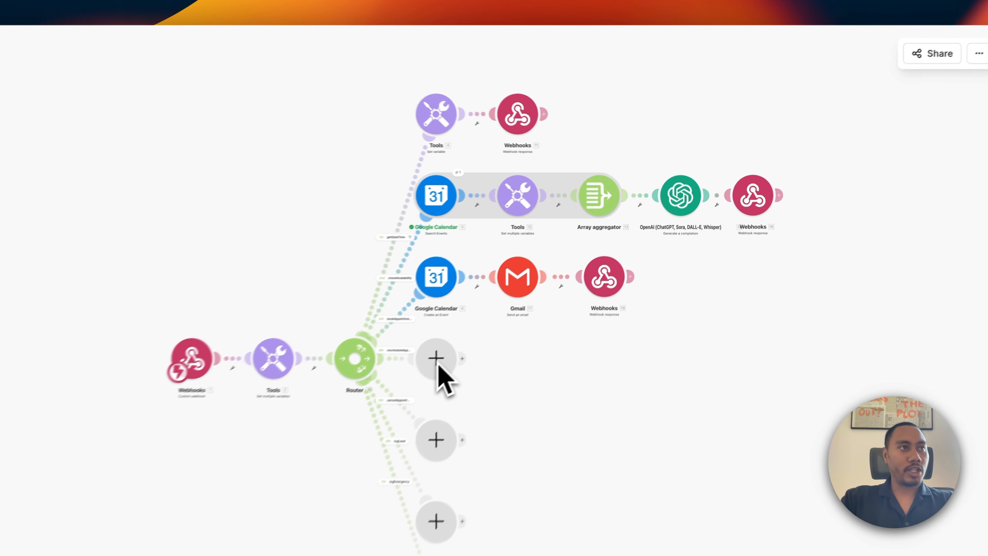
# Add Google Calendar Search Events on the Goodlookin Plumbing calendar, starting from appointmentDate.
pyautogui.click(556, 274)
pyautogui.click(522, 323)
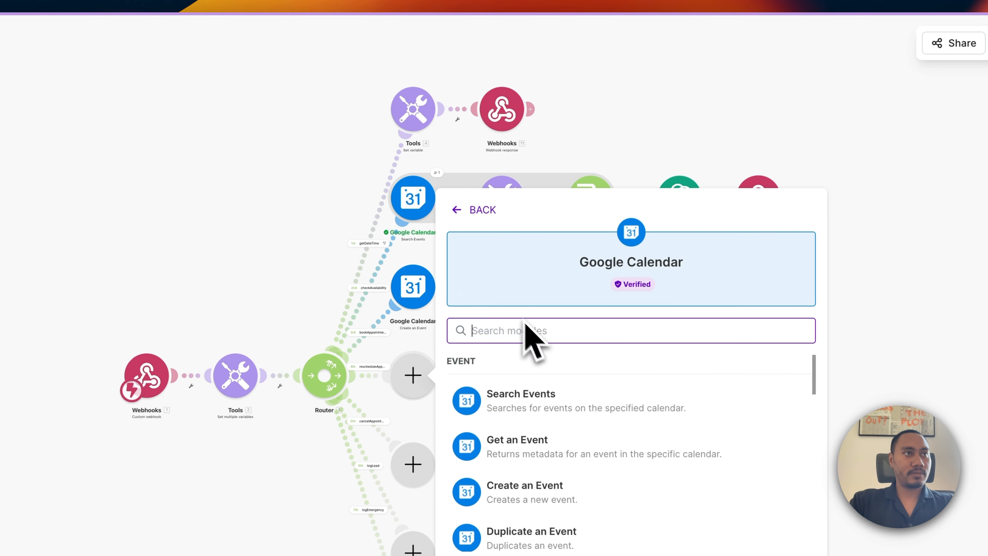
pyautogui.click(538, 409)
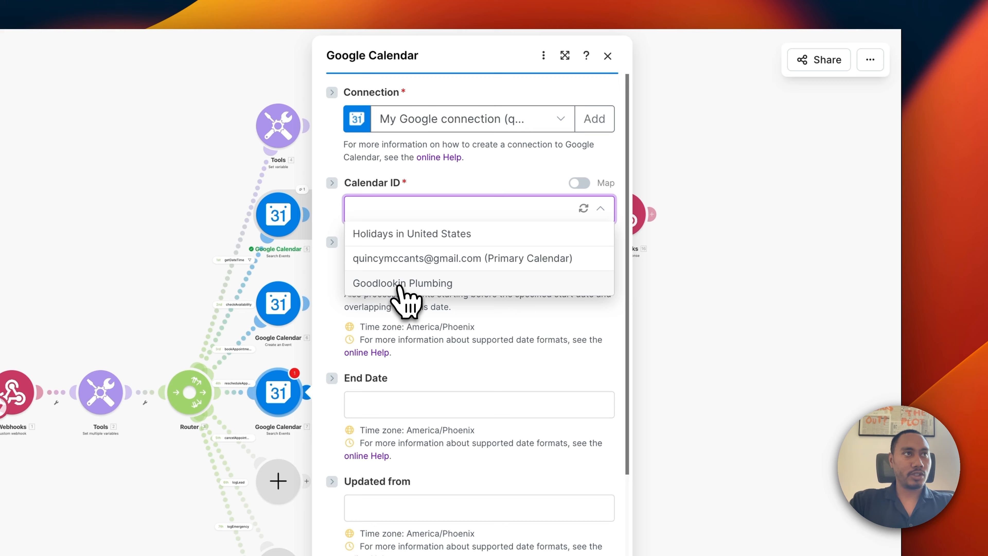
pyautogui.click(401, 284)
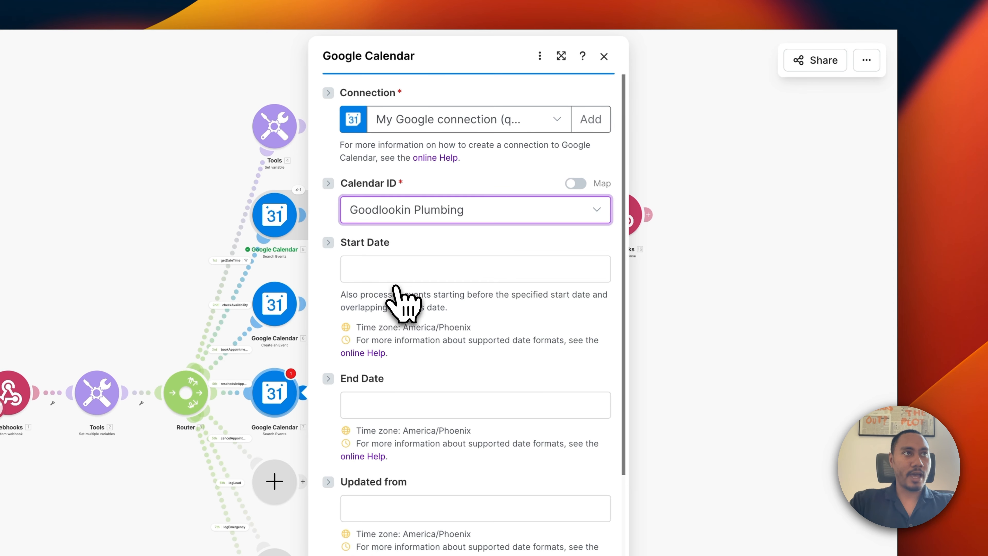
pyautogui.click(403, 275)
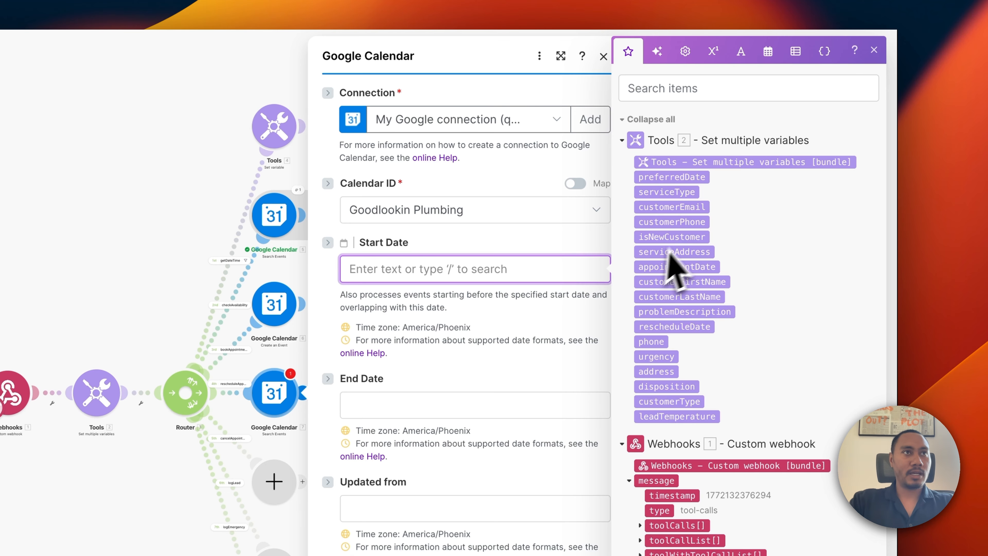
pyautogui.click(668, 271)
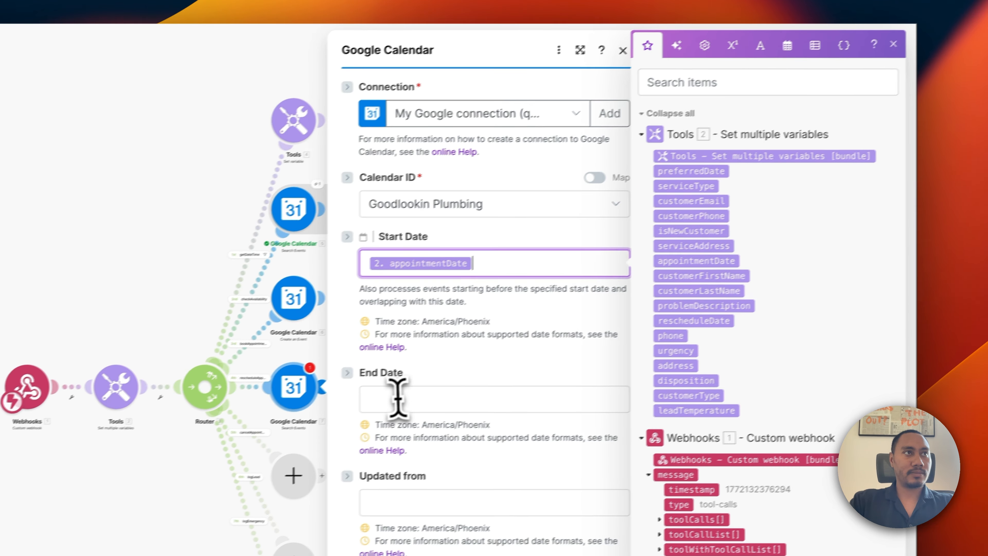
# Set the search end date to addMinutes(appointmentDate; 45).
pyautogui.click(367, 405)
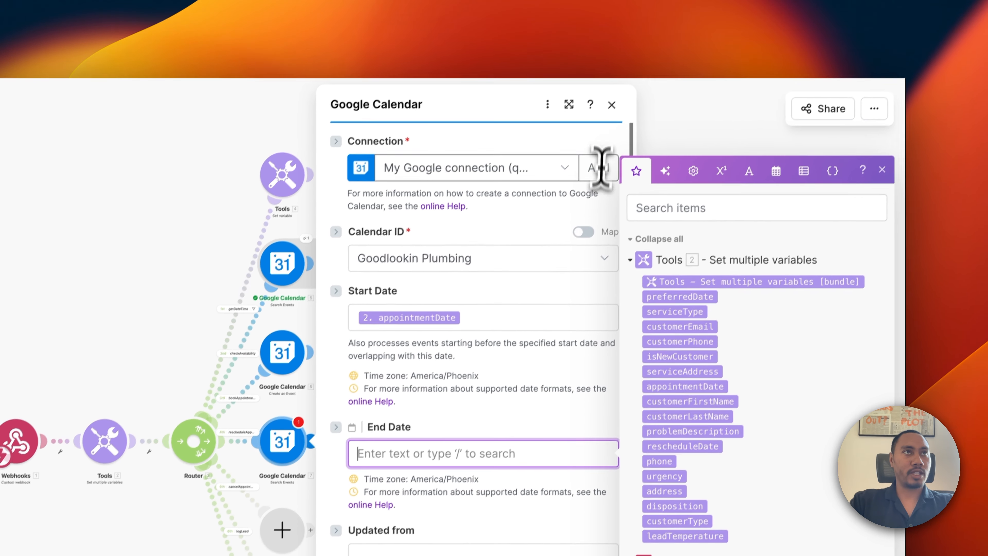
pyautogui.click(776, 171)
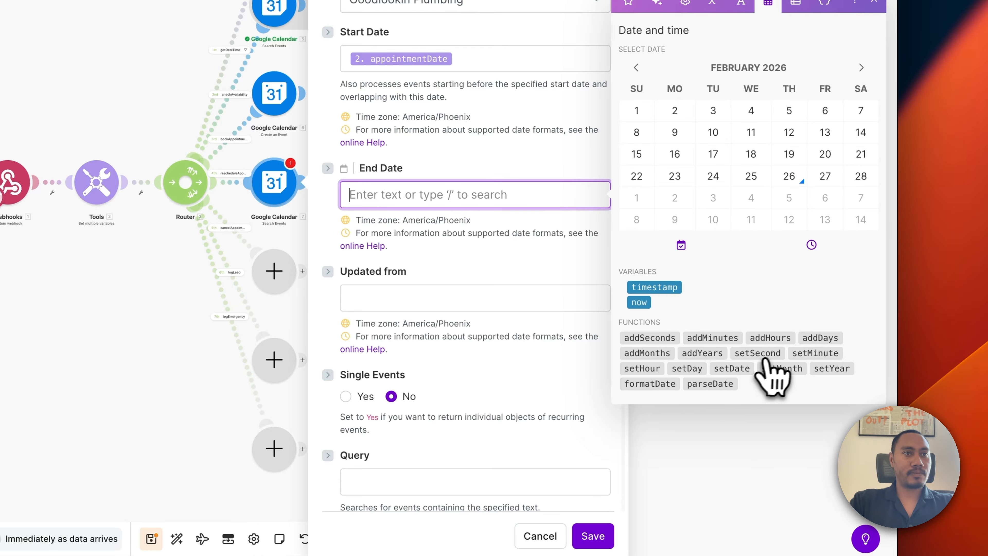
pyautogui.click(712, 338)
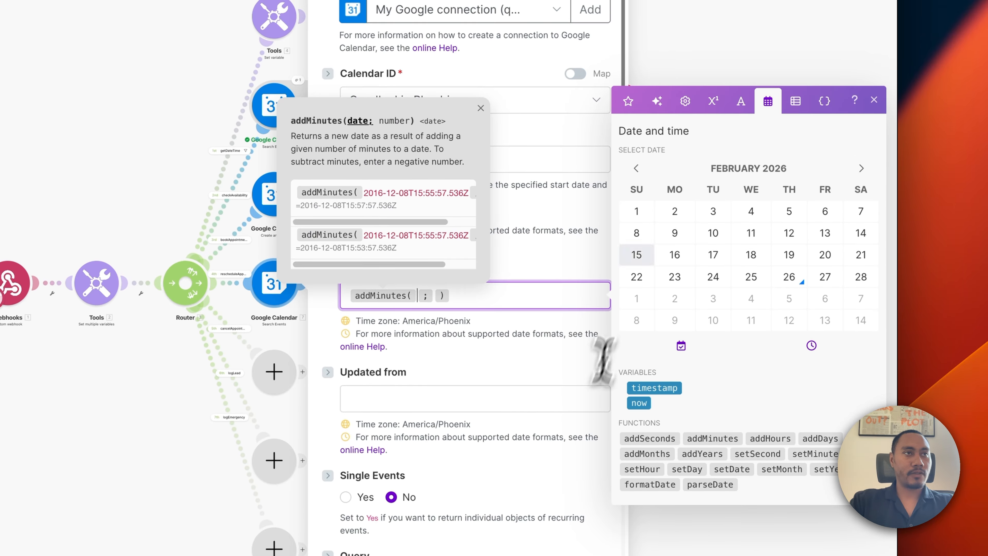
pyautogui.click(628, 101)
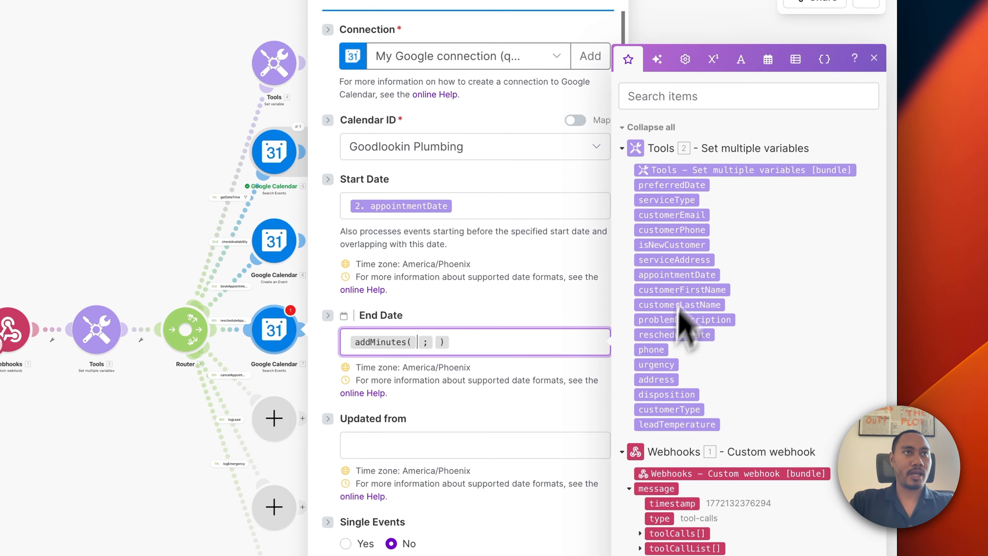
pyautogui.click(677, 274)
pyautogui.click(538, 337)
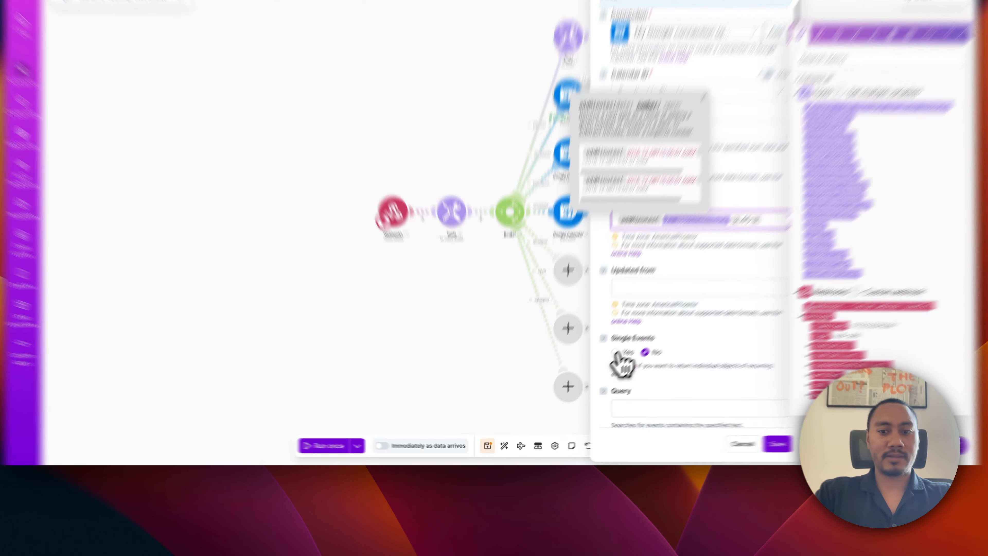
# Enable single events, query the customer's first and last name, order by start time, limit 1, and save.
pyautogui.click(590, 379)
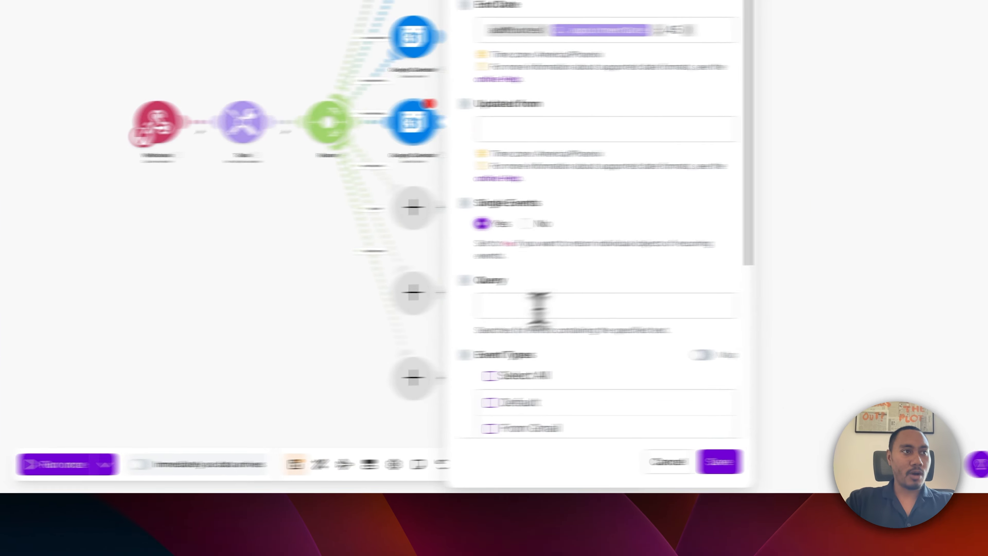
pyautogui.click(624, 422)
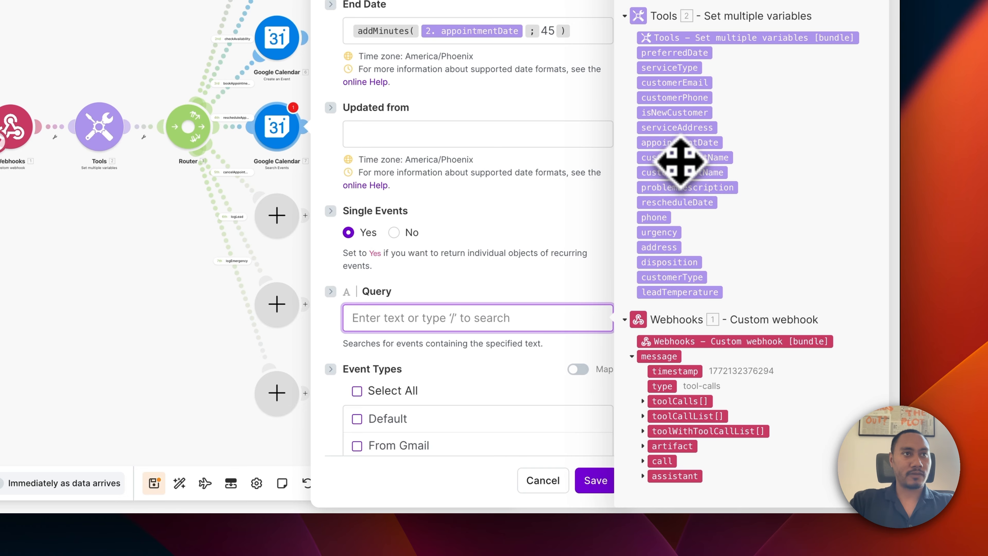
pyautogui.click(681, 160)
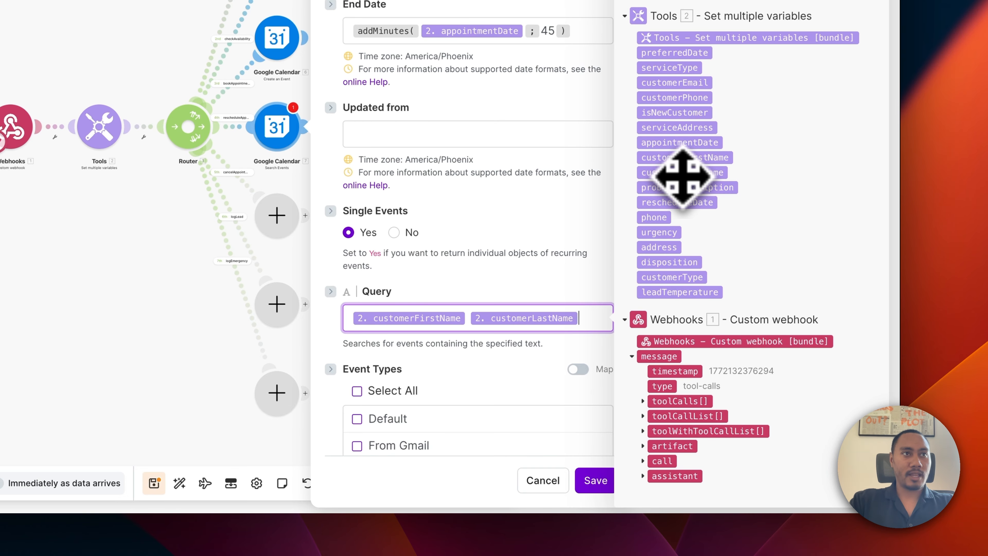
pyautogui.scroll(-5, 457, 297)
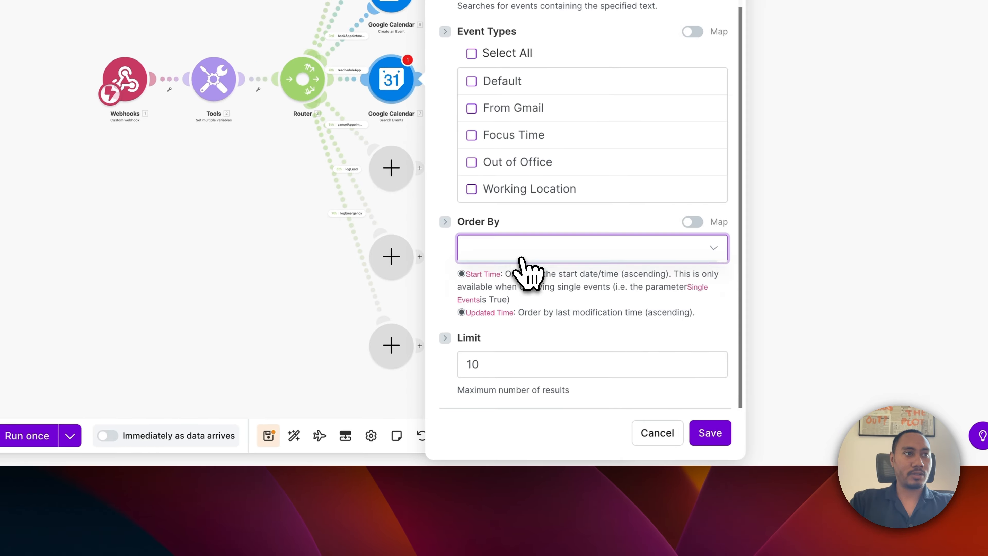
pyautogui.click(410, 300)
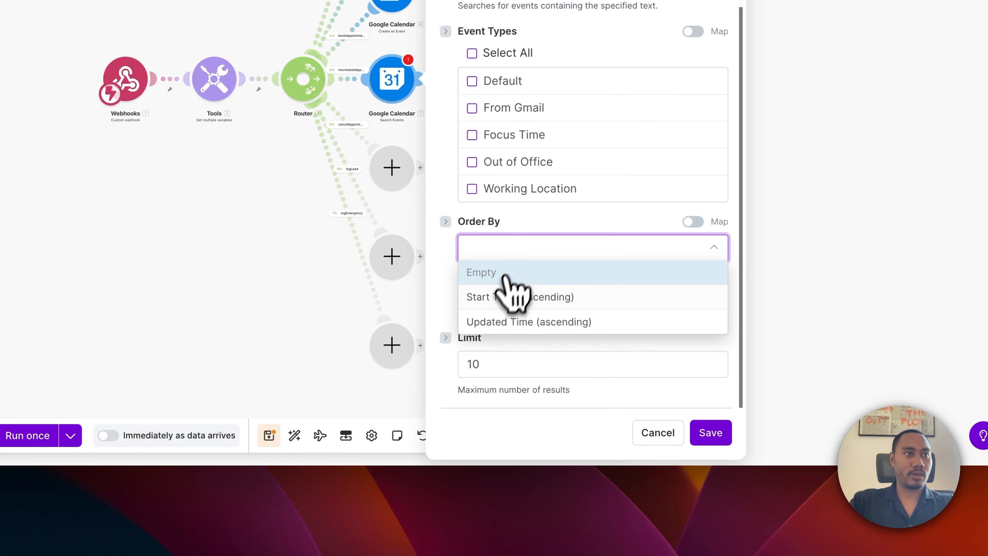
pyautogui.click(506, 299)
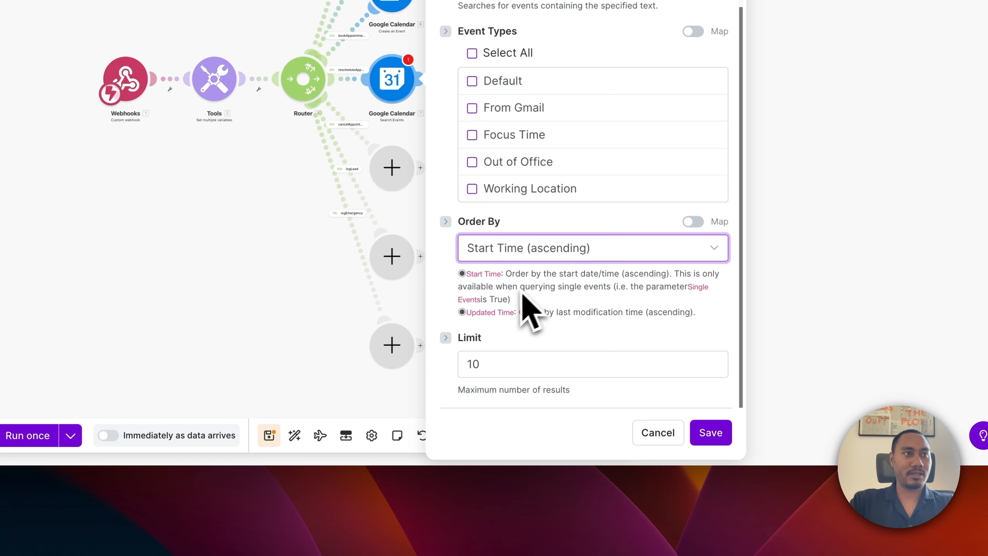
pyautogui.click(495, 363)
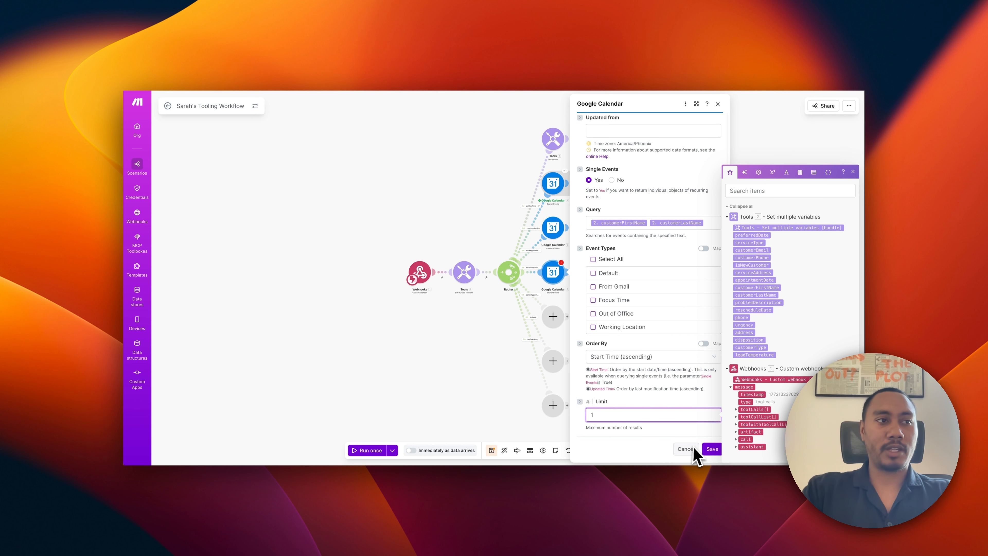
pyautogui.click(712, 450)
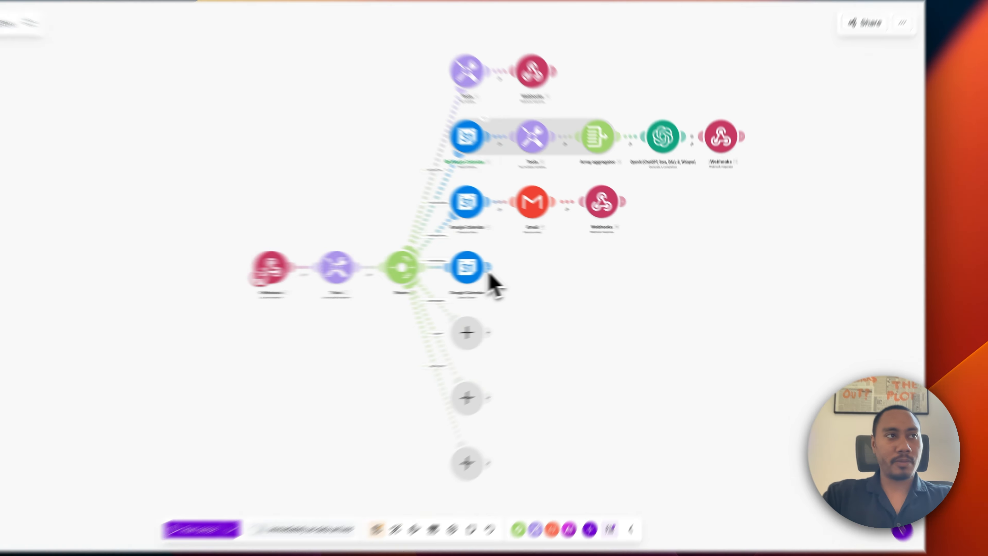
# Add a Google Calendar Update an Event module on the Goodlookin Plumbing calendar.
pyautogui.click(560, 268)
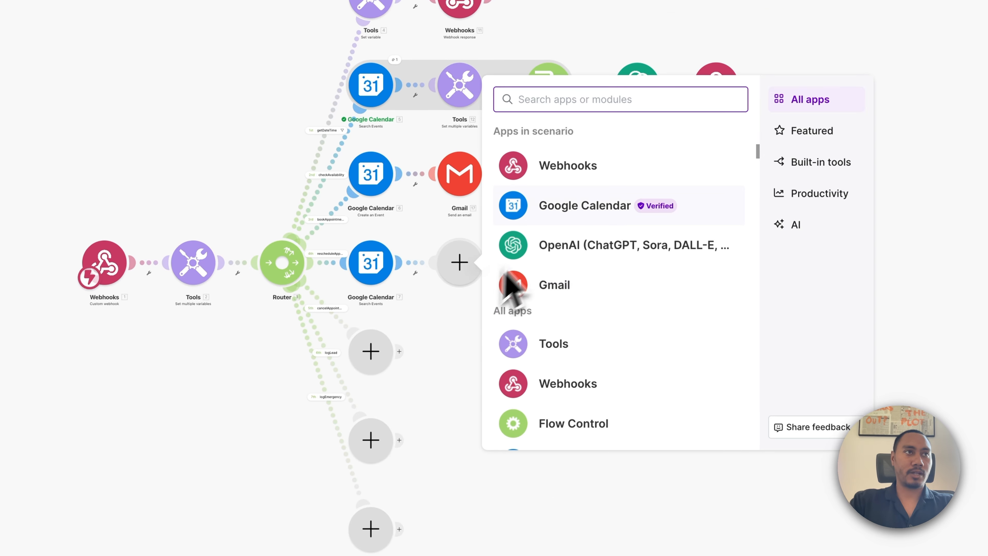
pyautogui.click(549, 214)
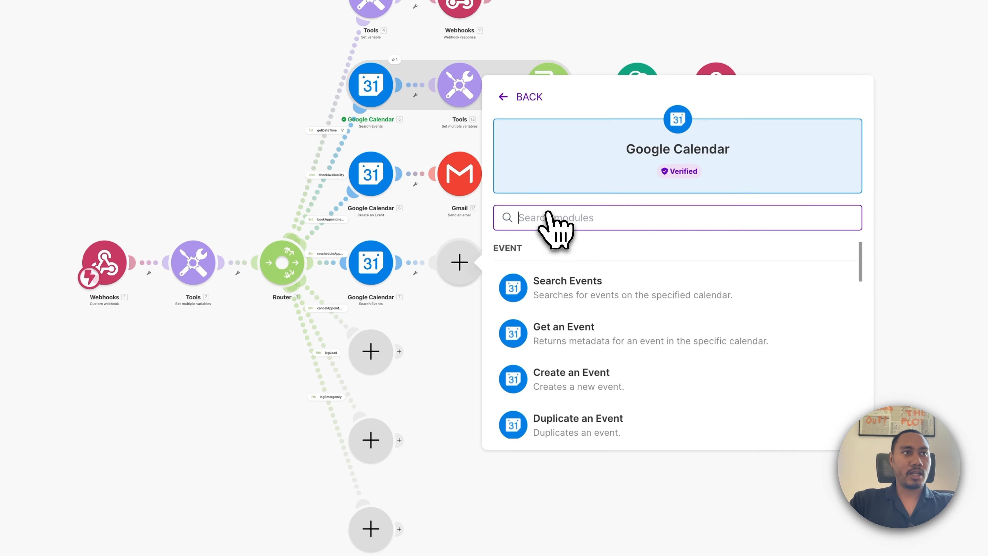
pyautogui.scroll(-5, 560, 297)
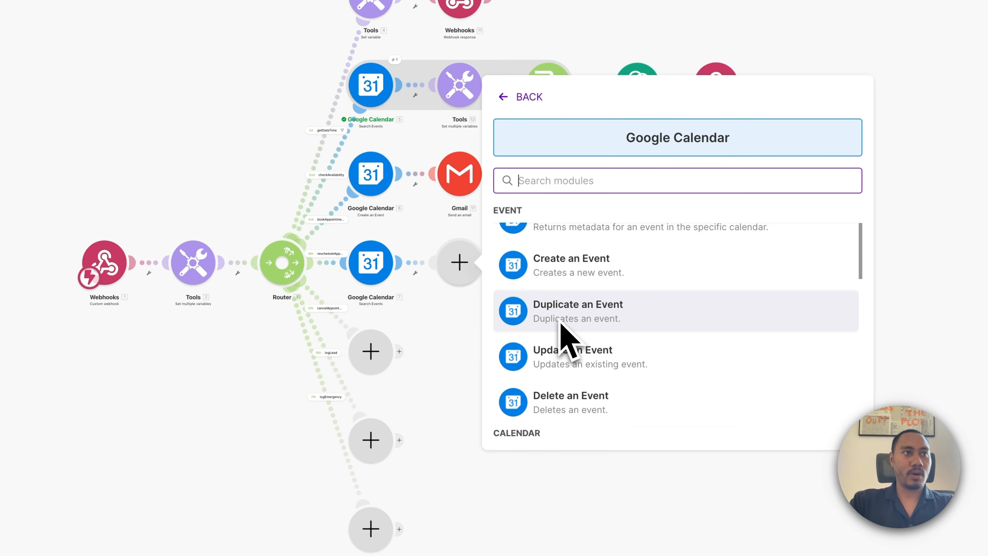
pyautogui.click(557, 364)
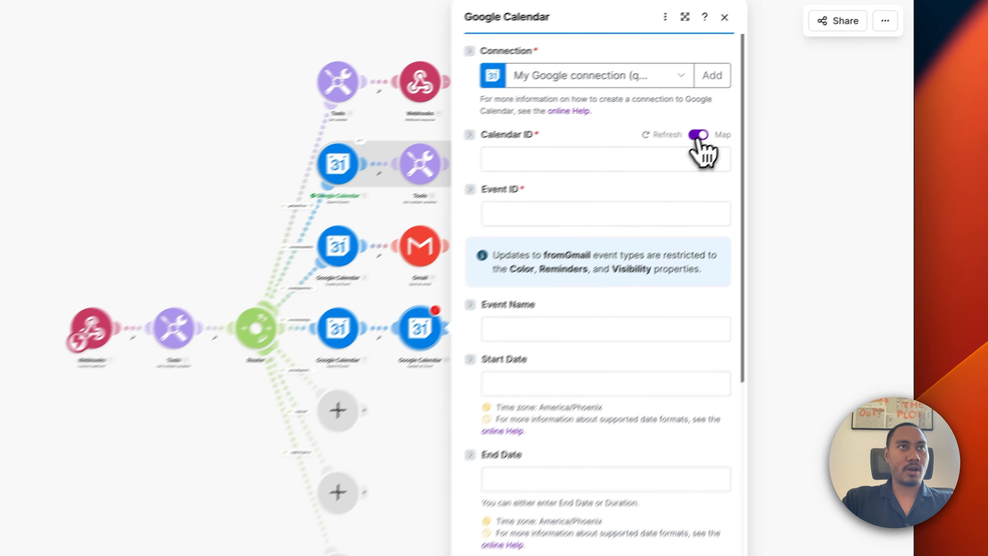
pyautogui.click(698, 137)
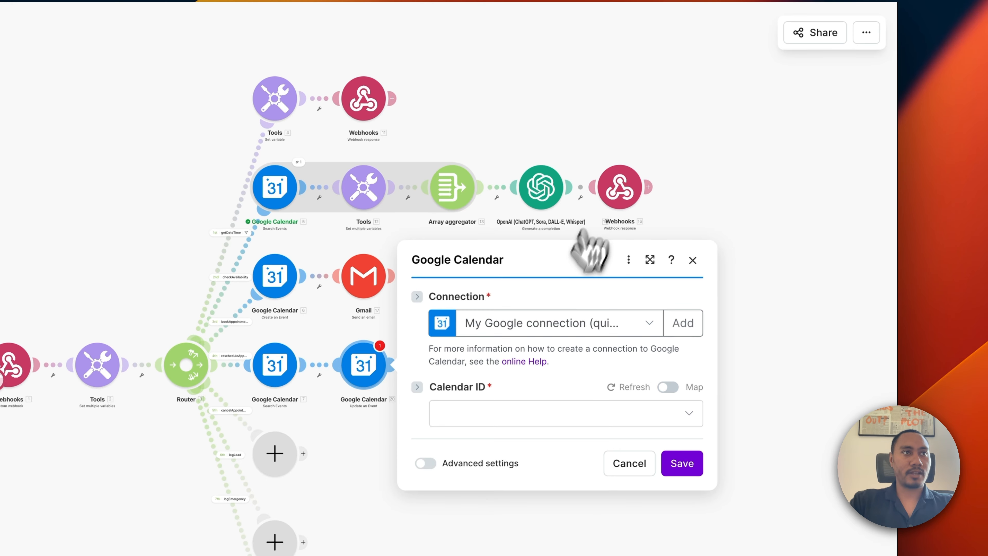
pyautogui.click(540, 404)
pyautogui.click(581, 394)
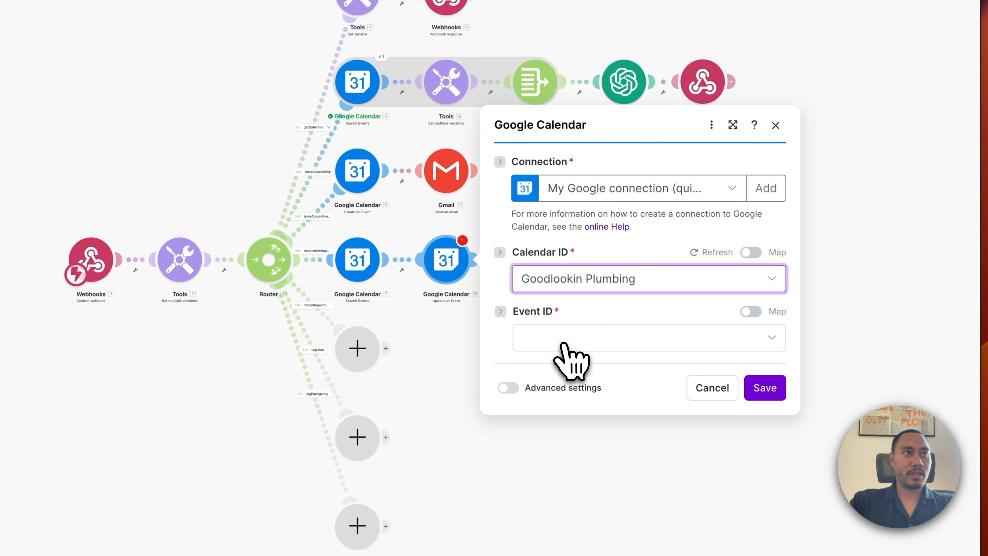
# Find the event list empty, see the save fail on Event ID, and close unsaved.
pyautogui.click(565, 345)
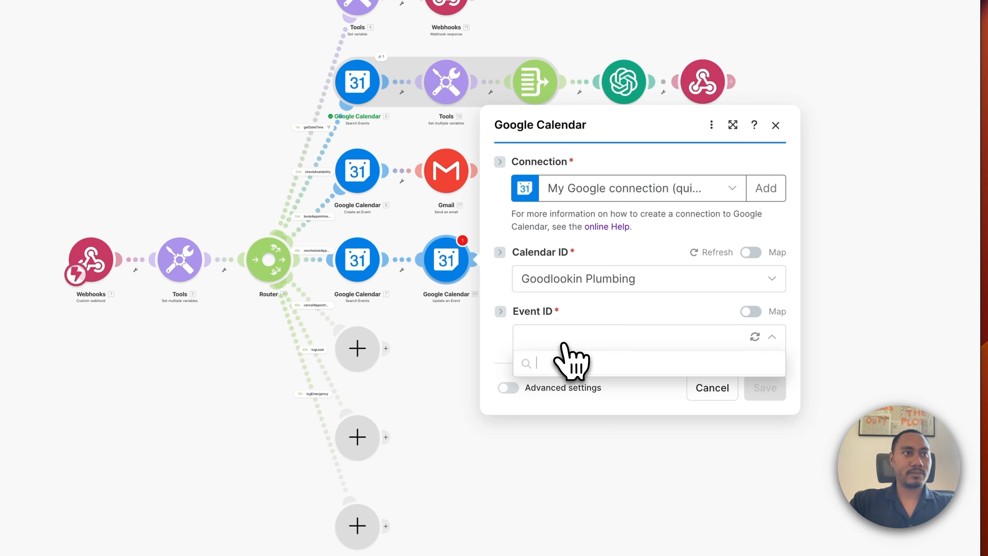
pyautogui.click(564, 337)
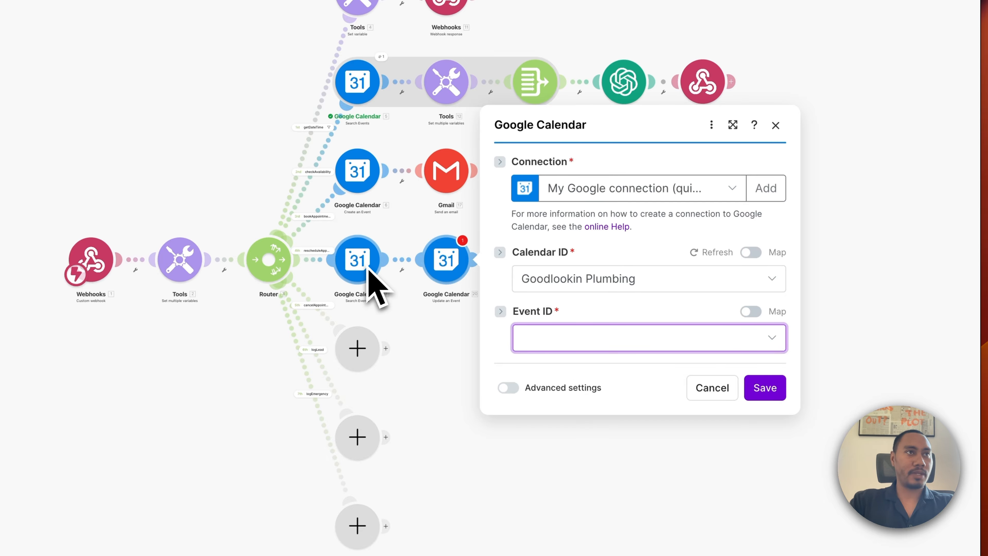
pyautogui.click(765, 388)
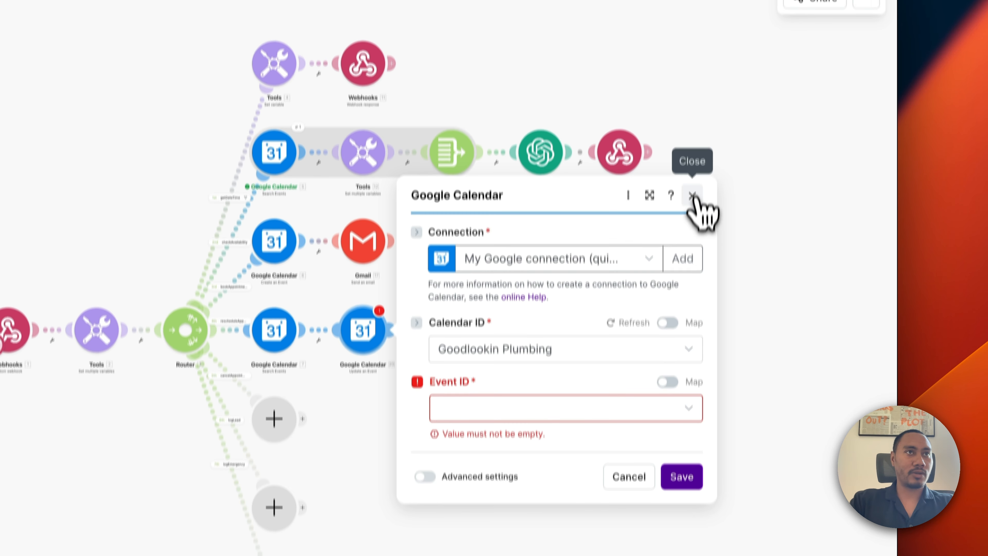
pyautogui.click(693, 136)
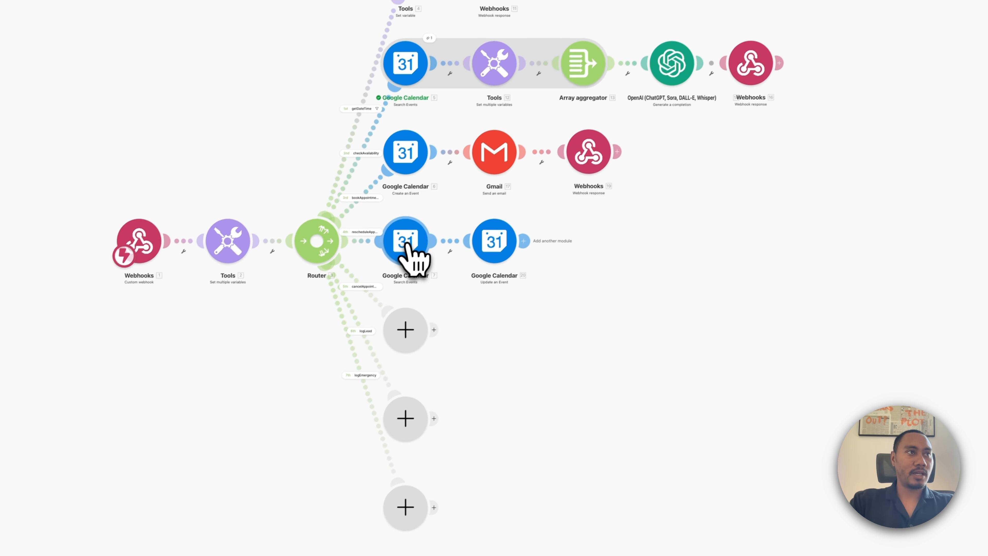
# Run only the Search Events module with test appointmentDate 2026-02-27T10:00-07:00.
pyautogui.rightClick(407, 244)
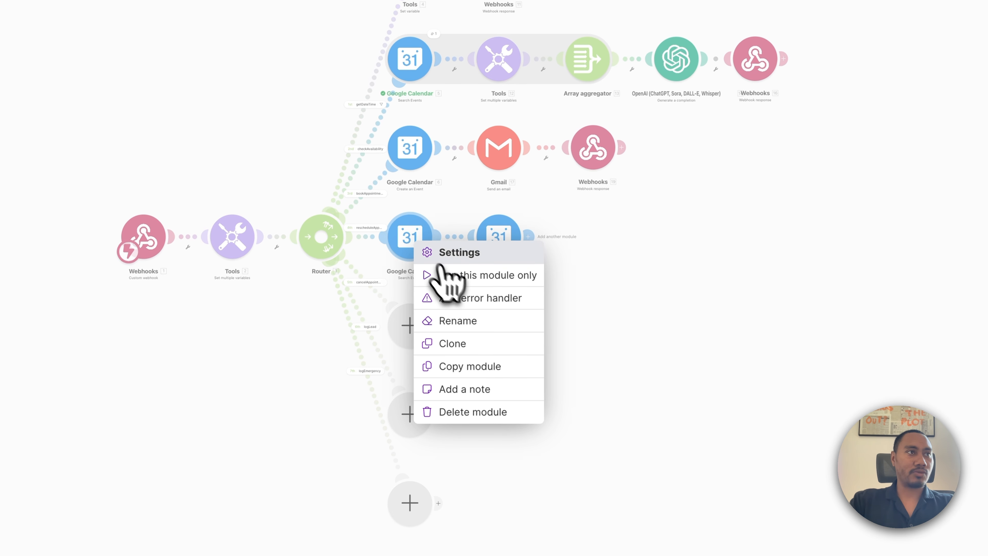
pyautogui.click(448, 274)
pyautogui.click(544, 272)
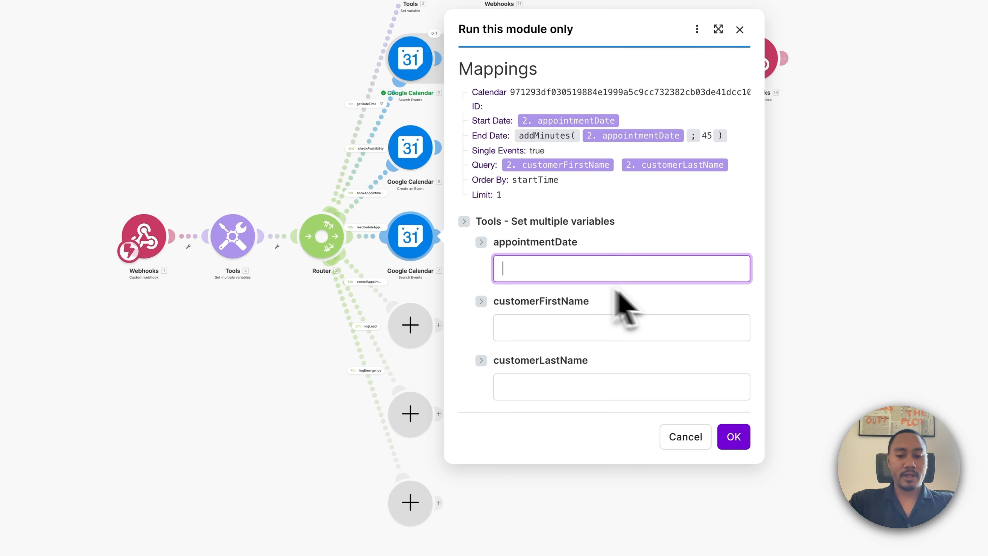
pyautogui.write('2026')
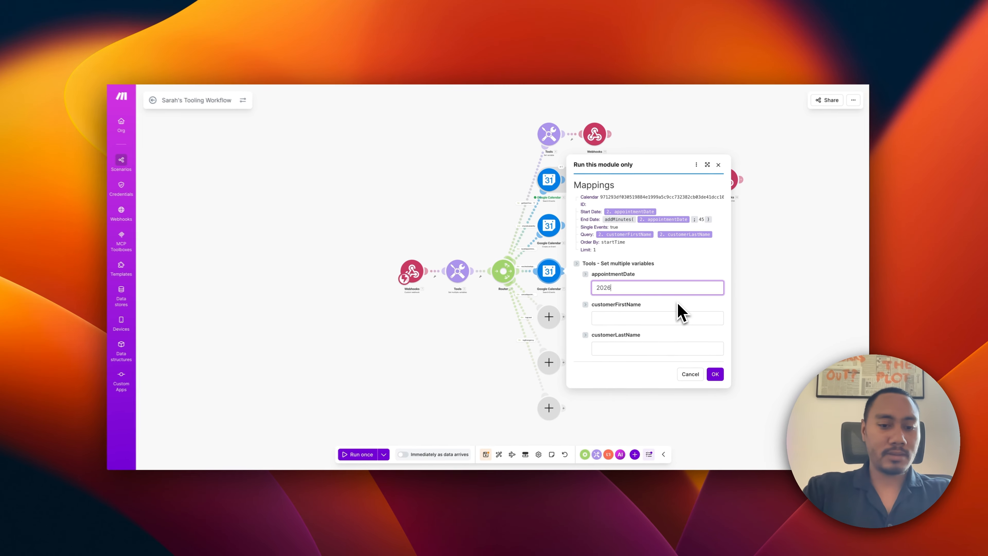
pyautogui.write('-02')
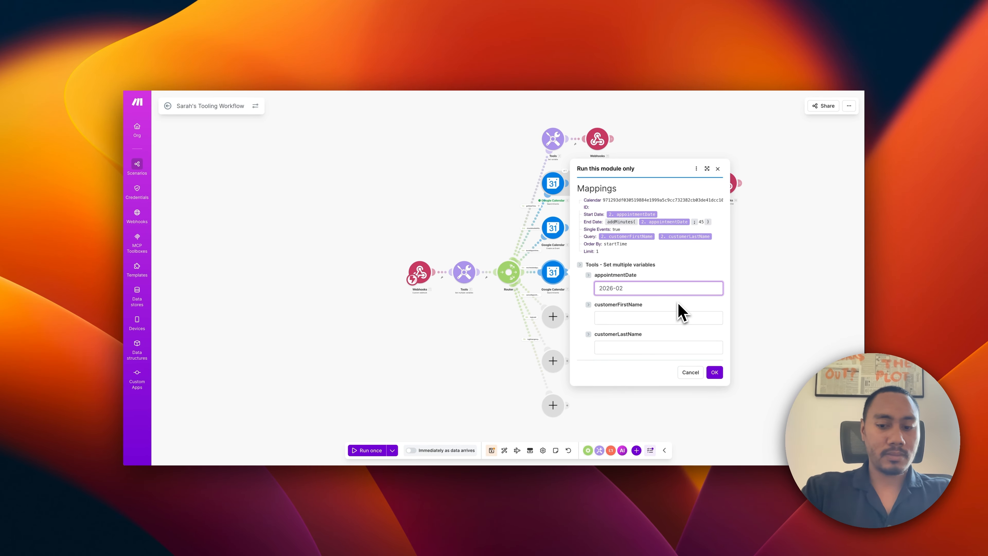
pyautogui.write('-27')
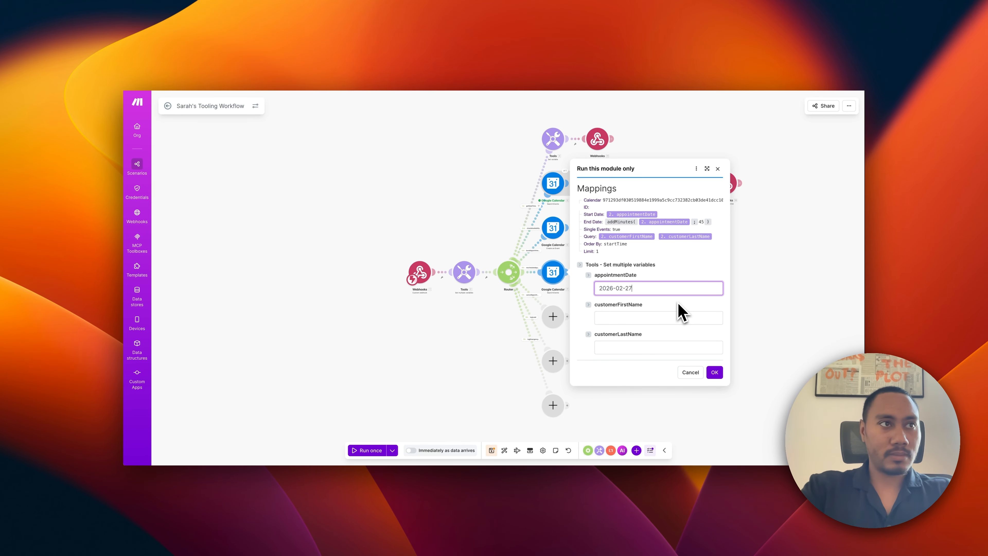
pyautogui.write('T10:')
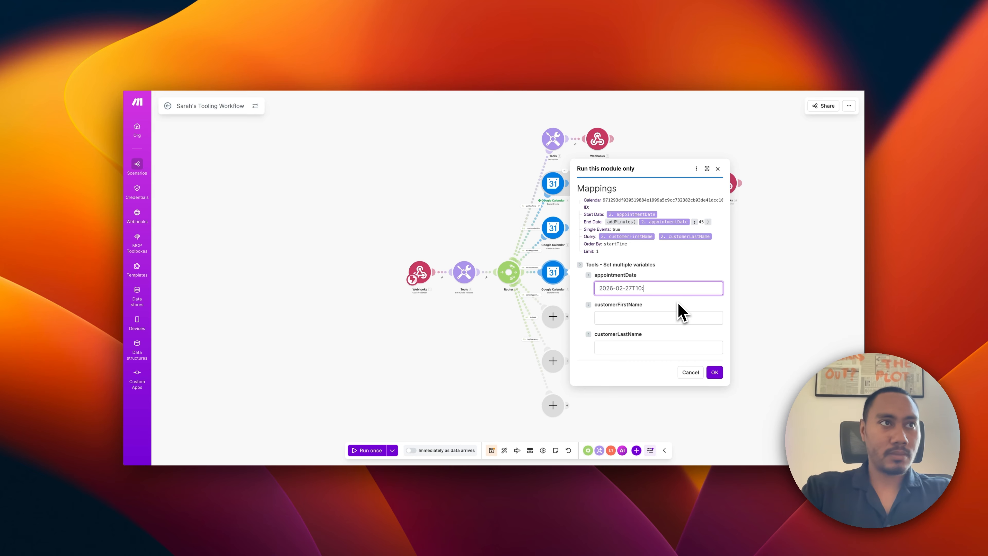
pyautogui.write('00-07:')
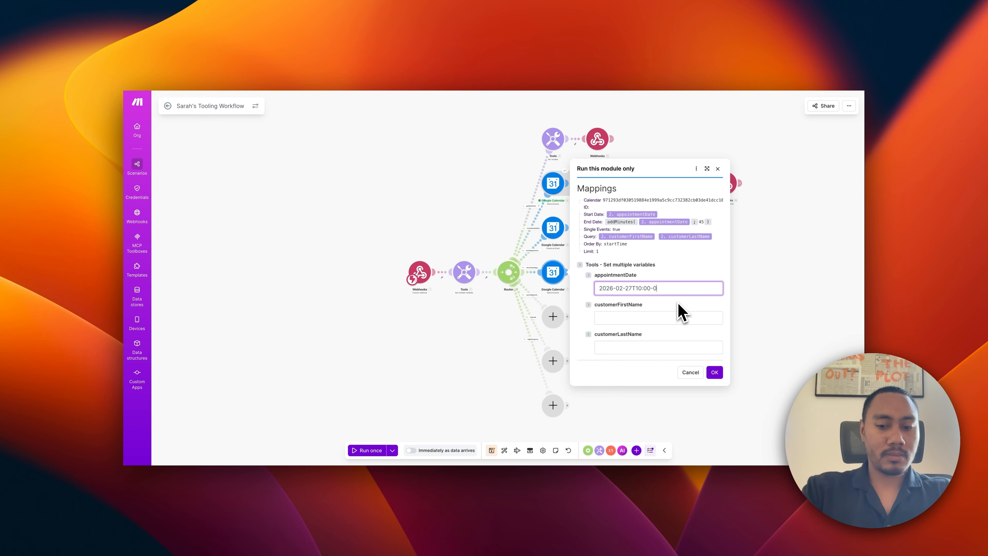
pyautogui.write('00')
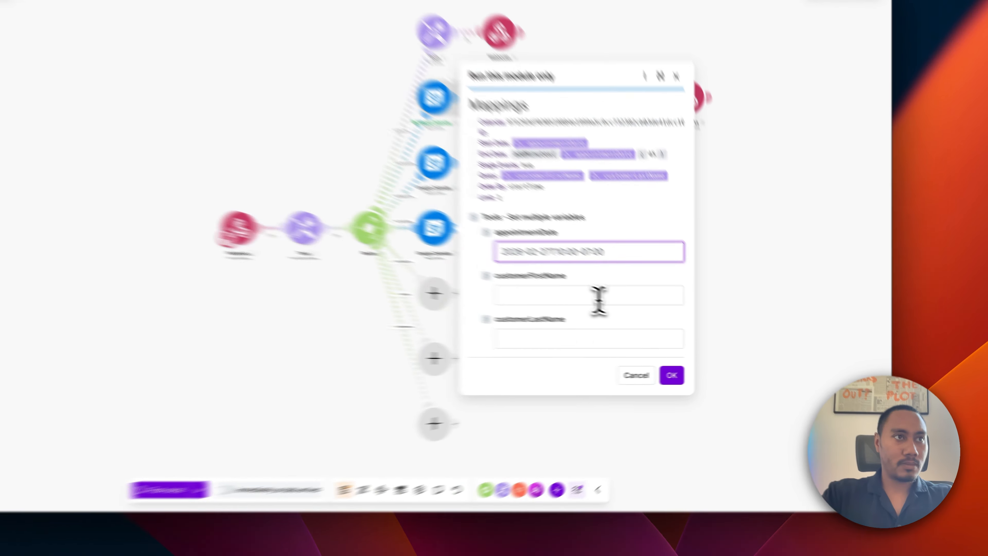
# Enter a sample customer name, run the search, then reopen the Update an Event settings.
pyautogui.click(664, 317)
pyautogui.write('John')
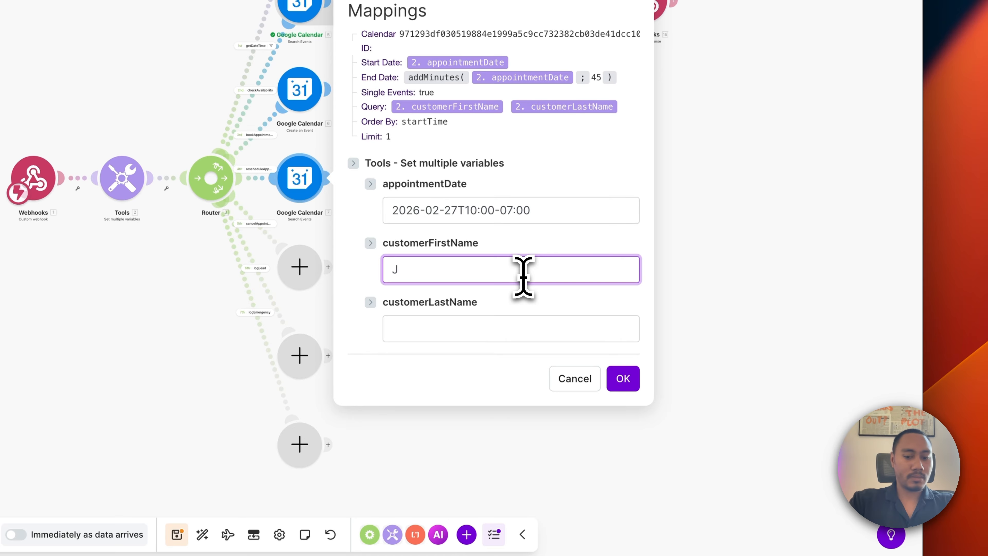
pyautogui.click(513, 335)
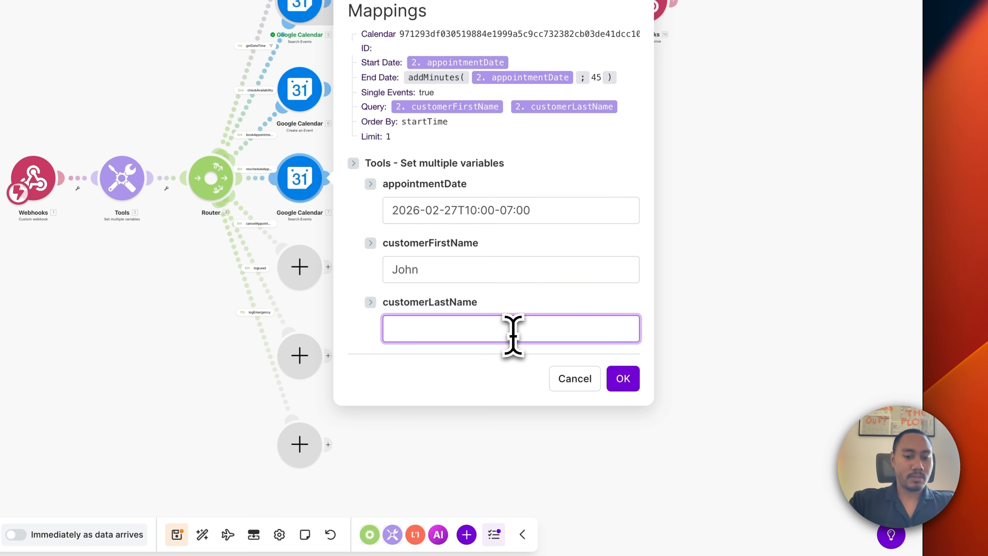
pyautogui.click(634, 384)
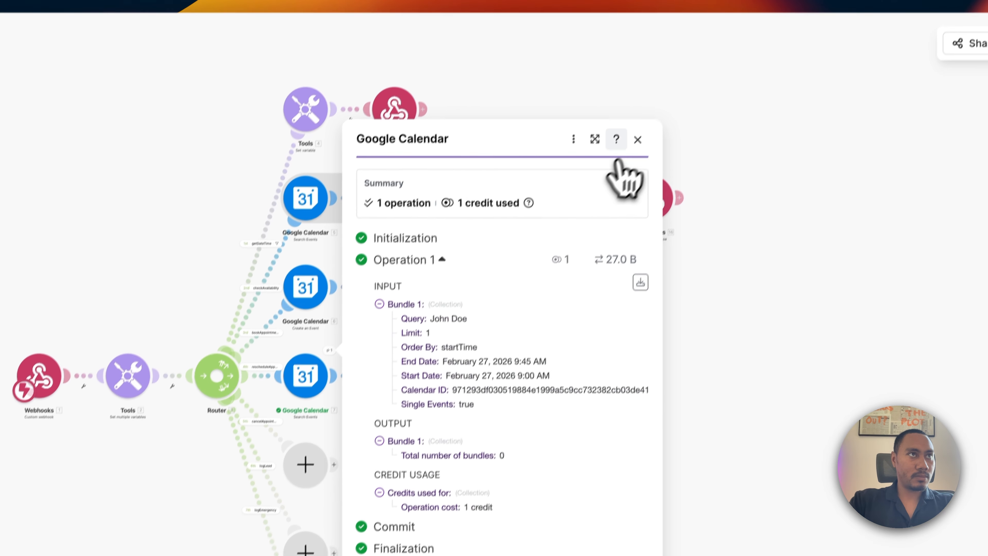
pyautogui.click(638, 139)
pyautogui.click(406, 381)
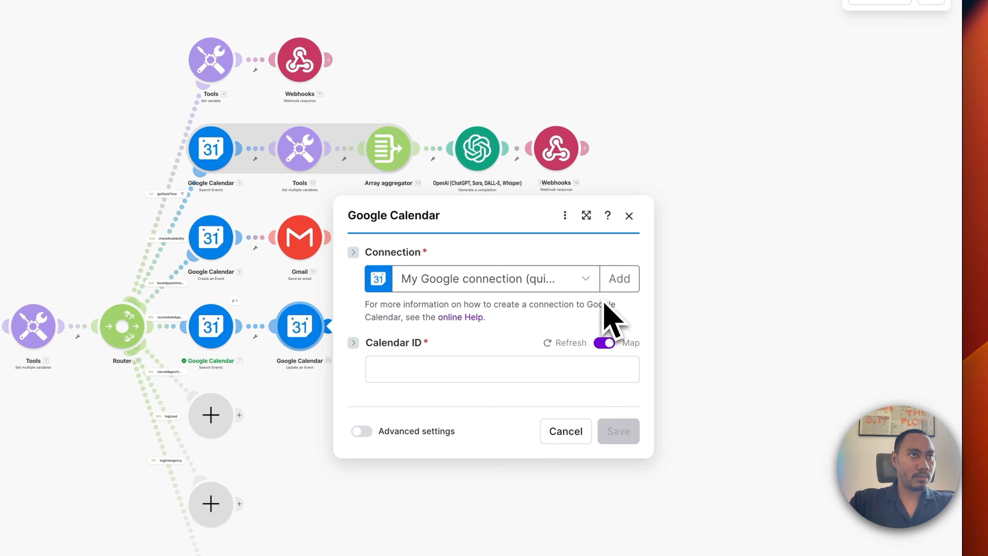
# Set the update's calendar to Goodlookin Plumbing and map Event ID from the search results.
pyautogui.click(600, 151)
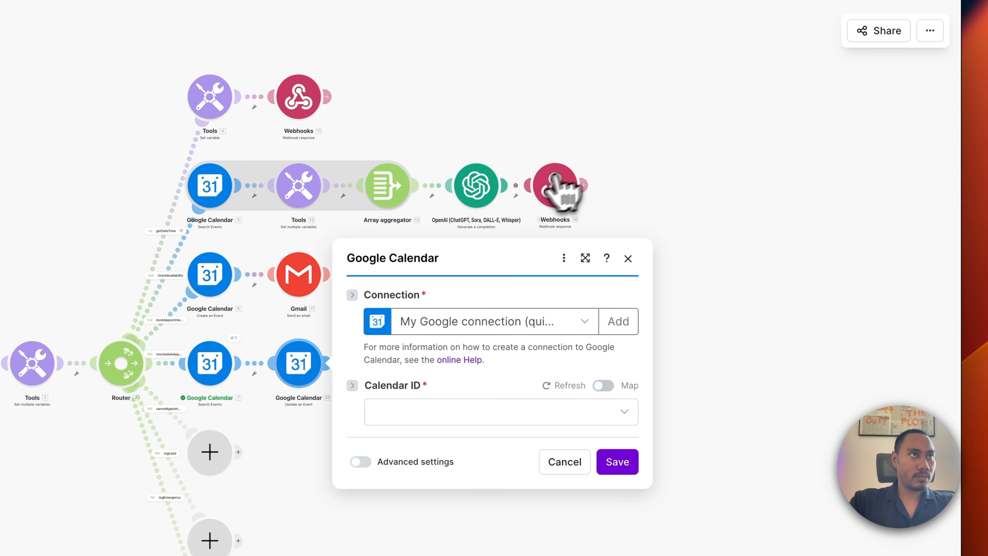
pyautogui.click(445, 411)
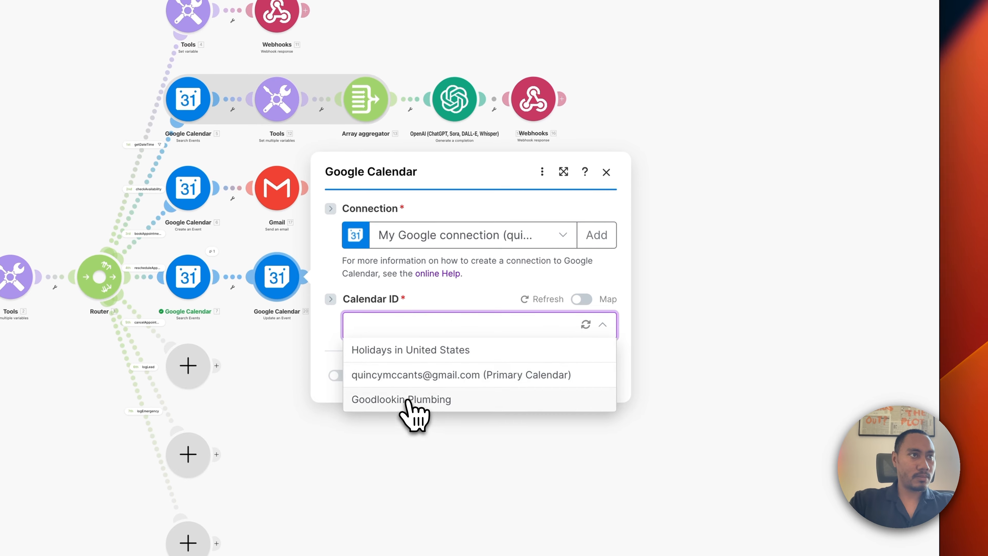
pyautogui.click(412, 405)
pyautogui.click(435, 359)
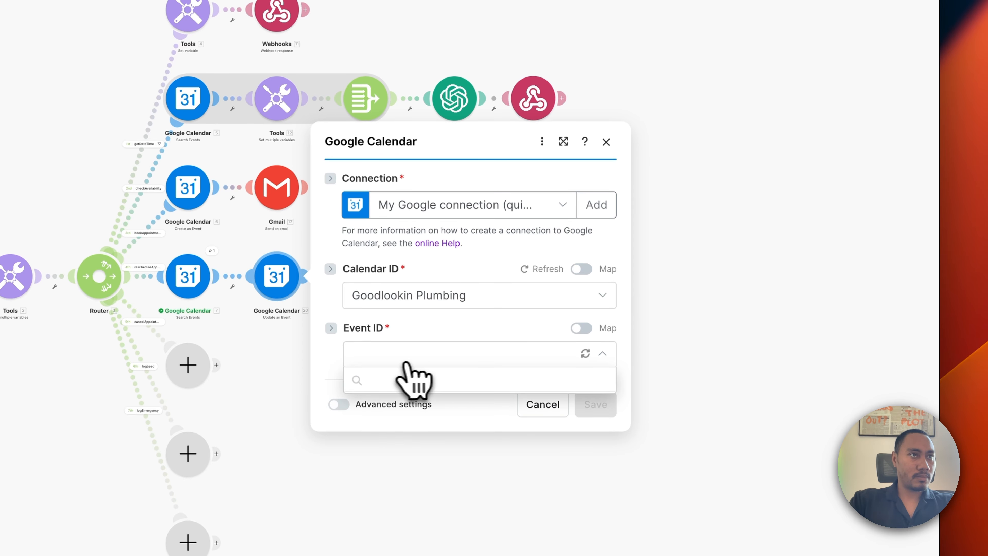
pyautogui.click(582, 328)
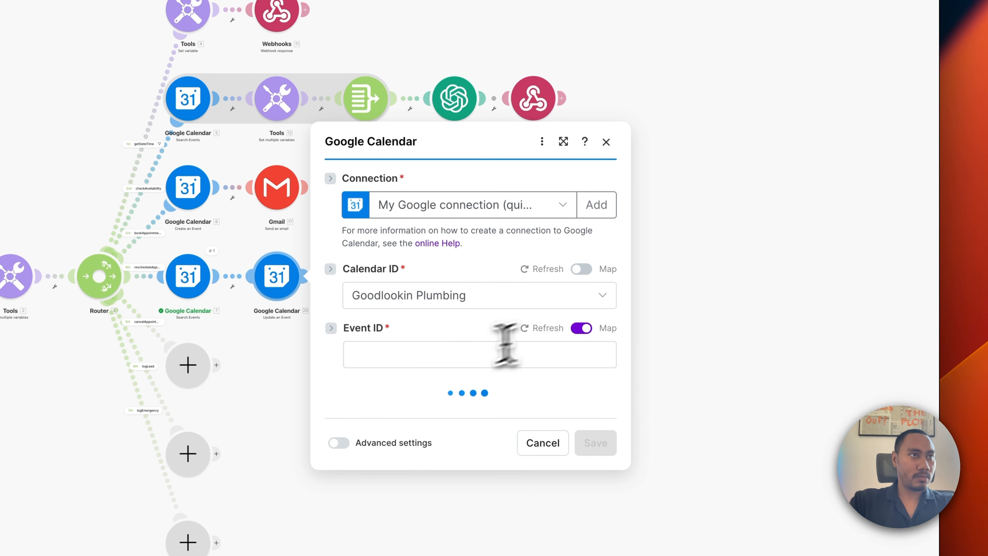
pyautogui.click(447, 357)
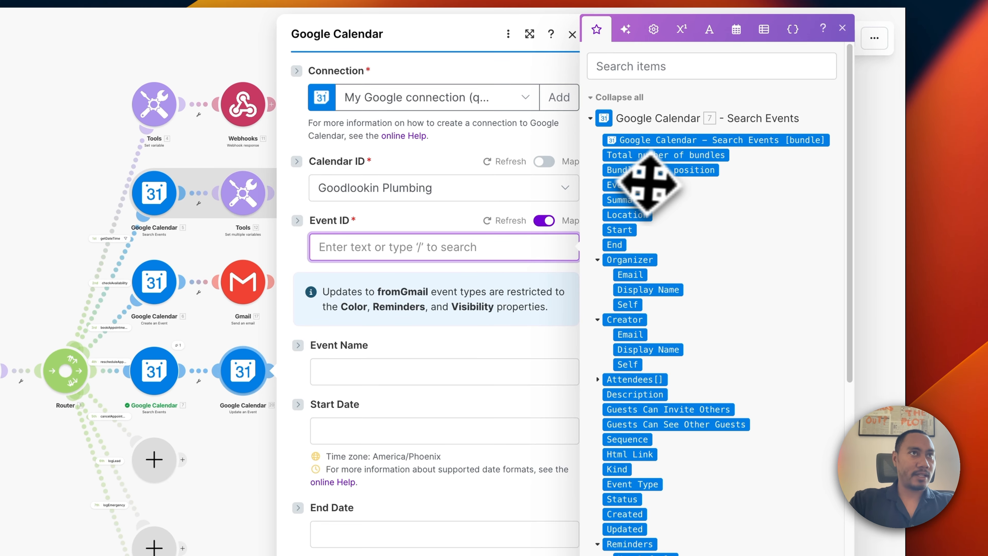
pyautogui.click(628, 187)
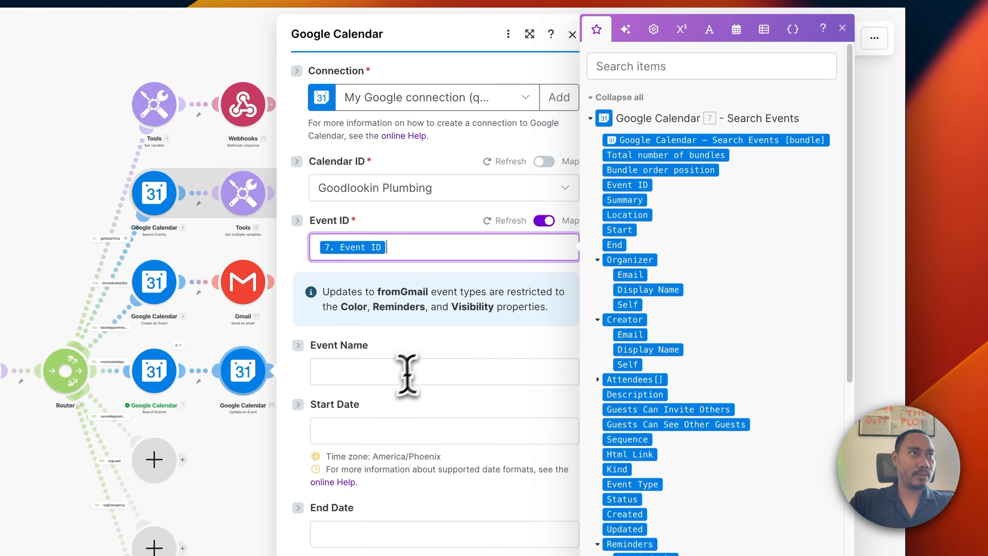
# Name the event 'Rescheduled Booking - ' followed by customerFirstName and customerLastName.
pyautogui.click(394, 381)
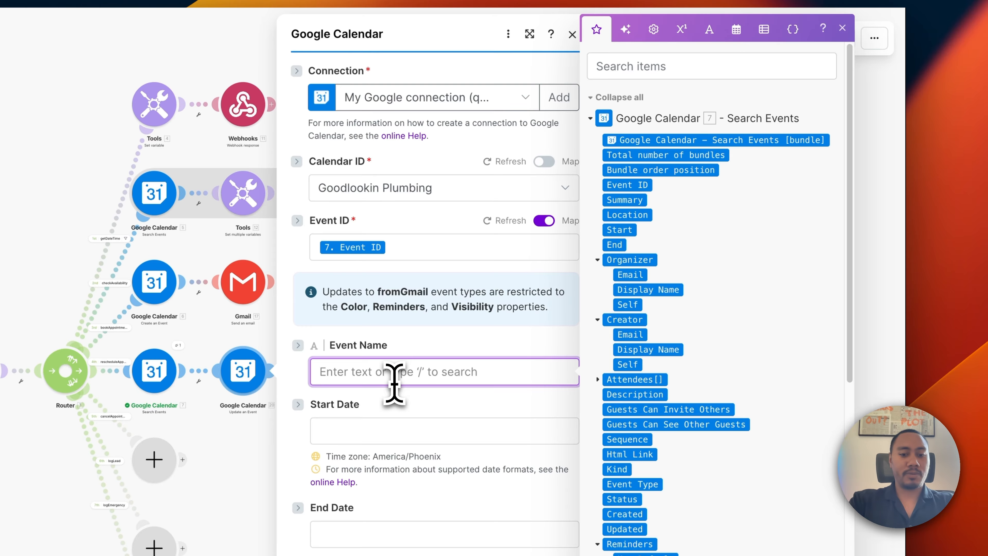
pyautogui.write('Rescheduled Booking -')
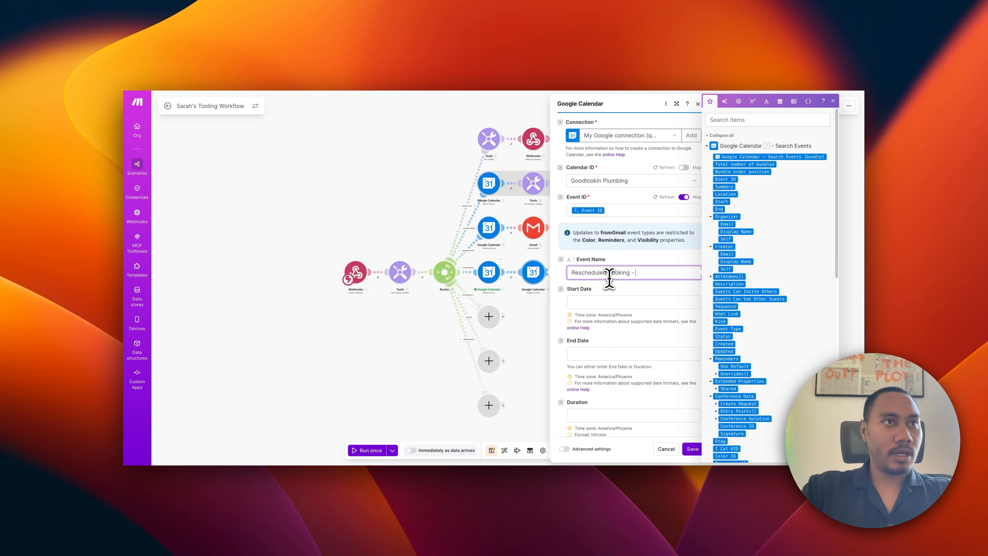
pyautogui.scroll(-15, 755, 285)
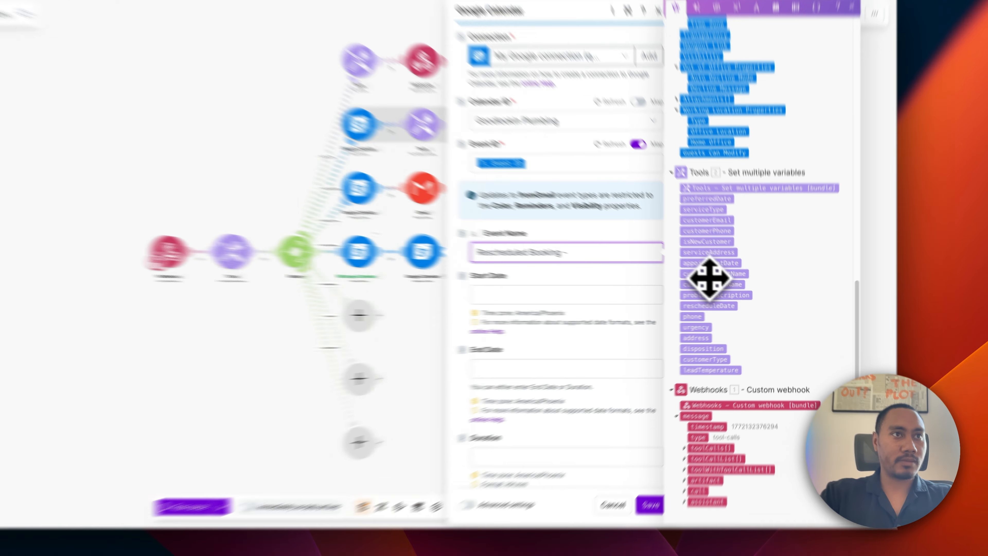
pyautogui.click(736, 287)
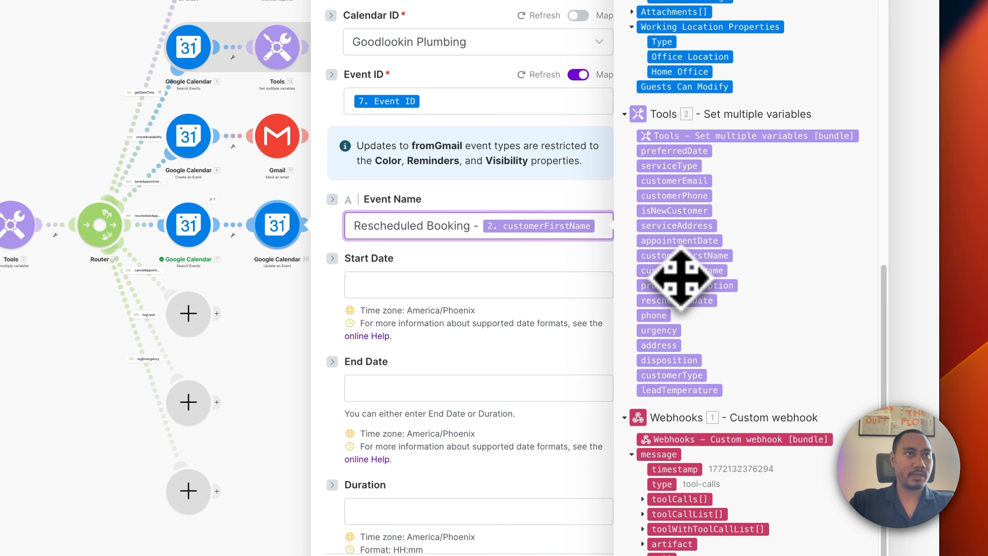
pyautogui.click(681, 273)
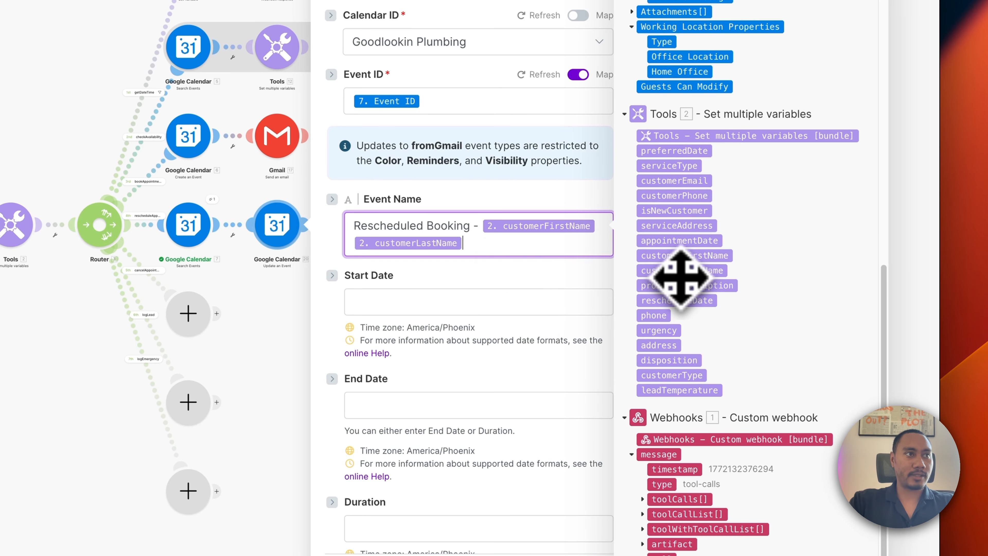
pyautogui.click(373, 308)
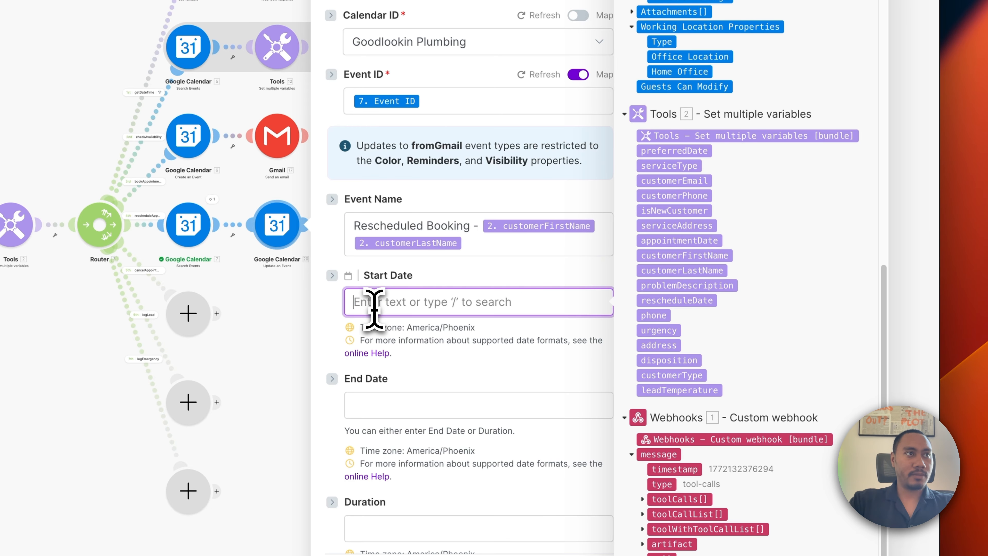
# Set the start date to rescheduleDate and the end date to addMinutes(rescheduleDate; 45).
pyautogui.click(664, 300)
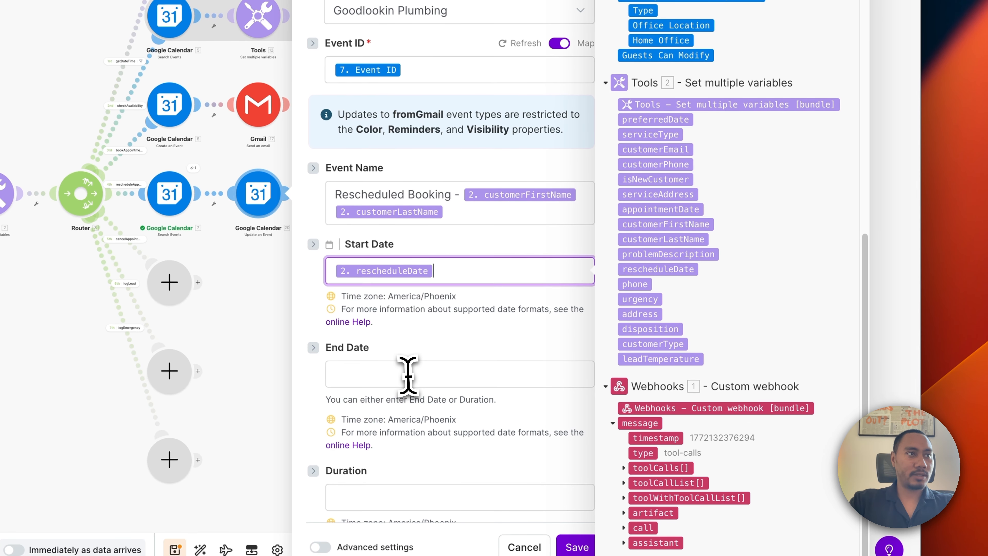
pyautogui.click(425, 405)
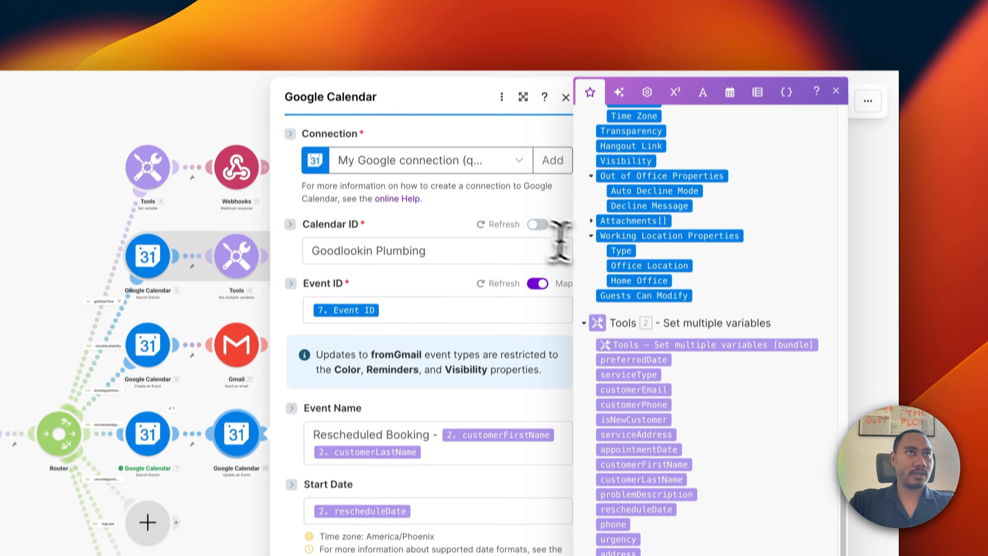
pyautogui.click(730, 92)
pyautogui.click(668, 505)
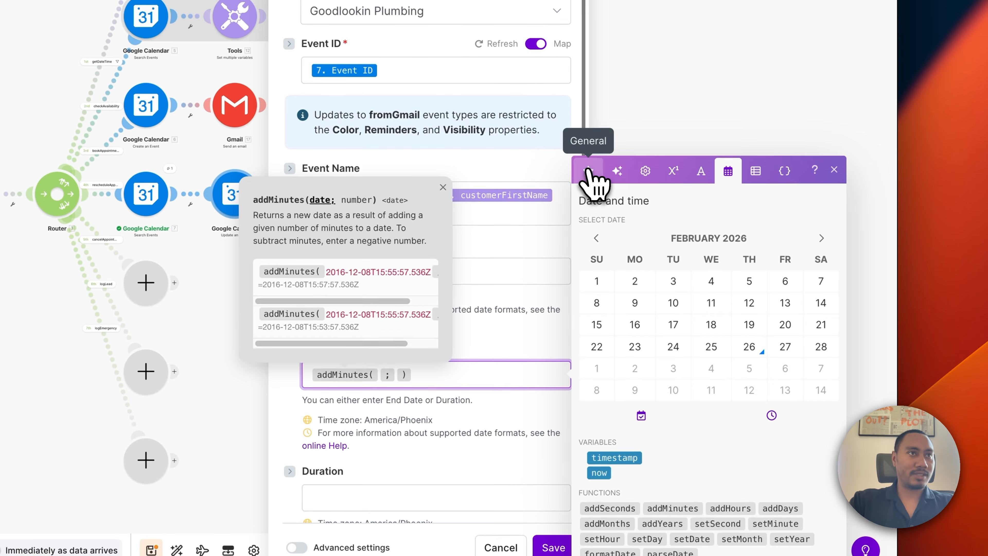
pyautogui.click(590, 176)
pyautogui.scroll(-15, 660, 311)
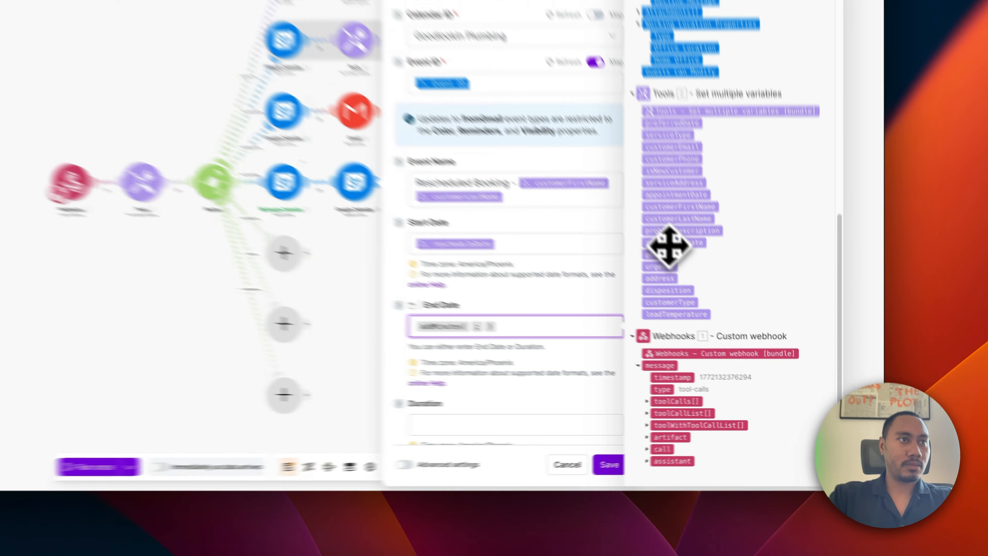
pyautogui.click(733, 310)
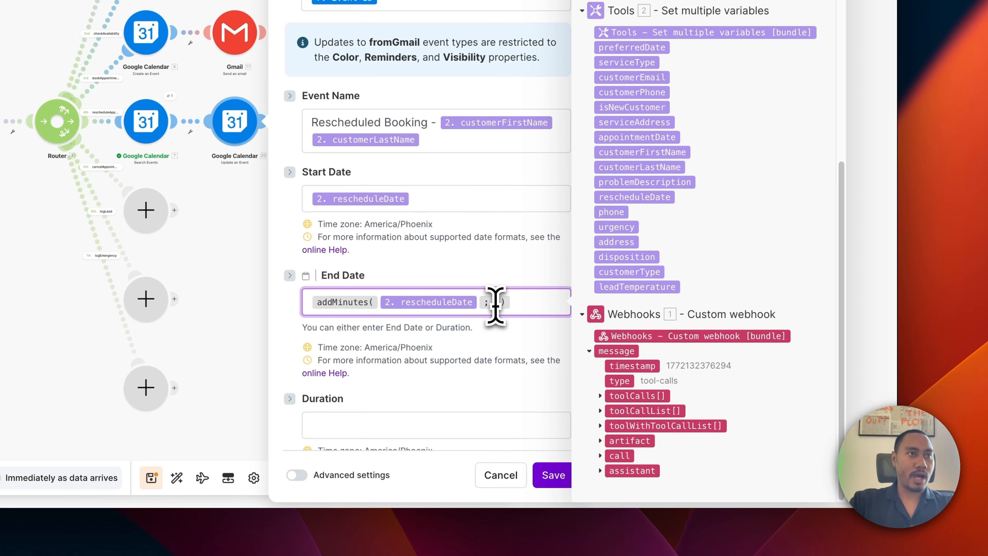
pyautogui.click(495, 305)
pyautogui.write('45')
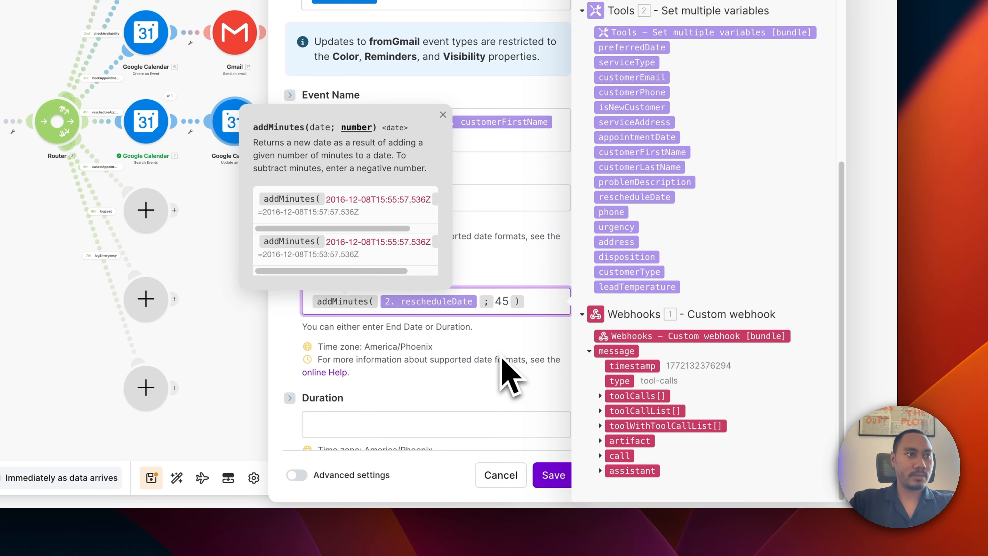
# Enter a 00:45 duration and save the calendar update settings.
pyautogui.scroll(-2, 506, 374)
pyautogui.click(463, 360)
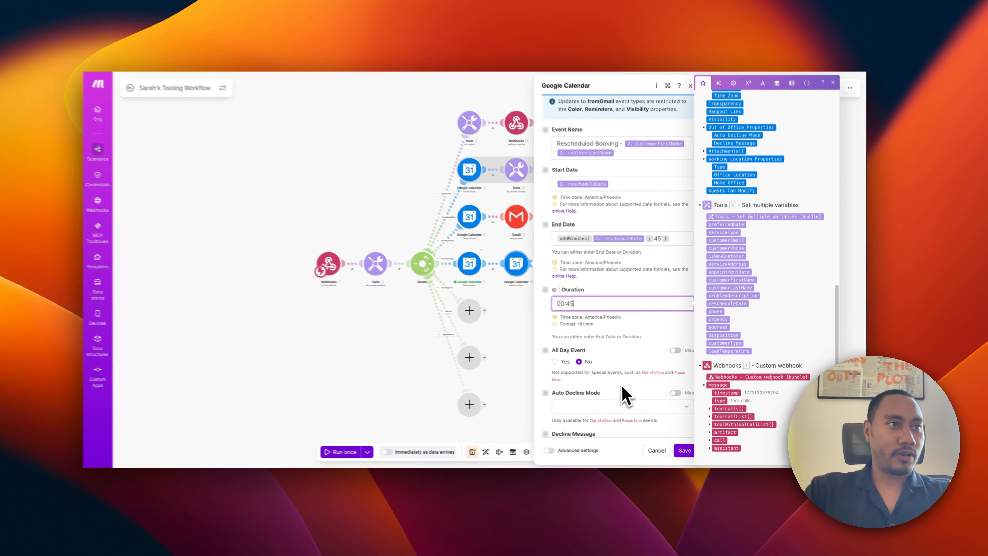
pyautogui.scroll(-3, 602, 374)
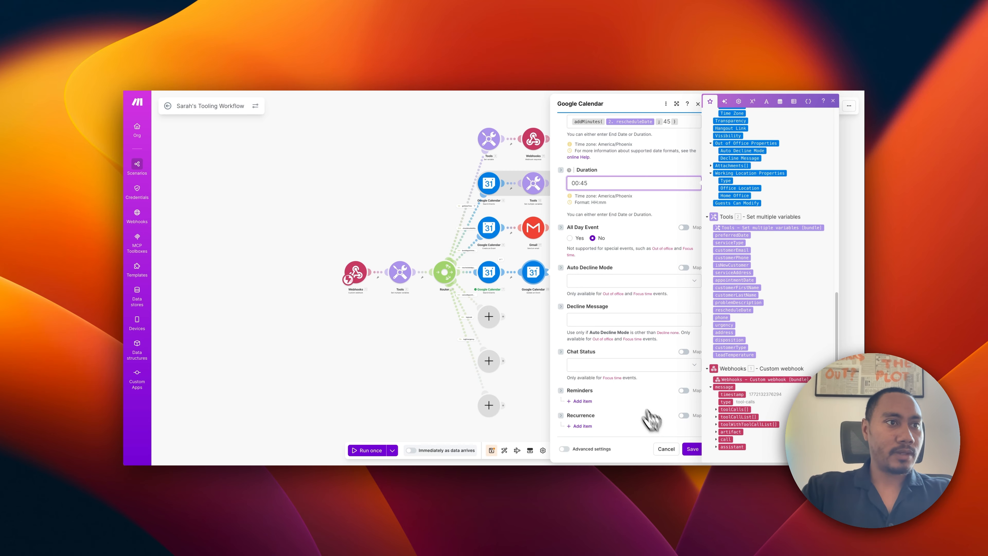
pyautogui.click(693, 449)
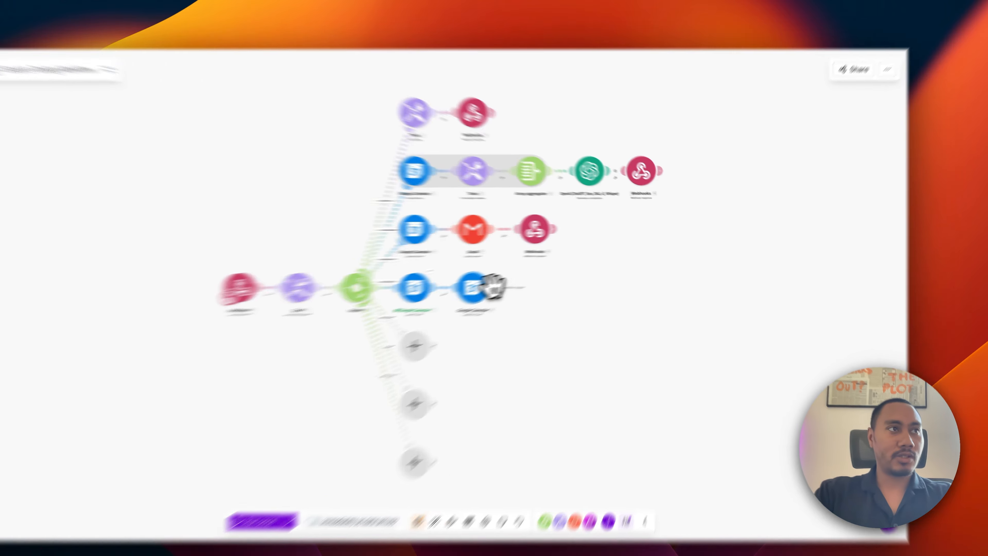
# Clone the existing Gmail step and place the copy after the calendar update.
pyautogui.click(547, 272)
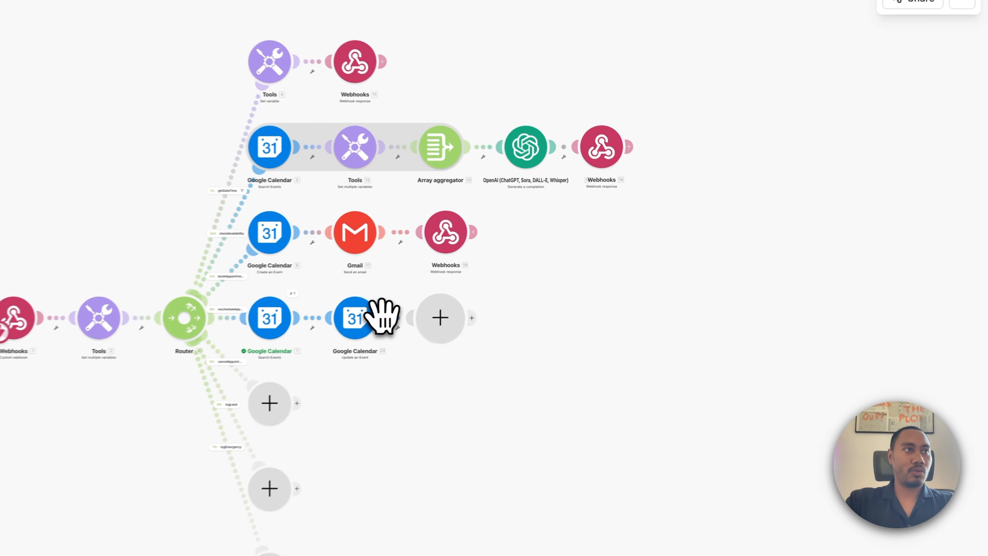
pyautogui.click(840, 184)
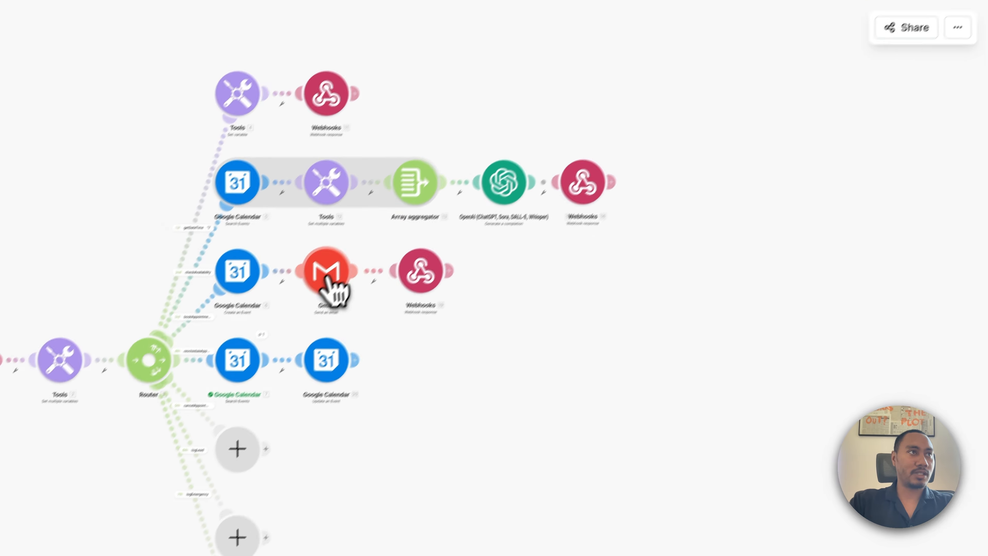
pyautogui.rightClick(297, 294)
pyautogui.click(393, 355)
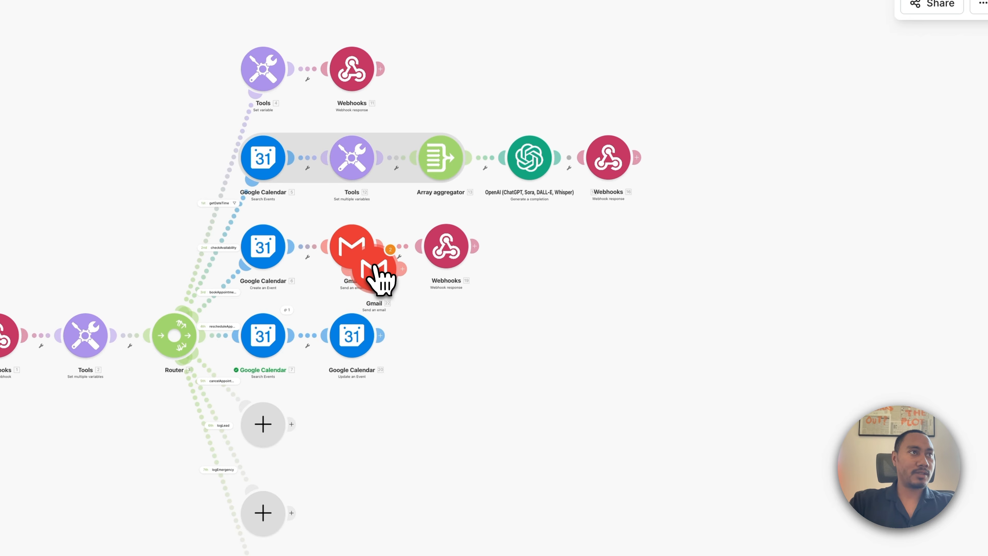
pyautogui.click(453, 350)
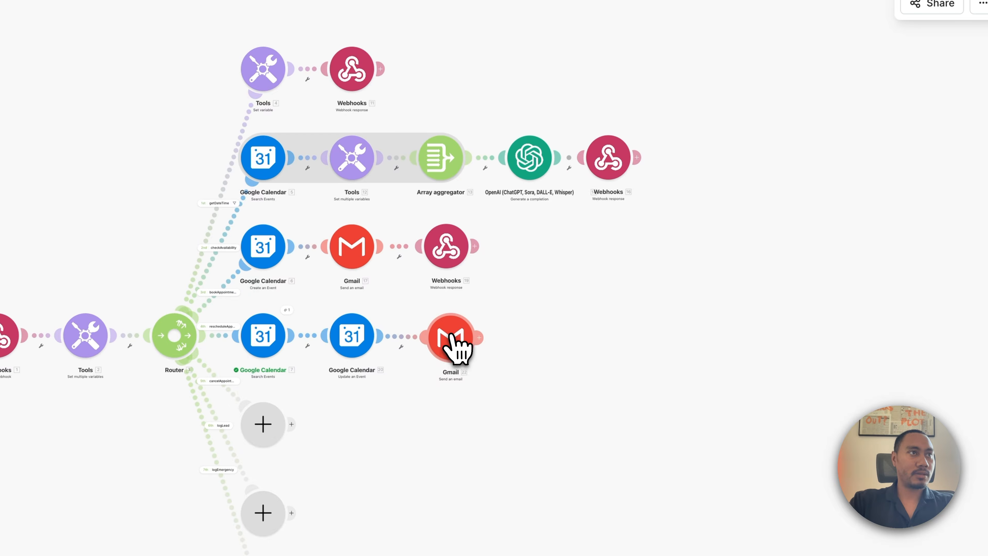
pyautogui.click(451, 341)
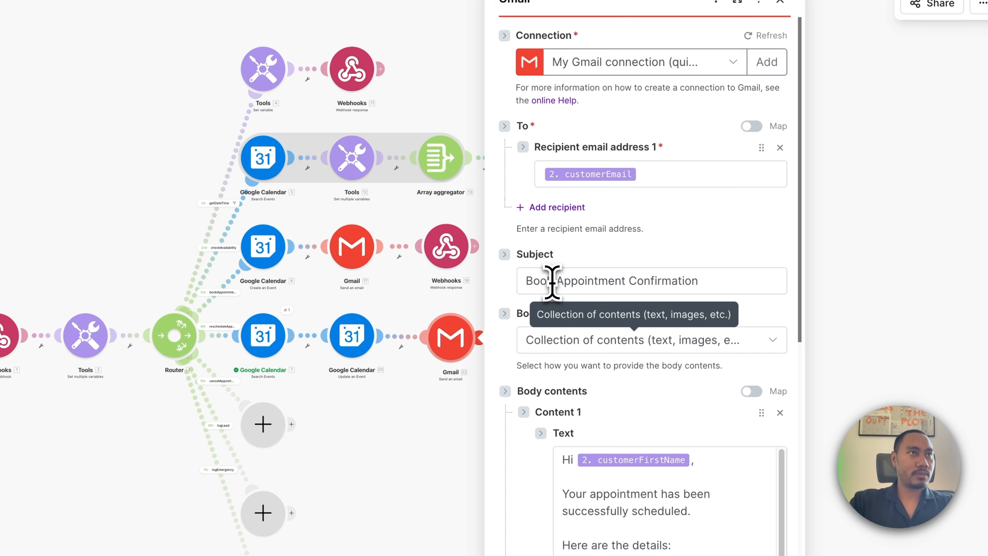
# Change the copied email's subject to 'Reschedule Appointment Confirmation'.
pyautogui.moveTo(552, 281); pyautogui.dragTo(518, 280)
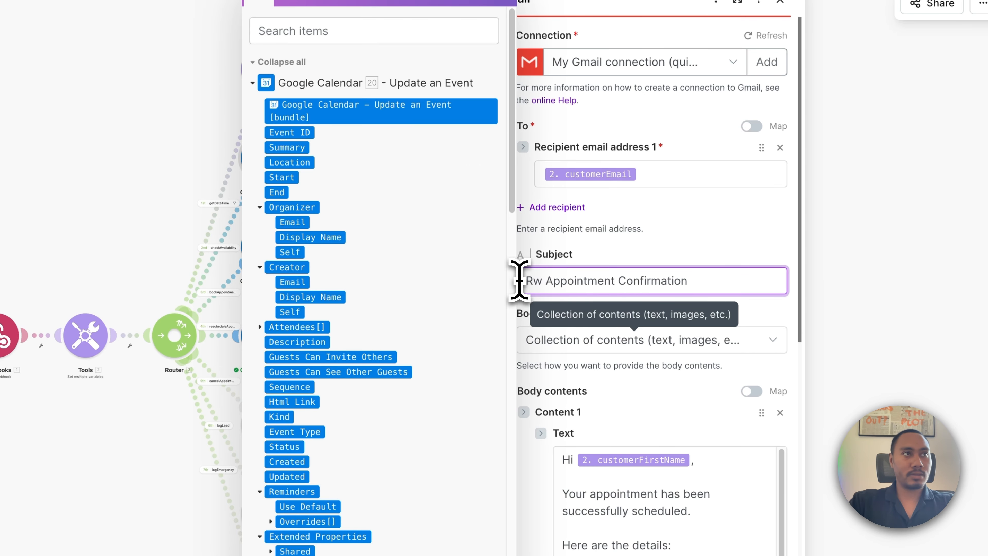
pyautogui.write('Reschedule')
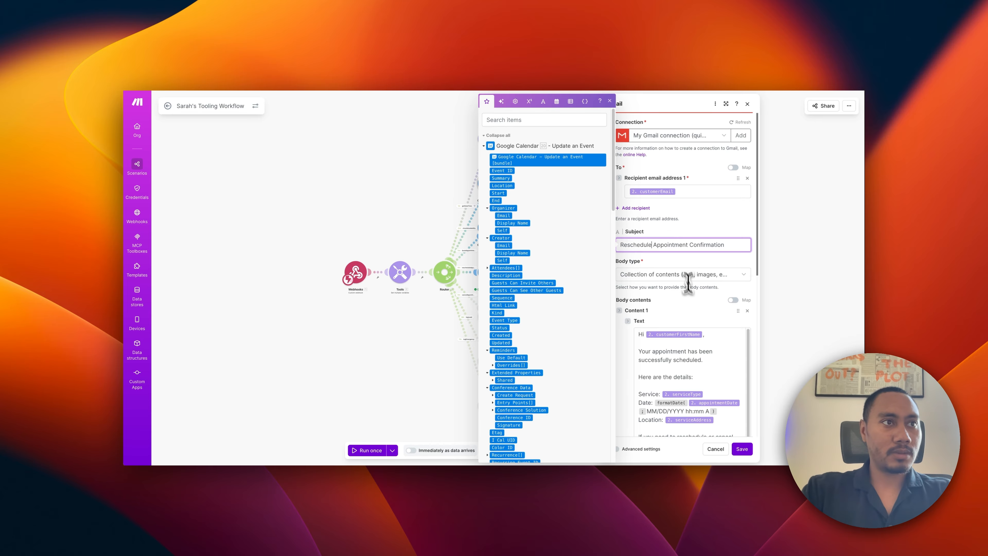
pyautogui.scroll(-1, 695, 365)
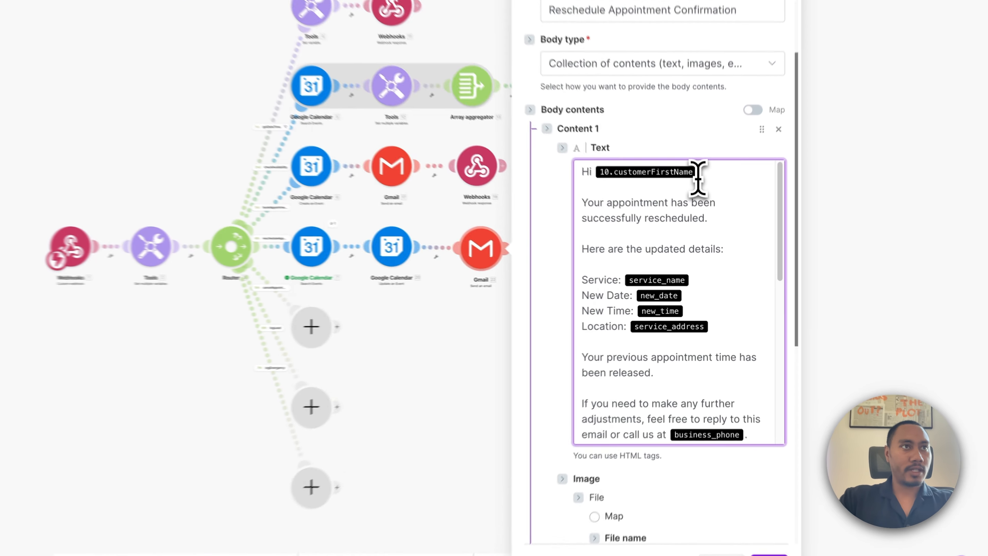
# Map customerFirstName into the greeting and serviceType after 'Service:' in the email body.
pyautogui.click(700, 231)
pyautogui.press('BackSpace')
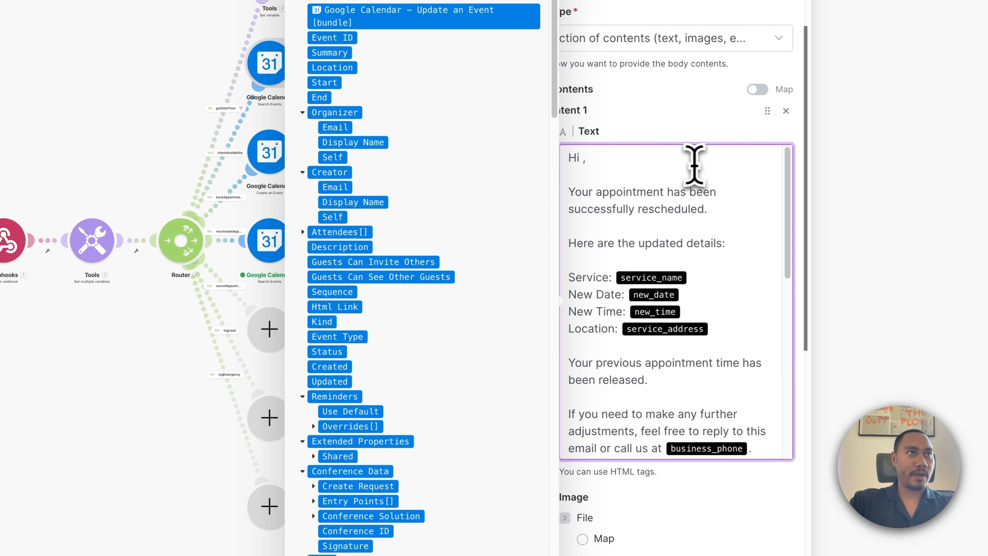
pyautogui.scroll(-15, 331, 364)
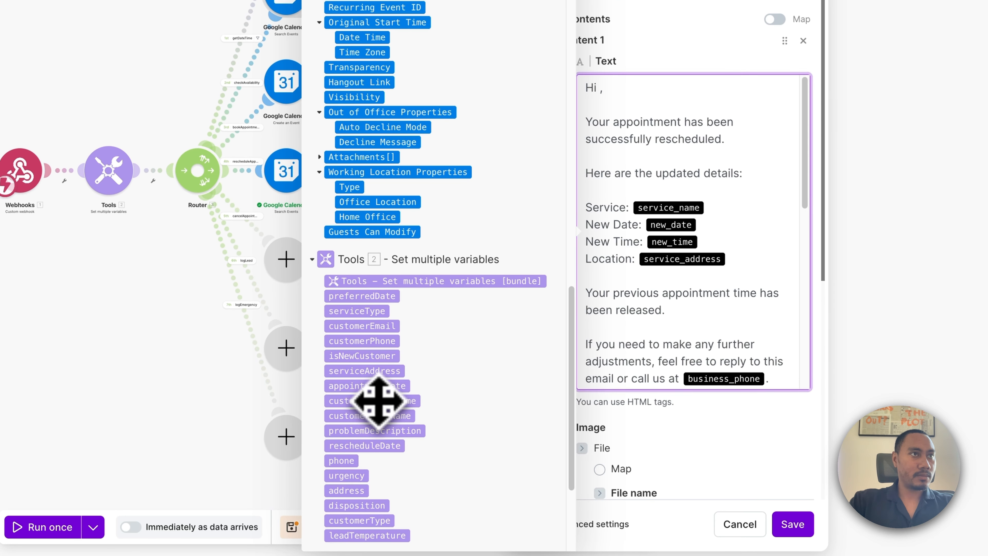
pyautogui.click(376, 403)
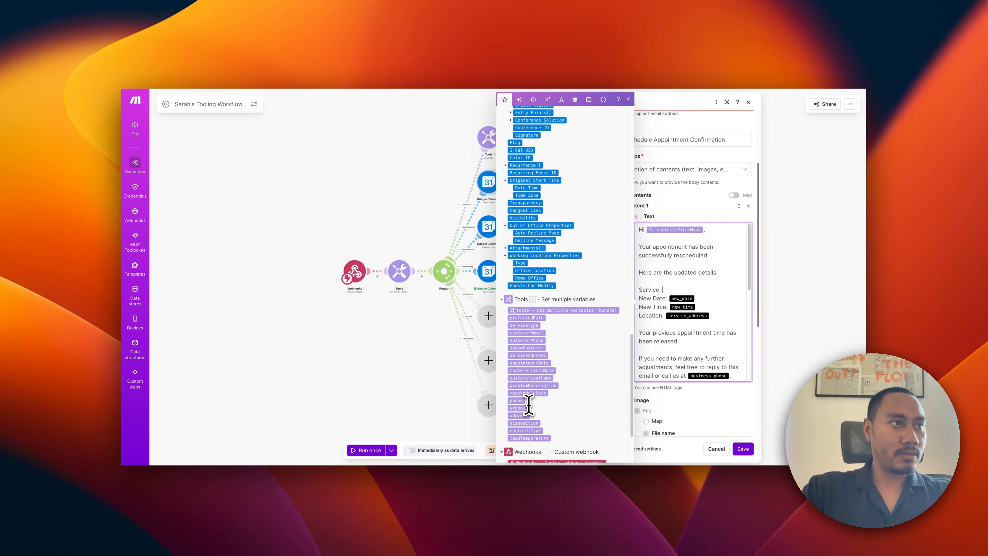
pyautogui.moveTo(525, 326); pyautogui.dragTo(708, 295)
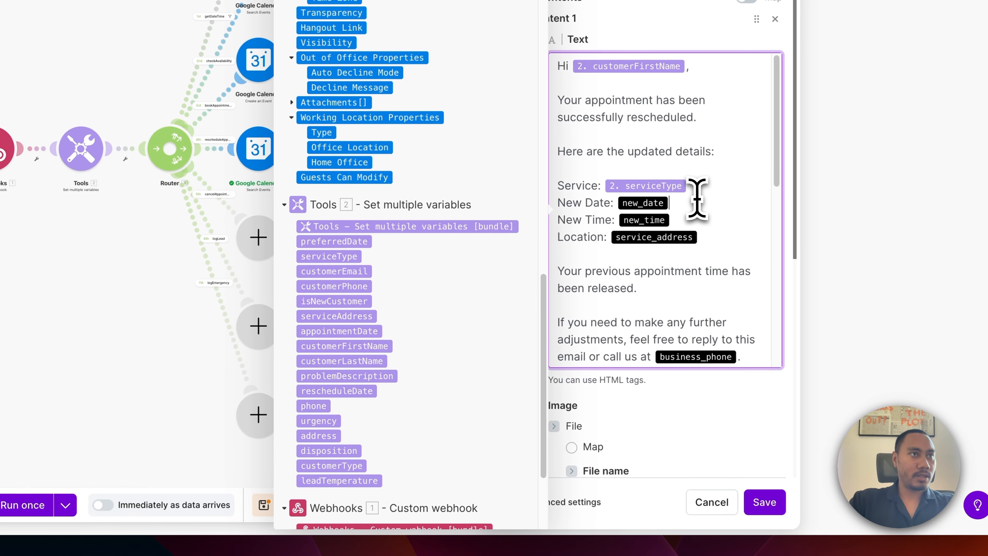
# Replace new_date with formatDate(rescheduleDate; MM/DD/YYYY ...), format partly typed.
pyautogui.press('BackSpace')
pyautogui.press('BackSpace')
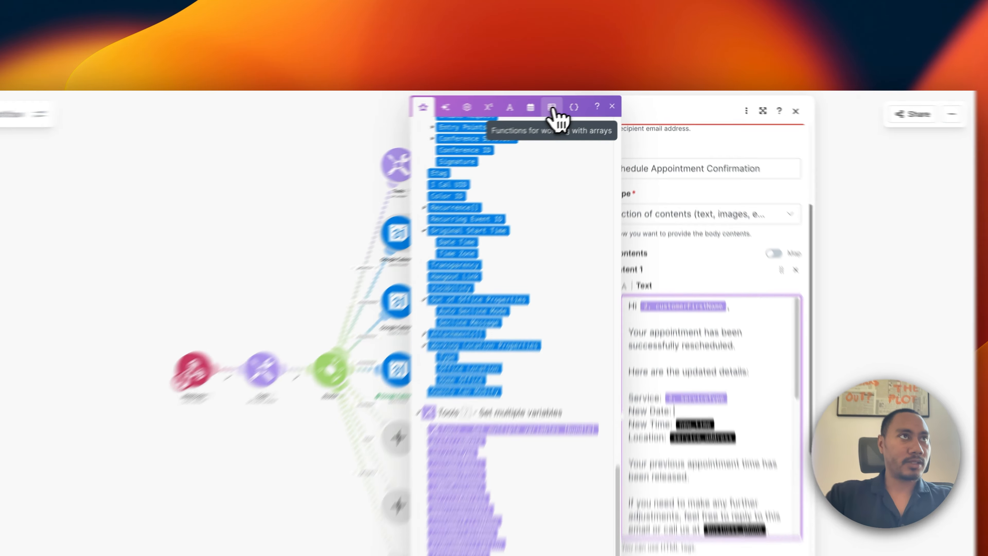
pyautogui.click(588, 101)
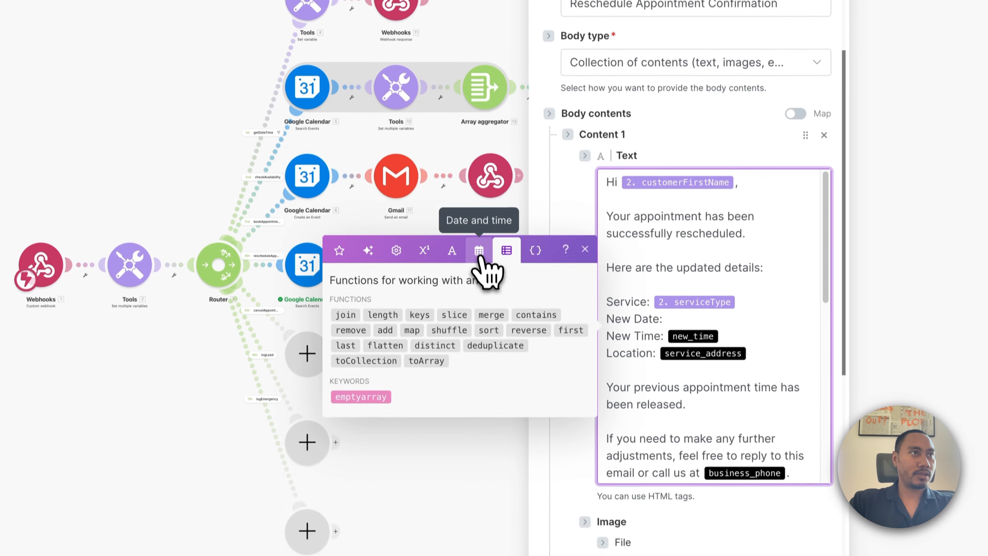
pyautogui.click(487, 337)
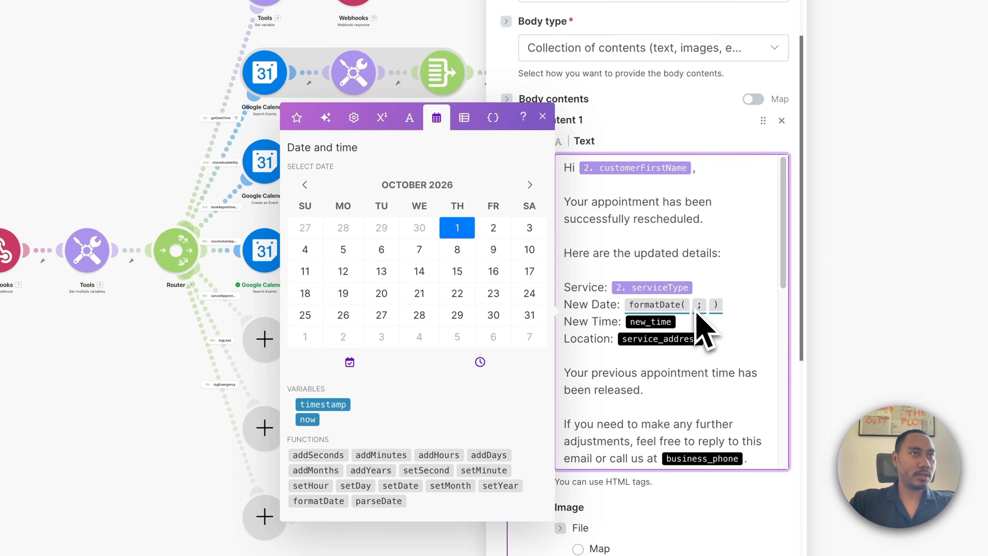
pyautogui.click(703, 192)
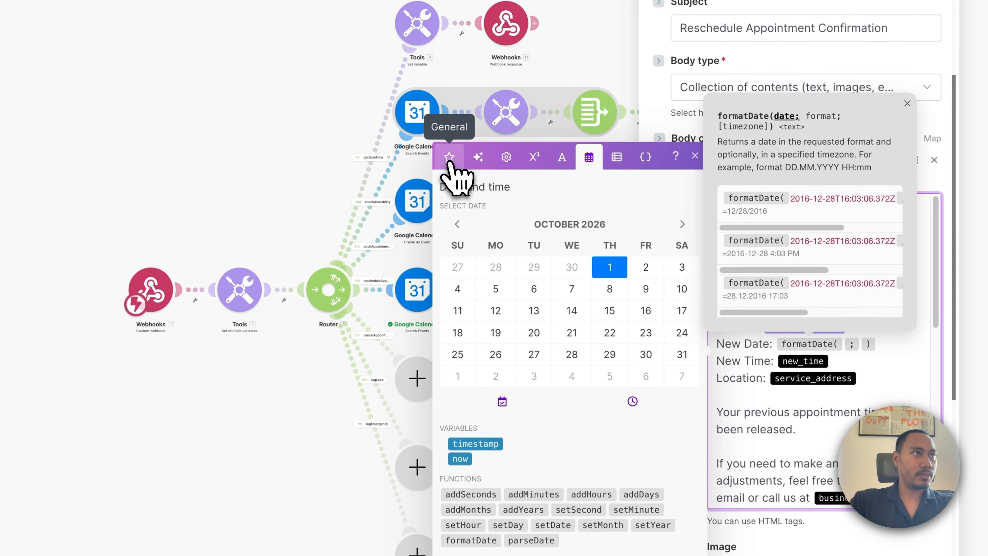
pyautogui.click(297, 120)
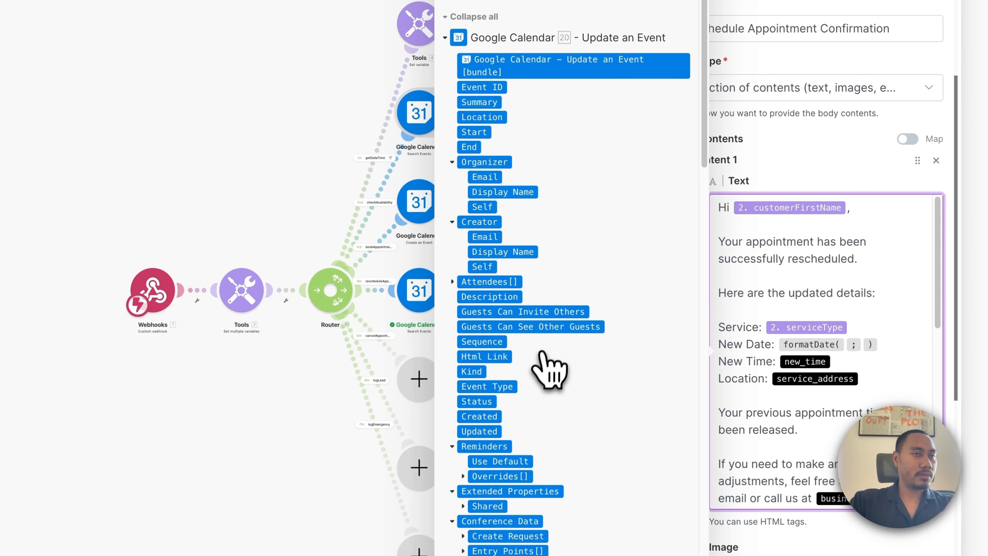
pyautogui.scroll(-15, 547, 364)
pyautogui.scroll(-4, 547, 374)
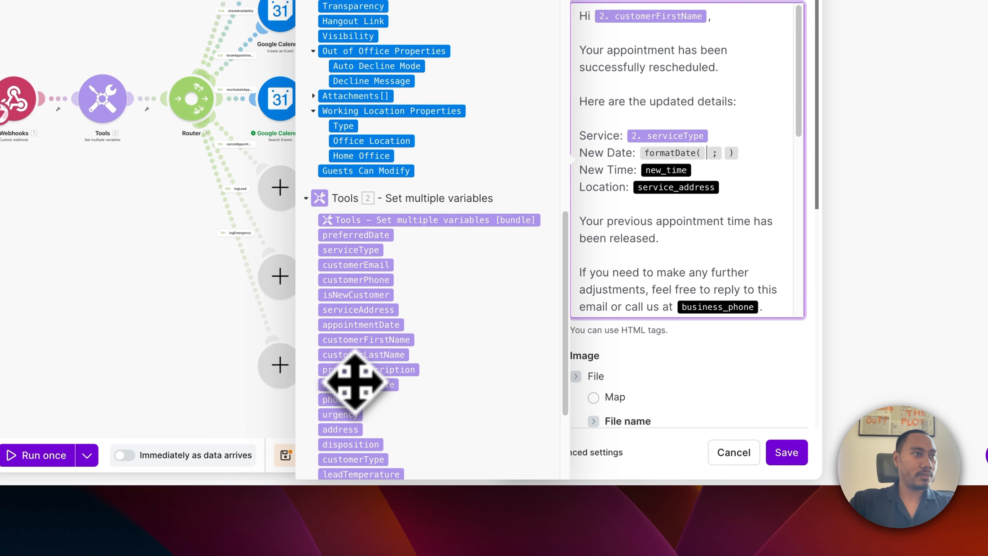
pyautogui.moveTo(355, 382); pyautogui.dragTo(693, 167)
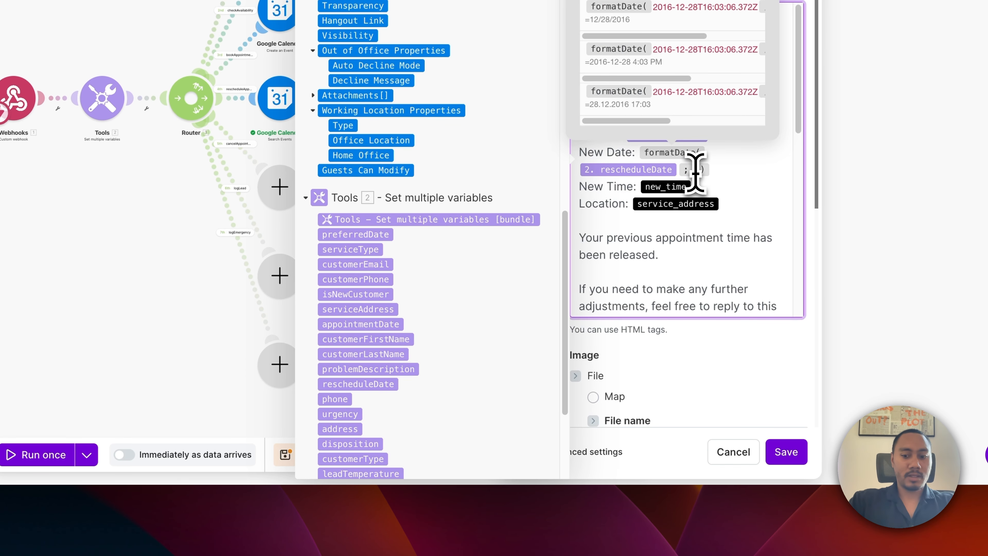
pyautogui.write('MM/DD/YY')
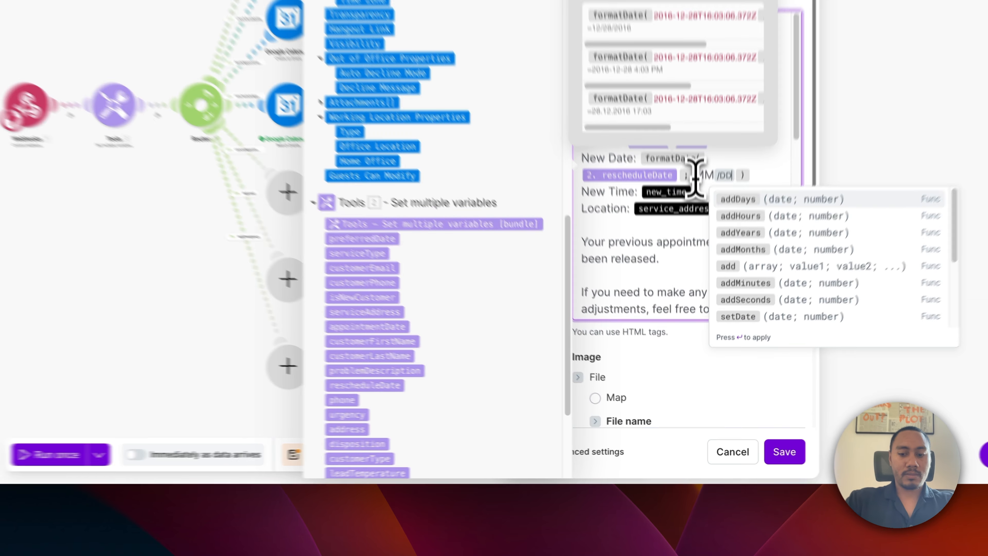
pyautogui.write('YY')
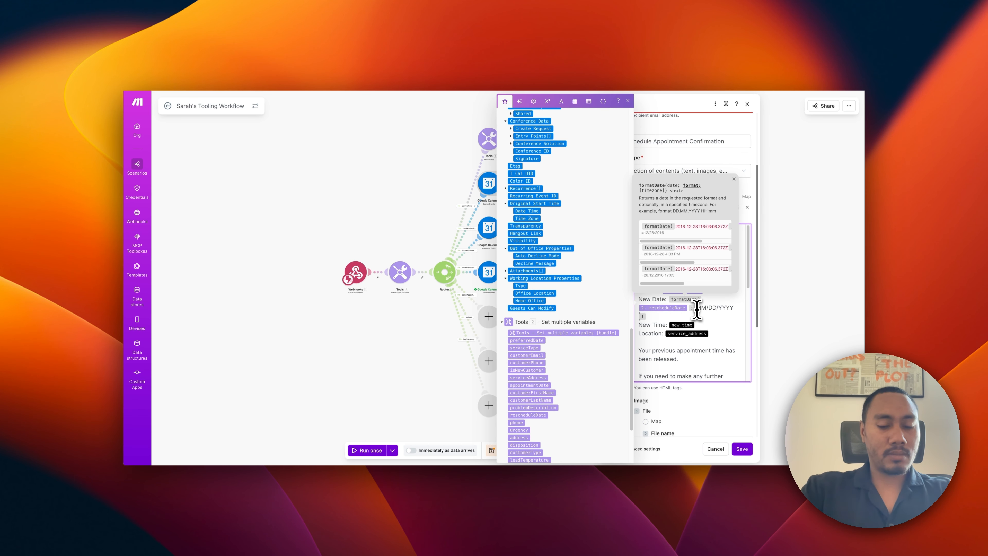
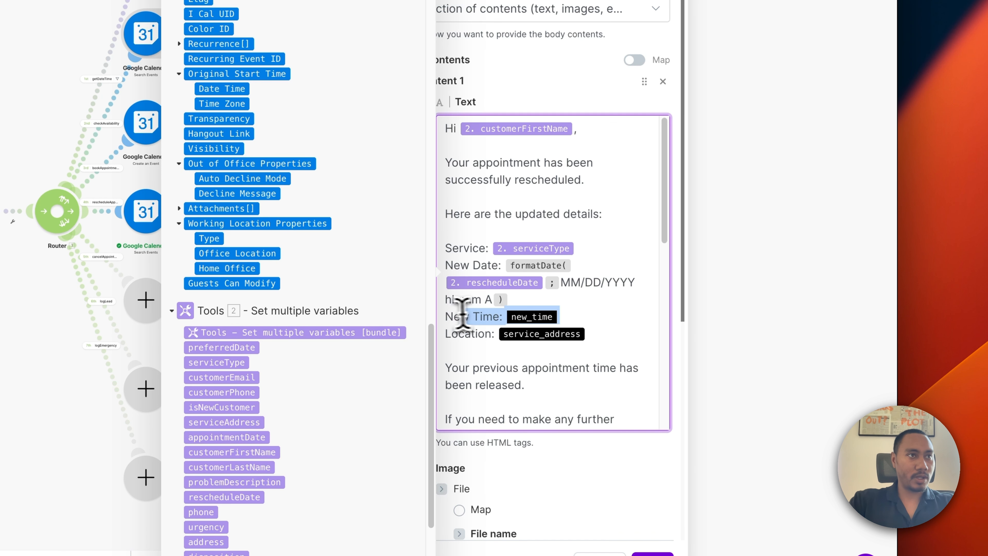
# Delete the blank line, Location line and Service line from the email body, then save the Gmail module.
pyautogui.press('BackSpace')
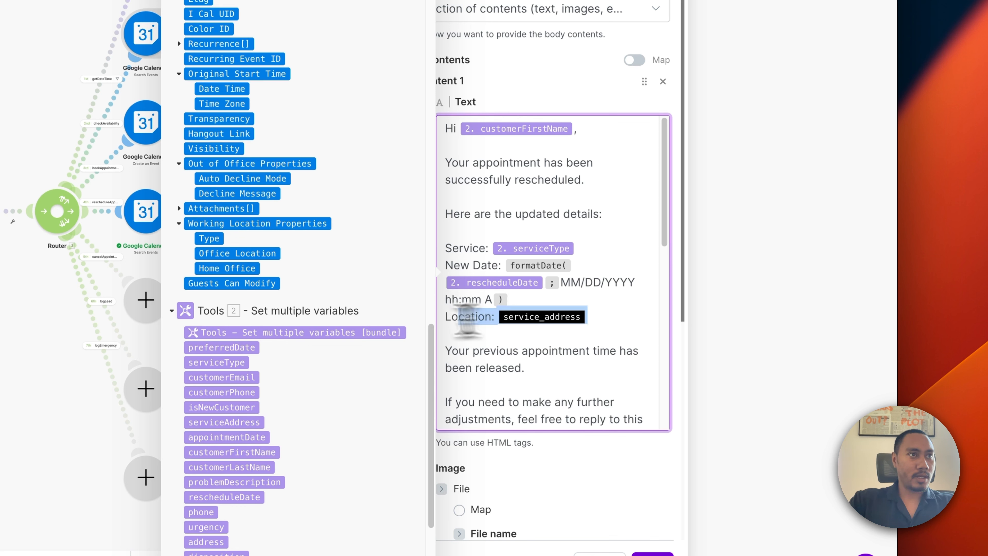
pyautogui.press('BackSpace')
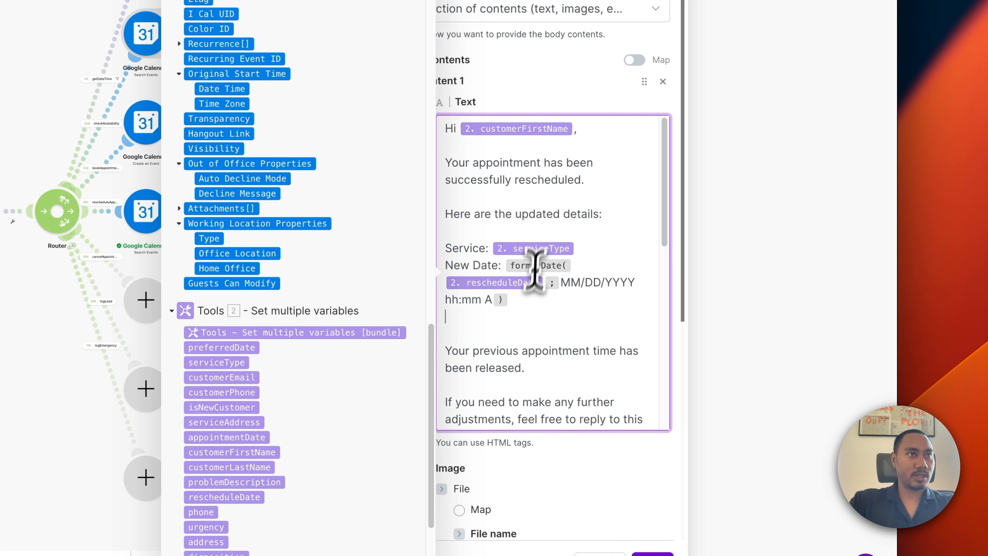
pyautogui.press('BackSpace')
pyautogui.press('BackSpace')
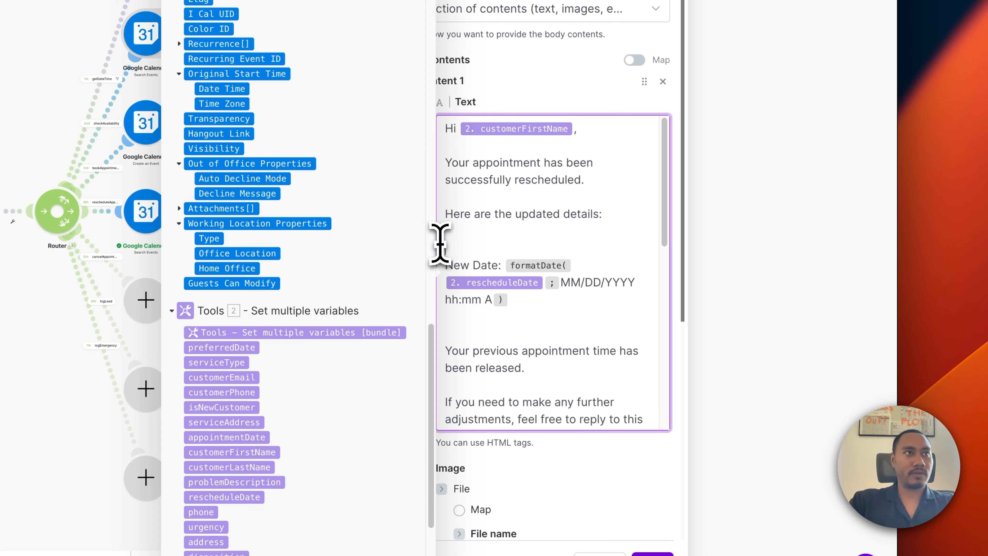
pyautogui.scroll(-4, 505, 334)
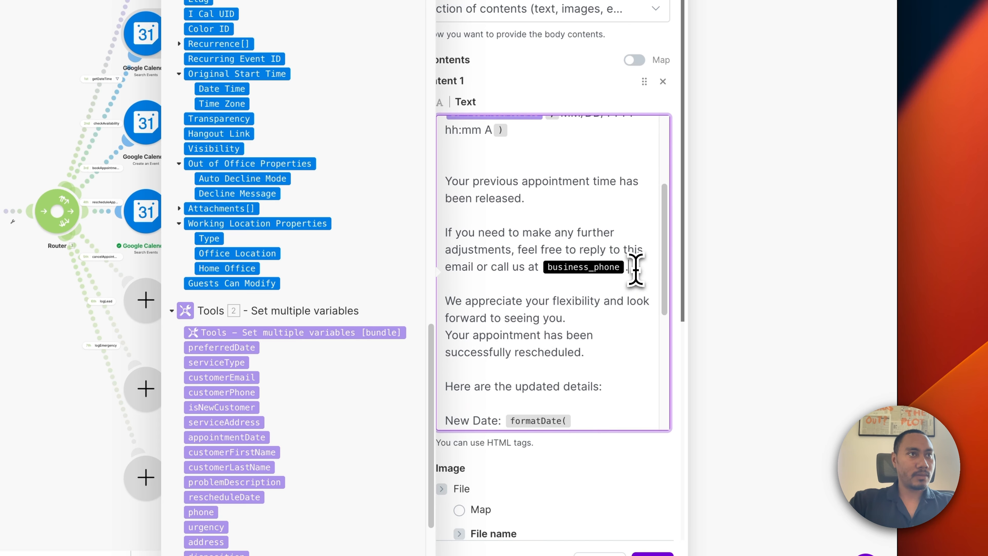
pyautogui.moveTo(634, 269); pyautogui.dragTo(549, 257)
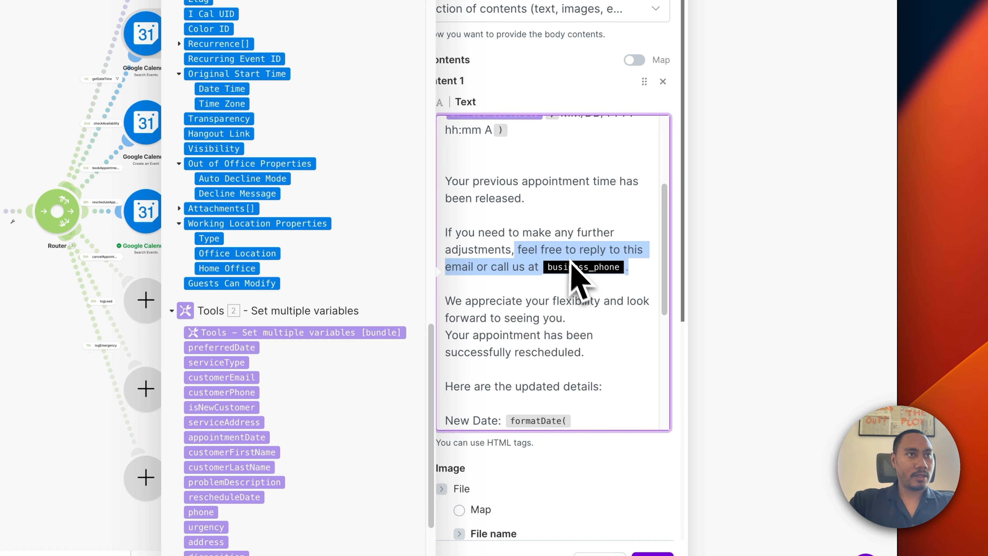
pyautogui.click(603, 288)
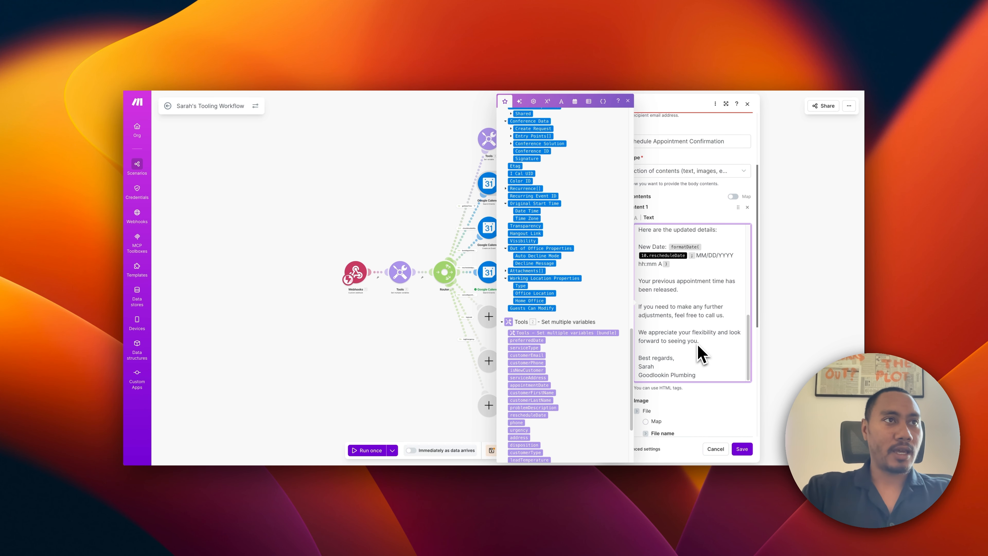
pyautogui.scroll(1, 700, 354)
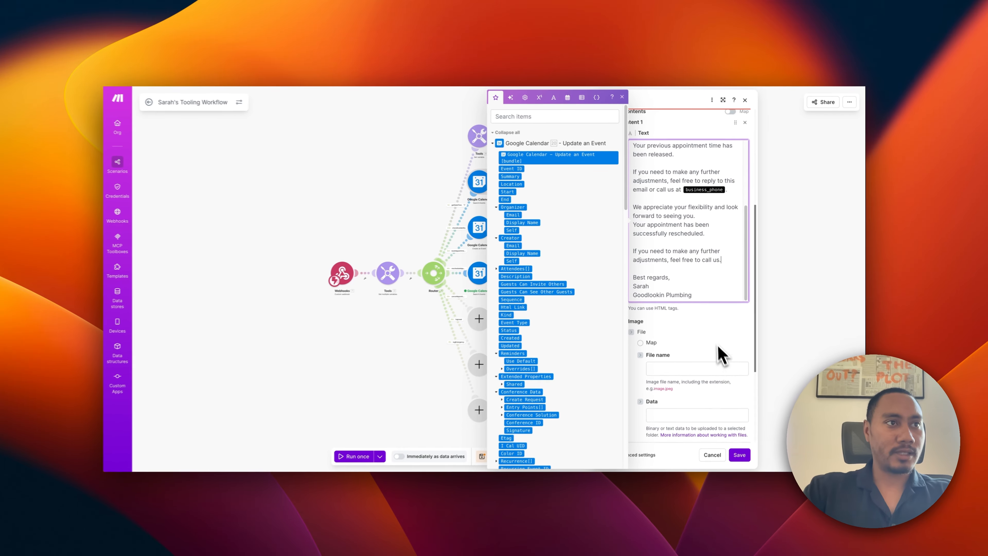
pyautogui.scroll(-5, 719, 350)
pyautogui.scroll(10, 721, 347)
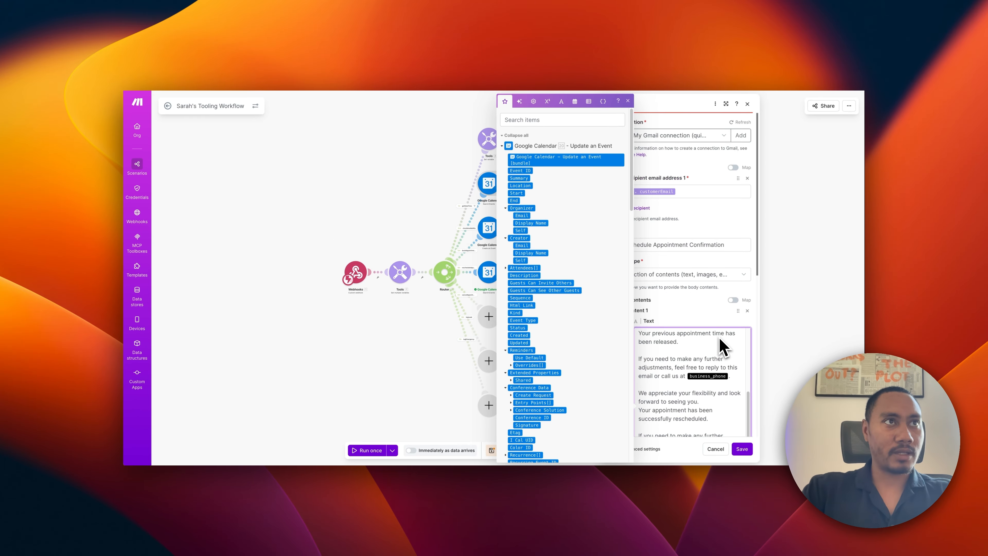
pyautogui.click(742, 448)
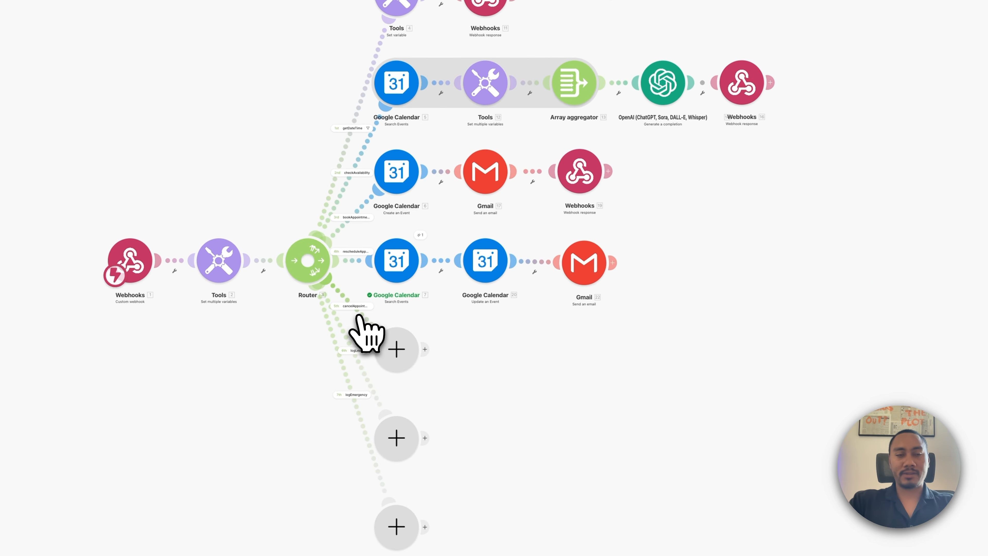
# Add a Google Calendar Search Events module on the Goodlookin Plumbing calendar, starting from appointmentDate.
pyautogui.click(398, 352)
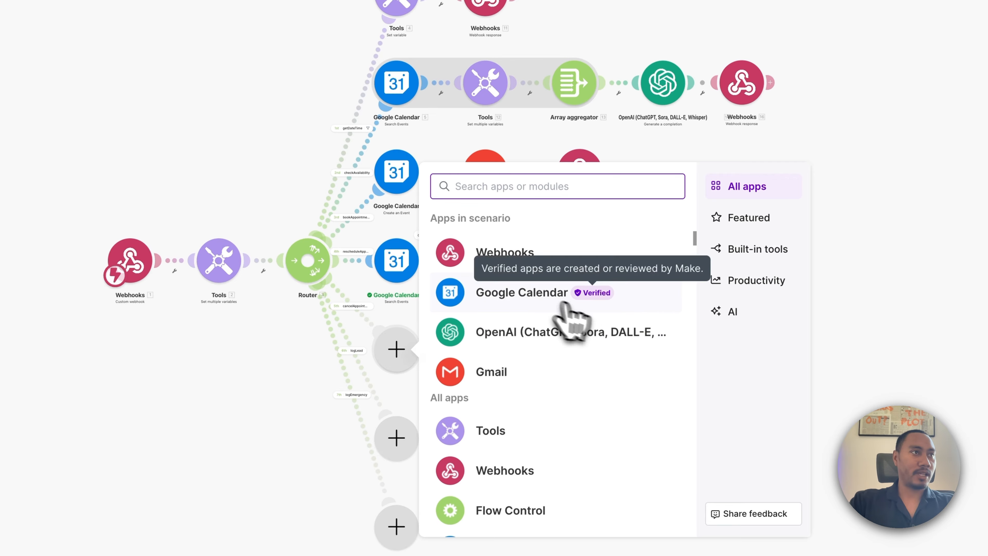
pyautogui.click(511, 304)
pyautogui.click(602, 378)
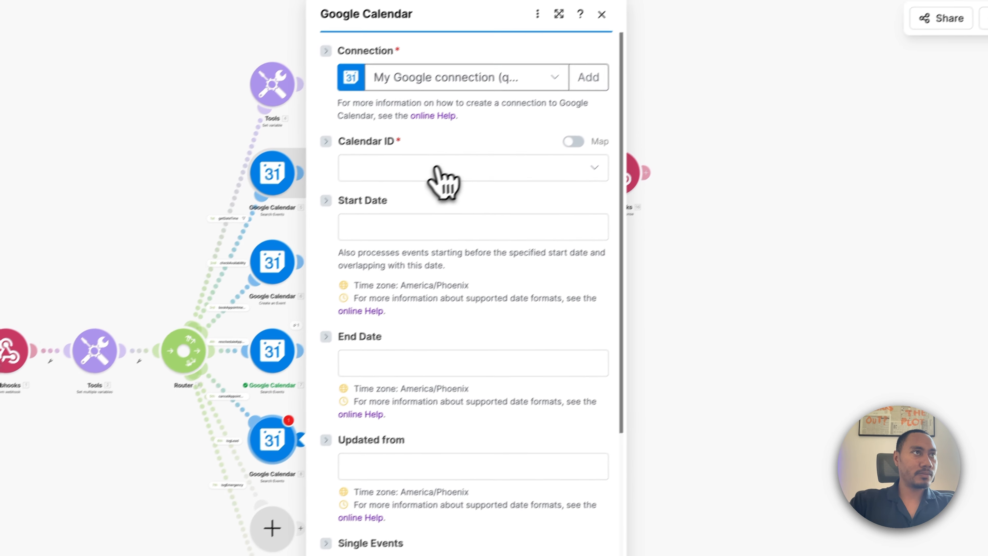
pyautogui.click(444, 181)
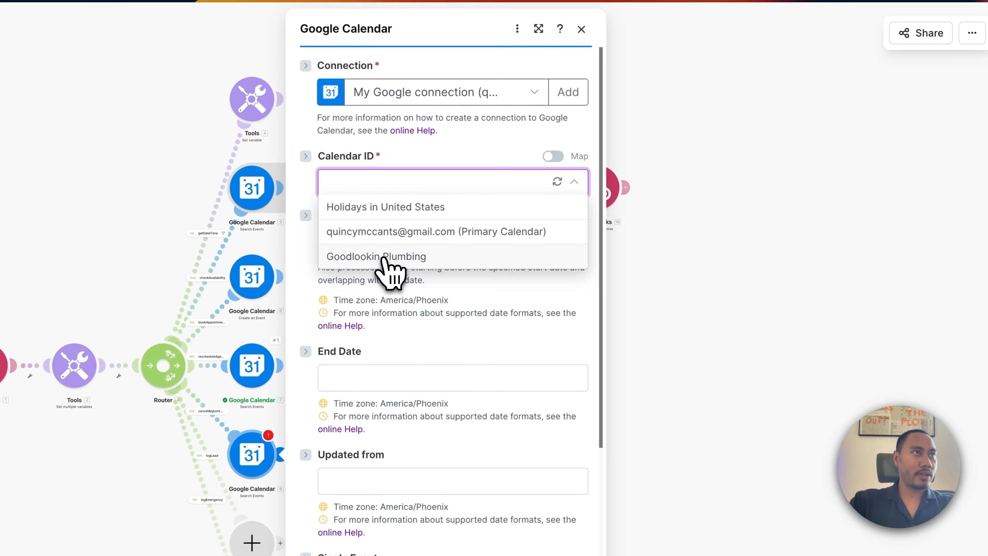
pyautogui.click(413, 250)
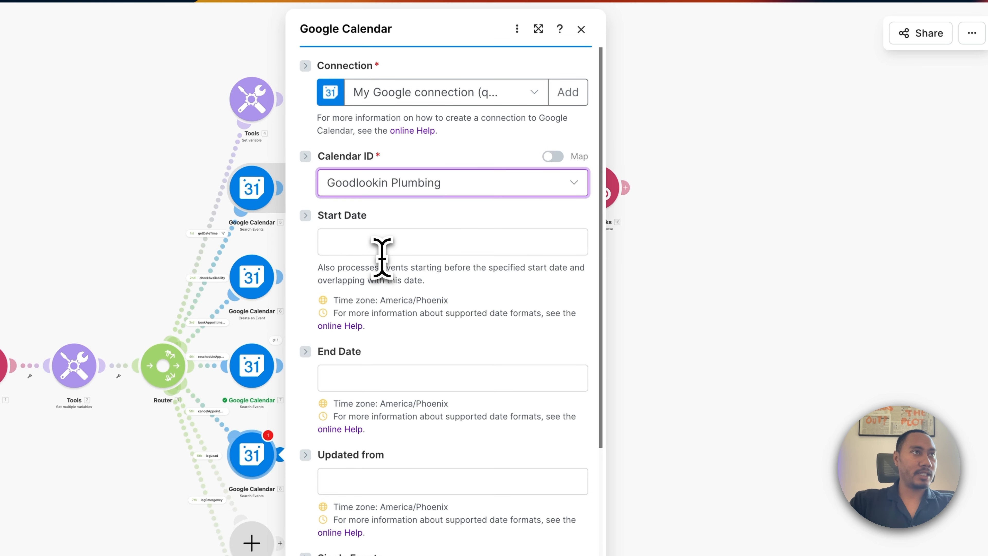
pyautogui.click(407, 244)
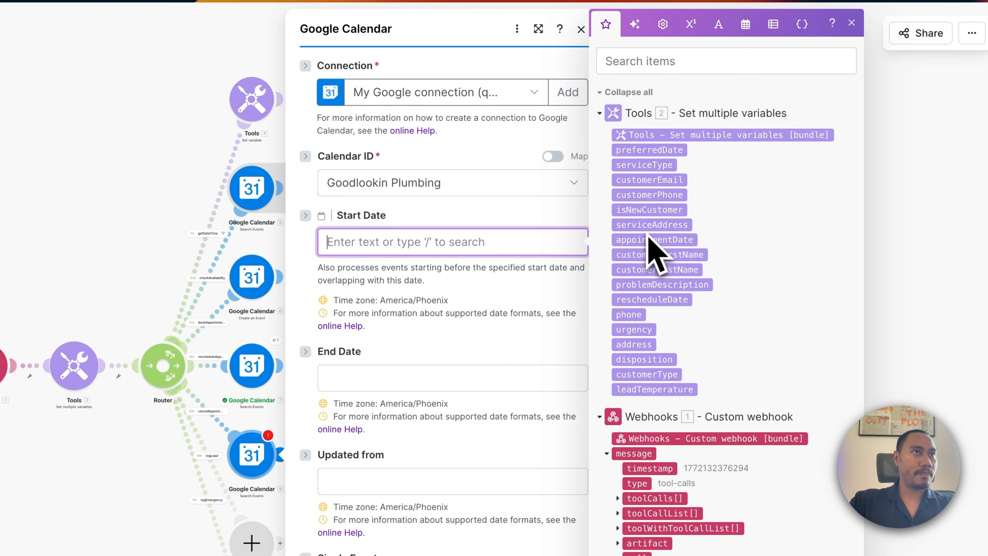
pyautogui.click(654, 240)
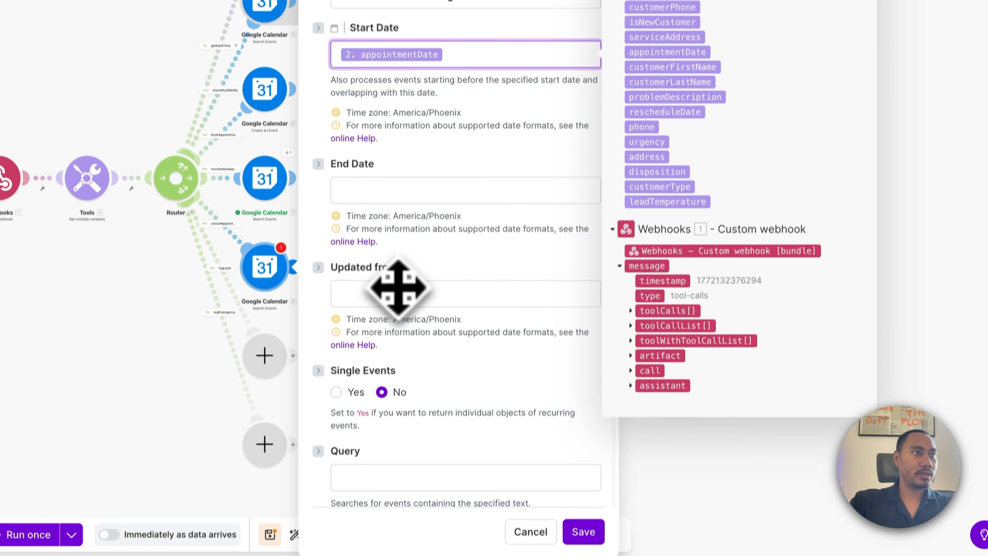
# Set single events, query customerFirstName and customerLastName, order by start time, limit 1, and save.
pyautogui.scroll(-3, 397, 421)
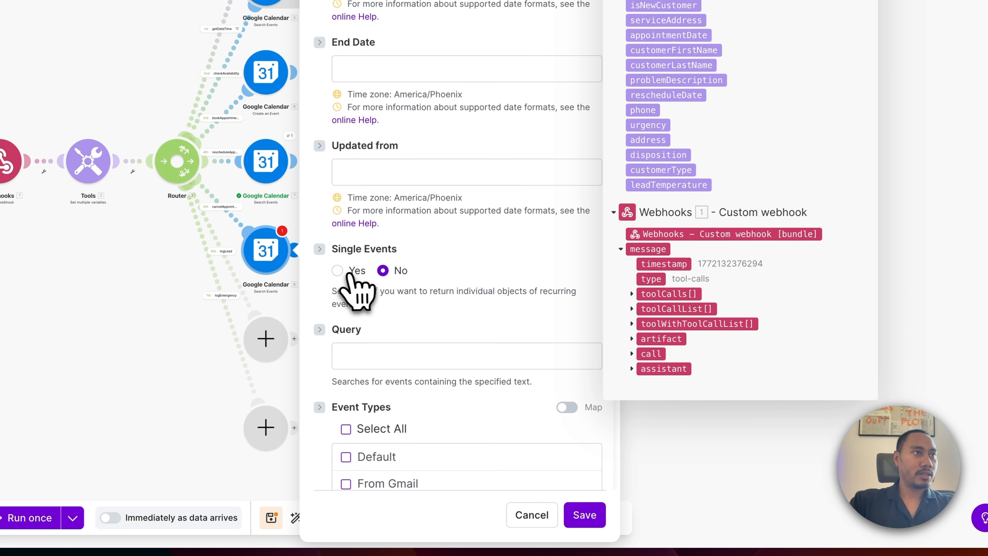
pyautogui.click(338, 270)
pyautogui.scroll(-1, 375, 315)
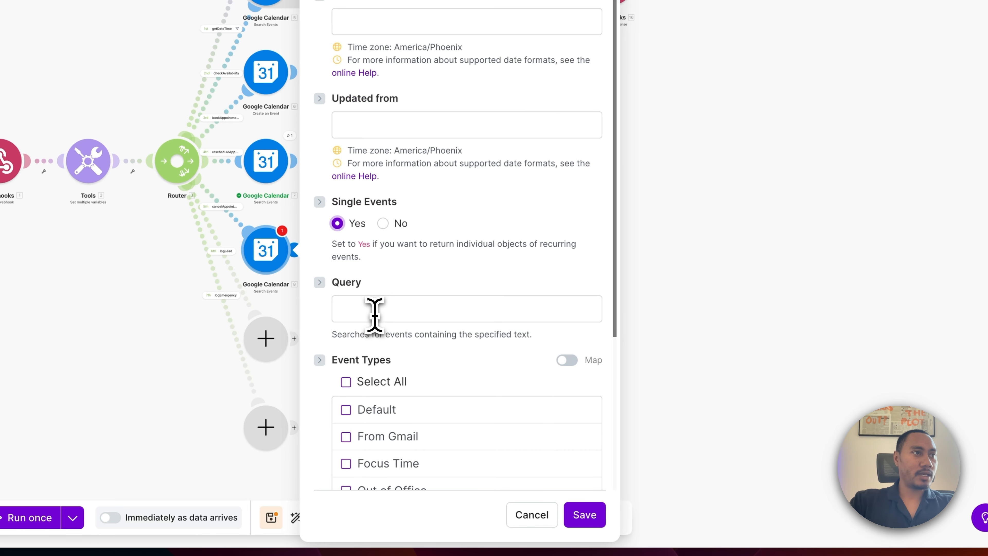
pyautogui.click(375, 309)
pyautogui.click(678, 192)
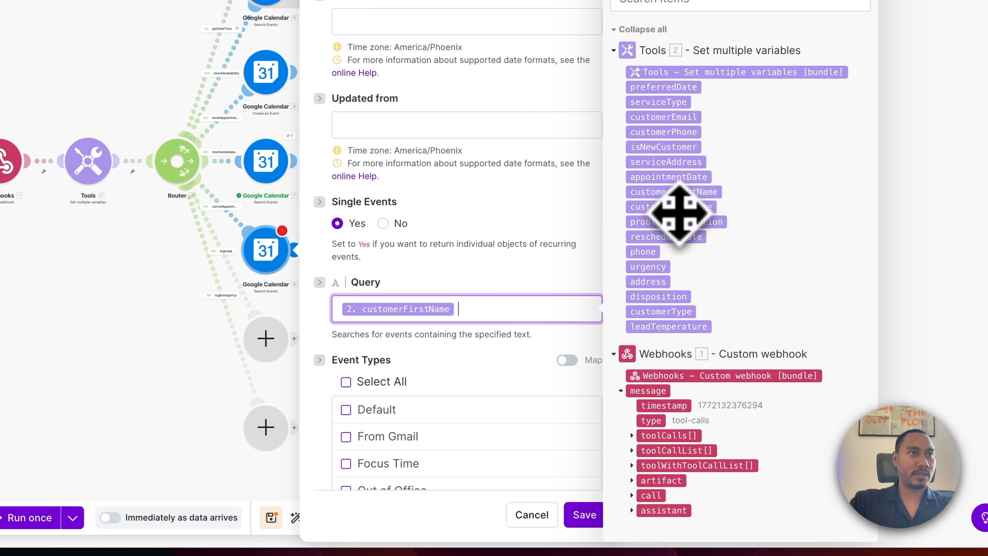
pyautogui.click(675, 207)
pyautogui.scroll(-5, 473, 369)
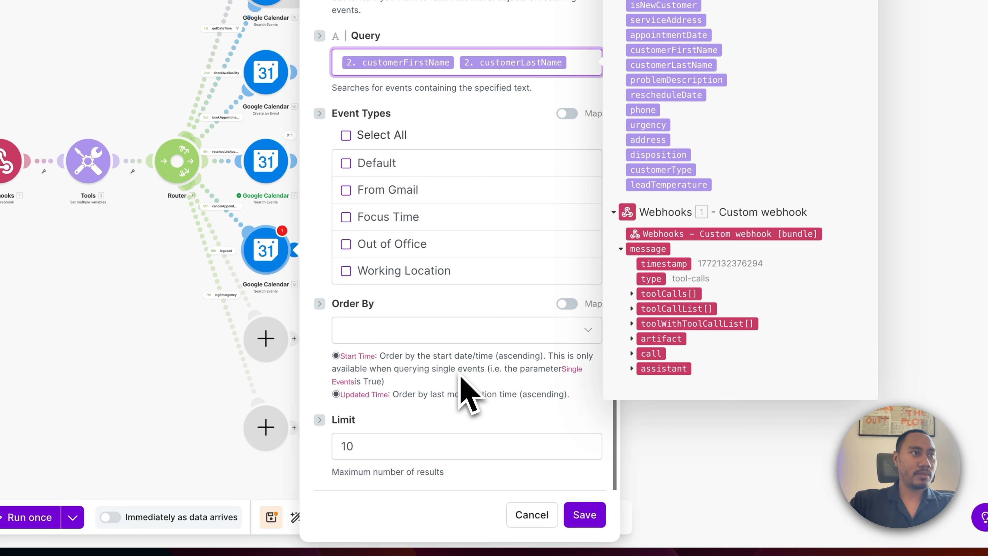
pyautogui.click(406, 331)
pyautogui.click(369, 380)
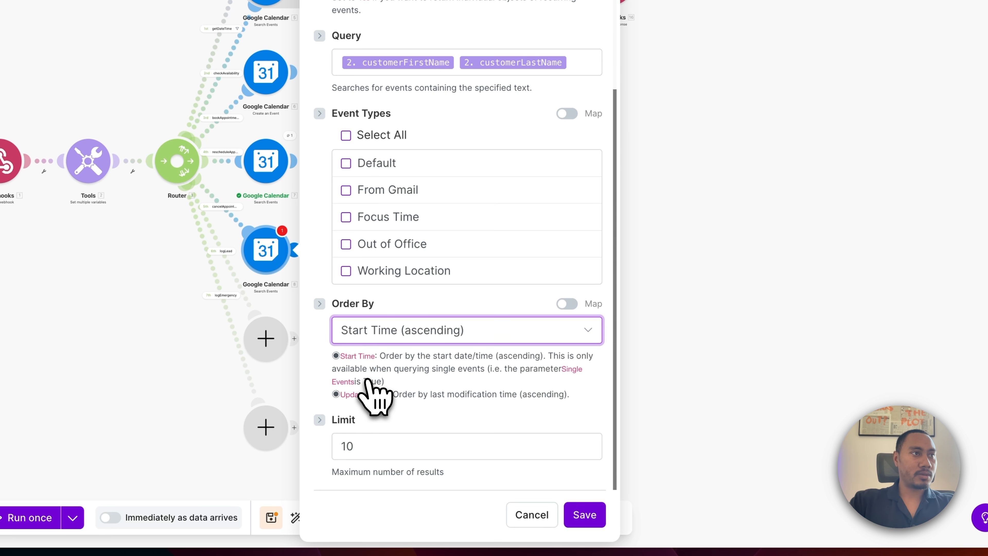
pyautogui.click(399, 446)
pyautogui.press('BackSpace')
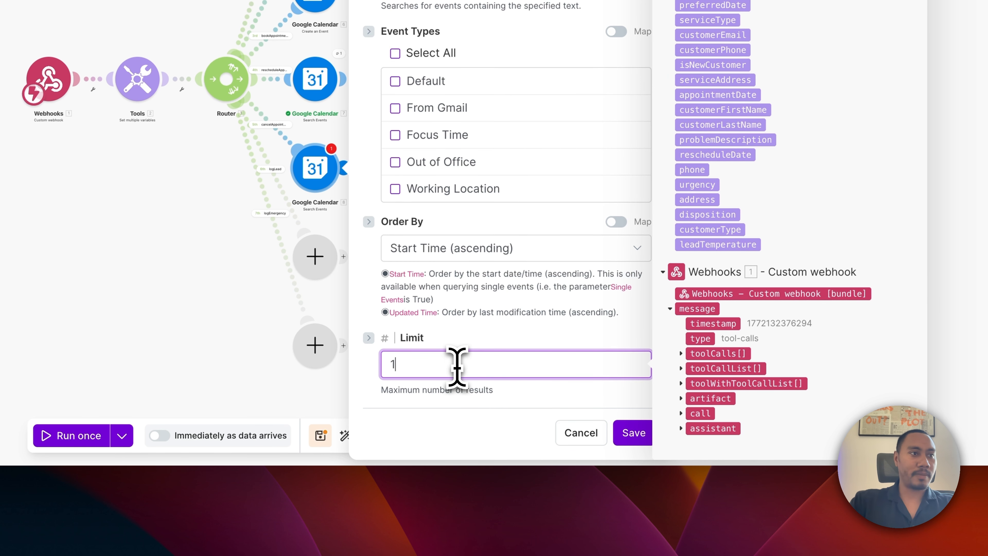
pyautogui.click(634, 433)
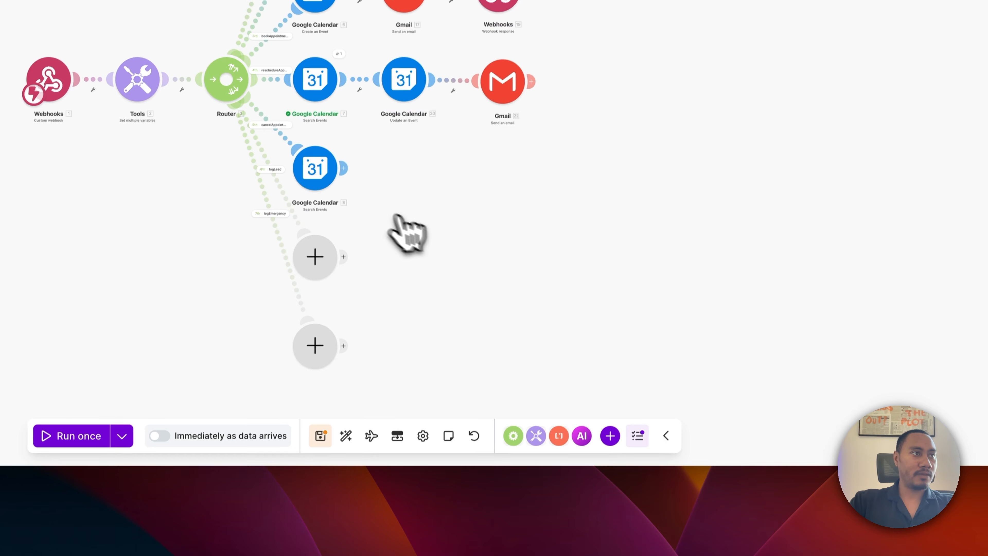
# Add a Google Calendar Delete an Event module after the search, leaving it unconfigured.
pyautogui.click(326, 268)
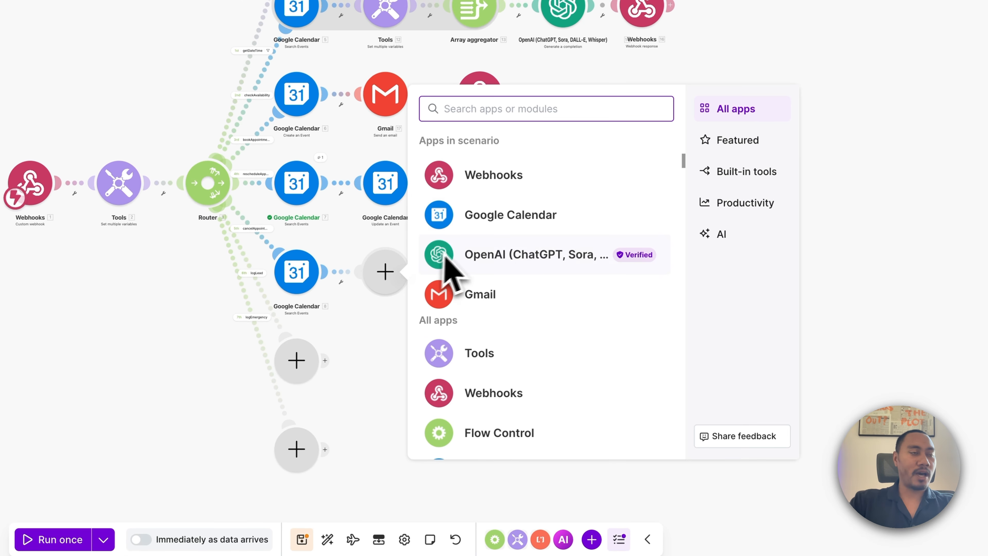
pyautogui.click(483, 226)
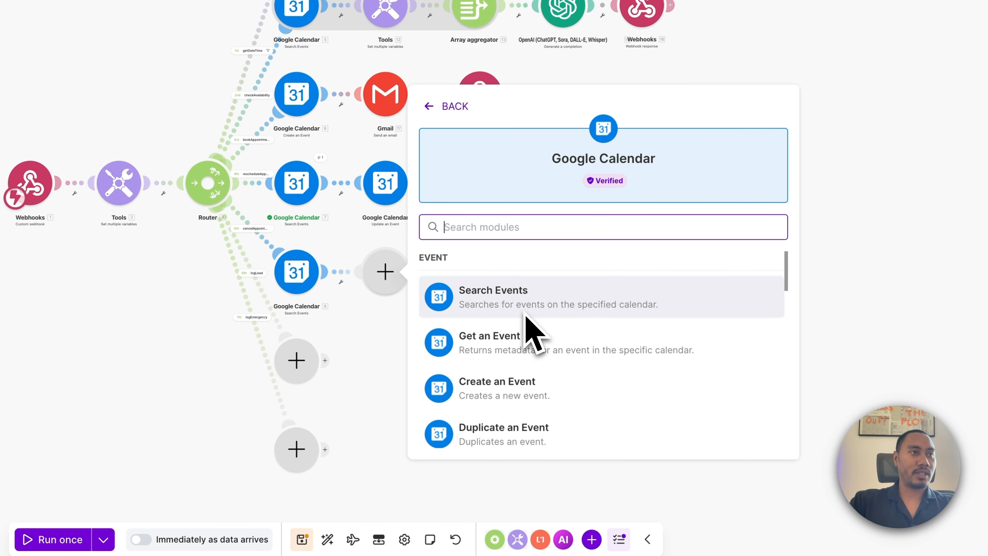
pyautogui.scroll(-5, 526, 316)
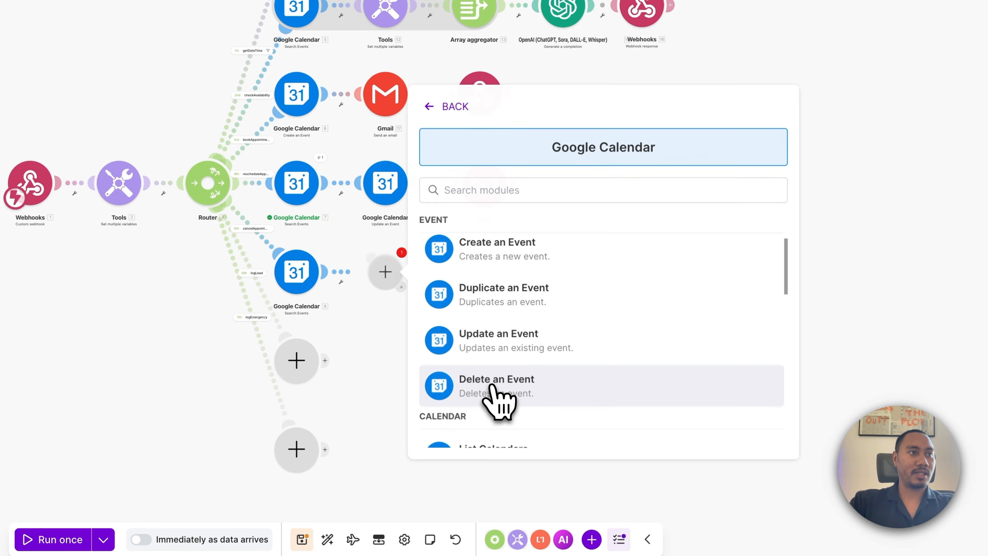
pyautogui.click(491, 385)
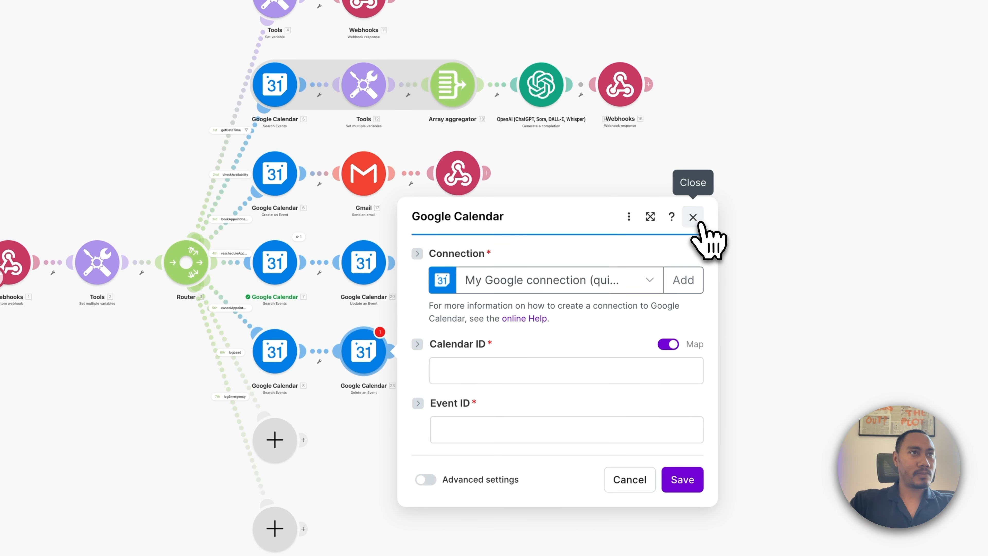
pyautogui.click(693, 217)
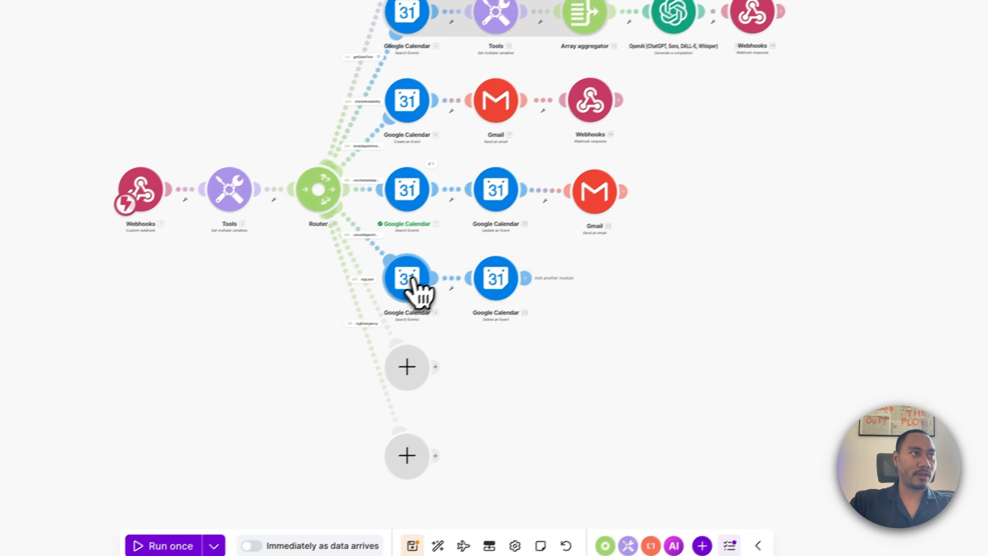
# Run only the search module with appointment date 2026-02-27T10:00-07:00 and a sample customer name.
pyautogui.rightClick(283, 353)
pyautogui.click(459, 299)
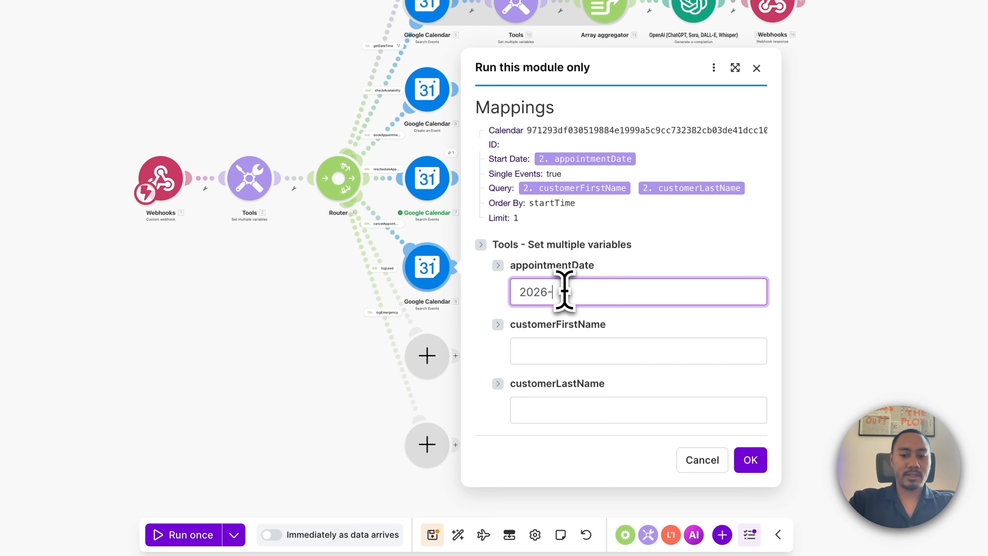
pyautogui.write('2026-02-27T10:00-07:00')
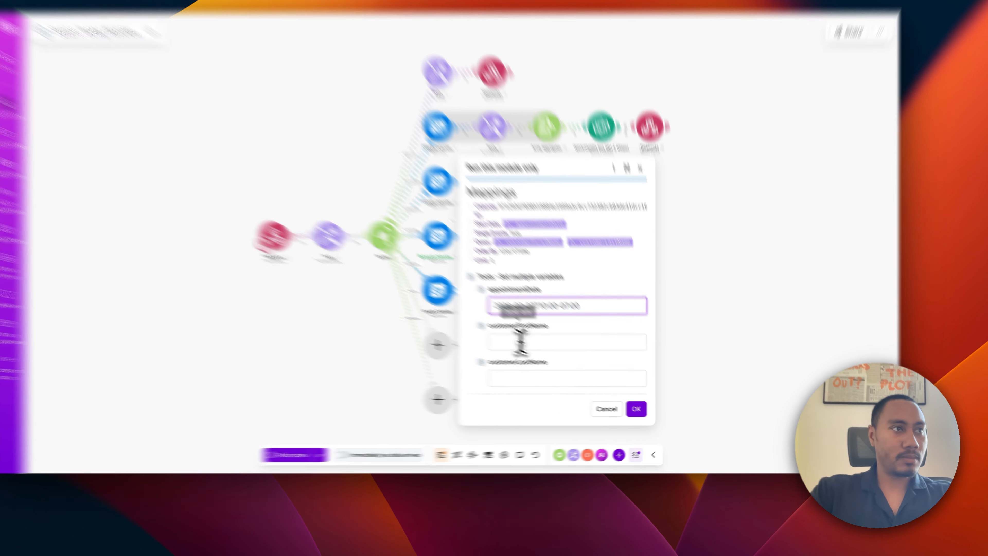
pyautogui.click(557, 359)
pyautogui.write('Jo')
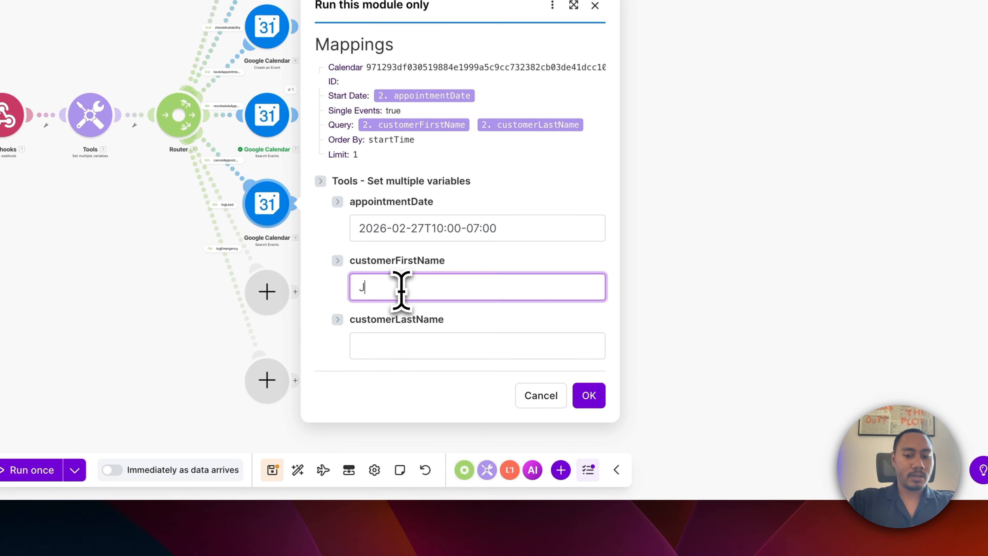
pyautogui.write('hn')
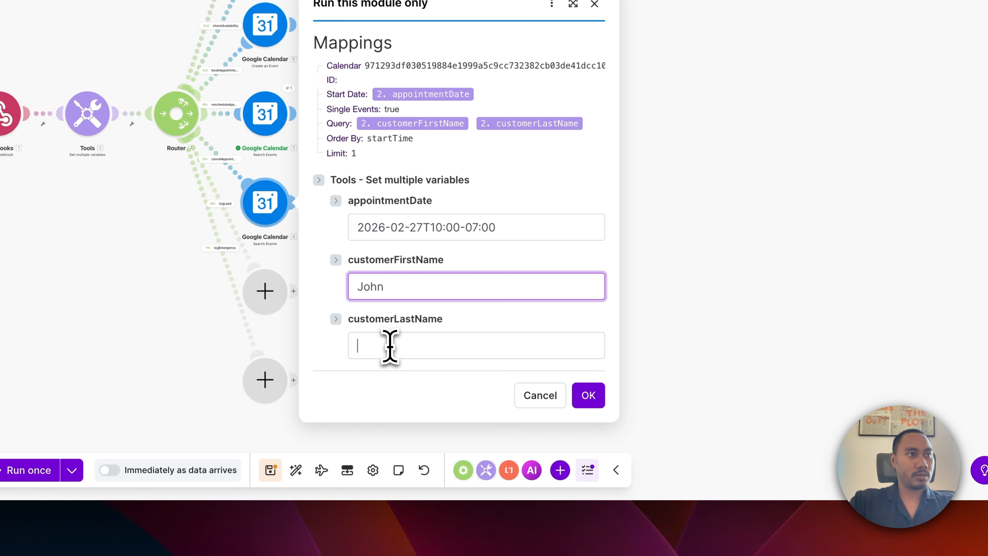
pyautogui.click(592, 395)
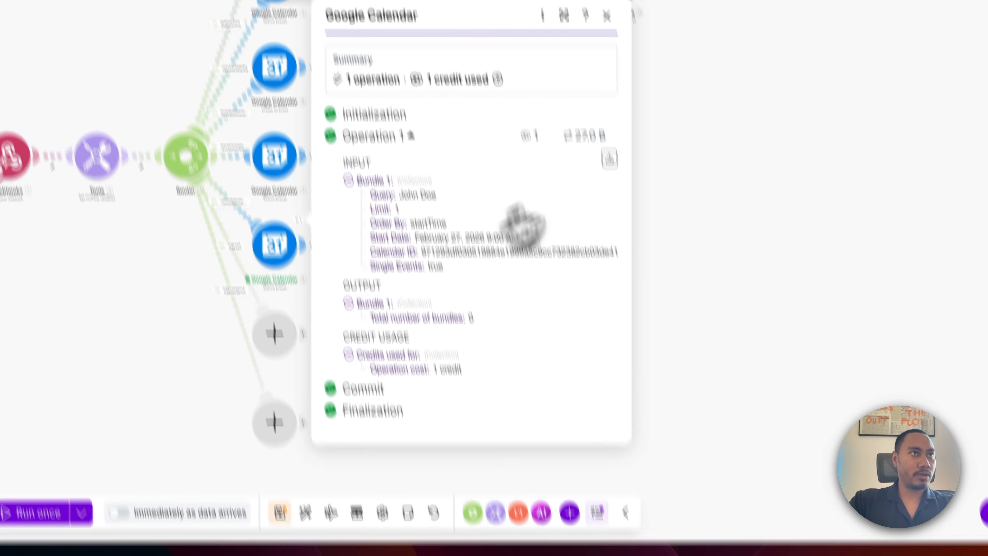
# Set Delete an Event to the Goodlookin Plumbing calendar and the search's mapped Event ID, then save.
pyautogui.click(607, 16)
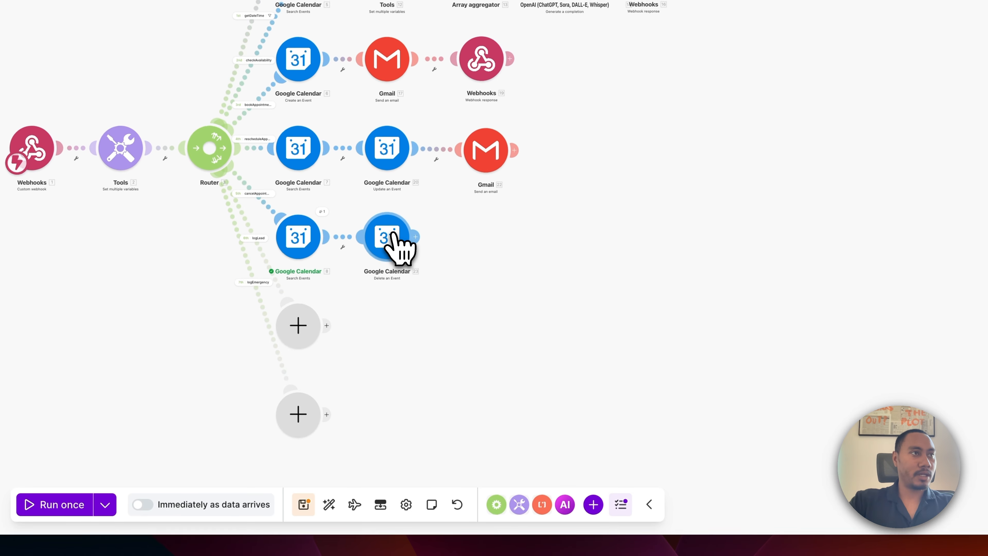
pyautogui.click(394, 234)
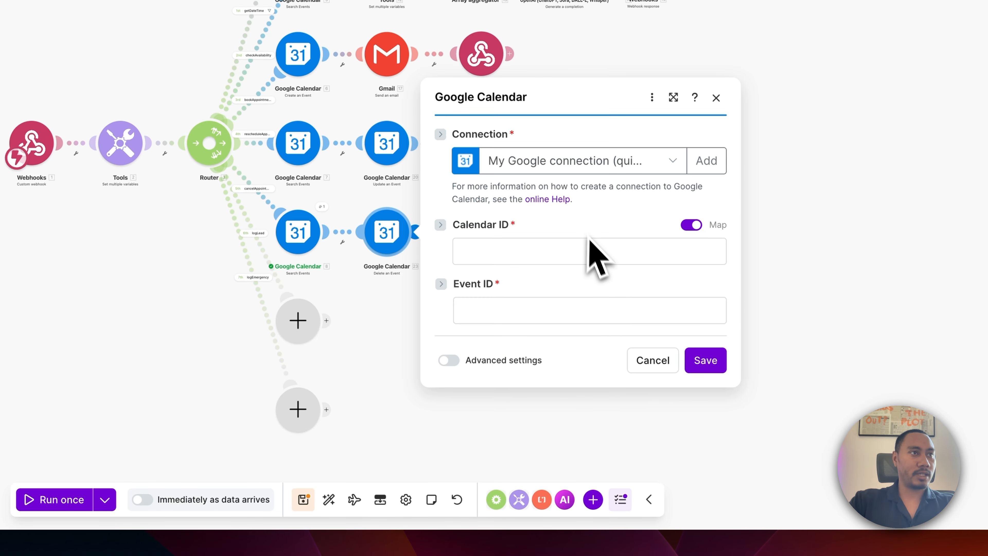
pyautogui.click(692, 225)
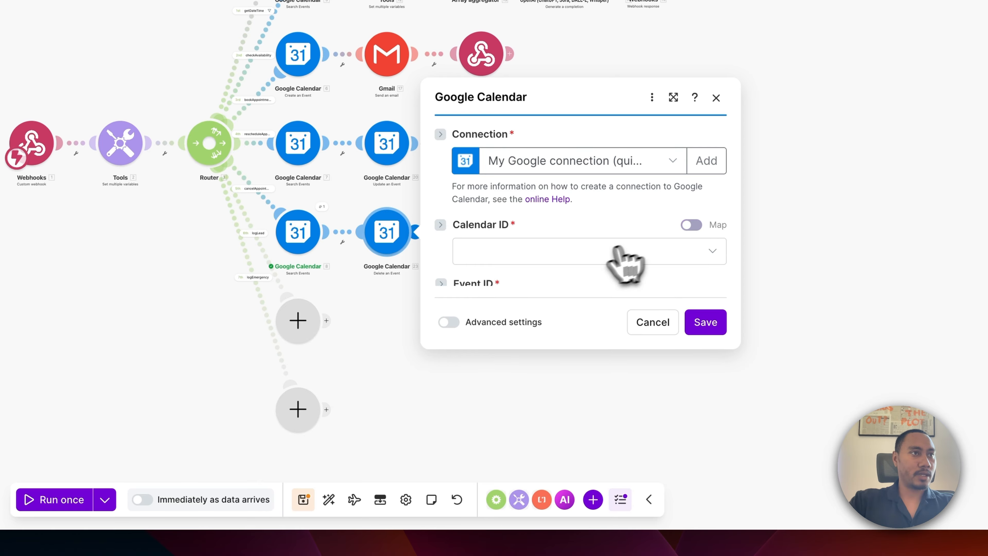
pyautogui.click(565, 283)
pyautogui.click(540, 354)
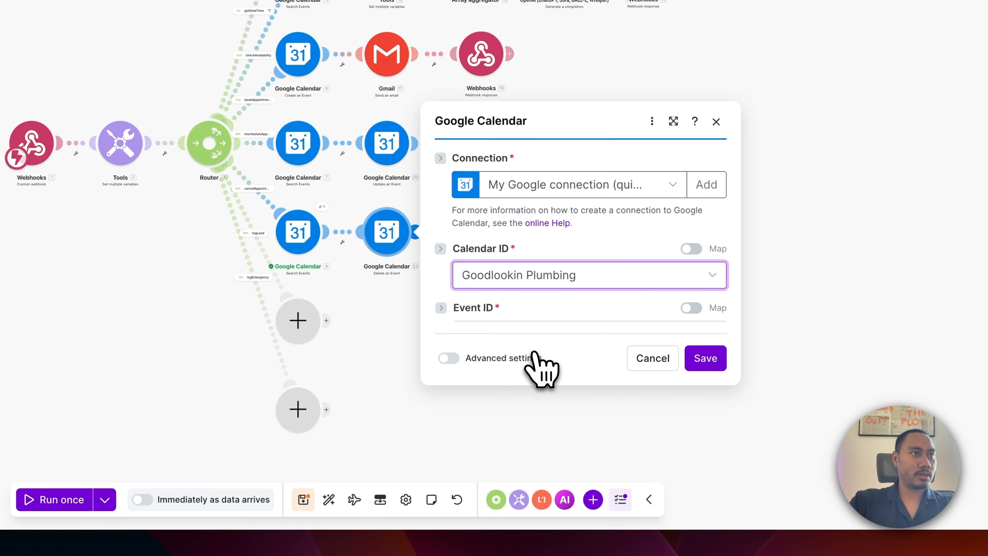
pyautogui.click(560, 312)
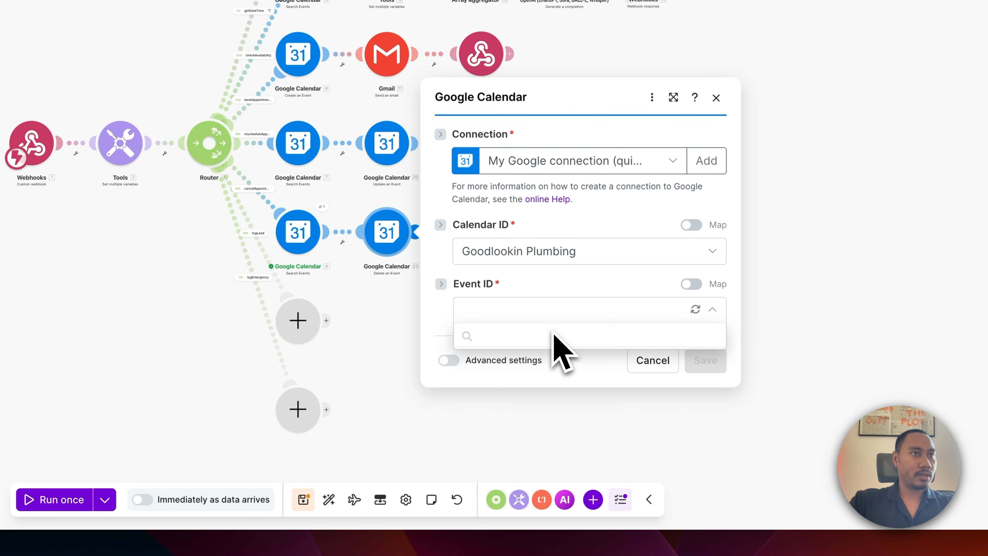
pyautogui.click(691, 284)
pyautogui.click(551, 308)
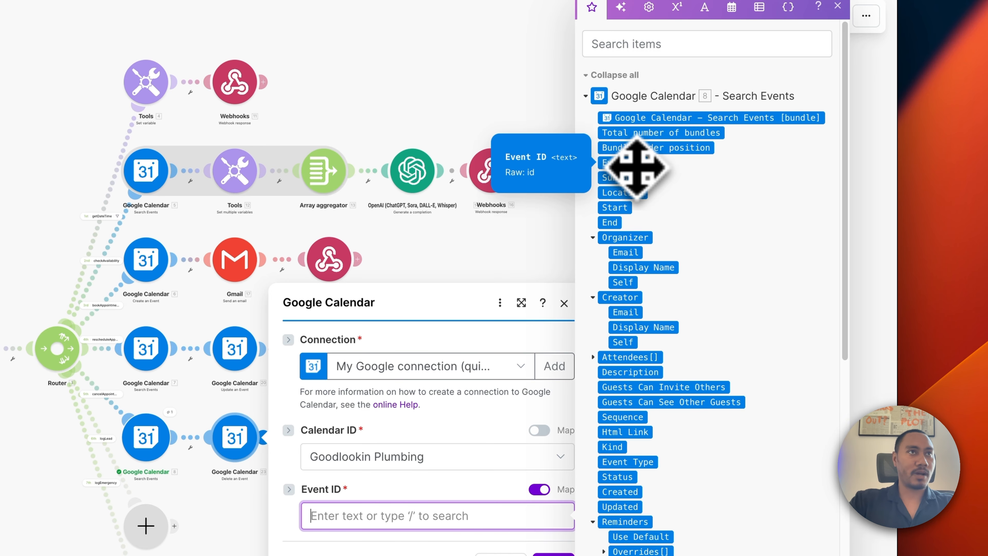
pyautogui.click(637, 167)
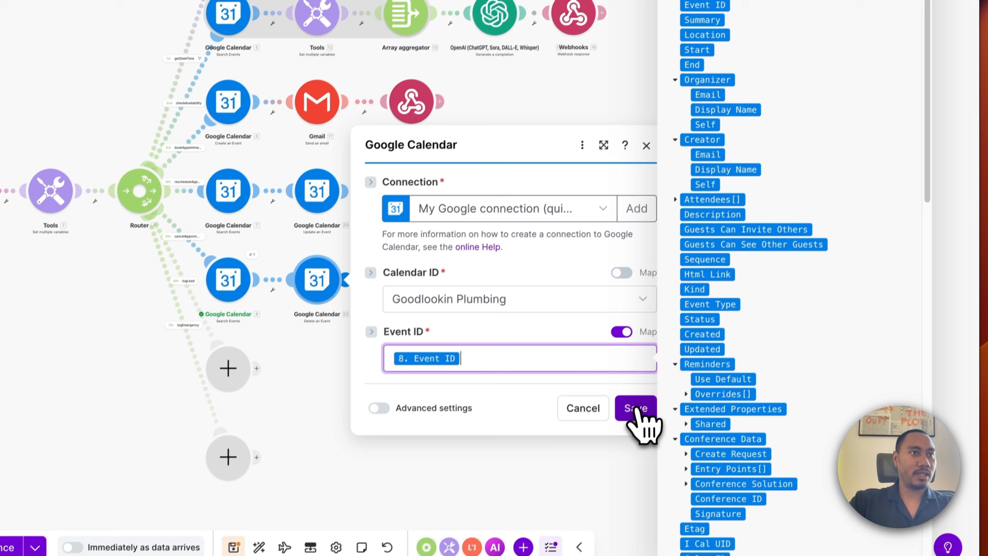
pyautogui.click(634, 407)
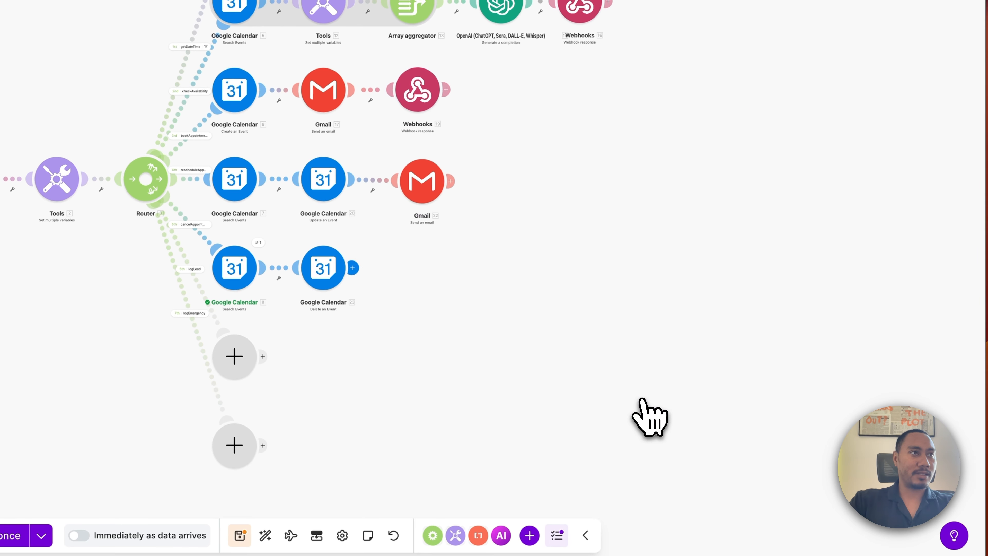
# Clone the reschedule Gmail module and attach the copy after the delete-event step.
pyautogui.rightClick(426, 189)
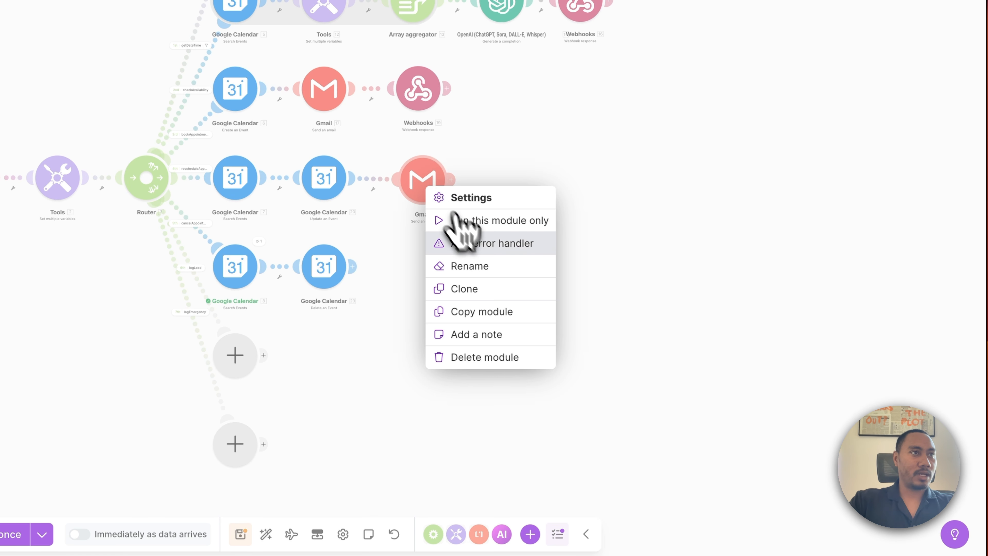
pyautogui.click(481, 290)
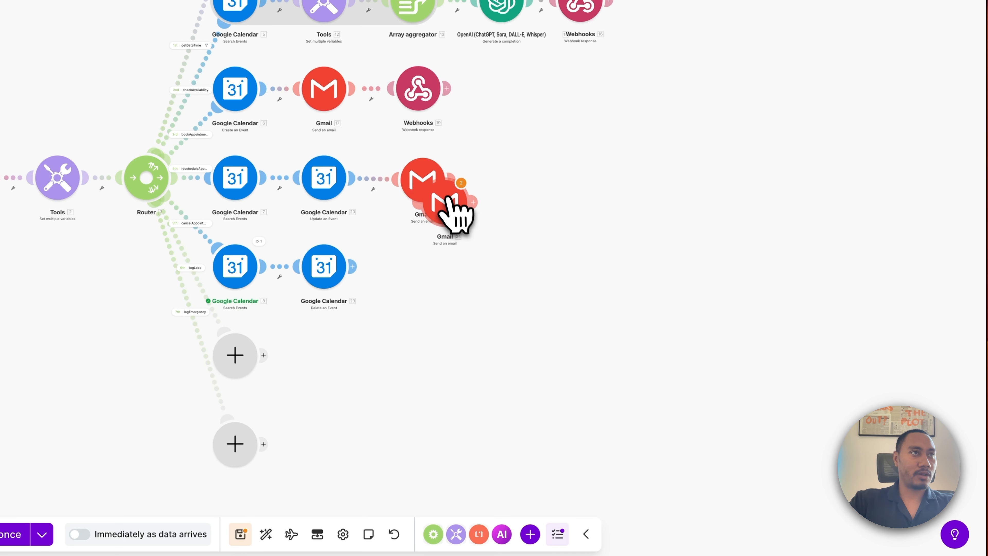
pyautogui.click(430, 275)
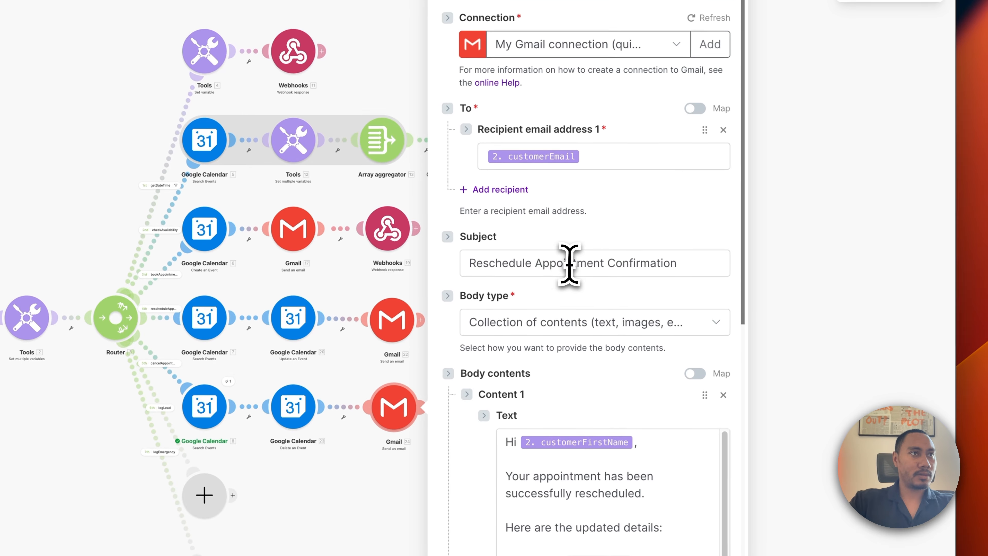
# Change the copy's subject to 'Canceled Appointment Confirmation' and replace 'rescheduled' in the body with canceled.
pyautogui.doubleClick(529, 265)
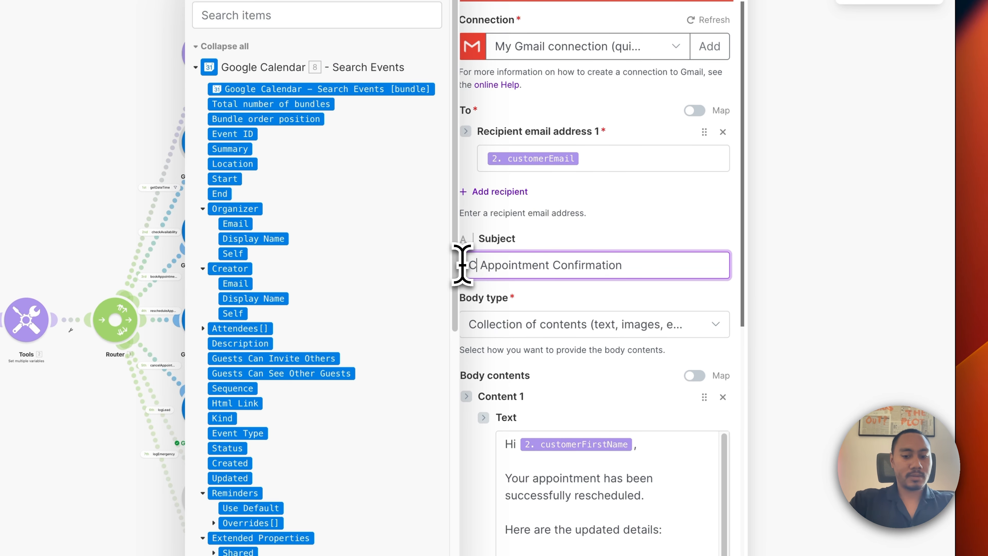
pyautogui.write('Cancled')
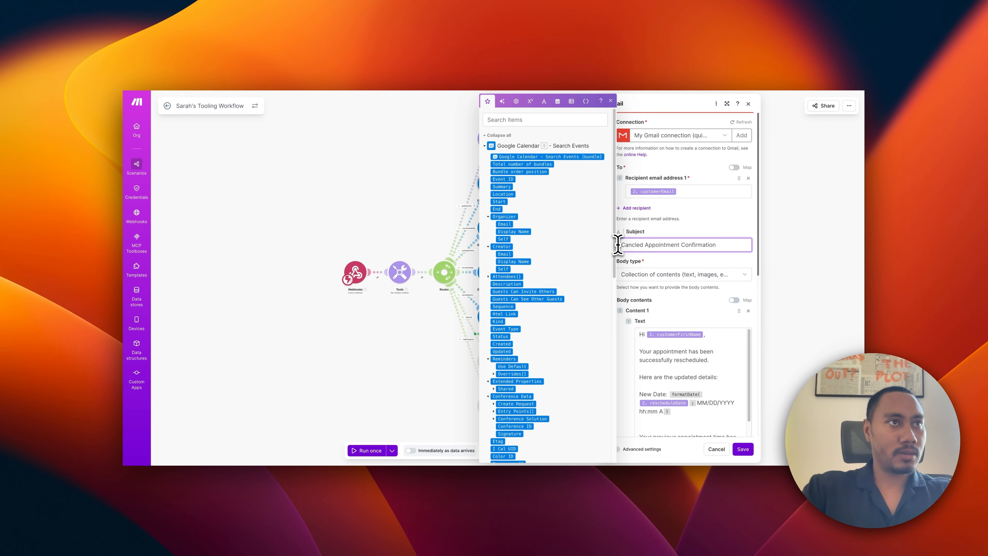
pyautogui.press('BackSpace')
pyautogui.press('BackSpace')
pyautogui.press('BackSpace')
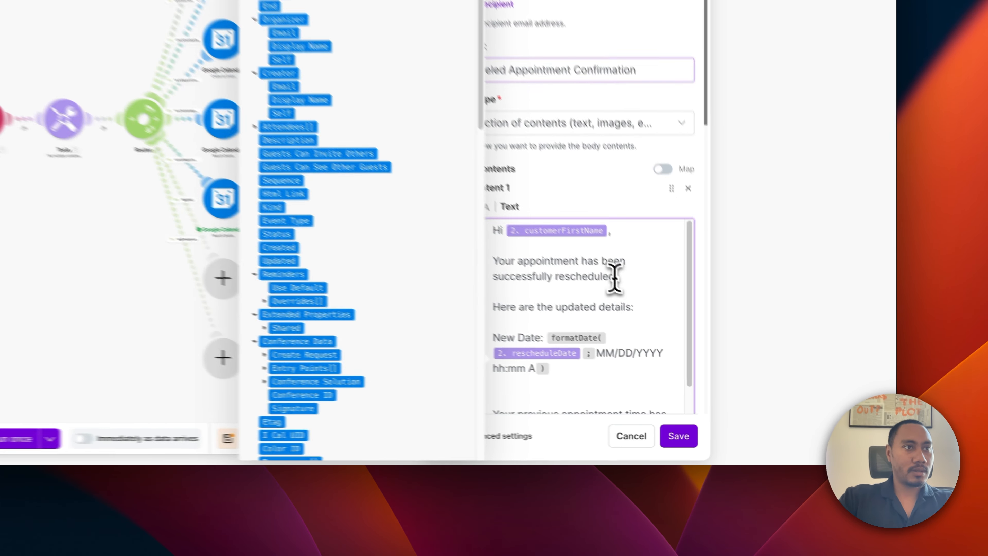
pyautogui.doubleClick(681, 360)
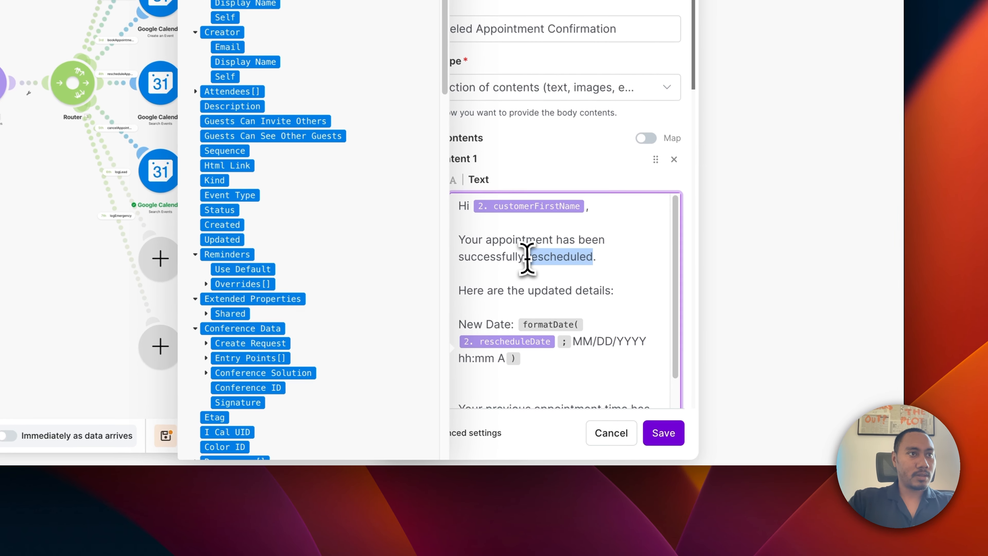
pyautogui.write('canc')
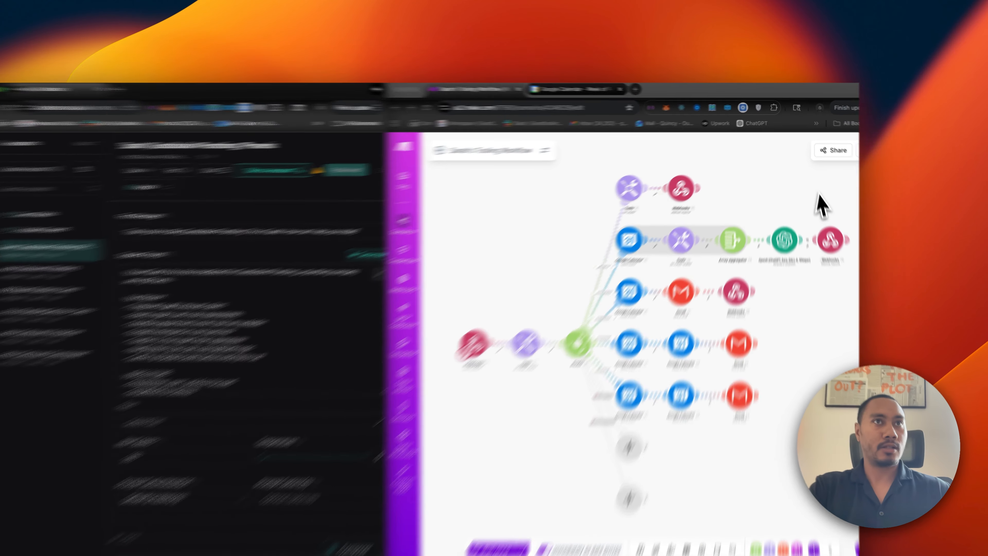
# Remove the old conditions from the getDateTime and bookAppointment route filters.
pyautogui.click(819, 173)
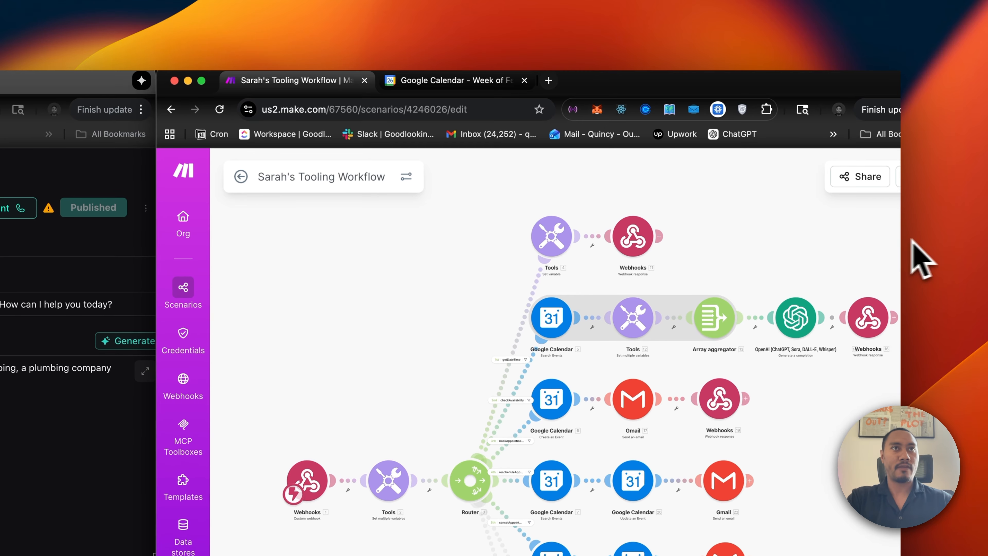
pyautogui.moveTo(900, 241); pyautogui.dragTo(871, 237)
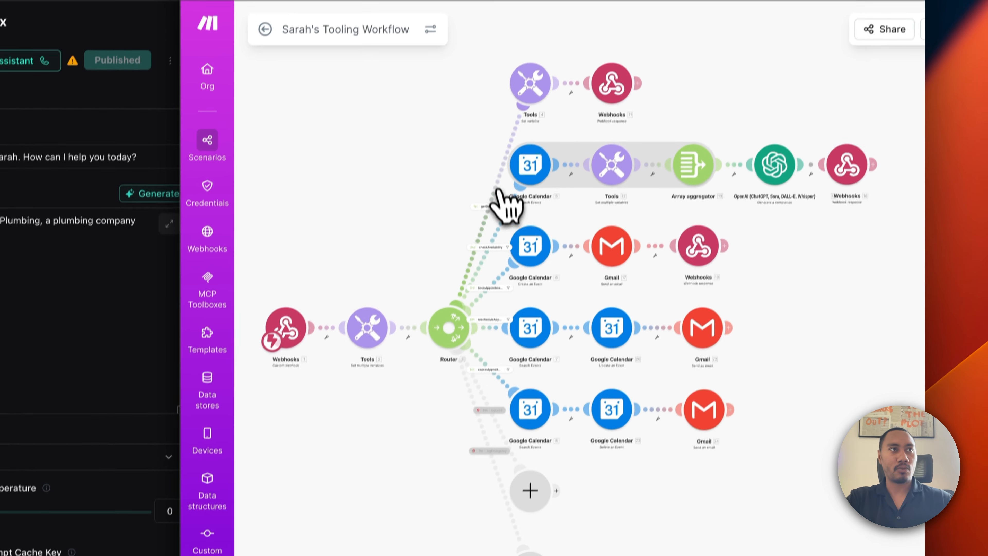
pyautogui.click(473, 354)
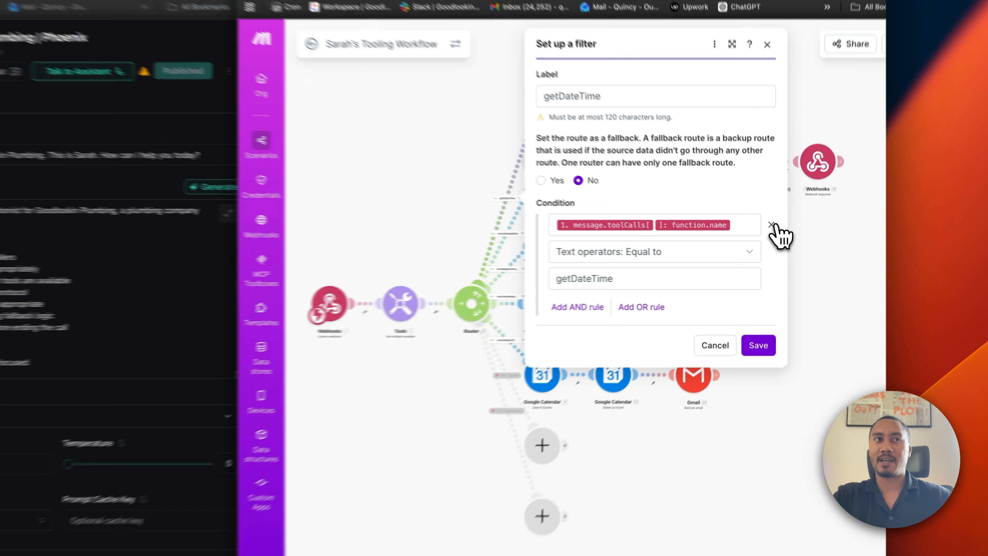
pyautogui.click(778, 246)
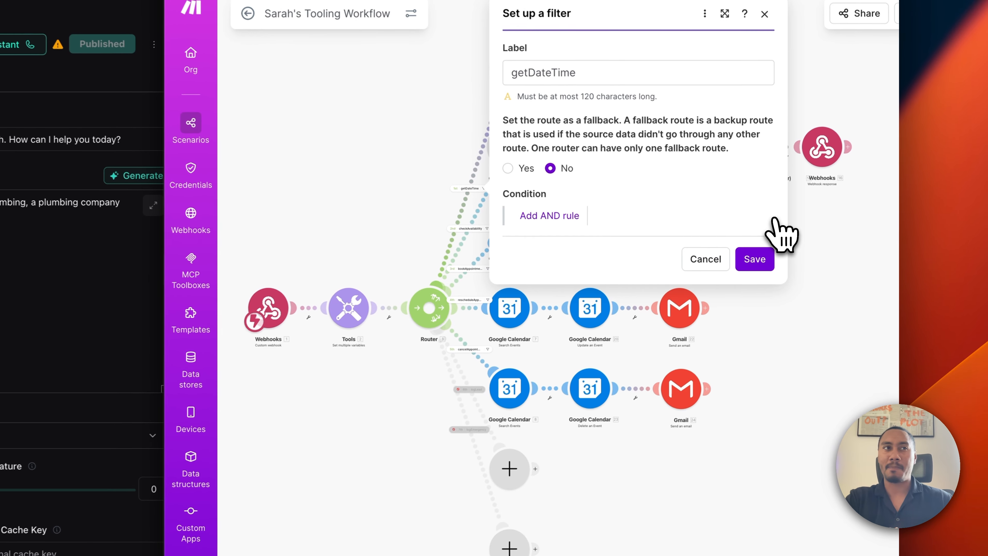
pyautogui.click(755, 260)
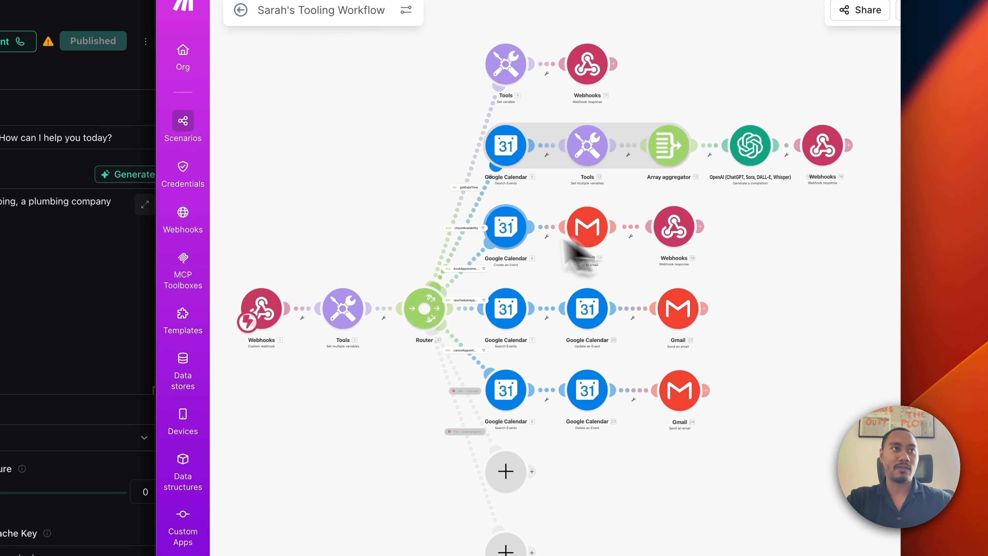
pyautogui.click(472, 217)
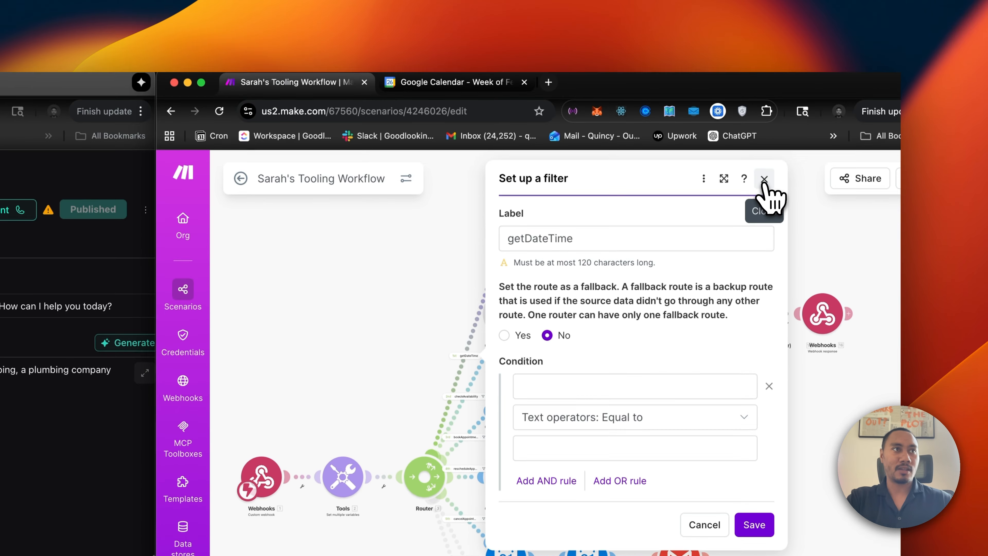
pyautogui.click(764, 11)
pyautogui.click(485, 221)
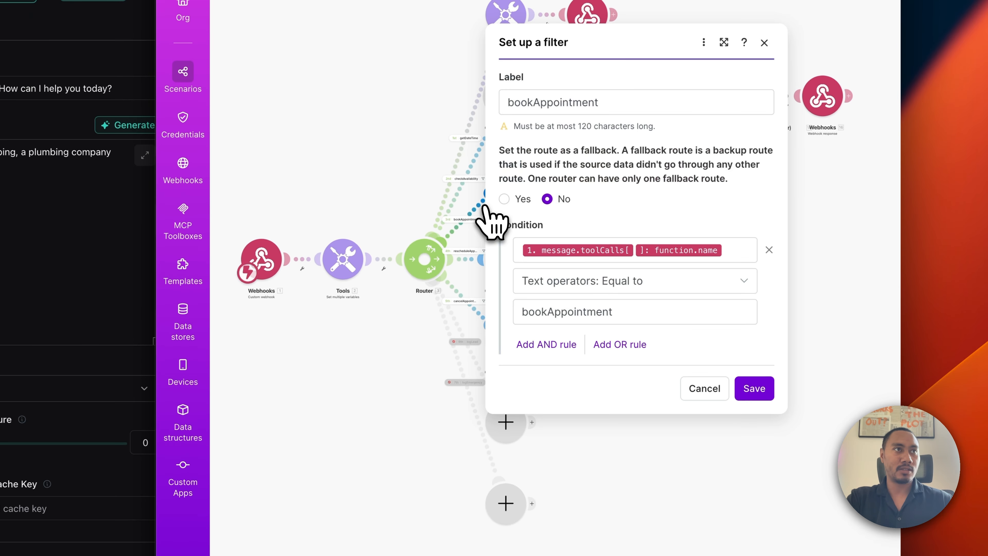
pyautogui.click(770, 249)
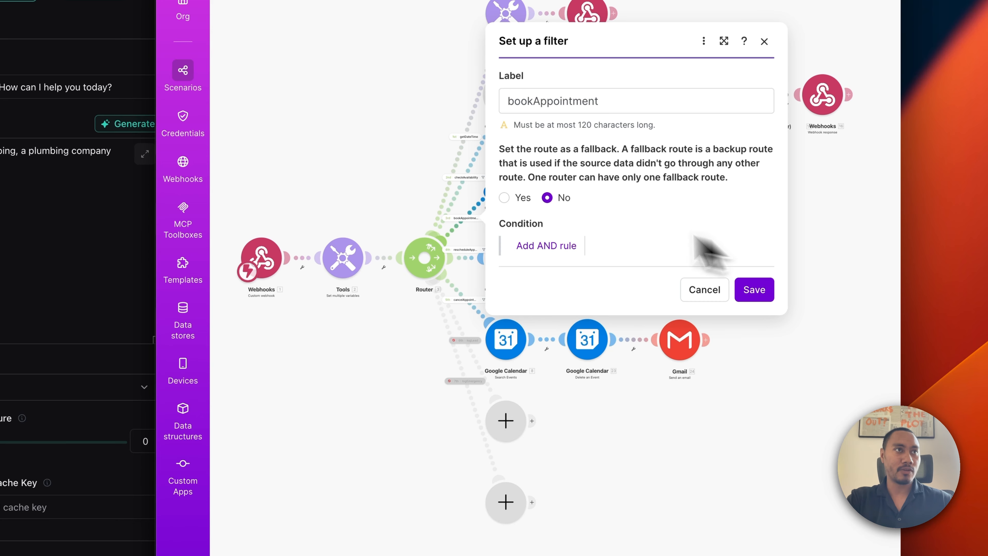
pyautogui.click(755, 288)
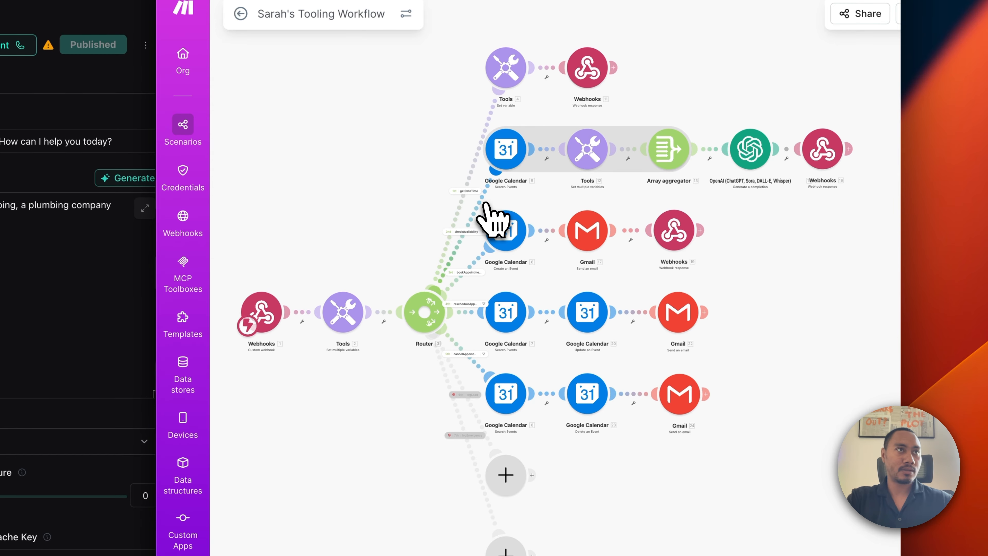
# Remove the old conditions from the checkAvailability and cancelAppointment filters, then reopen the getDateTime filter.
pyautogui.click(484, 221)
pyautogui.click(768, 264)
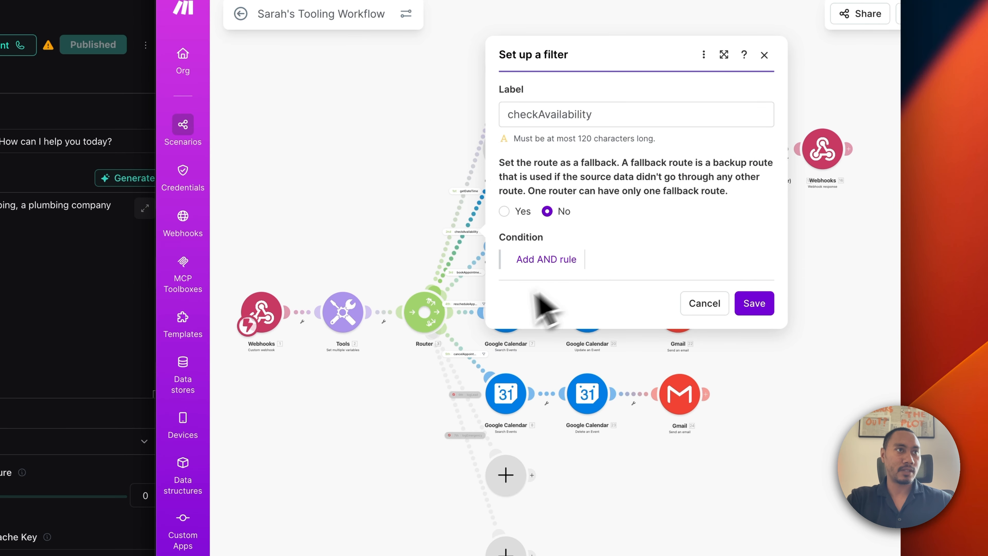
pyautogui.click(755, 302)
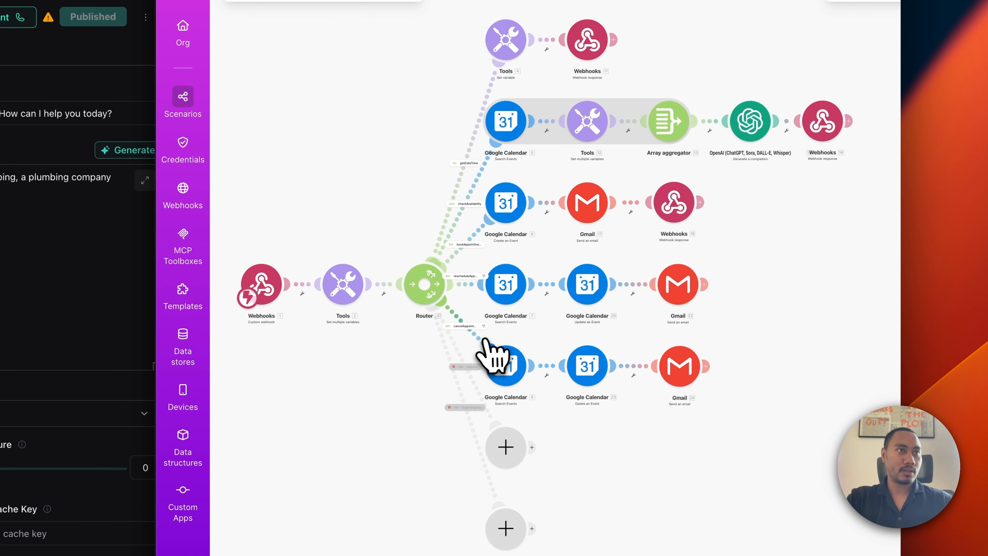
pyautogui.click(481, 341)
pyautogui.click(769, 359)
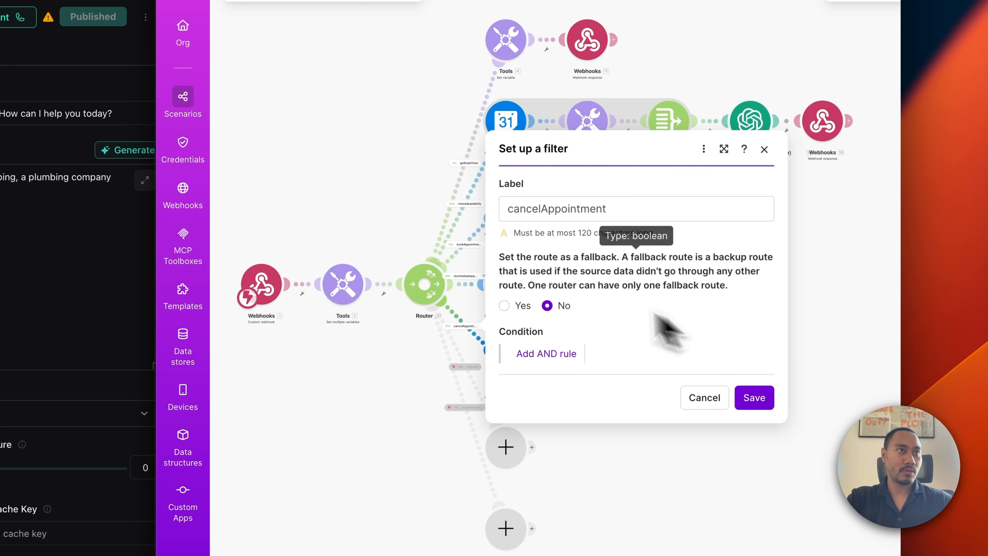
pyautogui.click(760, 397)
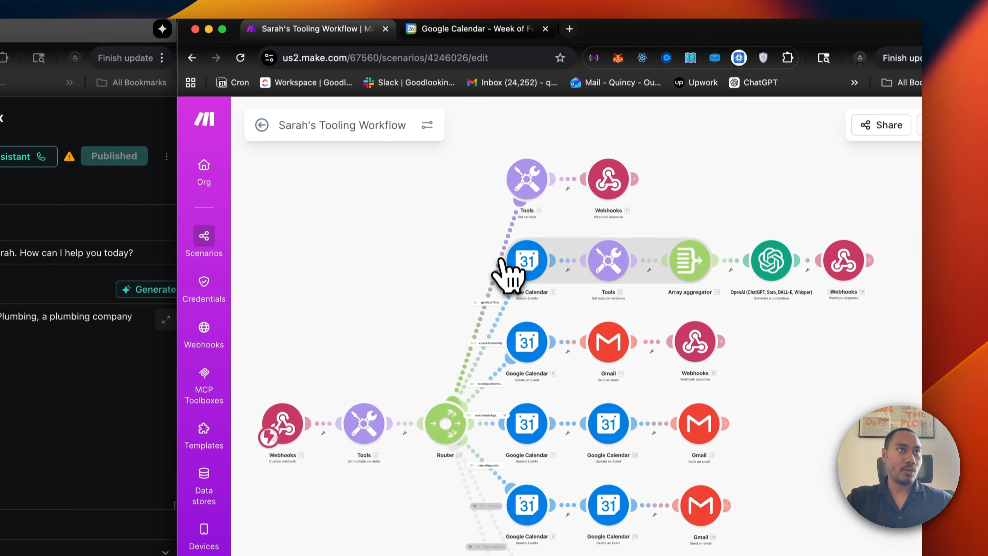
pyautogui.click(479, 122)
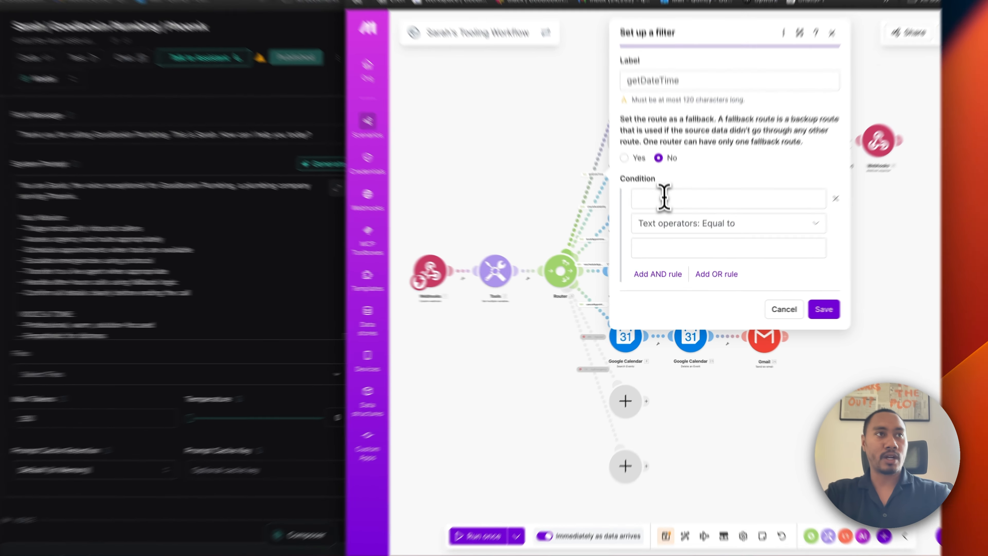
# Set the getDateTime filter to toolCalls[] function.name equal to getDateTime and save it.
pyautogui.click(679, 244)
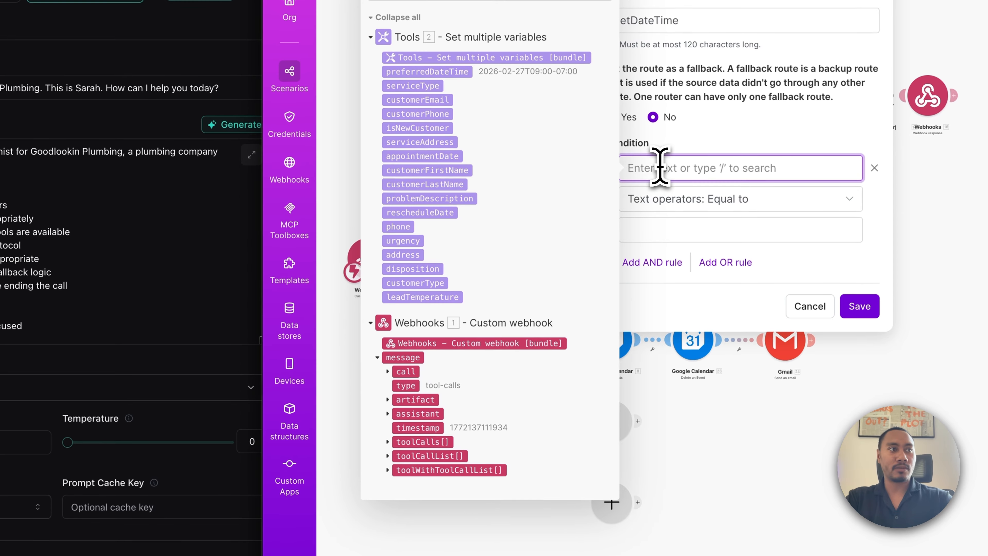
pyautogui.click(409, 442)
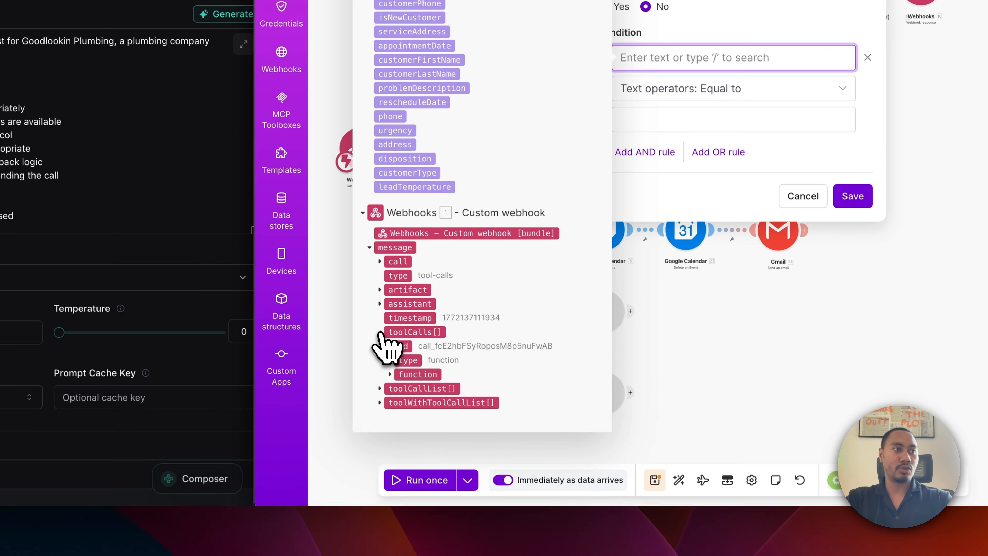
pyautogui.click(390, 374)
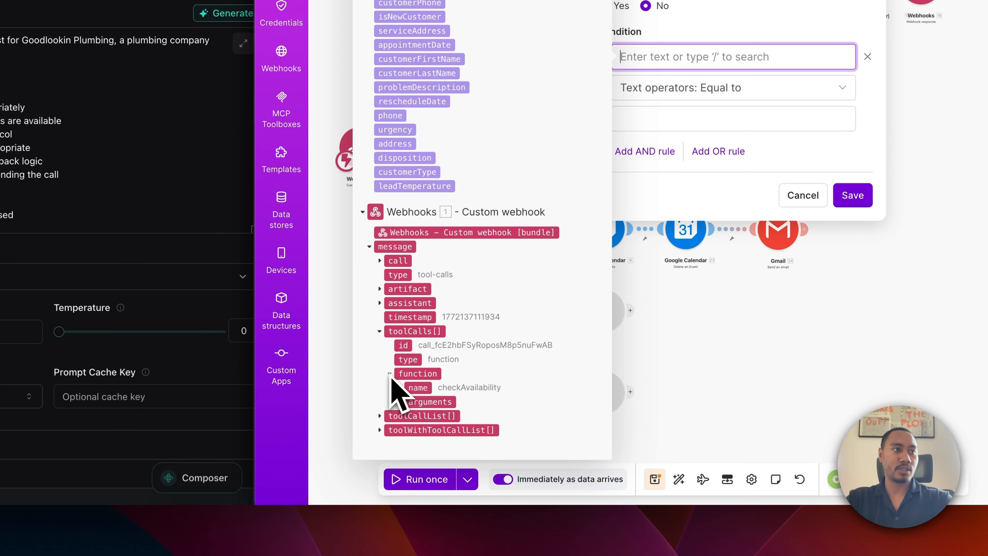
pyautogui.click(427, 393)
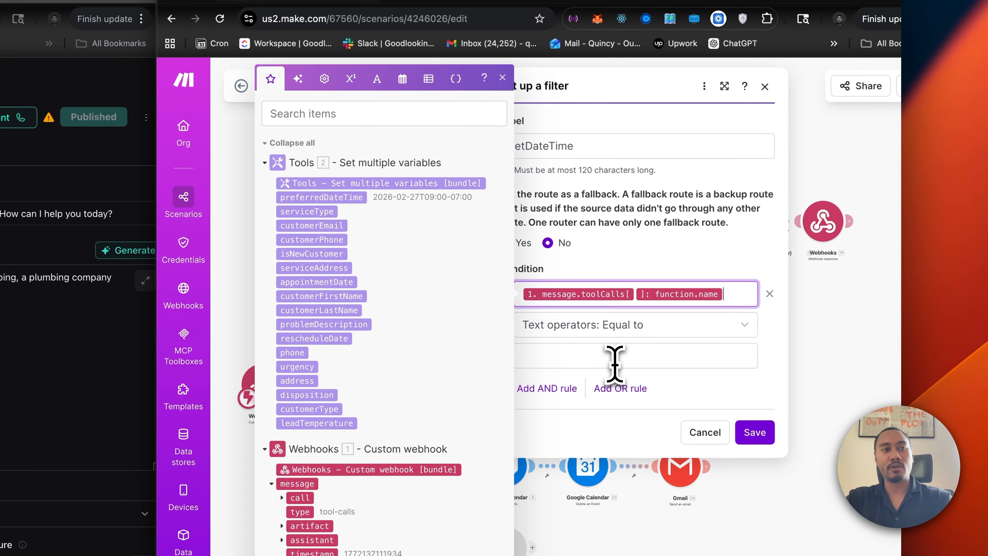
pyautogui.click(614, 363)
pyautogui.doubleClick(566, 149)
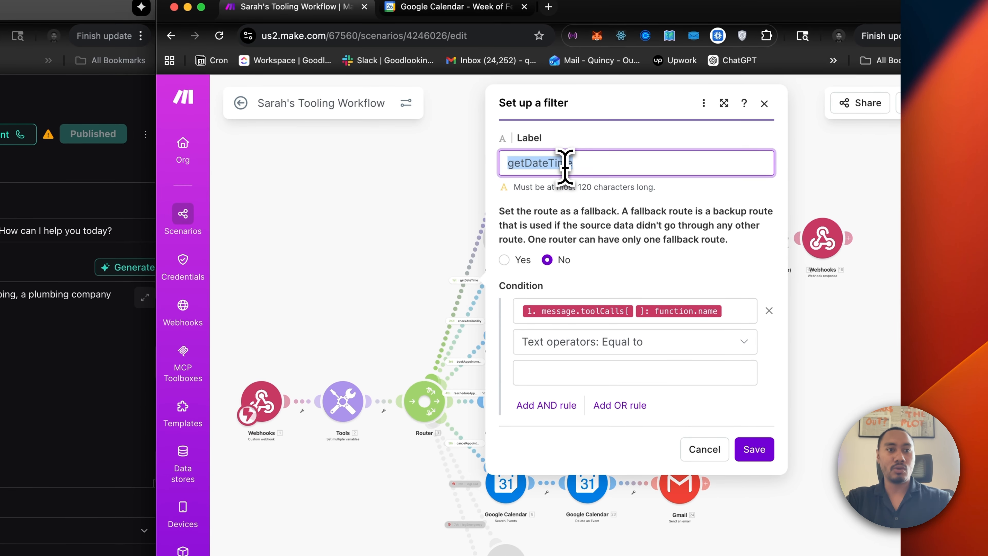
pyautogui.write('getDateTime')
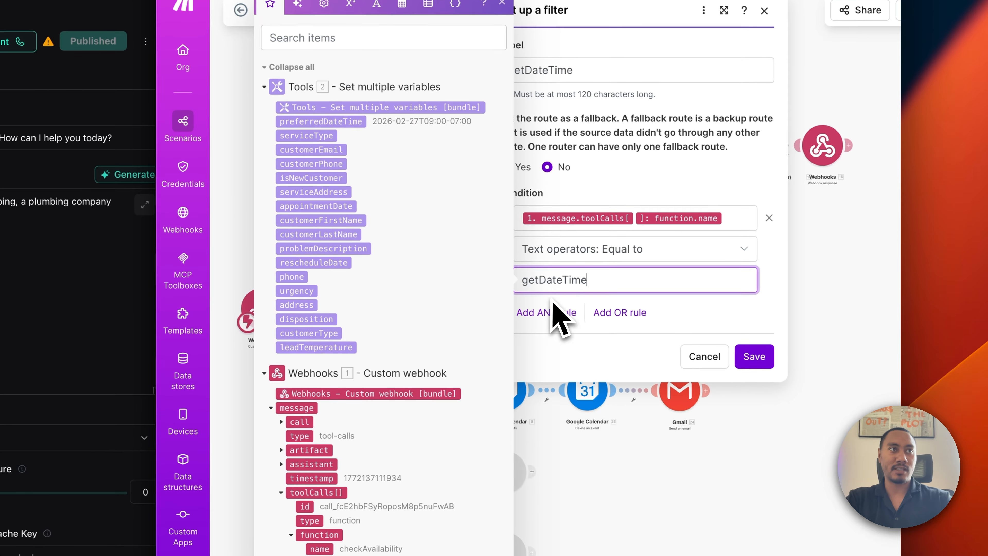
pyautogui.click(523, 218)
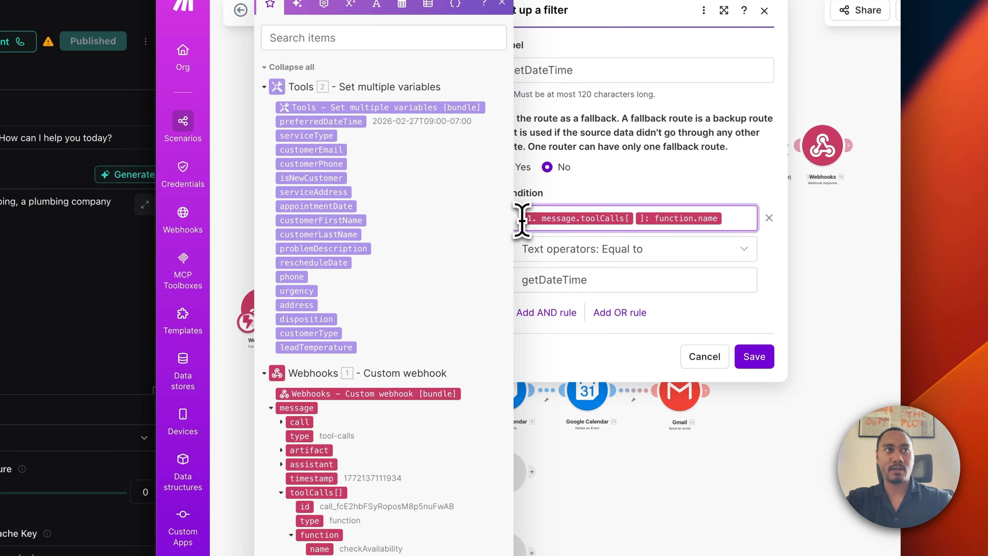
pyautogui.click(764, 353)
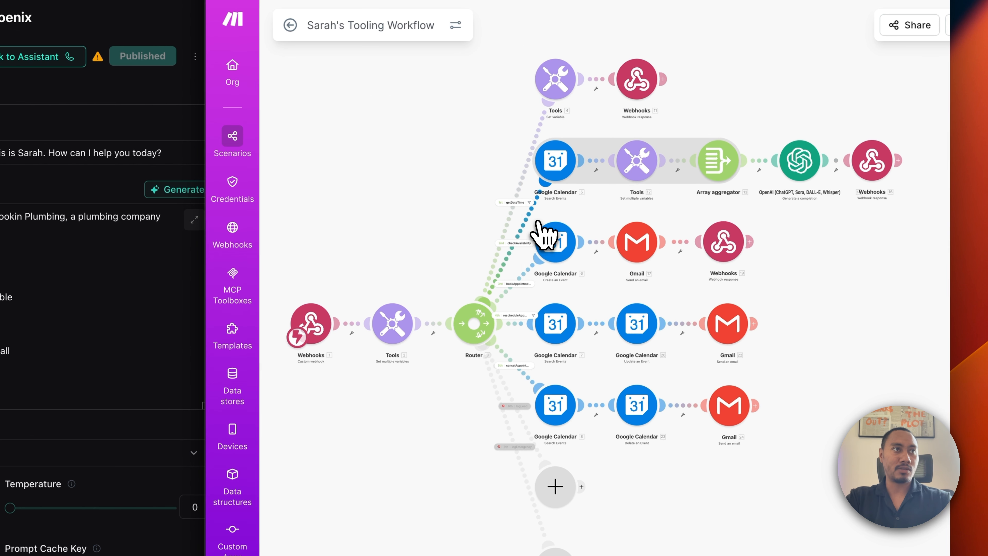
# Set the checkAvailability filter to toolCalls[] function.name equal to checkAvailability and save it.
pyautogui.click(536, 222)
pyautogui.click(586, 275)
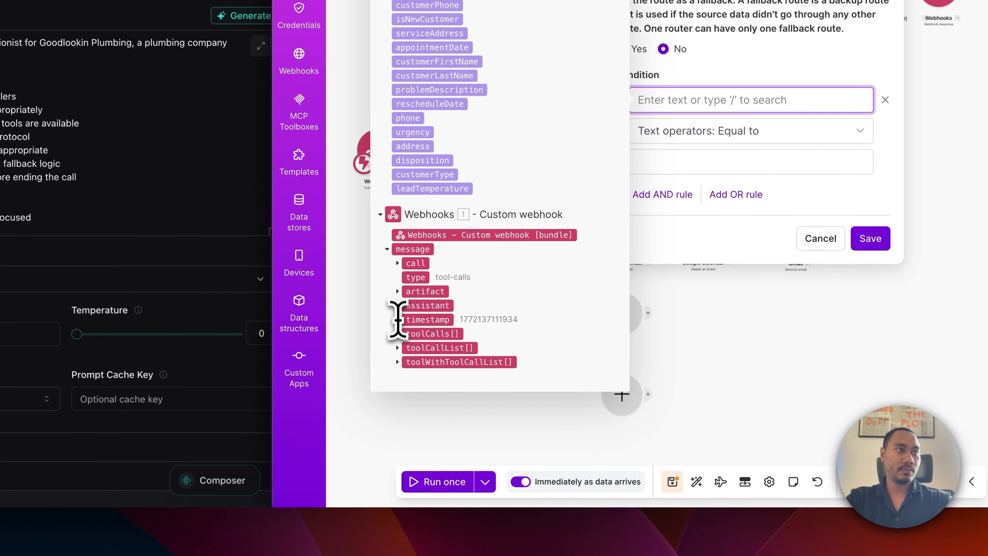
pyautogui.click(398, 333)
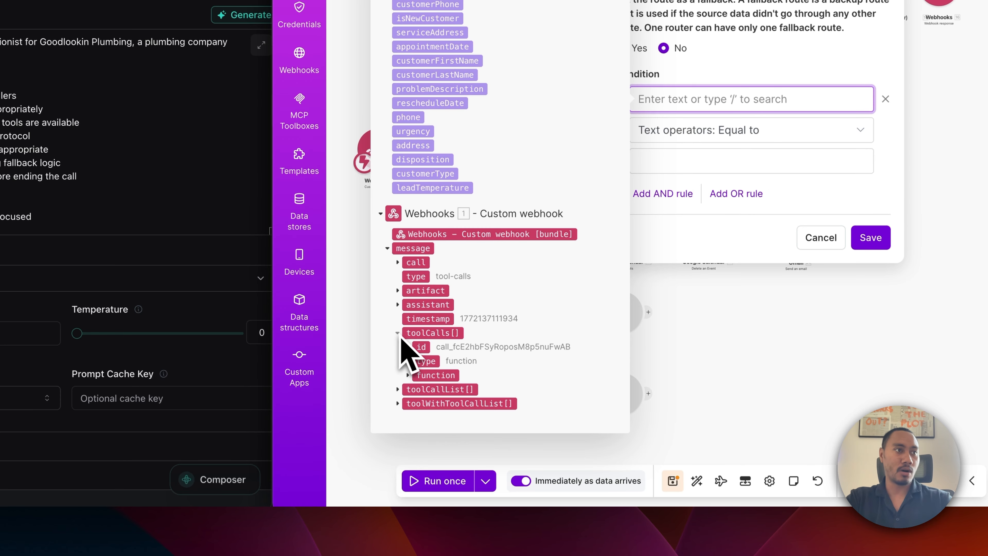
pyautogui.click(407, 375)
pyautogui.click(435, 392)
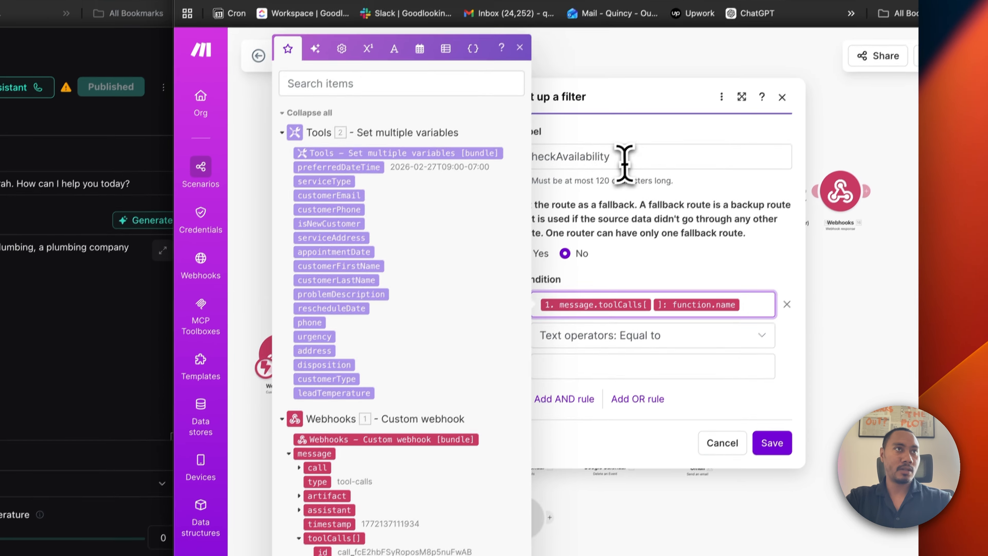
pyautogui.moveTo(678, 48); pyautogui.dragTo(500, 44)
pyautogui.press('super+c')
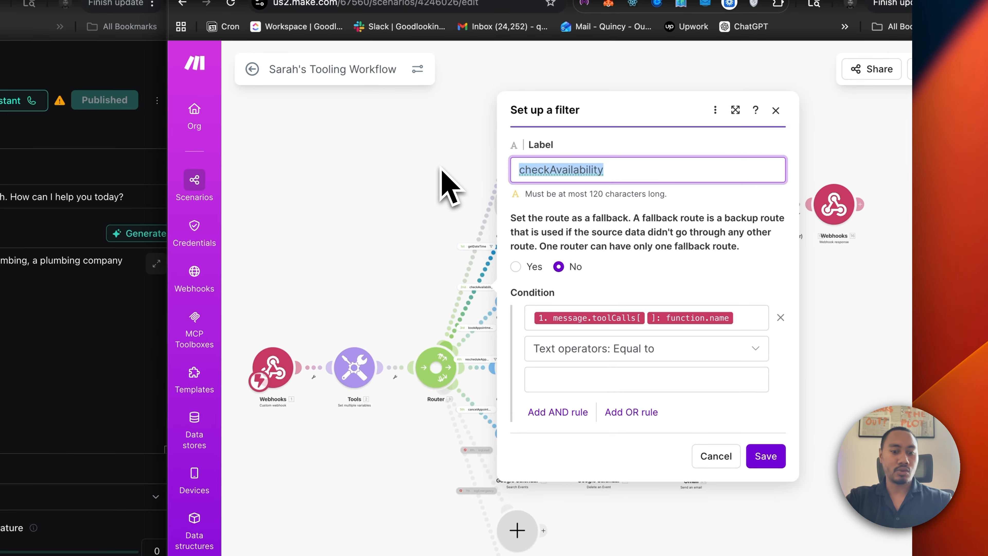
pyautogui.click(536, 375)
pyautogui.press('super+v')
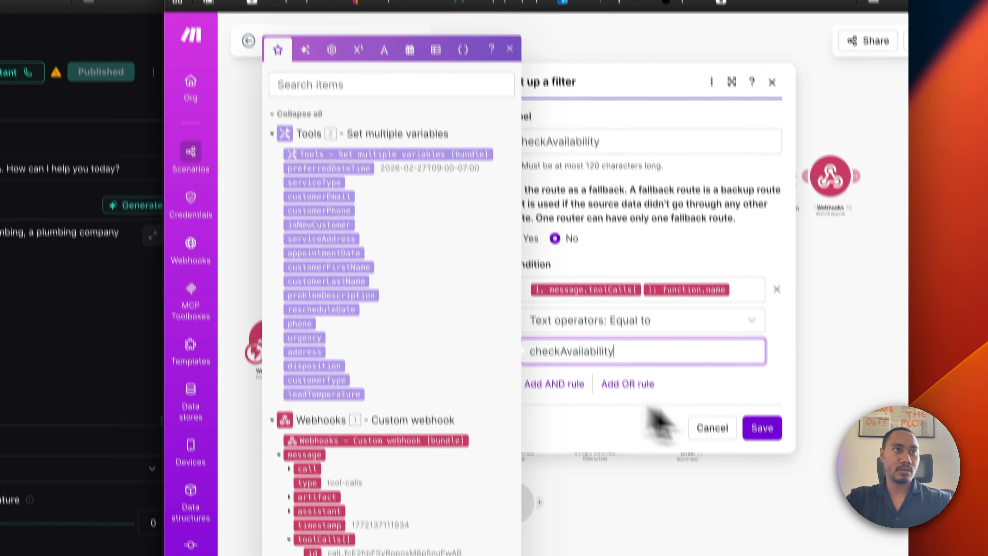
pyautogui.click(765, 456)
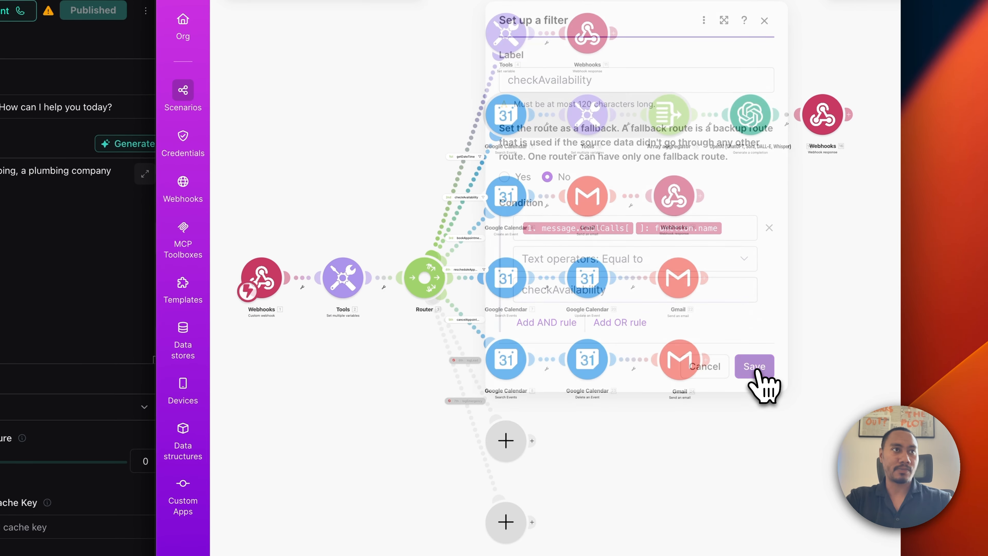
# Set the bookAppointment filter to function.name equal to bookAppointment, and resave the rescheduleAppointment filter.
pyautogui.click(475, 230)
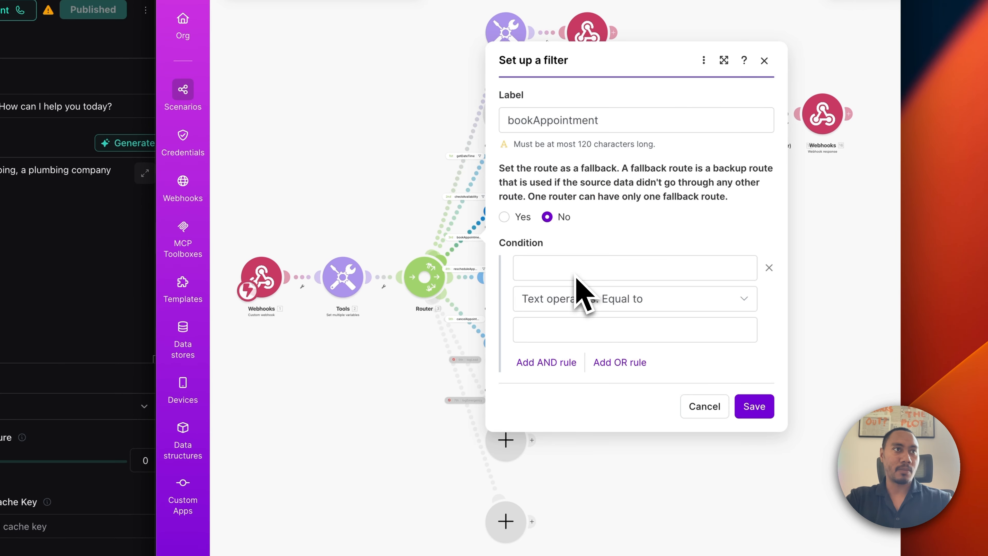
pyautogui.moveTo(603, 125); pyautogui.dragTo(492, 129)
pyautogui.press('super+c')
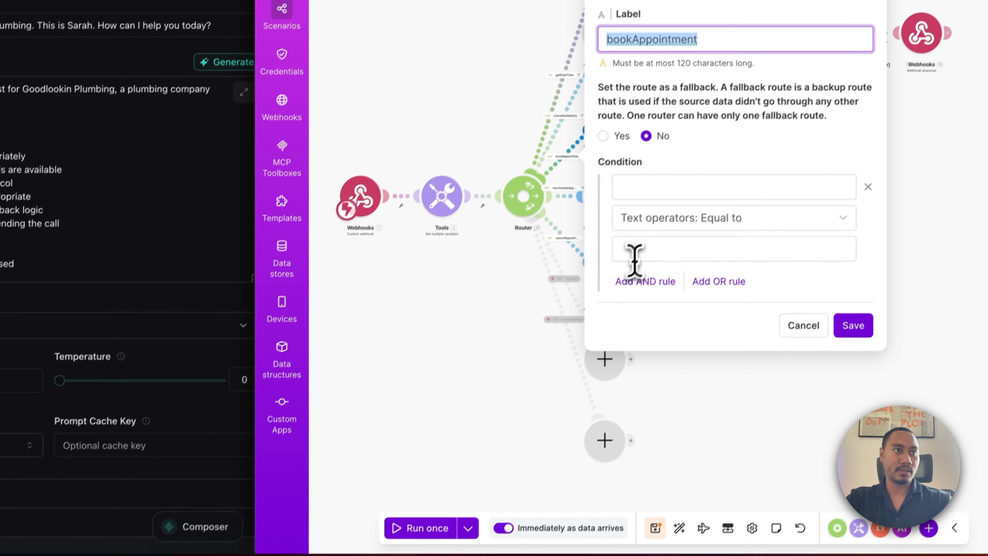
pyautogui.click(561, 369)
pyautogui.press('super+v')
pyautogui.click(548, 305)
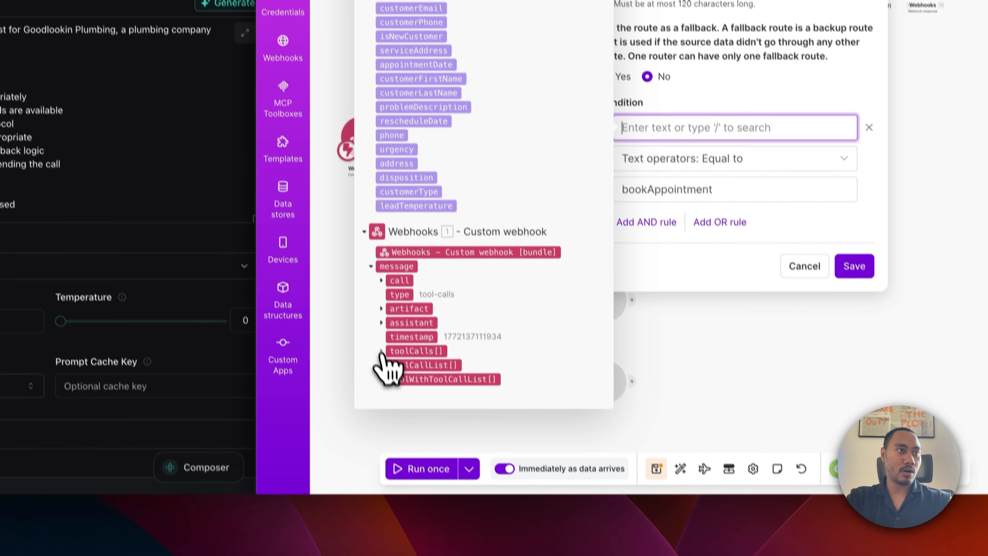
pyautogui.click(413, 394)
pyautogui.click(409, 406)
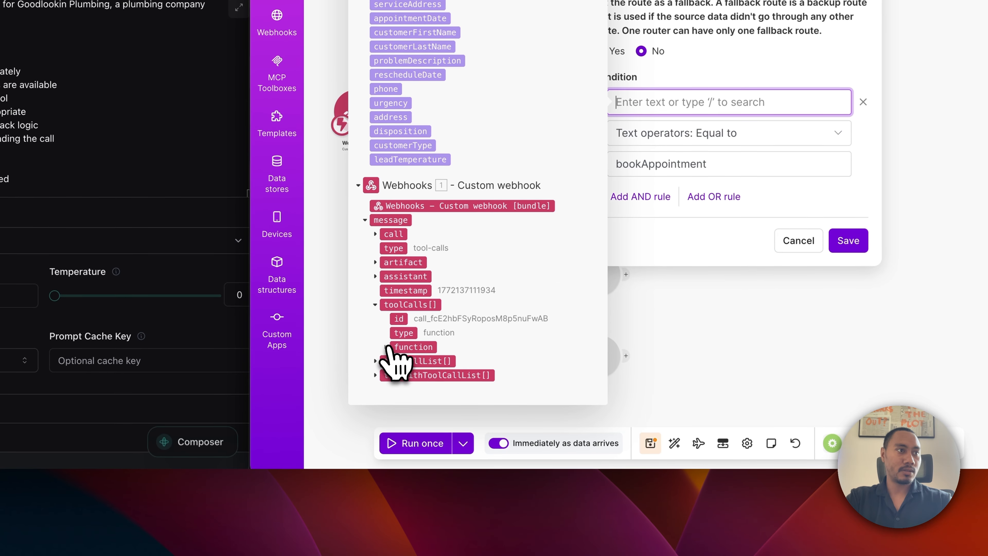
pyautogui.moveTo(413, 352); pyautogui.dragTo(720, 102)
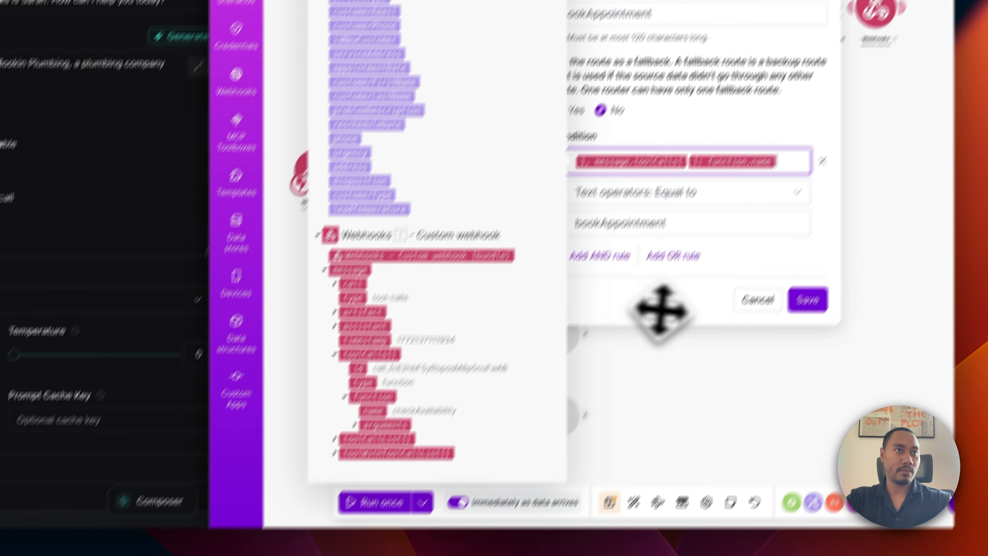
pyautogui.click(848, 240)
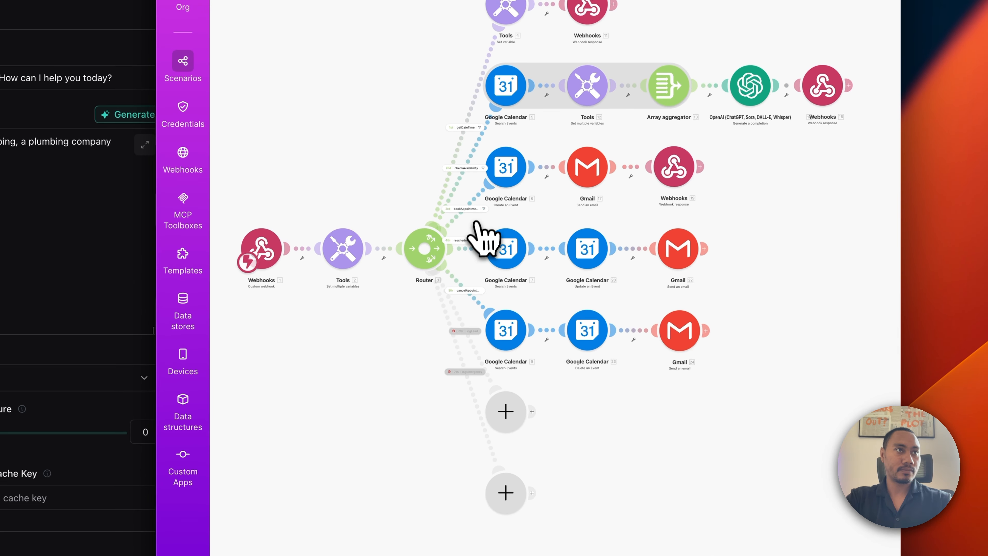
pyautogui.click(467, 250)
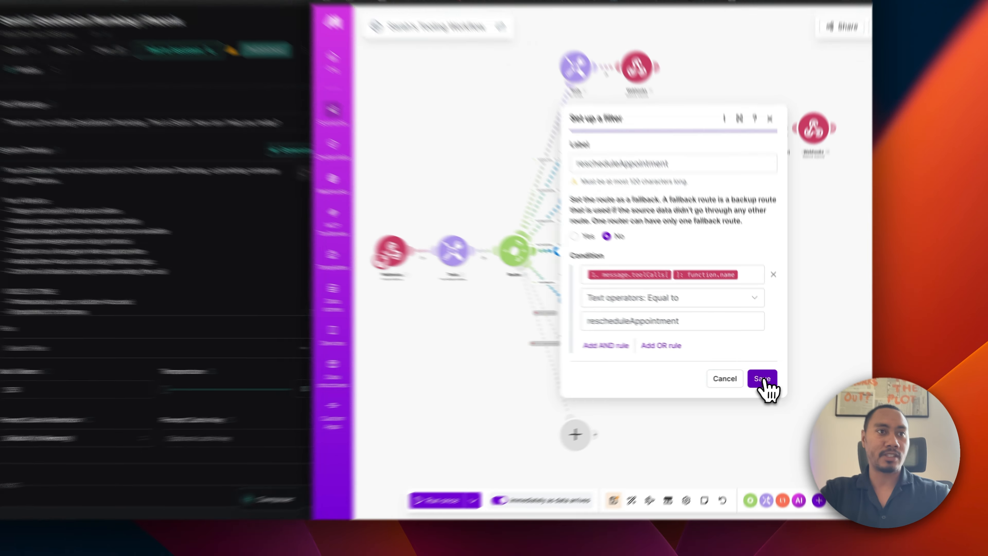
pyautogui.click(770, 374)
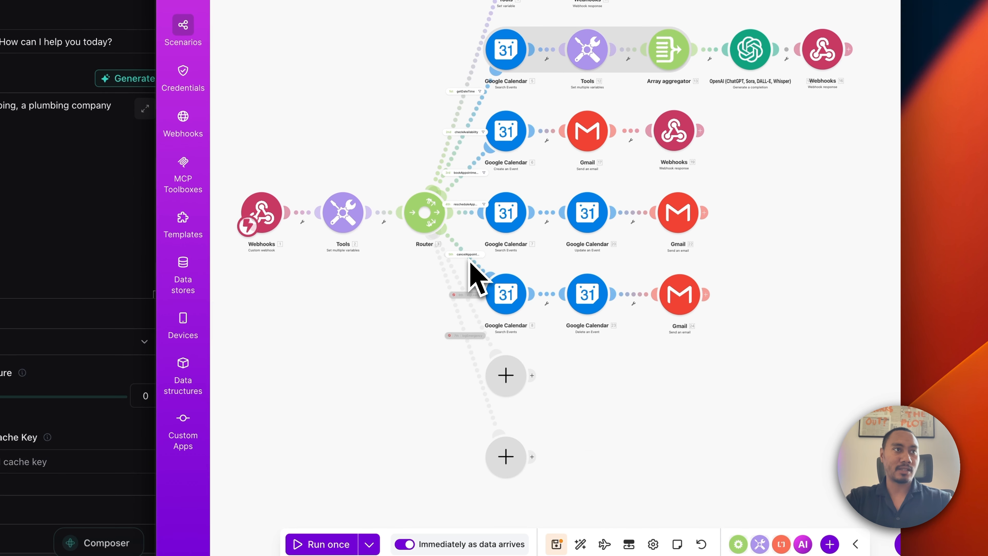
# Set the cancelAppointment filter to function.name equal to cancelAppointment and save the scenario.
pyautogui.click(472, 265)
pyautogui.click(545, 288)
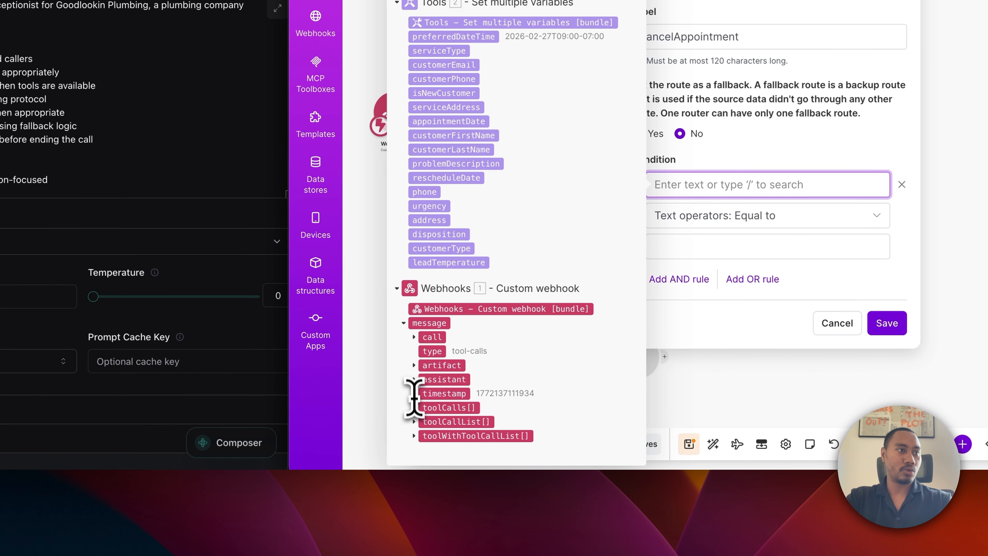
pyautogui.click(415, 407)
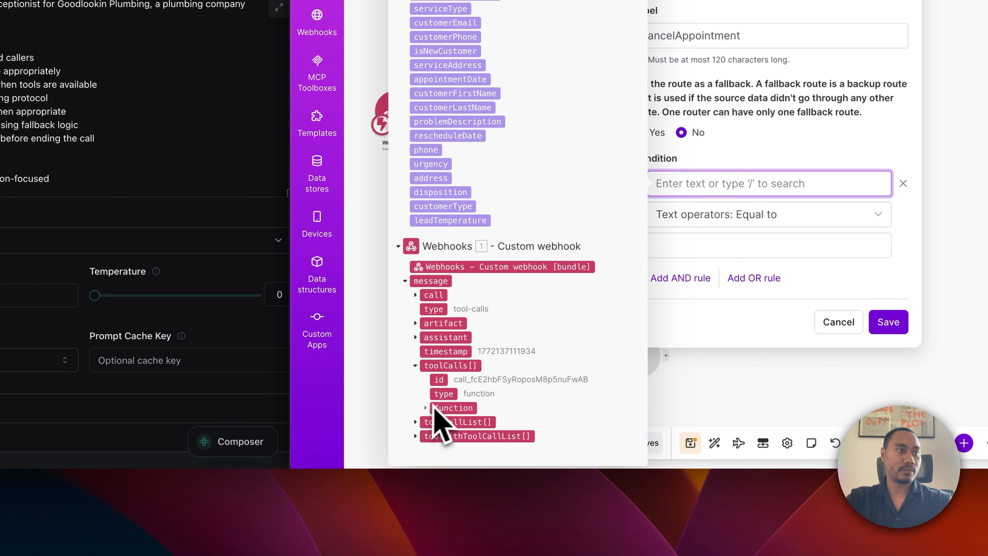
pyautogui.click(426, 408)
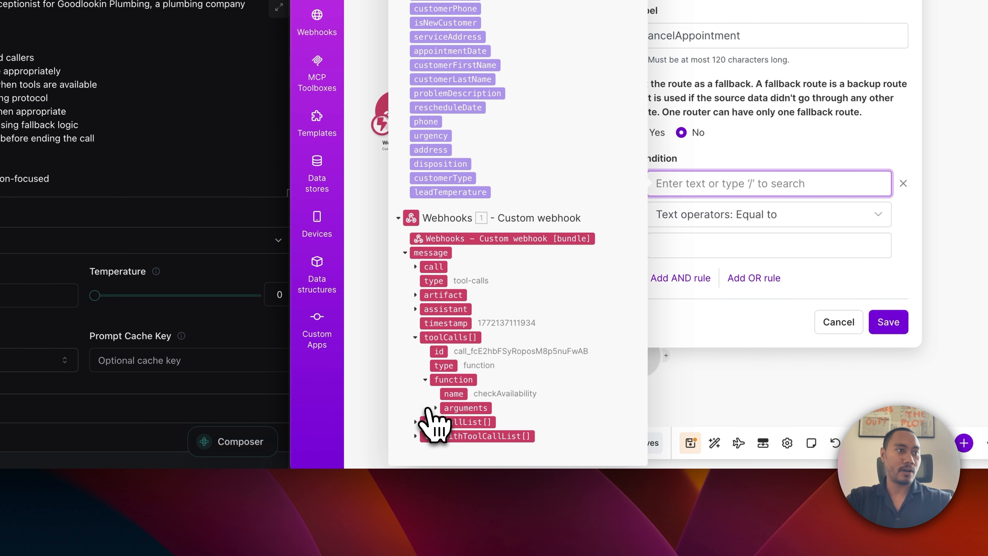
pyautogui.click(453, 394)
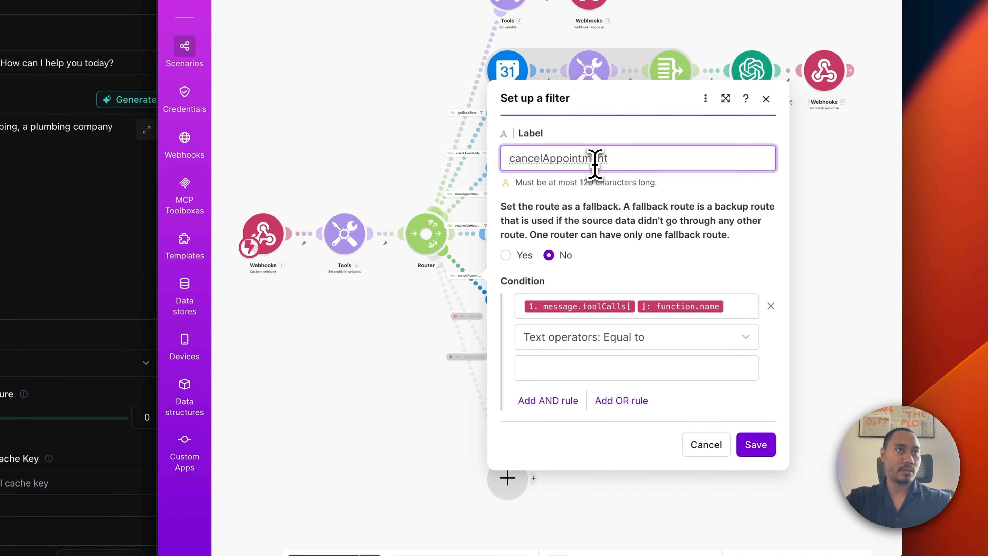
pyautogui.doubleClick(609, 145)
pyautogui.press('super+c')
pyautogui.click(588, 369)
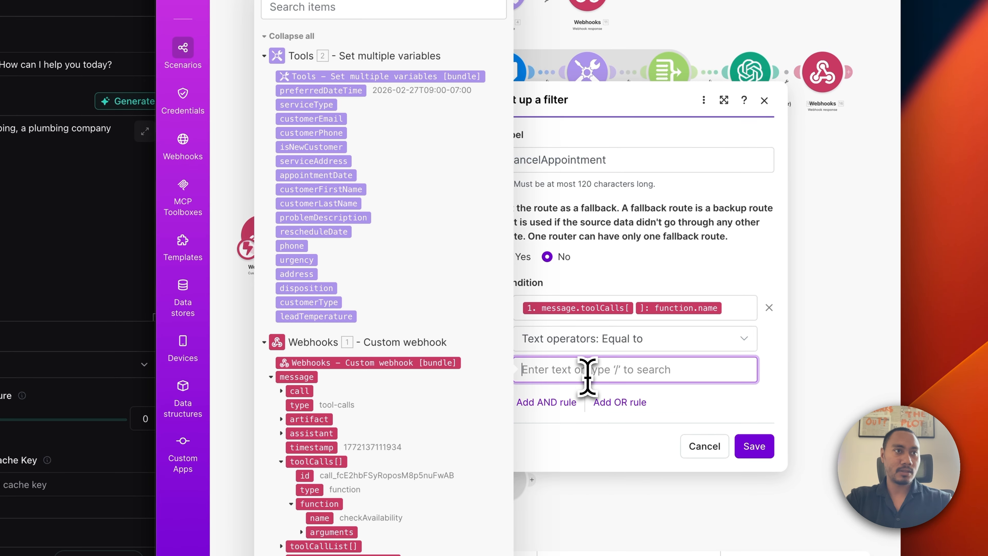
pyautogui.press('super+v')
pyautogui.click(754, 446)
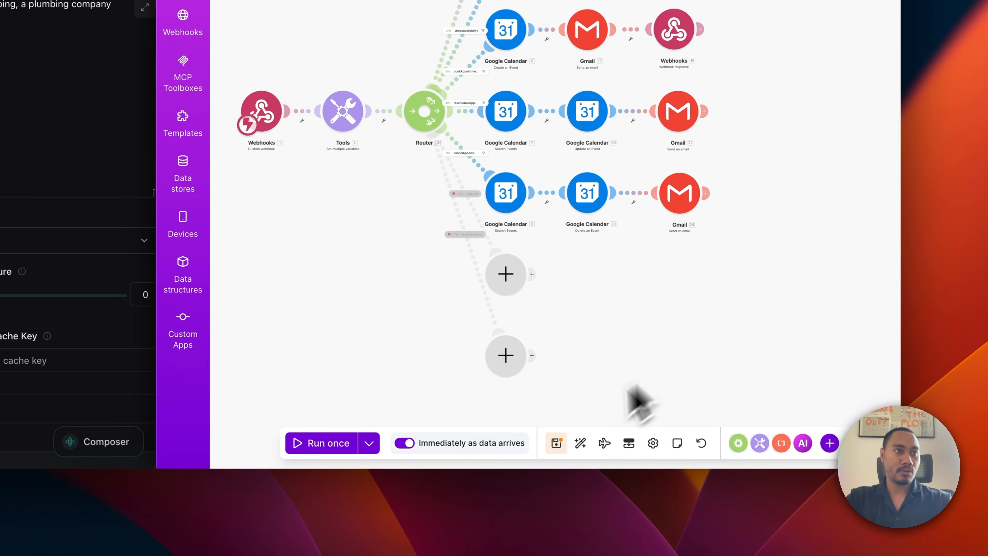
pyautogui.click(557, 444)
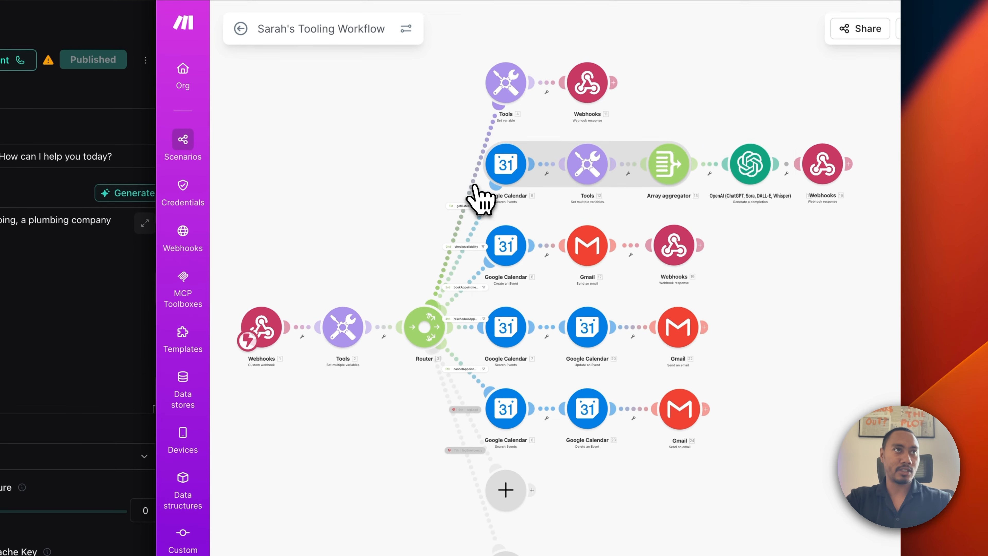
# Review all five route filters to confirm each matches its own function name.
pyautogui.click(467, 164)
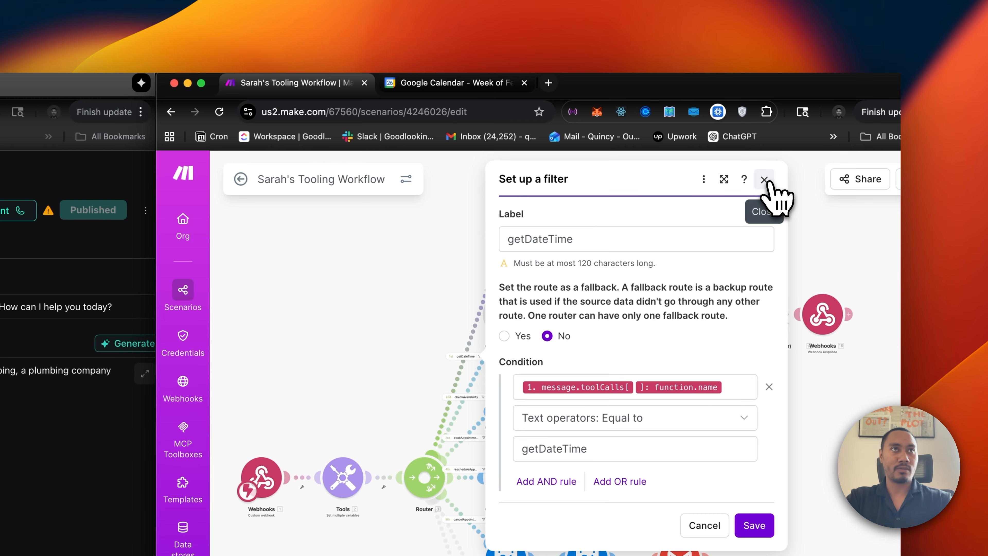
pyautogui.click(764, 180)
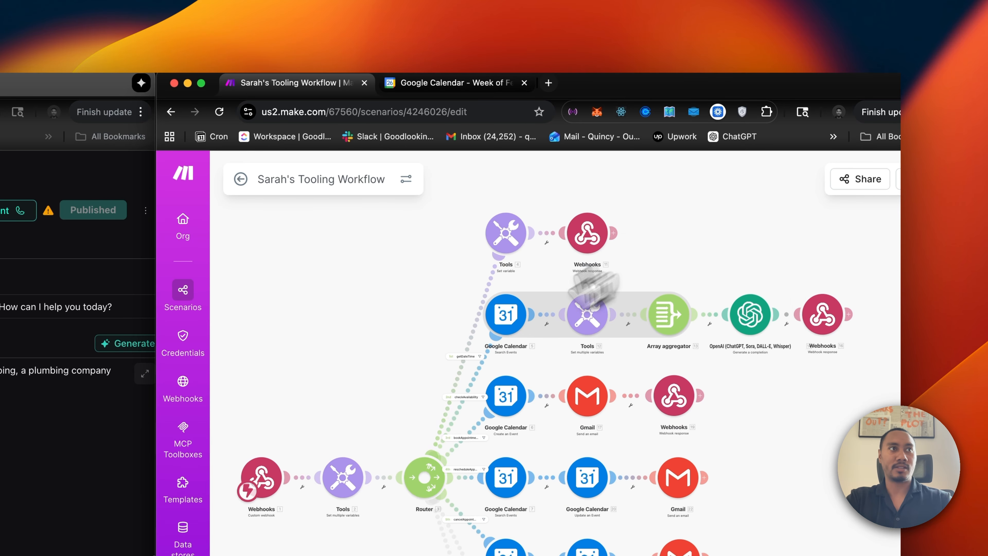
pyautogui.click(476, 387)
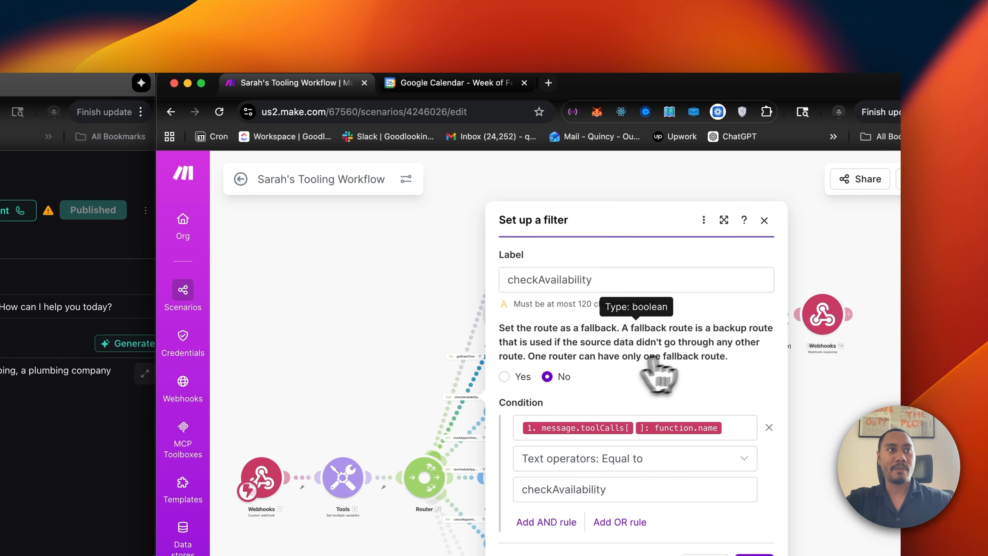
pyautogui.click(764, 221)
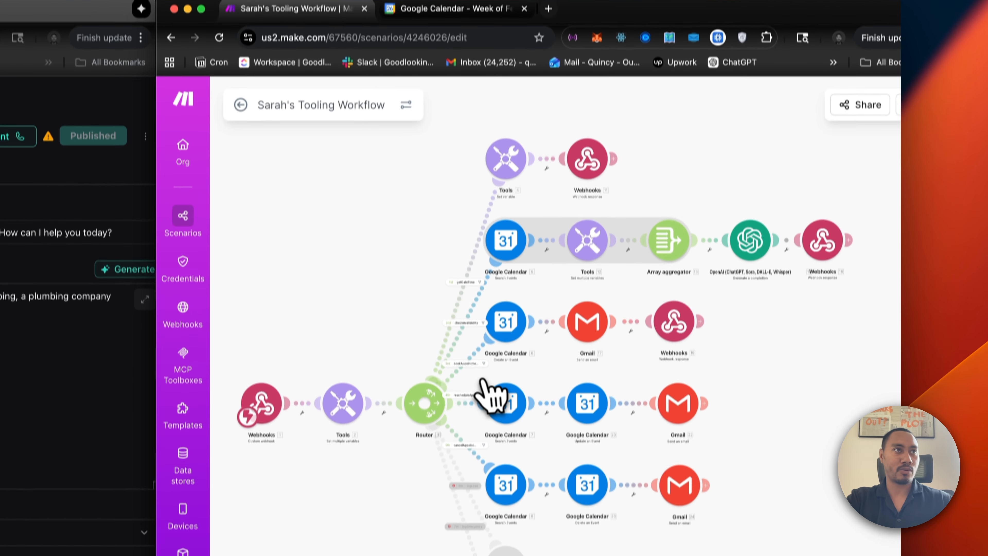
pyautogui.click(471, 439)
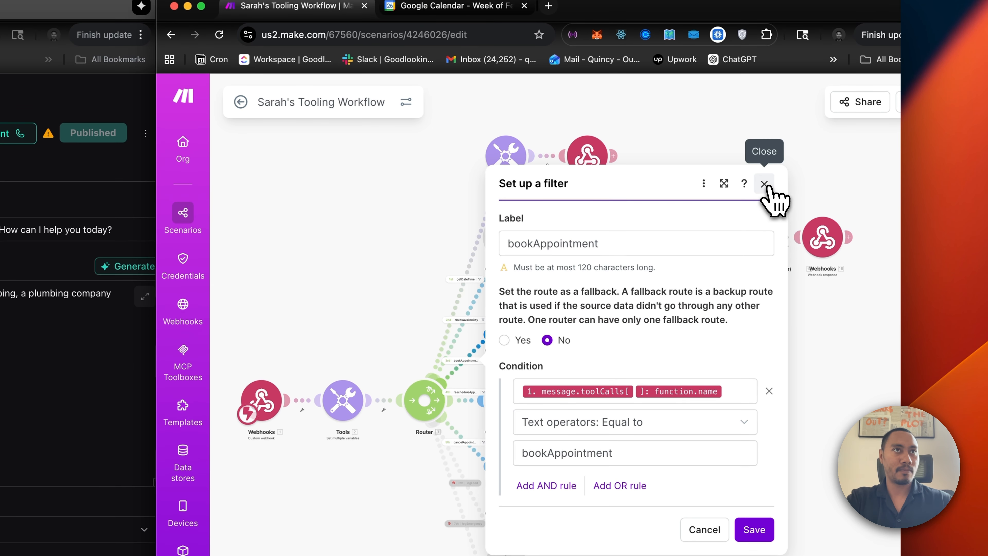
pyautogui.click(764, 163)
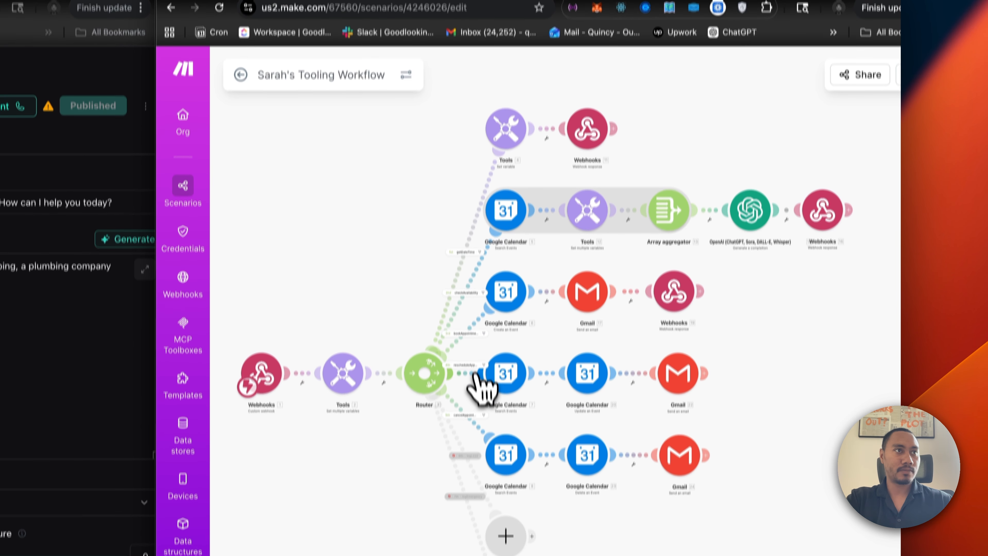
pyautogui.click(476, 376)
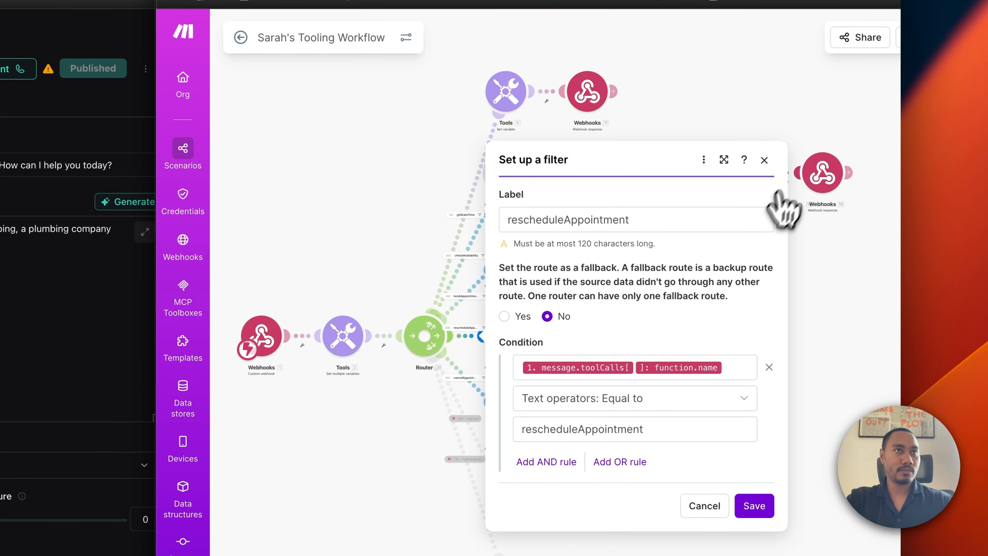
pyautogui.click(765, 161)
pyautogui.click(481, 383)
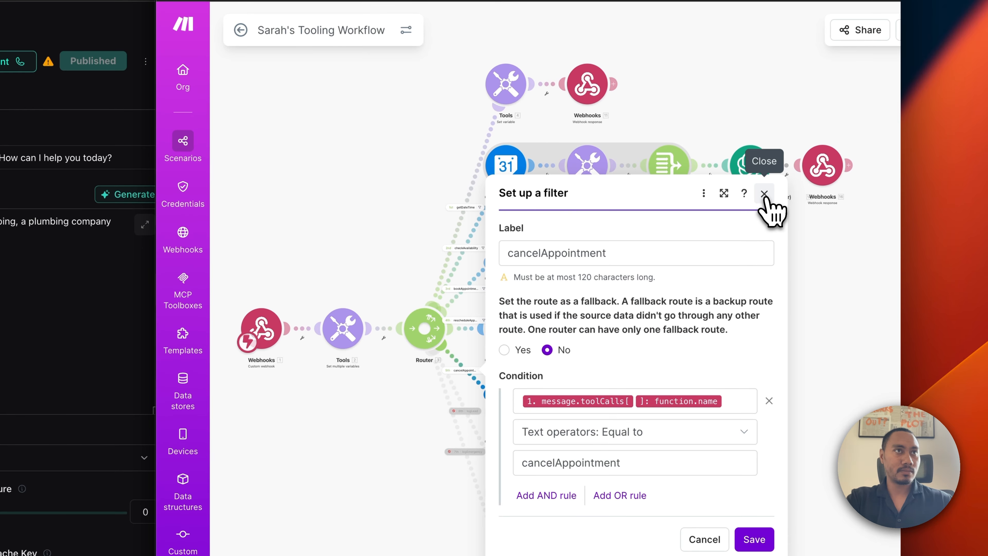
pyautogui.click(764, 193)
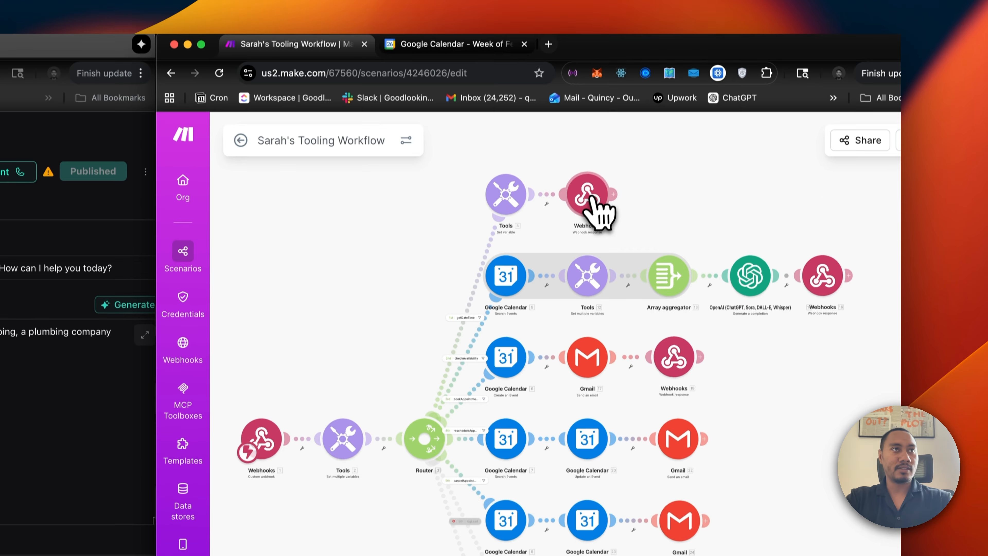
# Open and resave the three existing Webhook response modules, including Webhooks 16 and the booking response.
pyautogui.click(589, 86)
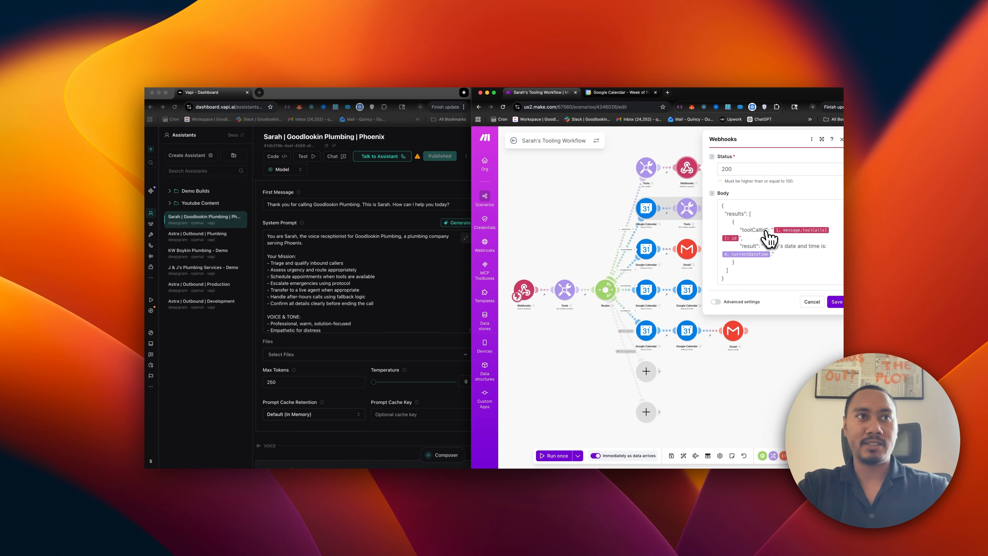
pyautogui.click(828, 301)
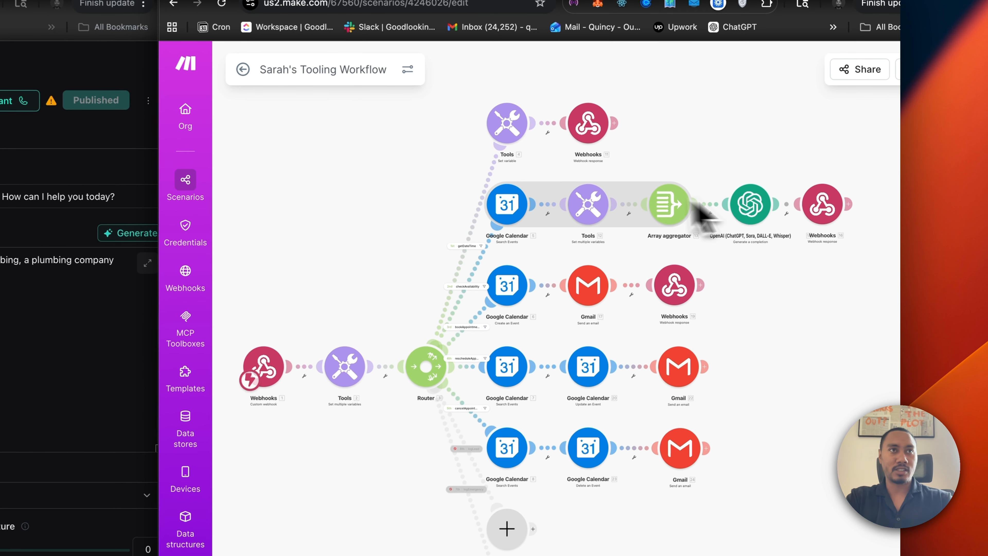
pyautogui.click(815, 214)
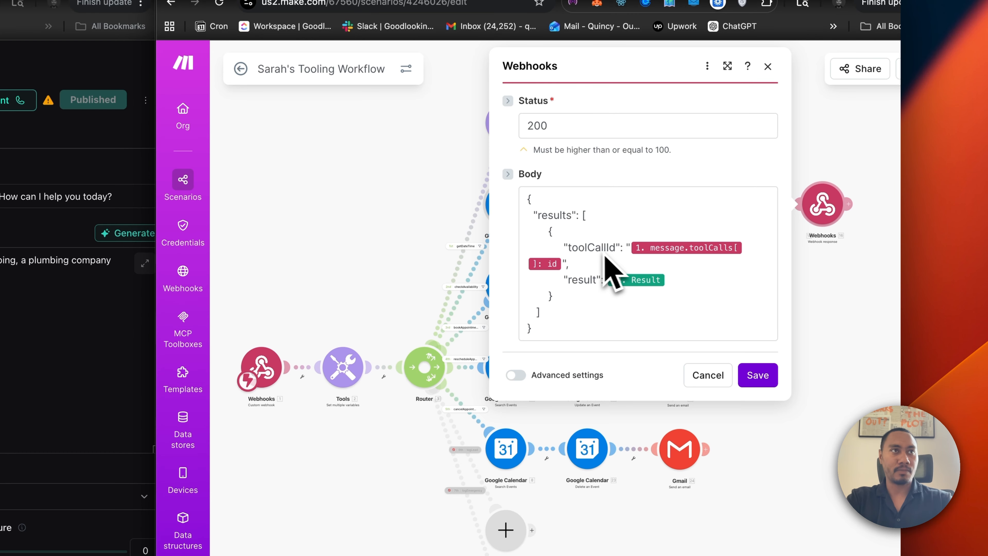
pyautogui.click(753, 378)
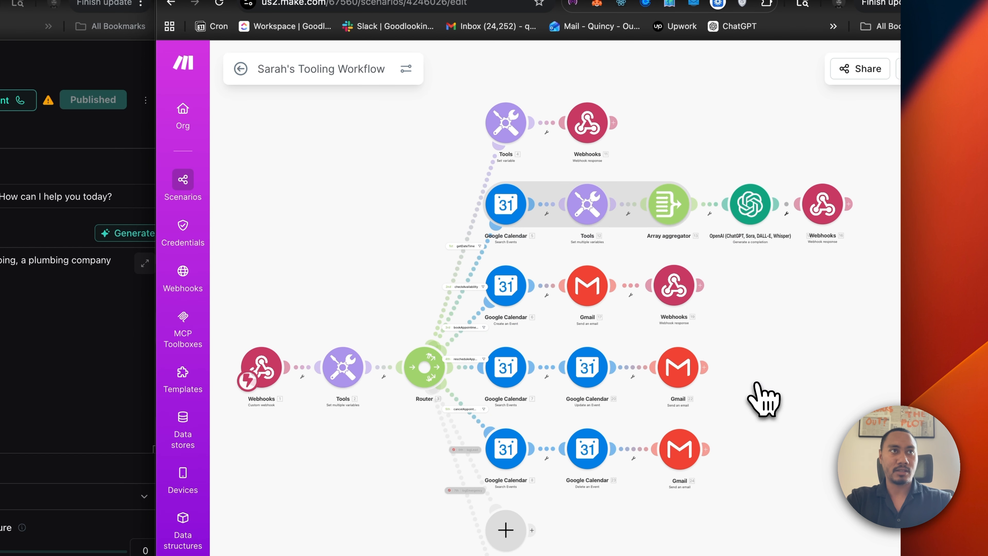
pyautogui.click(677, 288)
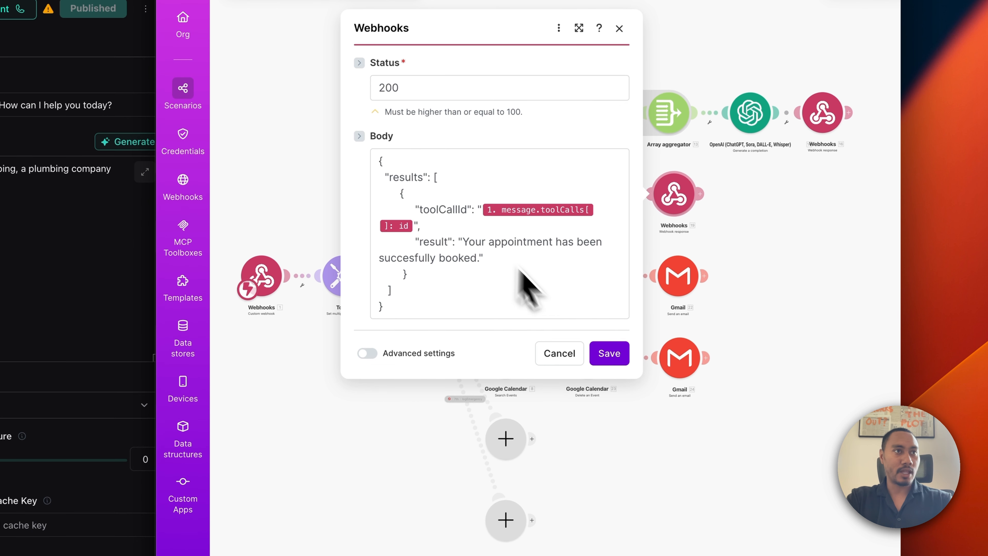
pyautogui.click(609, 352)
# Clone the booking webhook response after Gmail on the reschedule route and open its settings.
pyautogui.rightClick(670, 204)
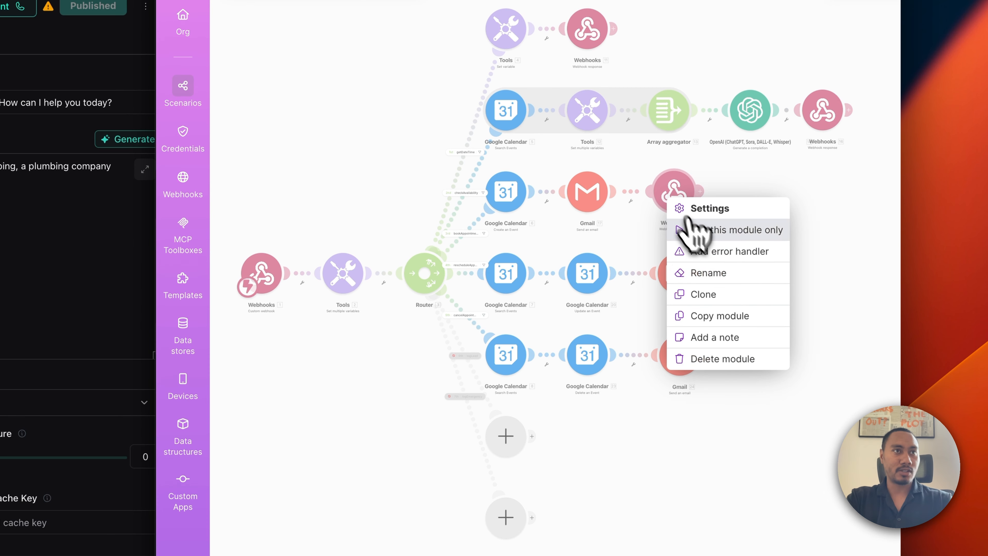
pyautogui.click(715, 296)
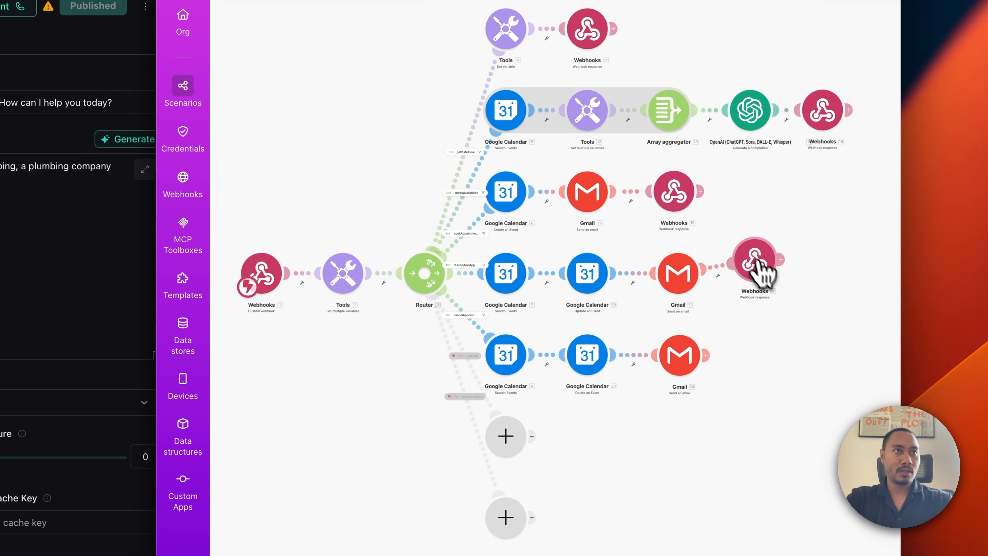
pyautogui.click(775, 290)
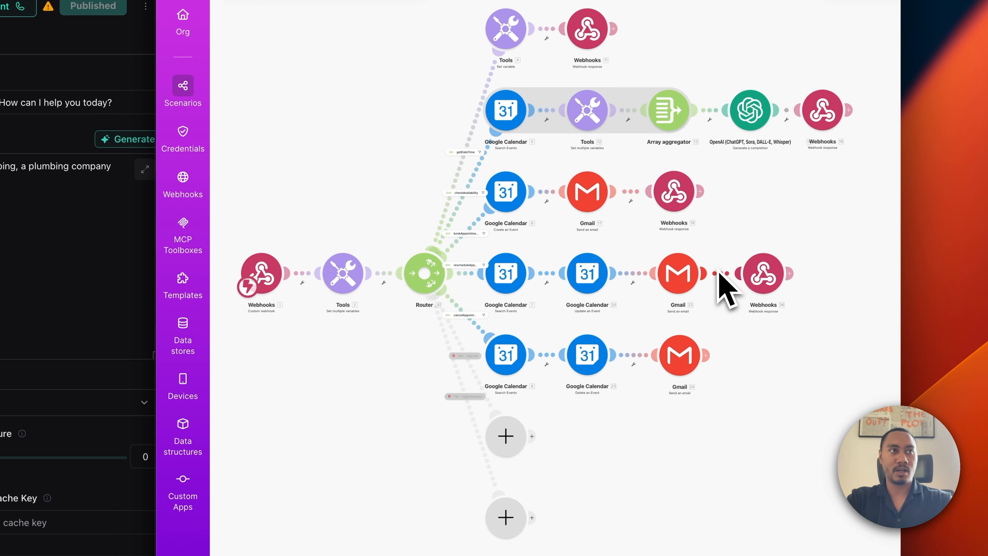
pyautogui.click(768, 279)
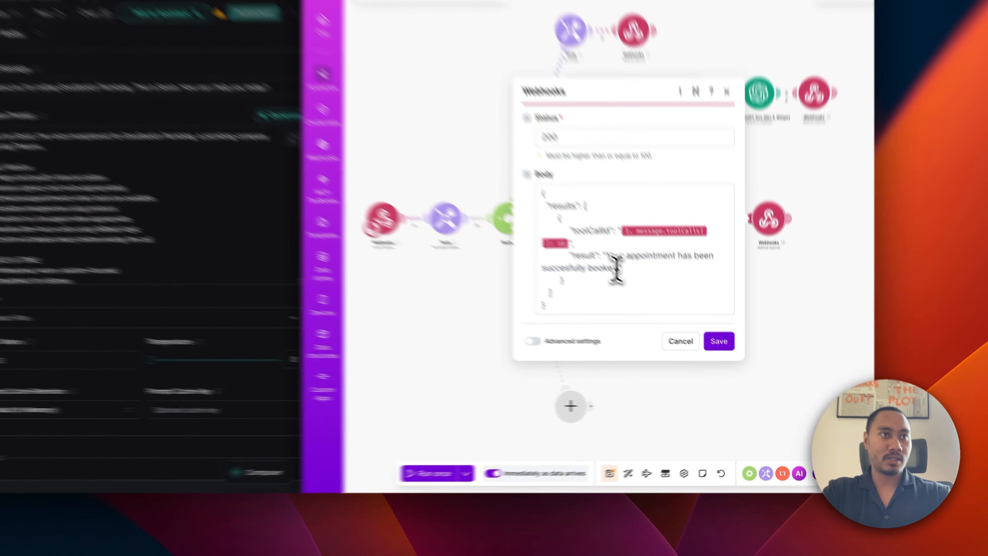
# Remove the word 'booked' from the reschedule response message and save it.
pyautogui.doubleClick(659, 321)
pyautogui.press('BackSpace')
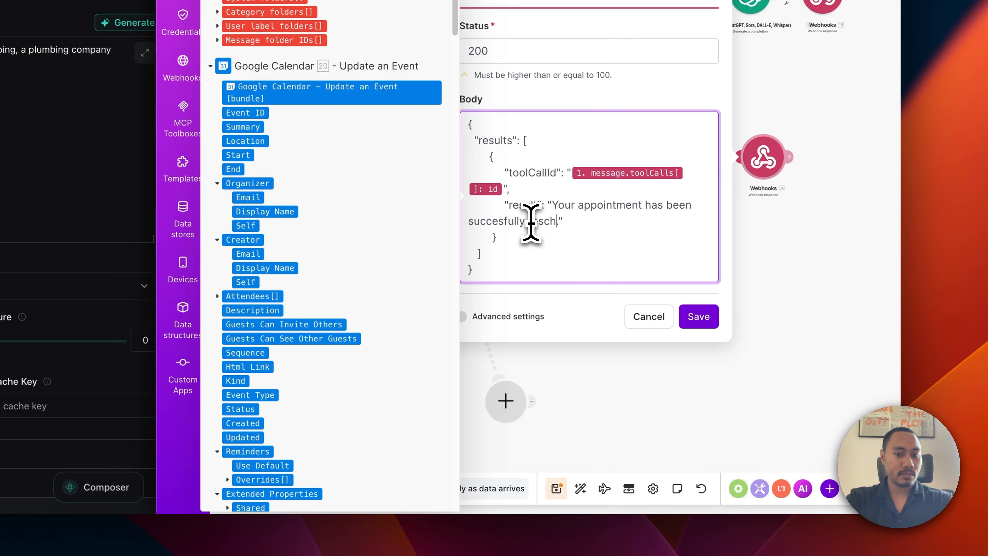
pyautogui.click(681, 312)
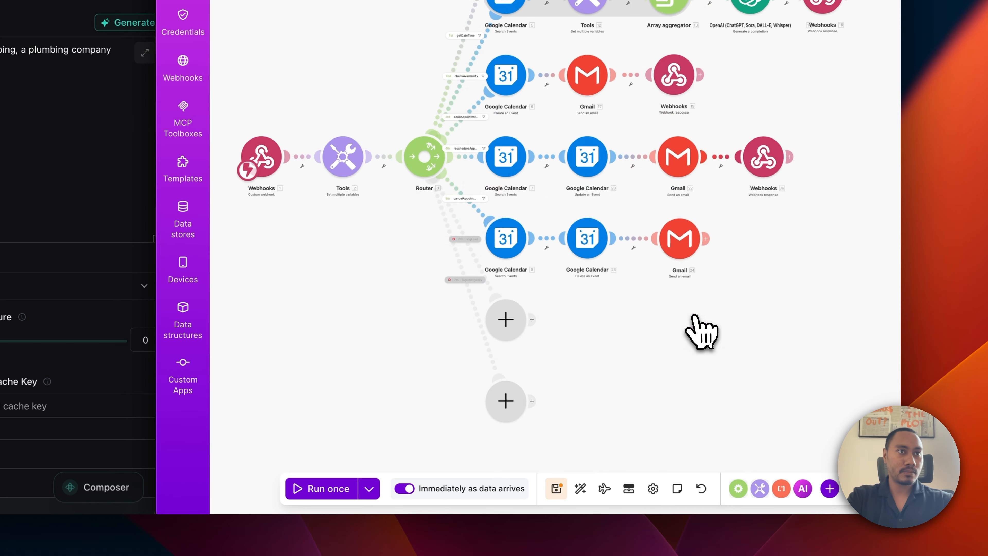
# Duplicate the reschedule webhook response and attach the copy after Gmail on the cancel route.
pyautogui.rightClick(761, 169)
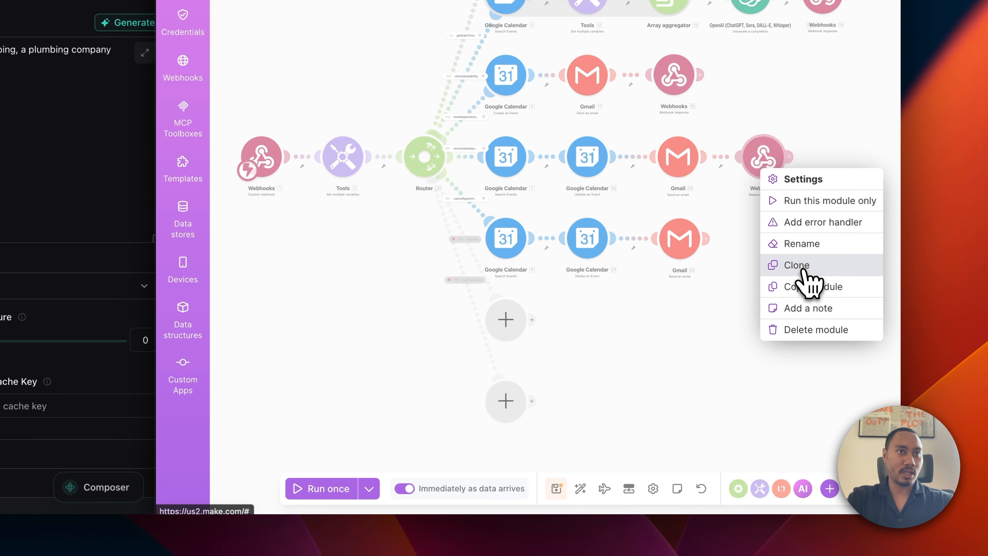
pyautogui.click(793, 265)
pyautogui.click(764, 262)
pyautogui.moveTo(772, 274); pyautogui.dragTo(783, 271)
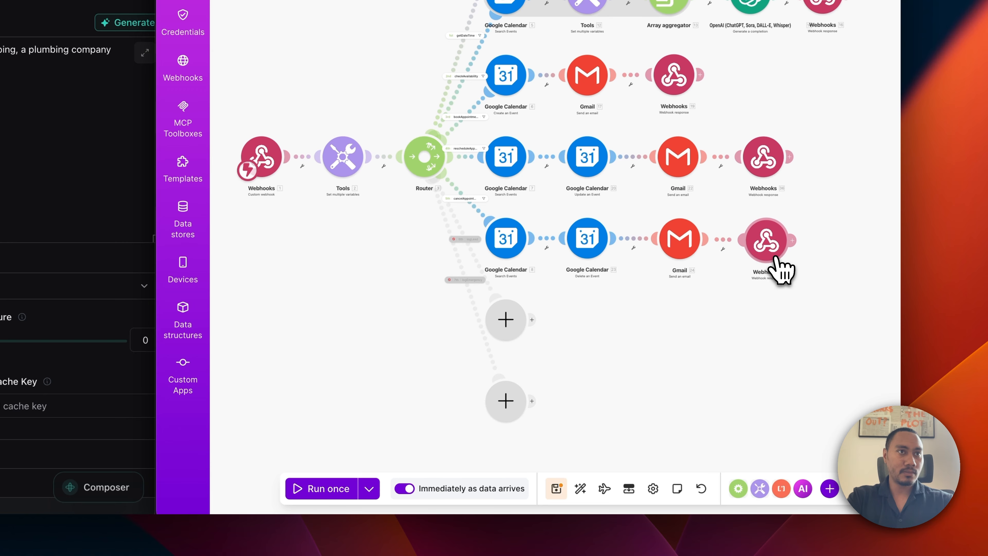
# Make the copy reply 'Your appointment has been succesfully cancelled' and save the scenario.
pyautogui.click(768, 243)
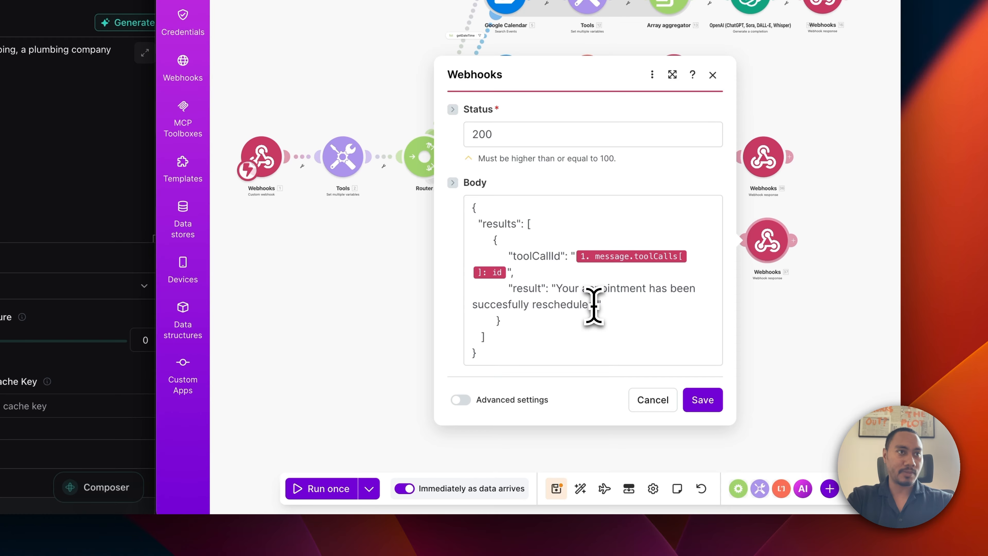
pyautogui.moveTo(595, 305); pyautogui.dragTo(545, 305)
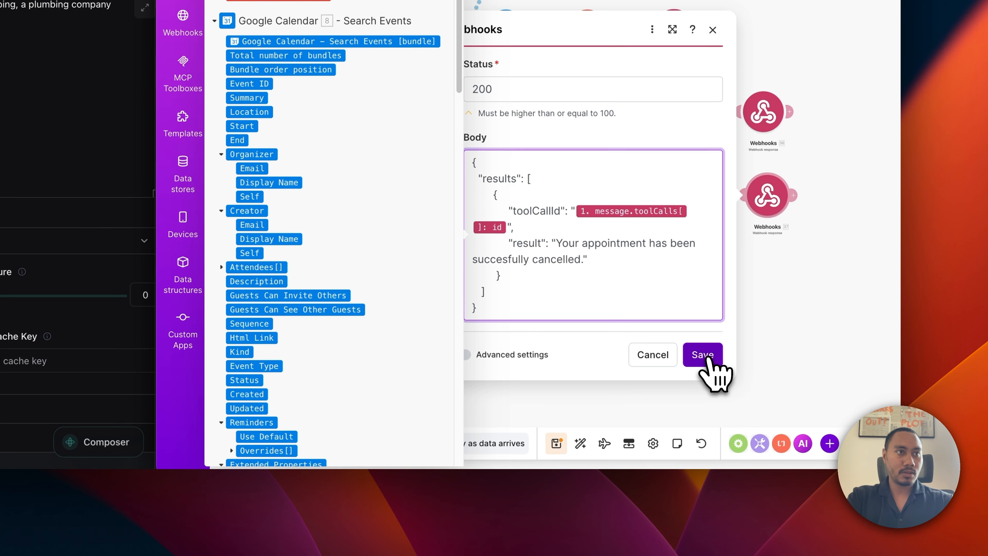
pyautogui.click(703, 401)
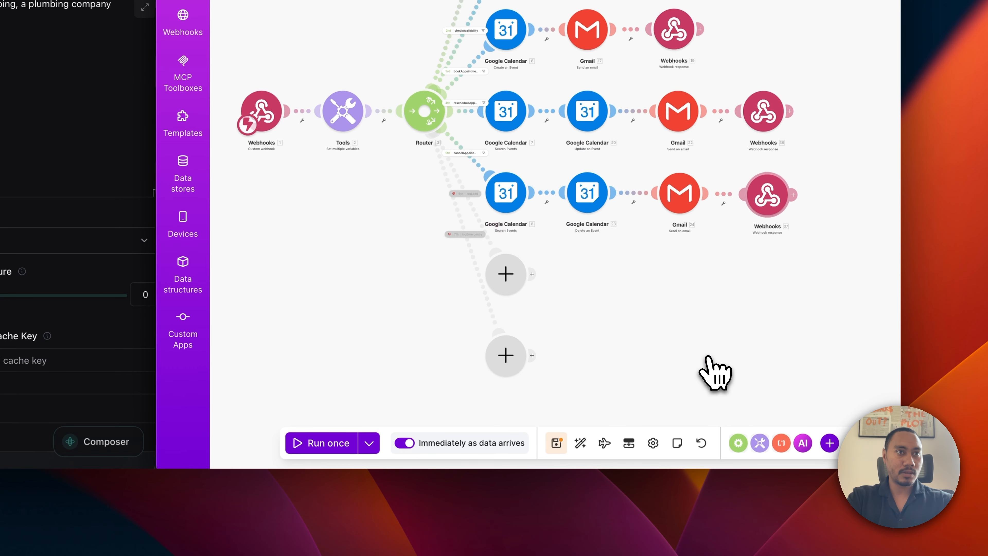
pyautogui.click(556, 443)
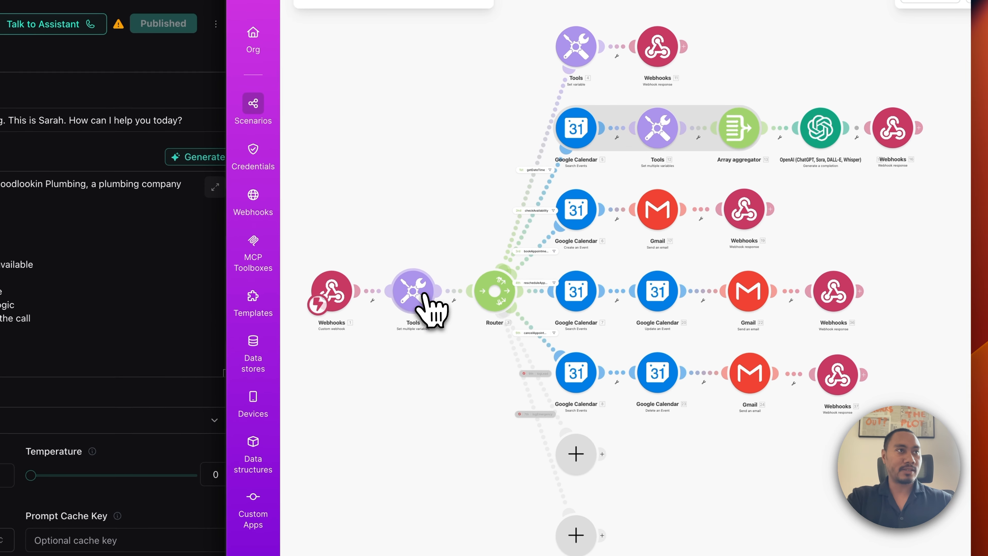
pyautogui.click(418, 296)
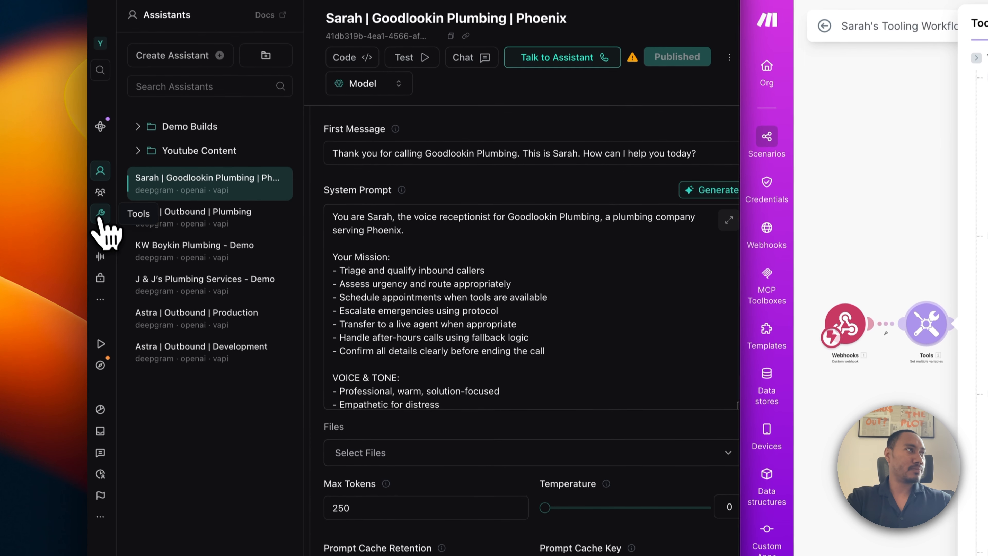
# Show the checkAvailability tool definition from Vapi's tools list.
pyautogui.click(100, 214)
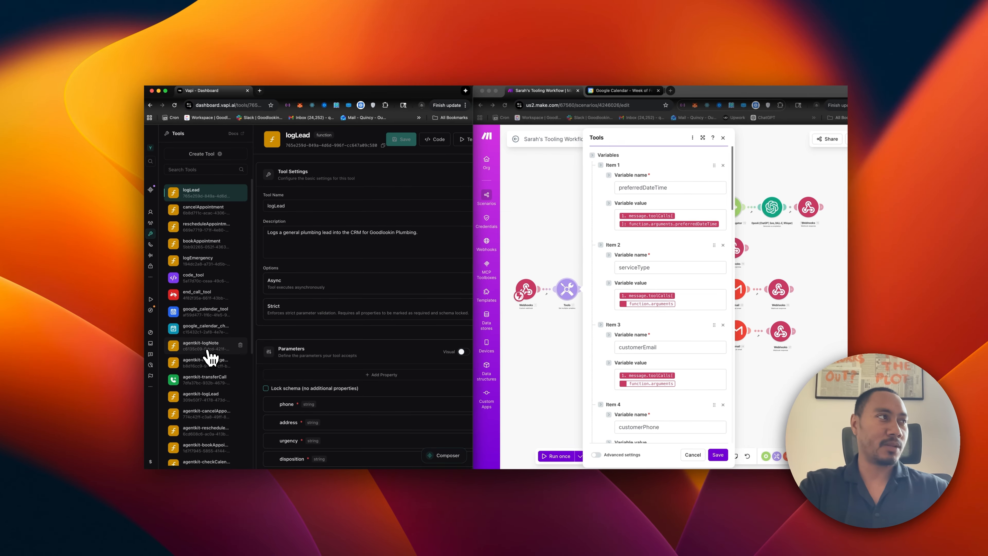
pyautogui.scroll(-5, 209, 366)
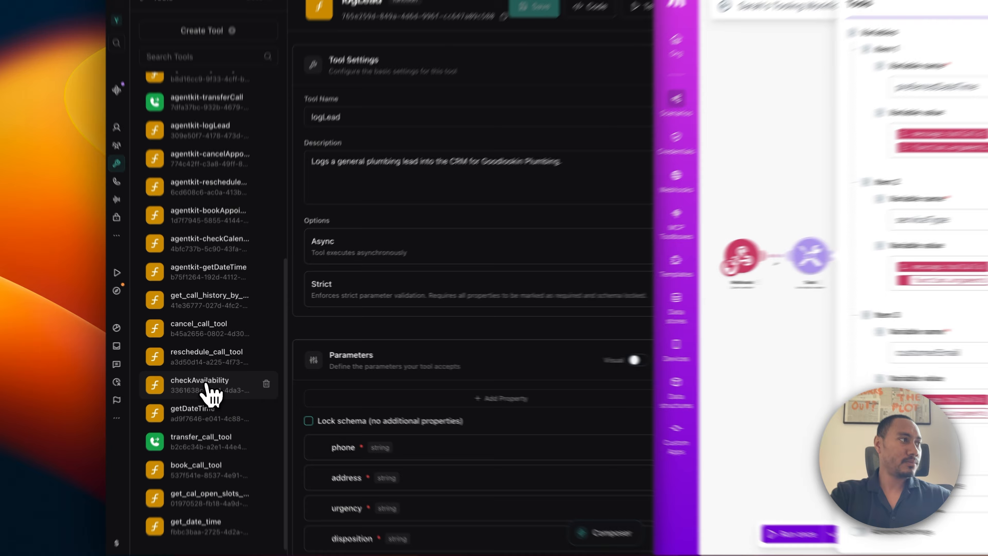
pyautogui.click(206, 368)
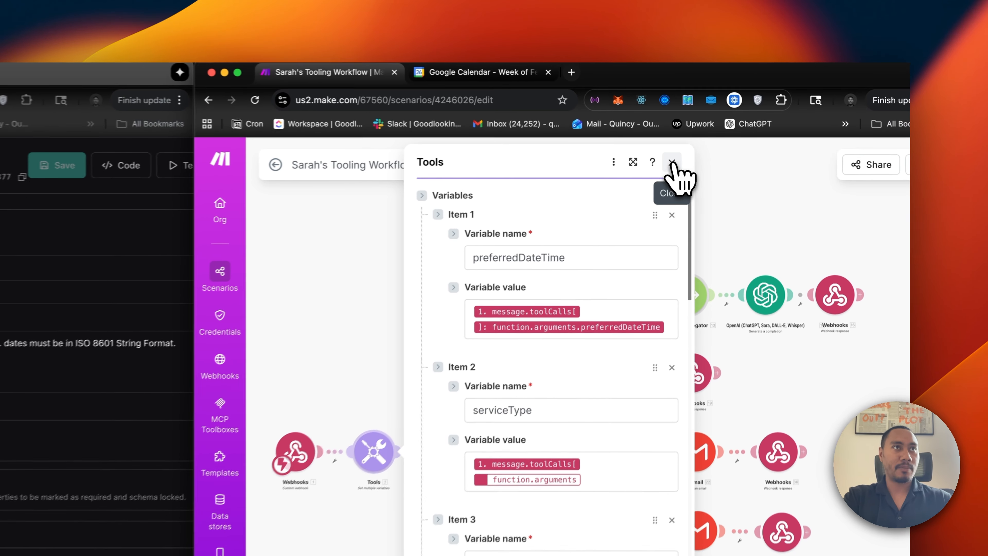
# Close Make's Tools settings and review the Google Calendar Search Events date range.
pyautogui.click(720, 138)
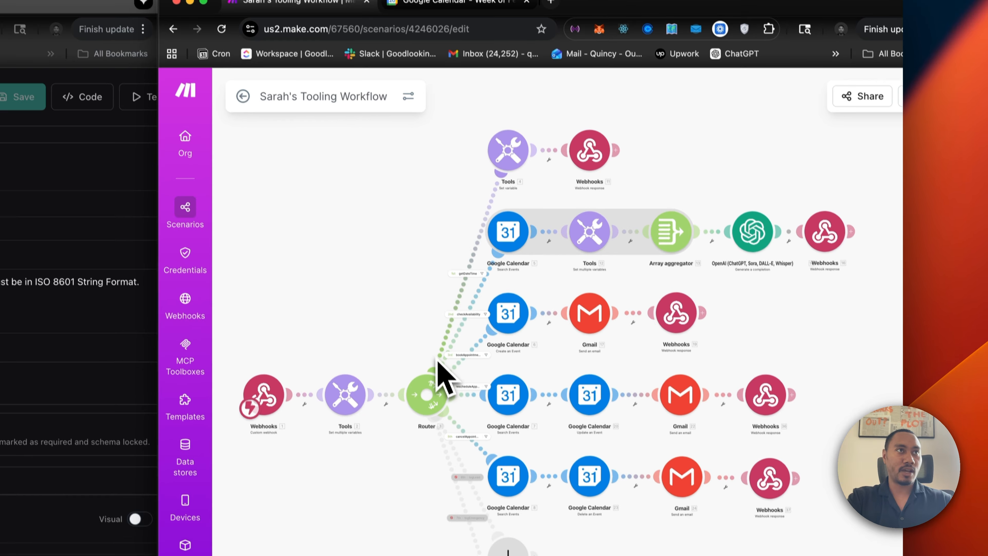
pyautogui.click(508, 224)
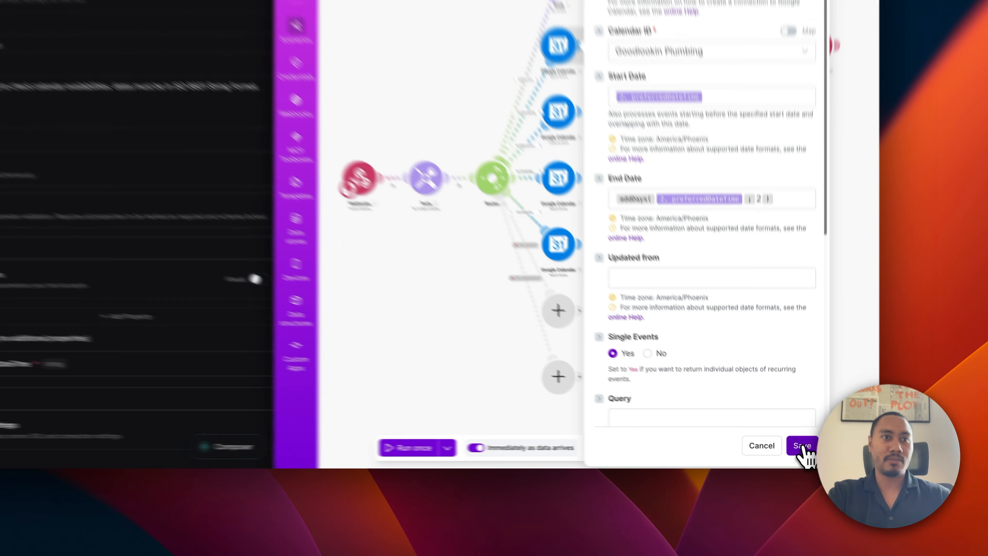
pyautogui.click(797, 455)
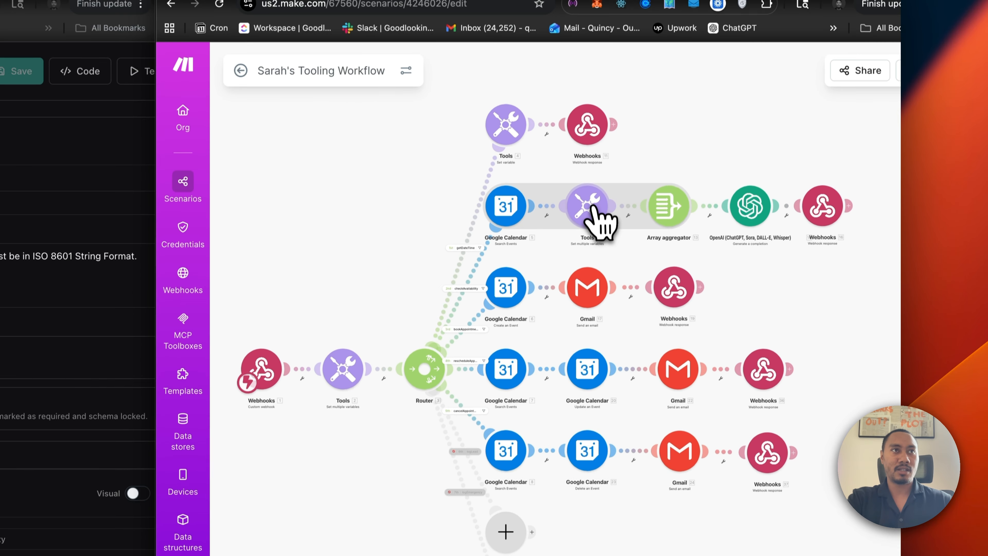
pyautogui.click(748, 212)
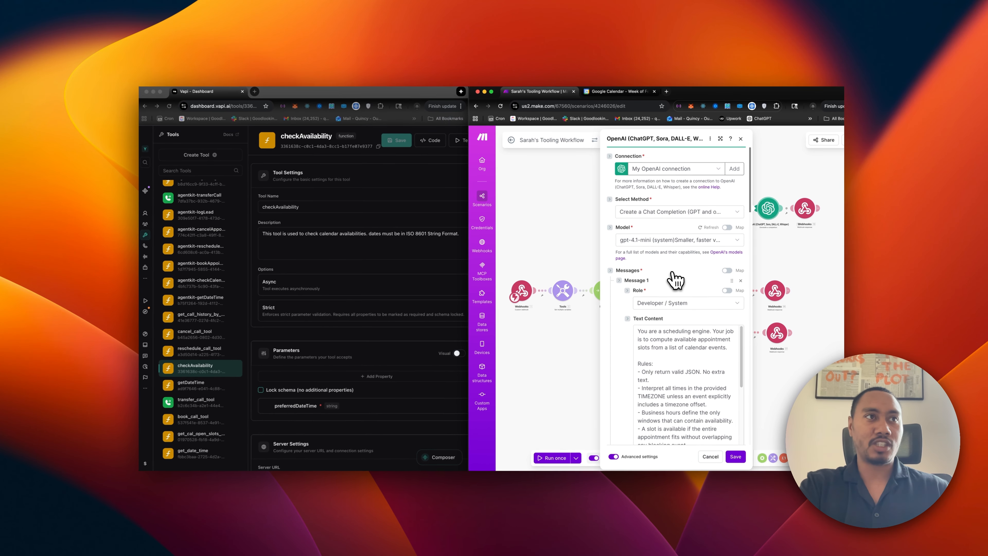
pyautogui.scroll(-10, 591, 360)
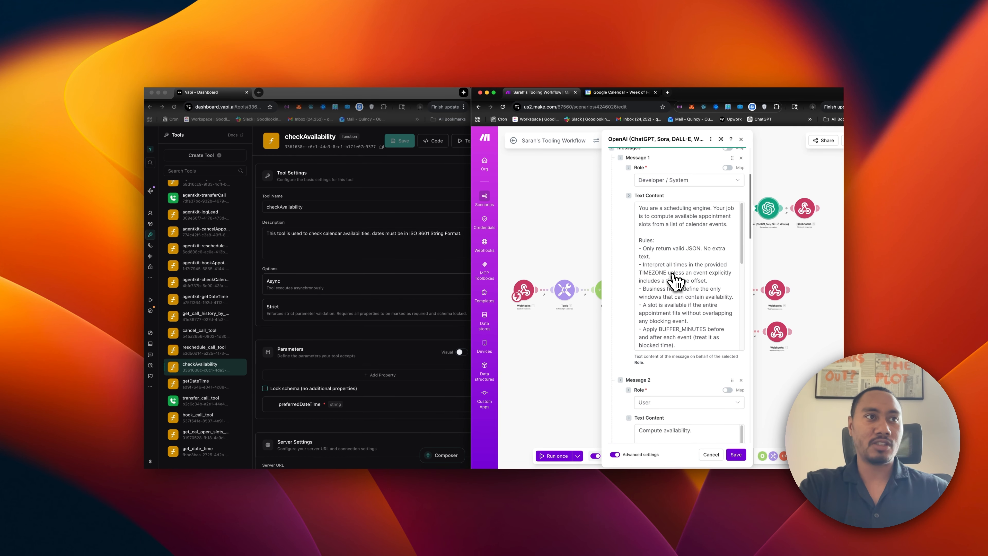
pyautogui.scroll(-3, 676, 281)
pyautogui.scroll(-5, 657, 303)
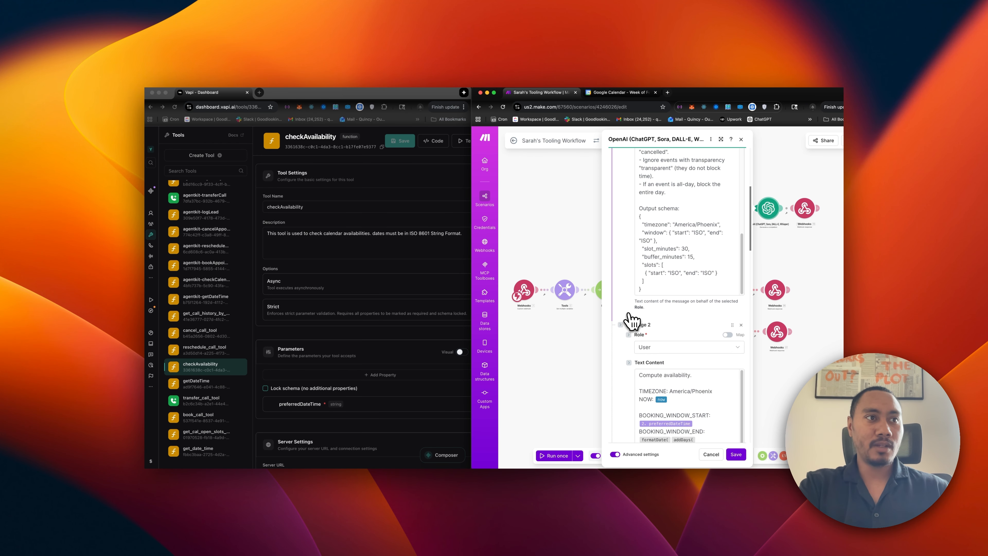
pyautogui.scroll(-1, 672, 337)
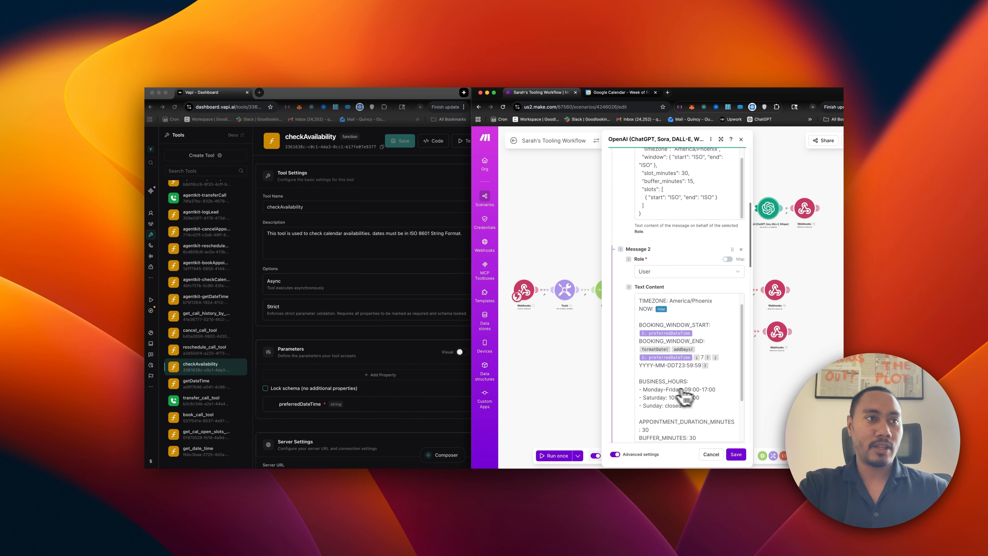
pyautogui.scroll(-10, 661, 396)
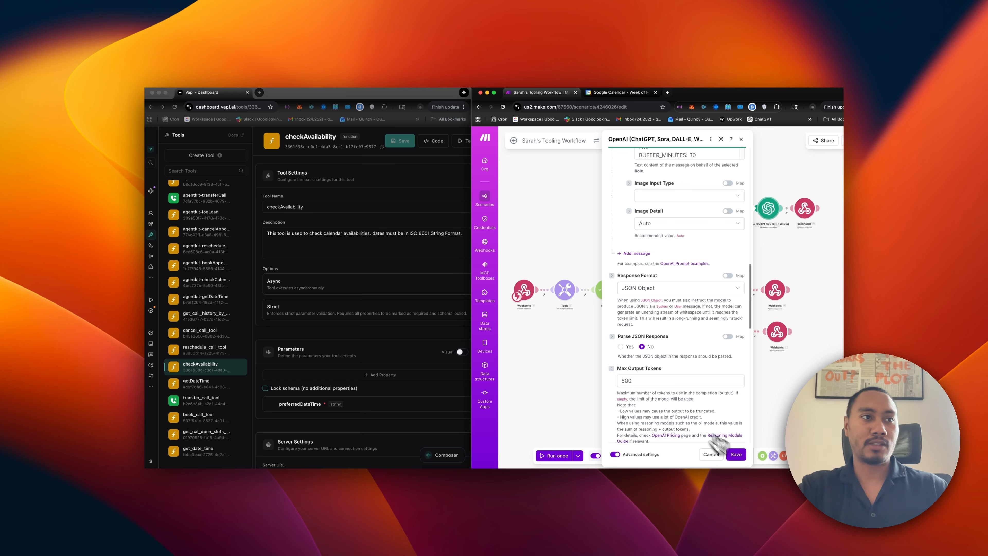
pyautogui.scroll(-2, 657, 405)
pyautogui.scroll(-4, 663, 391)
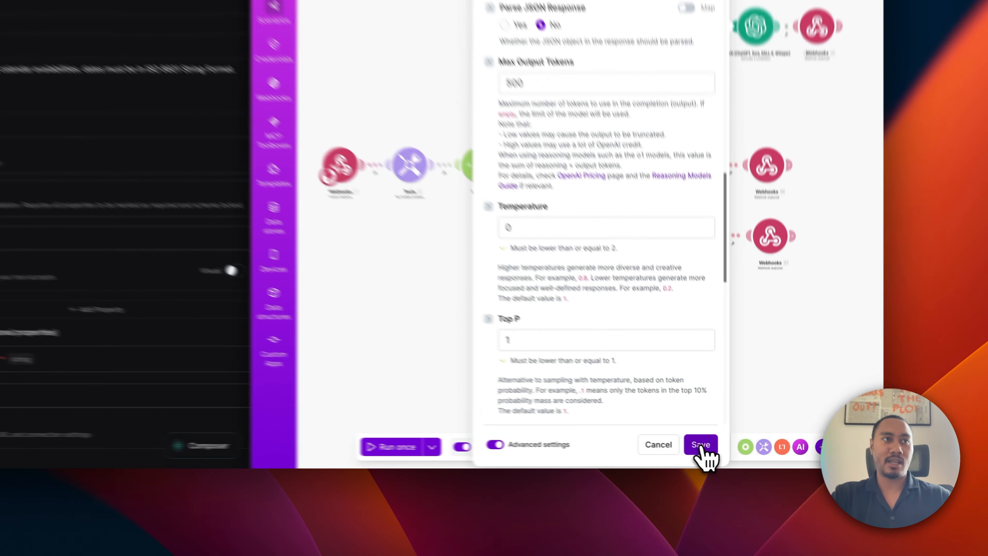
pyautogui.click(736, 454)
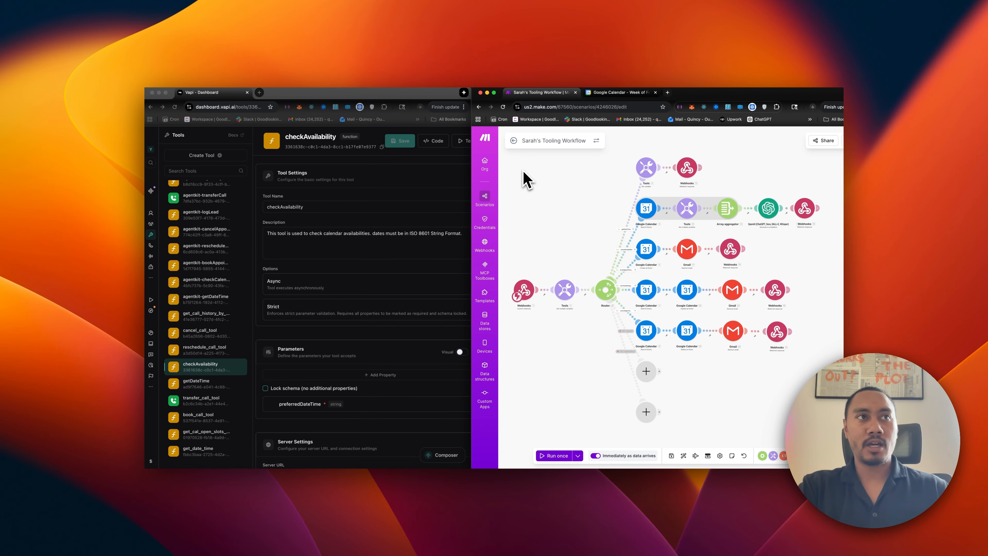
# Show the Goodlookin Plumbing assistant in Vapi, check the calendar, and leave Make's scenario editor.
pyautogui.click(450, 174)
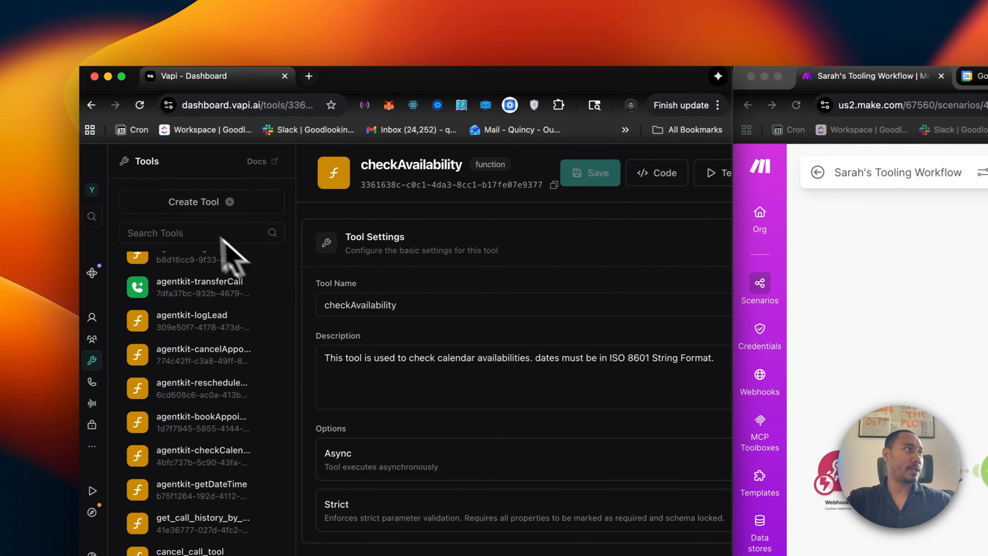
pyautogui.click(111, 317)
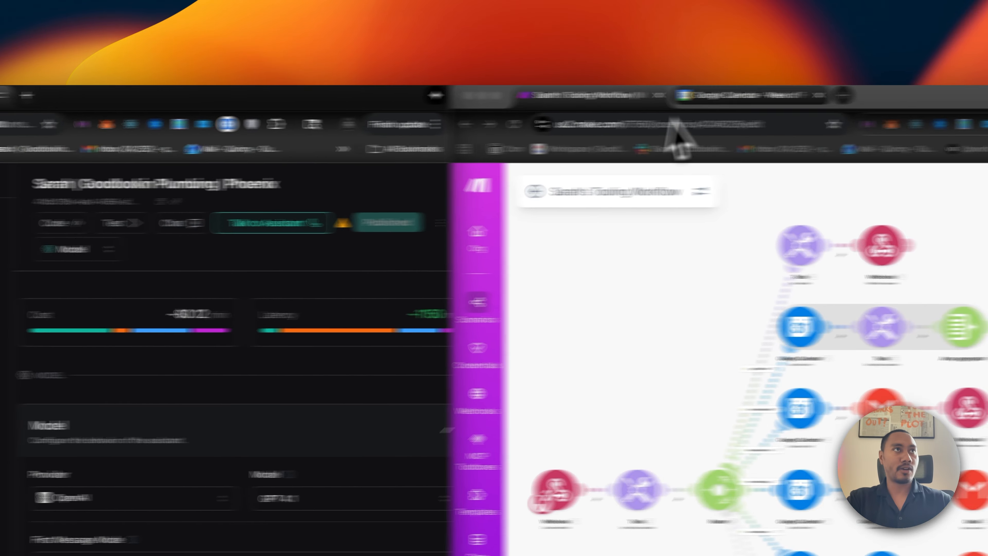
pyautogui.click(980, 74)
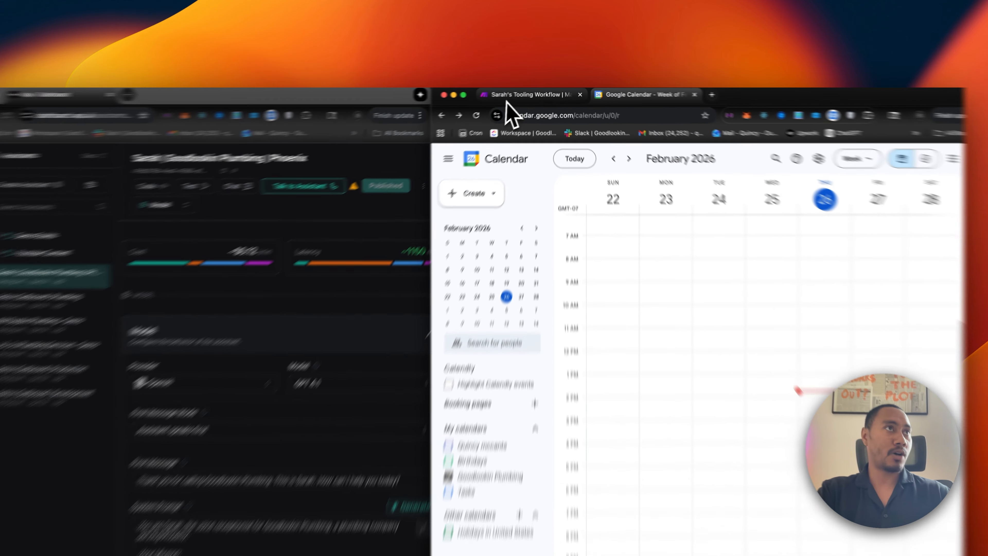
pyautogui.click(535, 92)
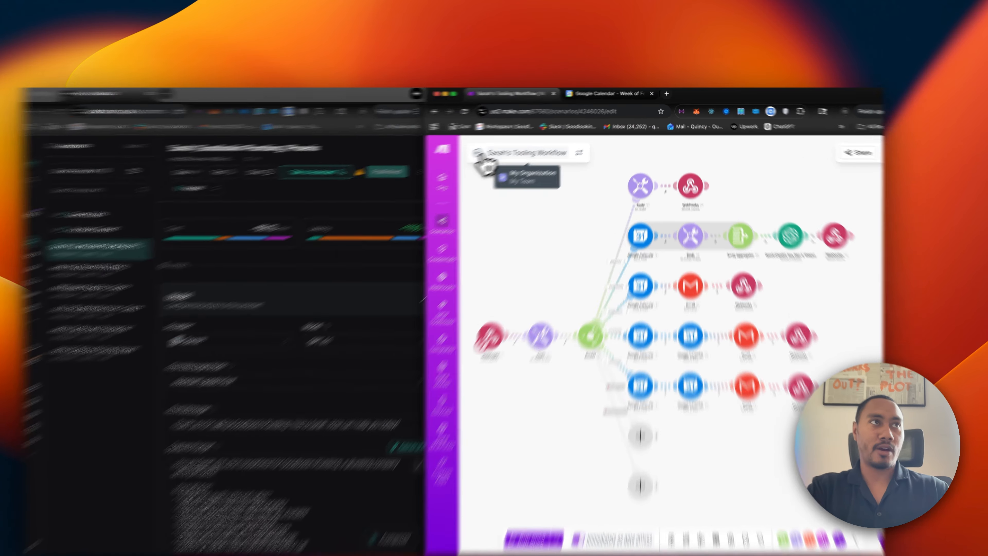
pyautogui.click(514, 141)
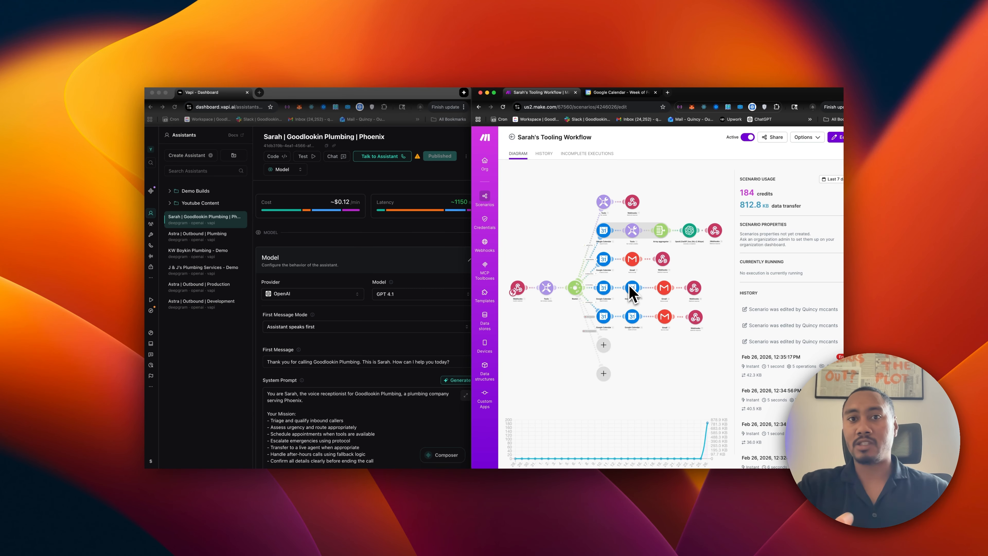
# Start a Vapi test call with the plumbing assistant and follow the calendar and Make run history.
pyautogui.click(392, 158)
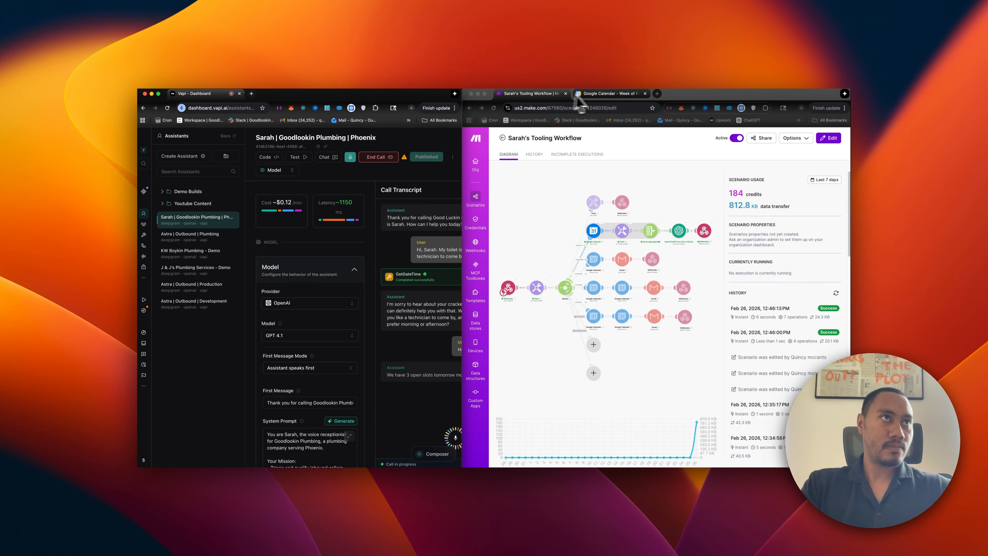
pyautogui.click(587, 95)
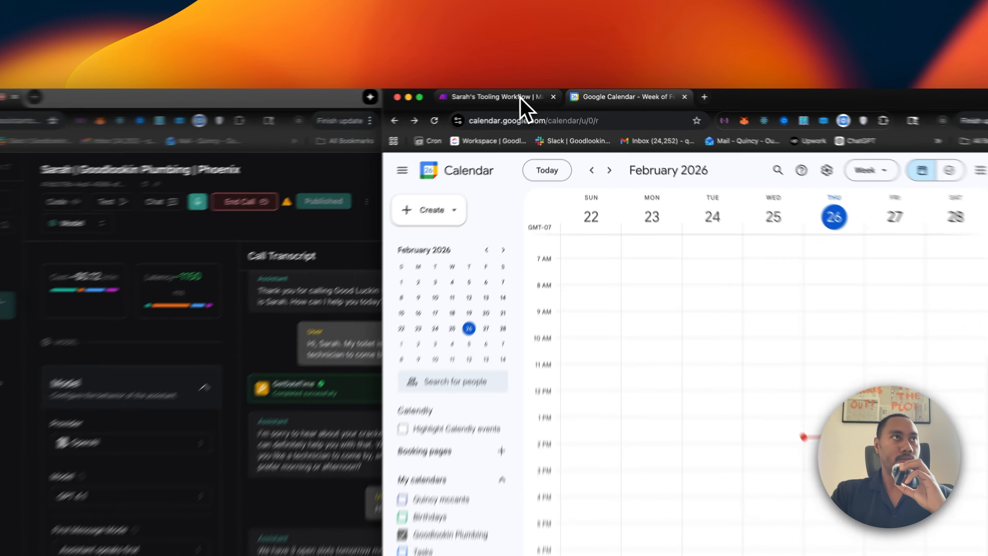
pyautogui.click(543, 94)
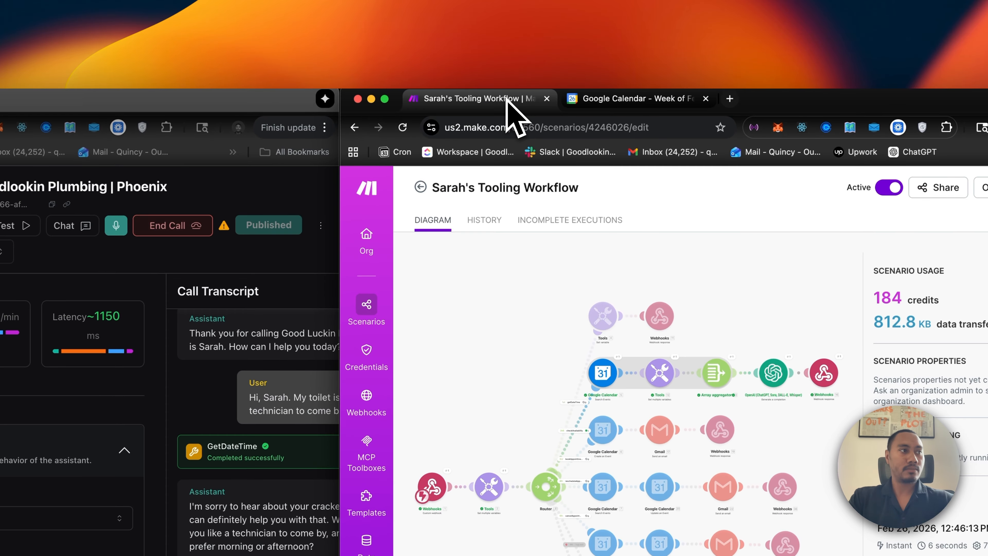
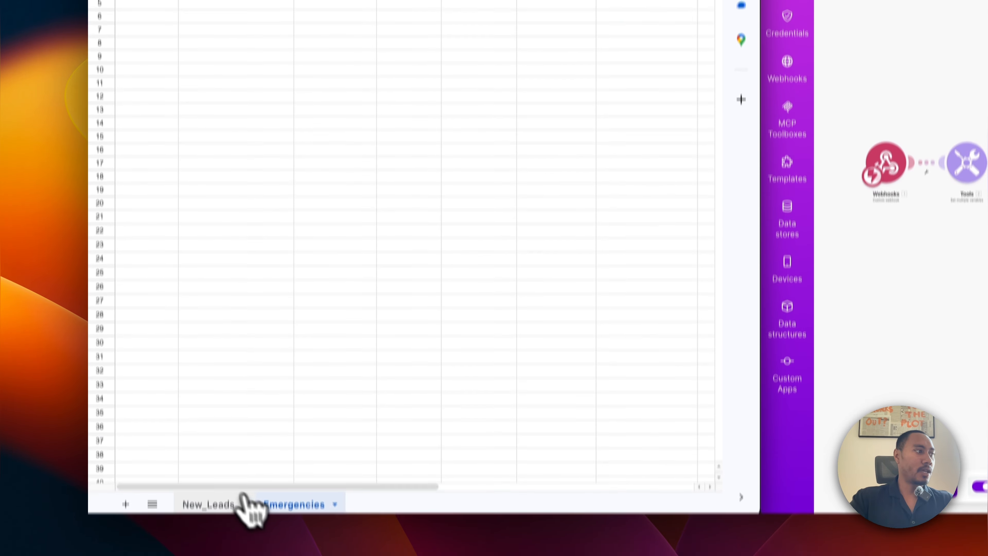
pyautogui.click(210, 459)
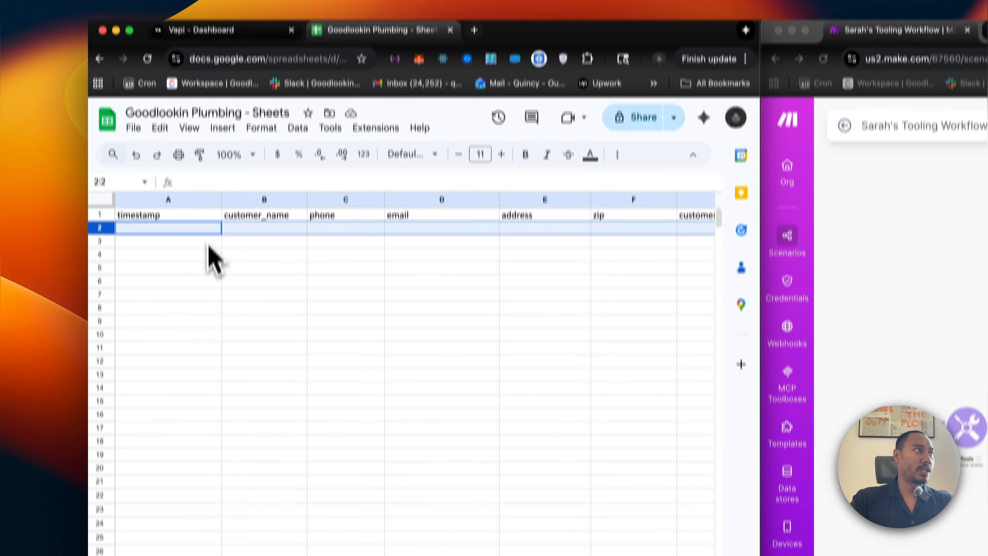
pyautogui.click(196, 262)
pyautogui.click(101, 263)
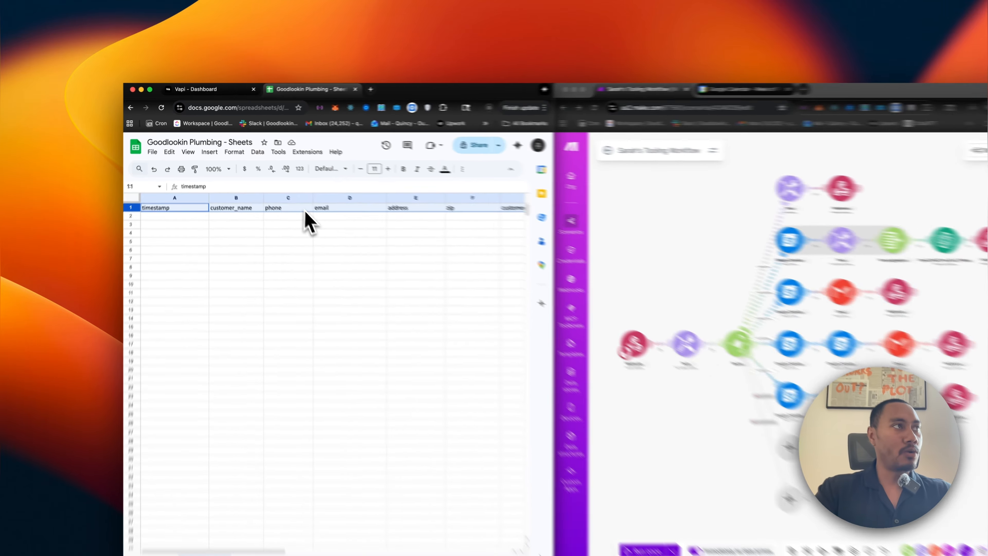
pyautogui.hscroll(3, 292, 199)
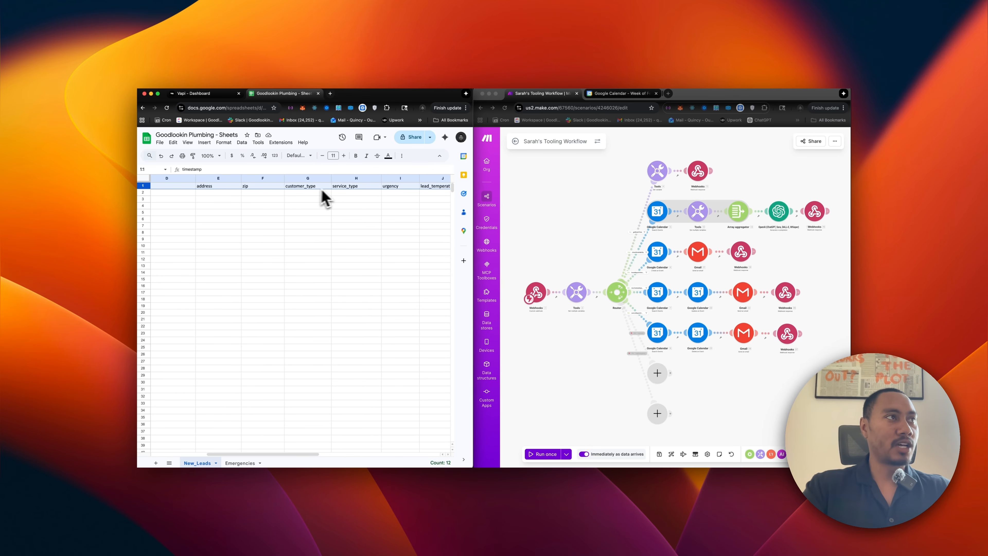
pyautogui.hscroll(2, 354, 189)
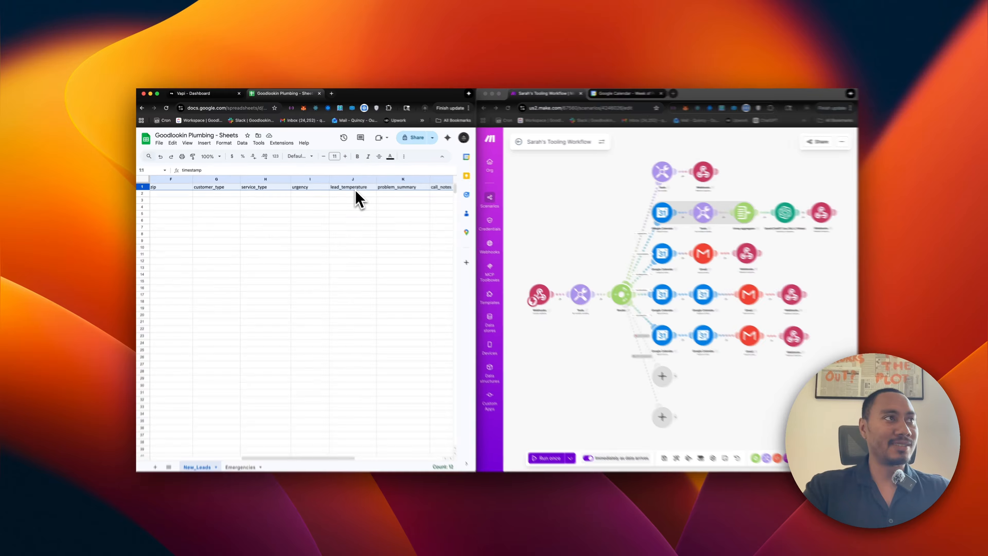
pyautogui.click(355, 189)
pyautogui.hscroll(2, 354, 189)
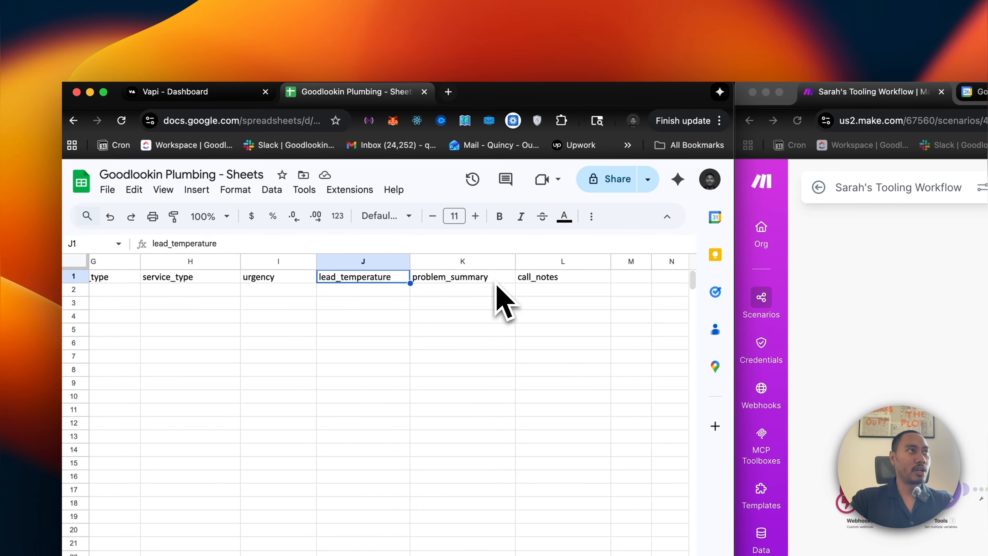
pyautogui.hscroll(1, 497, 286)
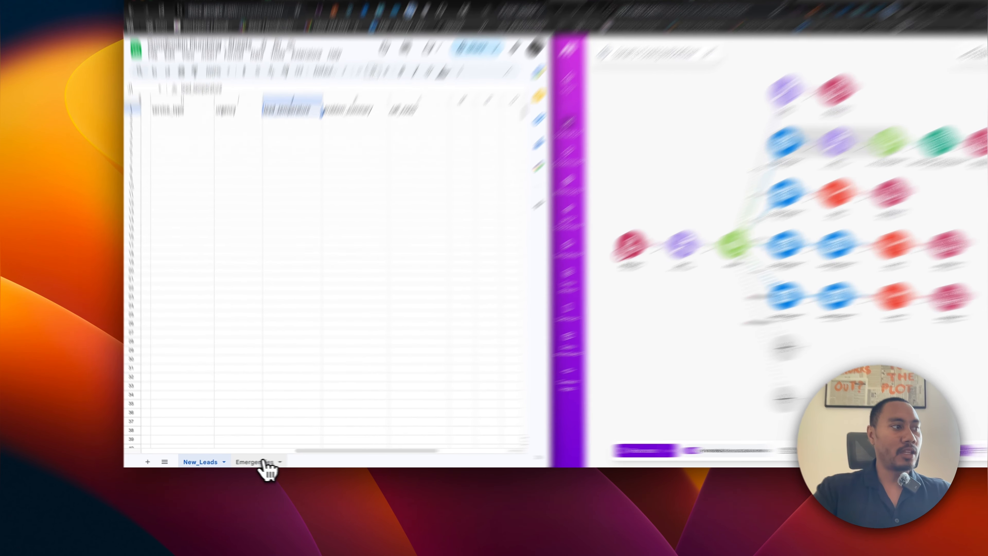
pyautogui.click(263, 461)
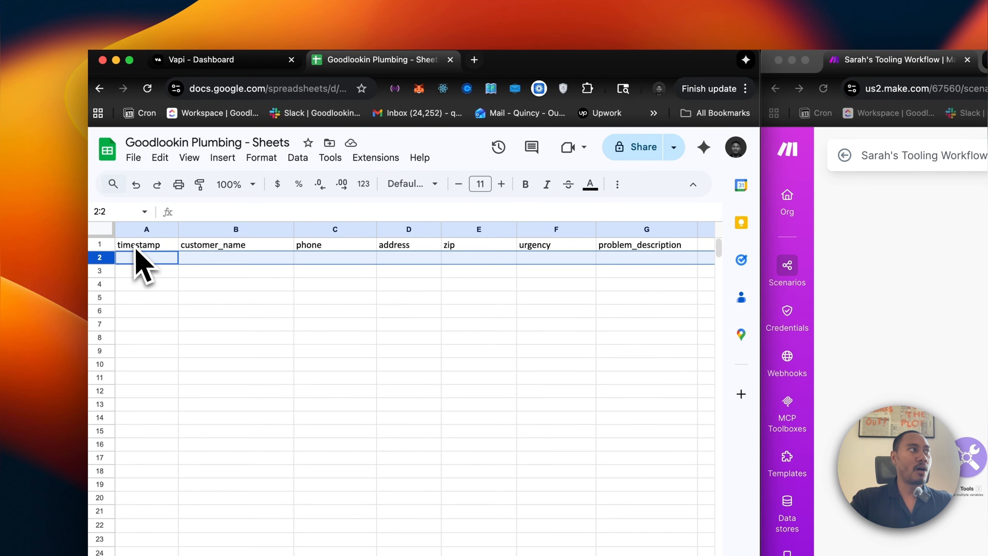
pyautogui.click(136, 246)
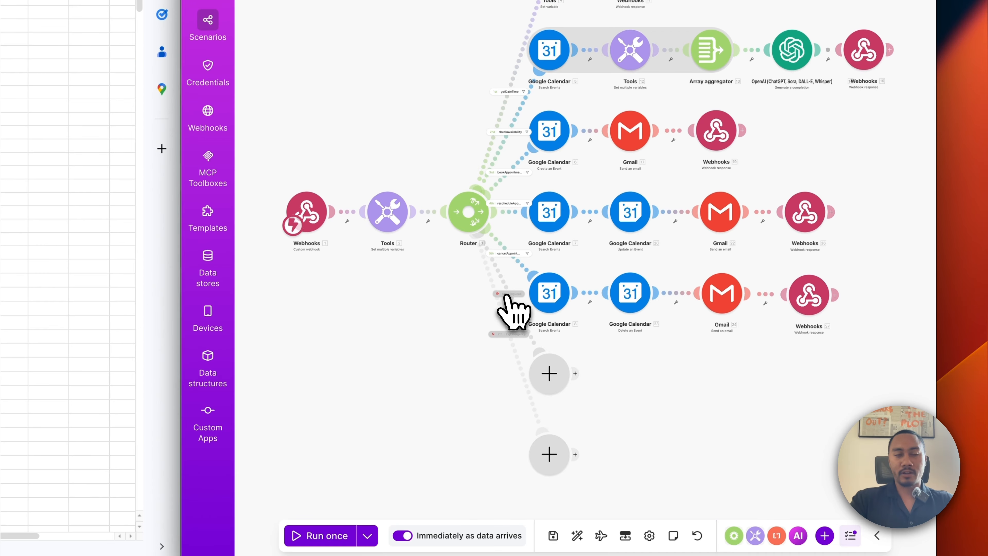
# Enable the logLead route with a filter passing only when toolCalls function.name equals logLead.
pyautogui.rightClick(507, 297)
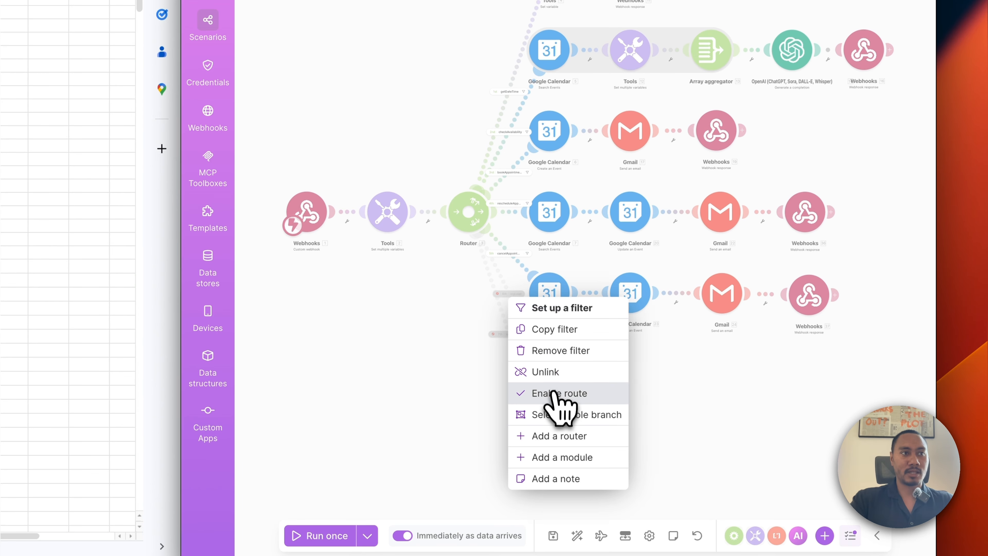
pyautogui.click(557, 393)
pyautogui.click(515, 304)
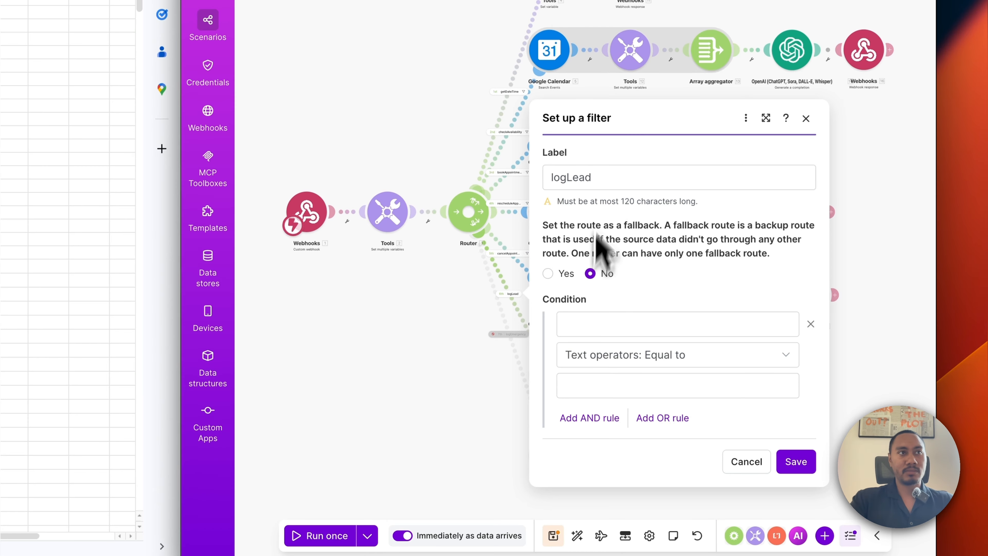
pyautogui.click(589, 177)
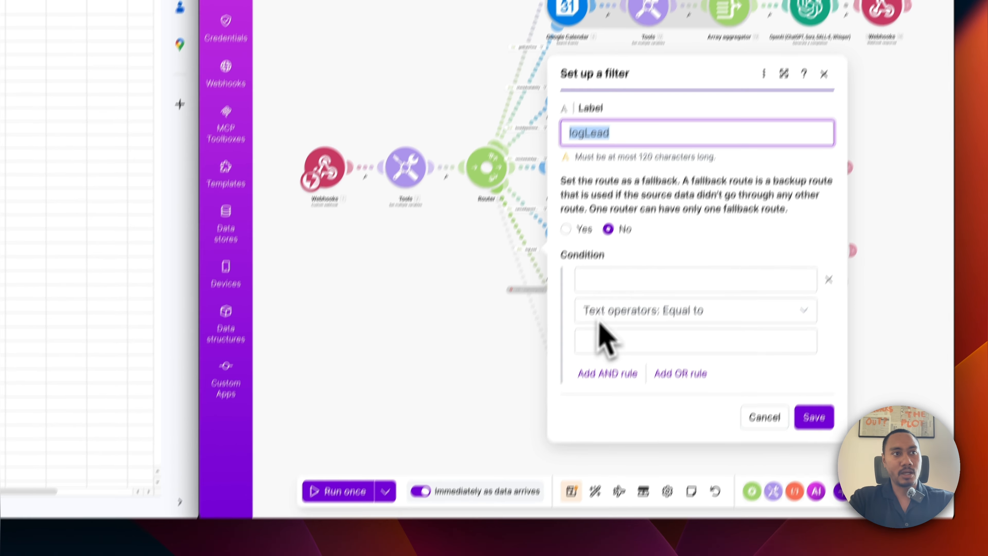
pyautogui.click(584, 385)
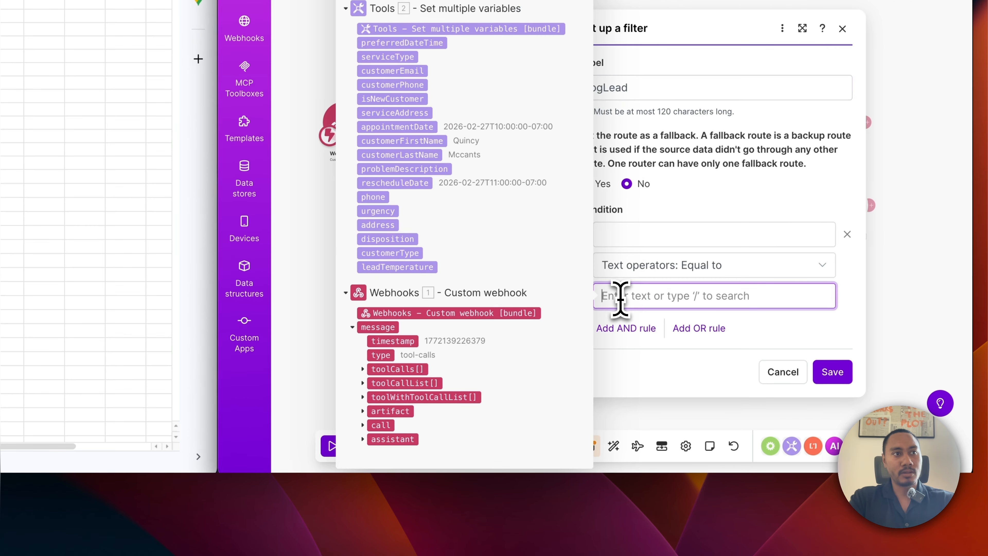
pyautogui.write('logLead')
pyautogui.click(630, 225)
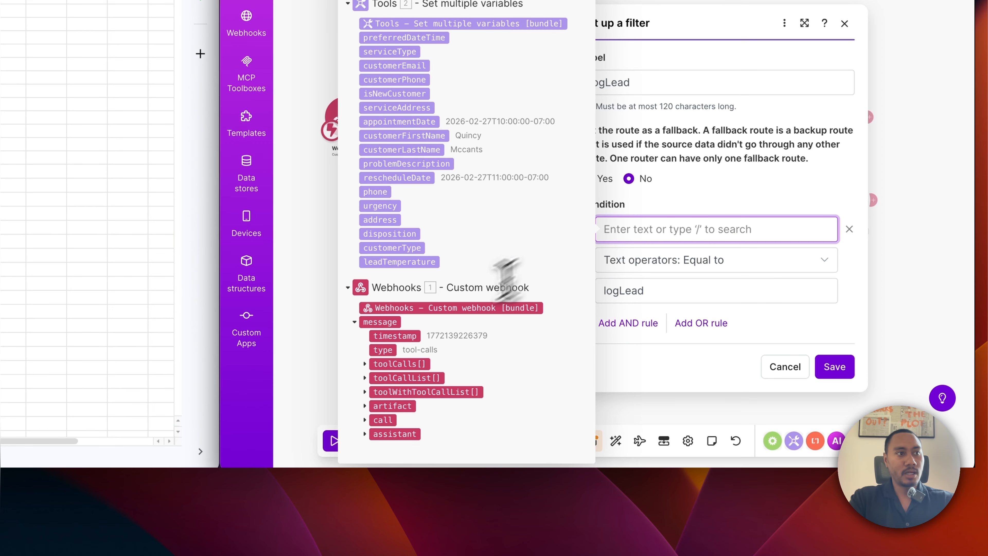
pyautogui.click(365, 364)
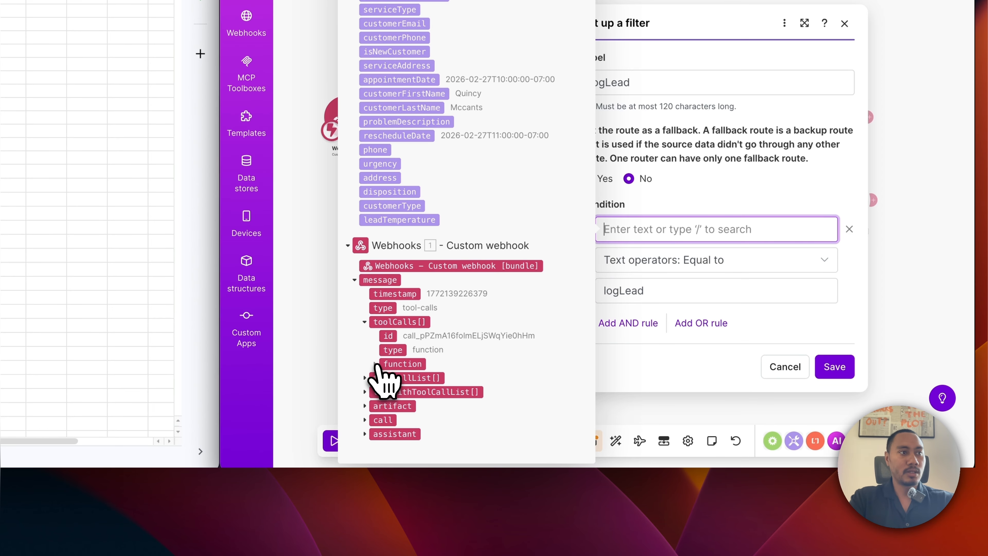
pyautogui.click(375, 364)
pyautogui.click(403, 350)
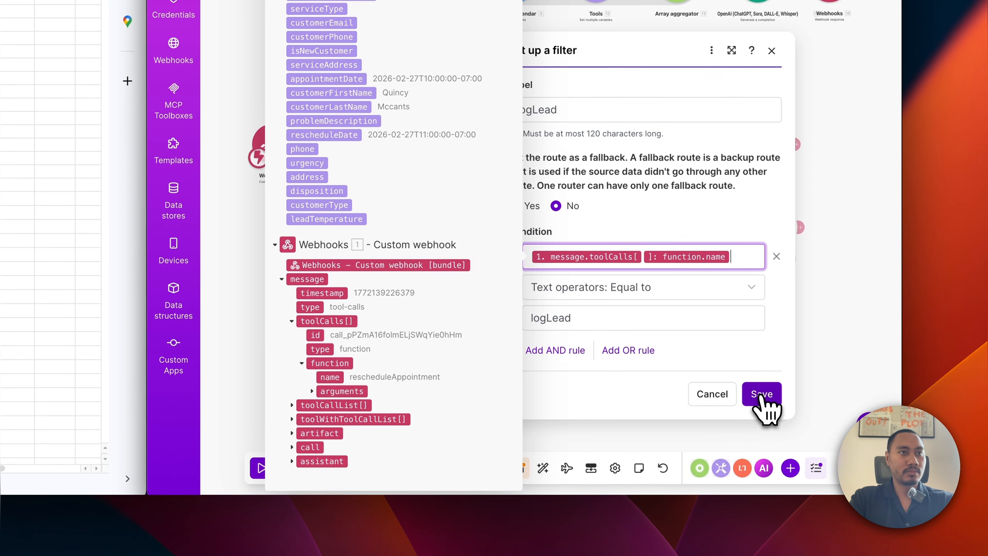
pyautogui.click(762, 396)
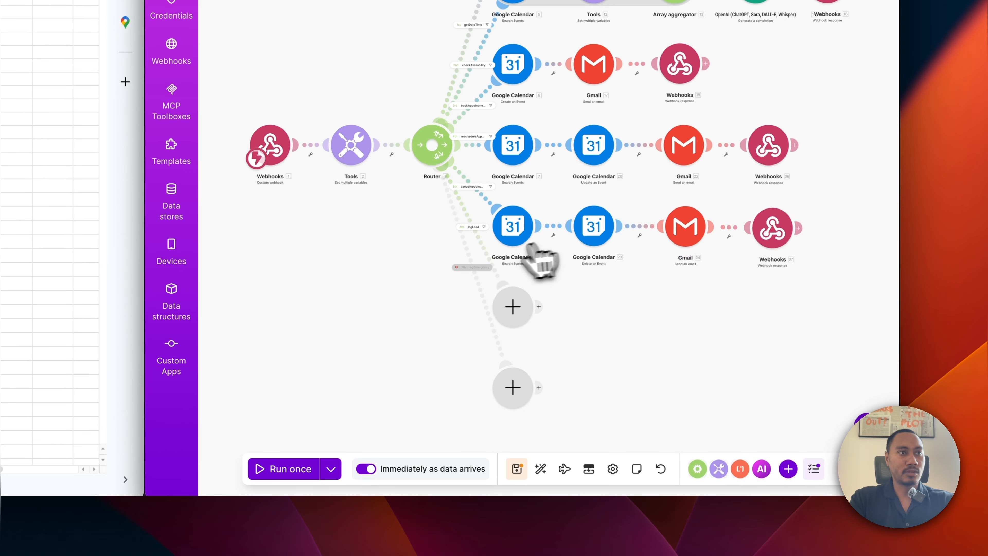
# Enable the logEmergency route with a filter passing only when function.name equals logEmergency.
pyautogui.click(477, 268)
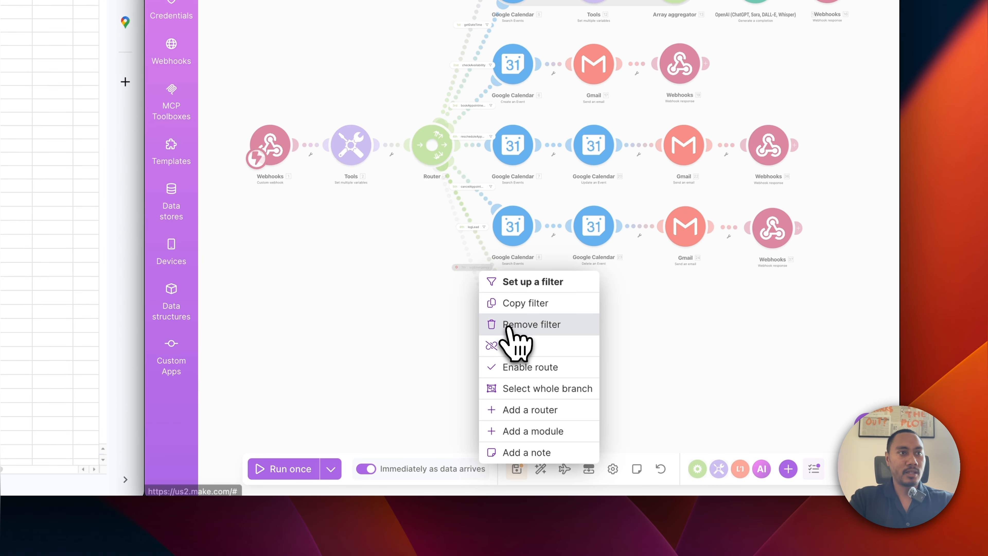
pyautogui.click(514, 367)
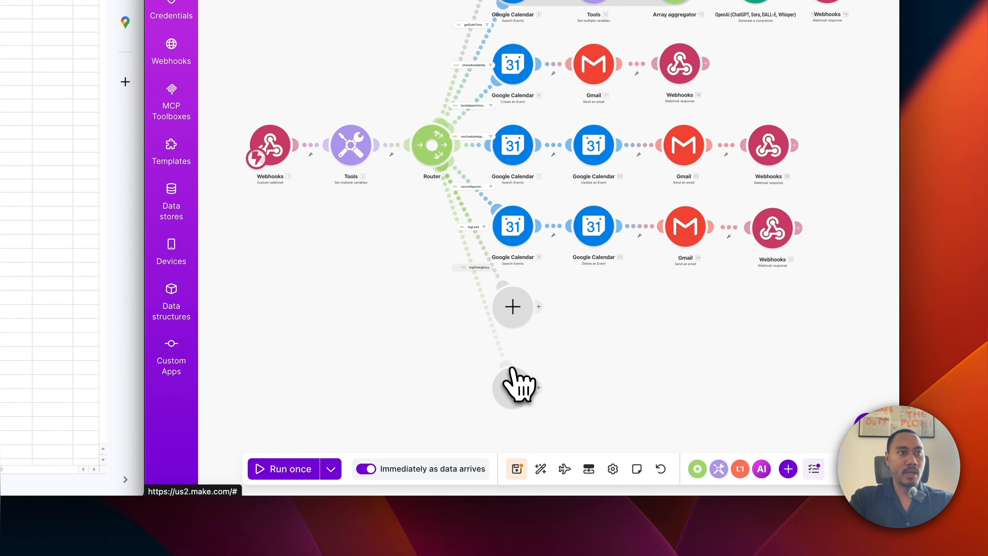
pyautogui.click(474, 273)
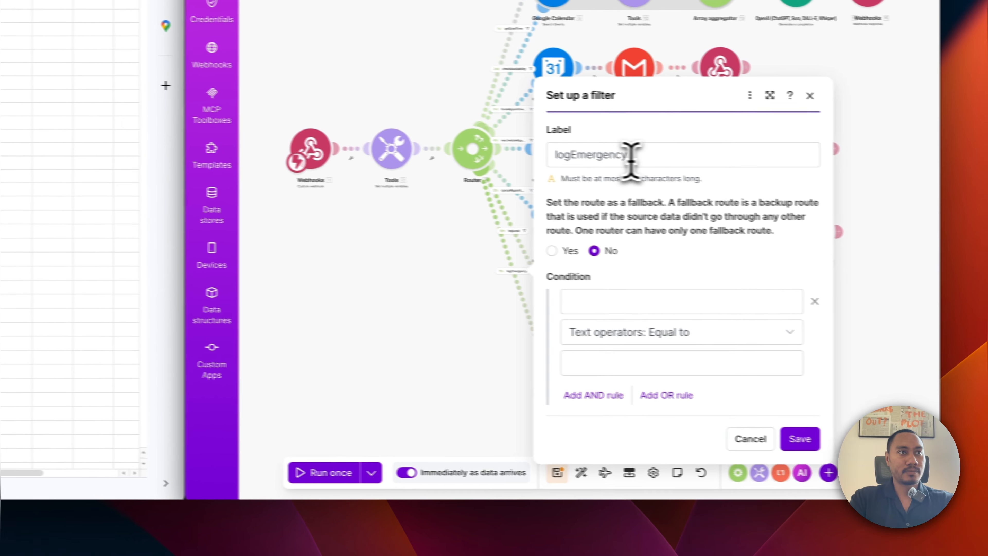
pyautogui.moveTo(588, 152); pyautogui.dragTo(508, 163)
pyautogui.hotkey('ctrl', 'c')
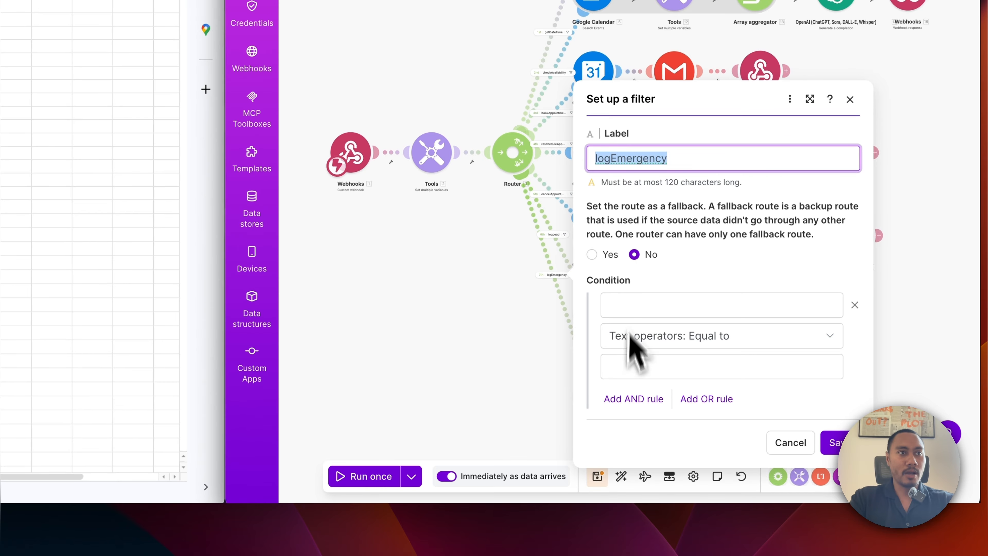
pyautogui.click(629, 367)
pyautogui.hotkey('ctrl', 'v')
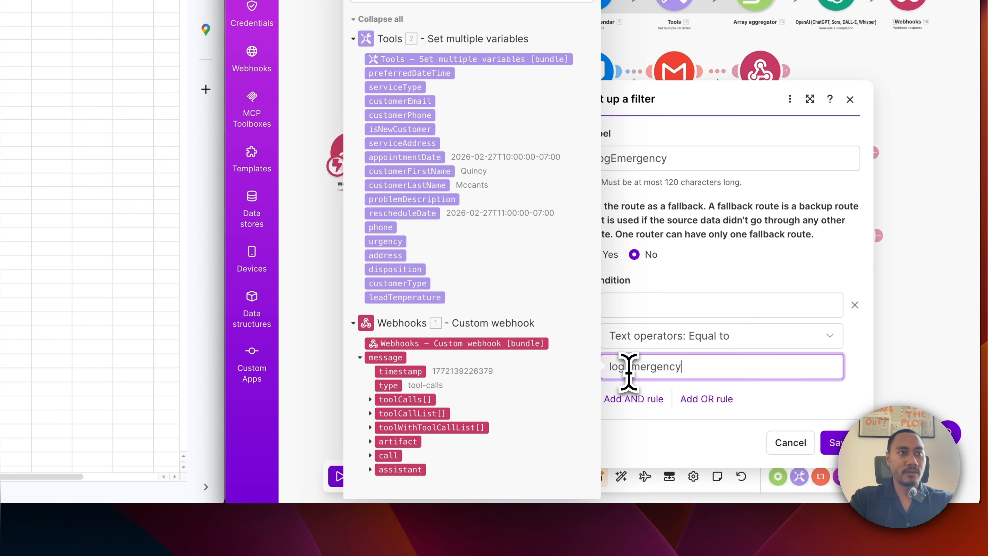
pyautogui.click(624, 306)
pyautogui.click(364, 382)
pyautogui.click(374, 382)
pyautogui.click(399, 369)
pyautogui.click(835, 427)
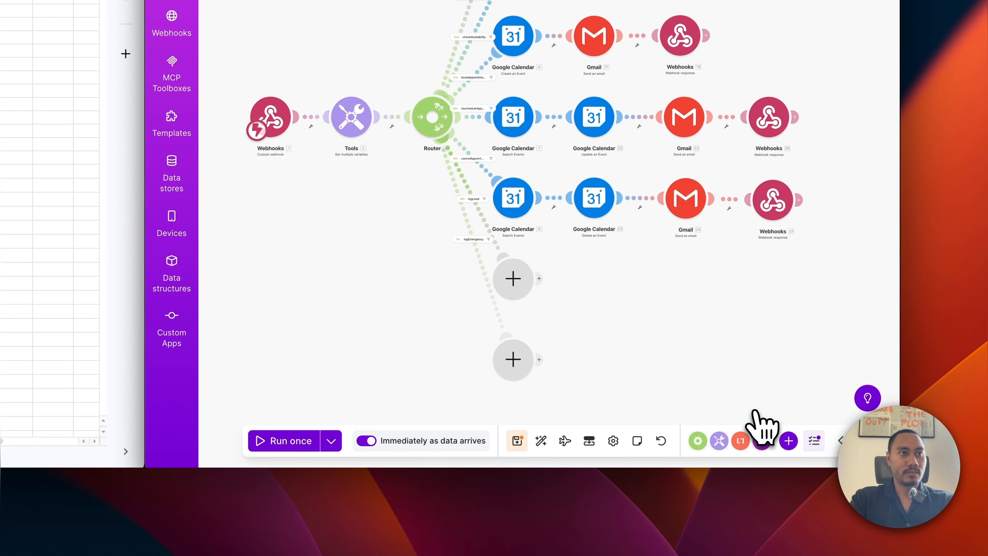
# Add a Google Sheets Add a Row module on the logLead route targeting Goodlookin Plumbing - Sheets / New_Leads.
pyautogui.click(512, 279)
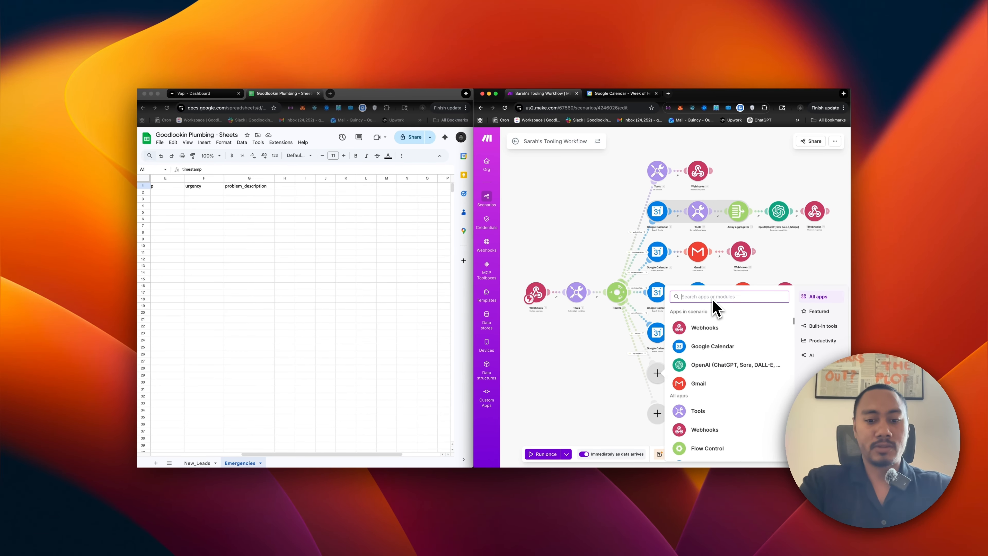
pyautogui.press('BackSpace')
pyautogui.press('BackSpace')
pyautogui.press('BackSpace')
pyautogui.press('BackSpace')
pyautogui.press('BackSpace')
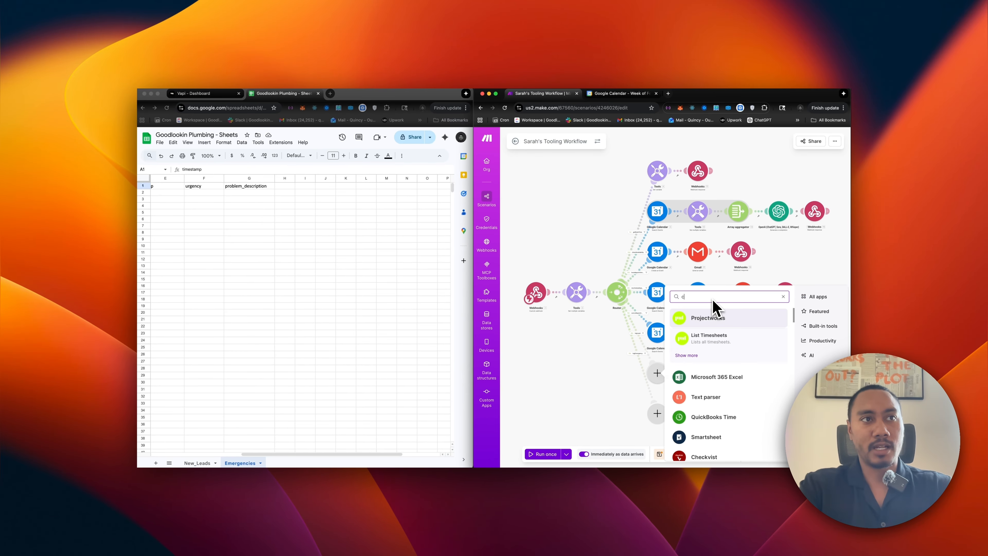
pyautogui.write('sh')
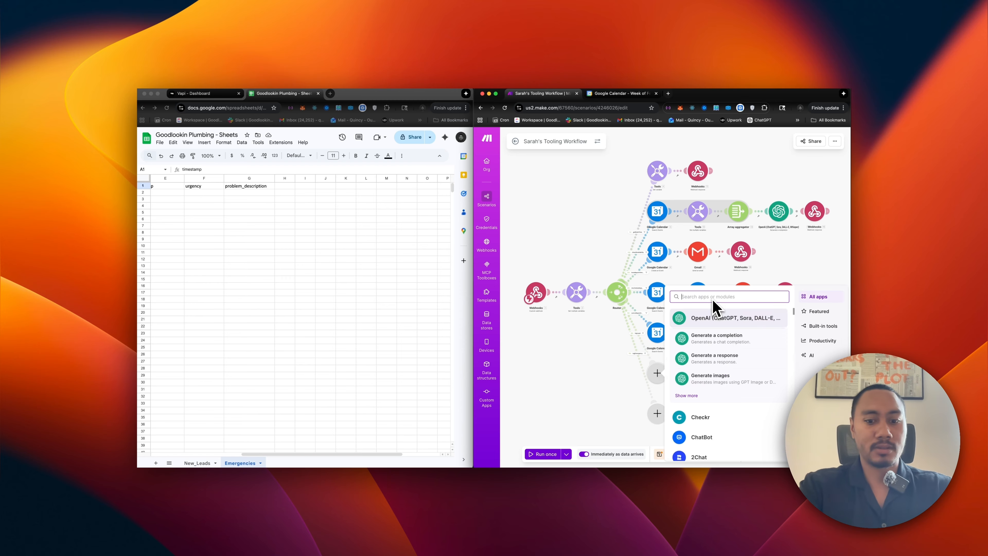
pyautogui.write('ee')
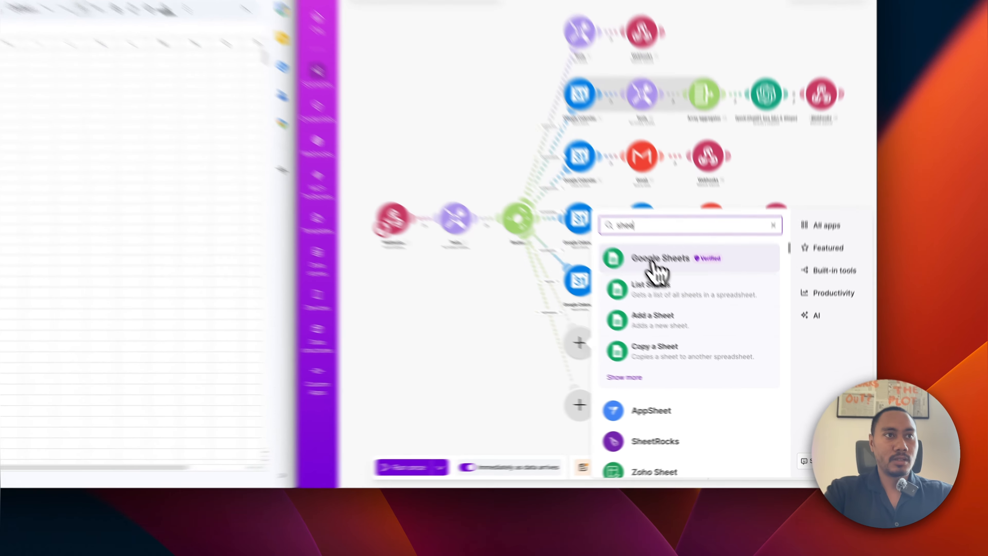
pyautogui.click(709, 318)
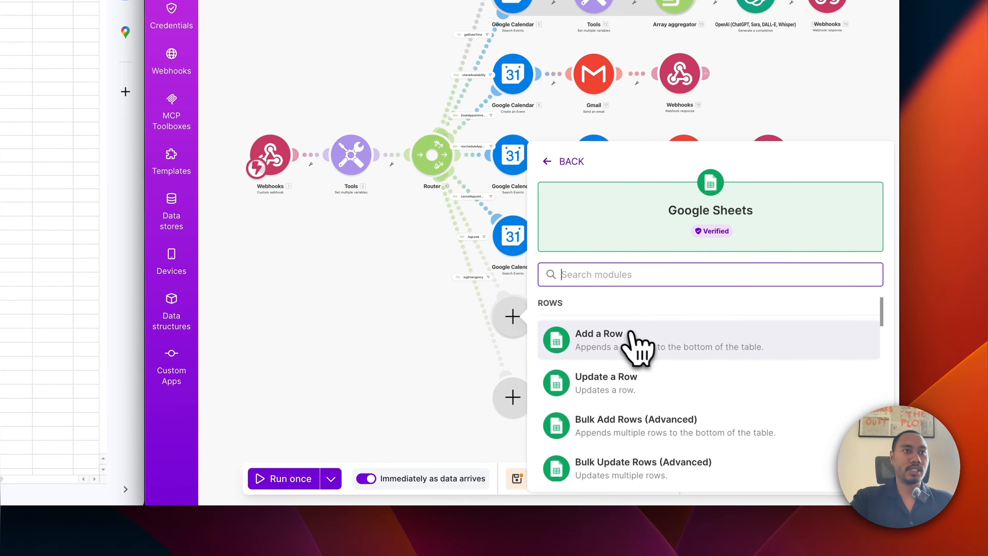
pyautogui.click(607, 351)
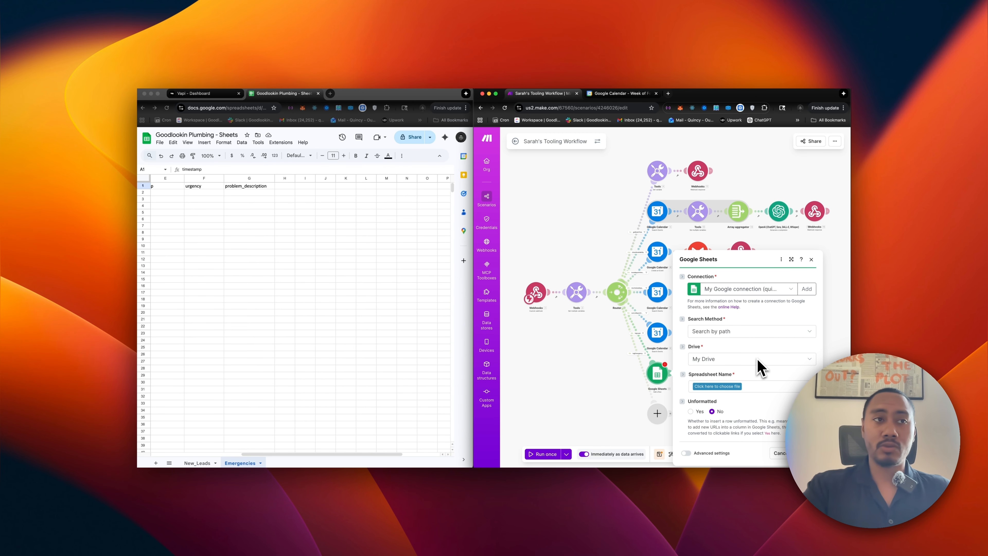
pyautogui.click(725, 386)
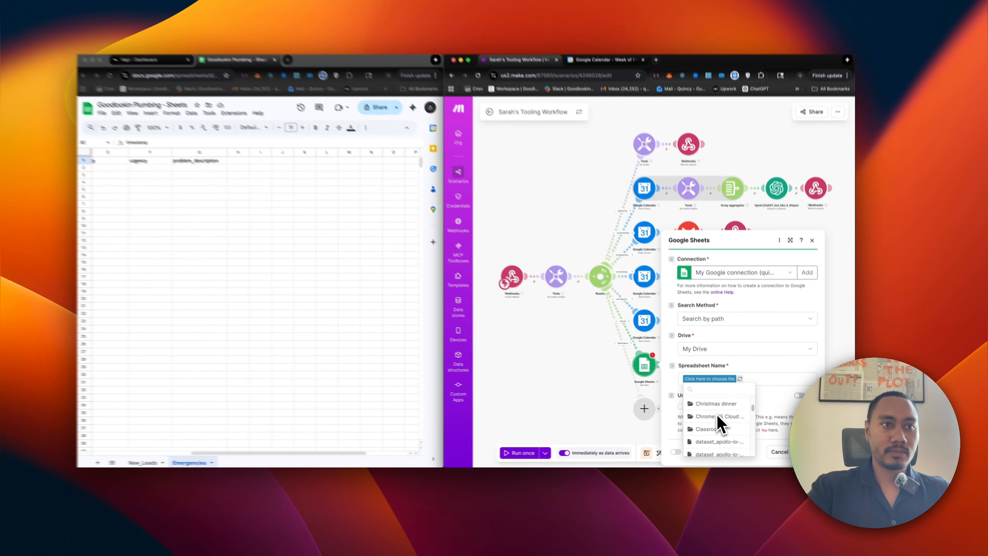
pyautogui.scroll(-3, 722, 341)
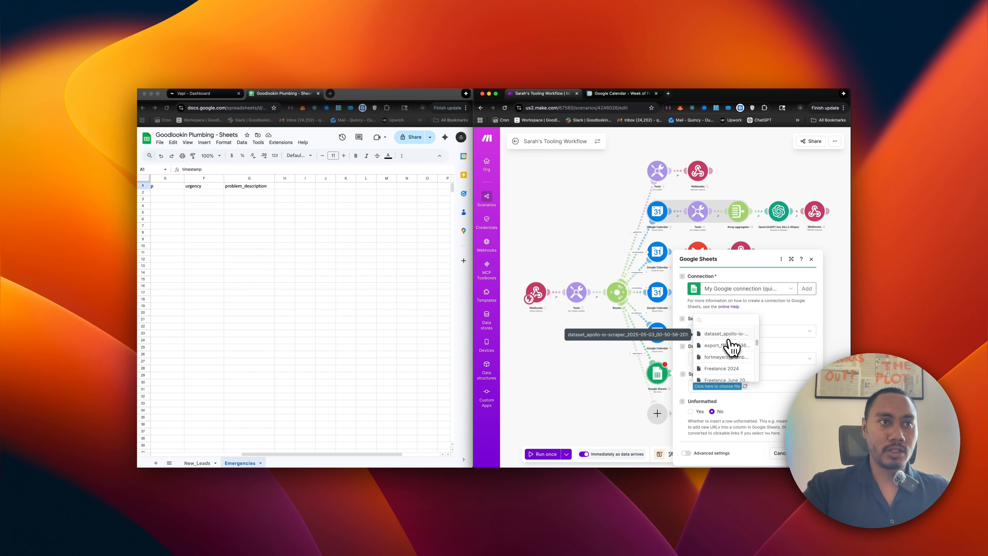
pyautogui.scroll(-3, 732, 347)
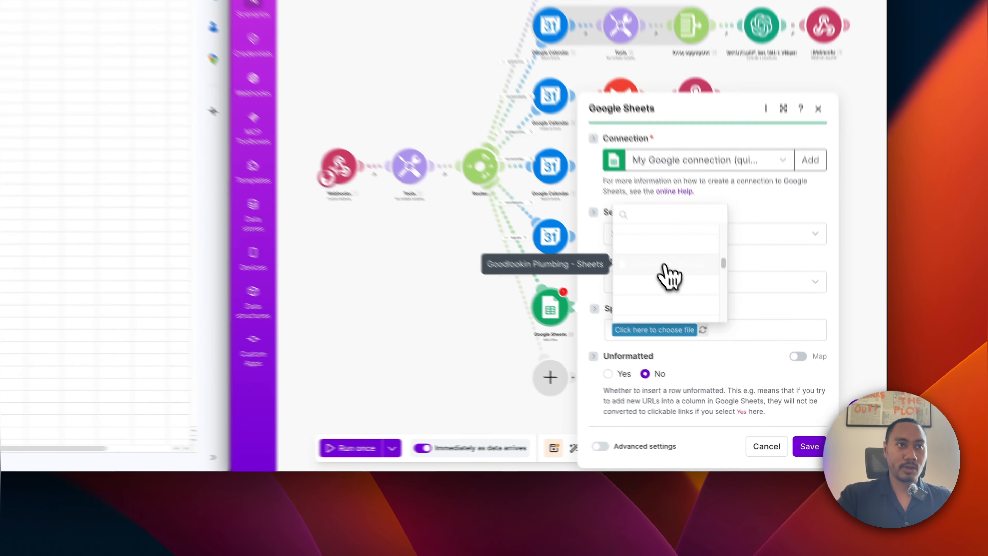
pyautogui.click(730, 348)
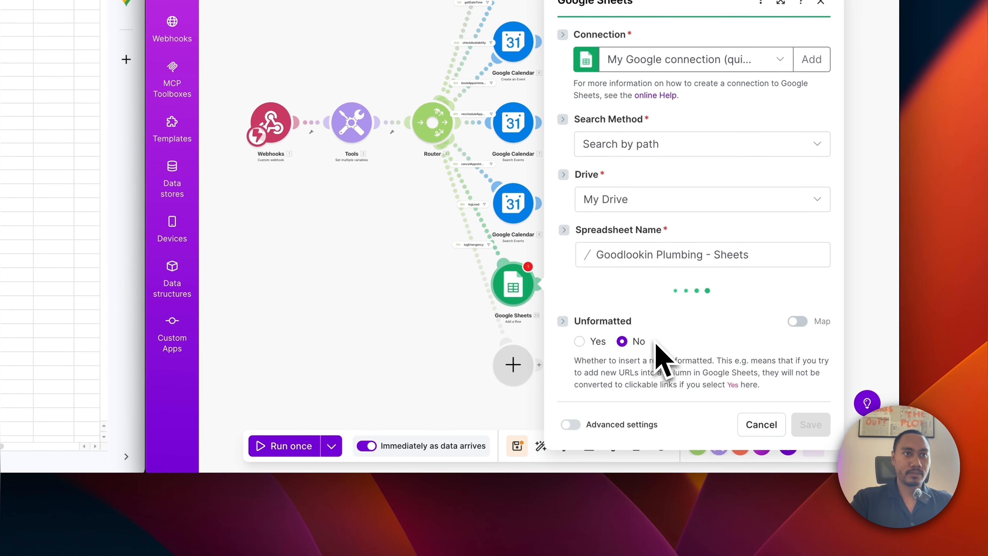
pyautogui.click(654, 313)
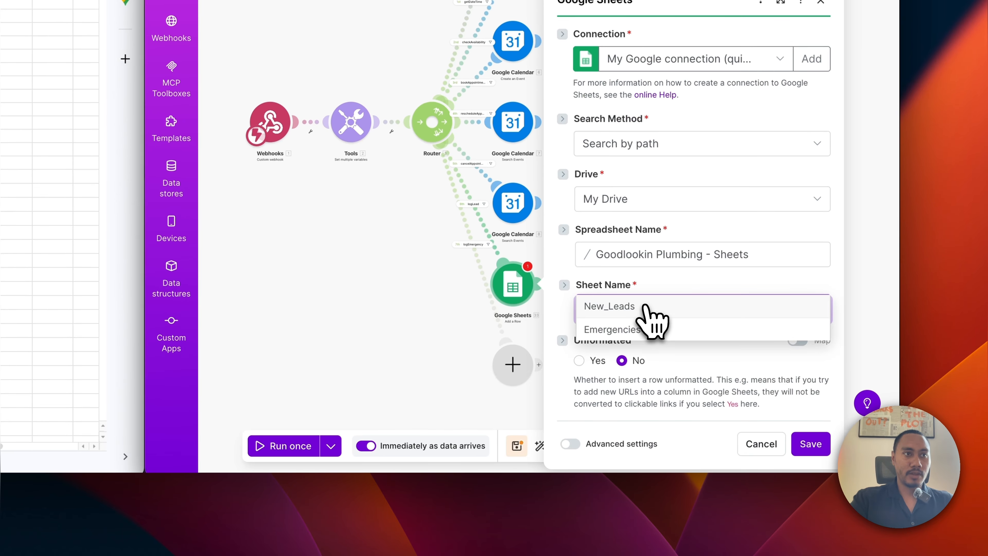
pyautogui.click(637, 306)
pyautogui.scroll(-5, 634, 317)
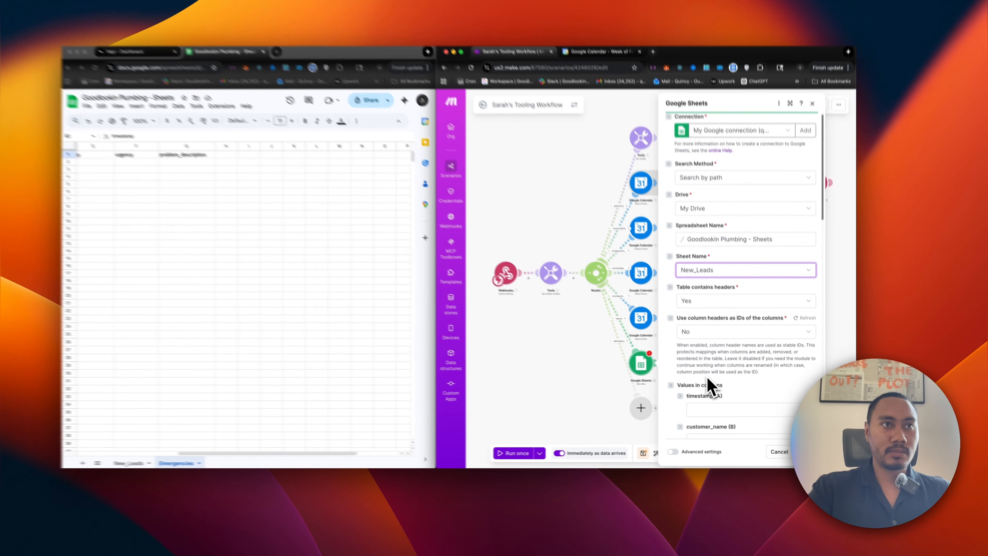
pyautogui.scroll(-10, 709, 383)
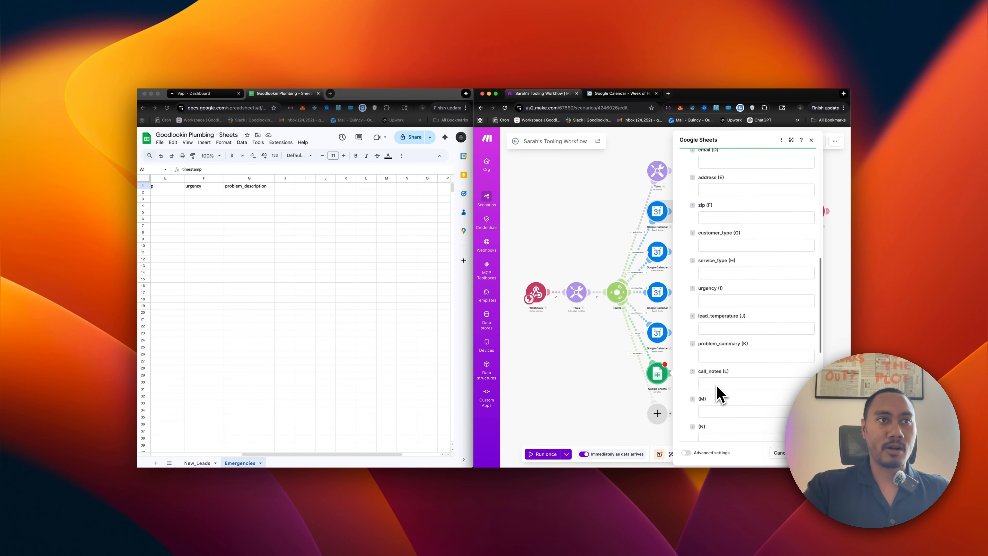
pyautogui.scroll(-5, 718, 394)
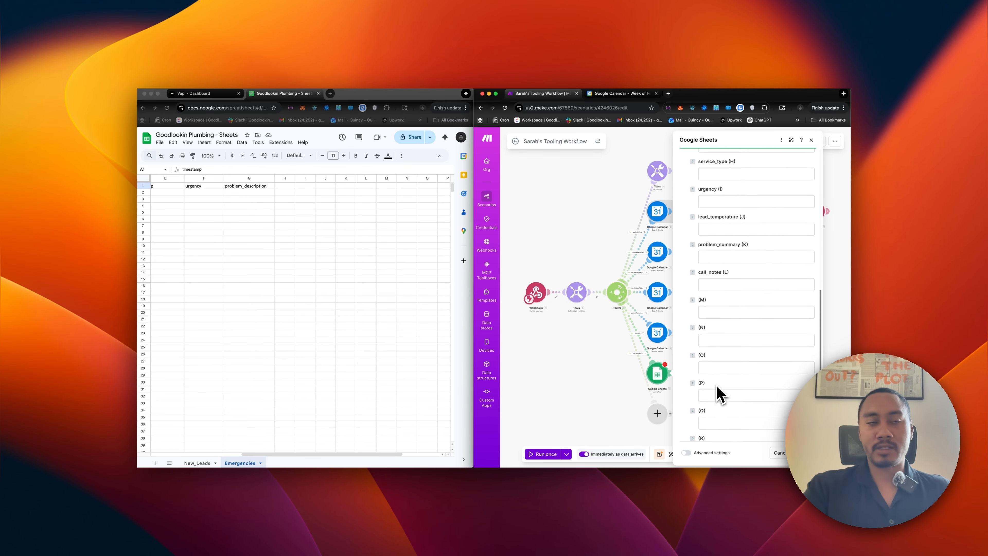
pyautogui.scroll(8, 718, 394)
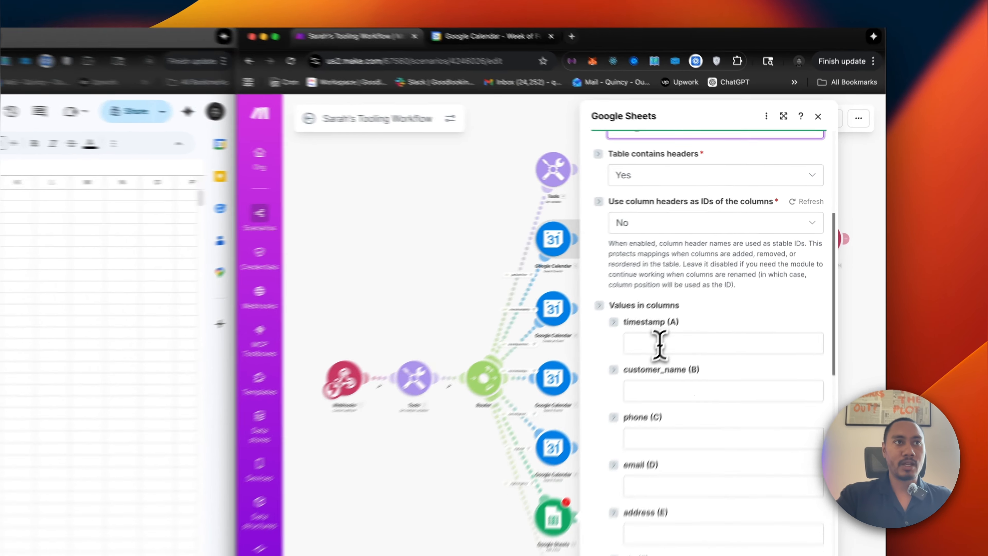
# Set the timestamp (A) column to formatDate(now; MM/DD/YYYY hh:mm A).
pyautogui.click(700, 272)
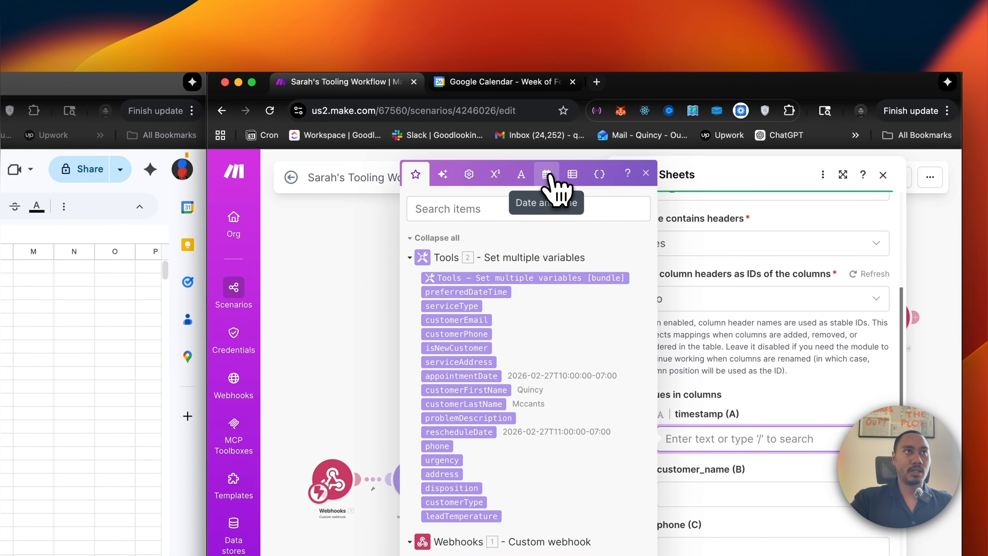
pyautogui.click(484, 105)
pyautogui.moveTo(426, 539); pyautogui.dragTo(697, 441)
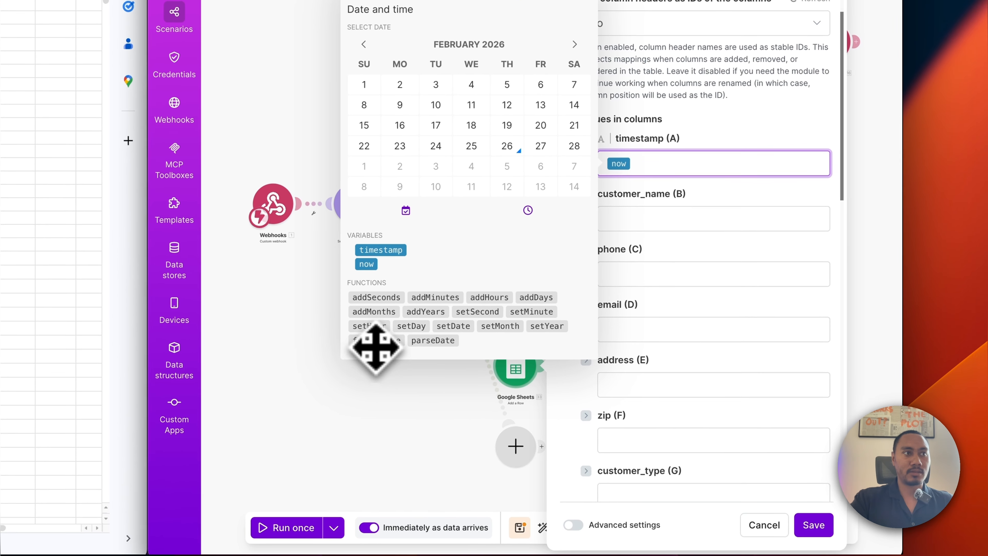
pyautogui.moveTo(413, 354); pyautogui.dragTo(678, 173)
pyautogui.click(664, 162)
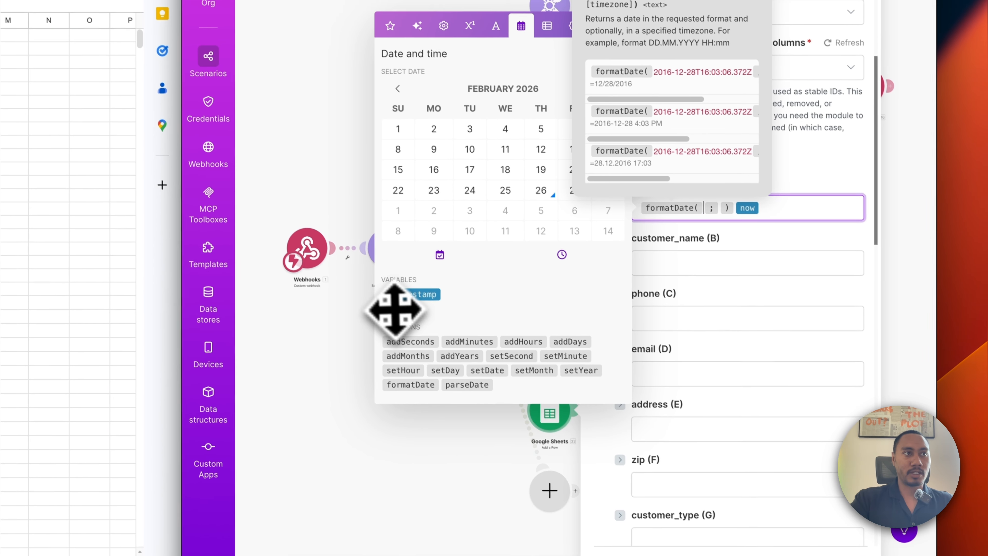
pyautogui.click(363, 263)
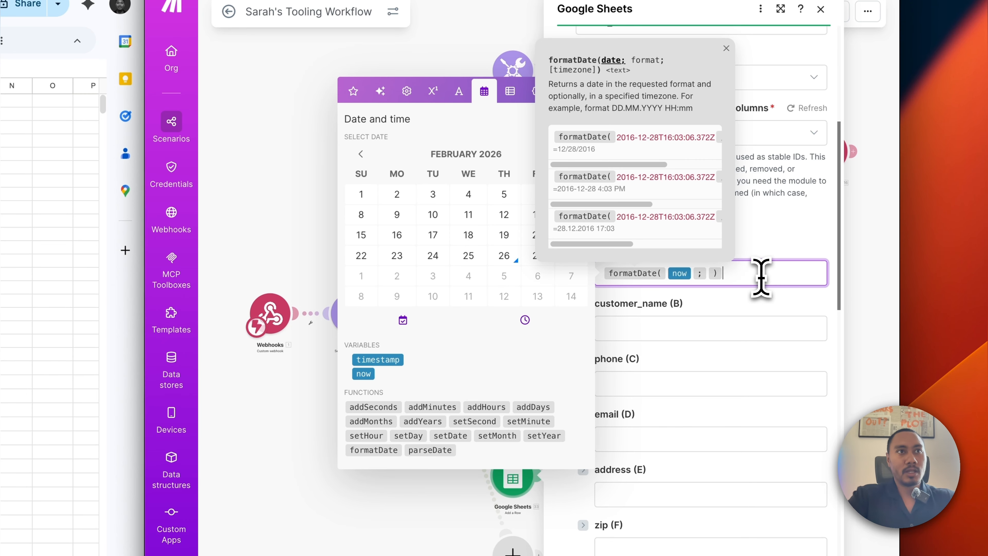
pyautogui.click(708, 274)
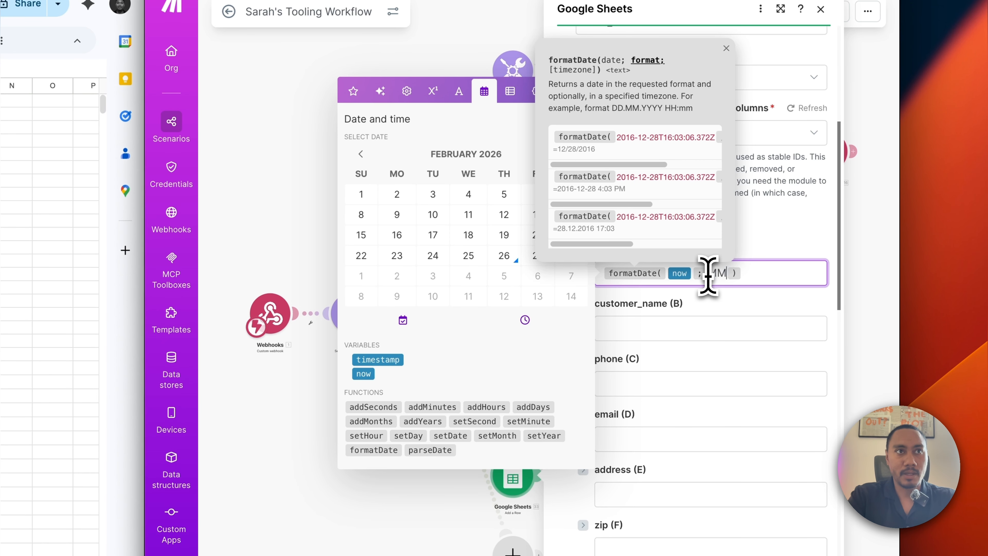
pyautogui.write('MM/DD/')
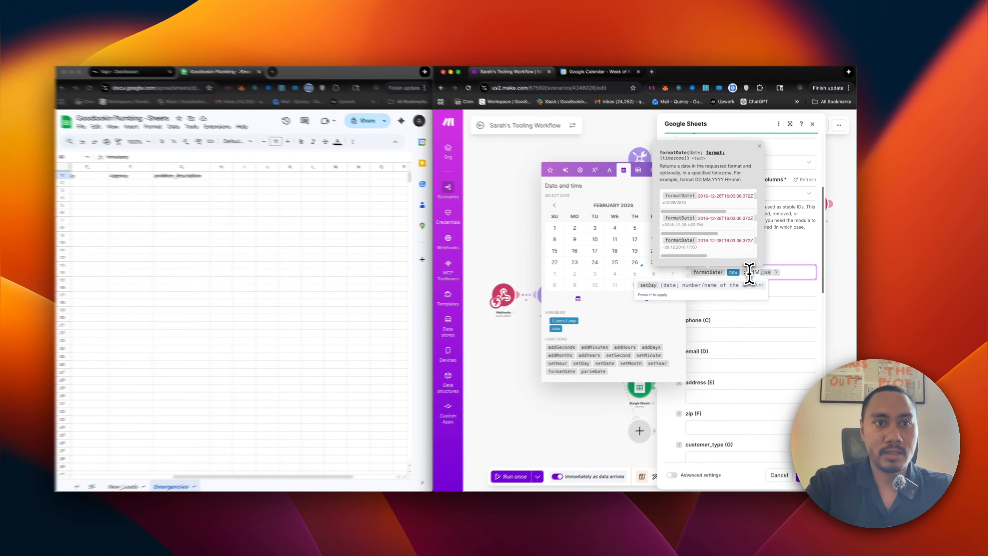
pyautogui.write('YYYY')
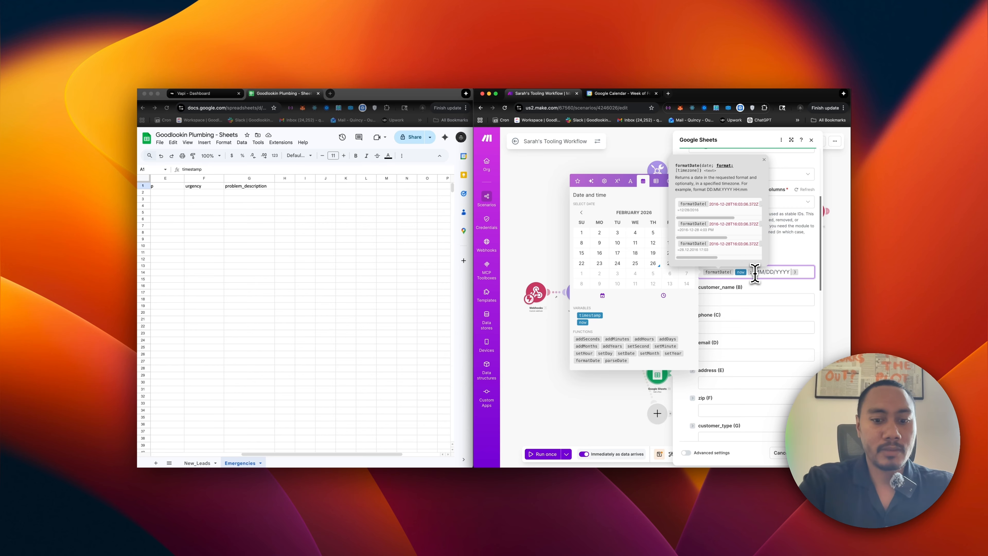
pyautogui.write(' hh:mm A')
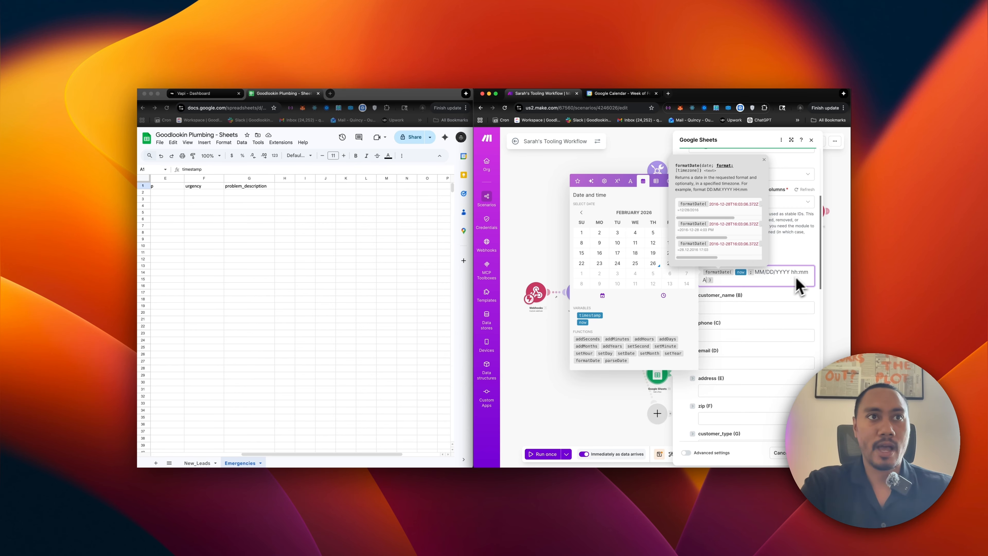
pyautogui.click(733, 308)
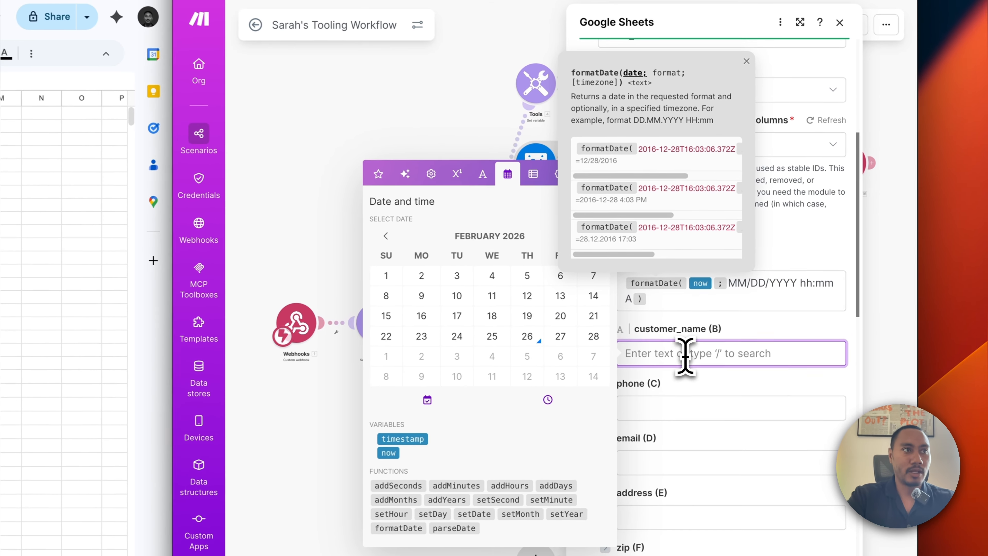
# Map the customer's first and last name, phone, and customerEmail into columns B–D.
pyautogui.click(377, 174)
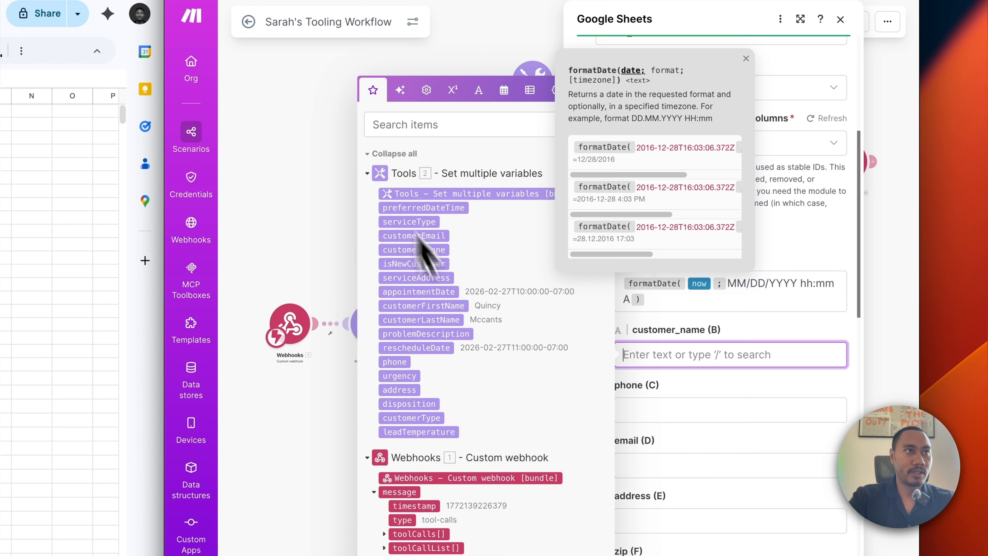
pyautogui.click(444, 306)
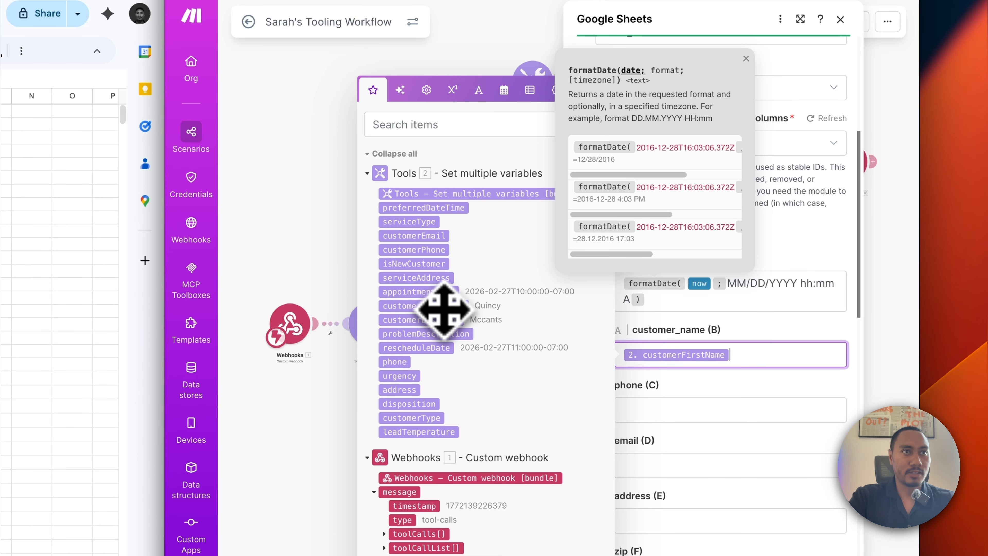
pyautogui.click(424, 321)
pyautogui.click(652, 416)
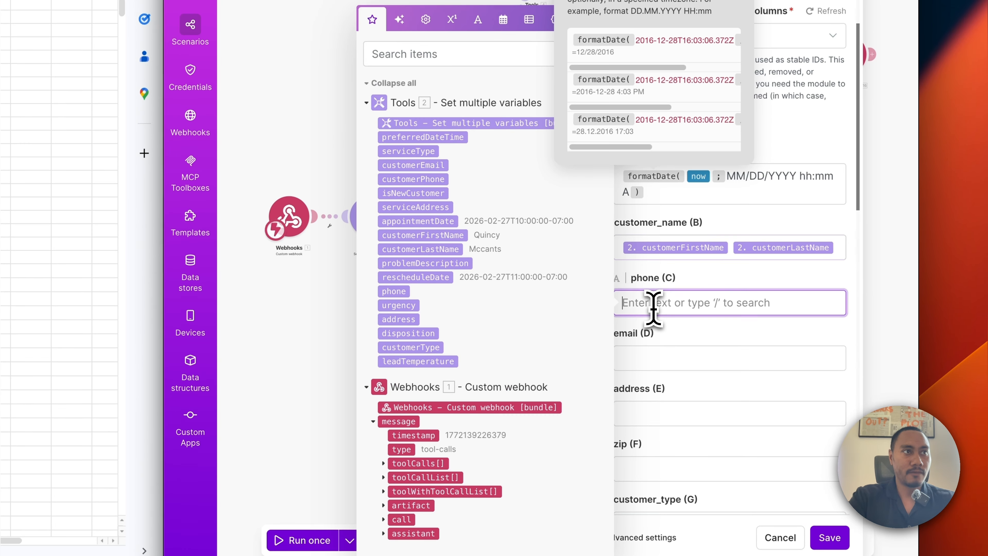
pyautogui.click(397, 295)
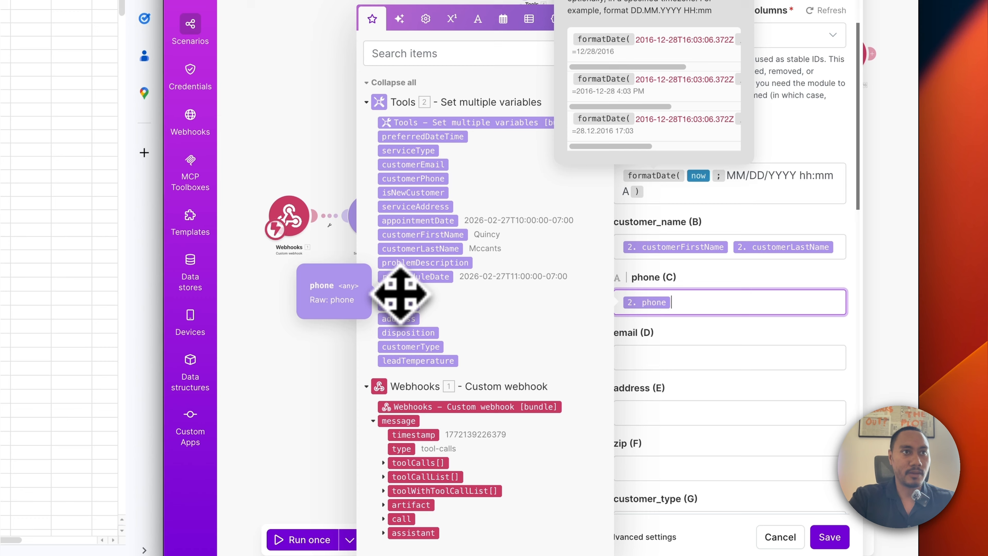
pyautogui.click(657, 358)
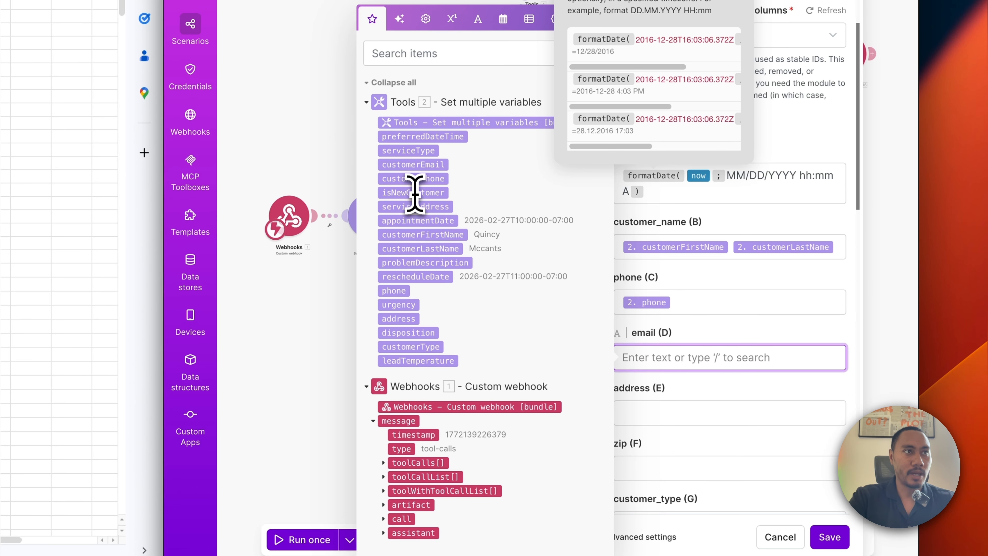
pyautogui.moveTo(416, 167); pyautogui.dragTo(700, 357)
pyautogui.click(651, 413)
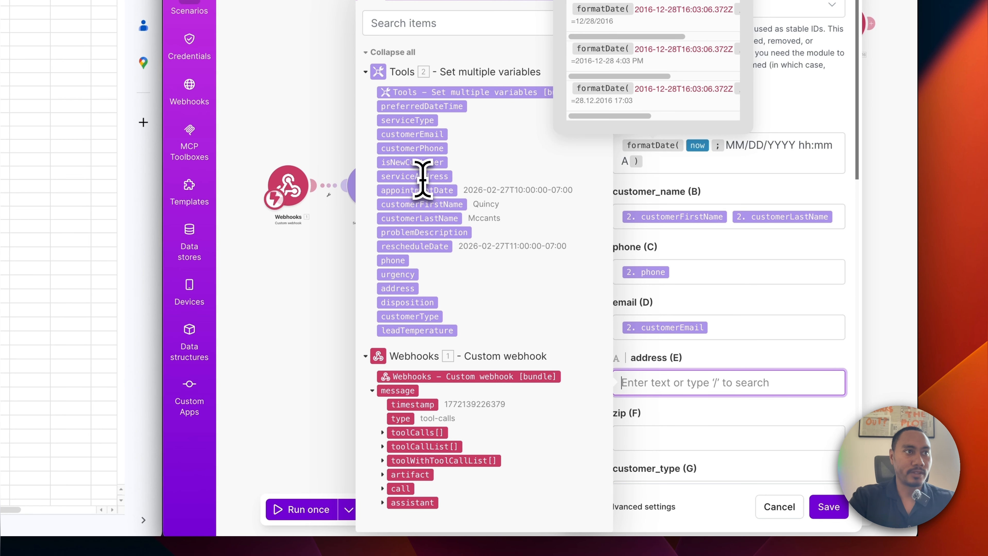
# Map customerType, serviceType, urgency, leadTemperature and problemDescription into columns G–K and save the module.
pyautogui.scroll(-3, 675, 378)
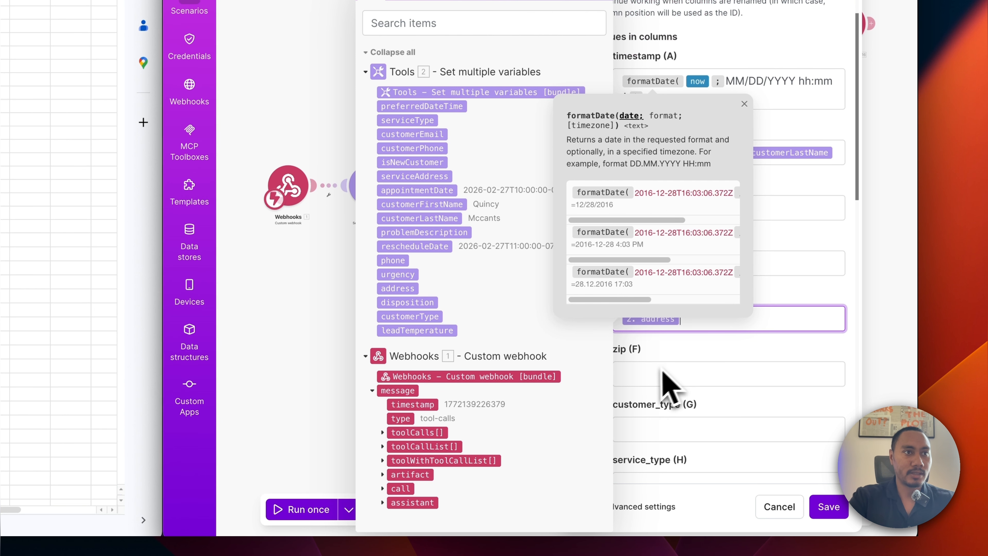
pyautogui.scroll(-3, 669, 411)
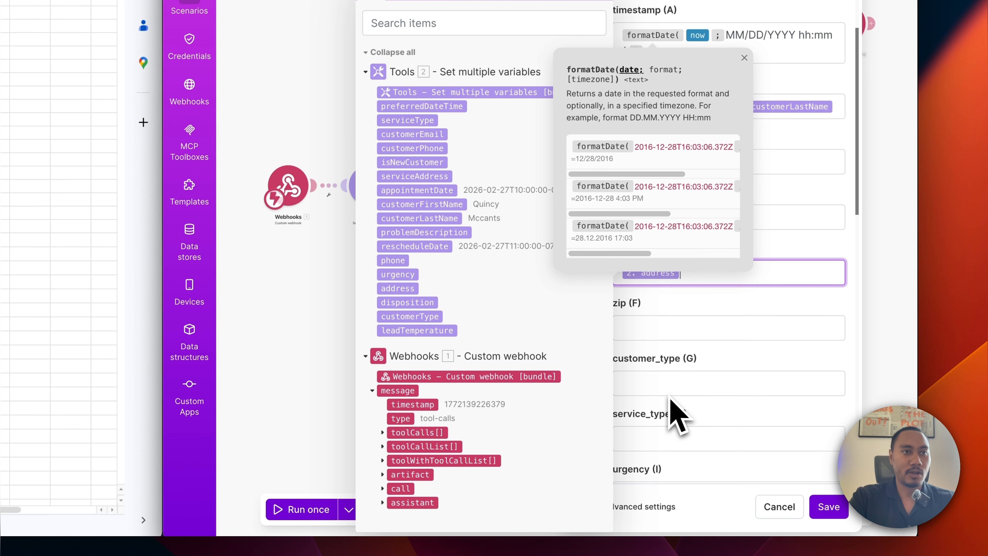
pyautogui.click(644, 347)
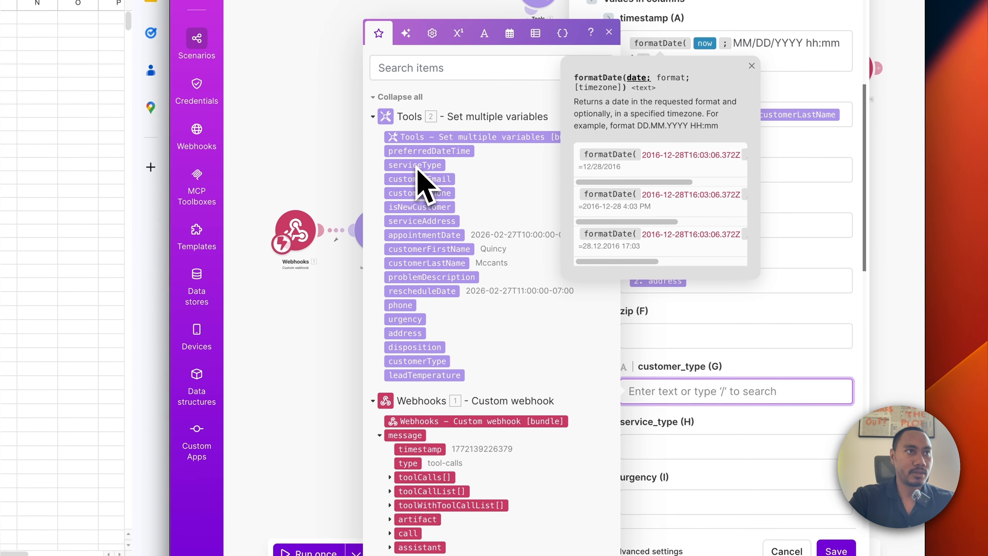
pyautogui.moveTo(418, 362); pyautogui.dragTo(739, 391)
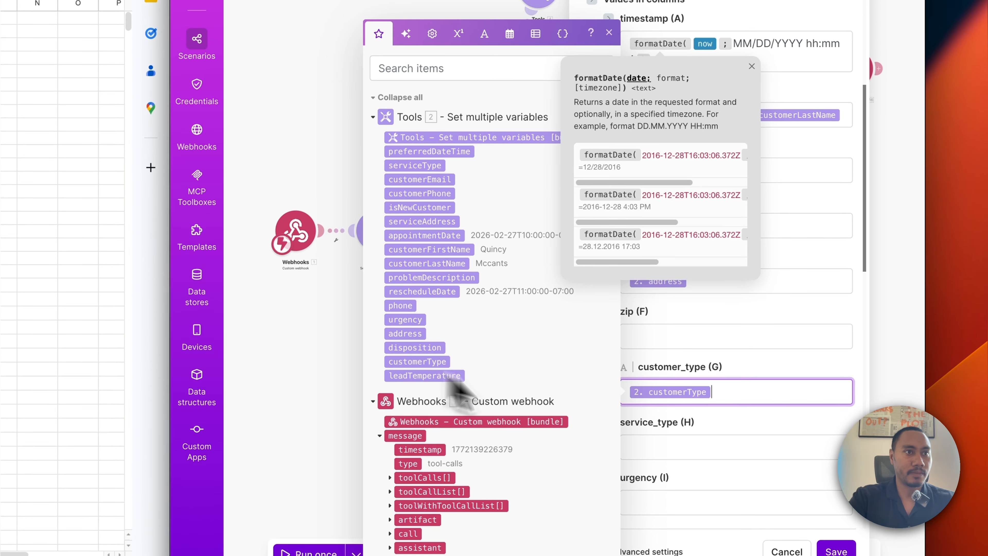
pyautogui.click(664, 447)
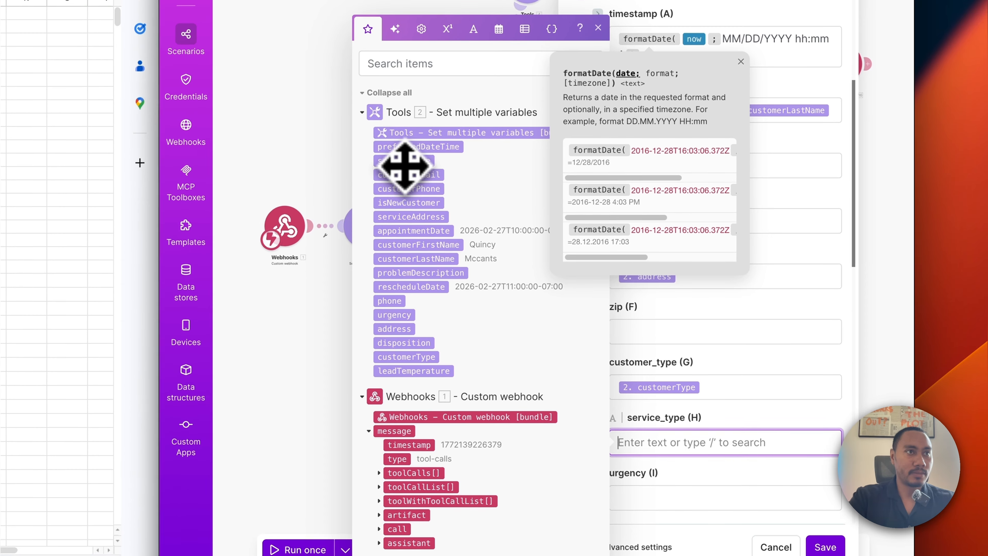
pyautogui.moveTo(414, 118); pyautogui.dragTo(671, 405)
pyautogui.click(642, 480)
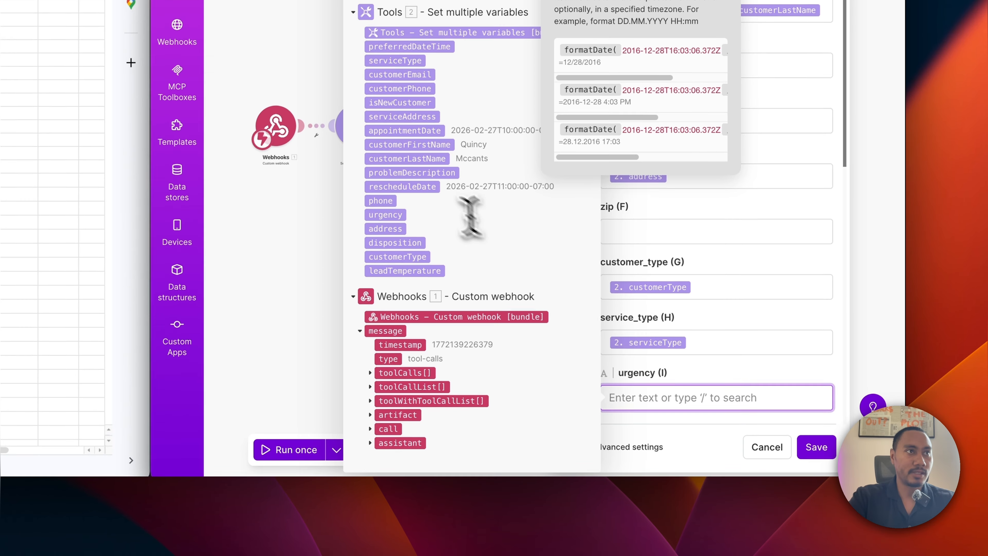
pyautogui.moveTo(385, 249); pyautogui.dragTo(640, 336)
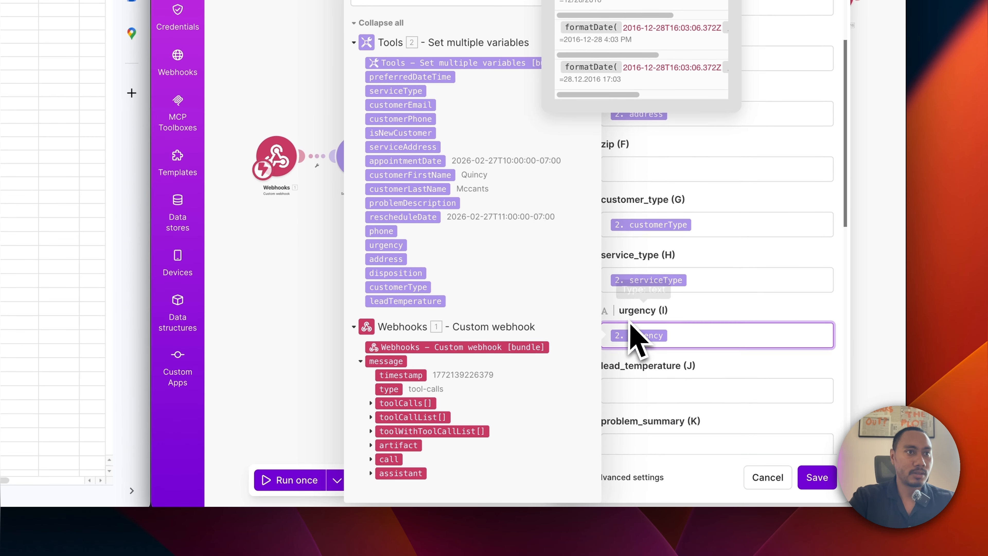
pyautogui.click(622, 334)
pyautogui.click(422, 303)
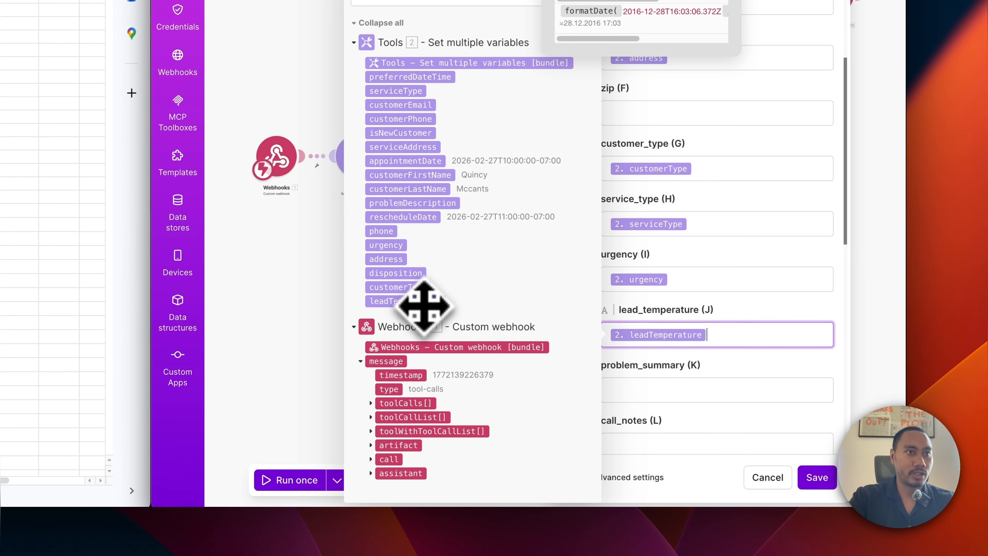
pyautogui.click(668, 389)
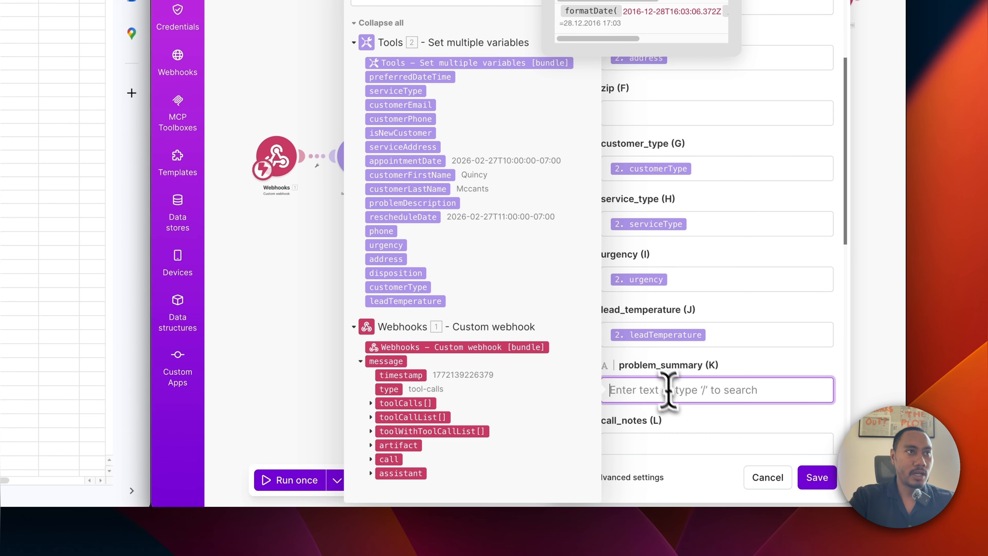
pyautogui.click(416, 205)
pyautogui.scroll(-5, 674, 316)
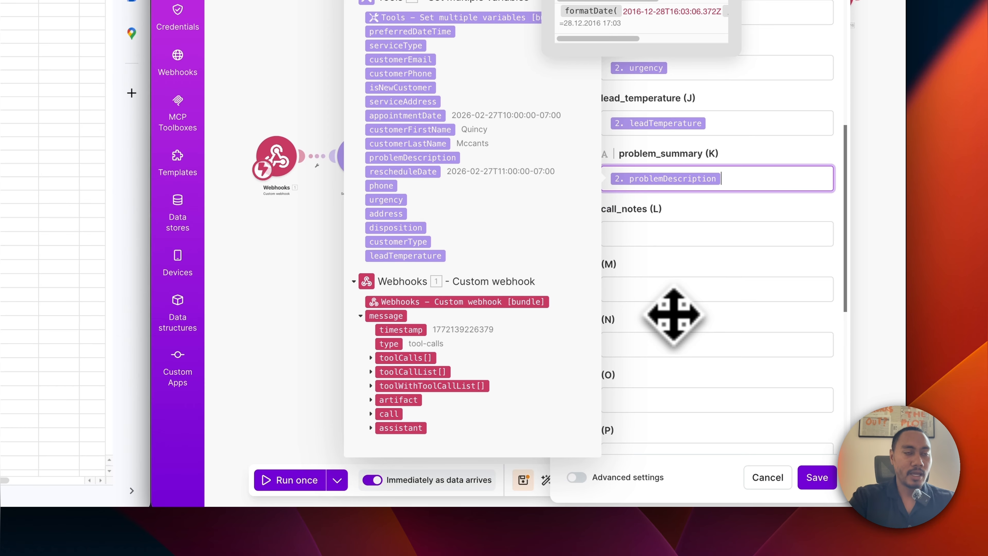
pyautogui.click(818, 477)
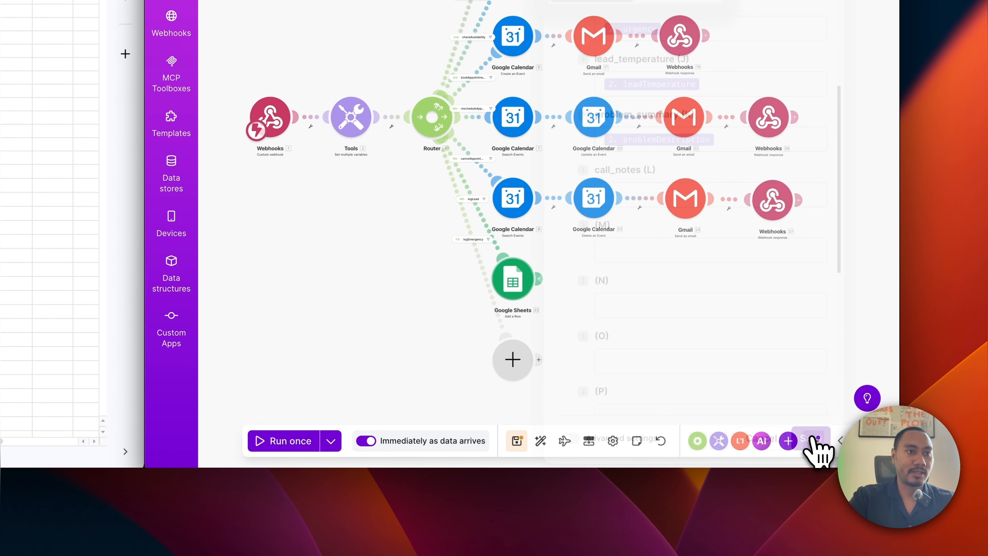
# Save the scenario and add a Google Sheets Add a Row module writing to Goodlookin Plumbing - Sheets / Emergencies.
pyautogui.click(521, 444)
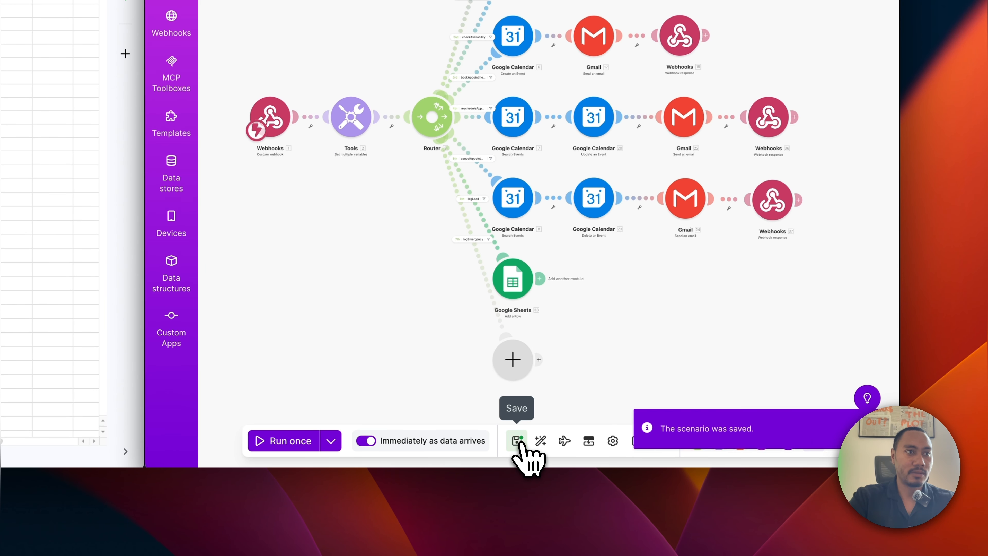
pyautogui.click(513, 359)
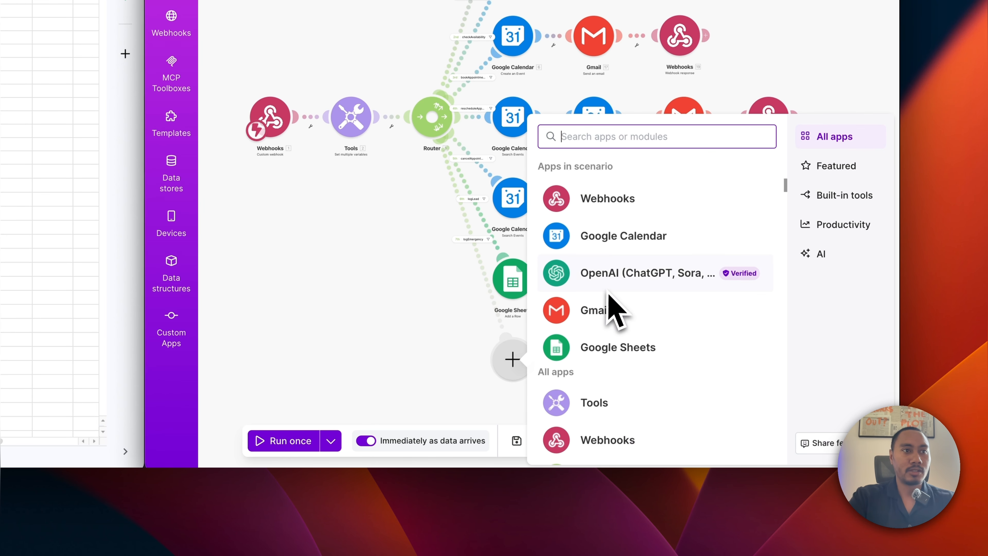
pyautogui.click(595, 345)
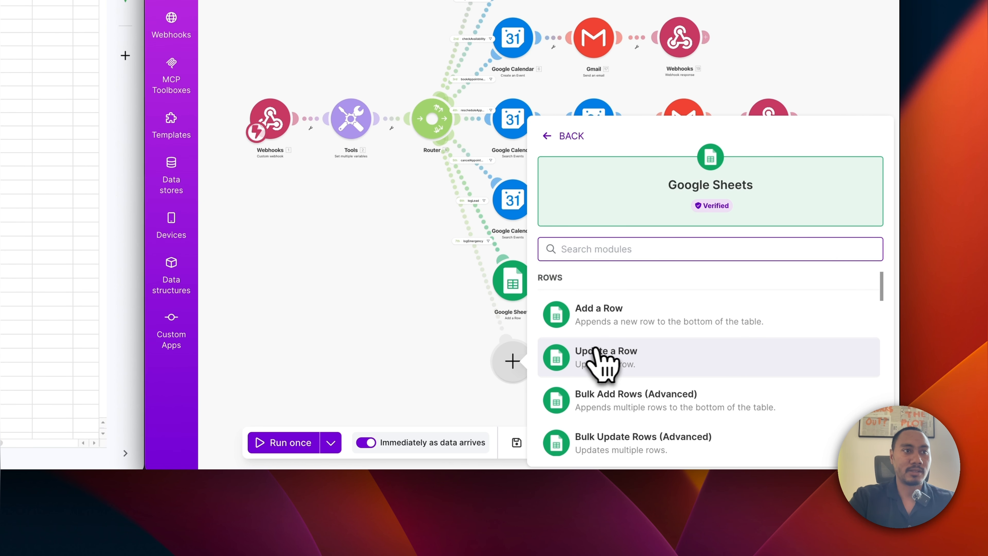
pyautogui.scroll(-5, 661, 362)
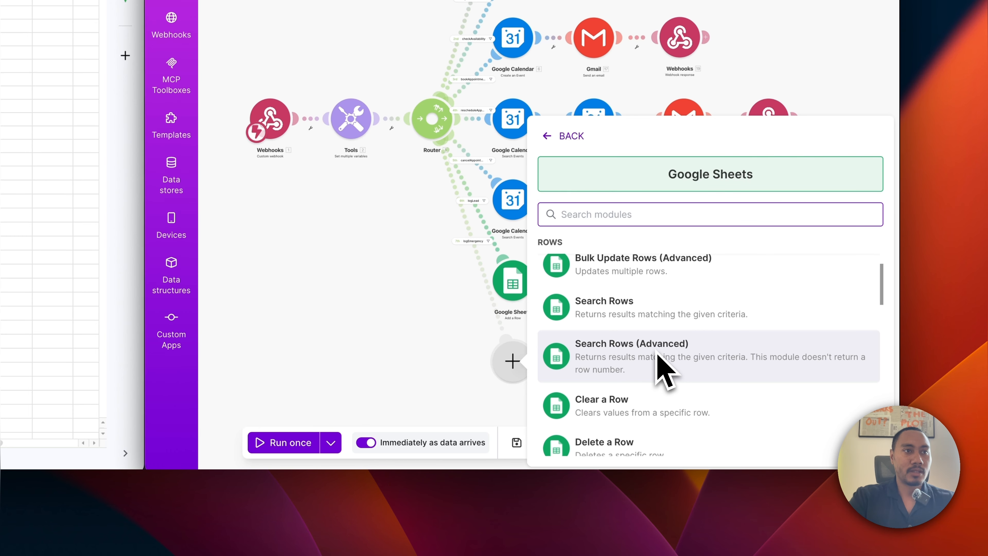
pyautogui.scroll(5, 661, 364)
pyautogui.click(628, 331)
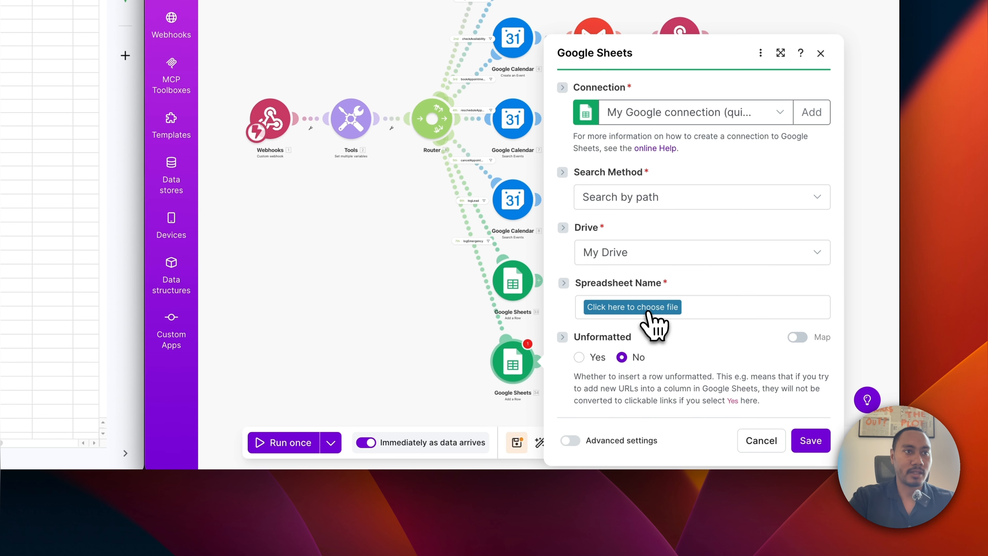
pyautogui.click(647, 312)
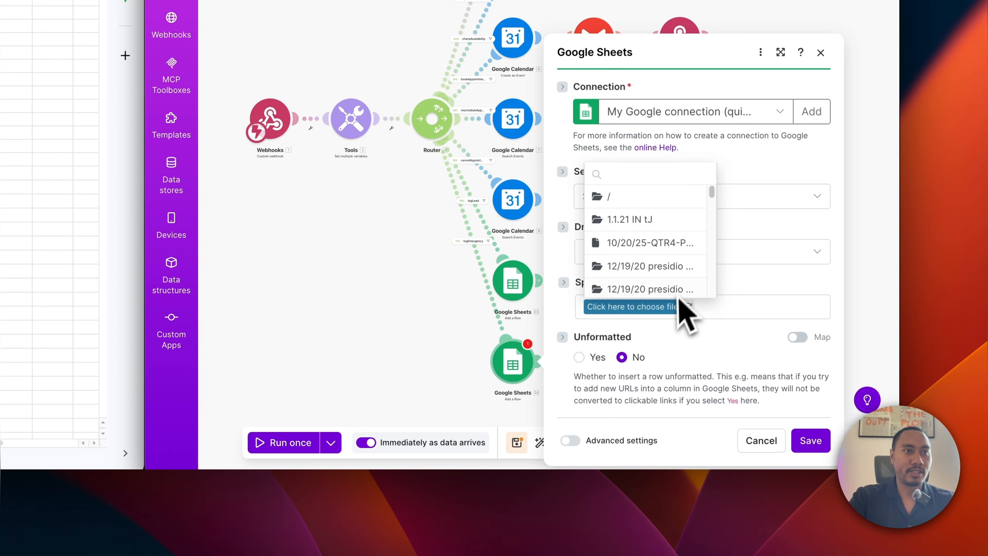
pyautogui.scroll(-5, 661, 257)
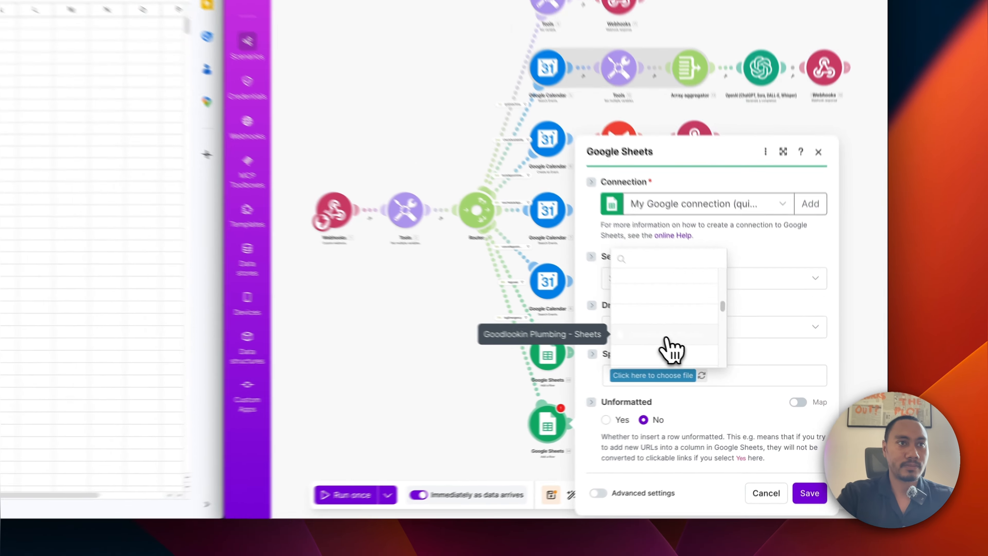
pyautogui.click(726, 363)
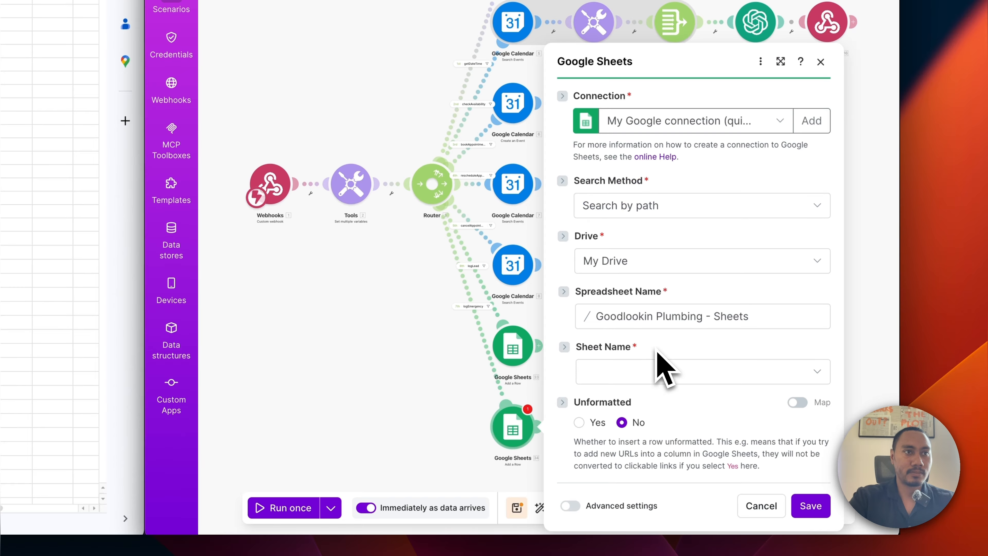
pyautogui.click(640, 376)
pyautogui.click(638, 388)
pyautogui.scroll(-5, 666, 401)
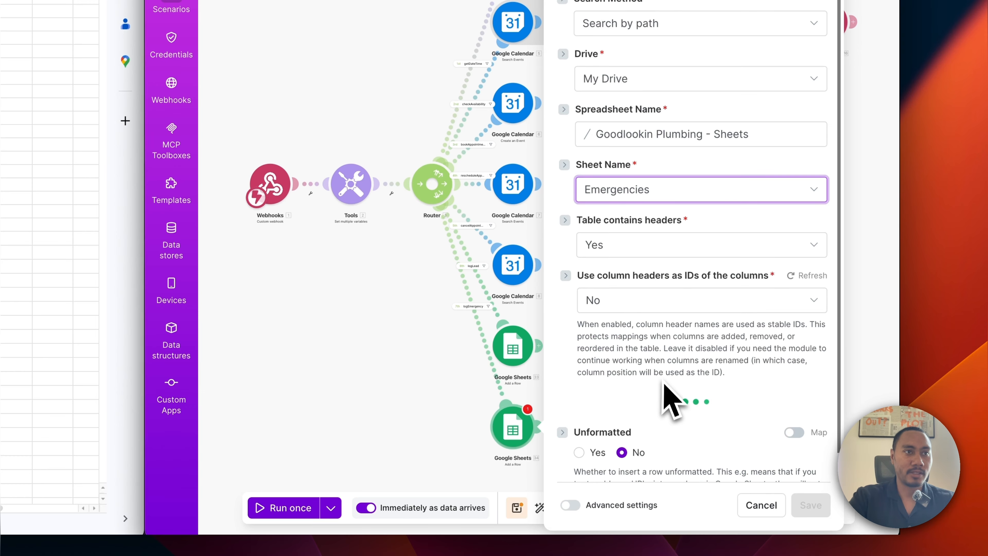
pyautogui.scroll(-5, 667, 407)
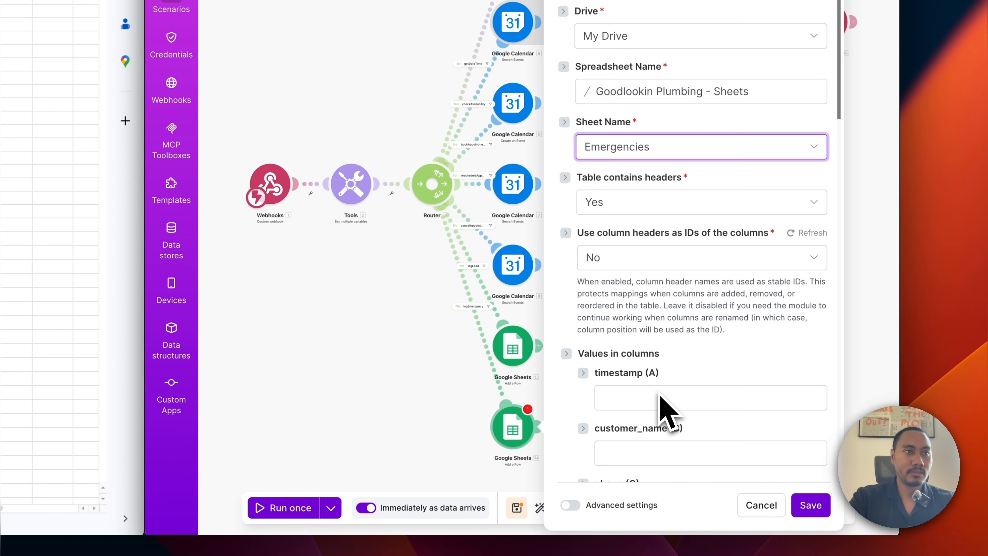
# Set the Emergencies timestamp (A) column to formatDate(now; MM/DD/YYYY hh:mm A).
pyautogui.click(630, 251)
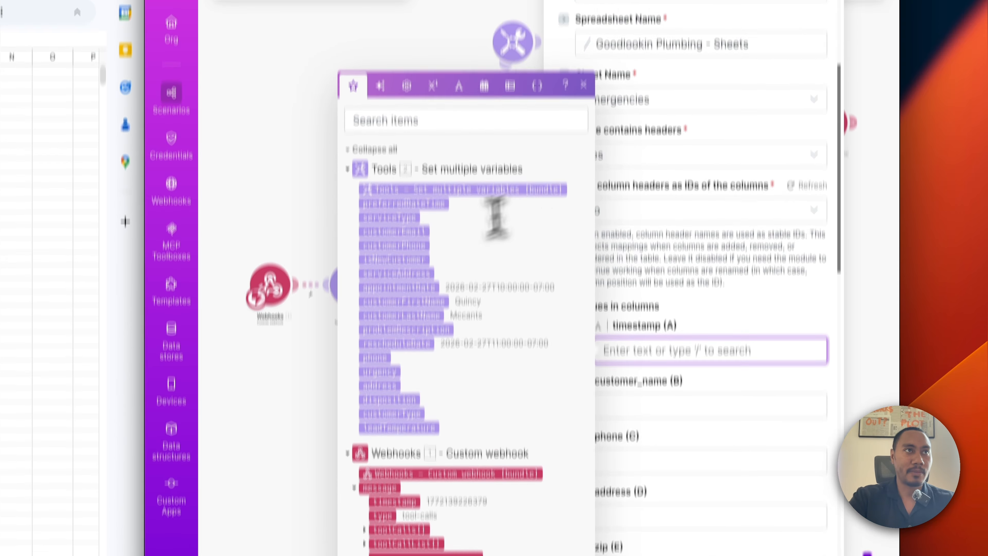
pyautogui.click(486, 165)
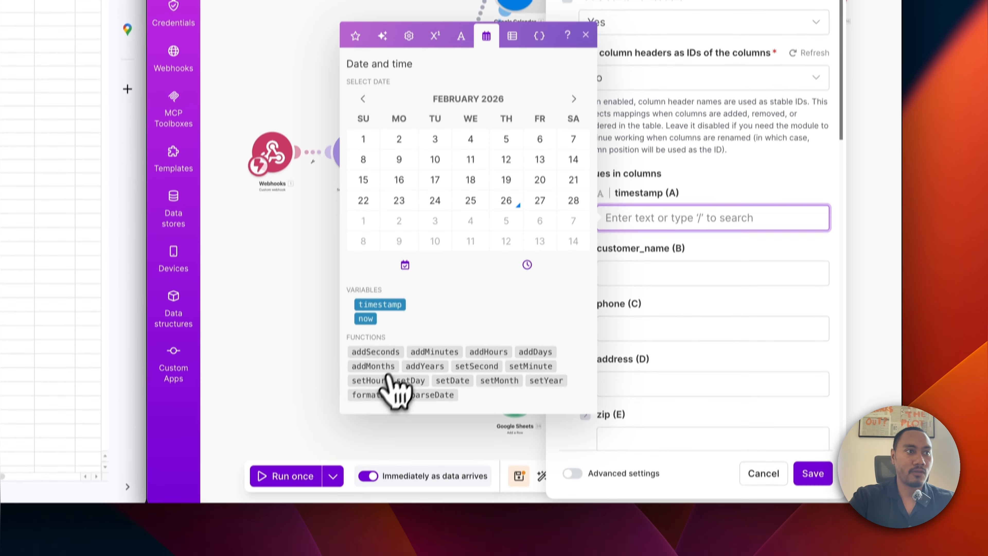
pyautogui.click(376, 374)
pyautogui.click(668, 198)
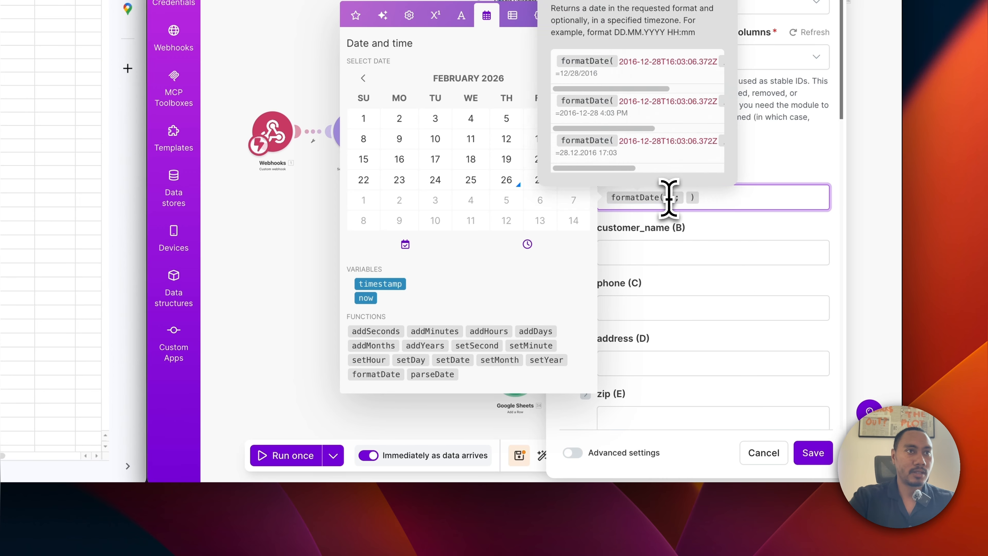
pyautogui.moveTo(366, 298); pyautogui.dragTo(701, 198)
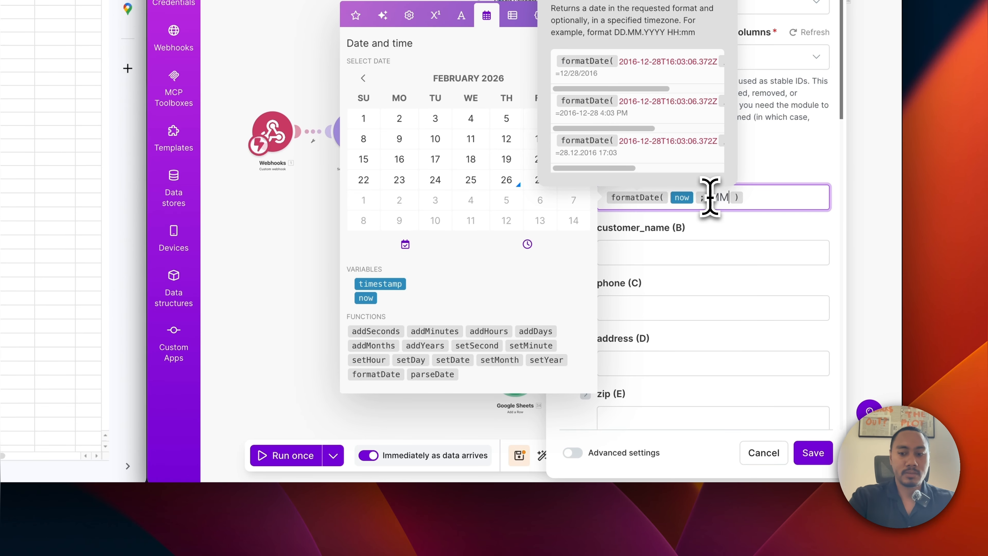
pyautogui.write('MM/DD/YYY')
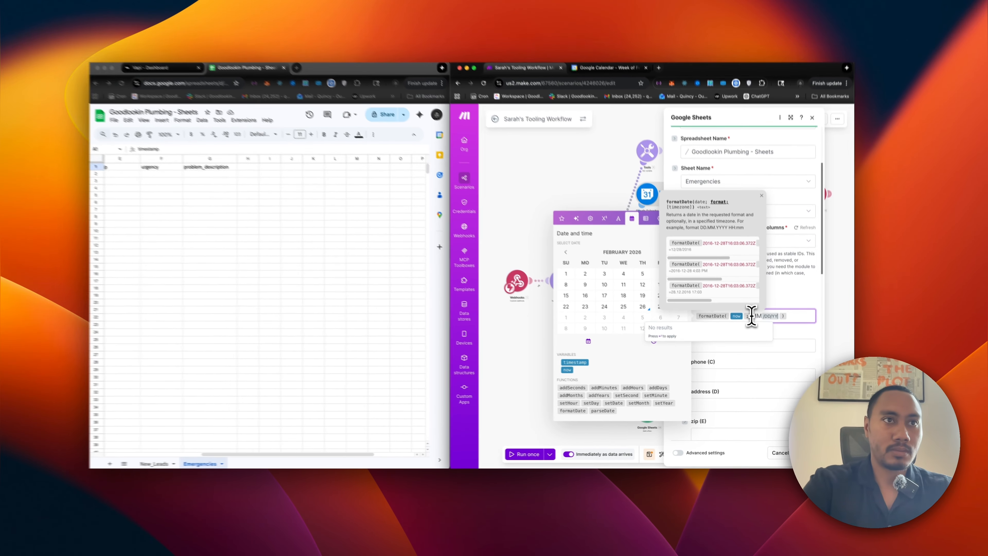
pyautogui.write('Y')
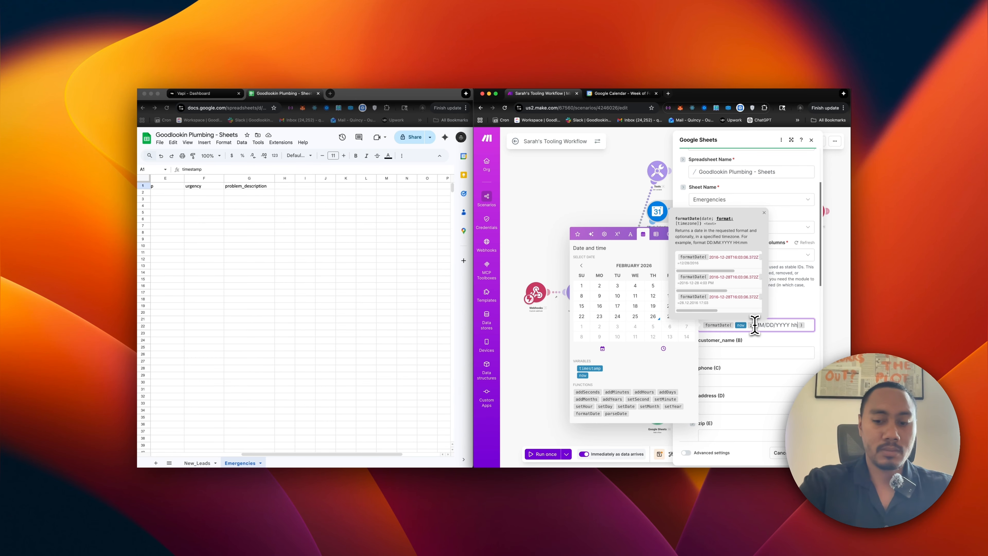
pyautogui.write(' hh:mm')
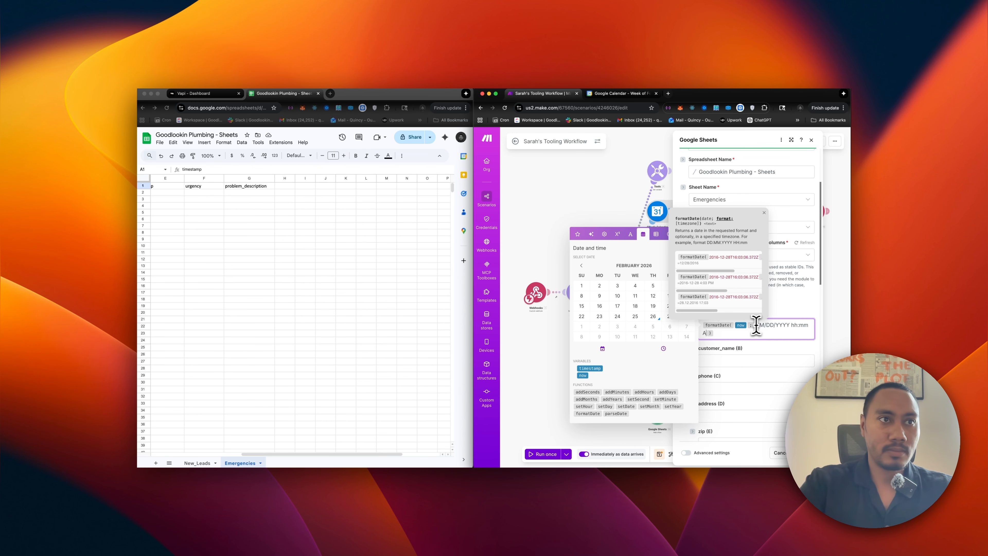
pyautogui.write(' A')
pyautogui.click(757, 361)
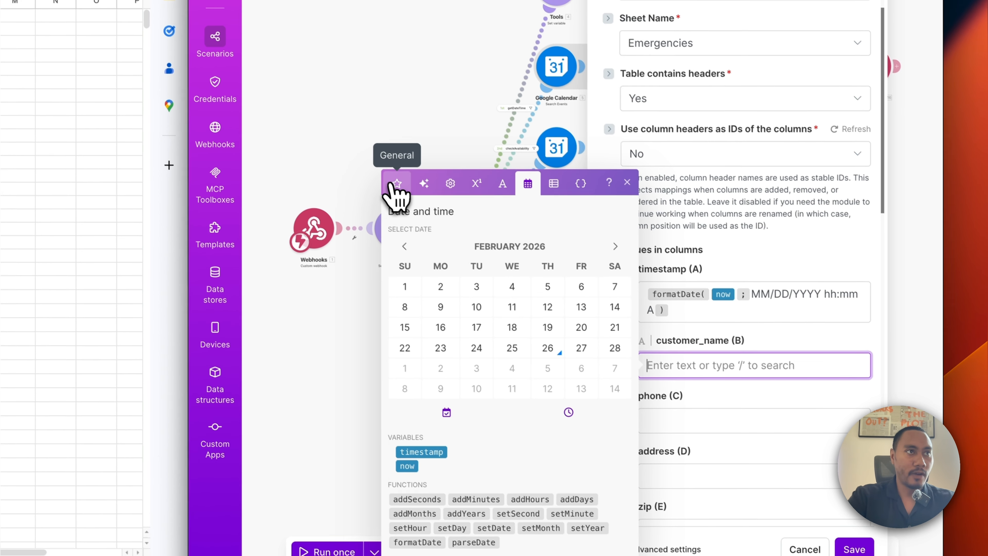
# Map the customer's first and last name, phone and address into columns B–D.
pyautogui.click(397, 183)
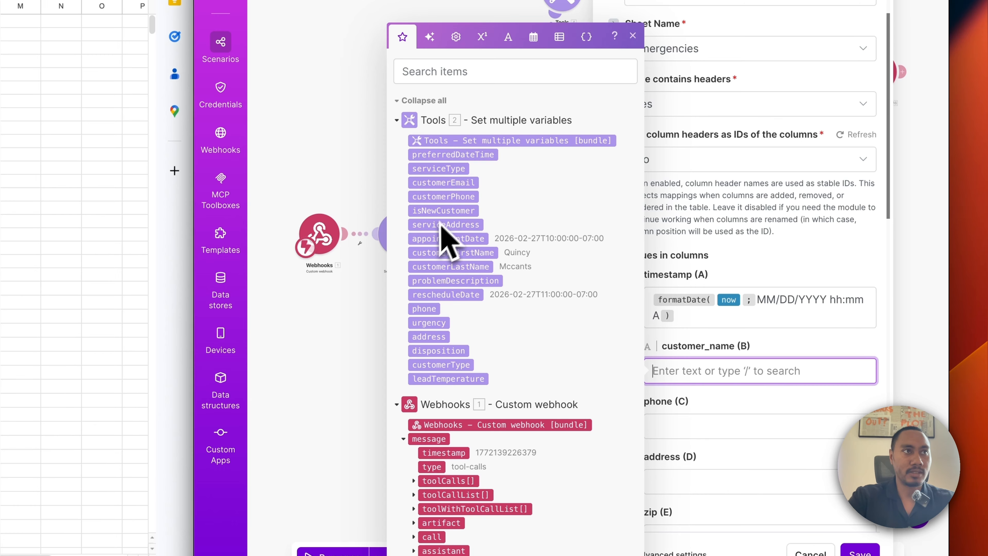
pyautogui.click(449, 253)
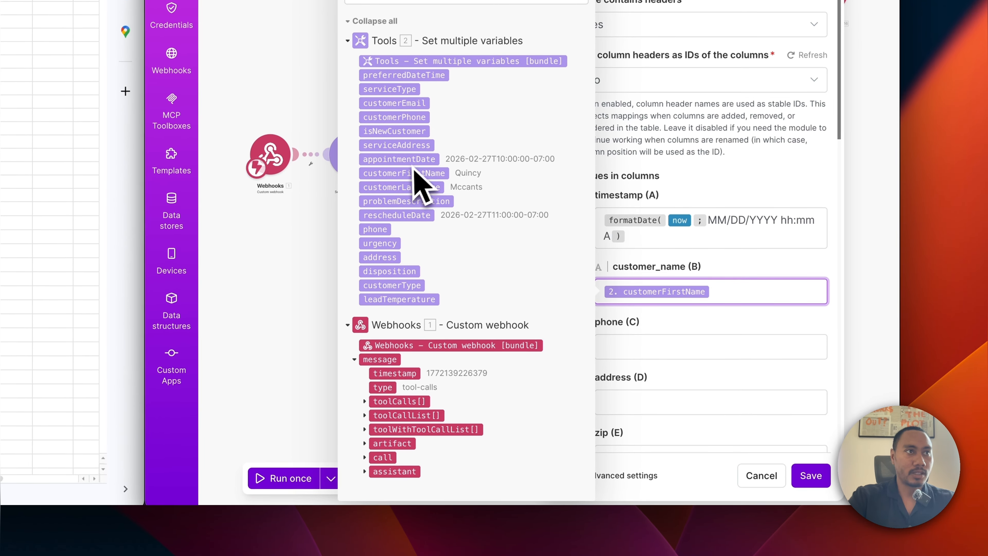
pyautogui.click(418, 214)
pyautogui.click(613, 345)
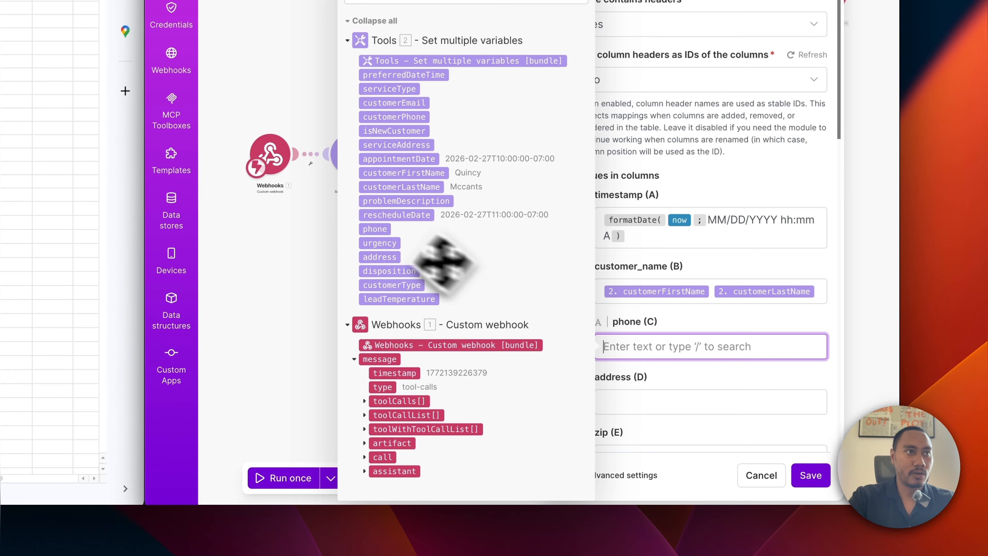
pyautogui.click(375, 228)
pyautogui.click(607, 398)
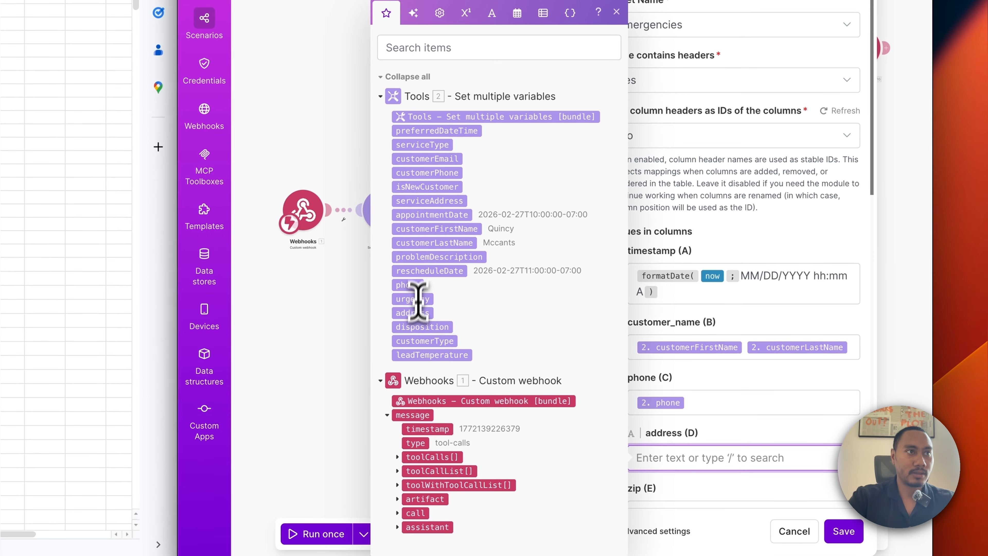
pyautogui.click(415, 313)
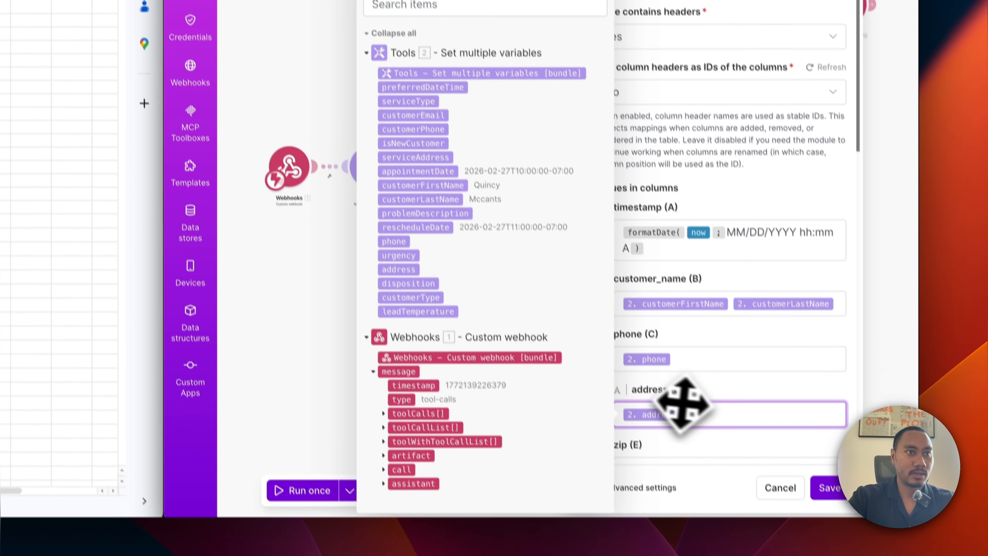
# Map urgency and problemDescription into columns F and G, then save the Emergencies module.
pyautogui.scroll(-3, 696, 445)
pyautogui.click(674, 427)
pyautogui.scroll(-5, 697, 331)
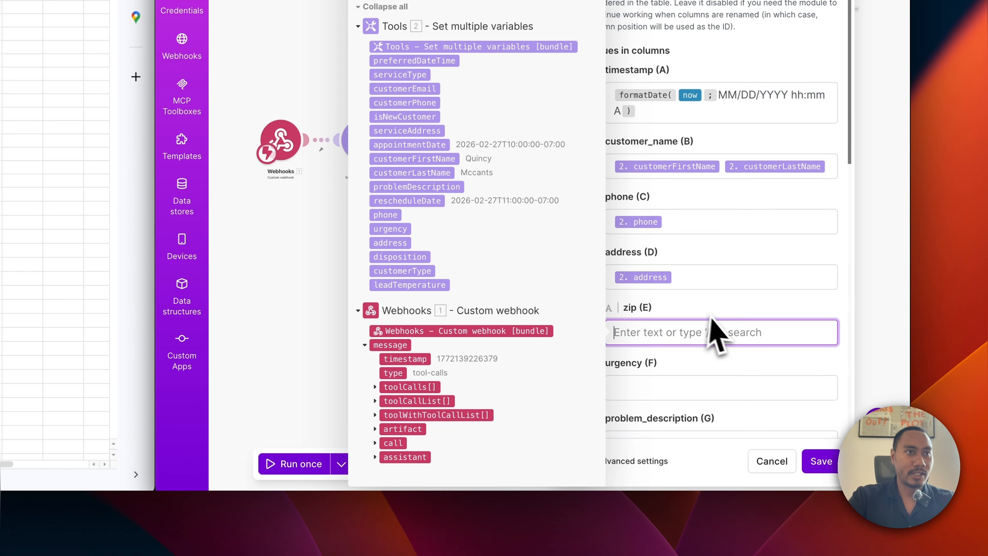
pyautogui.click(637, 220)
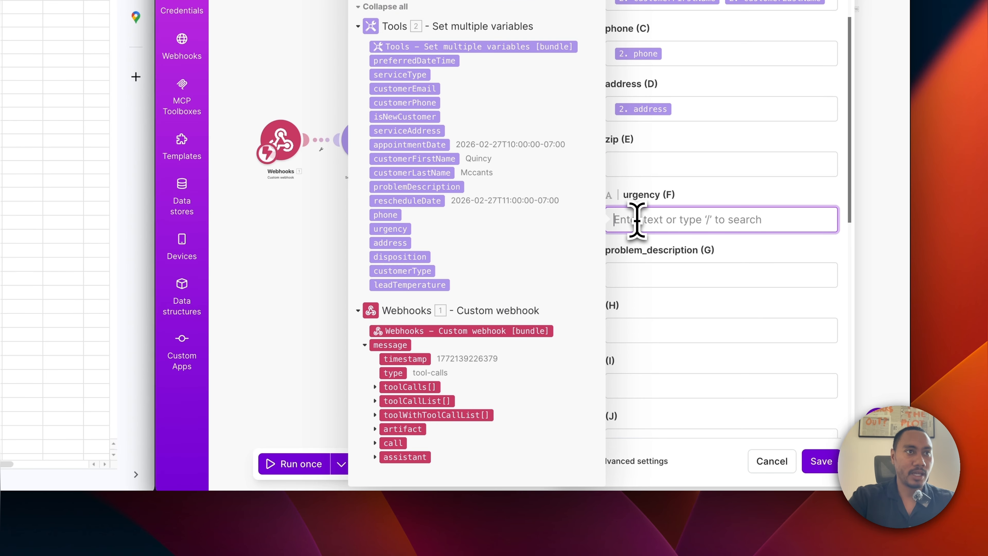
pyautogui.click(391, 230)
pyautogui.click(653, 274)
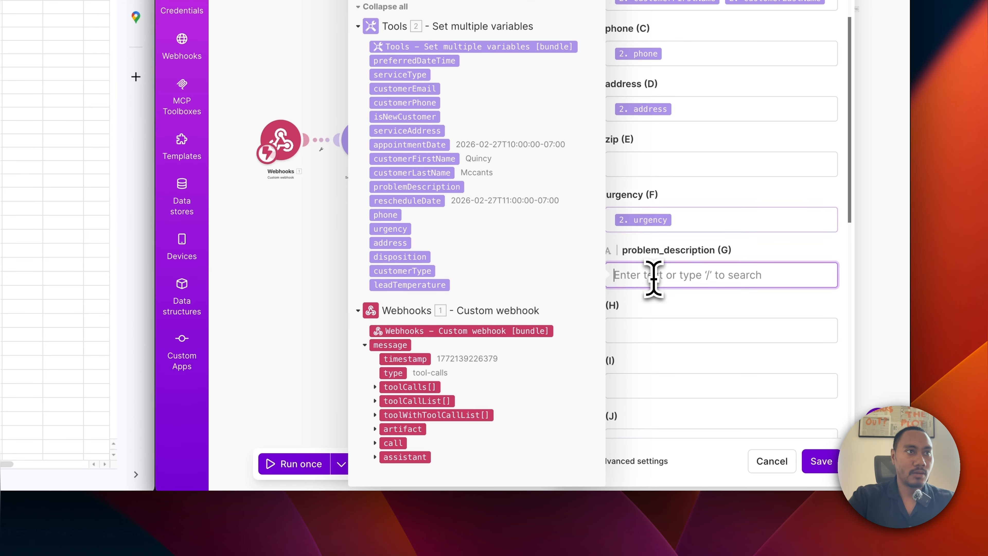
pyautogui.click(401, 187)
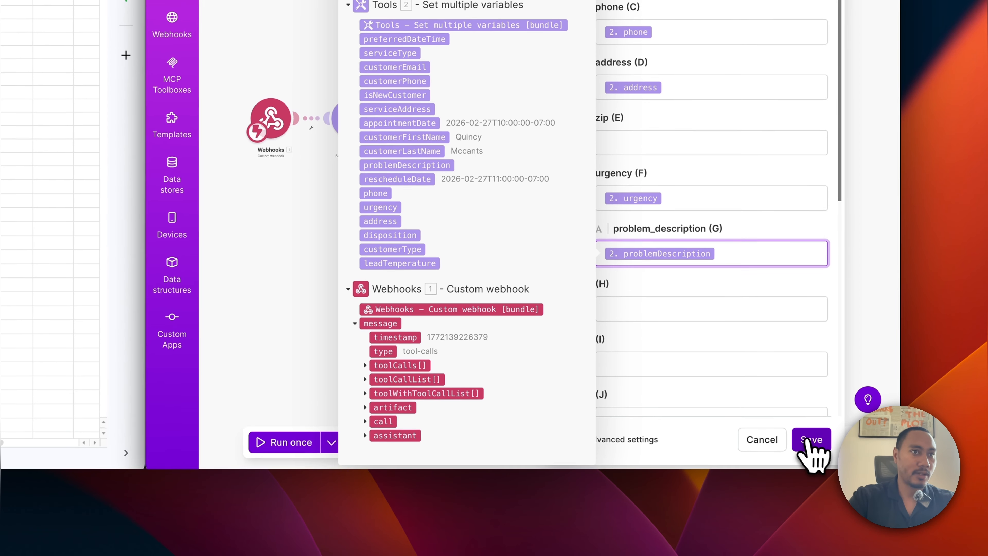
pyautogui.click(817, 452)
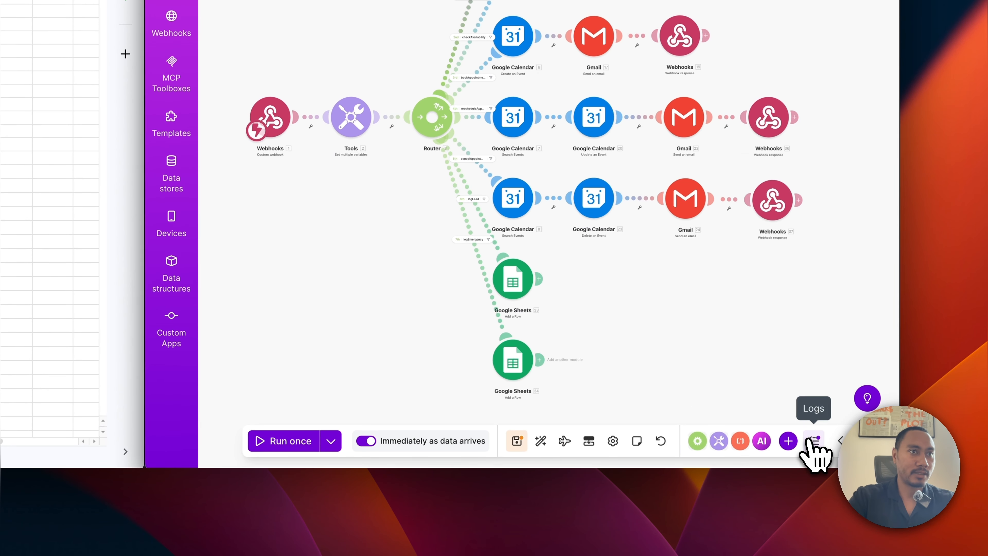
# Save the Make scenario with both Google Sheets logging branches.
pyautogui.click(518, 441)
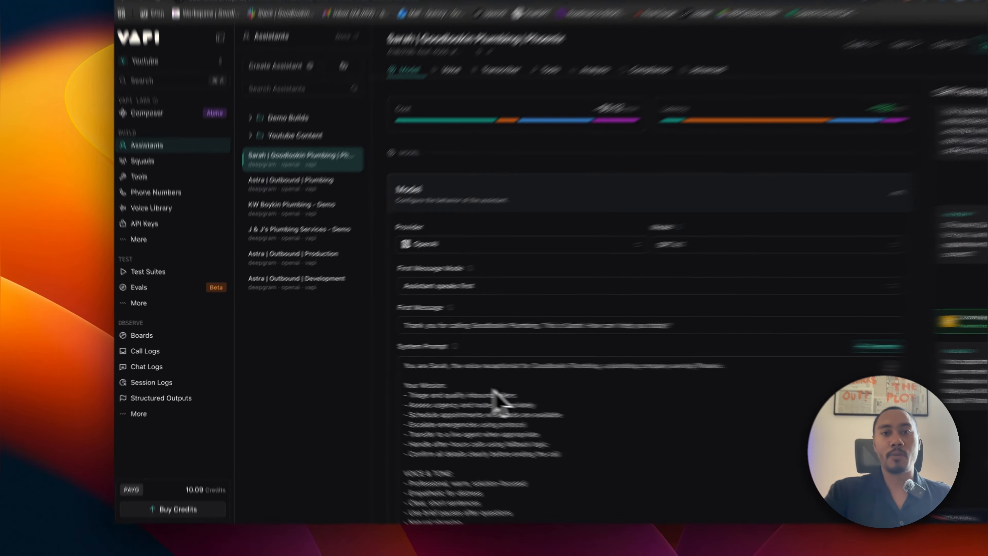
# Create a free Vapi US phone number with area code 231, after 808 proves unavailable.
pyautogui.click(134, 239)
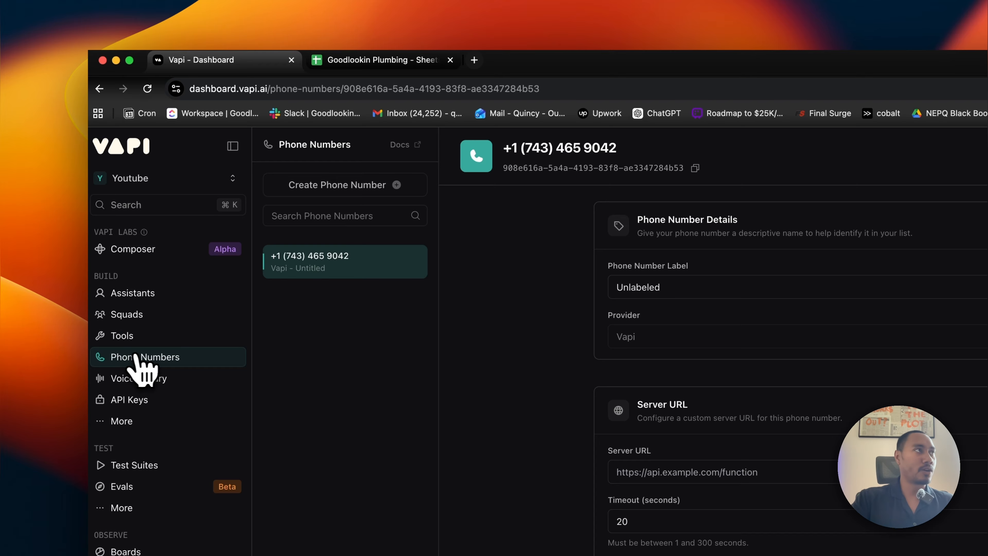
pyautogui.click(322, 189)
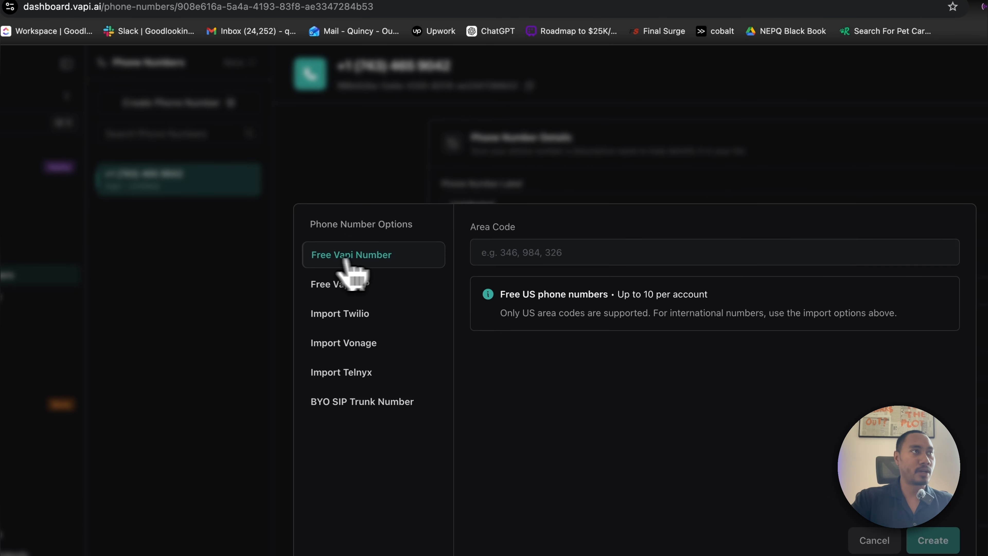
pyautogui.click(491, 255)
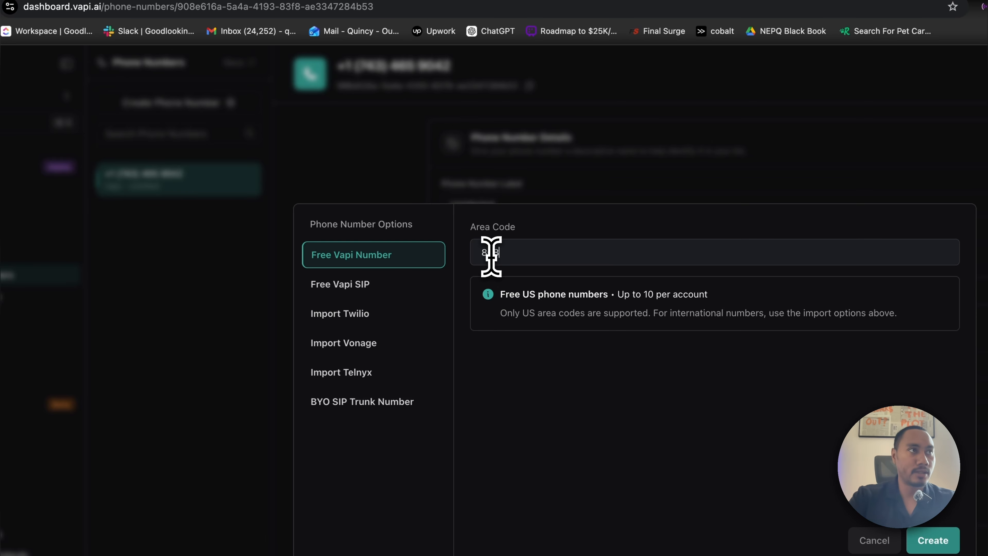
pyautogui.write('808')
pyautogui.click(933, 540)
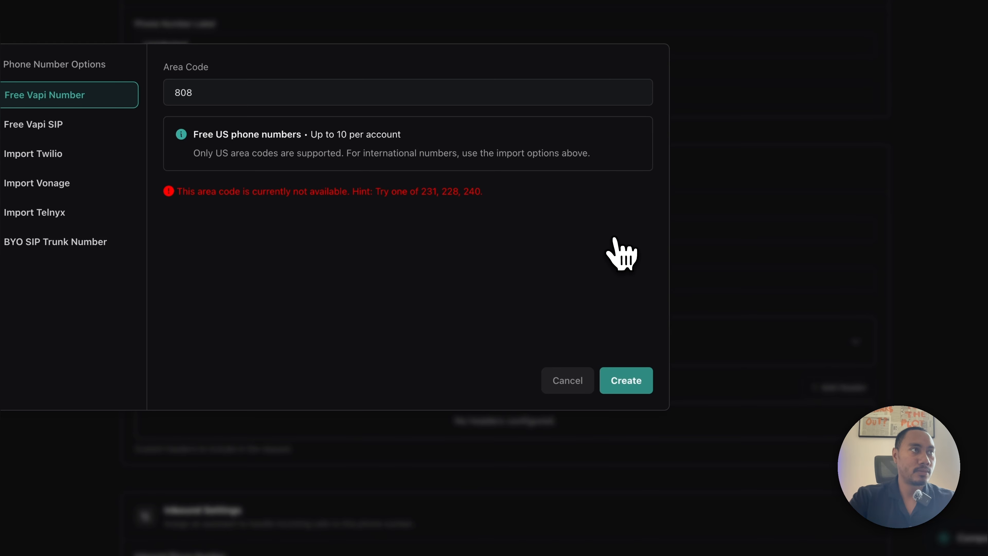
pyautogui.doubleClick(335, 94)
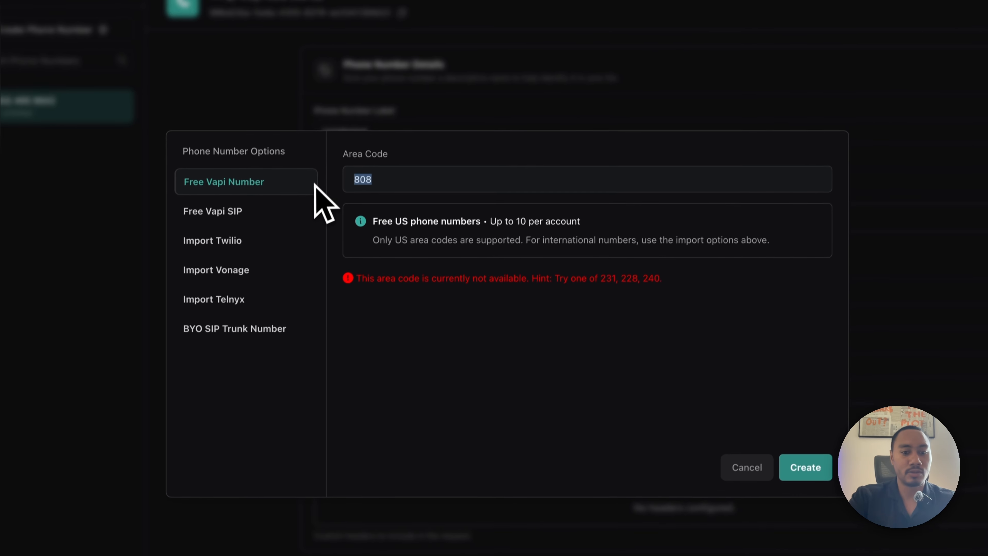
pyautogui.write('231')
pyautogui.click(813, 467)
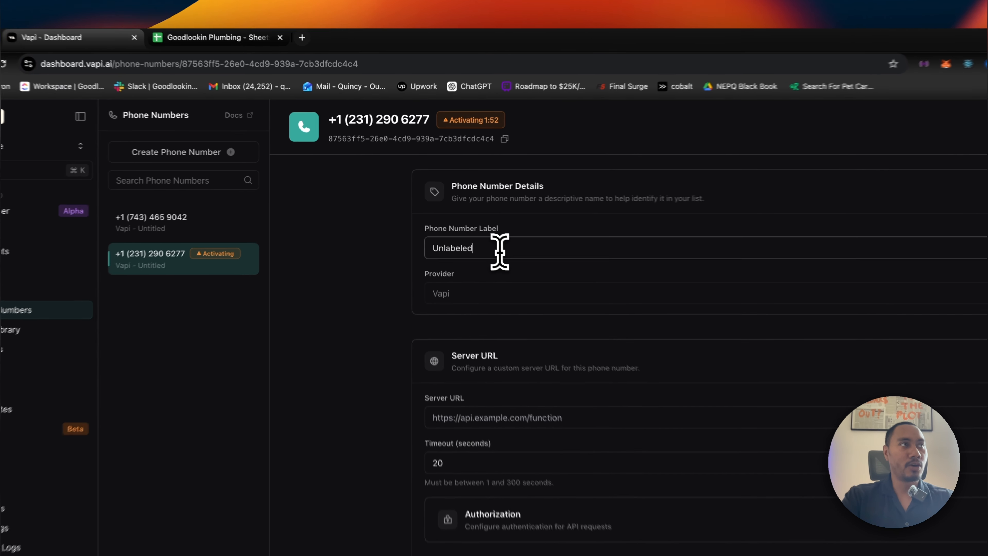
# Choose 'Sarah | Goodlookin Plumbing | Phoenix' as the 231 number's inbound assistant.
pyautogui.moveTo(424, 208); pyautogui.dragTo(397, 208)
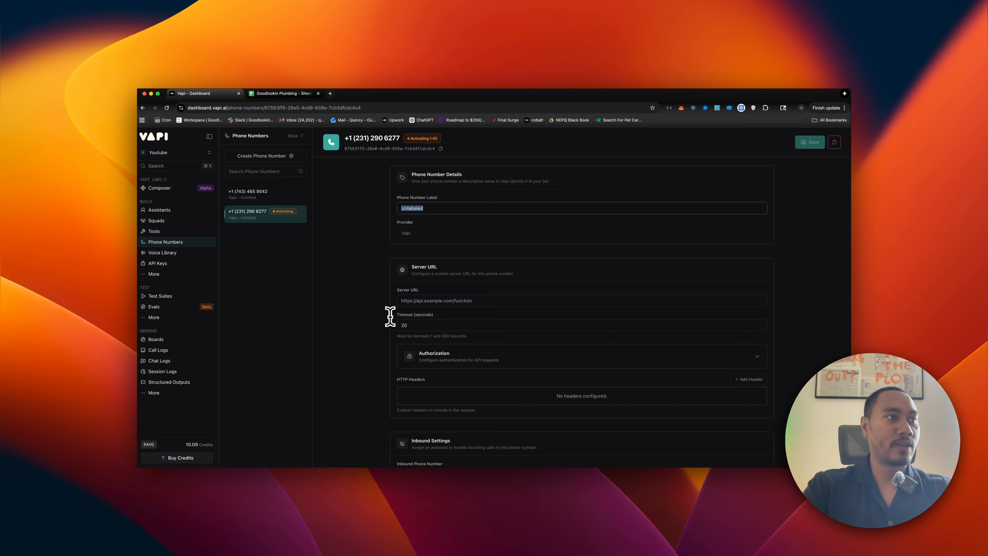
pyautogui.scroll(-5, 390, 316)
pyautogui.scroll(-1, 427, 342)
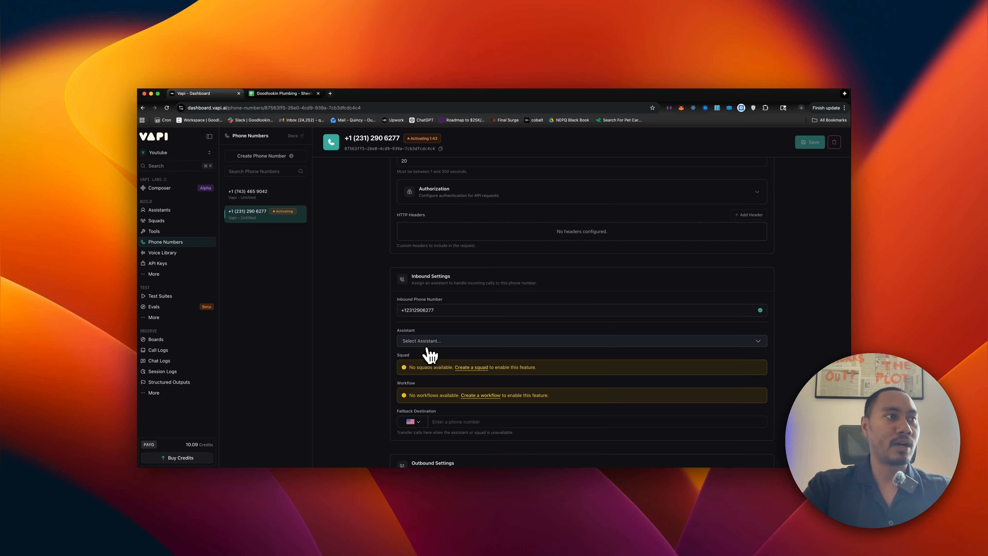
pyautogui.click(459, 340)
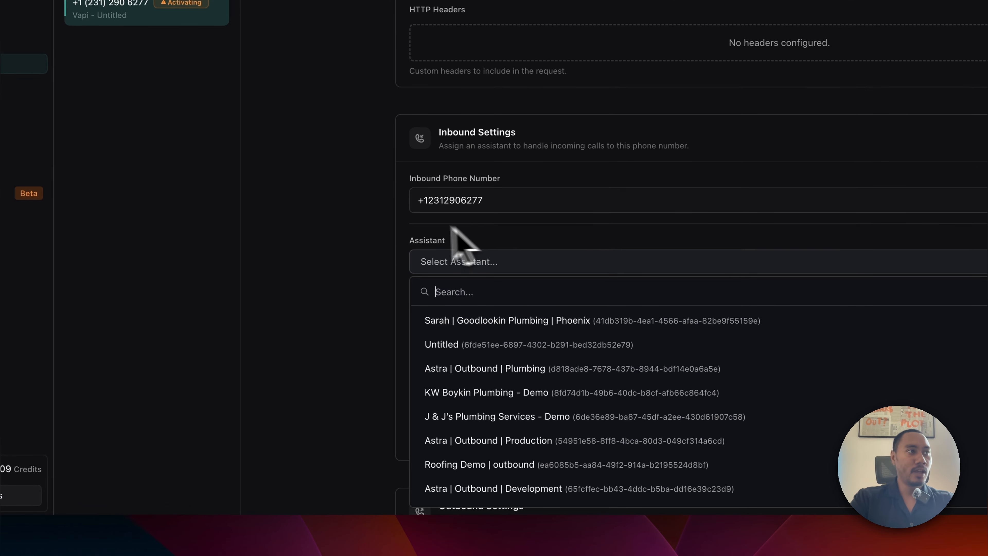
pyautogui.click(478, 322)
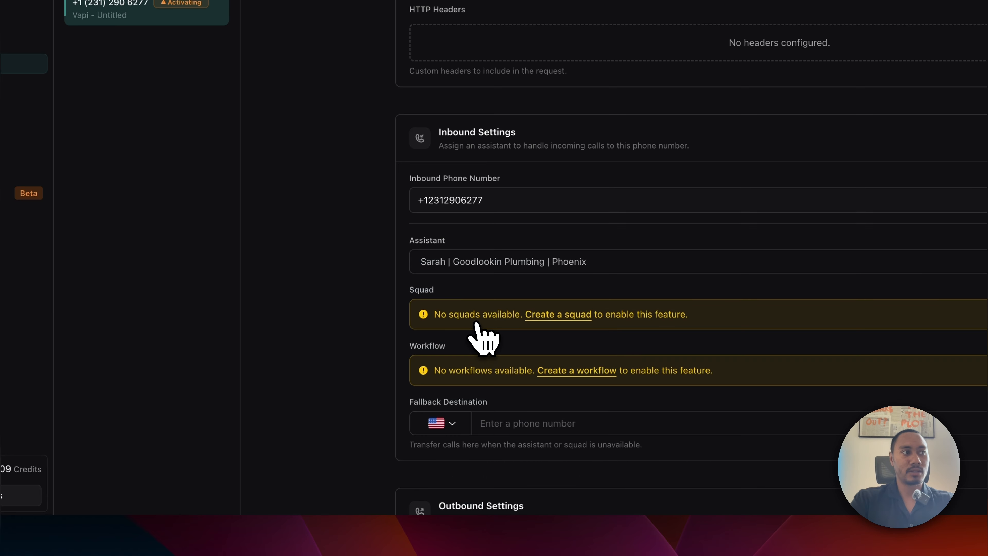
pyautogui.scroll(-5, 502, 350)
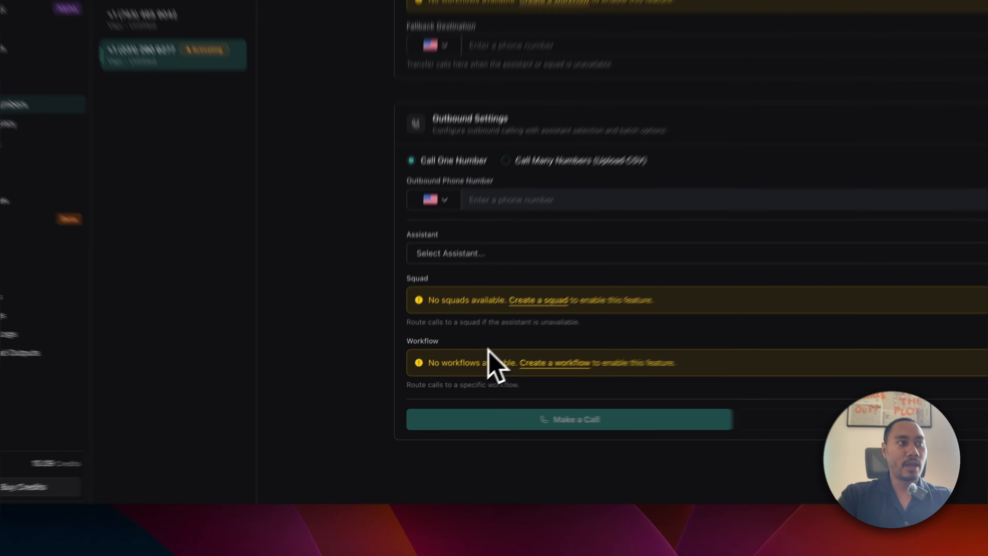